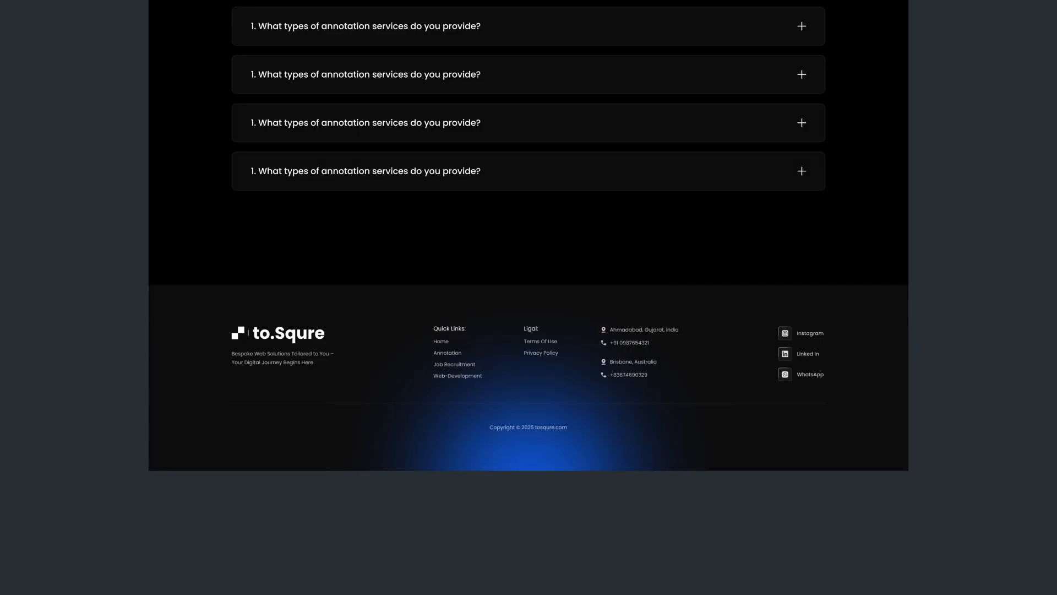
- Create a 1440 × 1024 desktop frame beside the Home design and set its width to 1920
key(space)
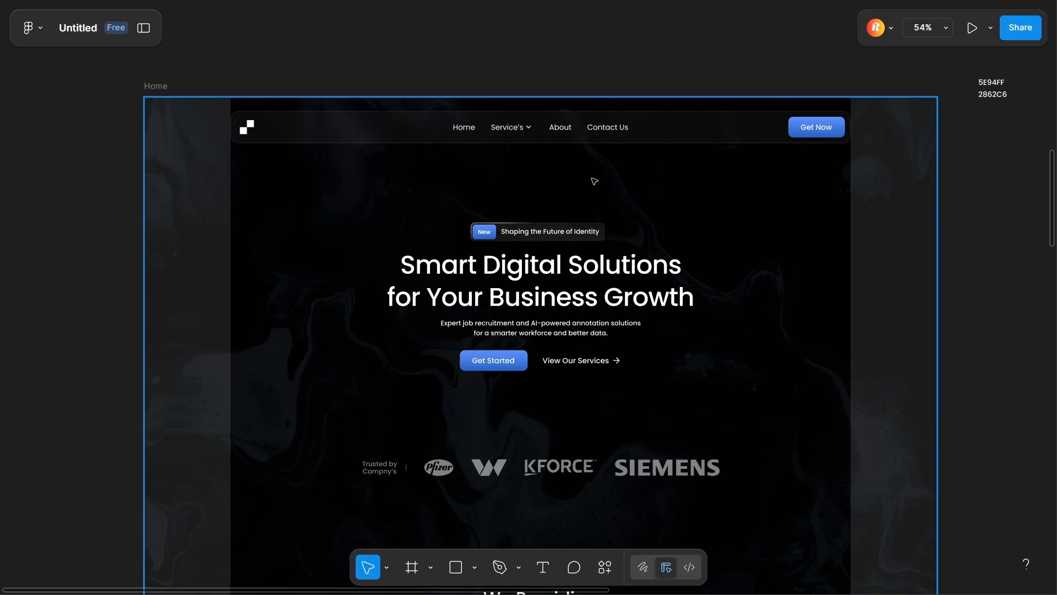
key(space)
drag(755, 234, 172, 179)
key(f)
click(923, 266)
ctrl+scroll(732, 253, down, 10)
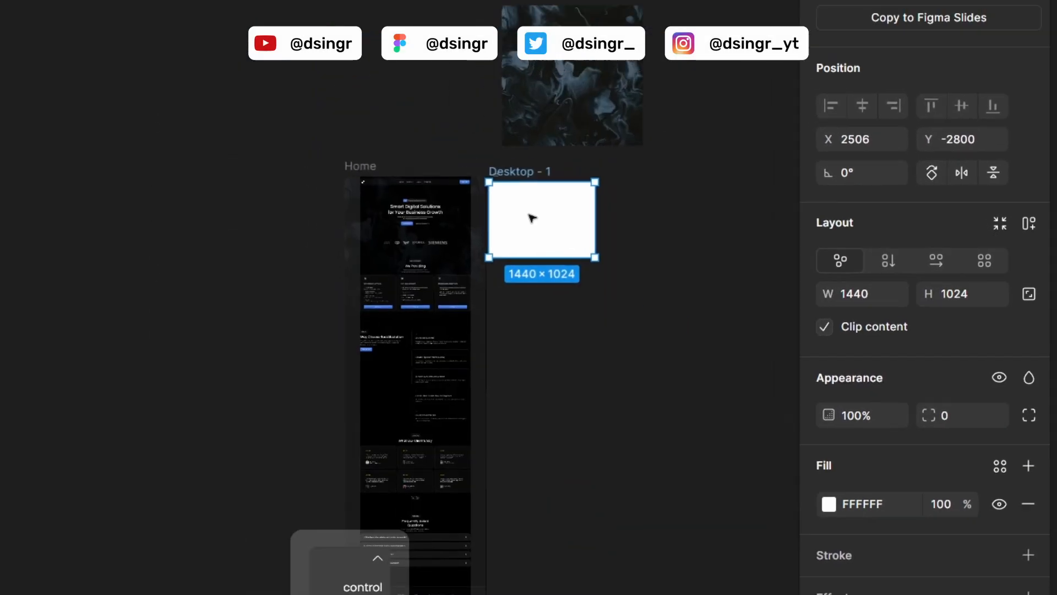
click(732, 252)
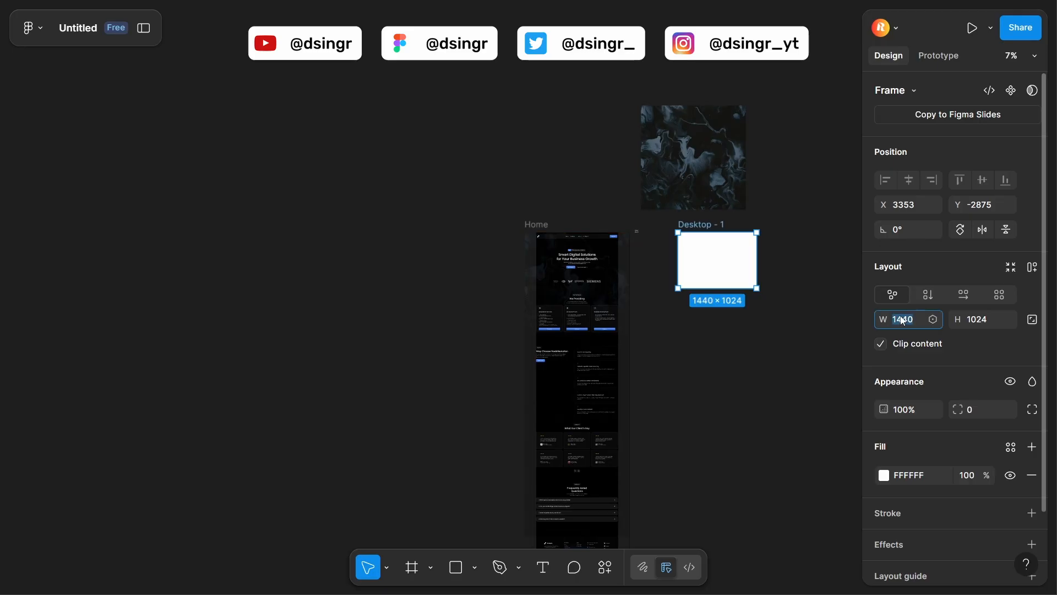
text(1920)
key(Return)
drag(716, 263, 703, 264)
- Fill the new desktop frame with 000000 and add a two-column layout guide
click(883, 477)
drag(789, 345, 689, 399)
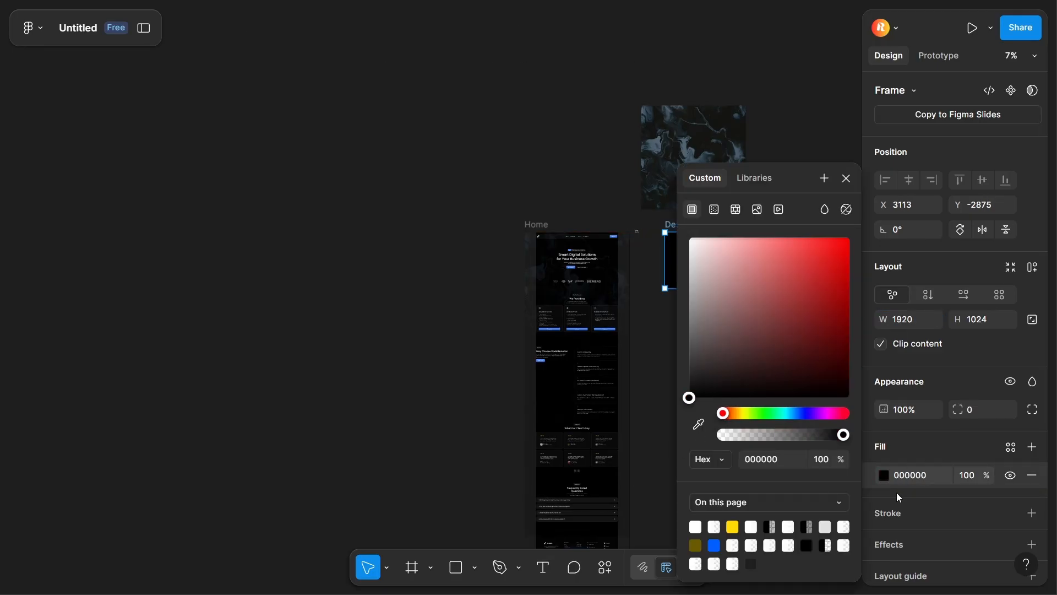
click(925, 572)
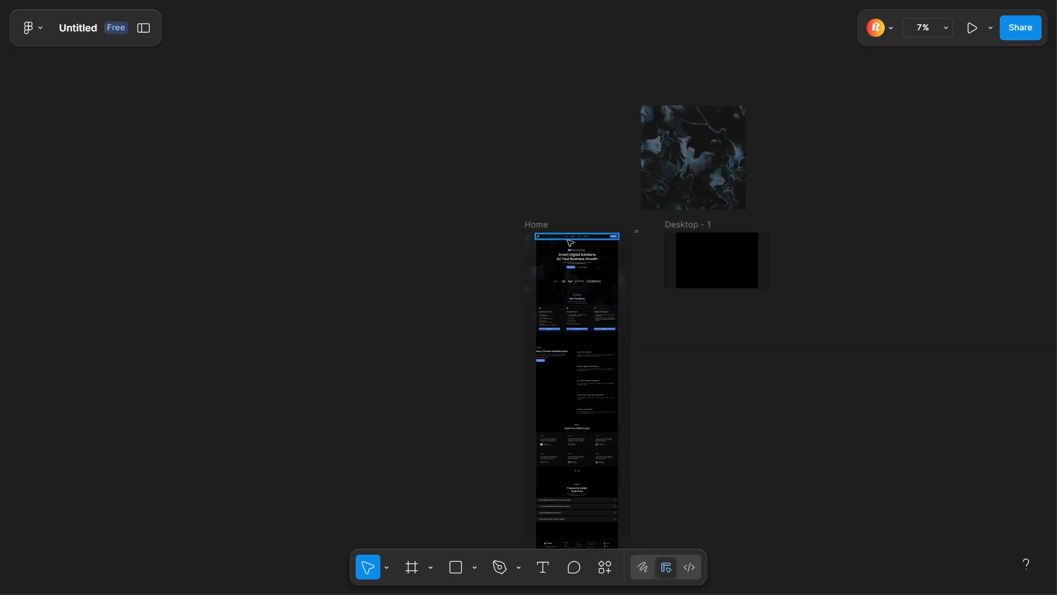
- Examine the navigation bar of the finished Home design as a reference for the empty desktop frame
scroll(974, 308, down, 4)
click(749, 246)
scroll(749, 245, up, 10)
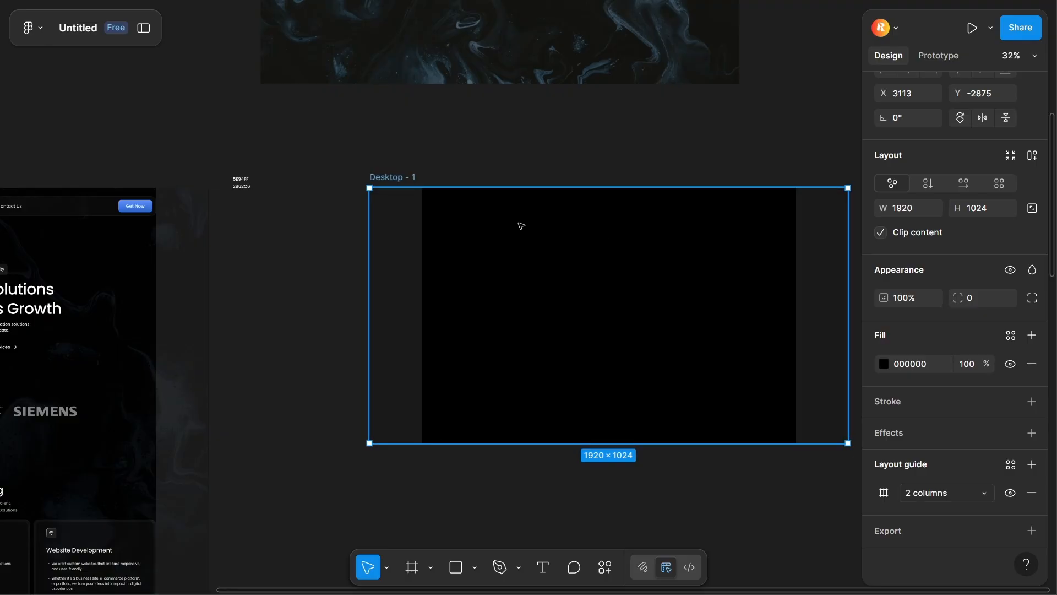
key(space)
drag(327, 267, 709, 279)
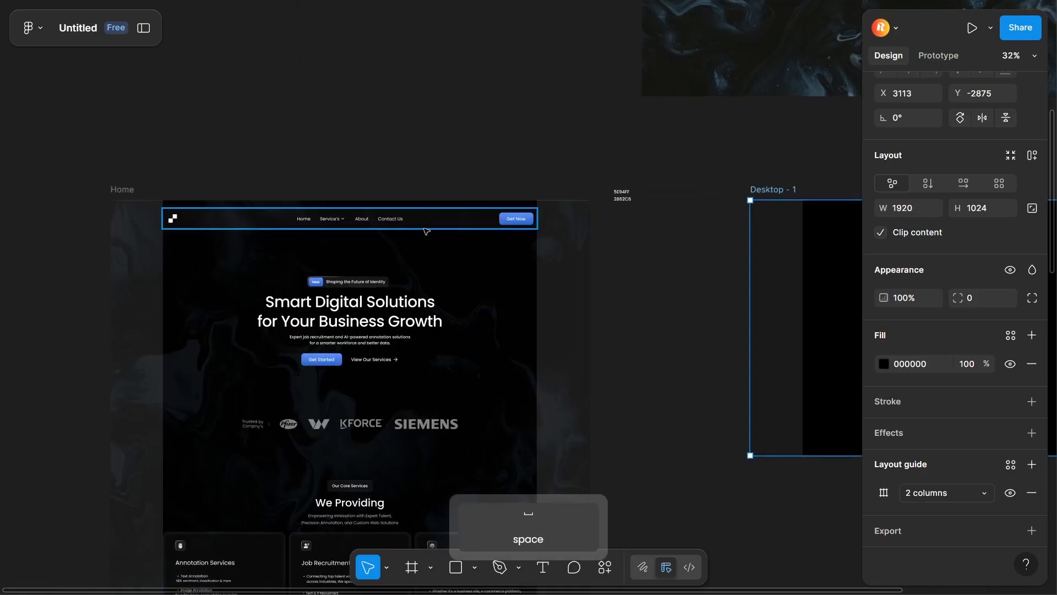
click(426, 228)
drag(369, 158, 486, 165)
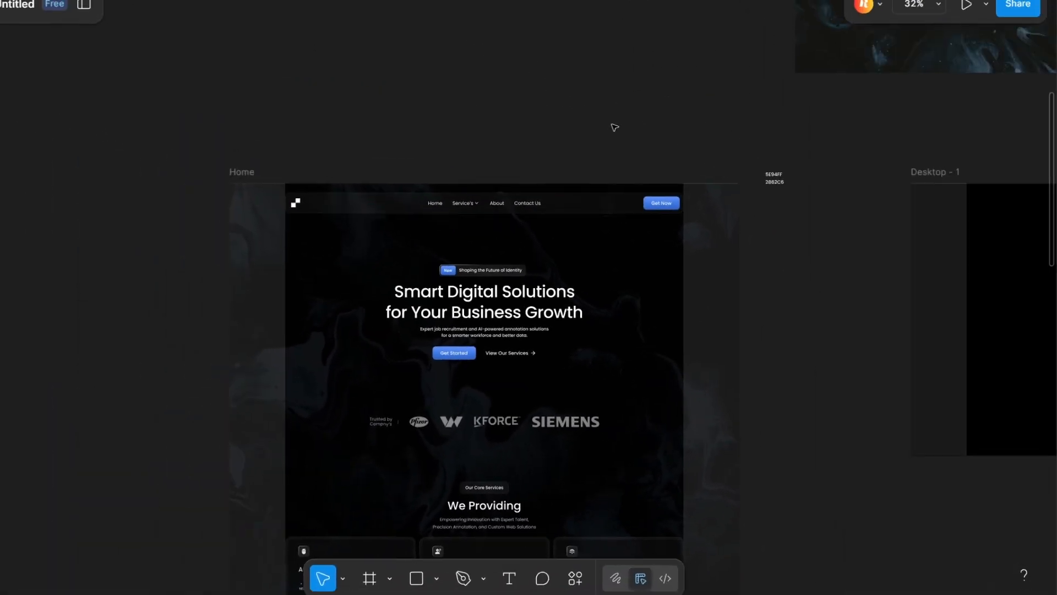
key(space)
drag(613, 125, 161, 146)
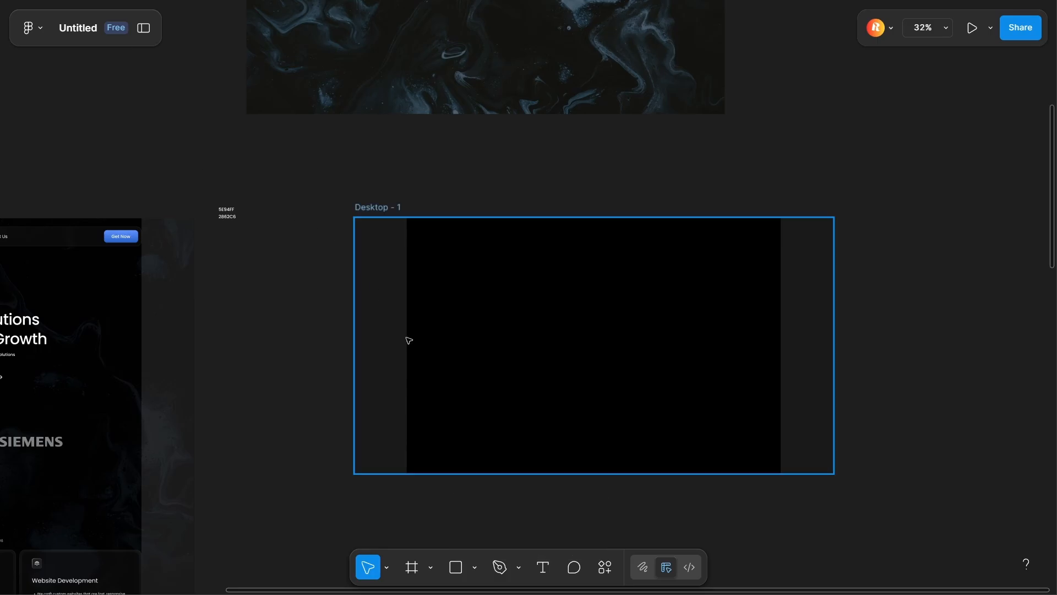
- Draw a 1500-wide navigation bar frame between the layout guides near the desktop frame's upper edge and set its height to 78
key(r)
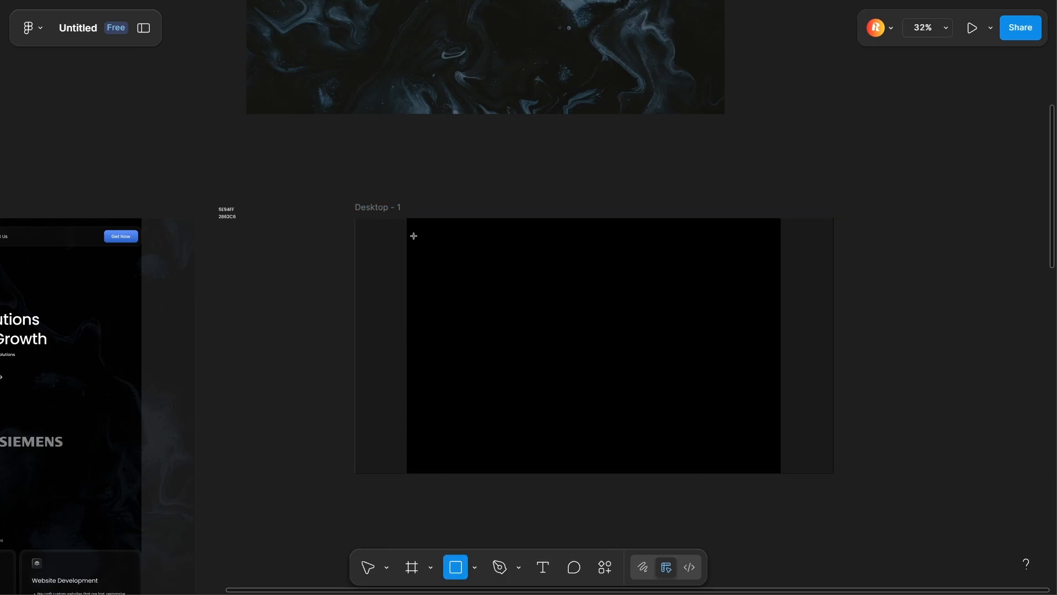
key(f)
drag(408, 233, 781, 251)
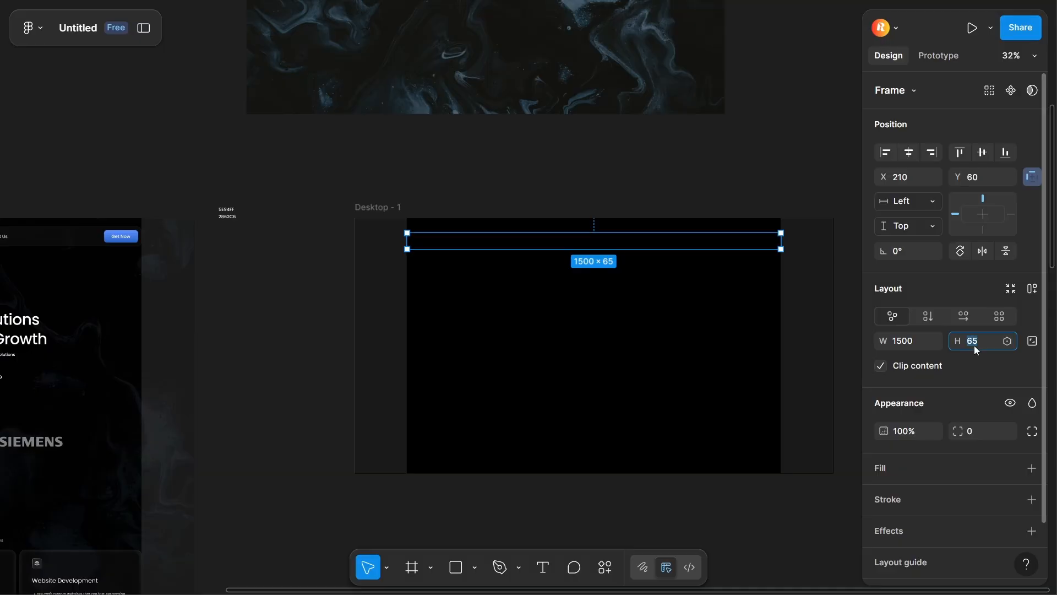
text(78)
key(Return)
- Check the reference navigation bar's spacing in the Home design and move the new bar up to Y 34
key(space)
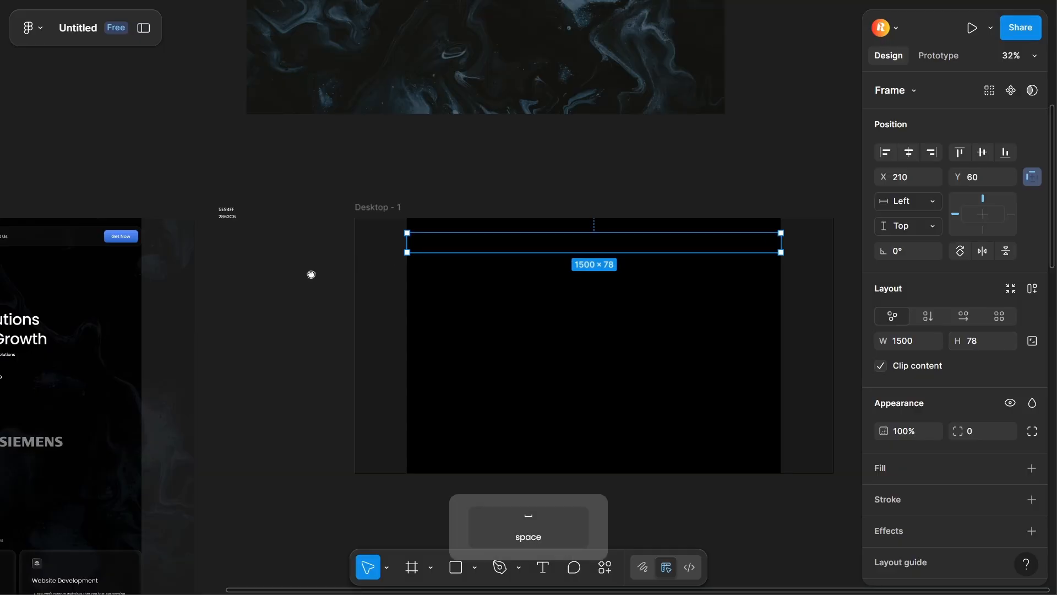
drag(312, 274, 620, 280)
click(363, 236)
key(alt)
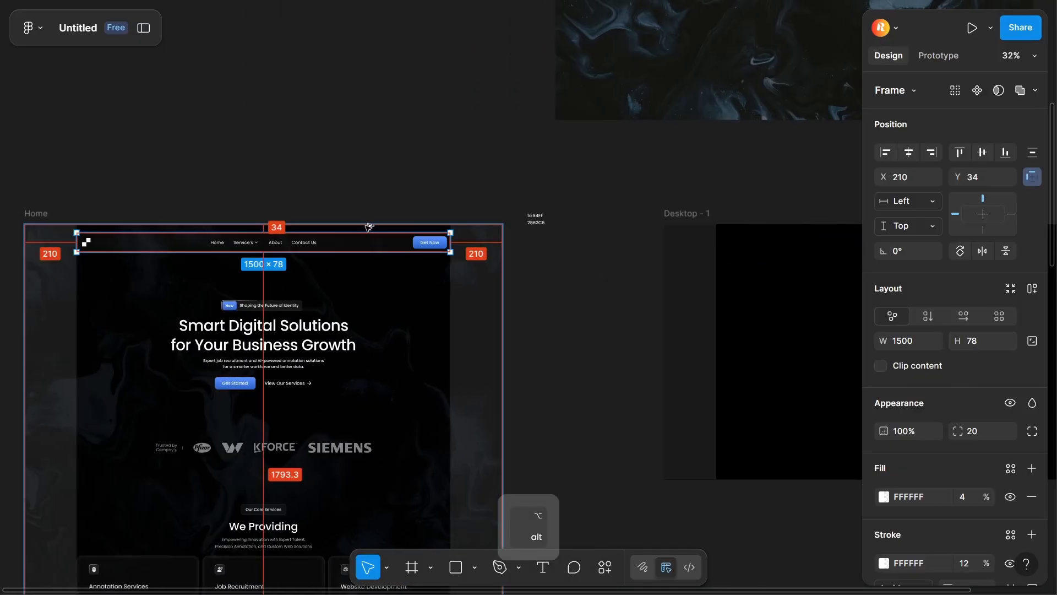
click(464, 193)
key(space)
drag(540, 198, 215, 231)
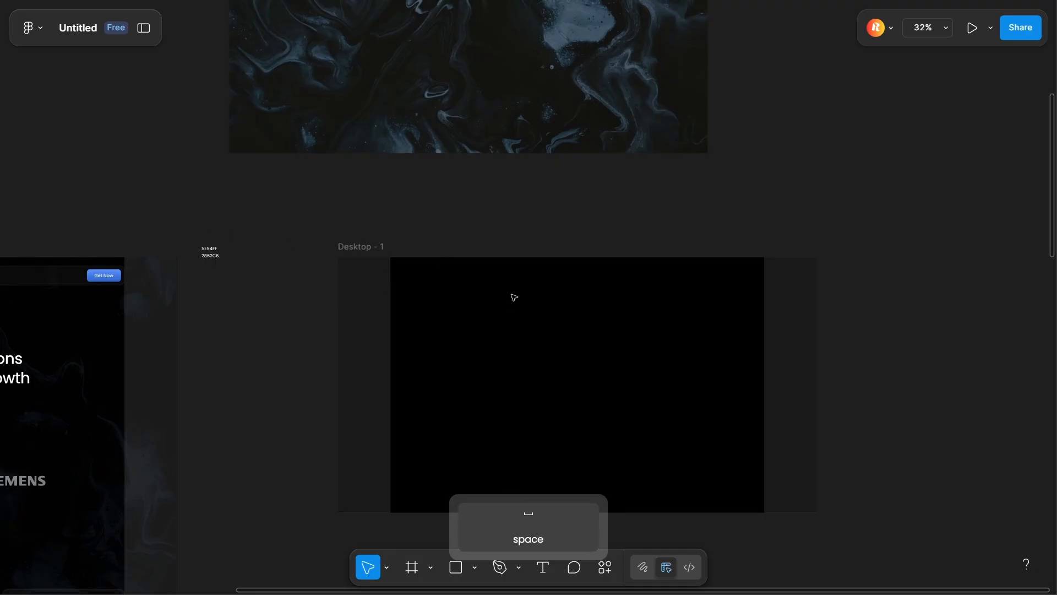
click(526, 277)
key(alt)
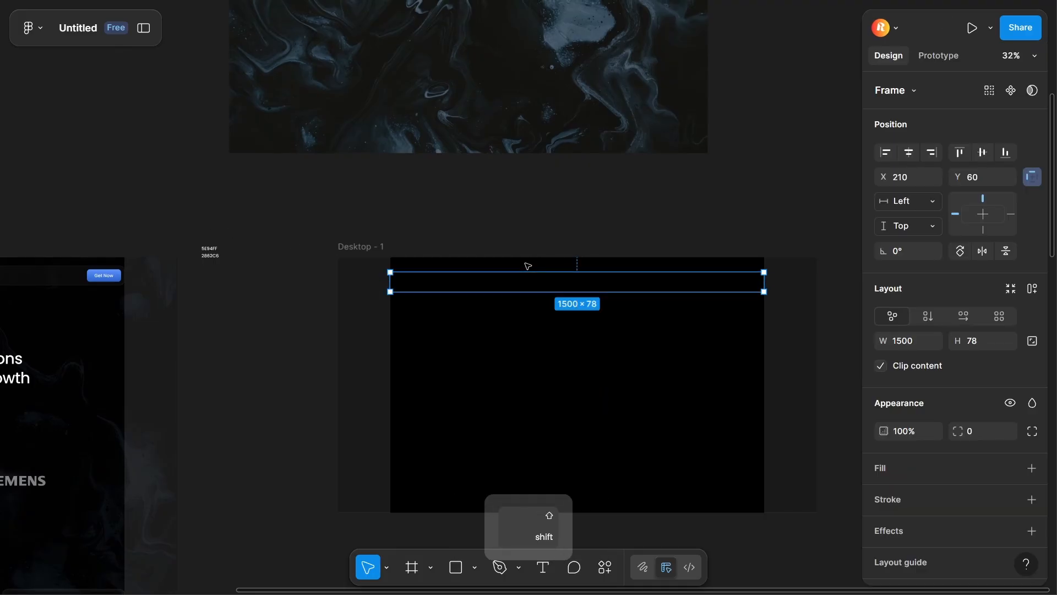
drag(527, 269, 554, 264)
- Add an FFFFFF fill at 5% opacity to the new navigation bar
click(894, 467)
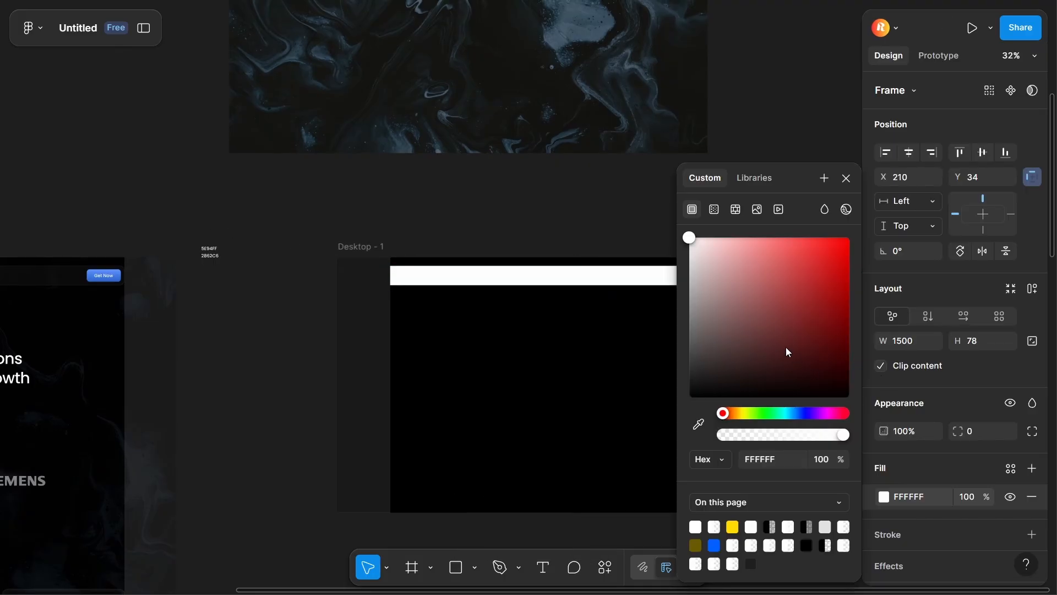
text(5)
key(Return)
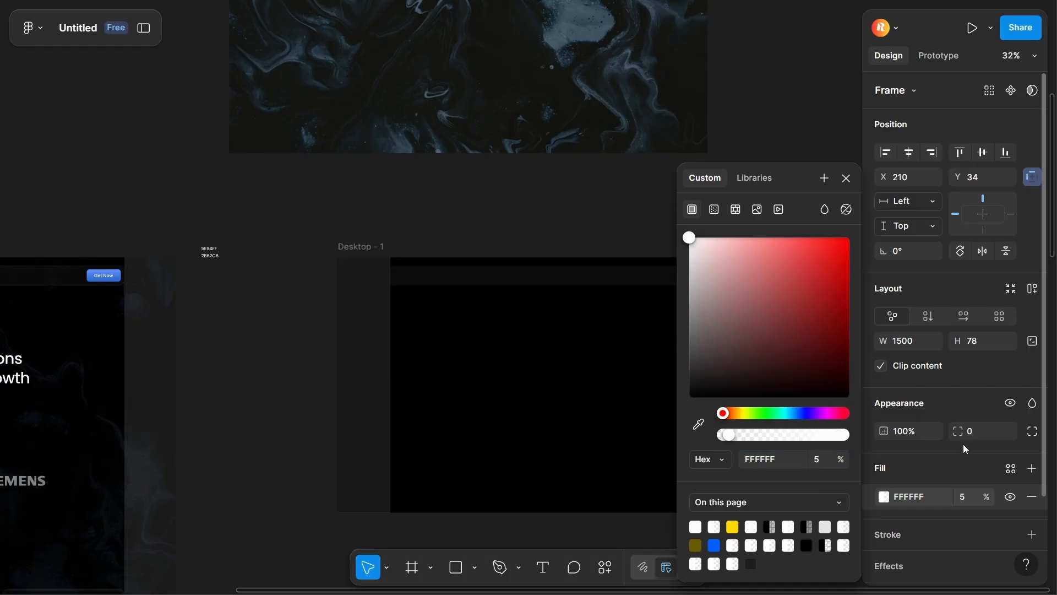
- Round the new navigation bar's corners to a radius of 14
drag(964, 434, 1027, 434)
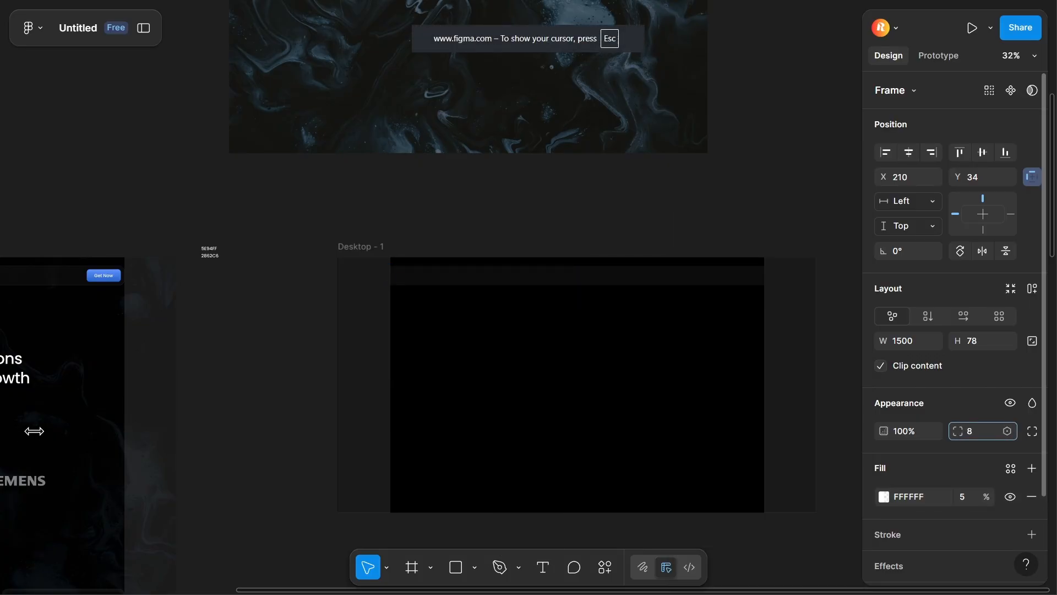
scroll(765, 267, up, 10)
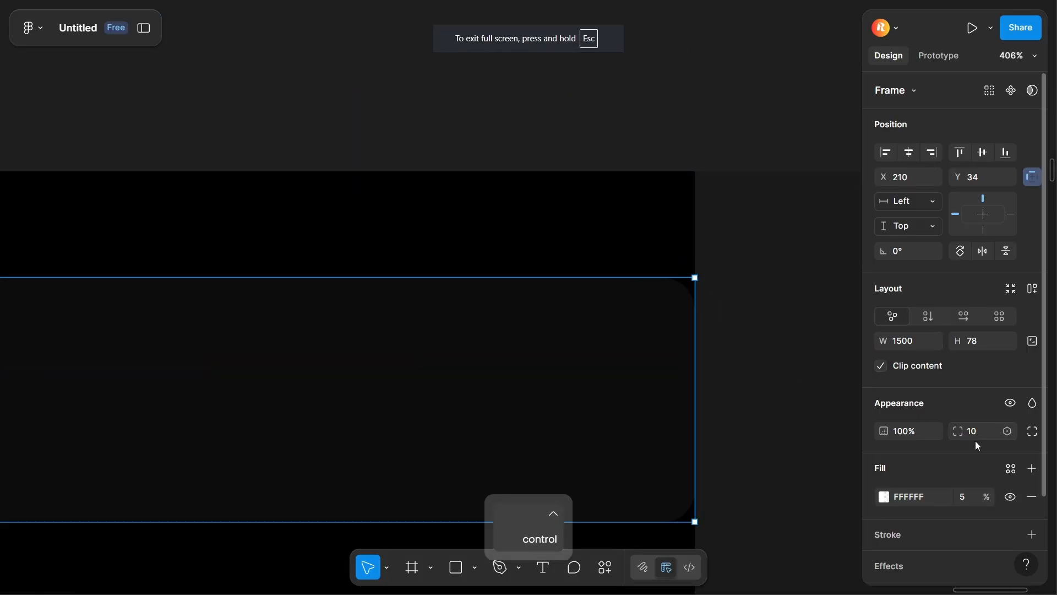
drag(958, 431, 1016, 431)
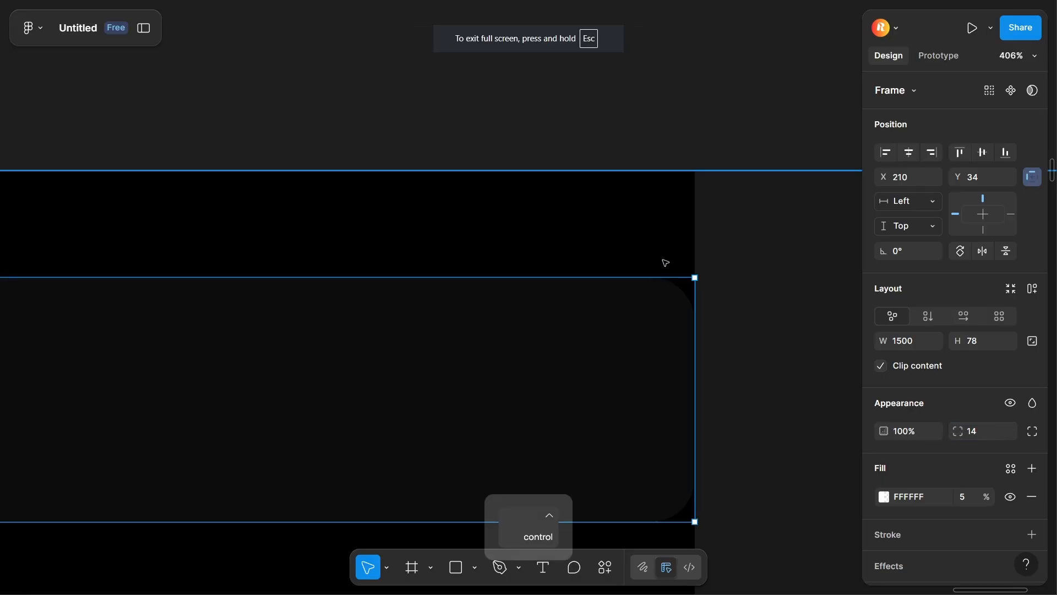
- Add a 1-thick inside stroke in FFFFFF at 8% opacity to the navigation bar
scroll(664, 262, down, 10)
scroll(882, 471, down, 2)
click(907, 432)
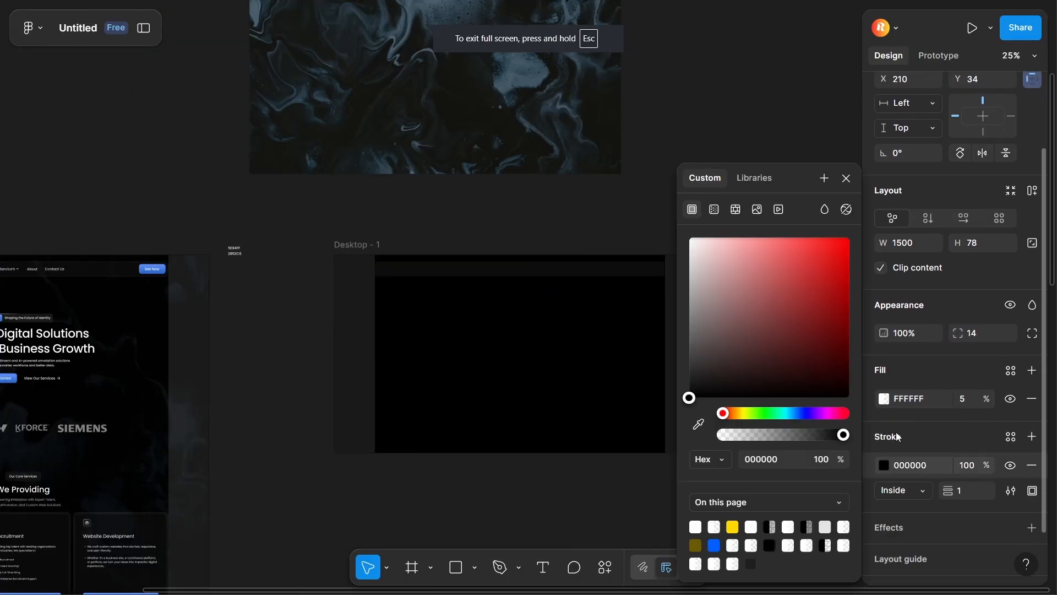
click(824, 459)
key(Return)
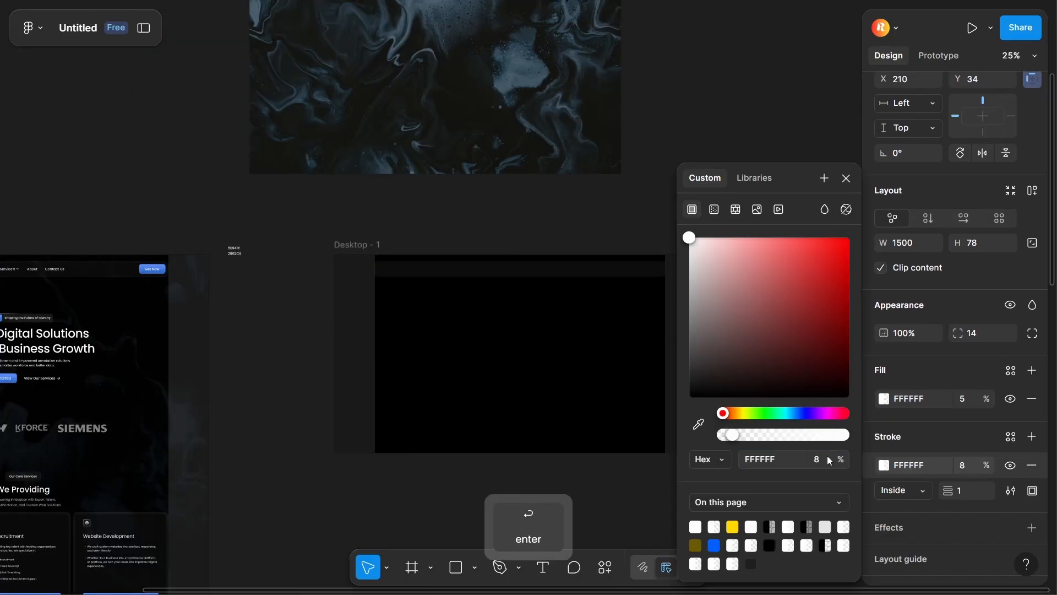
- Copy the logo from the Home design's navigation bar into the new navigation bar
scroll(400, 279, up, 4)
scroll(561, 294, down, 5)
scroll(578, 295, left, 5)
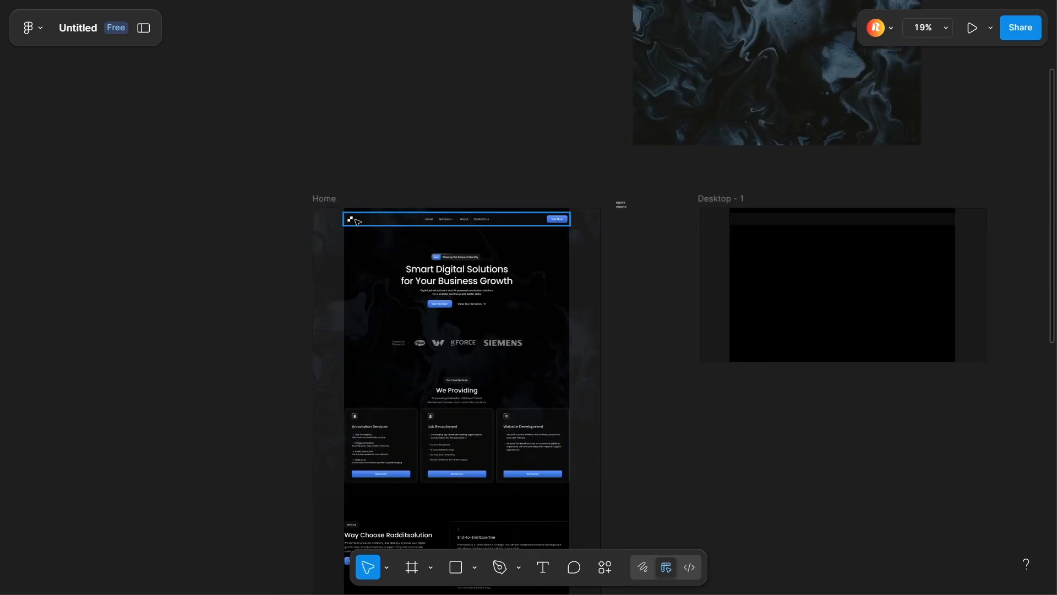
scroll(737, 219, up, 5)
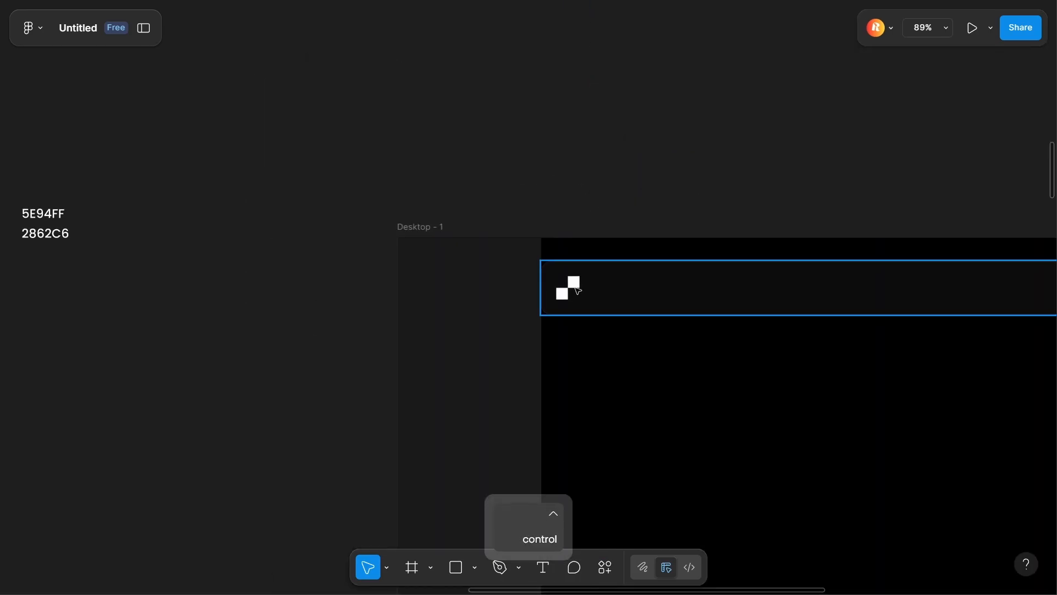
- Copy the Home, Service's, About and Contact Us links from the Home design into the new navigation bar
scroll(578, 290, down, 5)
scroll(219, 292, up, 6)
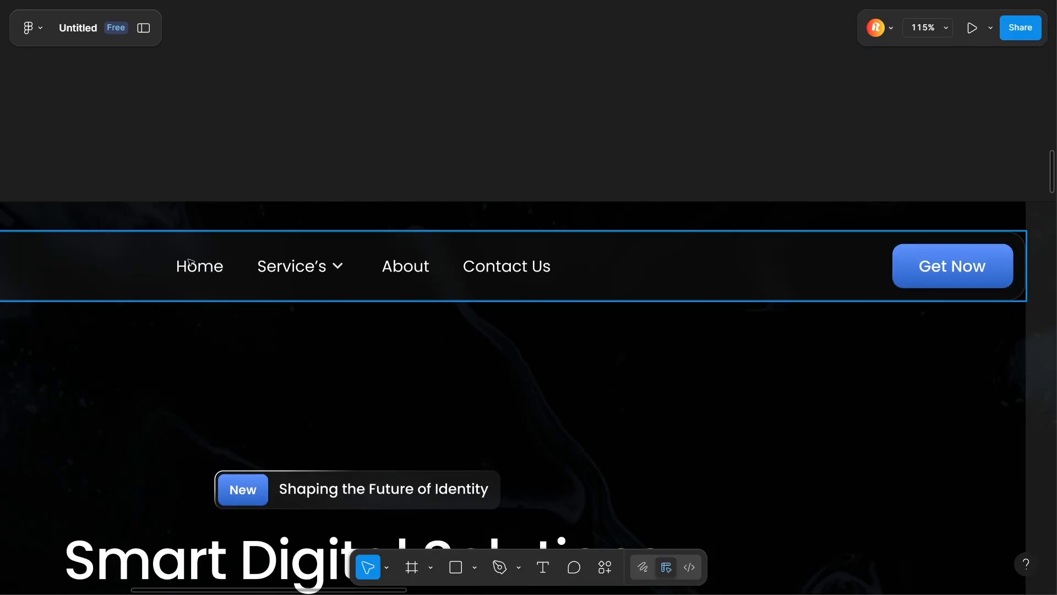
scroll(314, 279, down, 5)
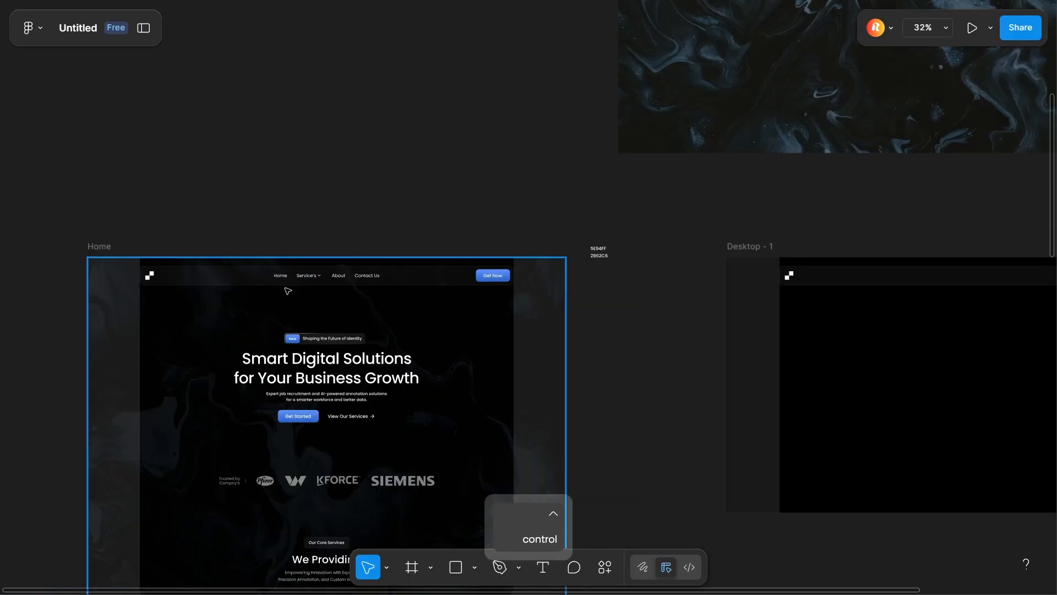
click(287, 281)
shift+click(309, 278)
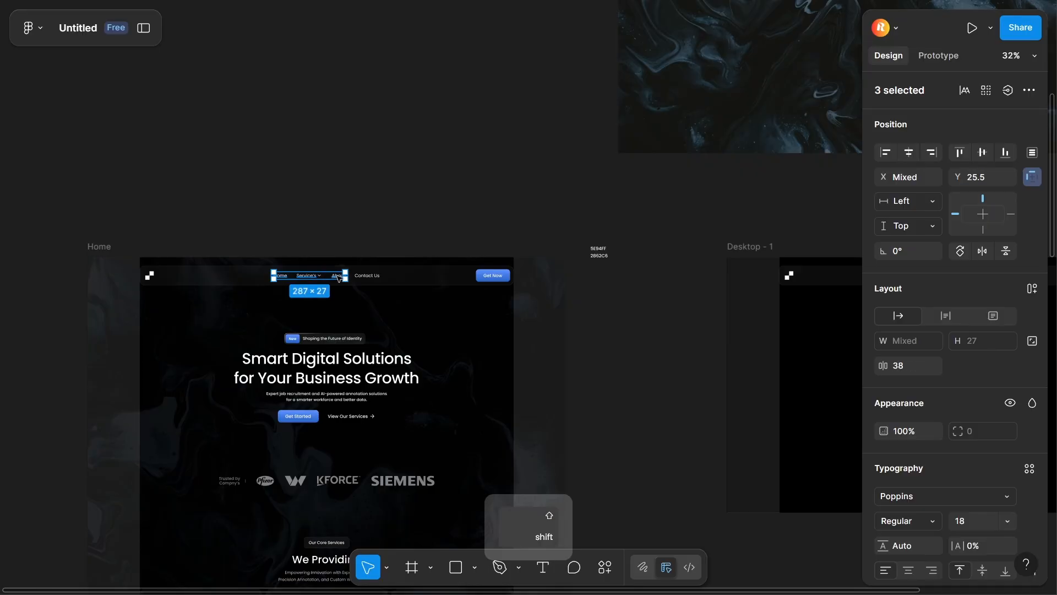
key(ctrl+c)
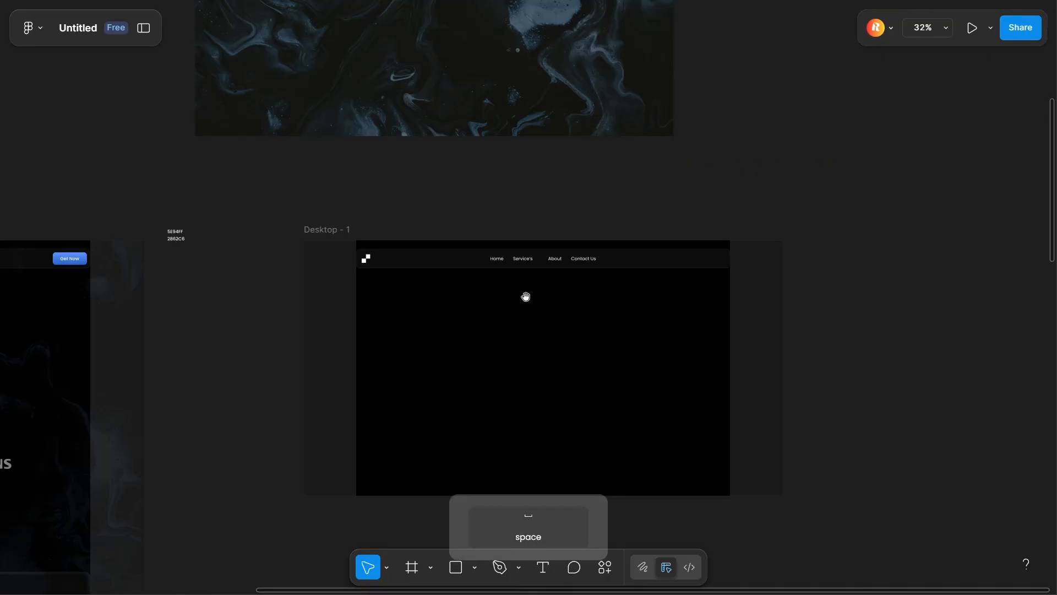
- Copy the dropdown arrow beside Service's in the Home design and paste it into the new navigation bar
scroll(526, 299, down, 3)
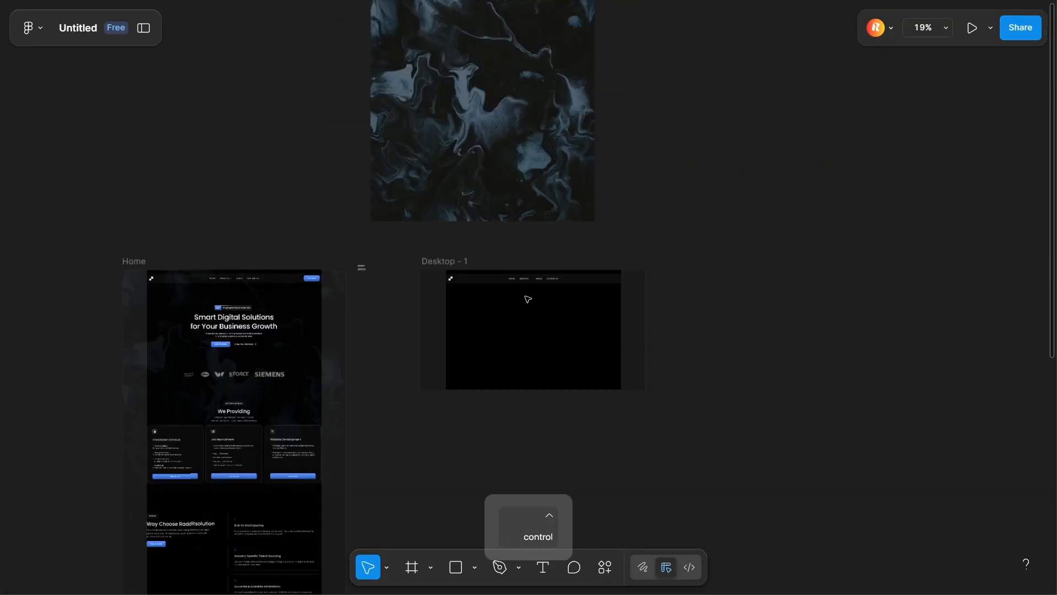
drag(462, 319, 567, 319)
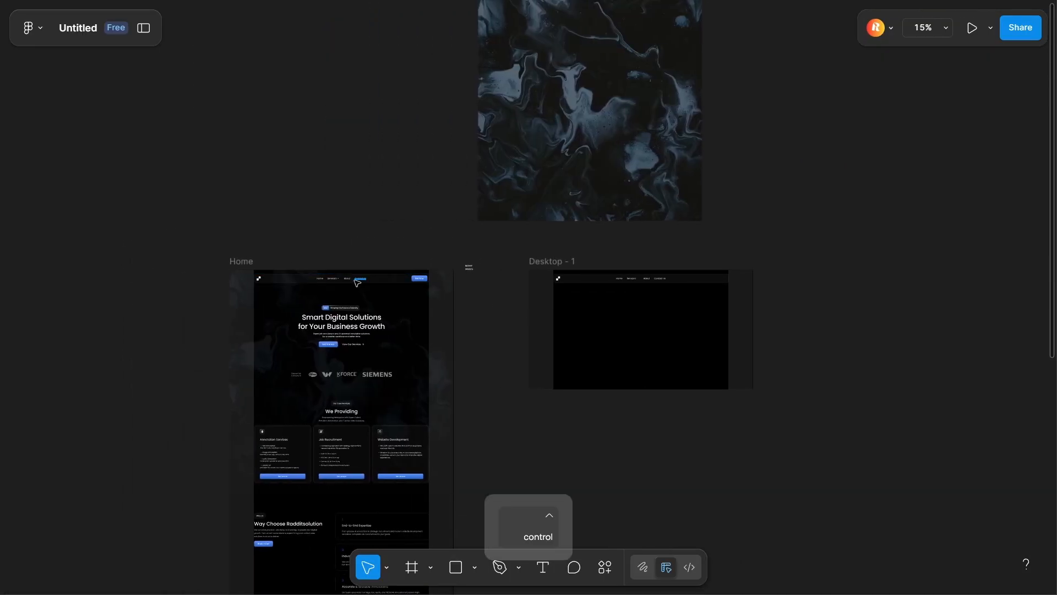
scroll(352, 279, up, 4)
ctrl+click(310, 277)
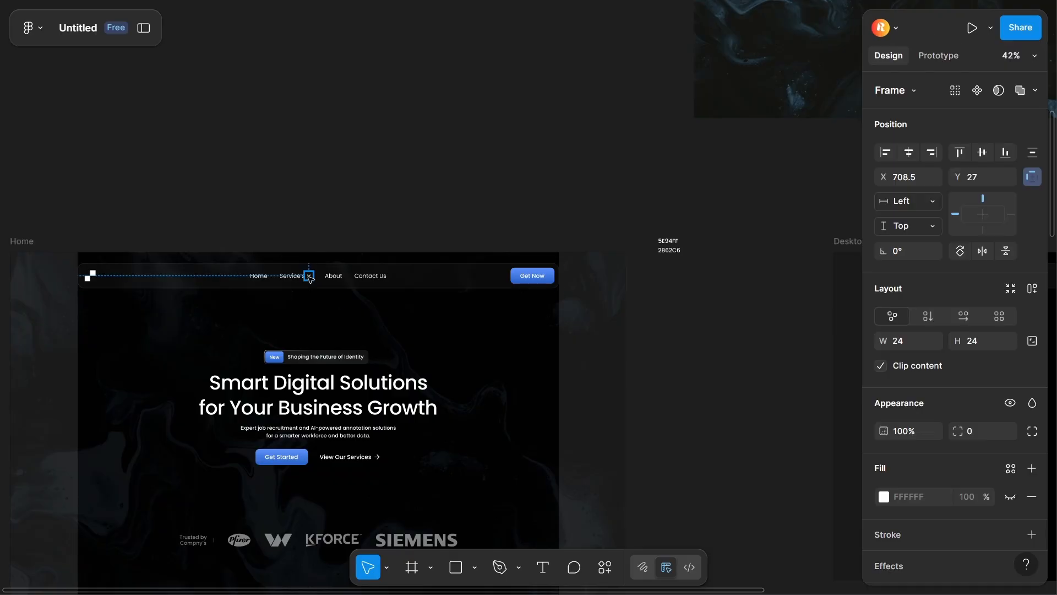
key(ctrl+c)
scroll(310, 278, down, 4)
scroll(552, 303, up, 4)
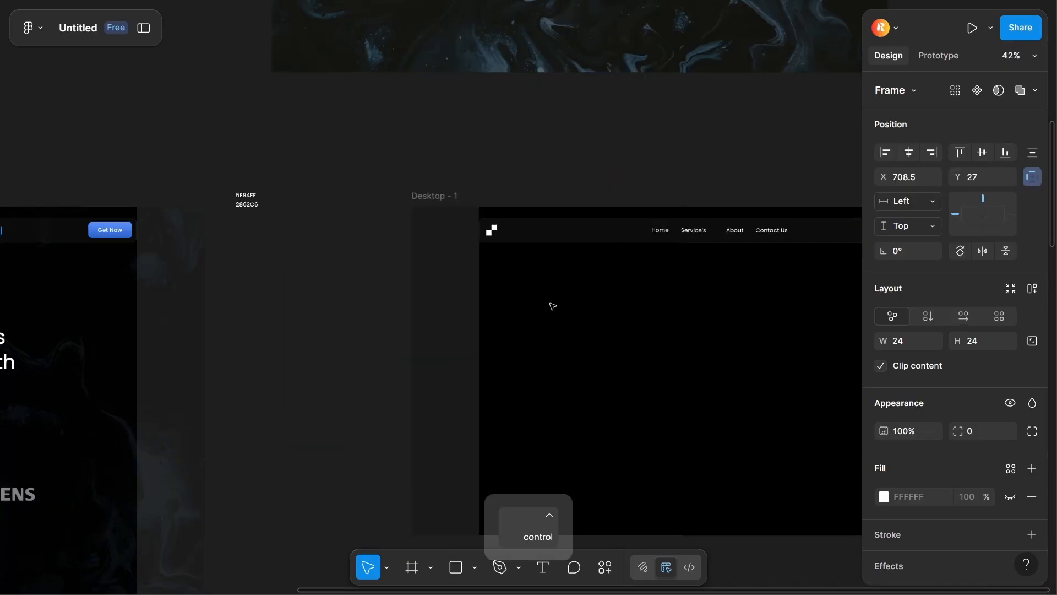
ctrl+click(576, 238)
drag(758, 374, 596, 415)
key(ctrl+v)
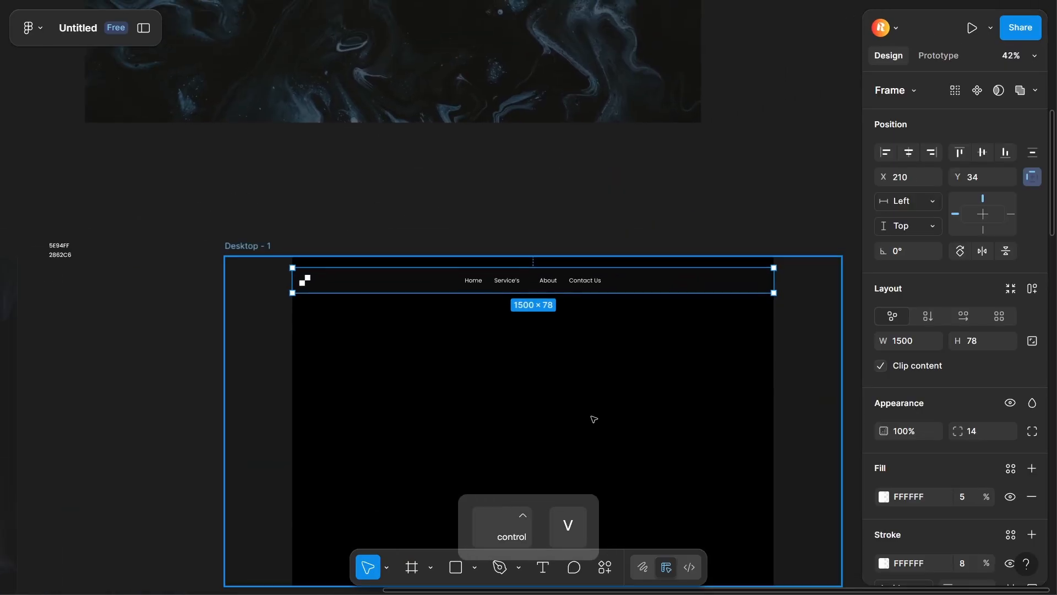
- Group the Service's text and its dropdown arrow in an auto layout frame
scroll(511, 304, up, 5)
shift+click(505, 248)
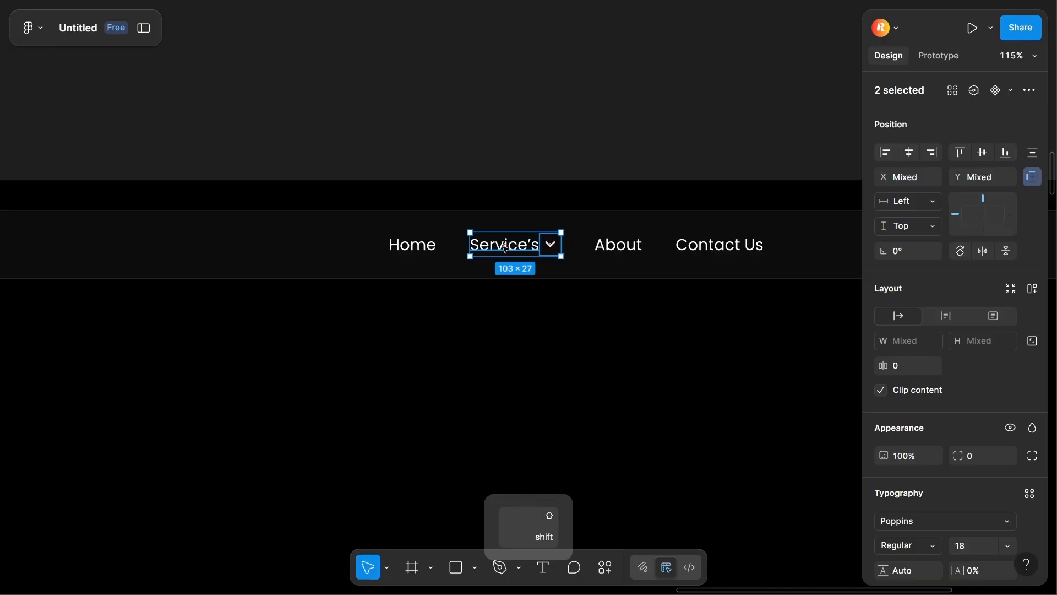
key(shift+a)
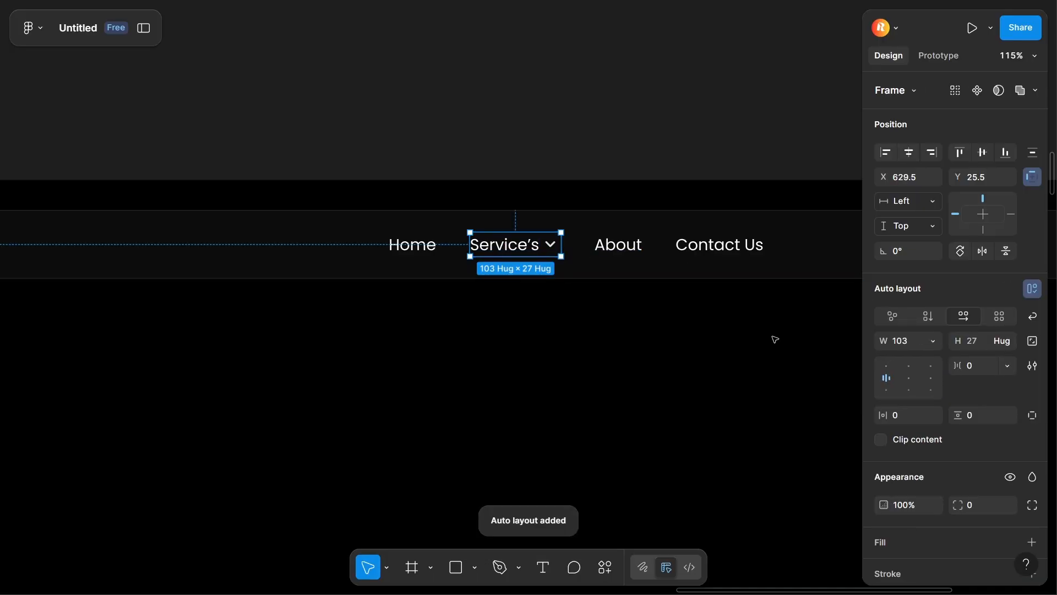
- Group Home, the Service's frame, About and Contact Us together in one auto layout frame
shift+click(619, 247)
shift+click(718, 245)
shift+click(434, 251)
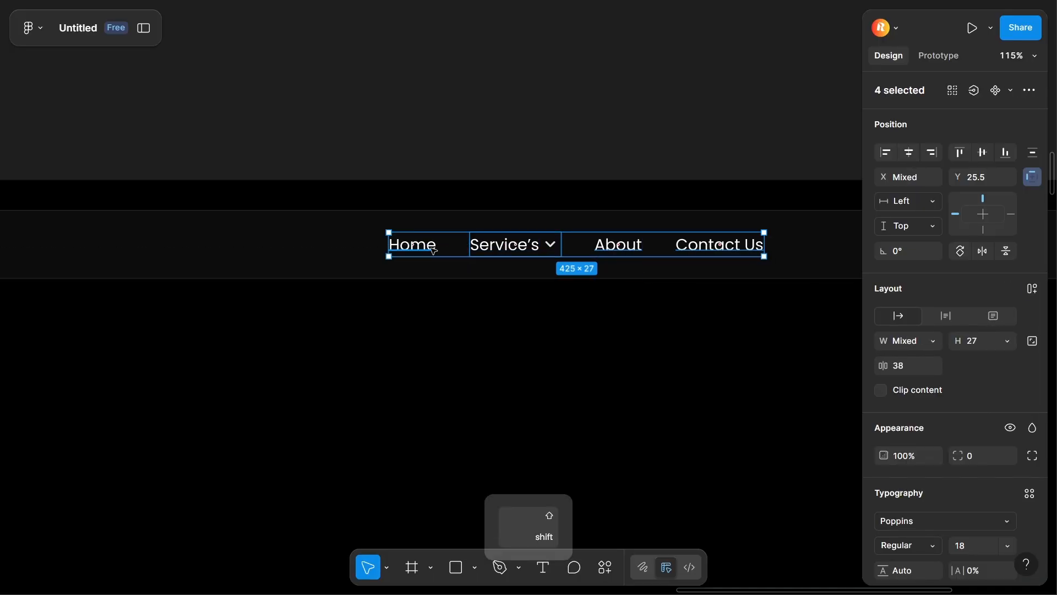
key(shift+a)
click(594, 337)
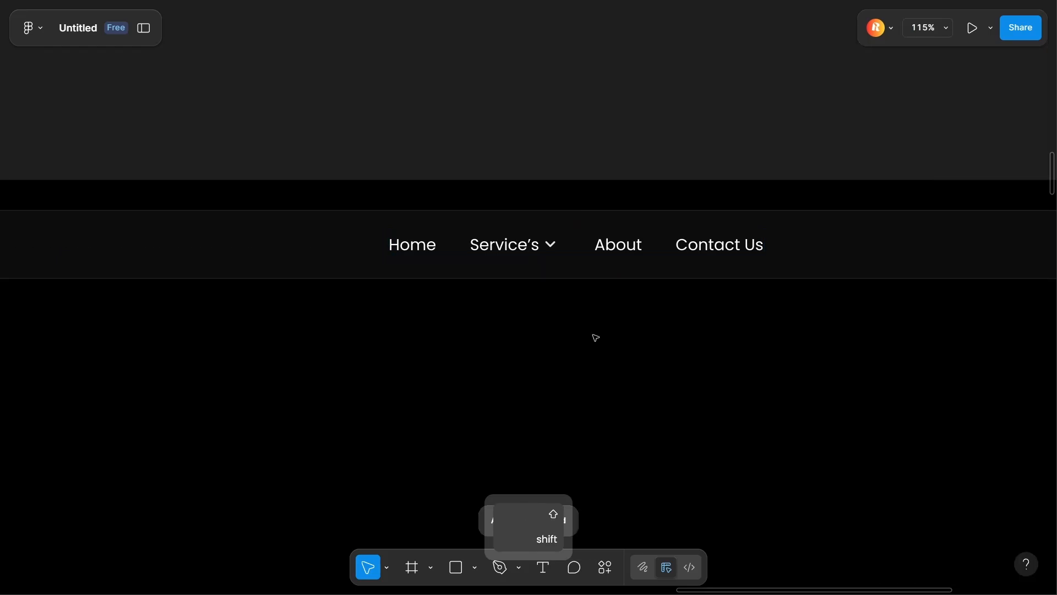
- Center the links frame horizontally within the new navigation bar
click(612, 251)
double_click(612, 252)
click(911, 153)
click(635, 158)
- Draw a rectangle above the Home design's Get Now button and size it to 138 × 50
scroll(600, 227, down, 6)
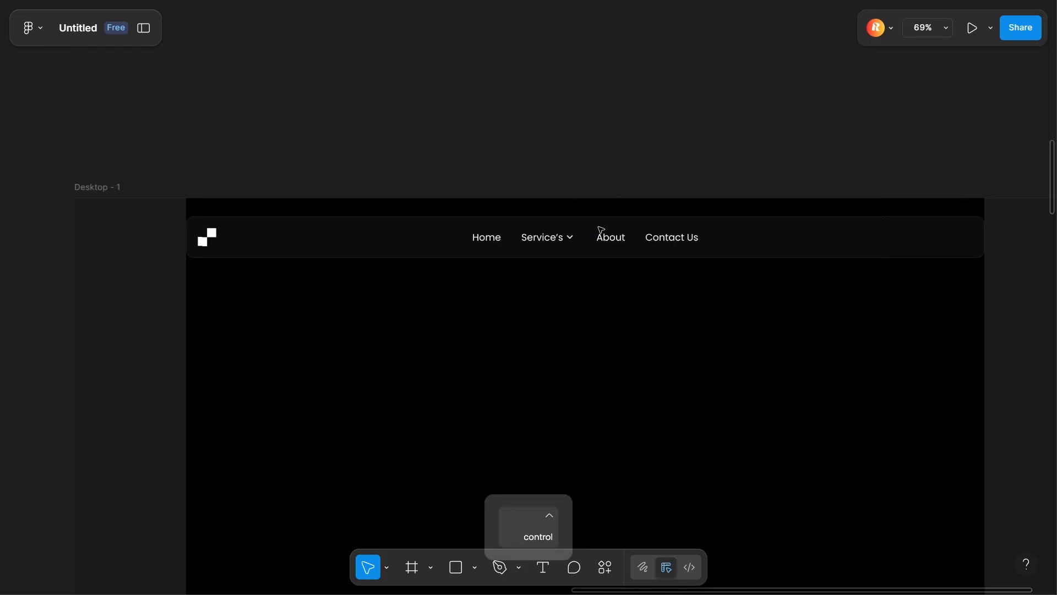
scroll(126, 233, up, 9)
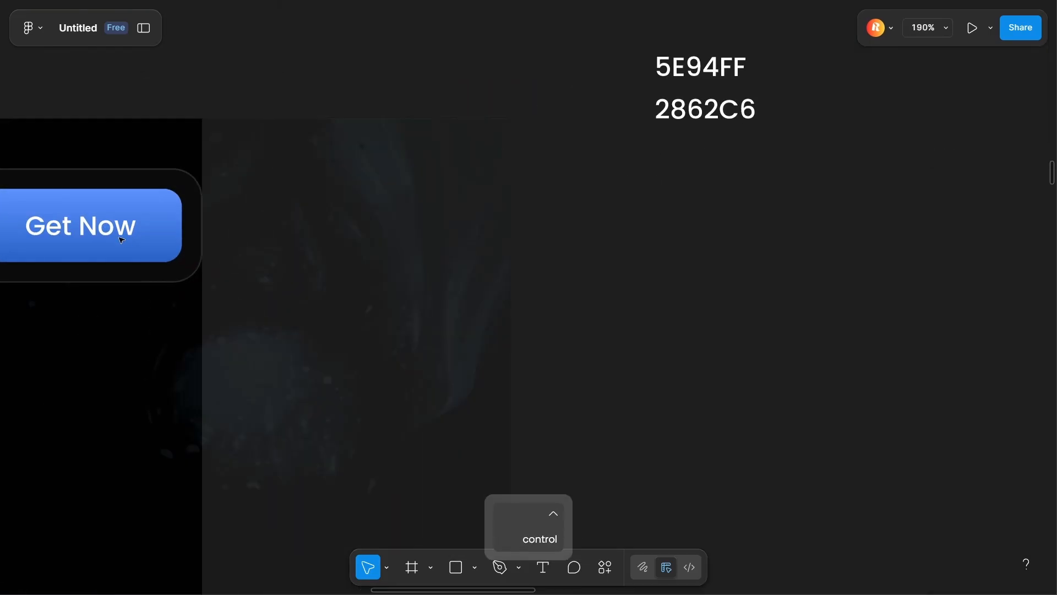
drag(124, 236, 414, 252)
click(415, 252)
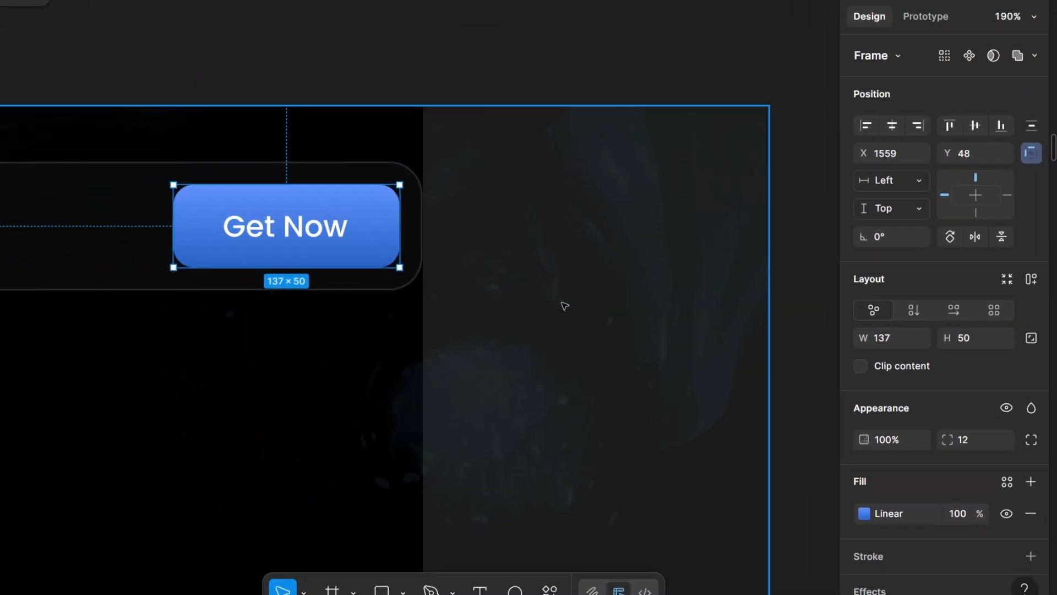
scroll(469, 246, down, 3)
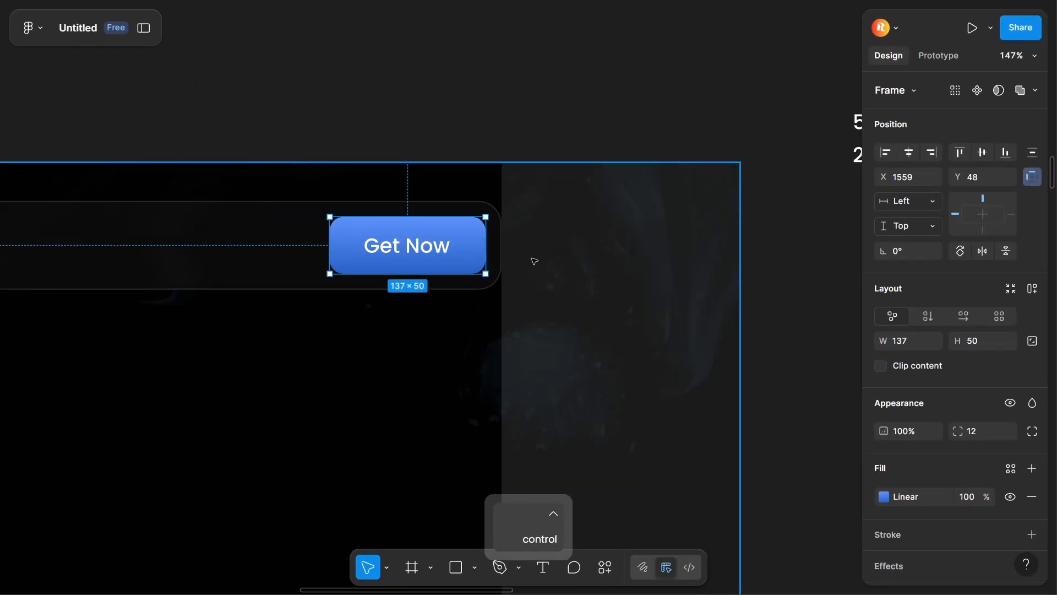
key(r)
drag(330, 73, 483, 107)
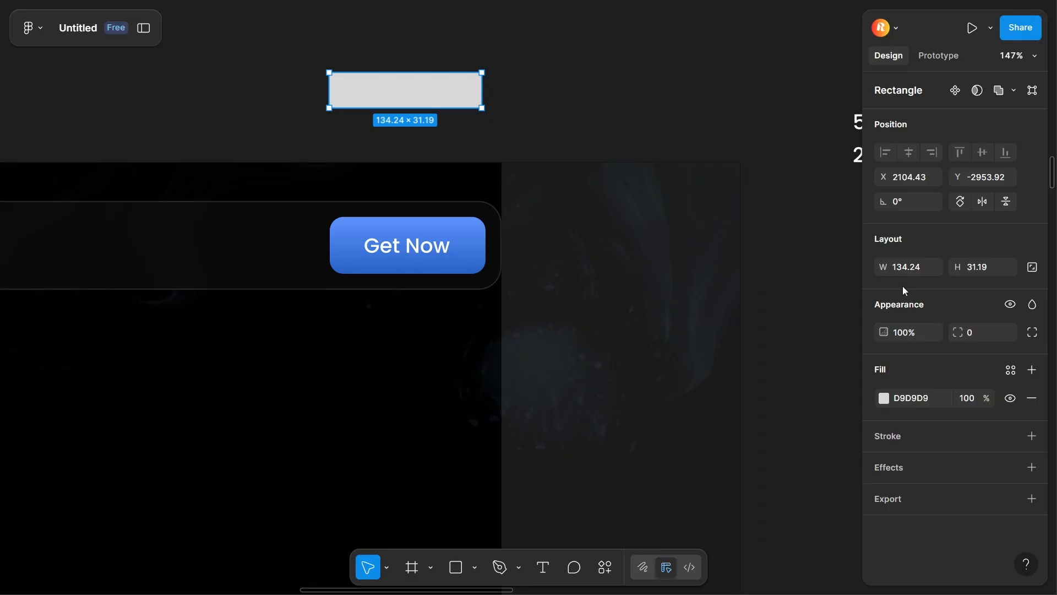
click(413, 270)
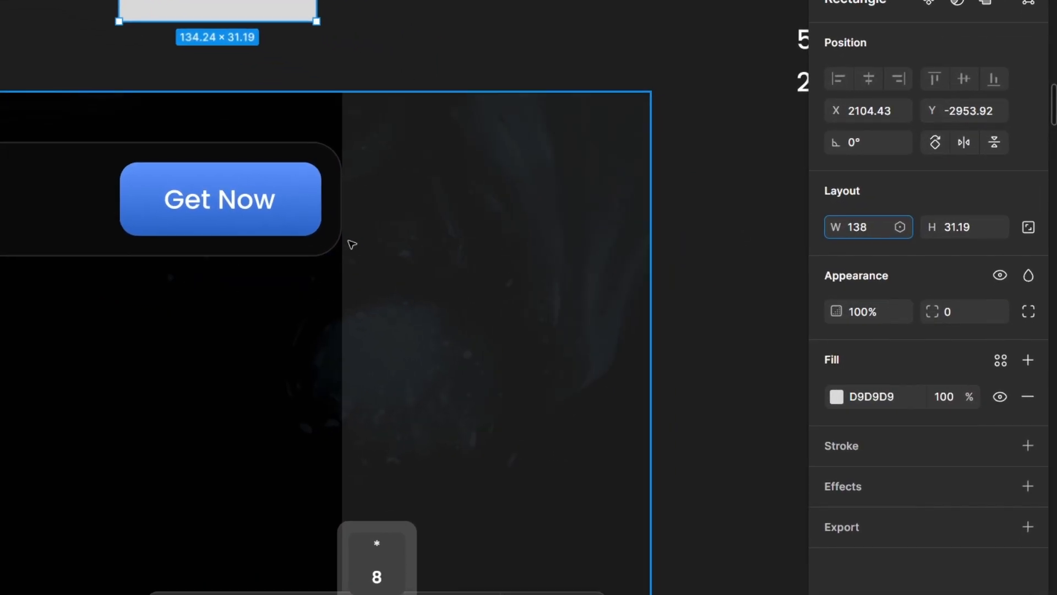
click(445, 245)
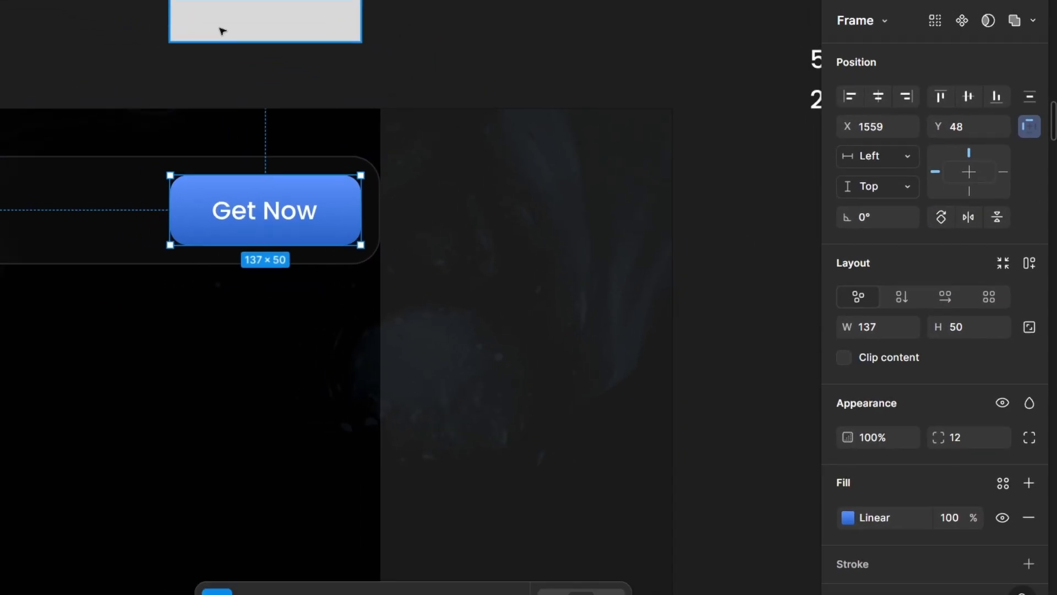
key(Tab)
key(Return)
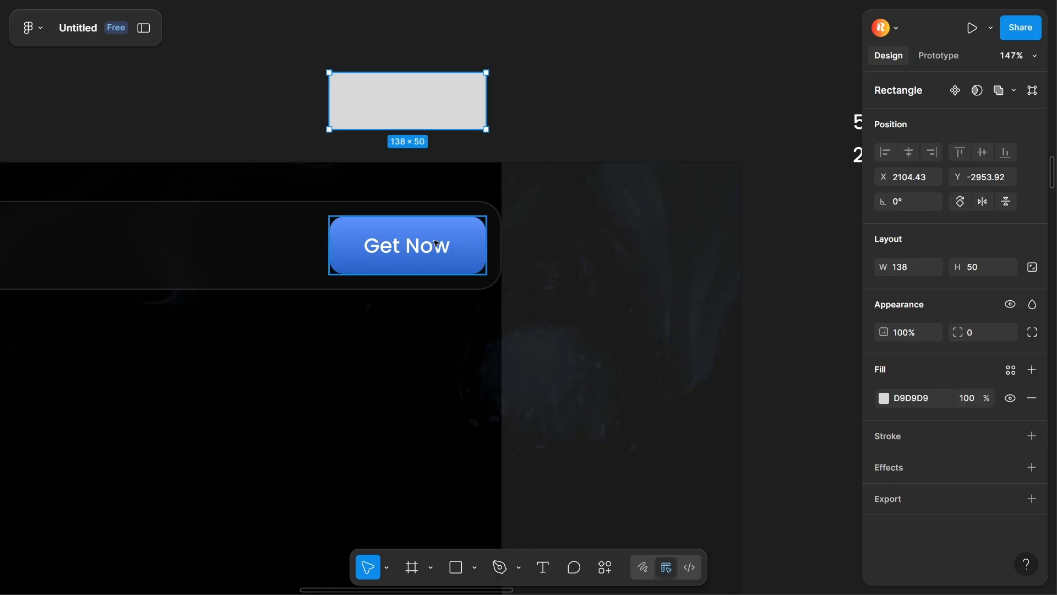
- Change the new 138 × 50 rectangle's fill from solid to a linear gradient
click(632, 116)
click(453, 92)
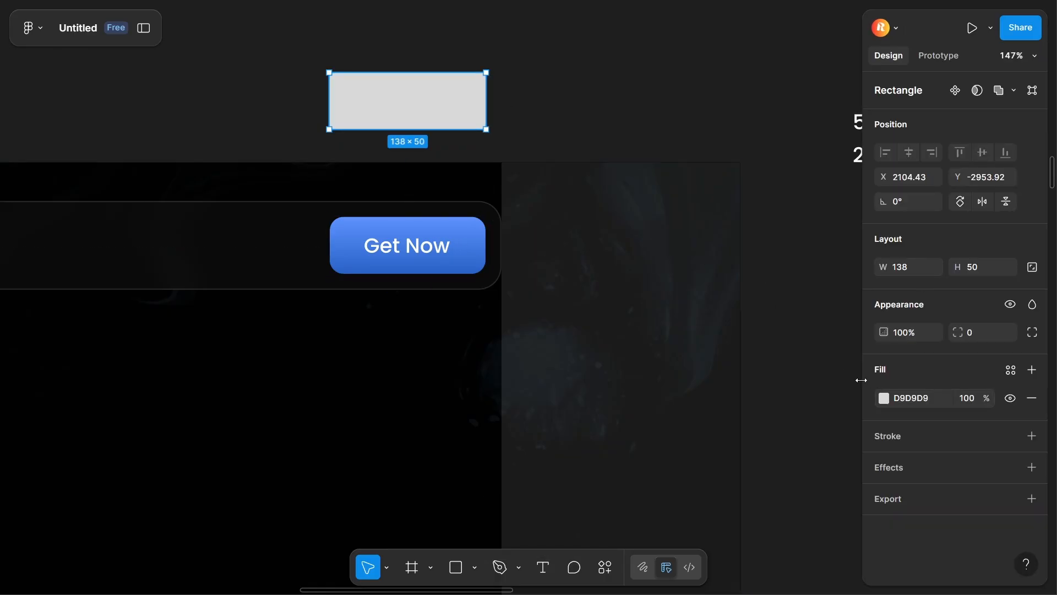
key(space)
drag(380, 115, 496, 213)
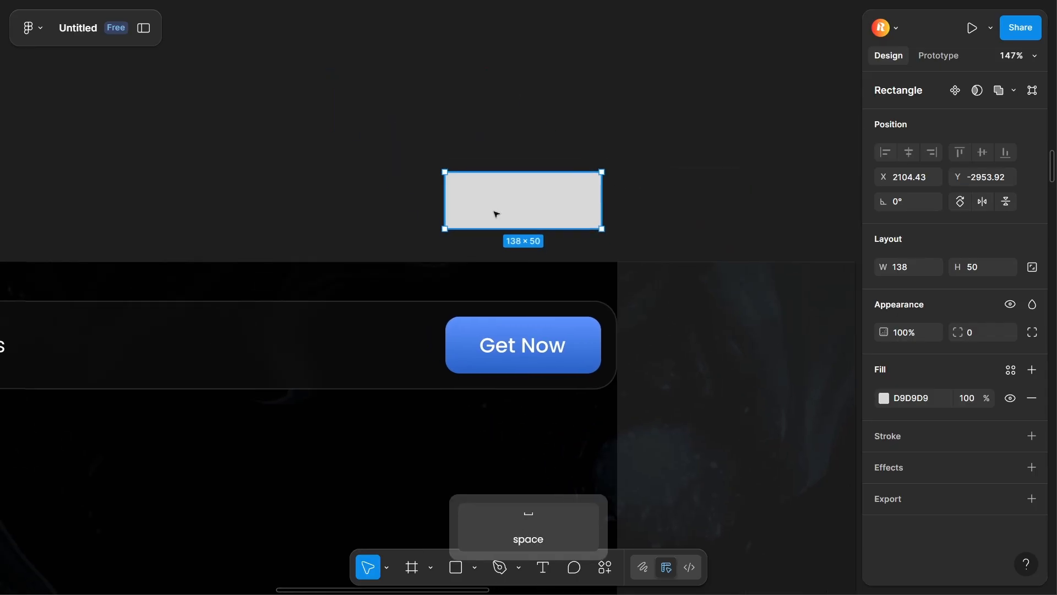
click(884, 398)
click(714, 209)
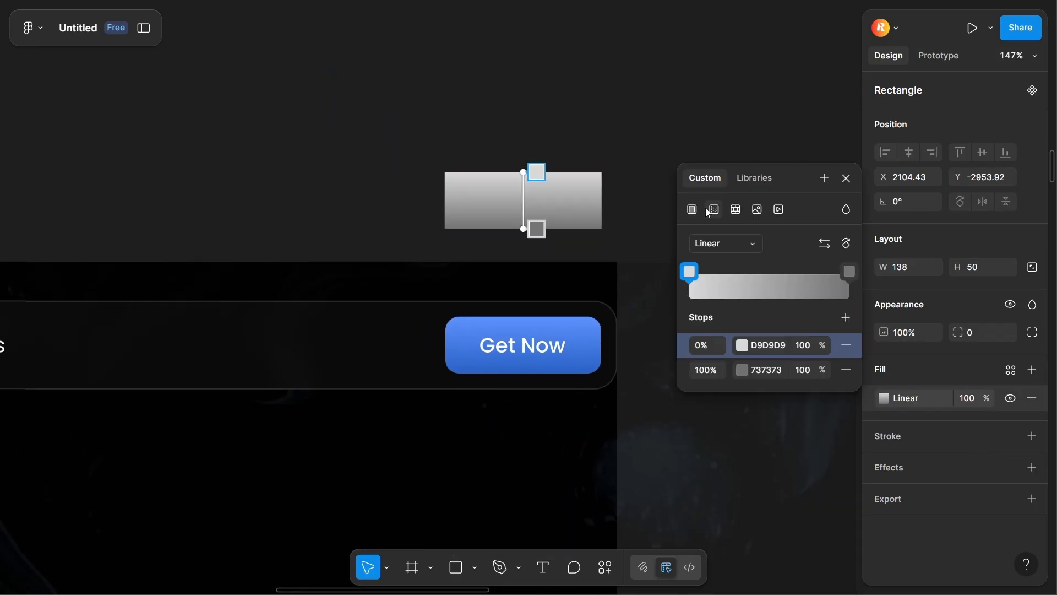
click(453, 141)
- Move the gradient rectangle beside the 5E94FF and 2862C6 color code texts
scroll(453, 142, down, 5)
key(space)
drag(642, 113, 632, 183)
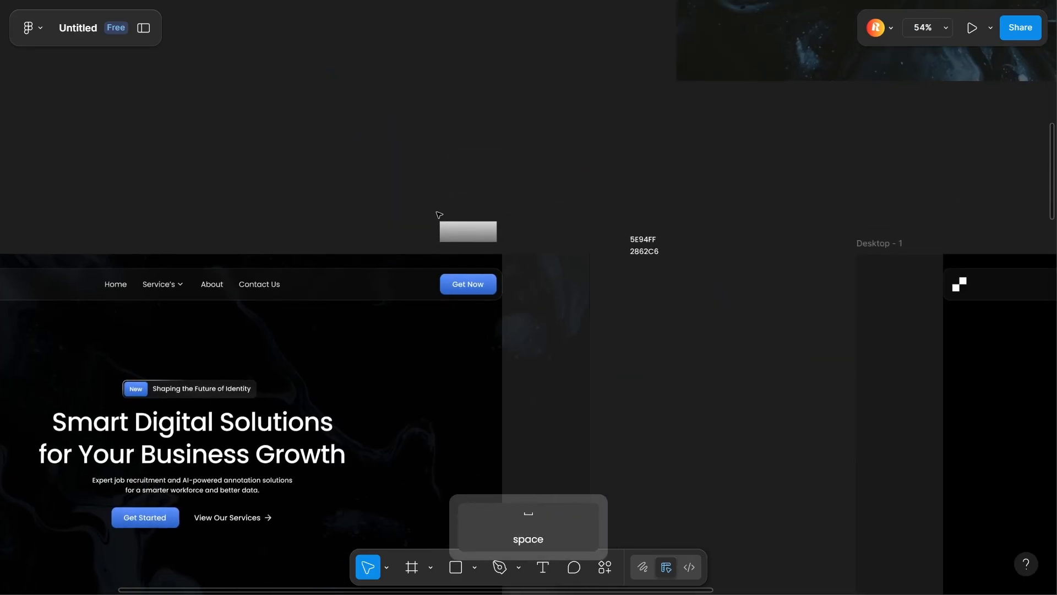
drag(447, 240, 689, 243)
- Cut the 5E94FF text and paste it as the color of the rectangle's 0% gradient stop
scroll(695, 250, up, 5)
key(space)
drag(687, 186, 597, 174)
click(406, 211)
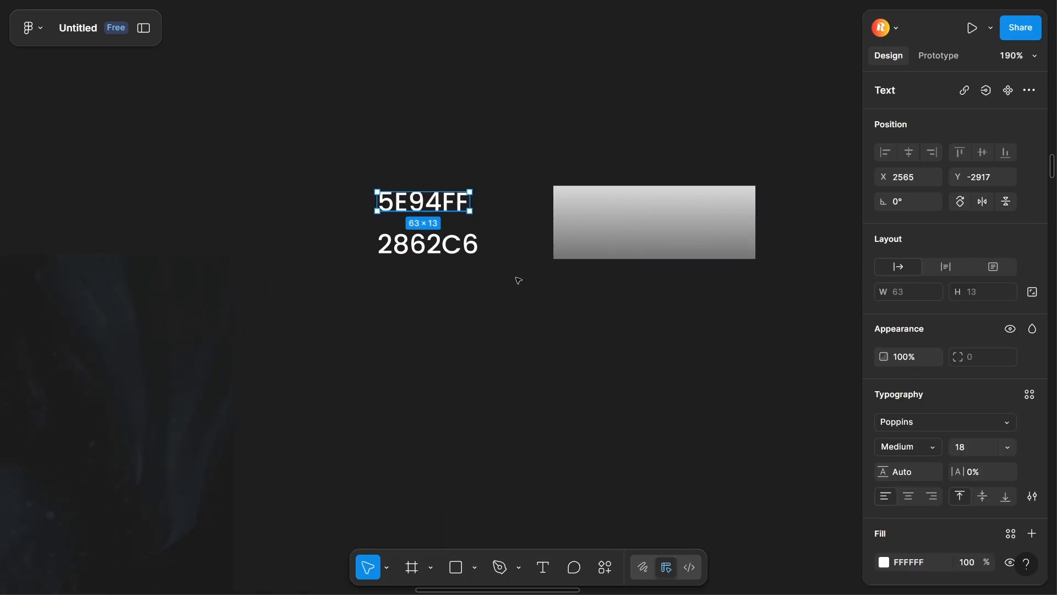
double_click(423, 213)
key(ctrl+x)
click(653, 222)
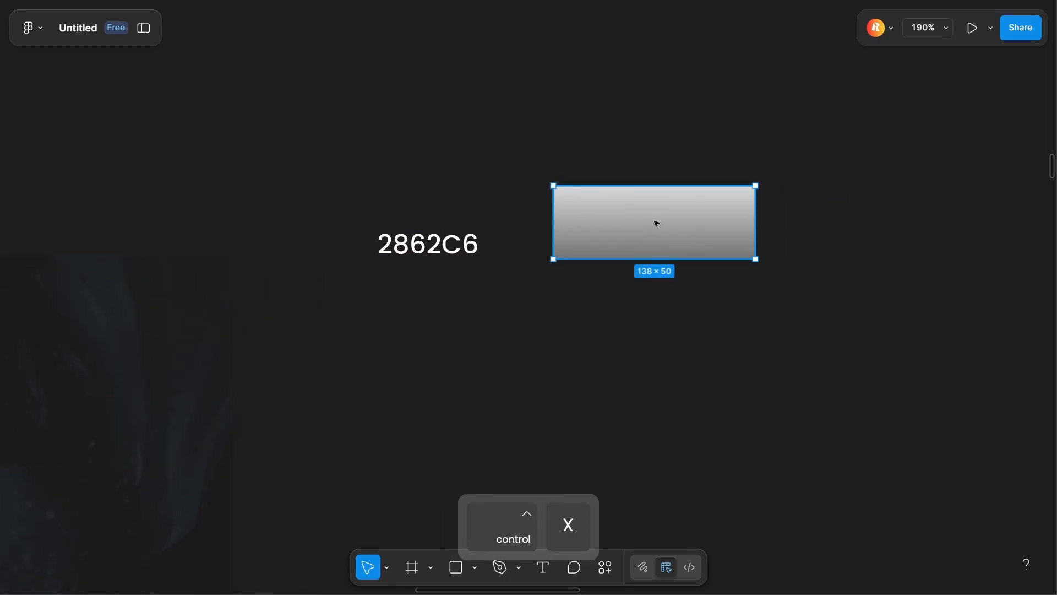
click(882, 396)
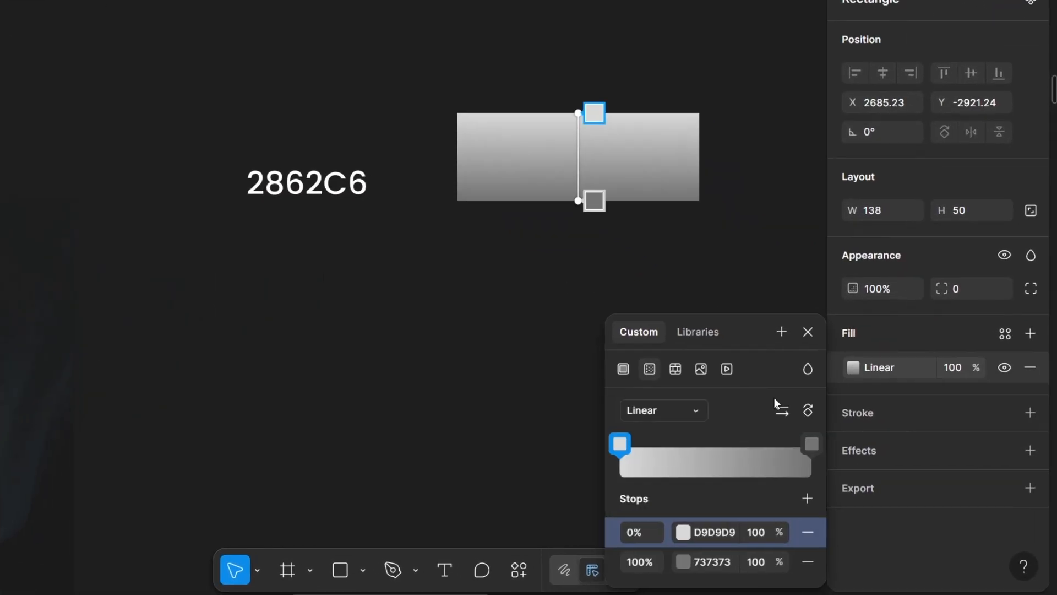
click(702, 530)
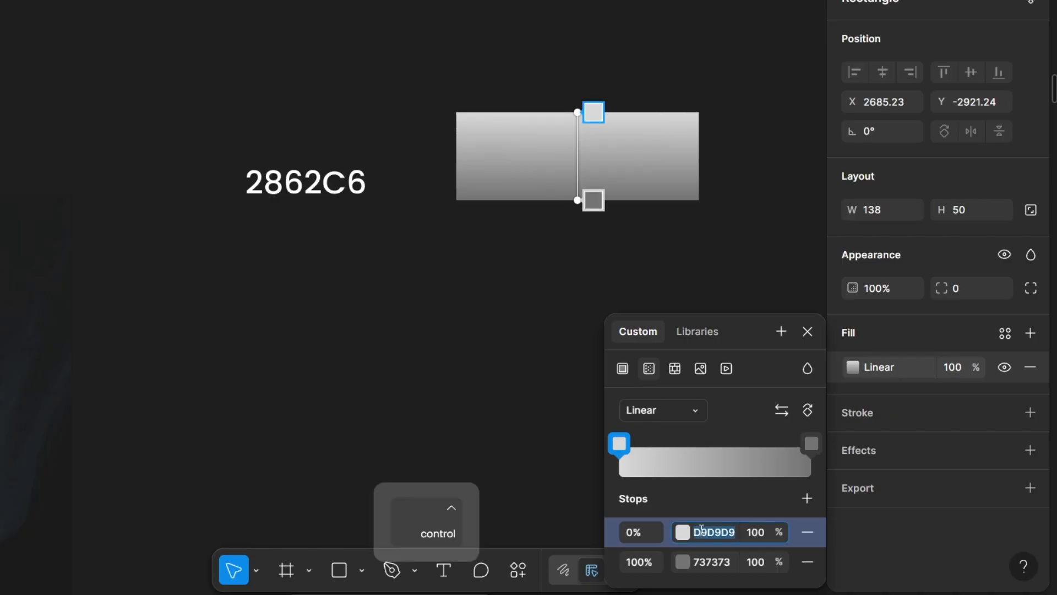
key(ctrl+v)
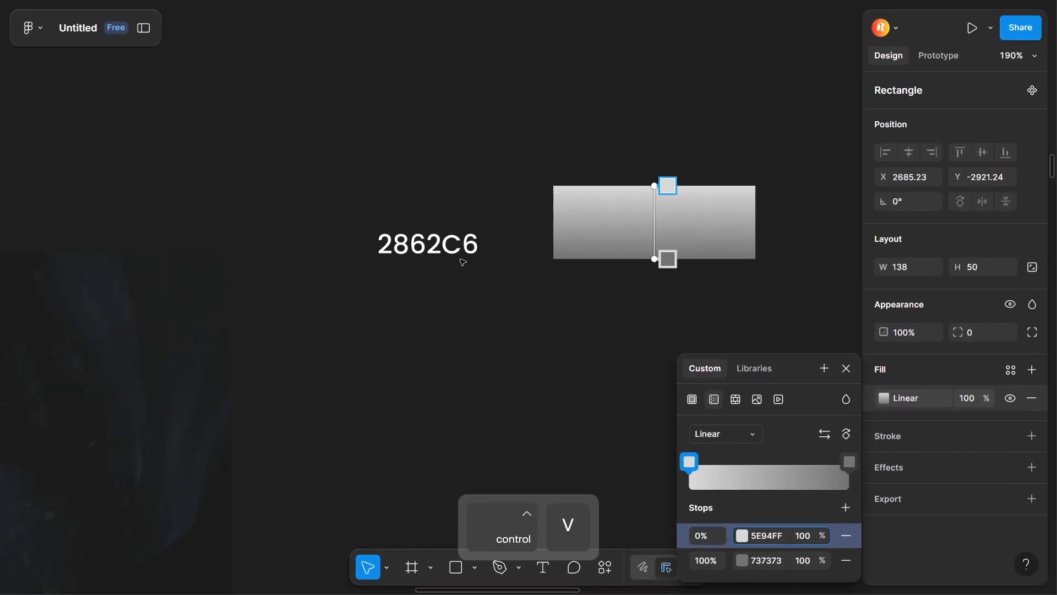
- Cut the 2862C6 text and use it as the color of the rectangle's 100% gradient stop
click(336, 185)
double_click(337, 185)
key(ctrl)
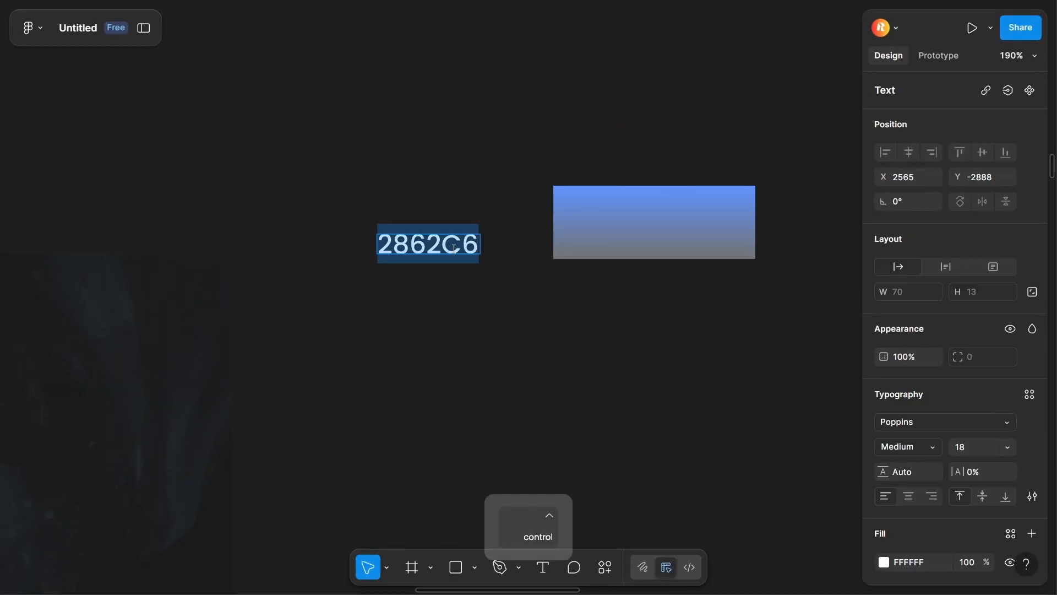
key(ctrl+x)
key(Escape)
click(778, 561)
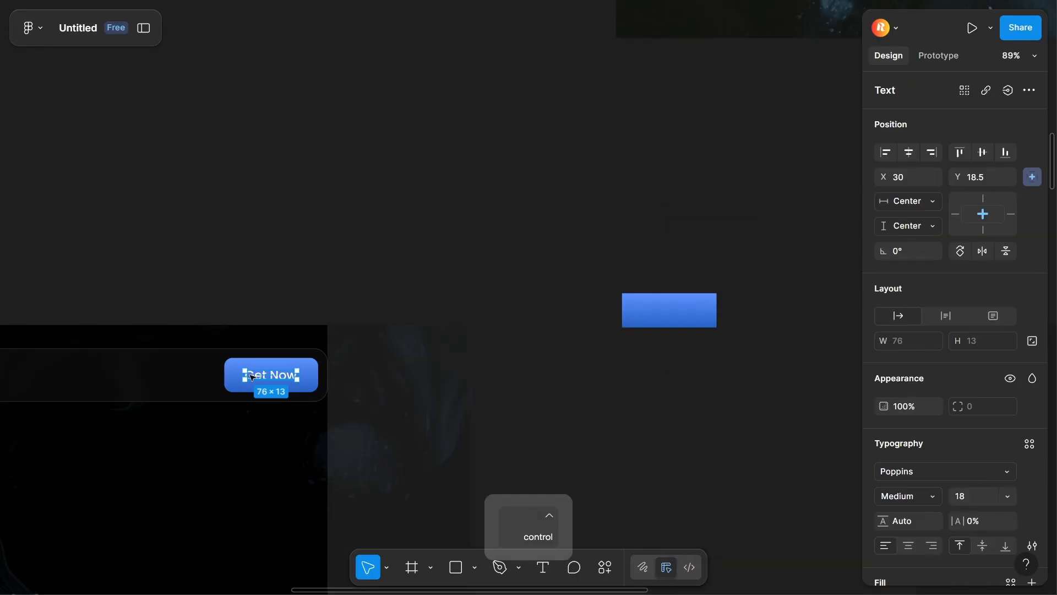
- Copy the Get Now text from the Home design's button and center it on the blue gradient rectangle
key(ctrl+c)
click(709, 343)
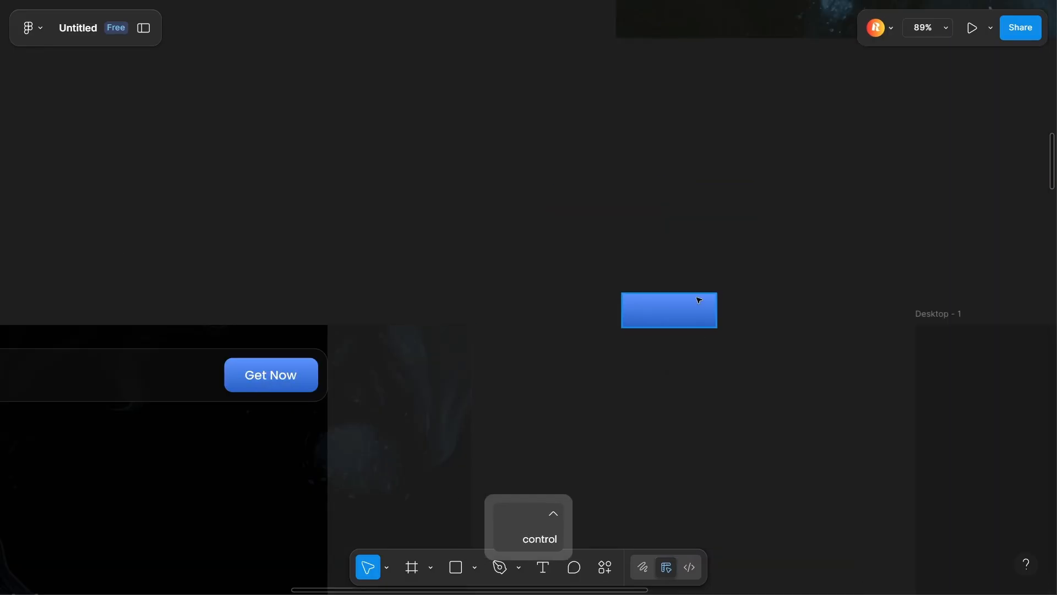
key(ctrl+v)
scroll(679, 308, up, 5)
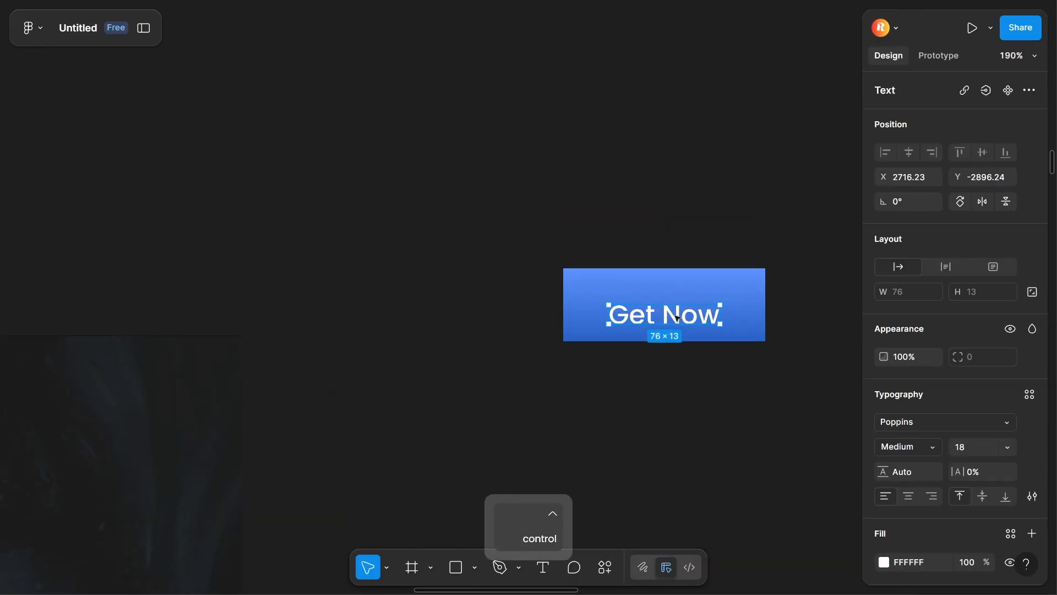
click(694, 203)
drag(694, 203, 588, 167)
- Combine the Get Now text and the gradient rectangle into an auto layout frame
click(490, 273)
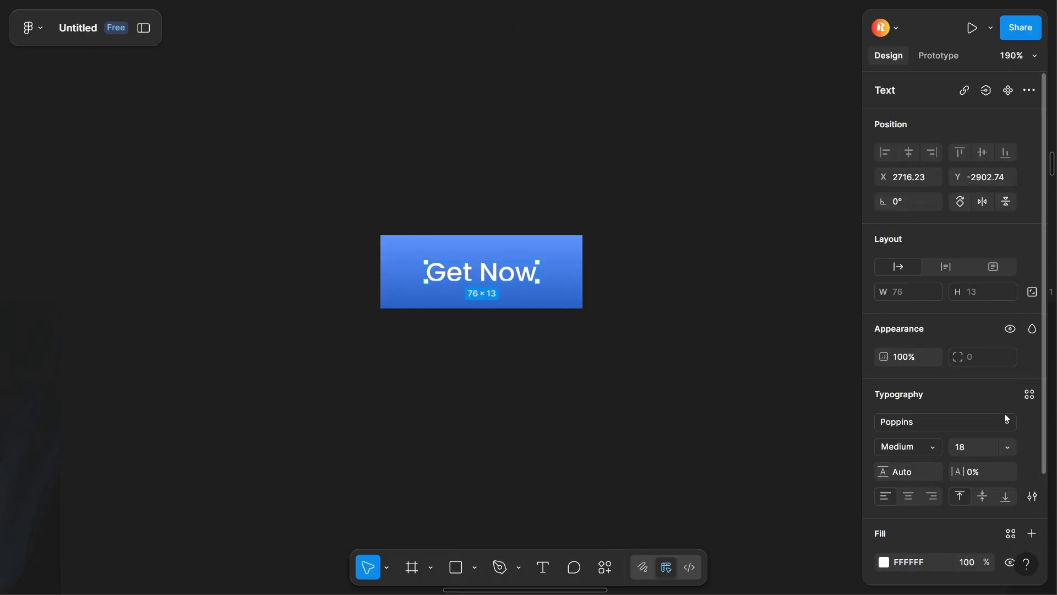
shift+click(516, 253)
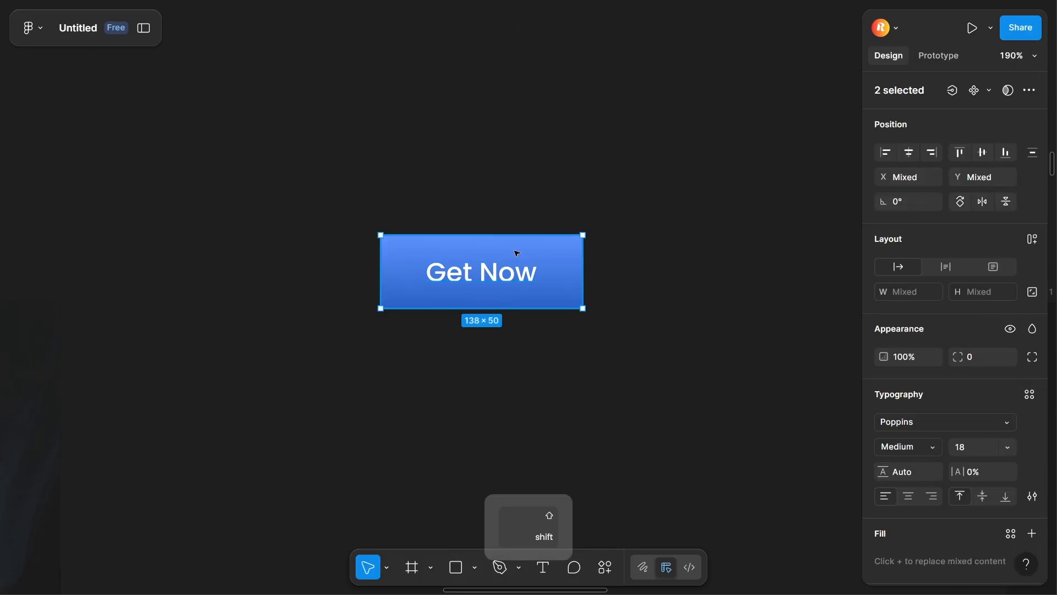
key(shift+a)
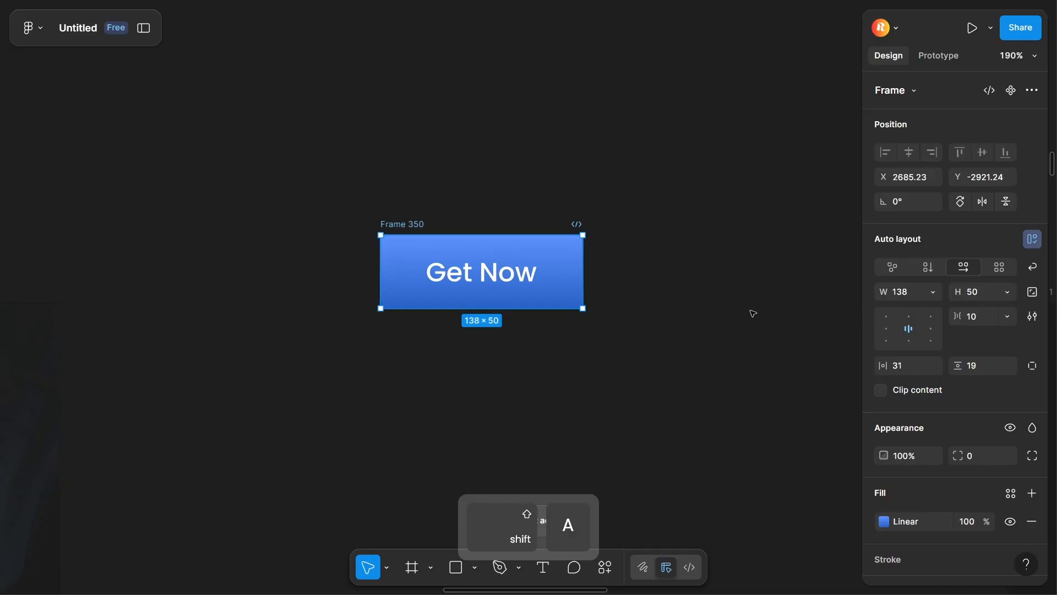
- Move the Get Now button to the right end of the new navigation bar, at X 1558 and Y 48
scroll(326, 206, down, 10)
drag(348, 208, 606, 236)
scroll(613, 227, up, 8)
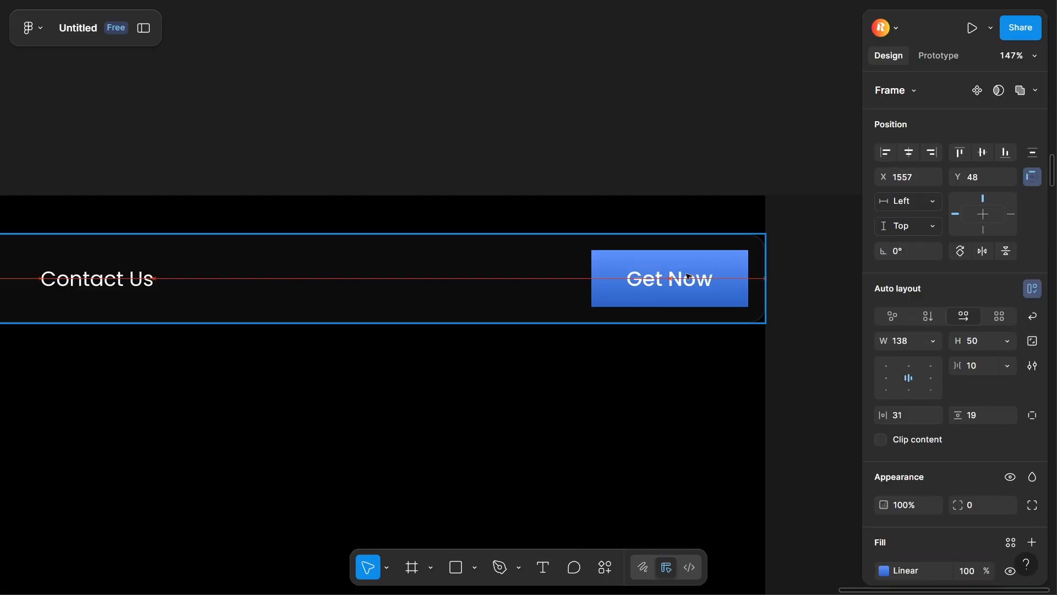
key(alt)
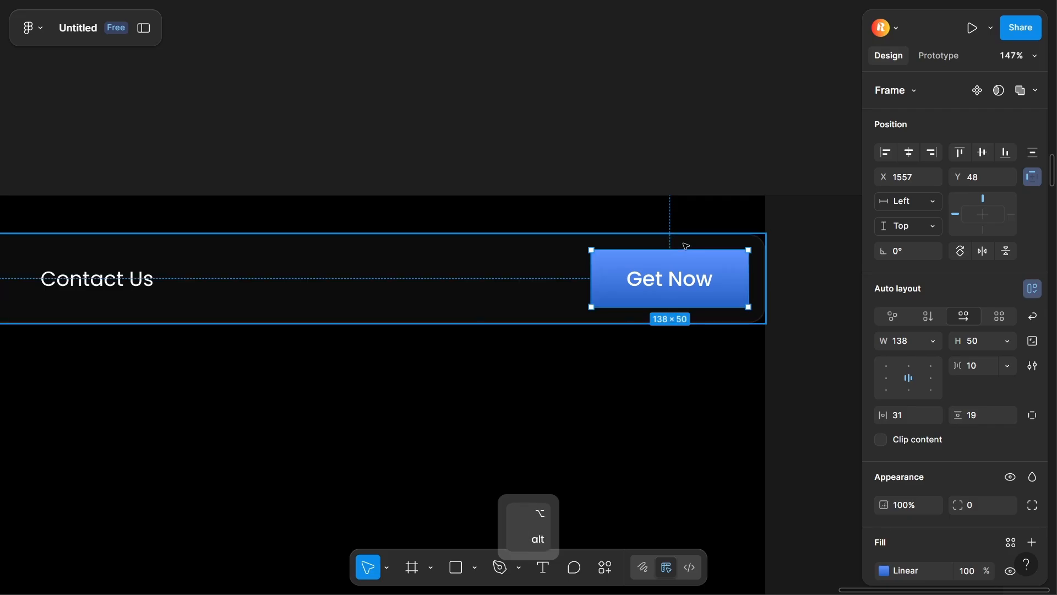
key(Right)
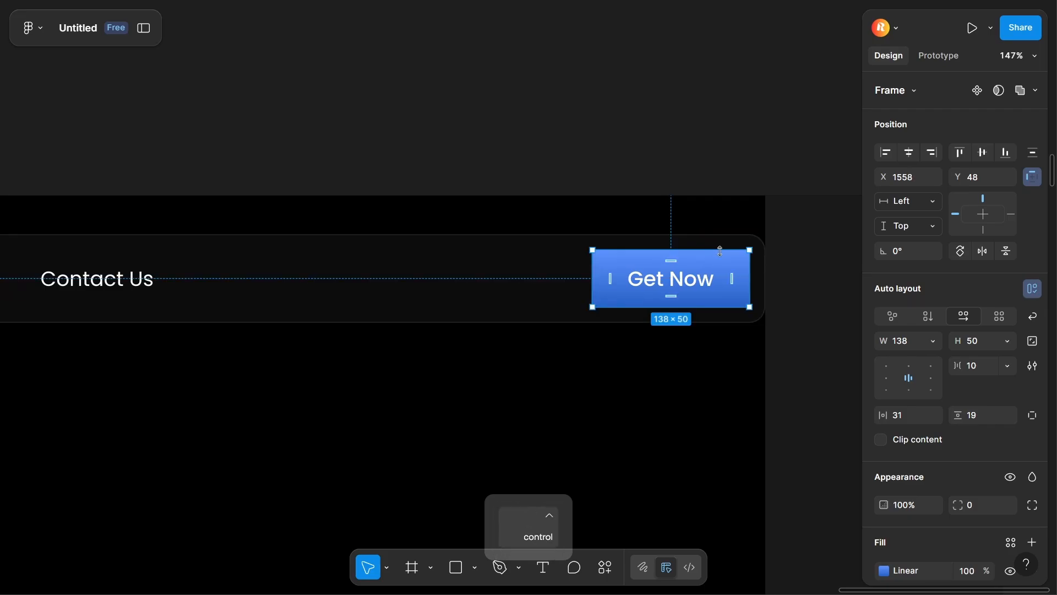
- Set the corner radius of the Get Now button in the new navigation bar to 6
scroll(718, 249, up, 3)
drag(715, 354, 588, 319)
scroll(975, 446, down, 2)
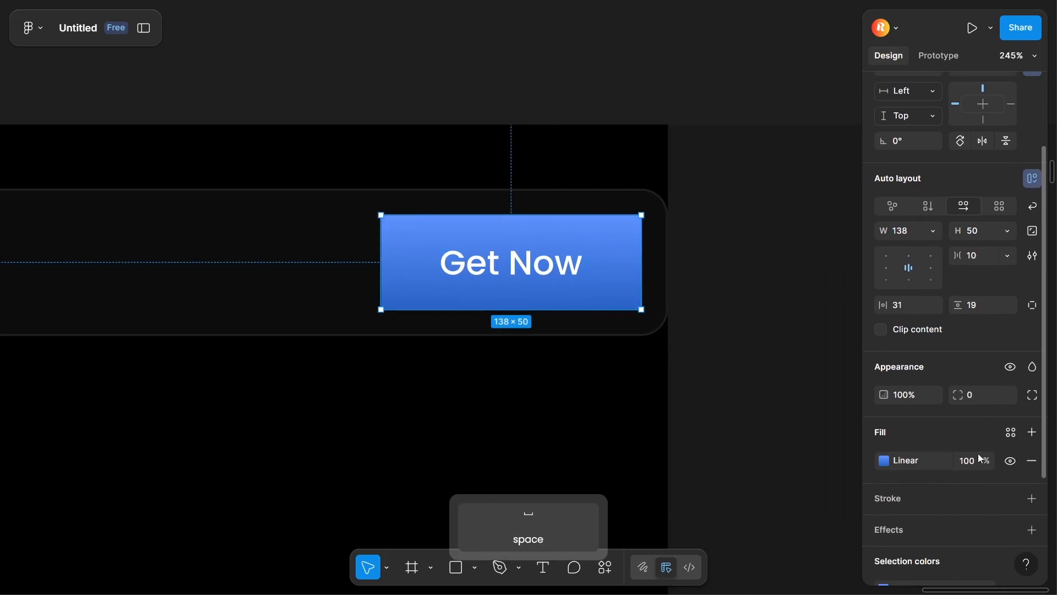
text(6)
key(Return)
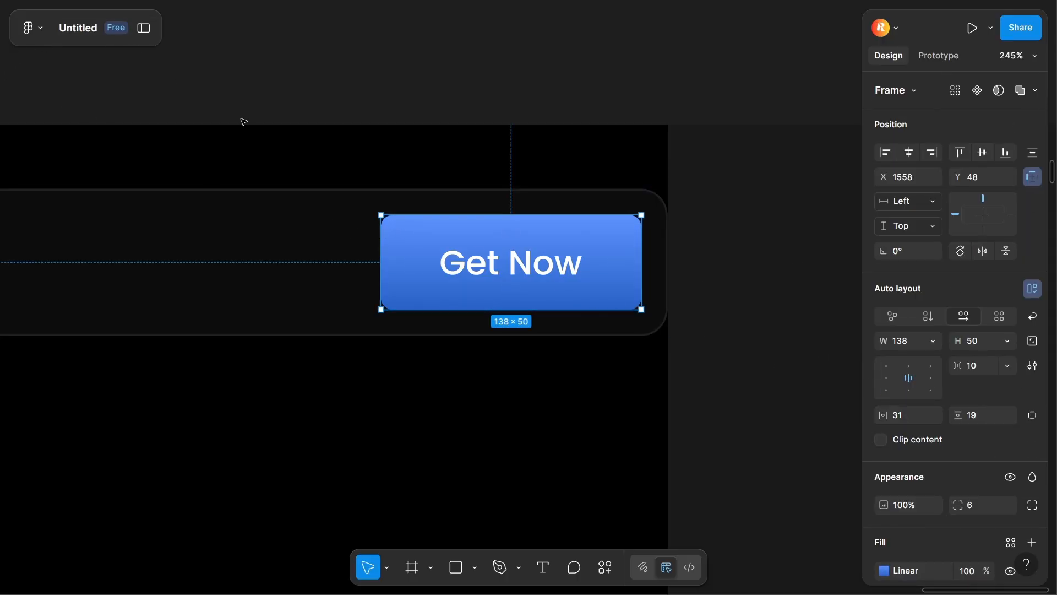
- Show the layer list and rename the new Get Now button's frame as Navbar Button
click(143, 35)
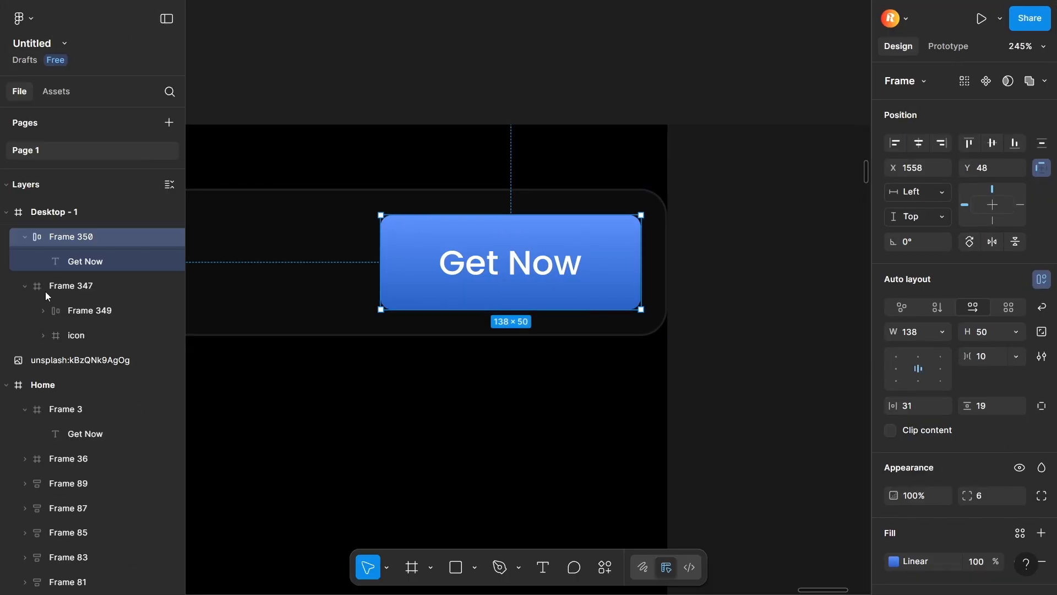
double_click(69, 242)
text(Navbar Button)
click(478, 104)
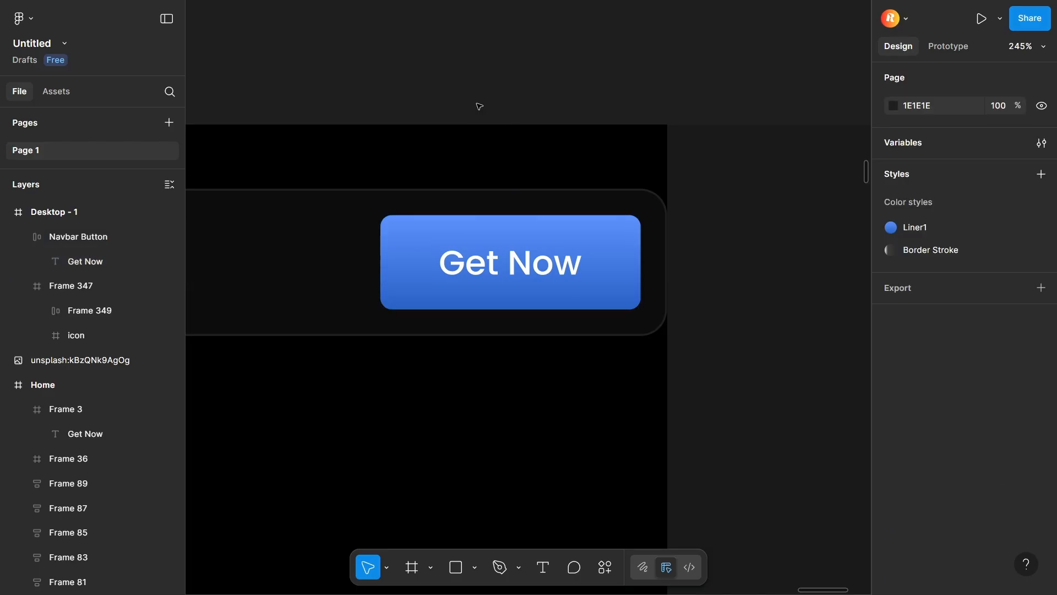
- Rename the navigation bar's background frame as Navbar-bg and the frame holding its links as pages
click(320, 263)
double_click(67, 287)
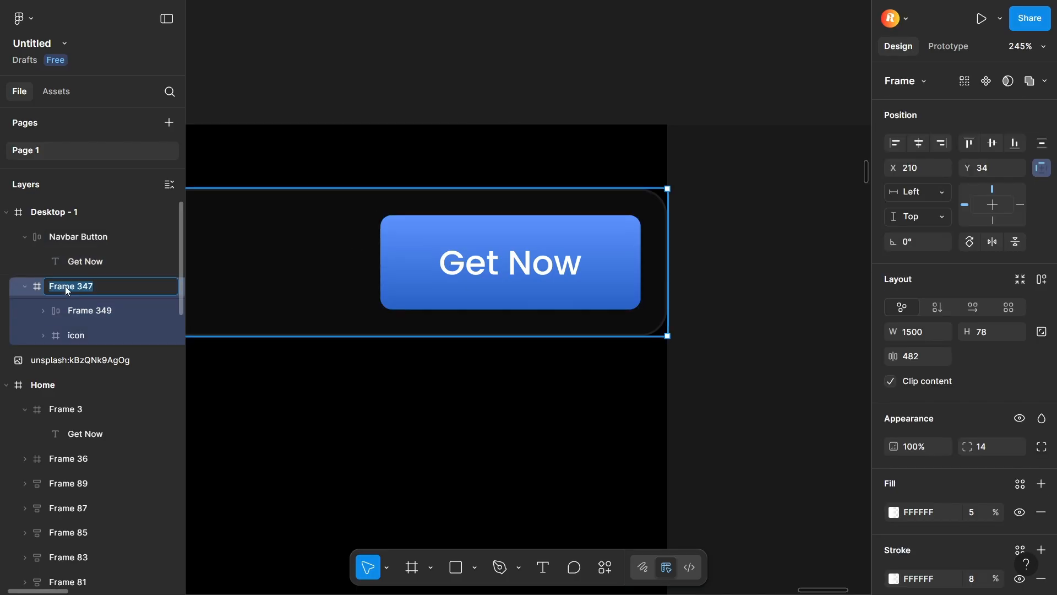
key(ctrl)
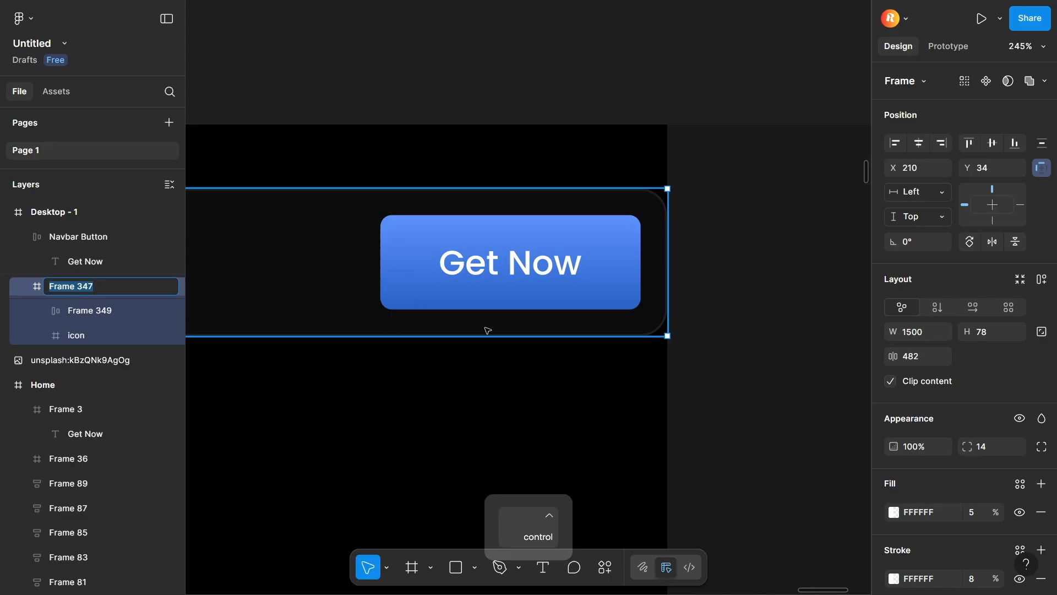
scroll(488, 330, down, 5)
drag(480, 380, 660, 421)
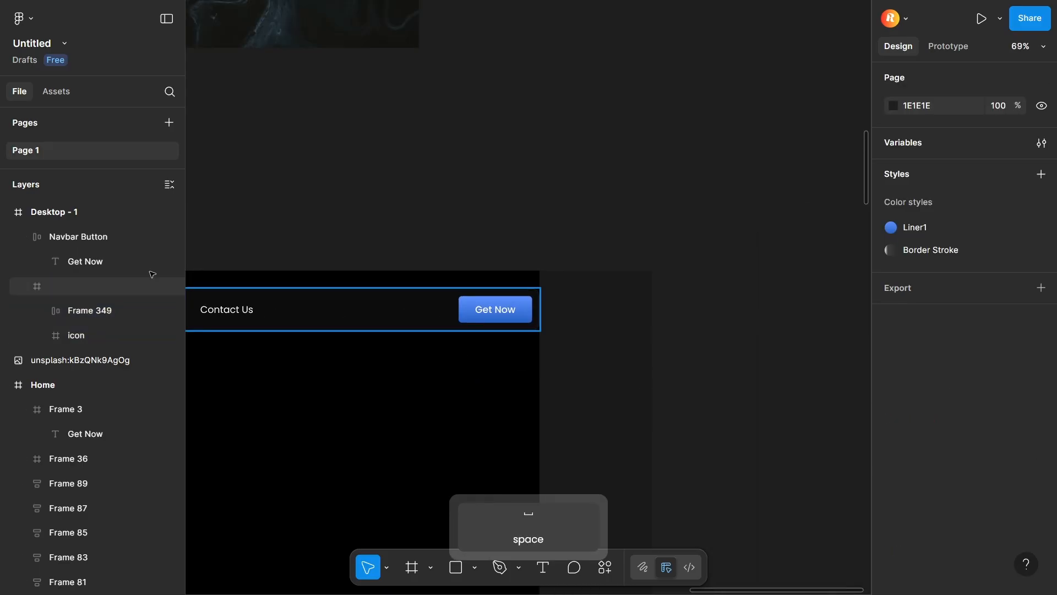
click(56, 283)
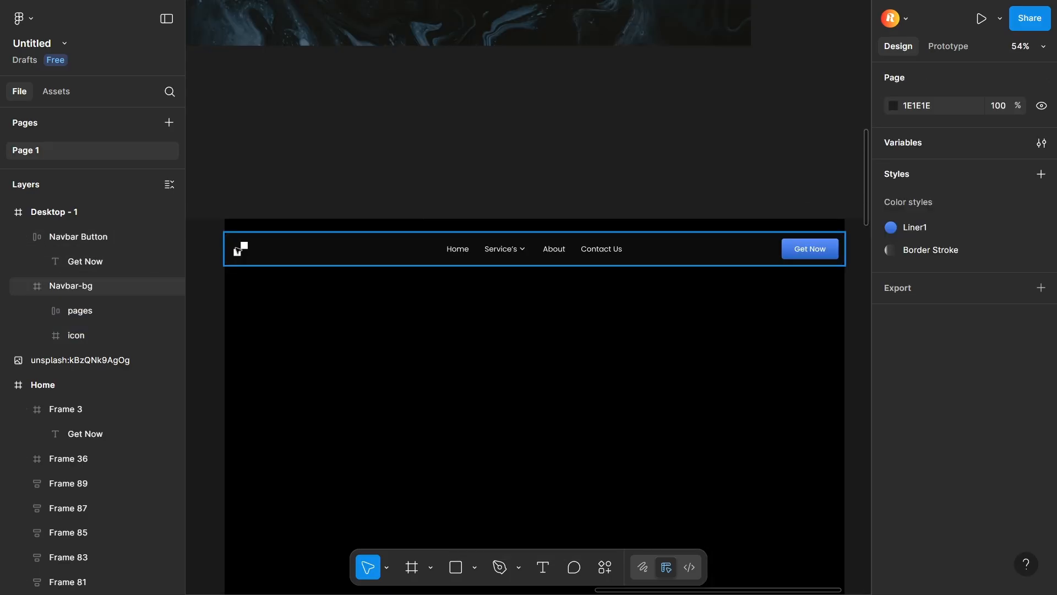
- Nest the icon, the pages links and the Navbar Button together inside Navbar-bg and wrap the three in a horizontal auto layout
click(241, 249)
shift+click(480, 249)
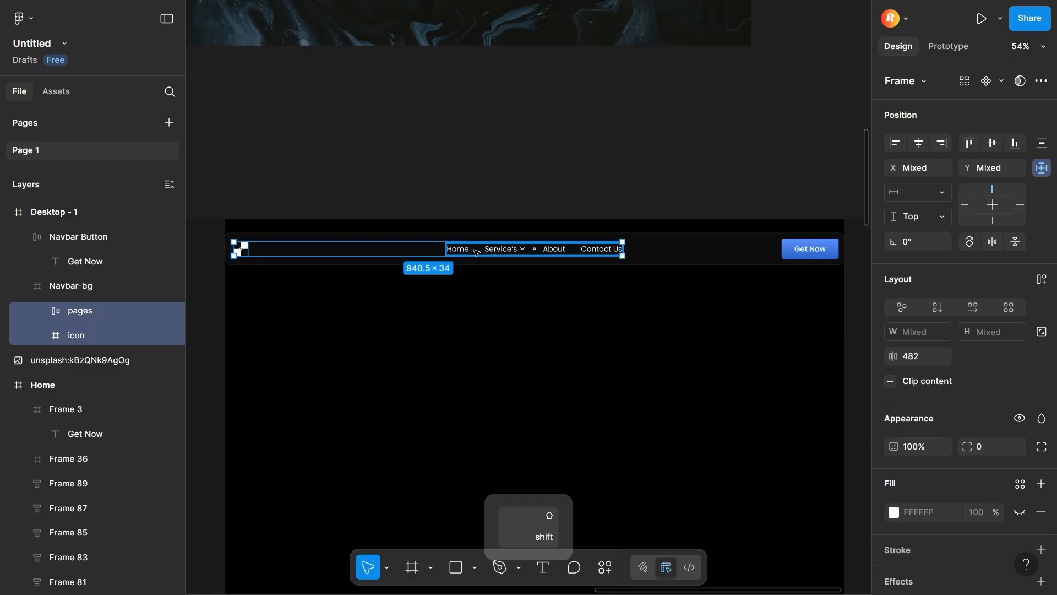
shift+click(793, 250)
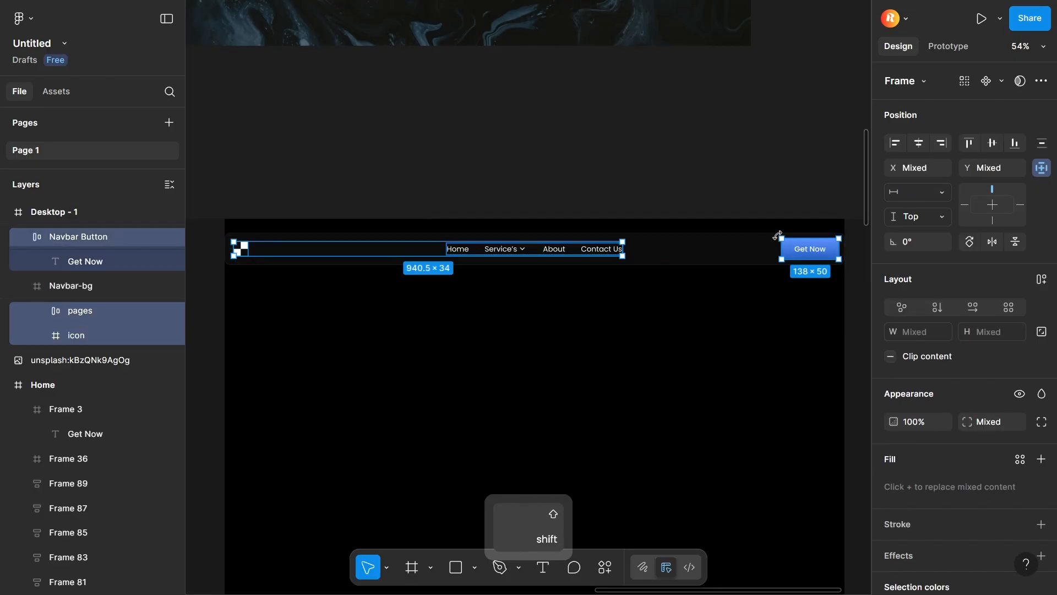
drag(791, 252, 788, 155)
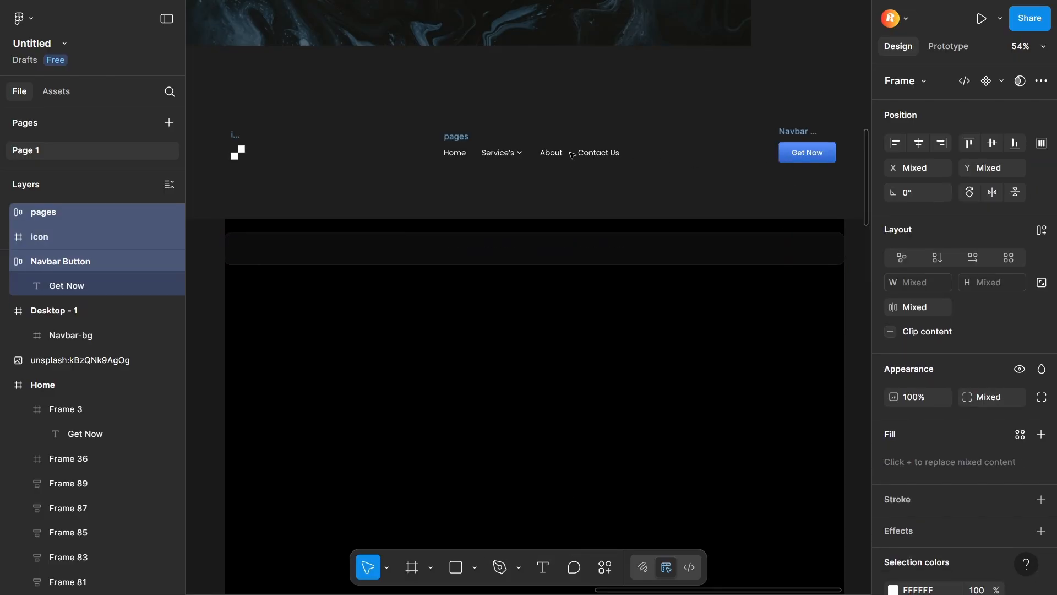
drag(547, 157, 552, 251)
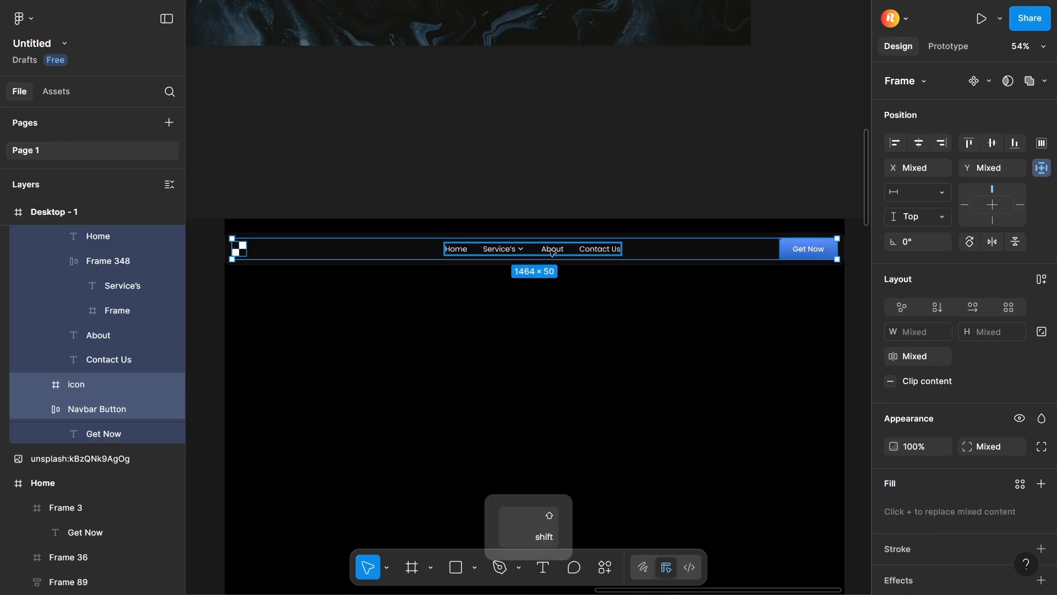
key(shift+a)
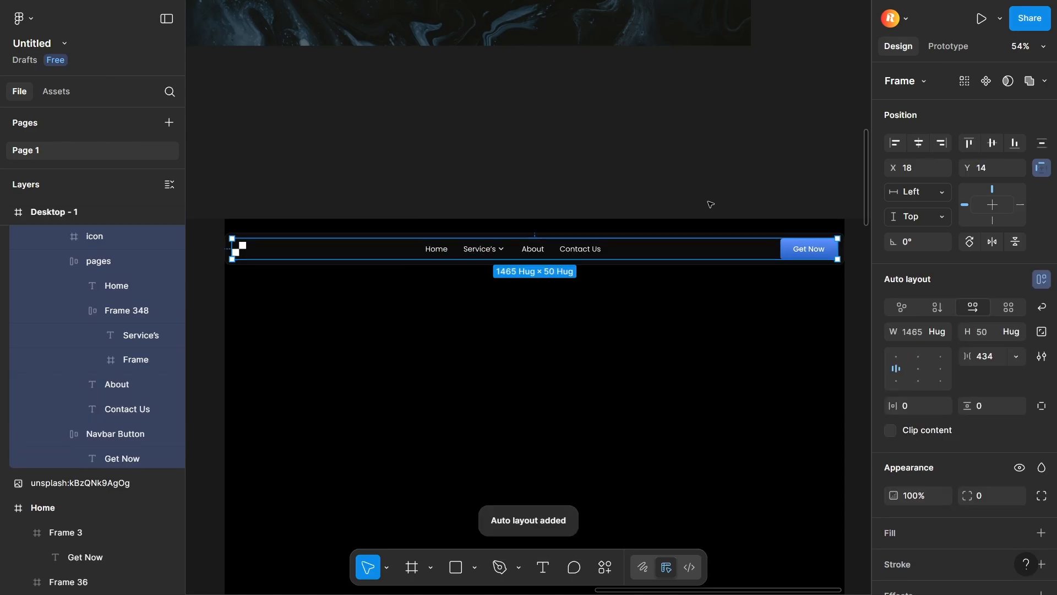
- Apply auto layout to the Navbar-bg frame and rename its inner frame as Element's
shift+click(690, 269)
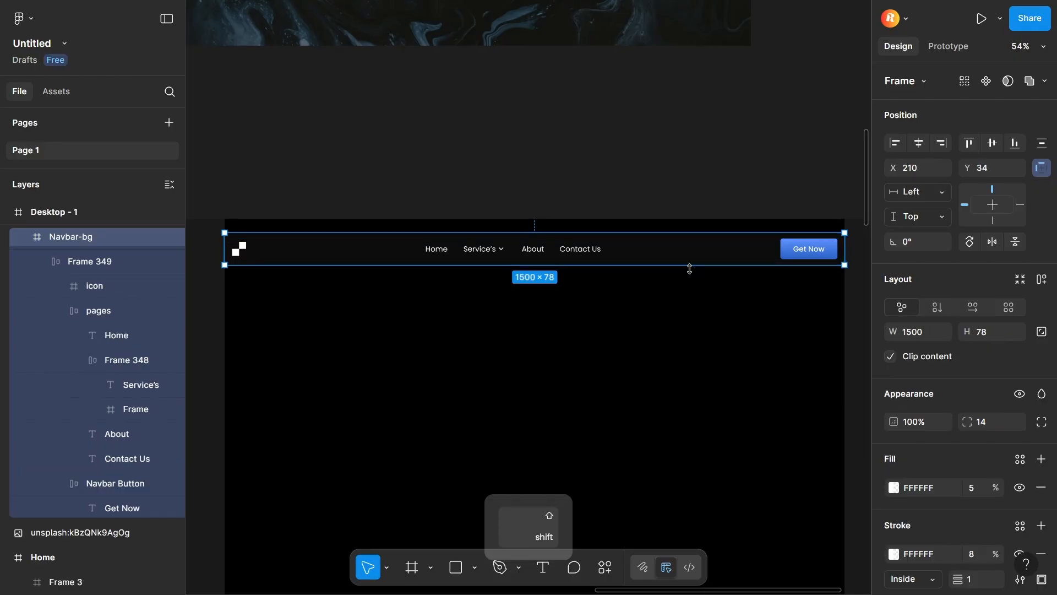
key(shift+a)
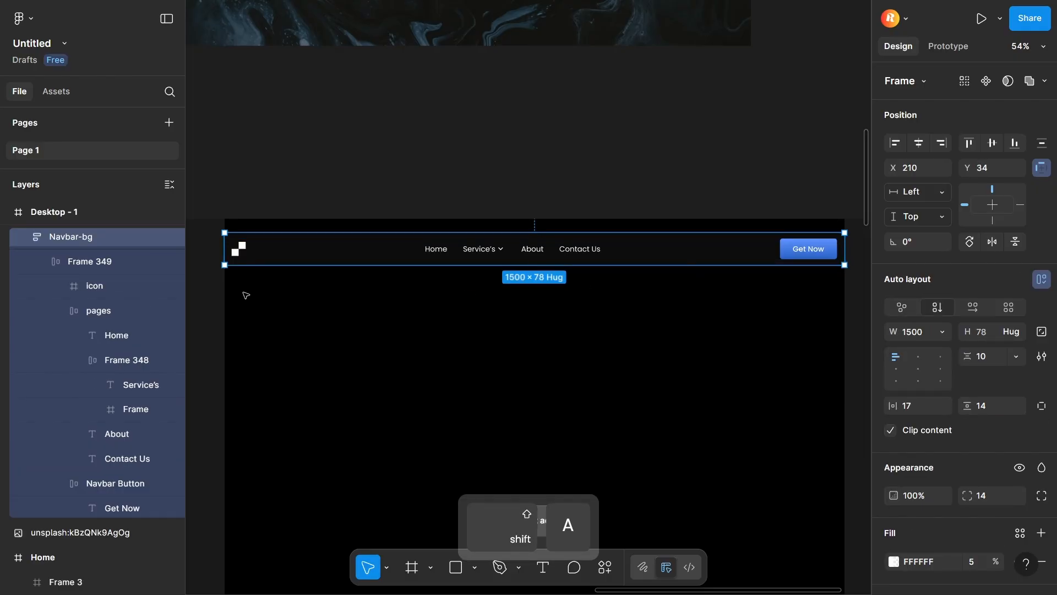
double_click(88, 261)
text(Element)
key(BackSpace)
text(ent's)
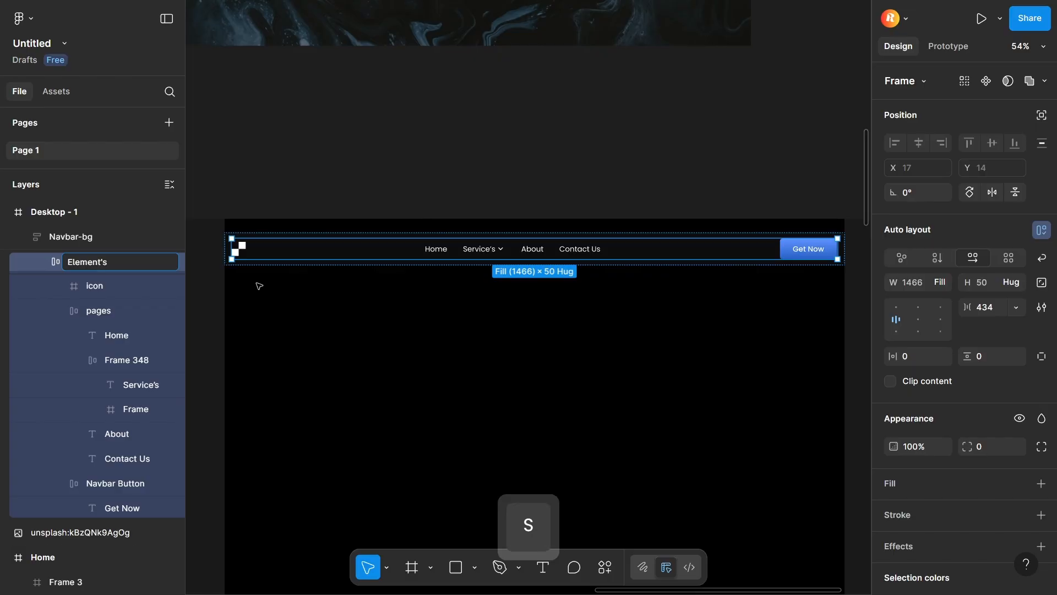
click(260, 274)
- Shorten the name of the Navbar-bg frame to Navbar
click(84, 236)
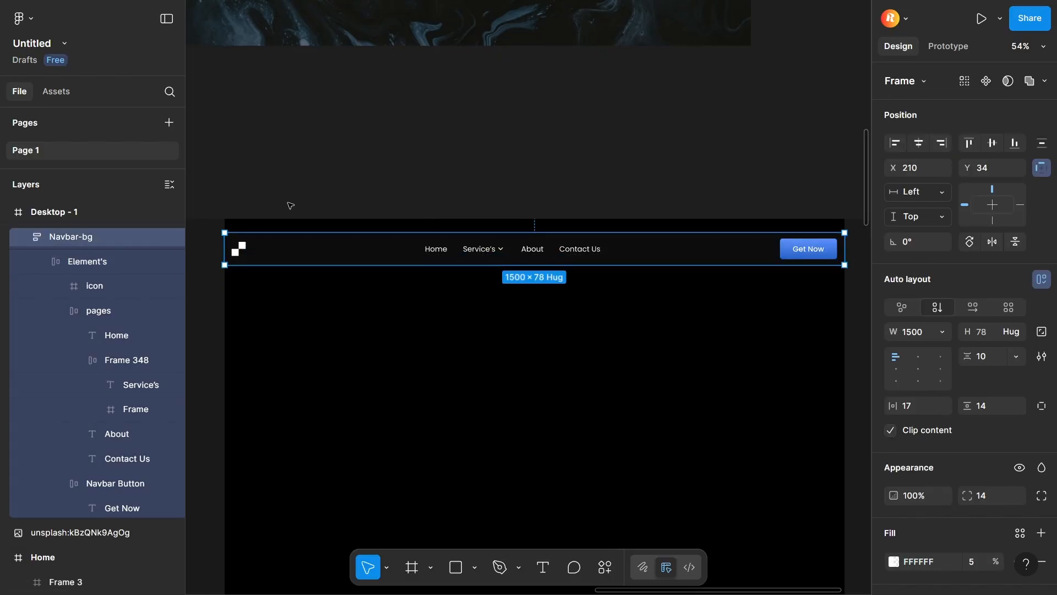
double_click(67, 238)
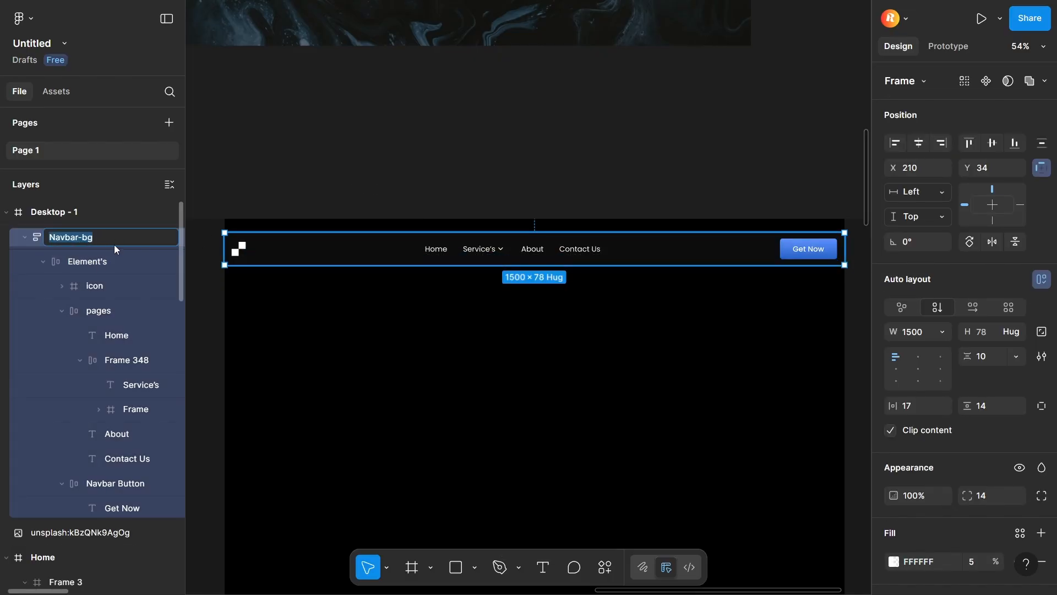
click(117, 236)
key(BackSpace)
key(BackSpace)
key(BackSpace)
key(Return)
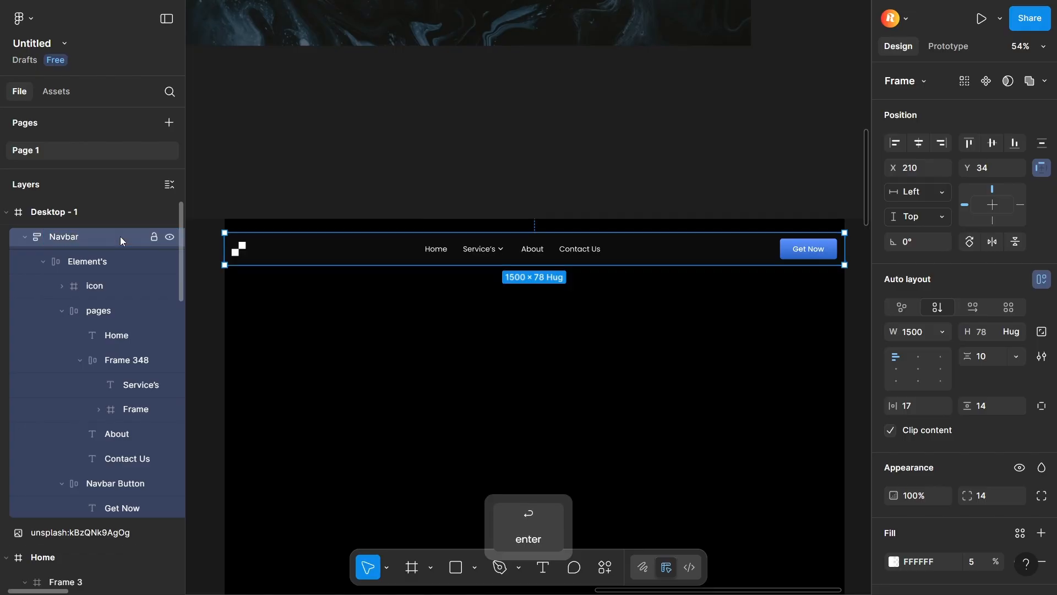
- Examine the finished Navbar's properties and compare it with the navigation bar of the Home design
click(364, 202)
scroll(363, 203, down, 3)
click(505, 238)
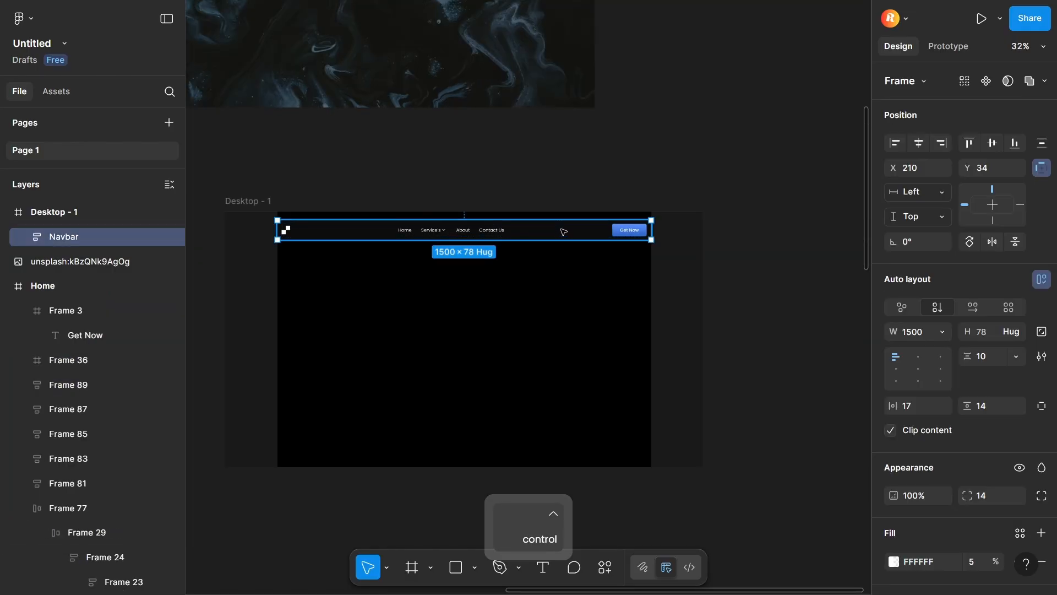
scroll(1027, 541, down, 5)
scroll(389, 165, up, 10)
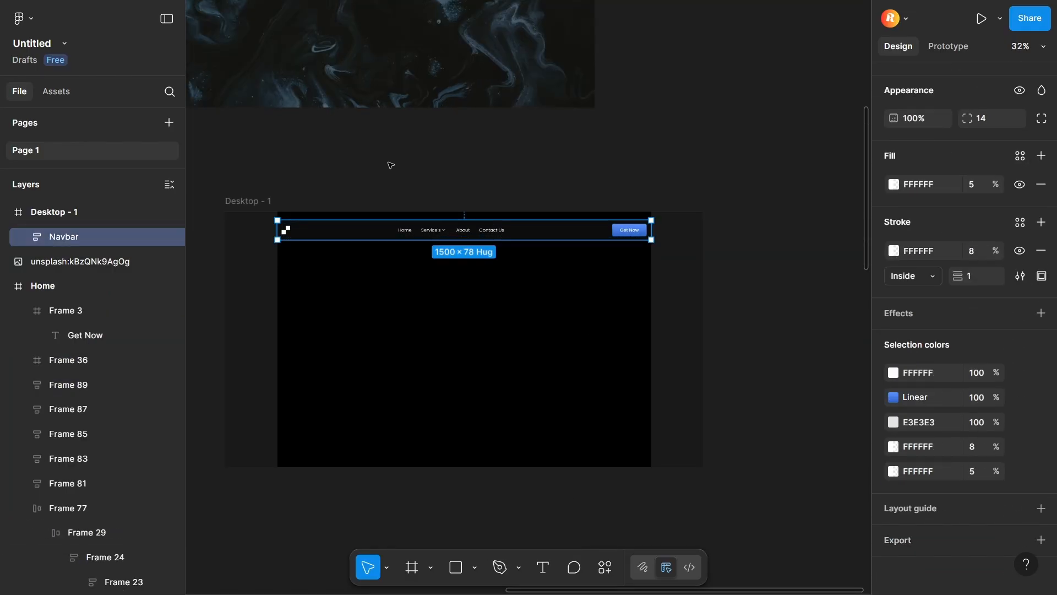
scroll(418, 111, down, 8)
key(space)
scroll(388, 153, down, 3)
scroll(387, 152, up, 8)
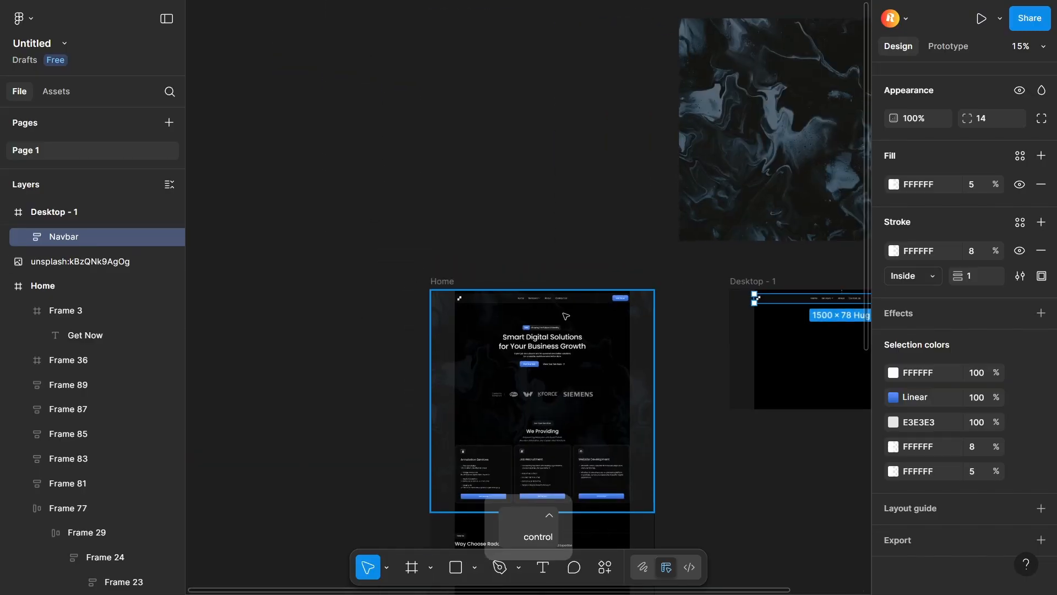
scroll(448, 266, down, 8)
- Add a uniform background blur effect of 22 to the Navbar frame
click(449, 266)
click(448, 266)
key(shift+2)
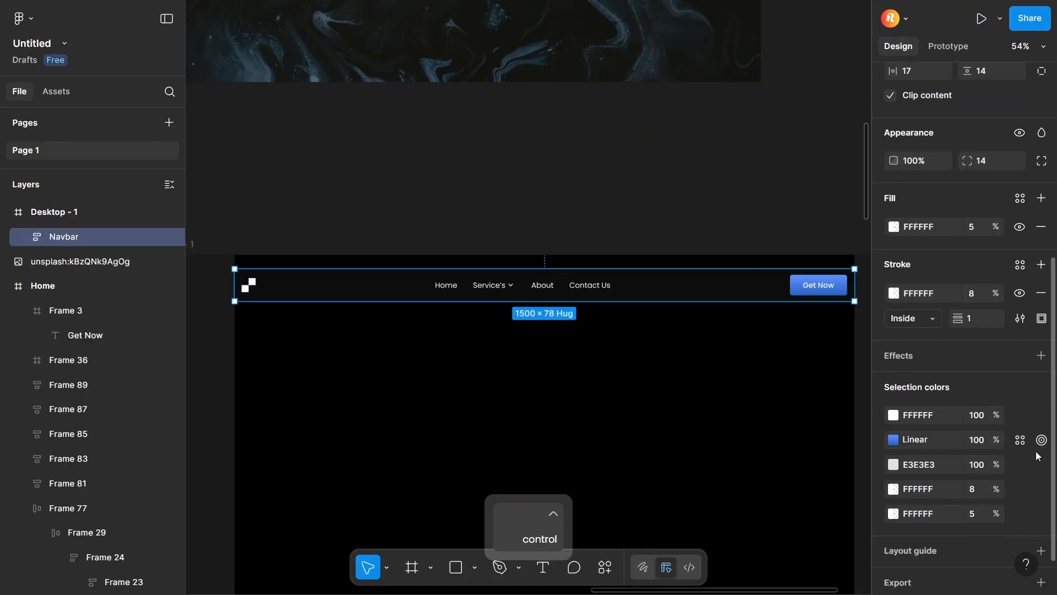
scroll(902, 529, down, 2)
click(914, 319)
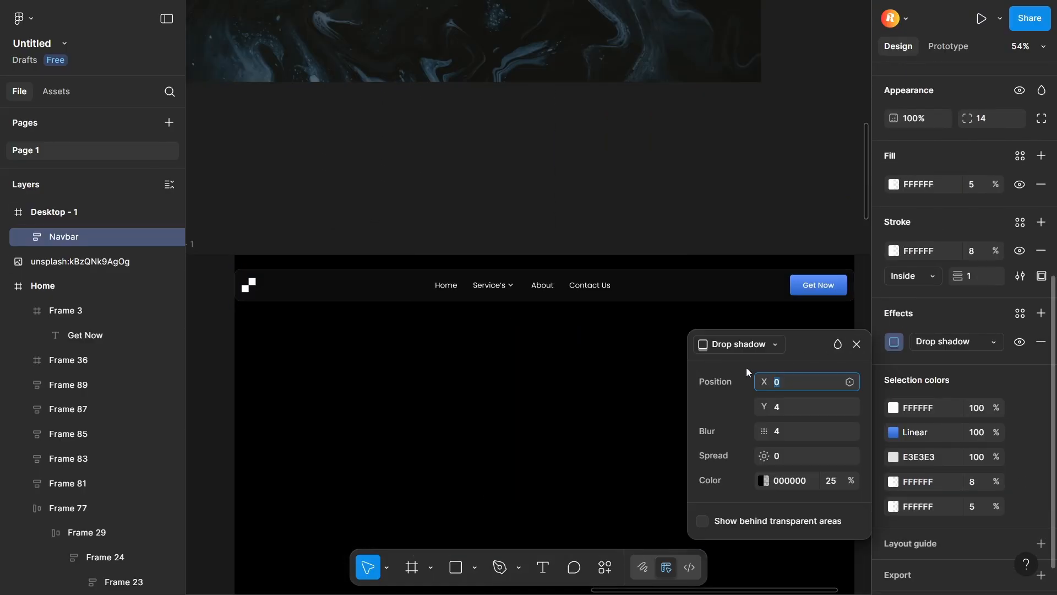
click(741, 344)
click(753, 380)
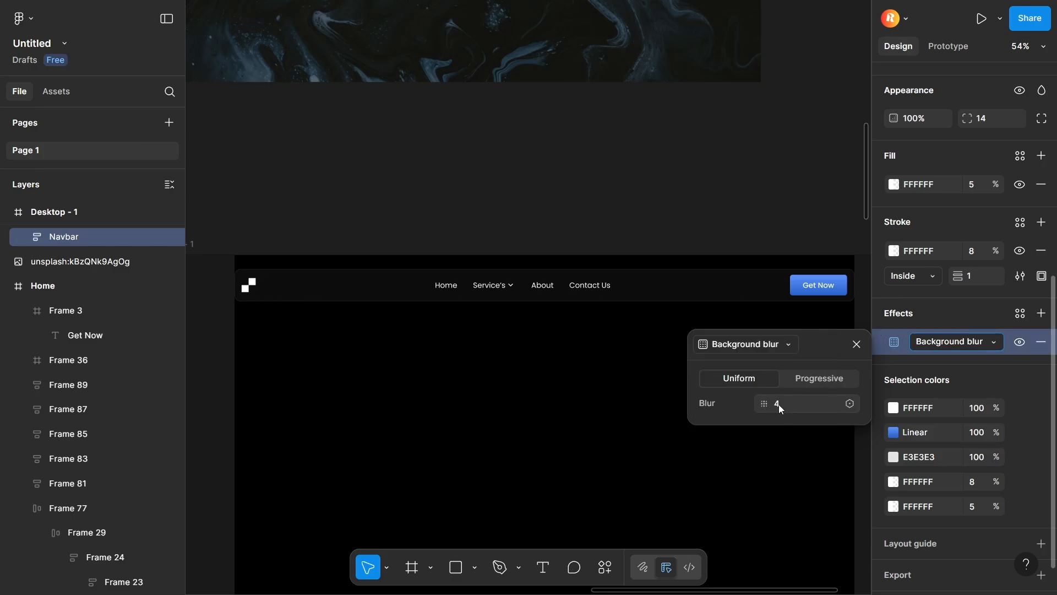
click(781, 408)
text(22)
key(Return)
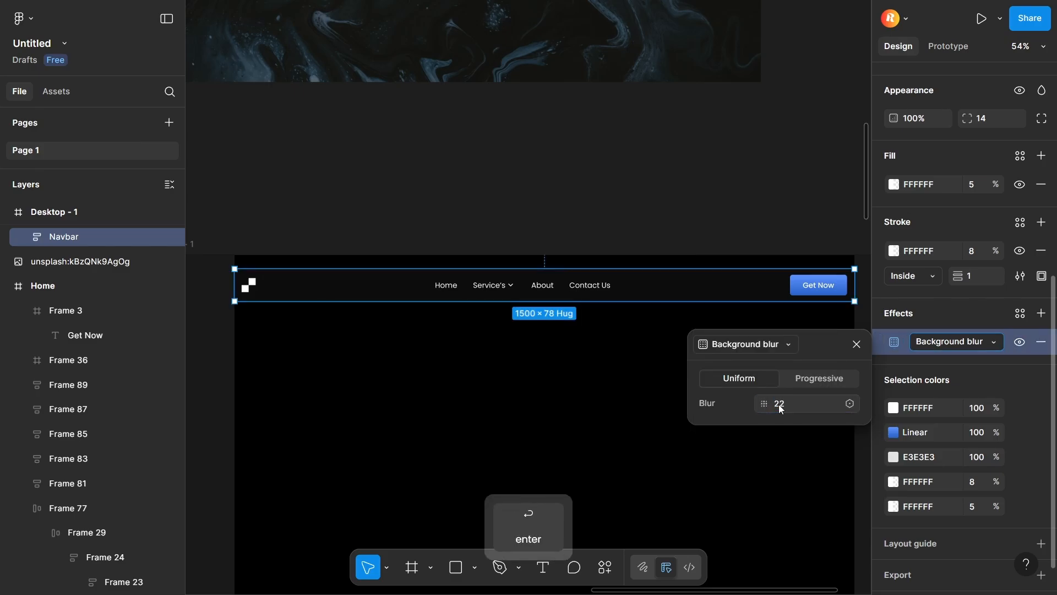
key(Escape)
- Draw a 324 × 44 rectangle above the Home frame, matching the background of its Shaping the Future of Identity badge
scroll(781, 408, down, 5)
scroll(286, 266, up, 6)
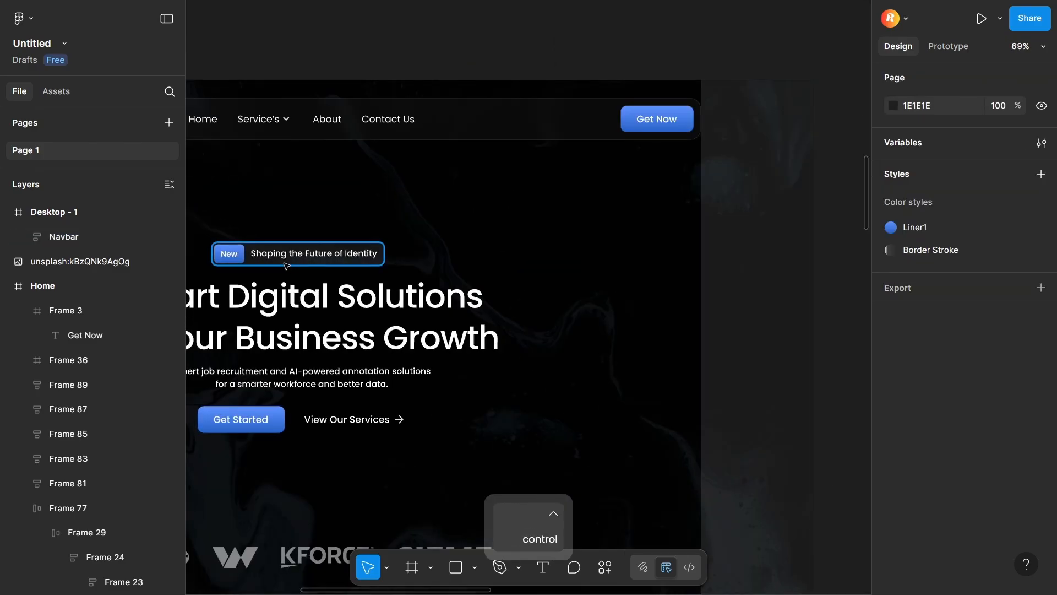
scroll(287, 267, left, 5)
scroll(385, 331, up, 1)
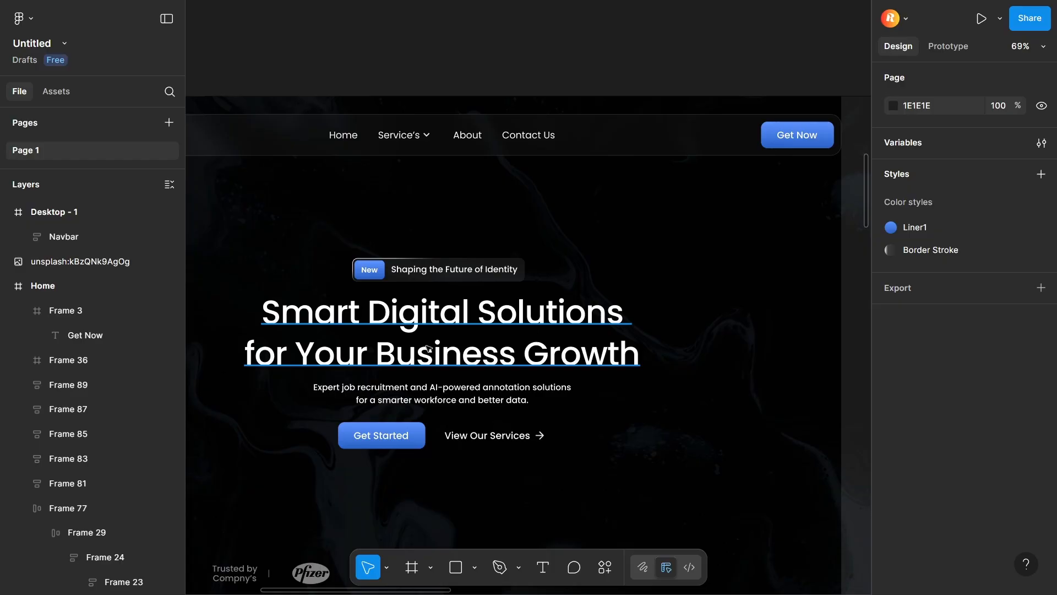
scroll(428, 348, up, 3)
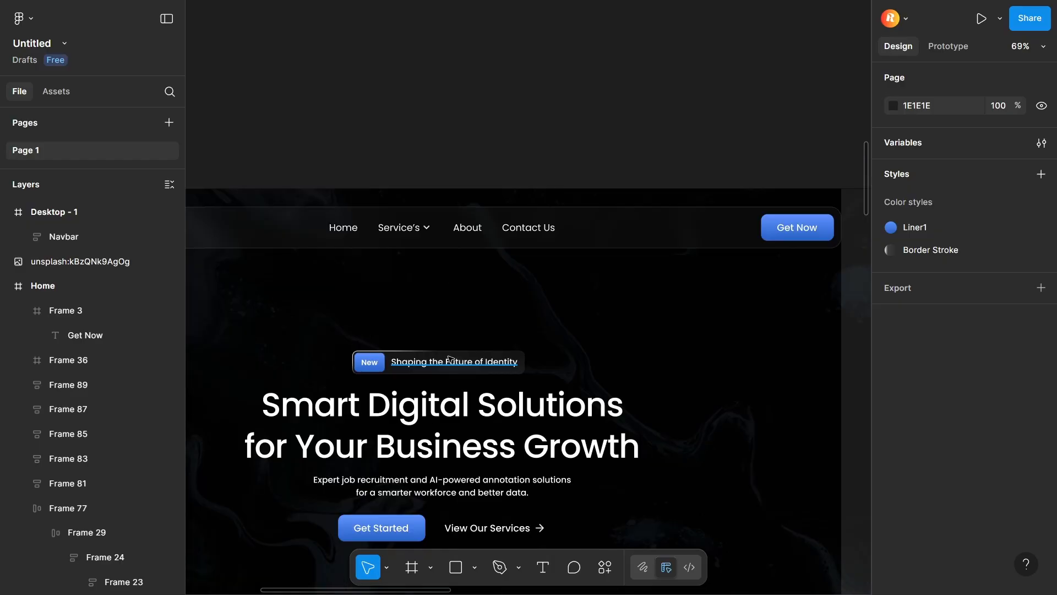
click(446, 353)
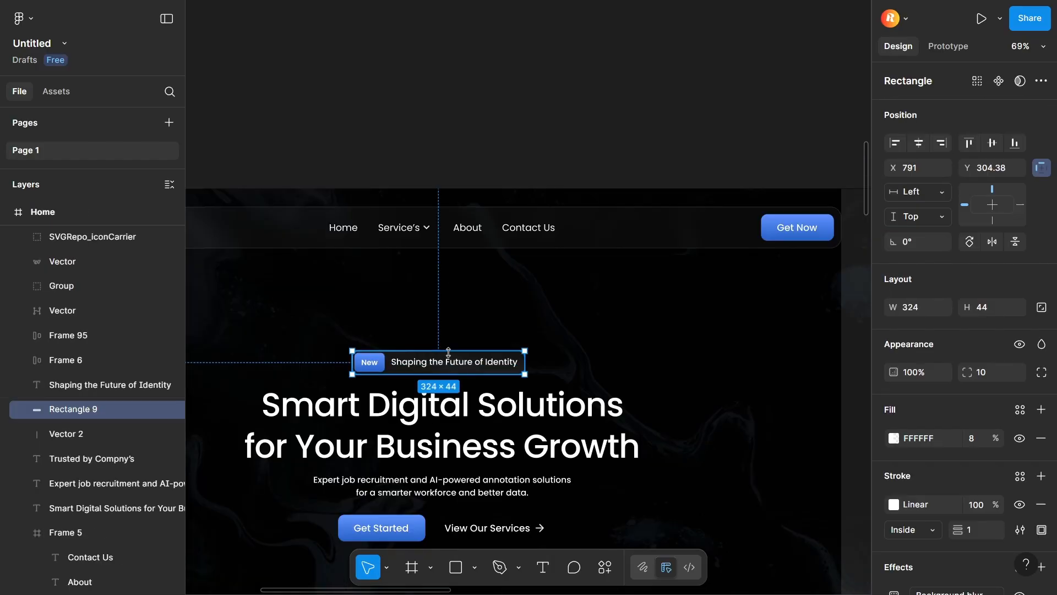
key(r)
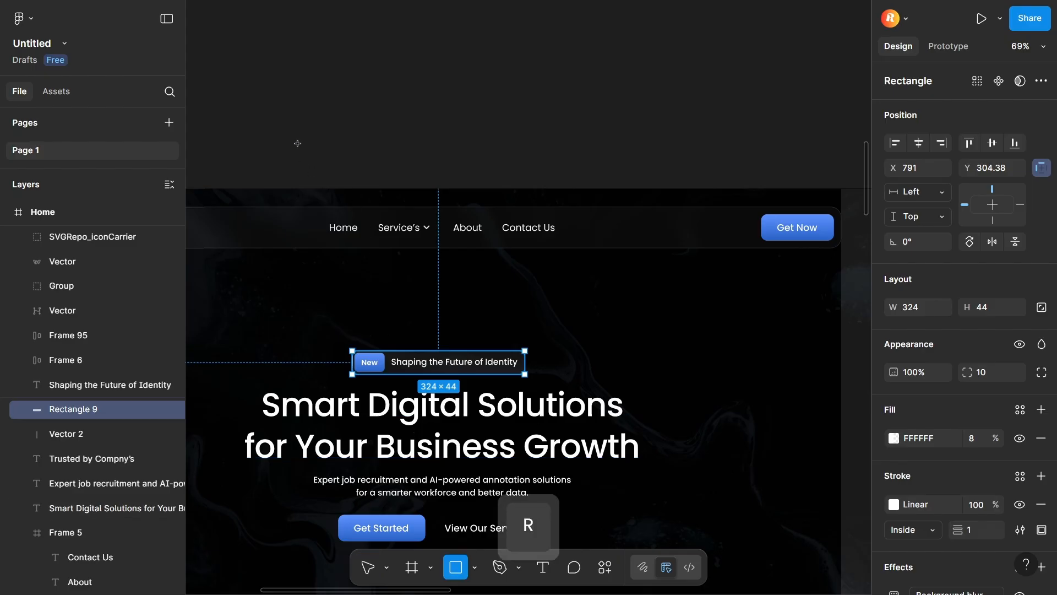
drag(370, 125, 582, 156)
click(457, 373)
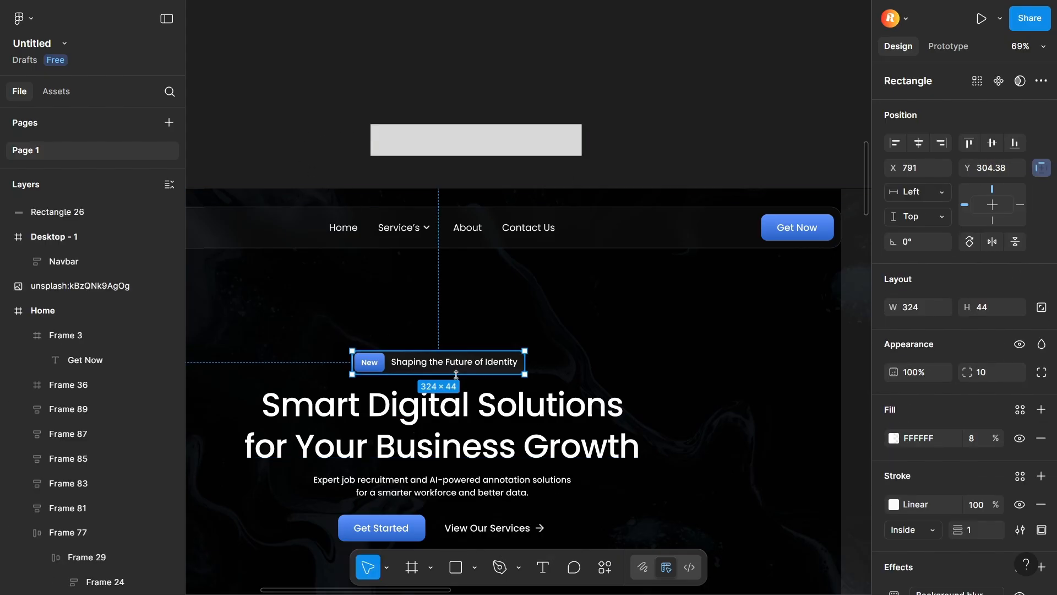
click(479, 151)
drag(582, 156, 544, 148)
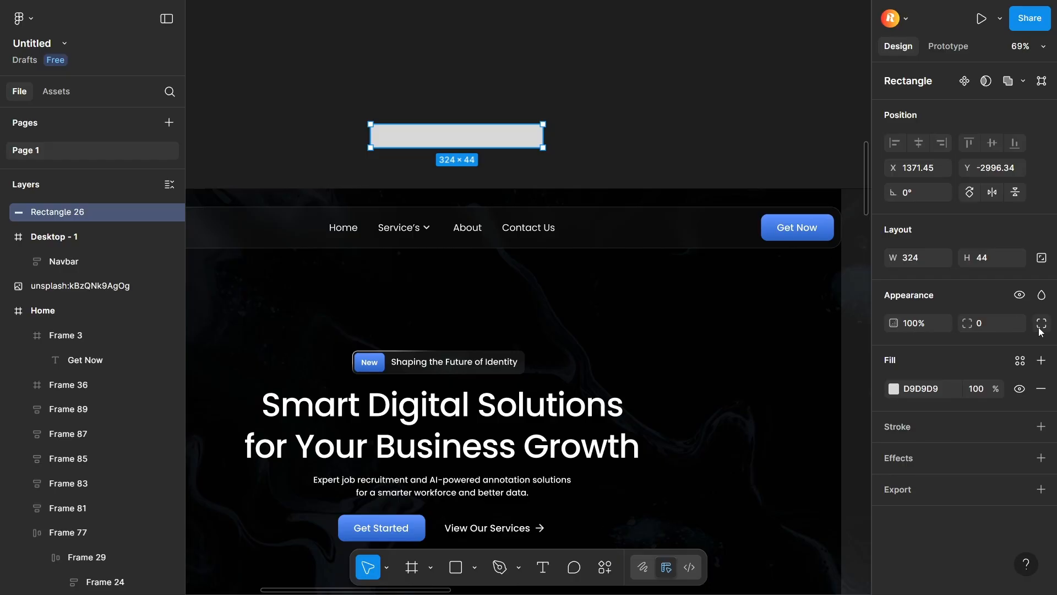
- Set the new rectangle's corner radius to 12 and its fill to FFFFFF at 8% opacity
text(12)
key(Return)
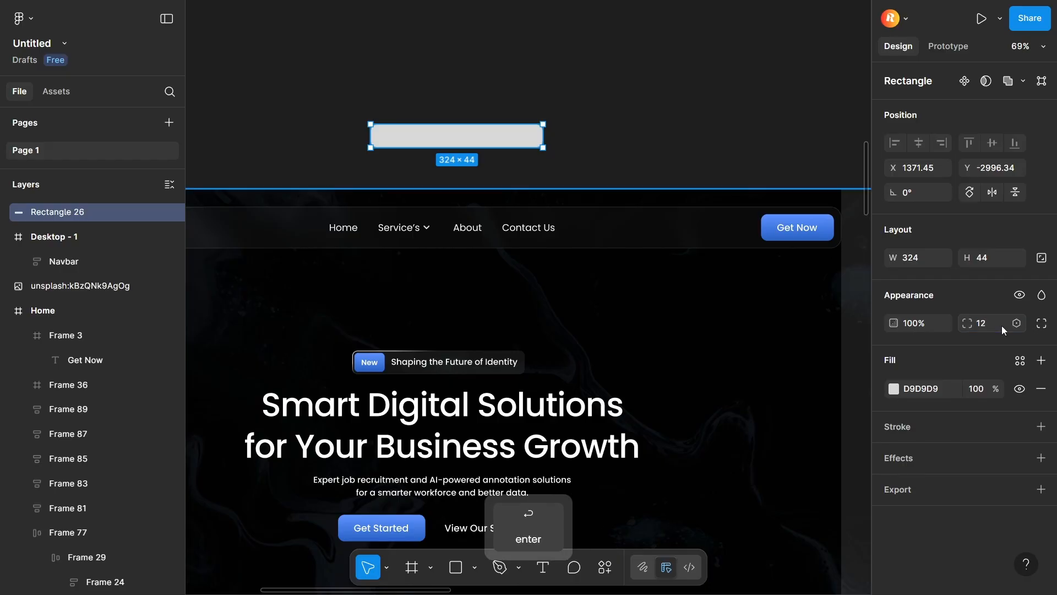
click(897, 390)
drag(774, 262, 627, 179)
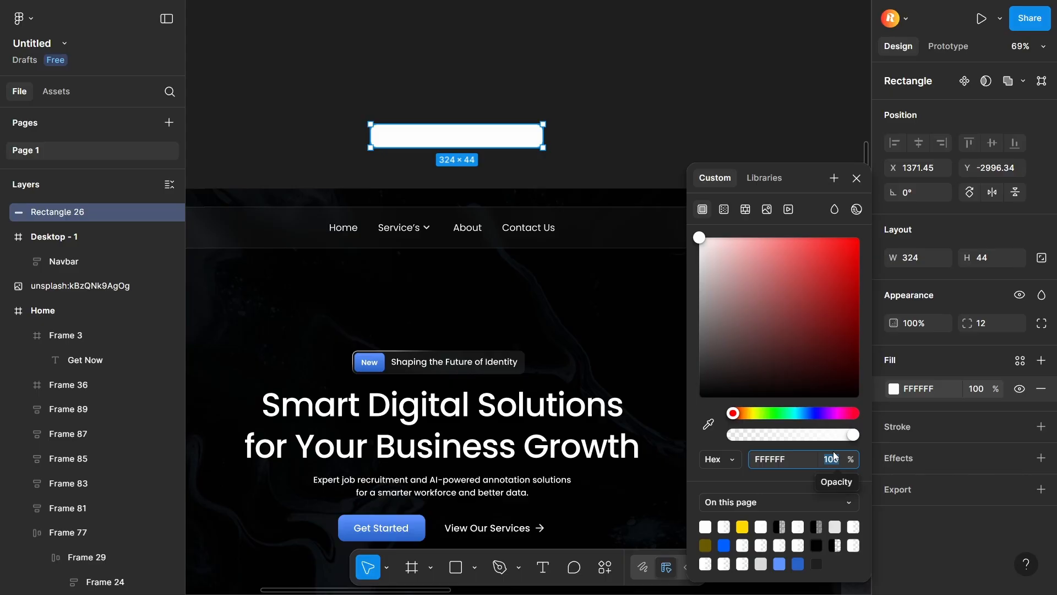
text(8)
key(Return)
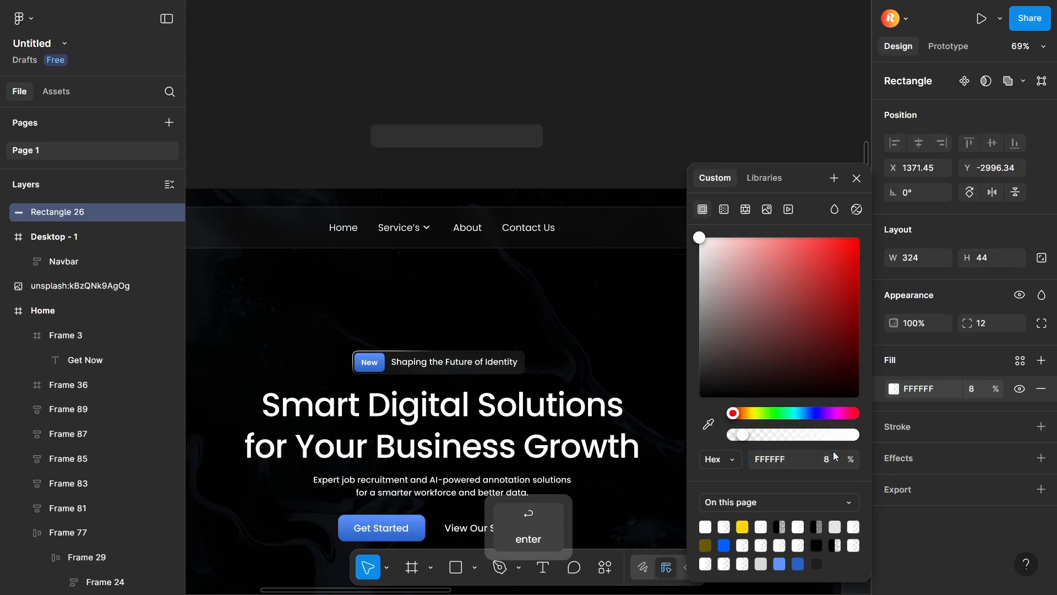
- Set the rectangle's fill opacity to 5% and add a white linear gradient stroke with stops of 100%, 8% and 0% opacity
click(832, 458)
text(5)
key(Return)
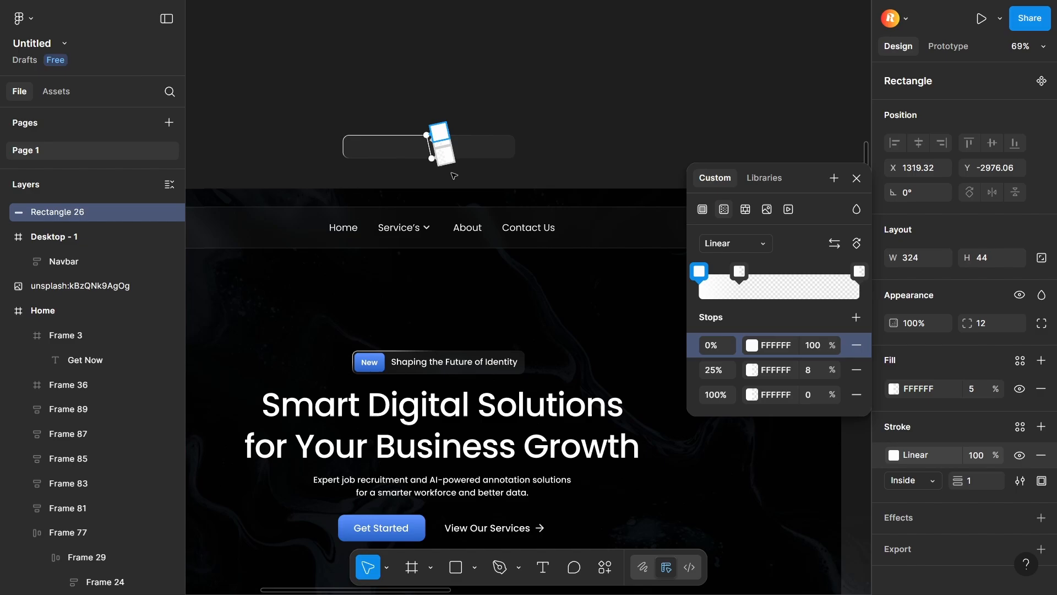
click(521, 118)
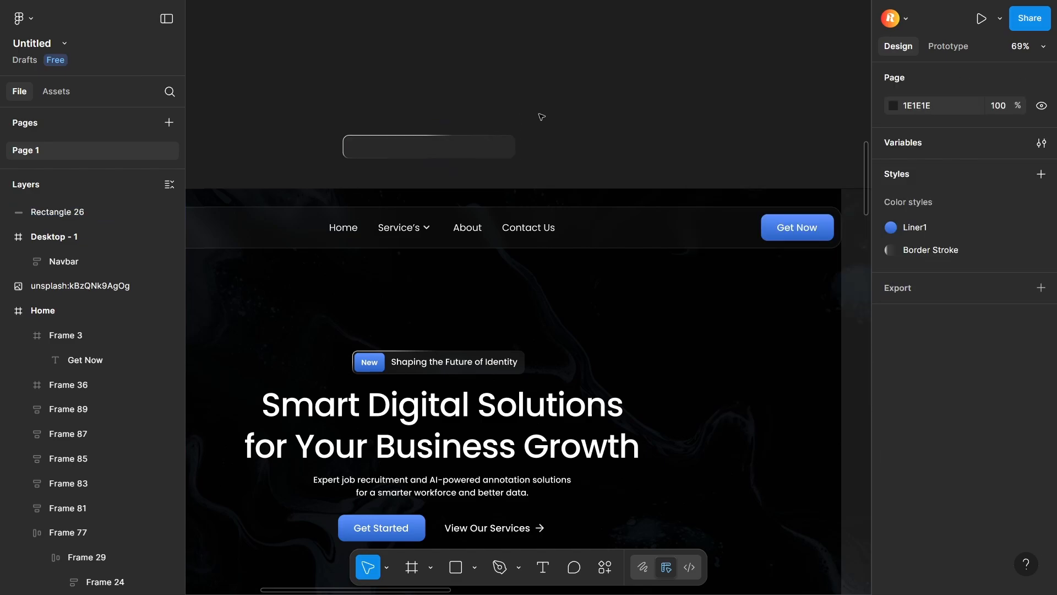
click(496, 146)
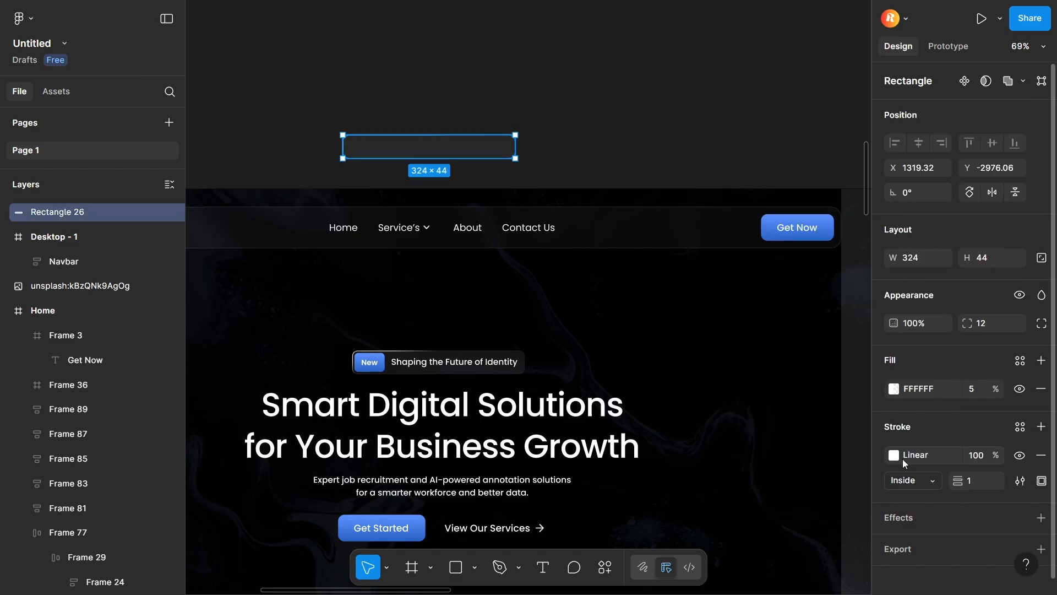
- Review the linear gradient stops of the badge rectangle's stroke
click(897, 455)
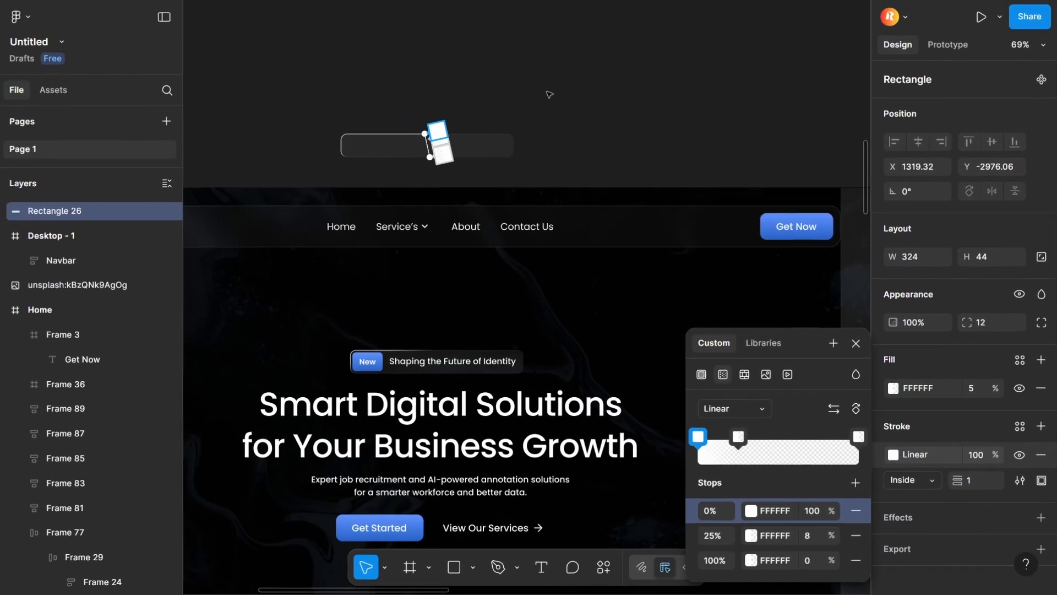
click(495, 46)
click(464, 138)
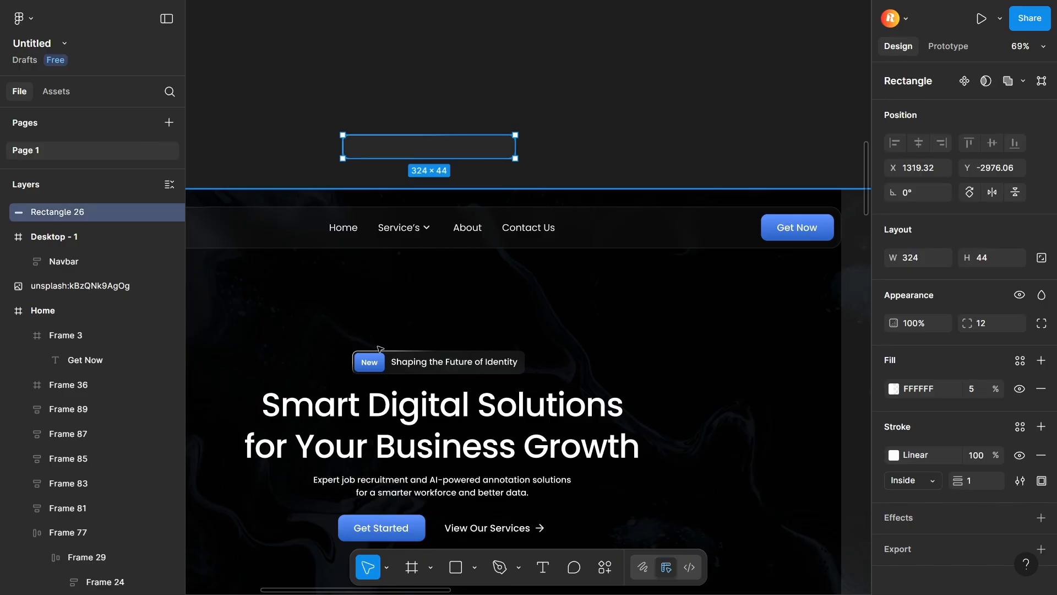
- Wrap the badge rectangle in a frame and paste a copy of the Home badge's Shaping the Future of Identity text into it
ctrl+click(373, 366)
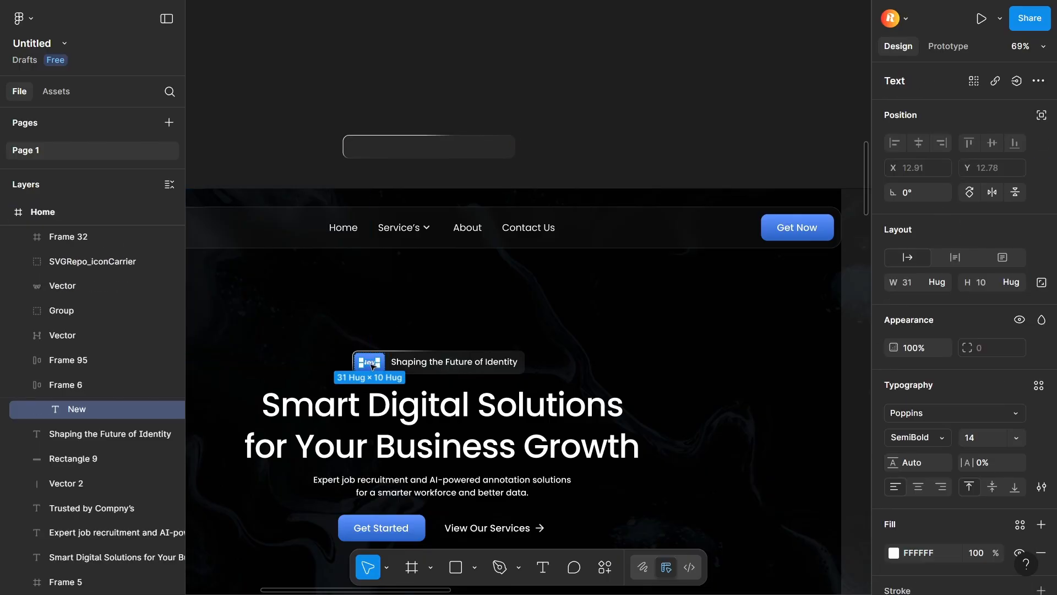
ctrl+click(407, 363)
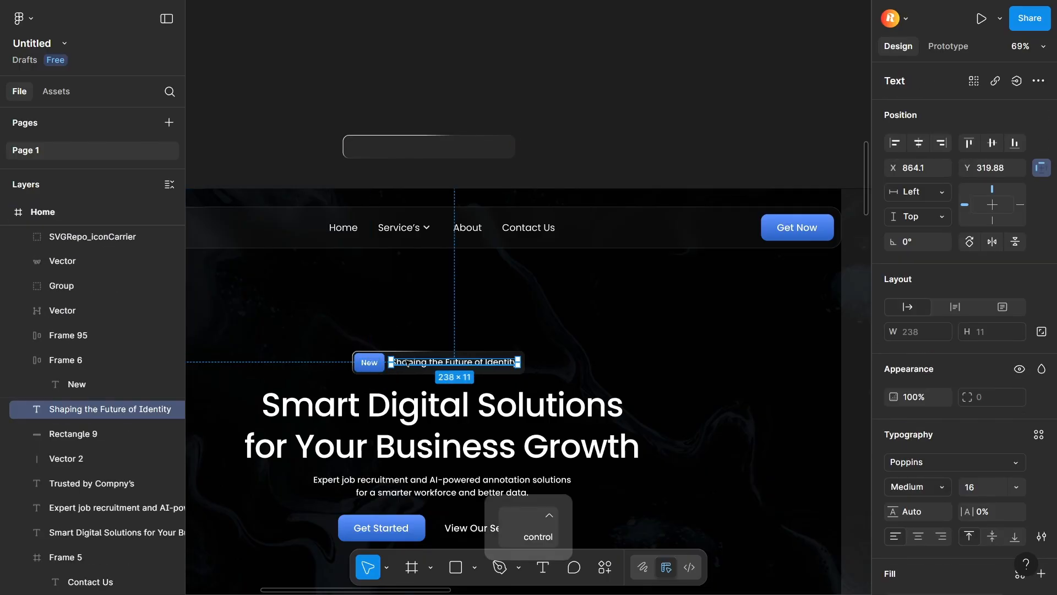
key(ctrl+c)
ctrl+click(437, 157)
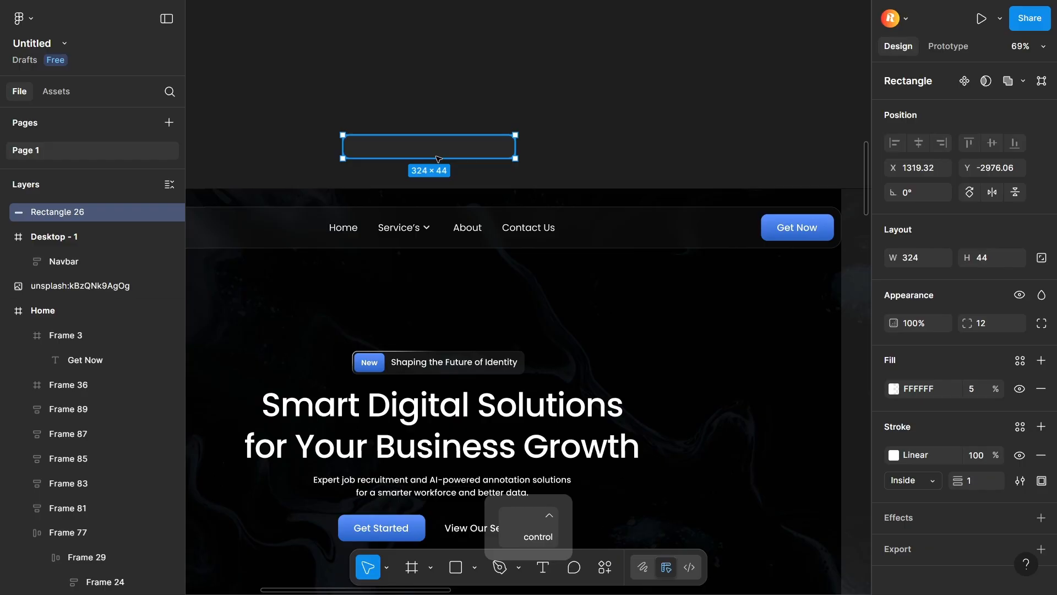
key(ctrl+alt+g)
key(ctrl+v)
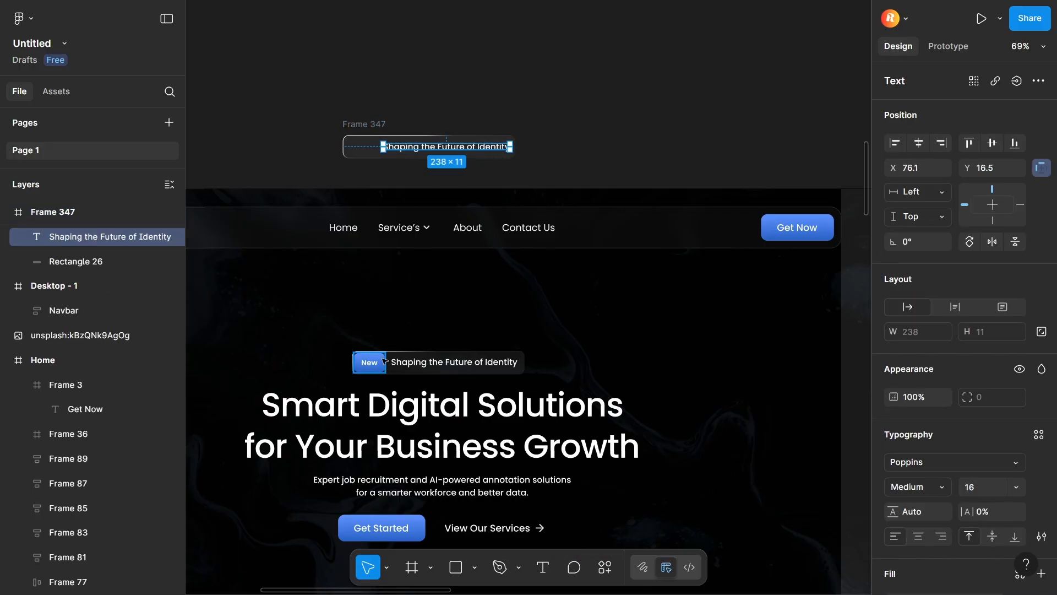
- Duplicate the pasted badge text to its left and change the copy's wording to New
scroll(362, 143, up, 5)
key(Escape)
click(506, 157)
drag(506, 157, 382, 157)
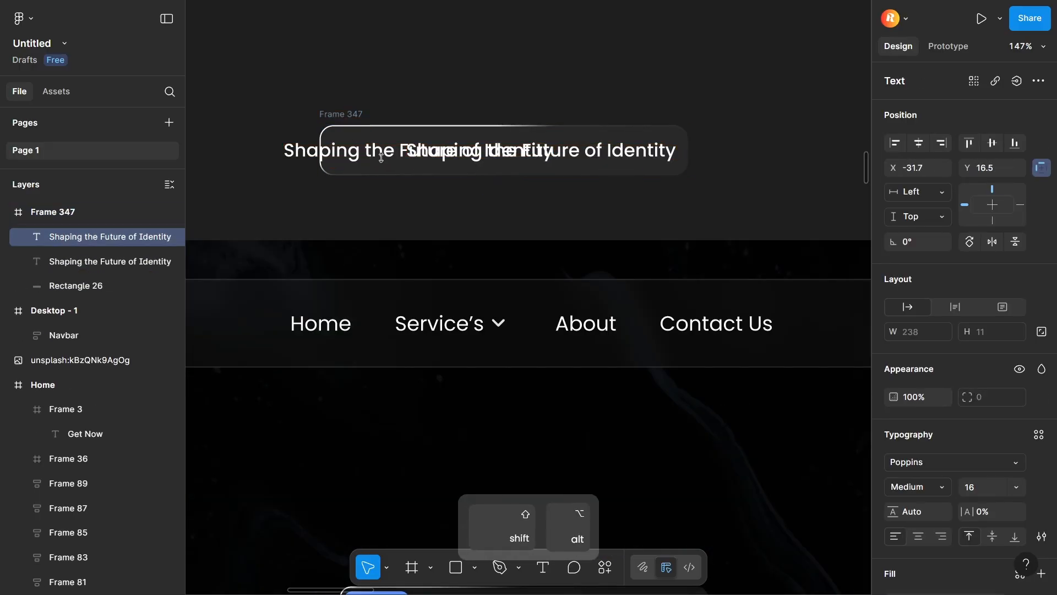
double_click(381, 157)
text(New)
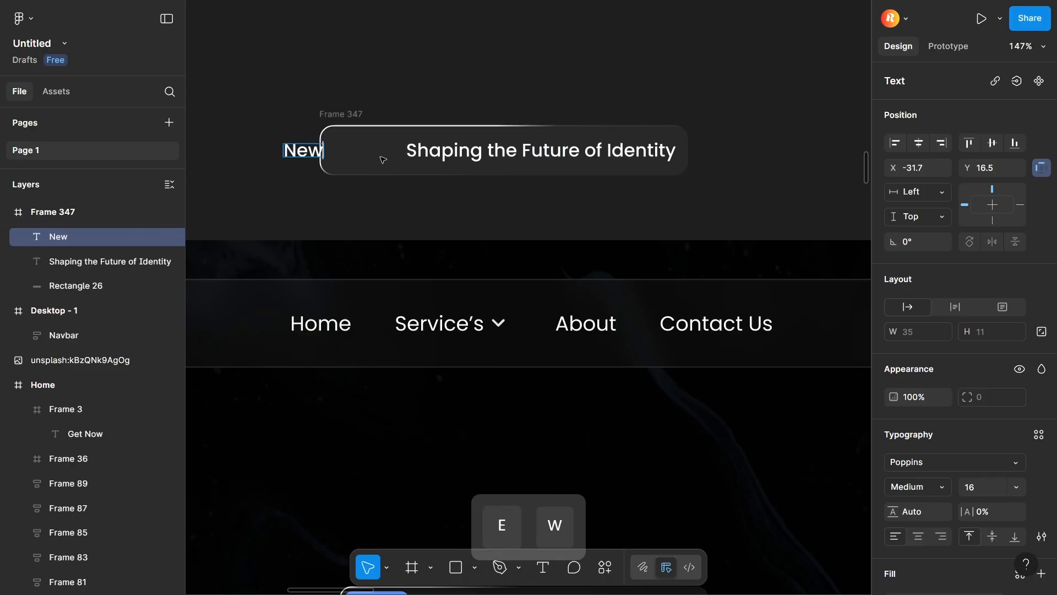
- Move the New text inside the left end of the badge and wrap it in an auto layout frame
key(Escape)
drag(302, 159, 353, 156)
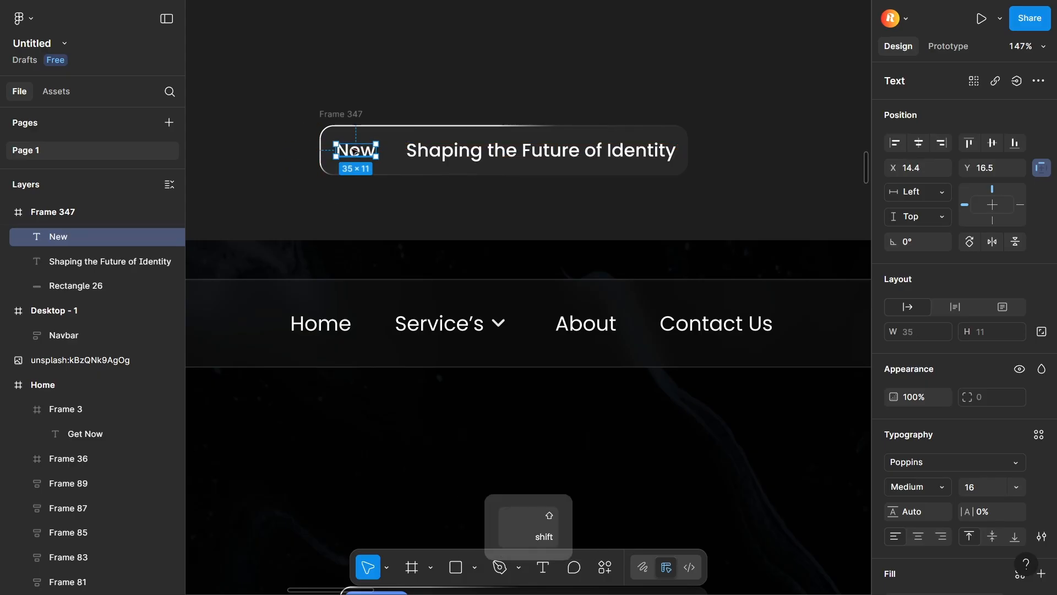
key(shift+a)
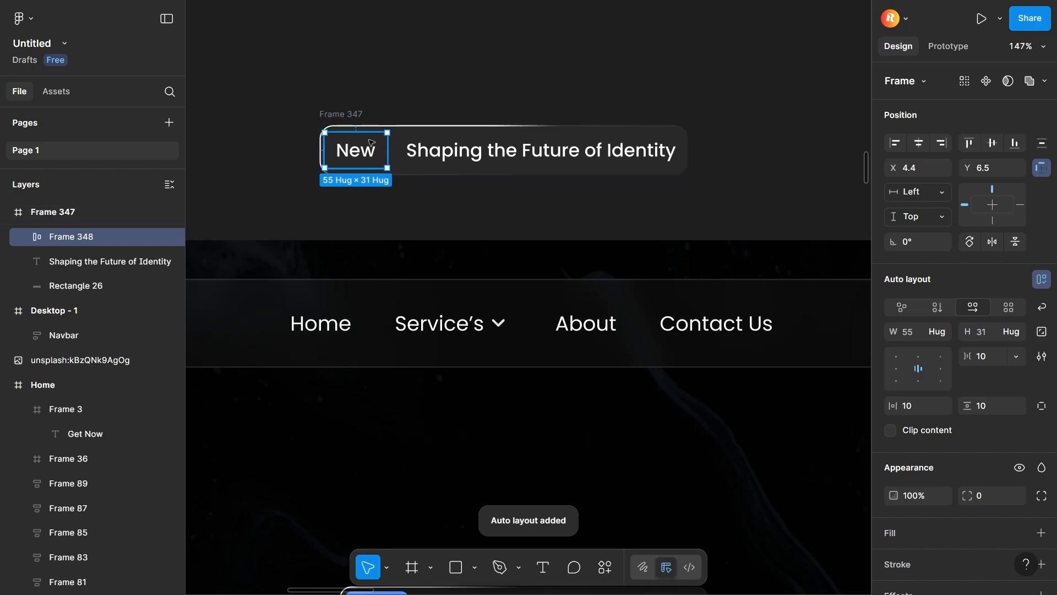
- Save the linear gradient fill of the new Navbar's Get Now button as a color style named Primary Linear Color
click(386, 77)
scroll(295, 105, down, 10)
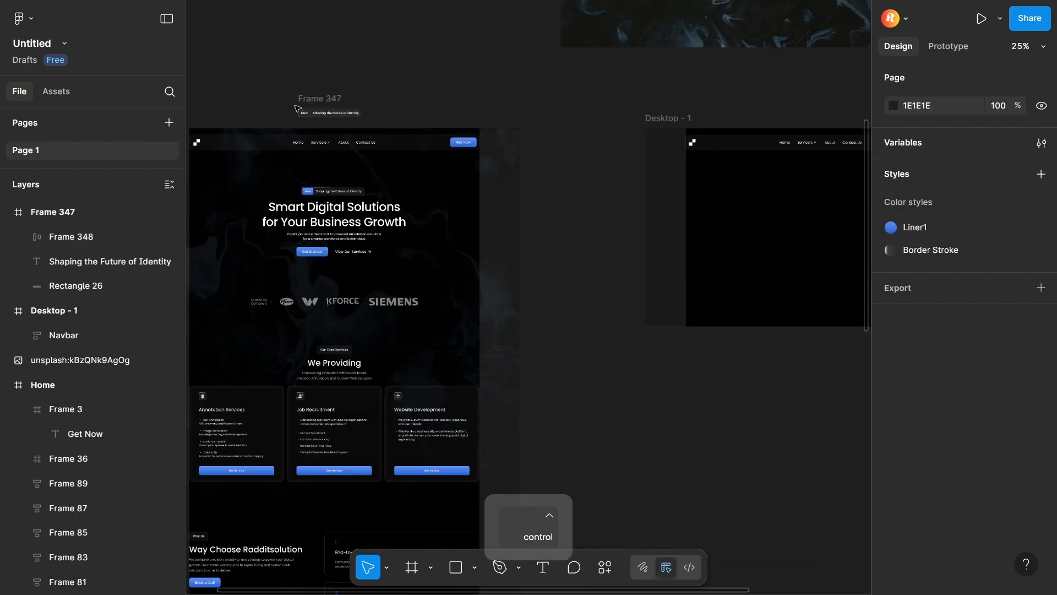
scroll(696, 115, up, 10)
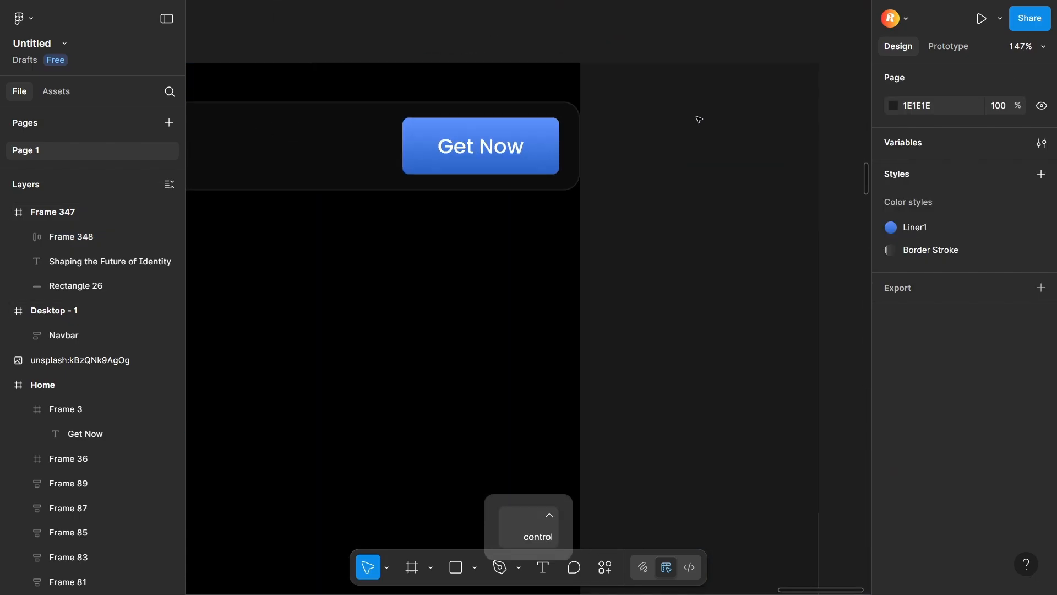
click(540, 154)
click(540, 153)
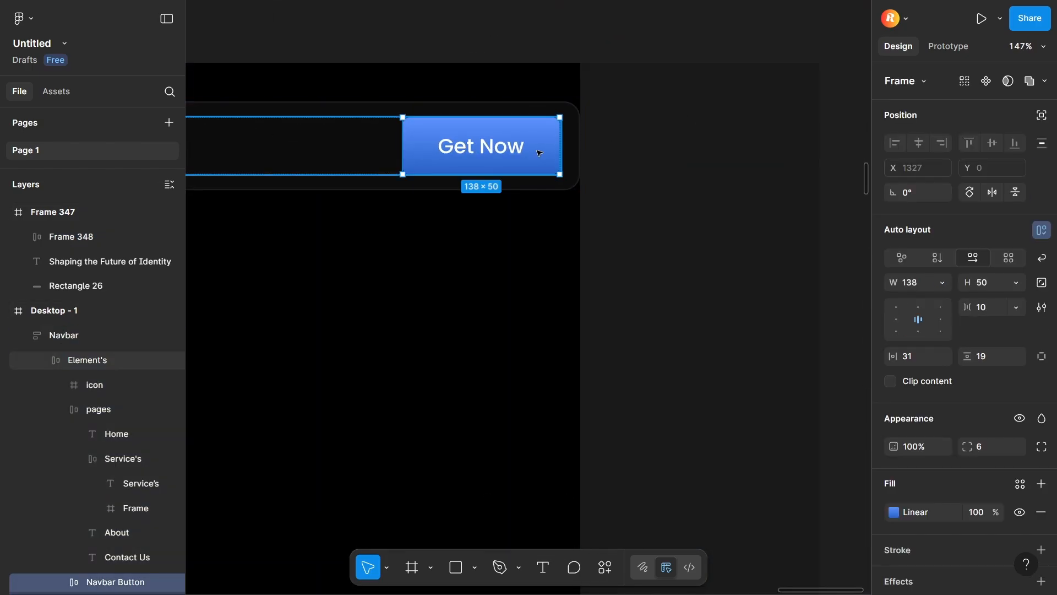
click(894, 513)
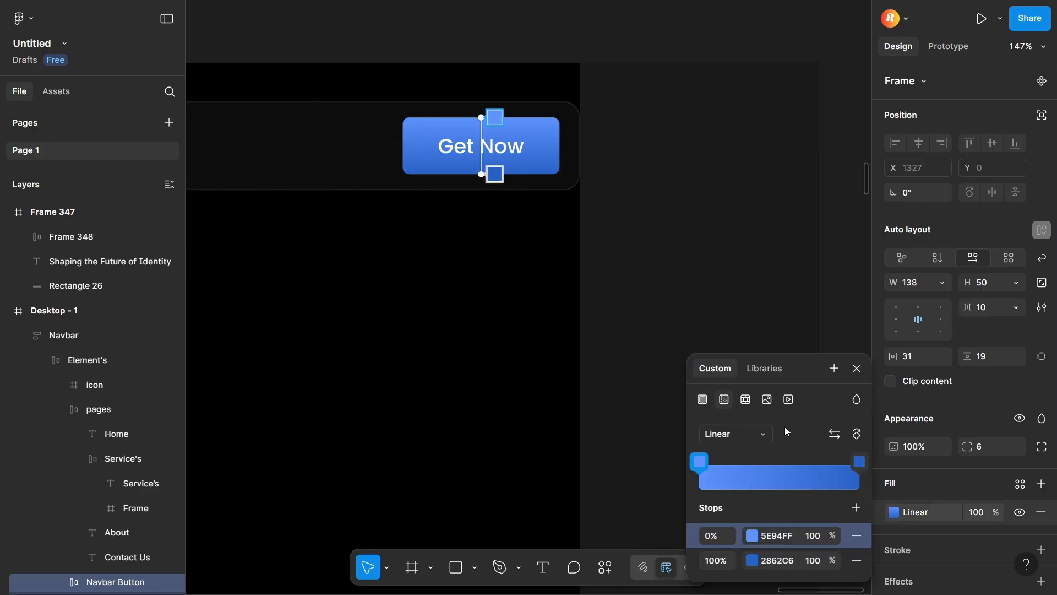
click(837, 373)
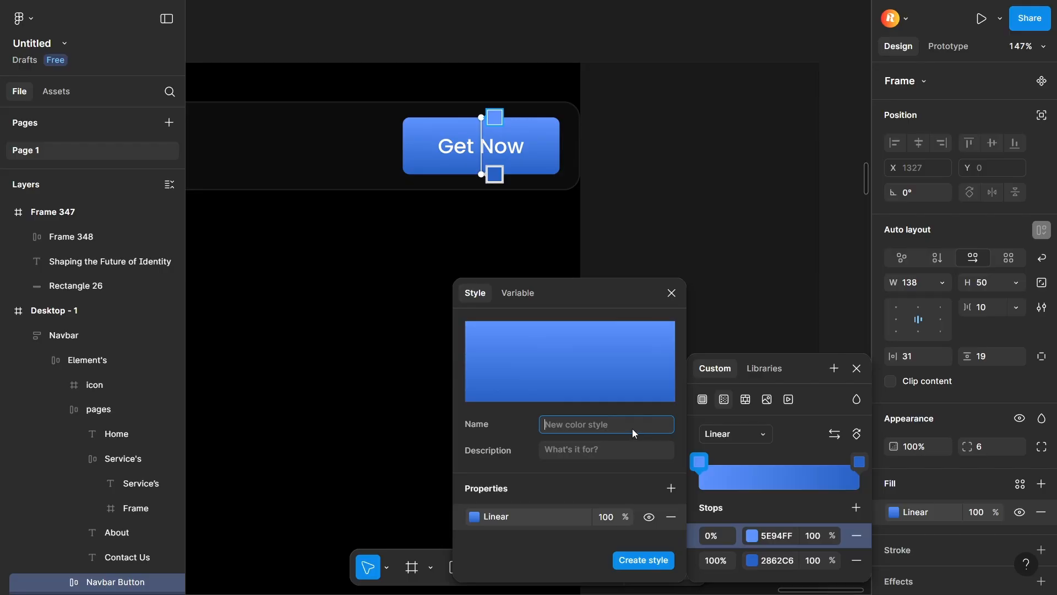
text(Primary)
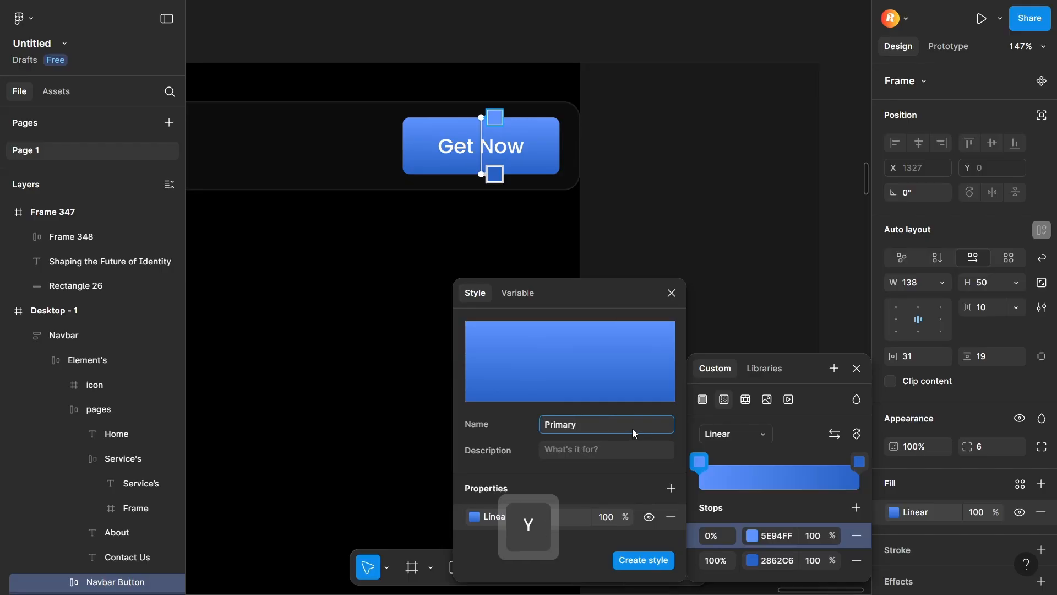
text( Linear Color)
click(624, 565)
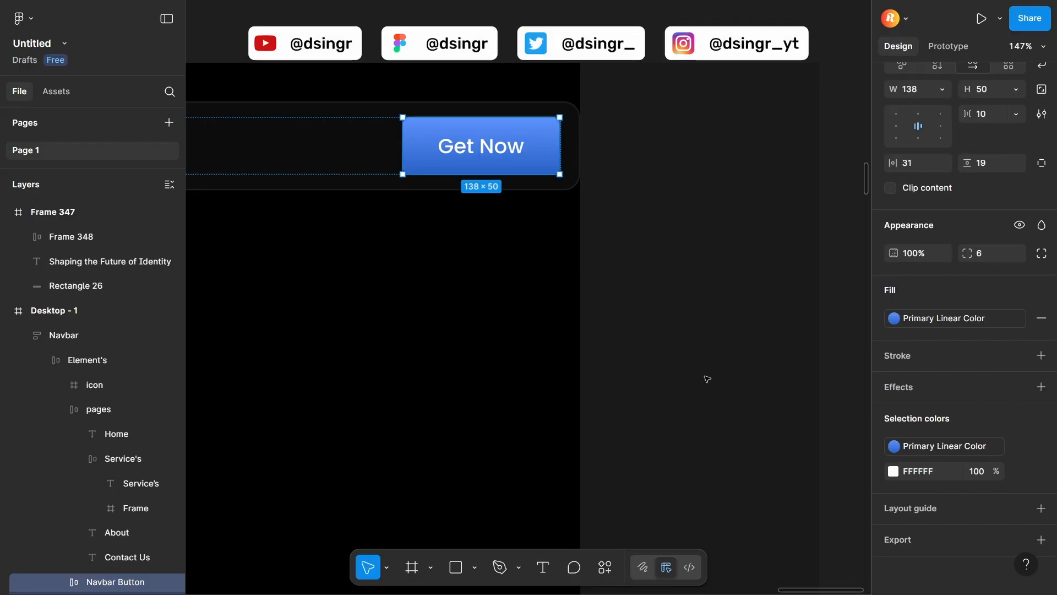
click(707, 379)
- Apply the Primary Linear Color style as the fill of the badge's New frame
ctrl+scroll(686, 312, down, 15)
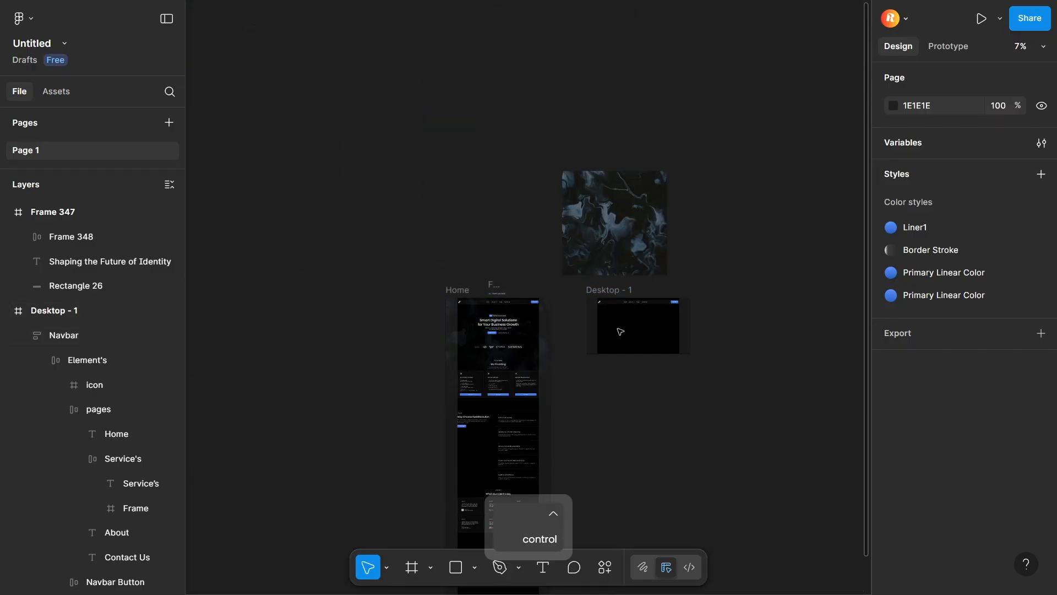
click(499, 284)
ctrl+scroll(501, 284, up, 15)
key(space)
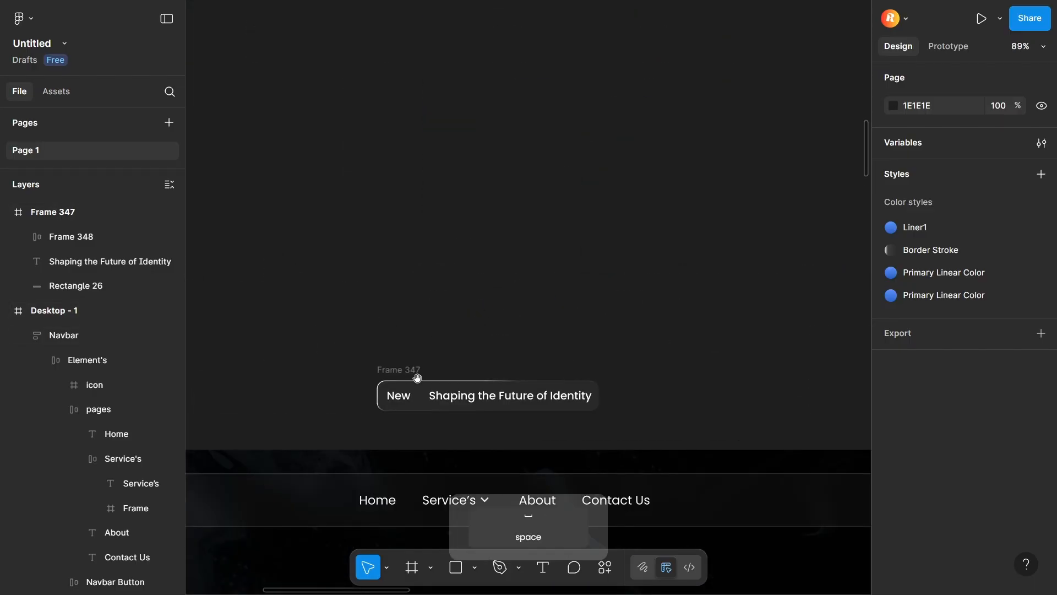
click(374, 408)
scroll(407, 337, down, 3)
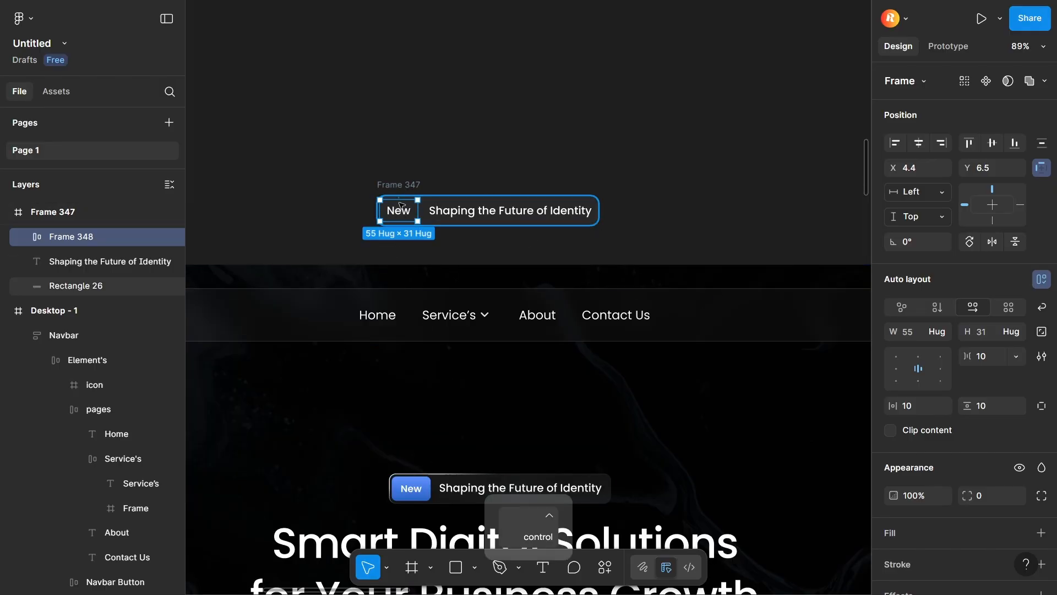
ctrl+scroll(399, 206, up, 5)
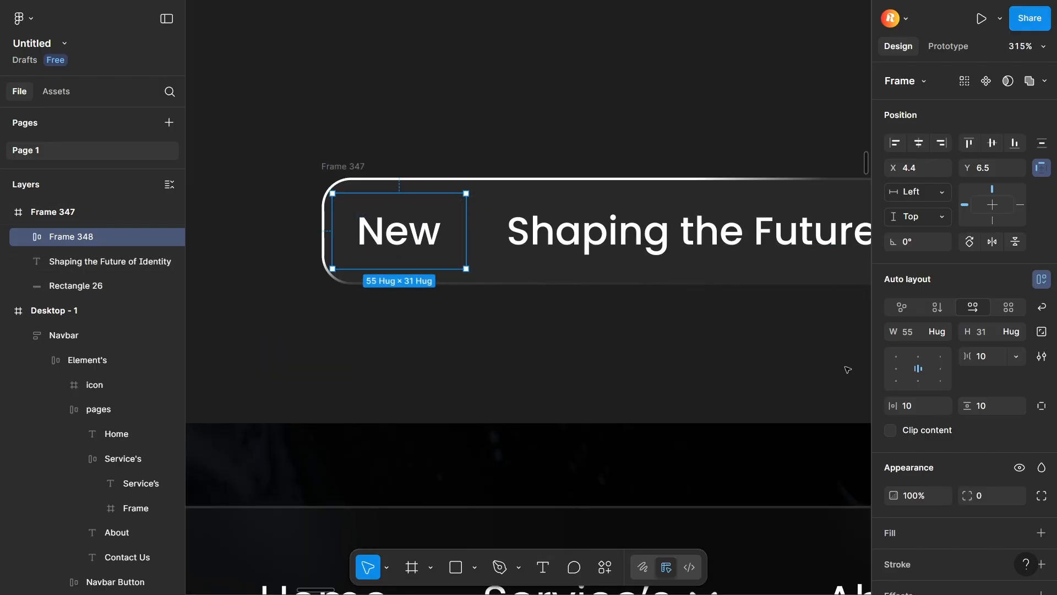
scroll(923, 479, down, 2)
click(918, 424)
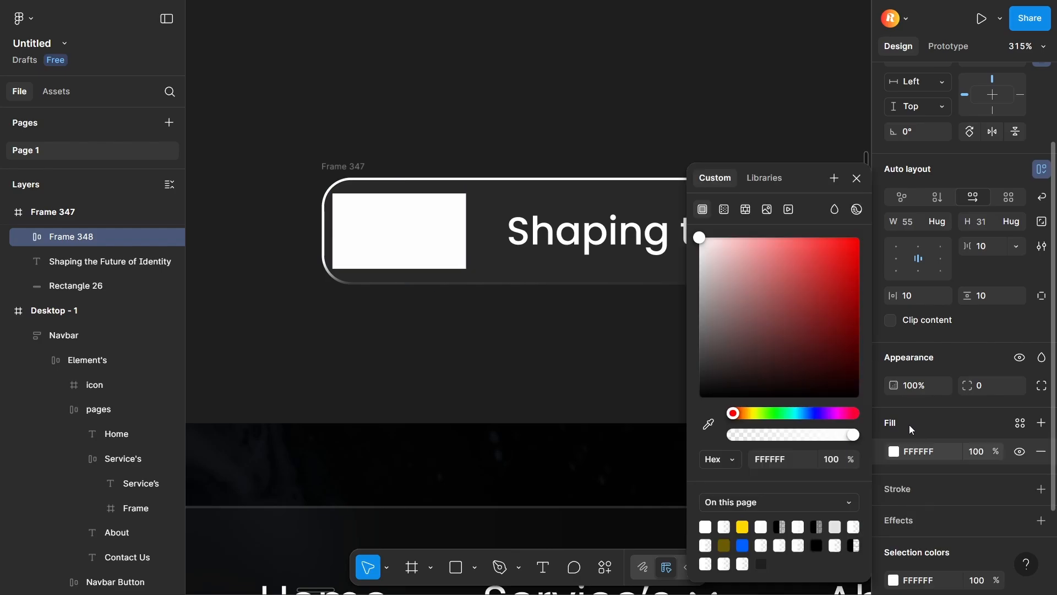
click(767, 180)
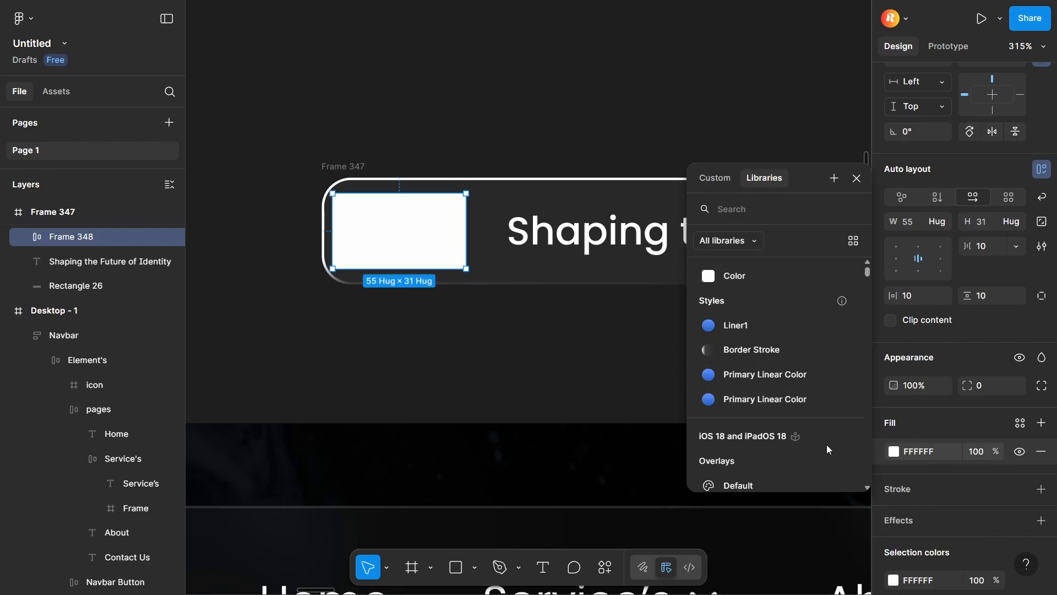
scroll(760, 432, down, 1)
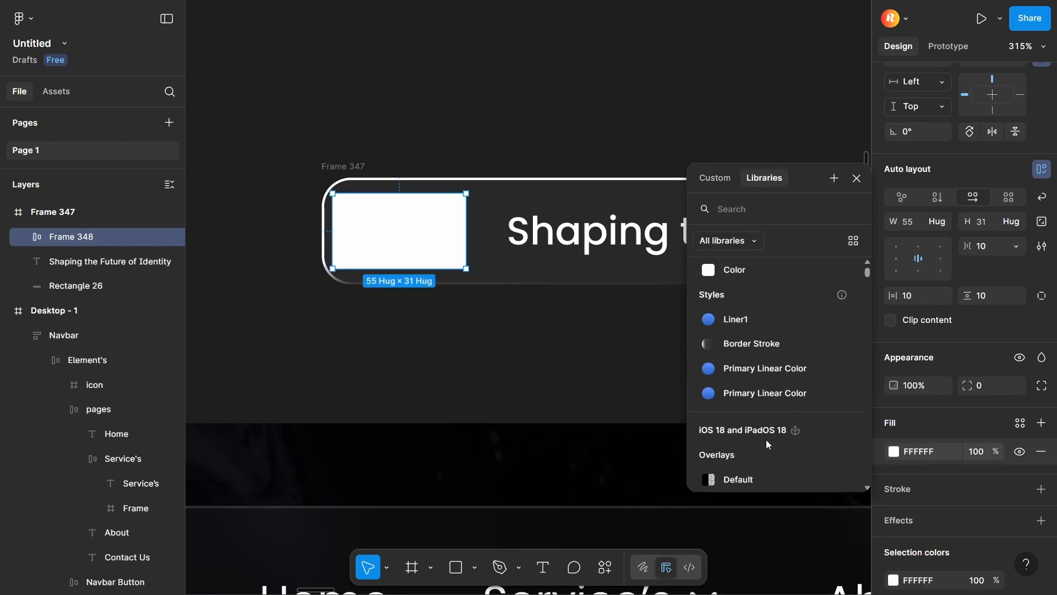
click(805, 381)
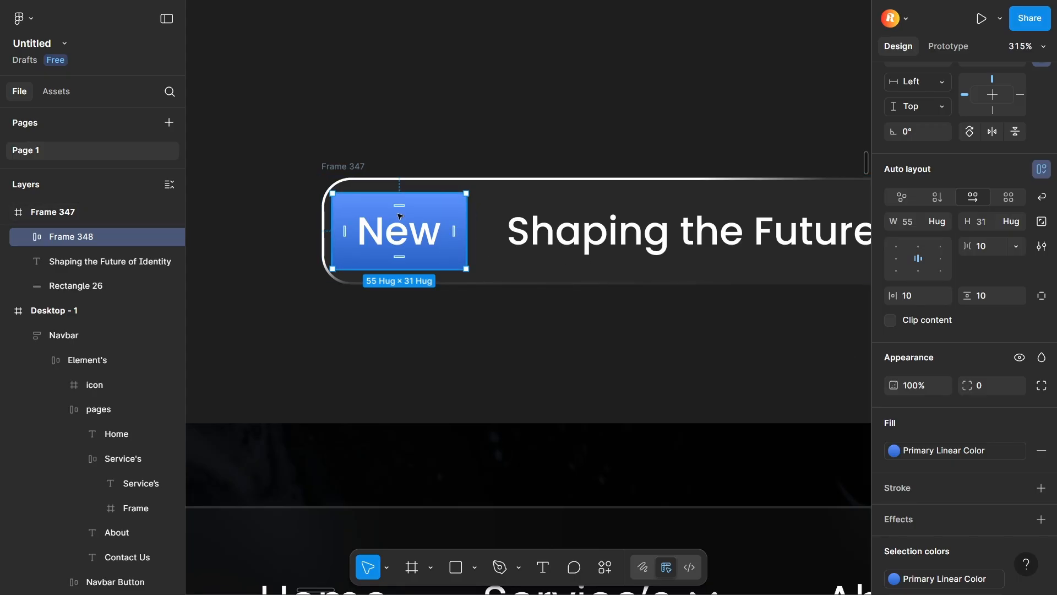
- Set the New frame's vertical padding to 13 and corner radius to 6, and shift it slightly toward the badge's left edge
drag(400, 205, 402, 203)
key(ctrl+z)
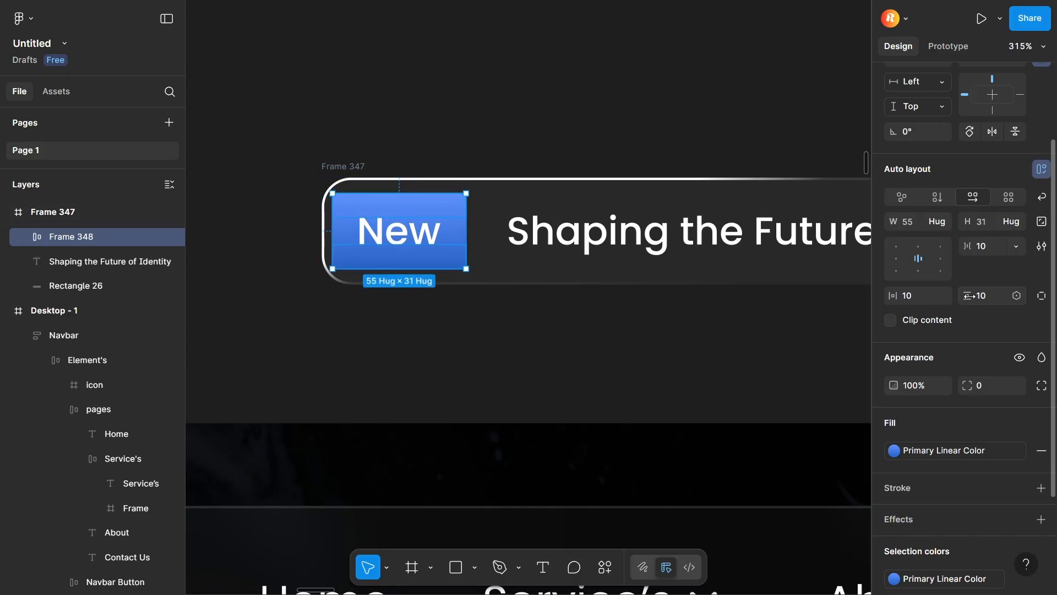
drag(967, 296, 974, 296)
drag(458, 268, 456, 259)
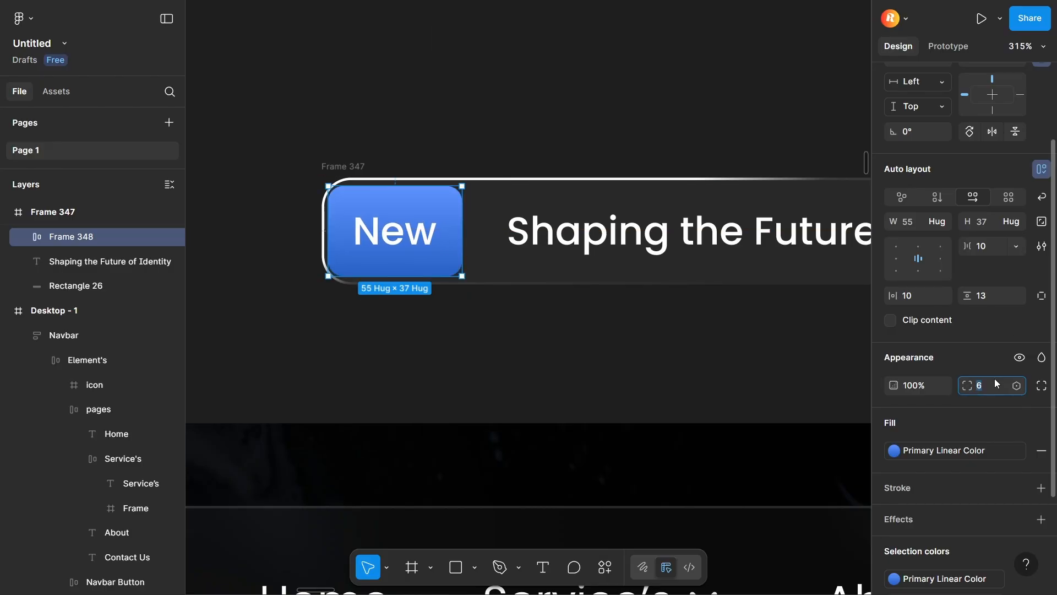
- Set the corner radius of the badge's background rectangle to 8
click(700, 189)
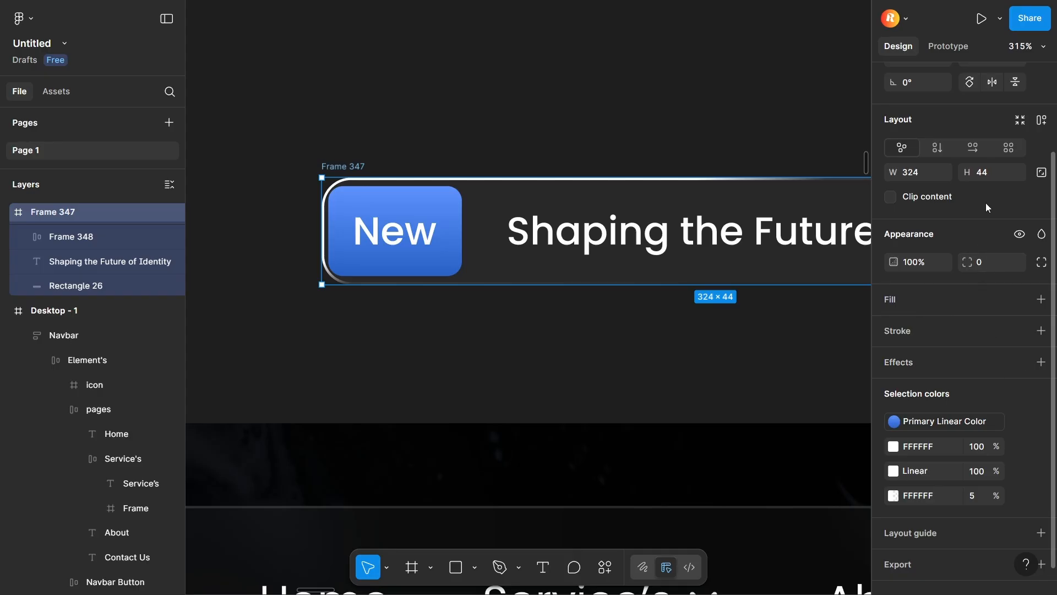
click(155, 284)
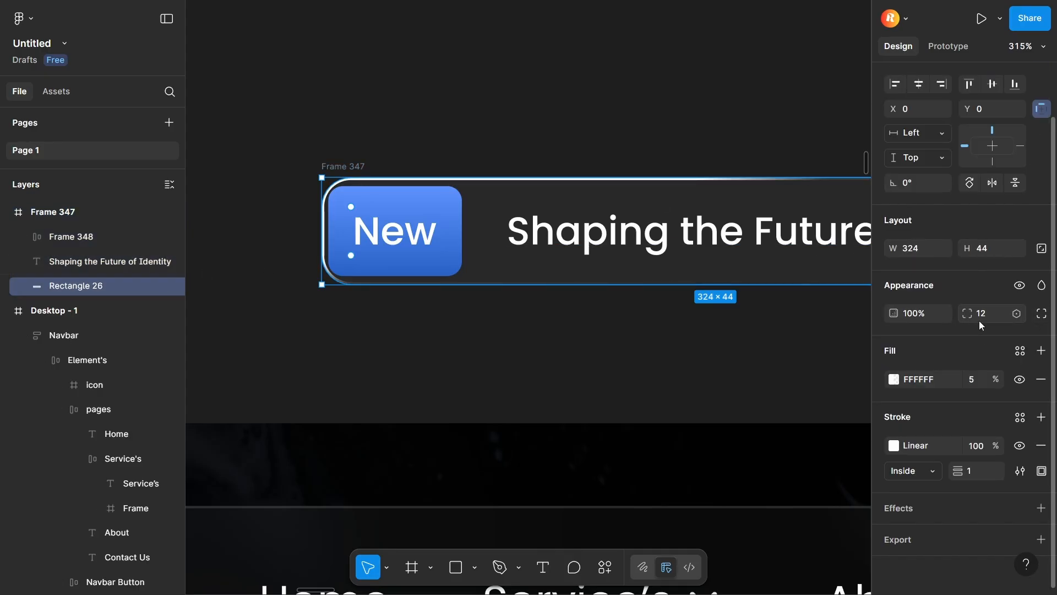
key(Down)
key(Down)
key(Down)
key(Down)
key(Up)
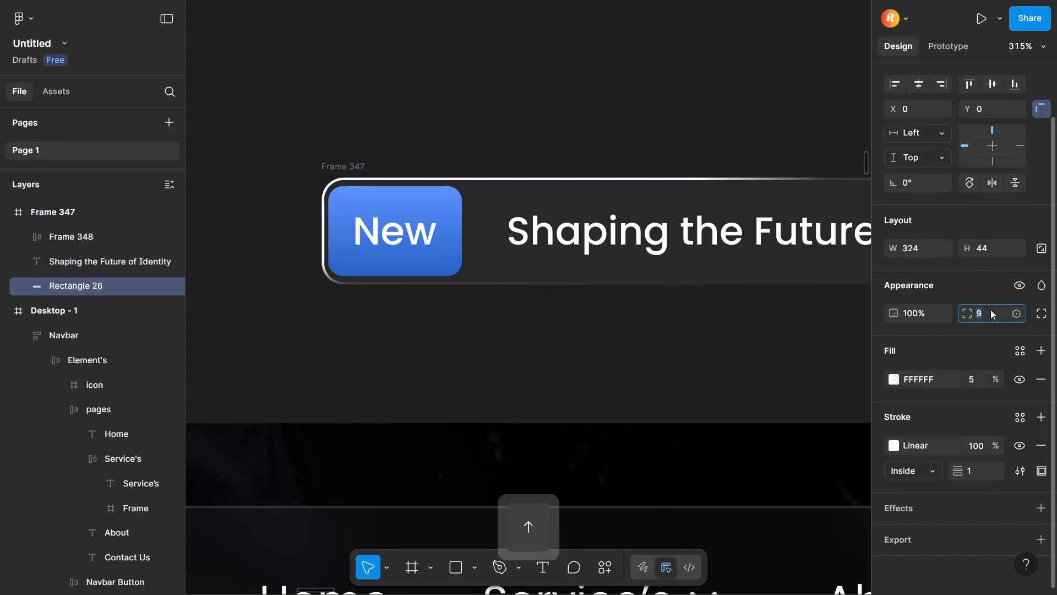
key(Down)
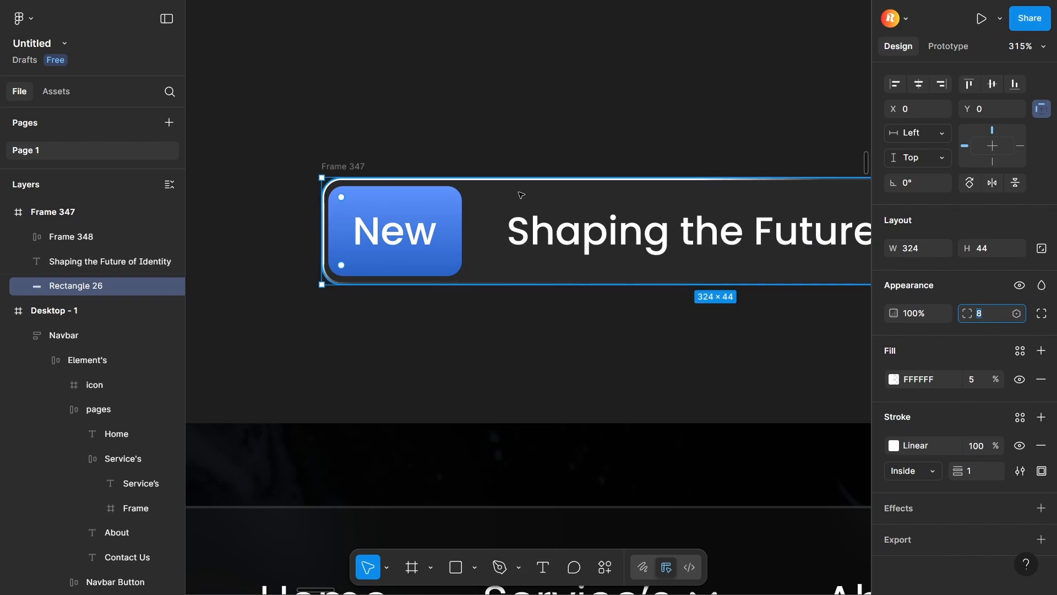
- Set the New frame's horizontal padding to 12 and corner radius to 5, and shift it 1 px right within the badge
key(Tab)
key(Up)
key(Up)
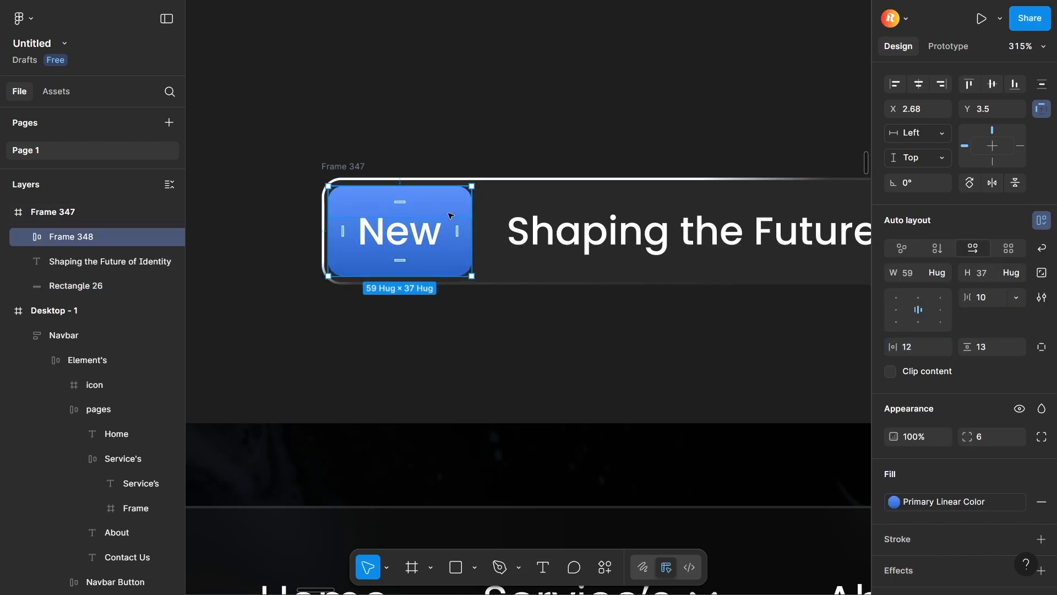
drag(451, 212, 452, 213)
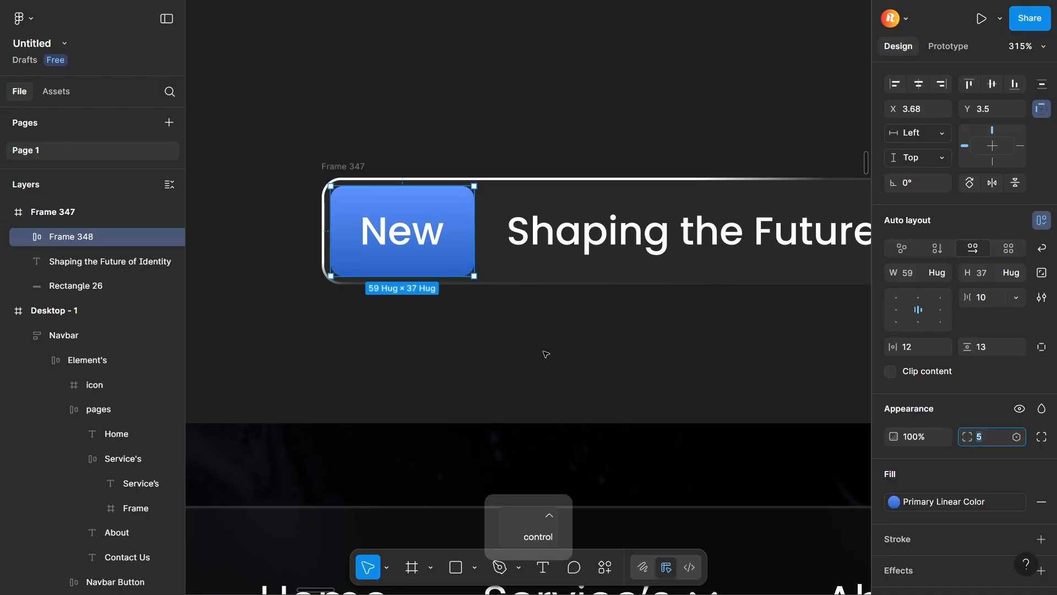
- Group the New frame and the Shaping the Future of Identity text in an auto layout, and apply auto layout to the whole badge frame
scroll(543, 353, down, 5)
shift+click(542, 279)
key(shift+a)
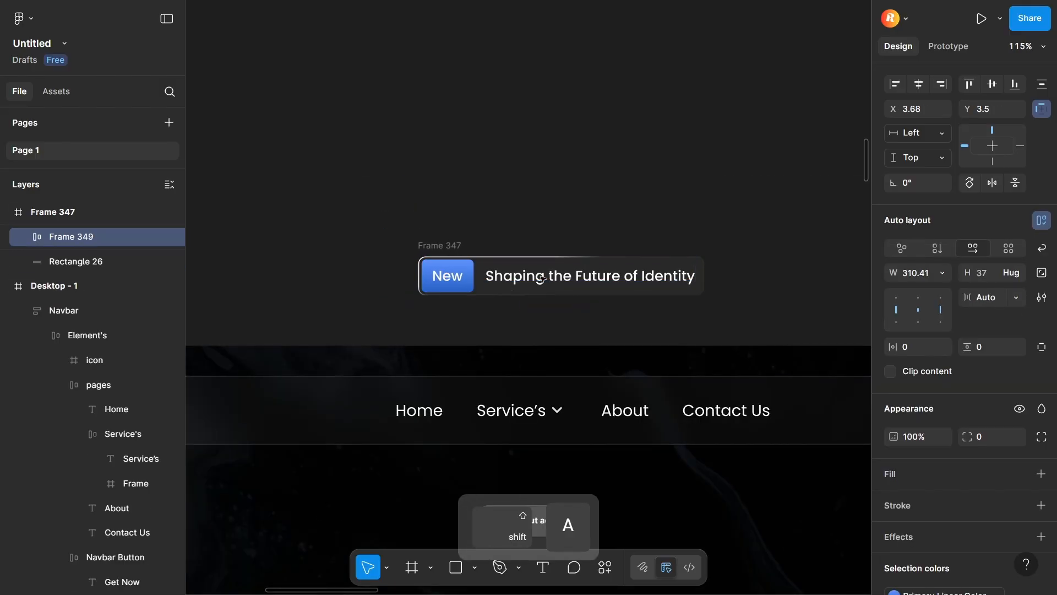
click(704, 271)
key(shift+a)
click(607, 227)
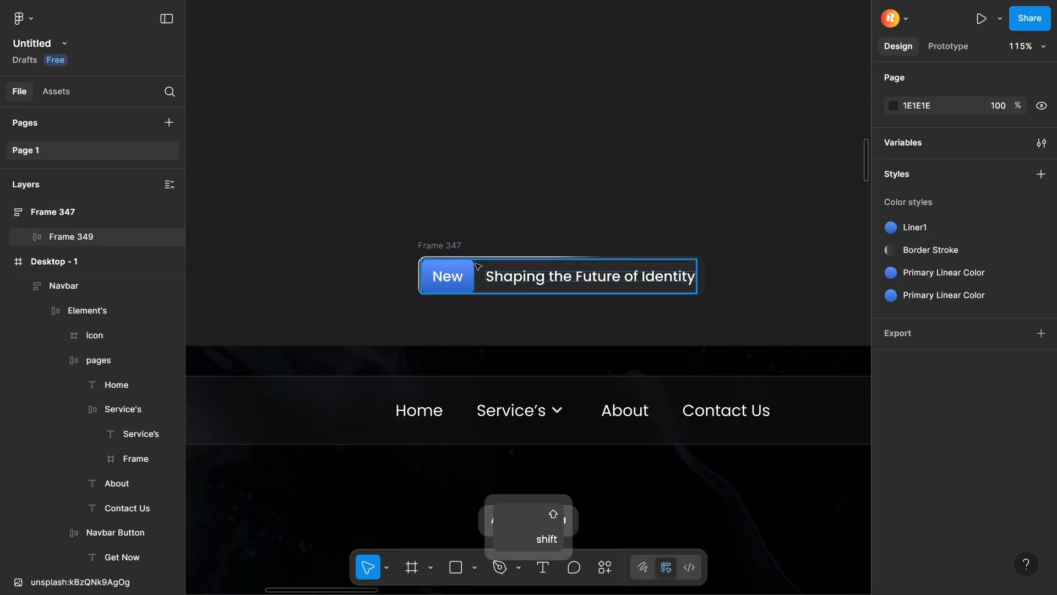
- Vertically centre the content inside the badge frame
scroll(410, 271, up, 5)
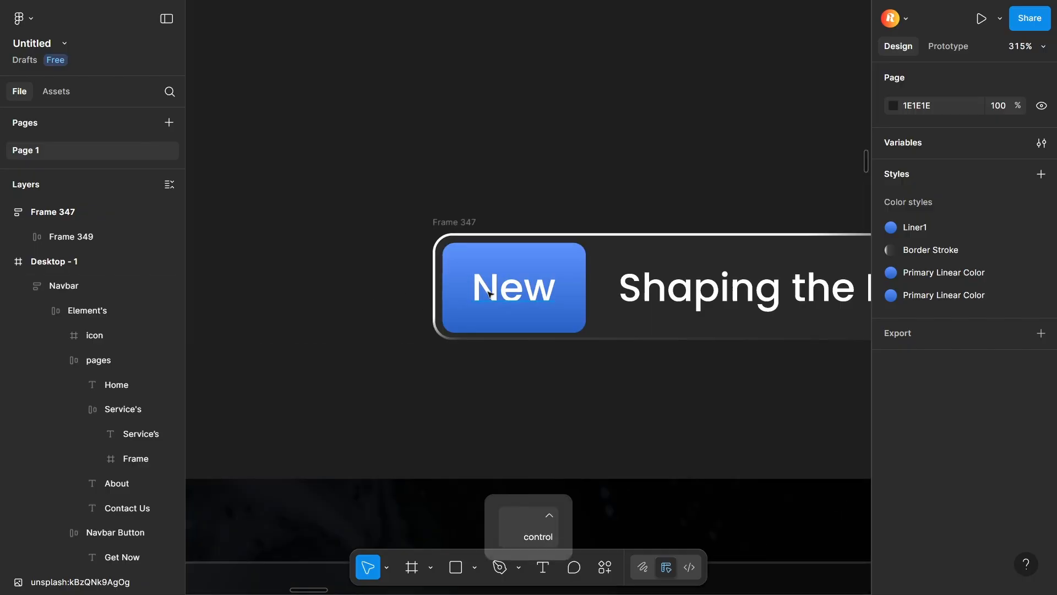
click(529, 337)
click(919, 321)
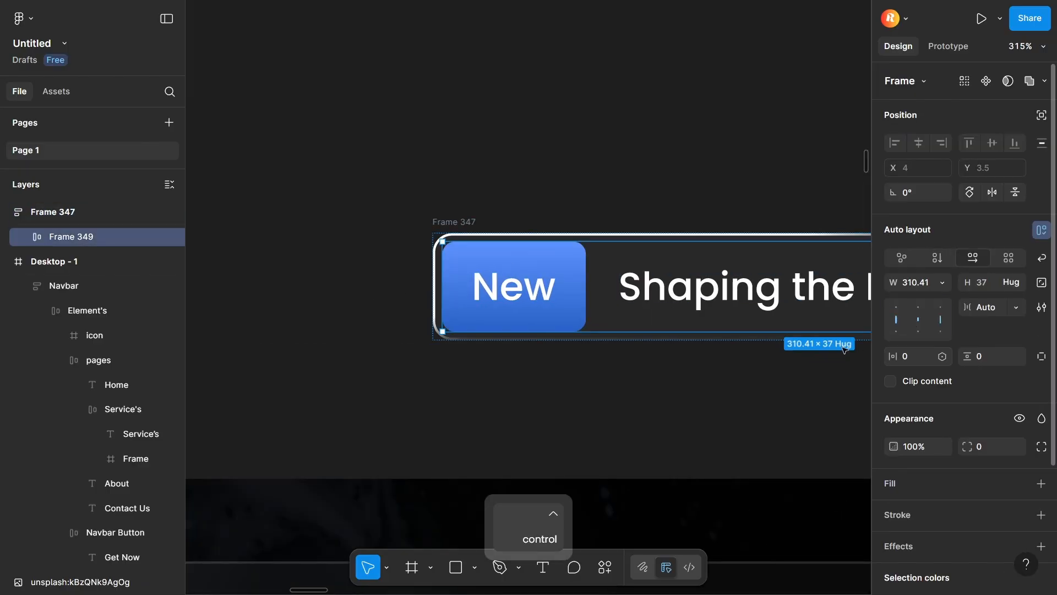
click(506, 194)
- Rename the badge's layers Small Title, Content and New, and move the badge into Desktop - 1, centred below the navbar
scroll(395, 227, down, 10)
click(395, 228)
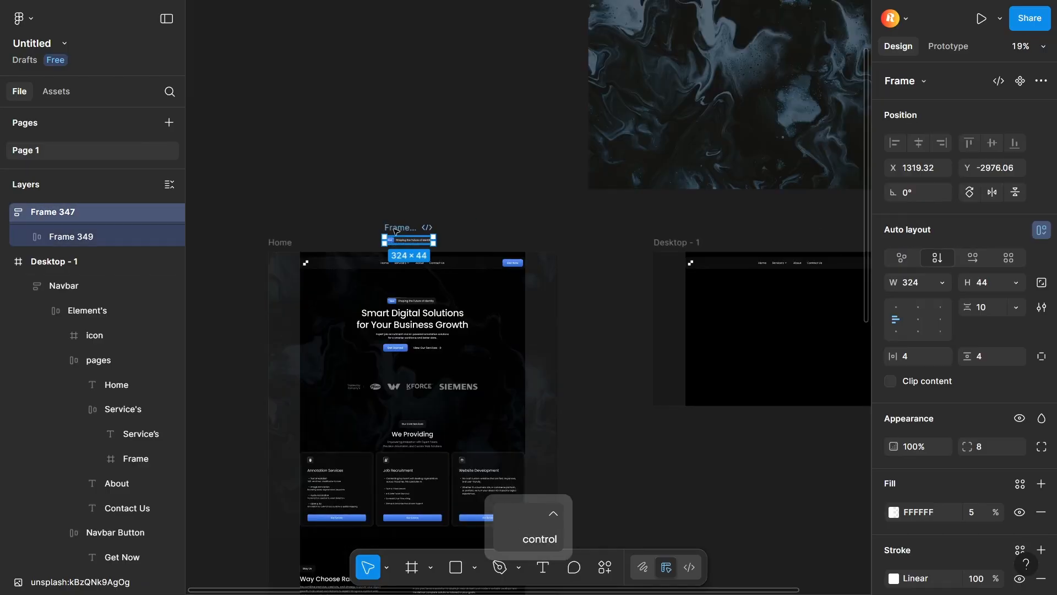
click(74, 242)
click(25, 239)
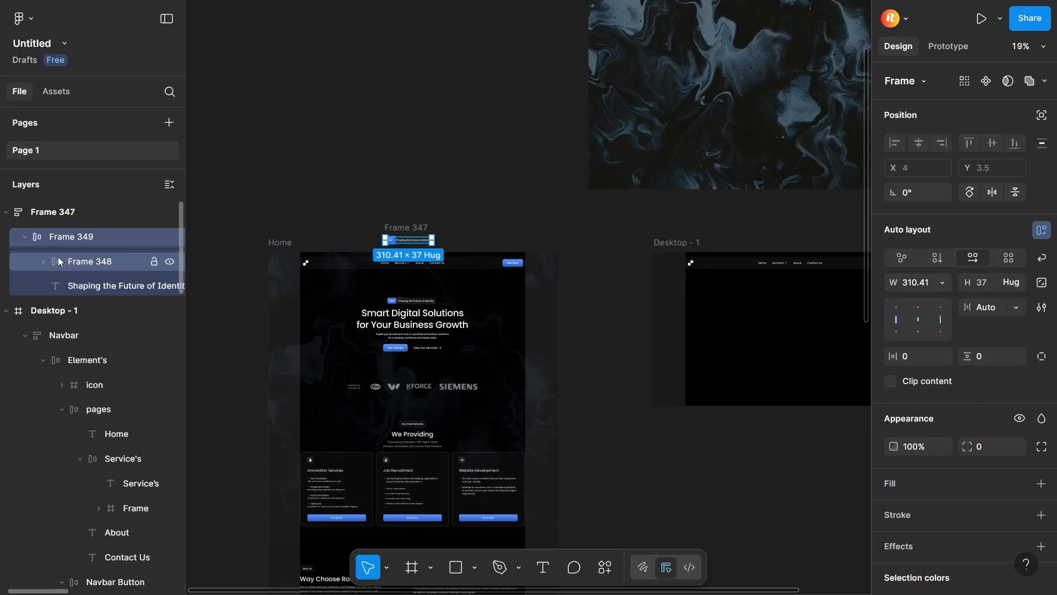
click(43, 261)
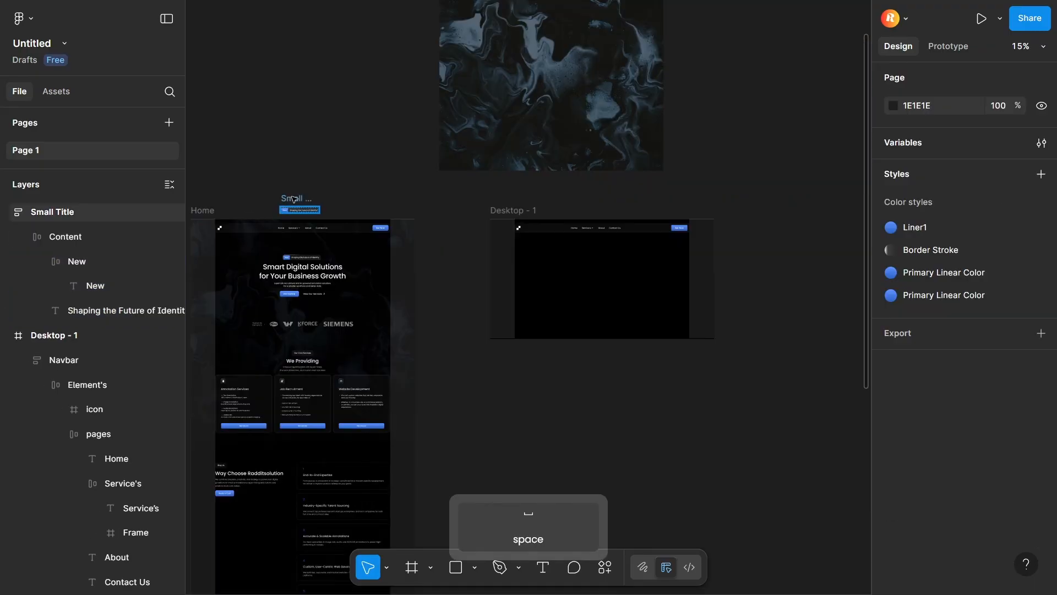
drag(294, 199, 608, 250)
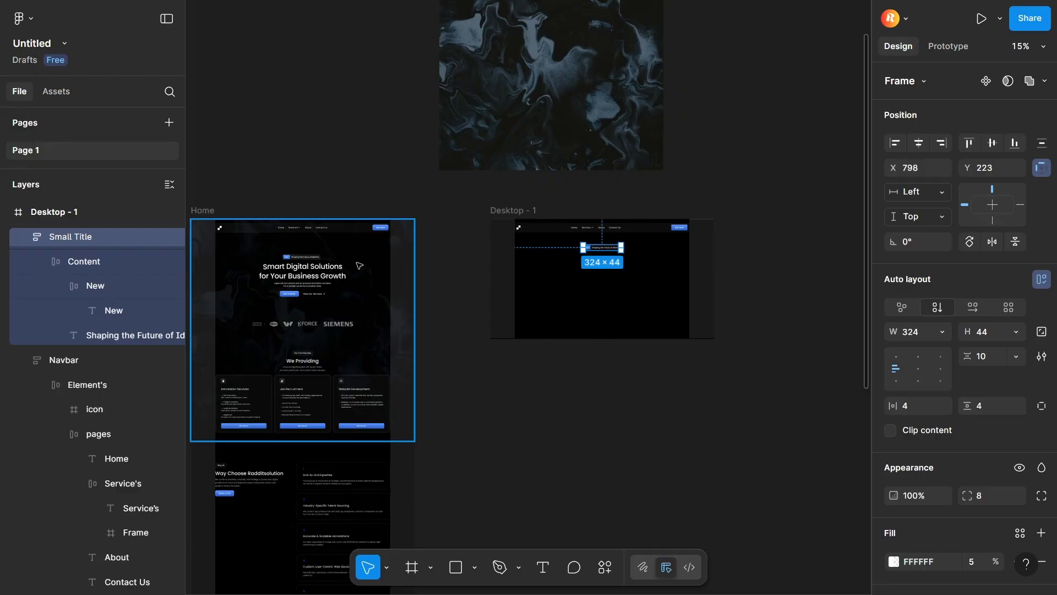
- Copy the Smart Digital Solutions heading from the Home design into Desktop - 1, centred below the badge
click(326, 271)
key(ctrl+c)
click(588, 329)
key(ctrl+v)
scroll(321, 286, up, 4)
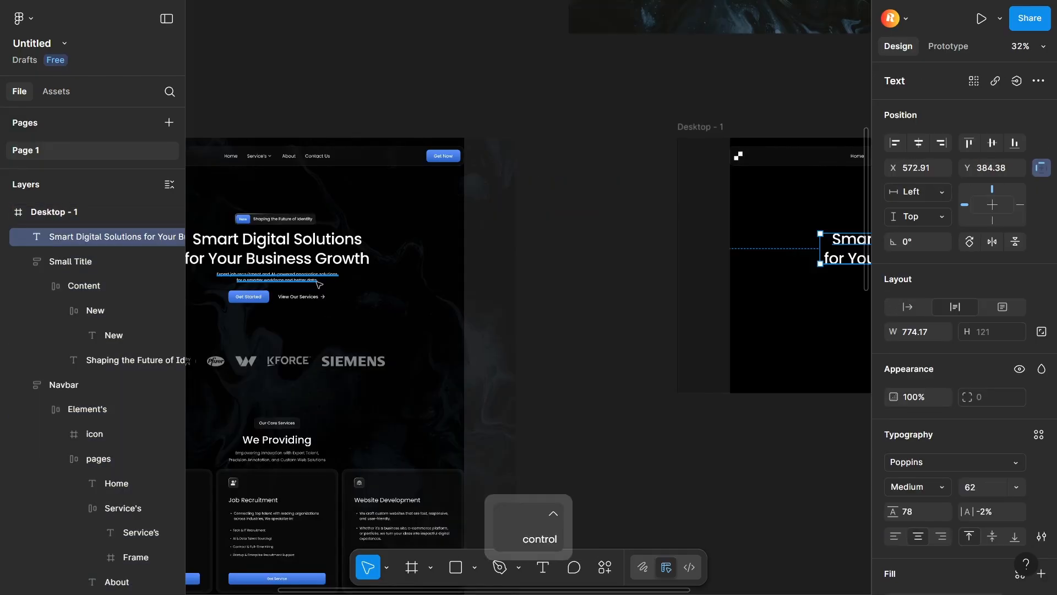
- Copy the Expert job recruitment paragraph from the Home design into Desktop - 1, directly below the heading
click(319, 284)
key(ctrl+c)
scroll(319, 284, down, 3)
click(633, 317)
key(ctrl+v)
click(697, 240)
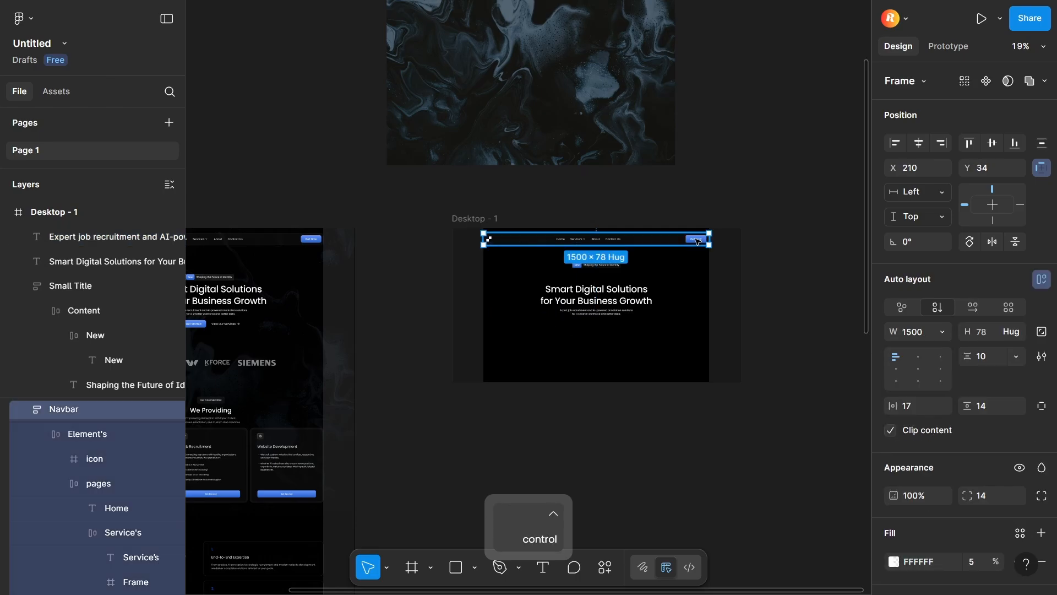
click(697, 241)
click(697, 240)
scroll(697, 241, up, 3)
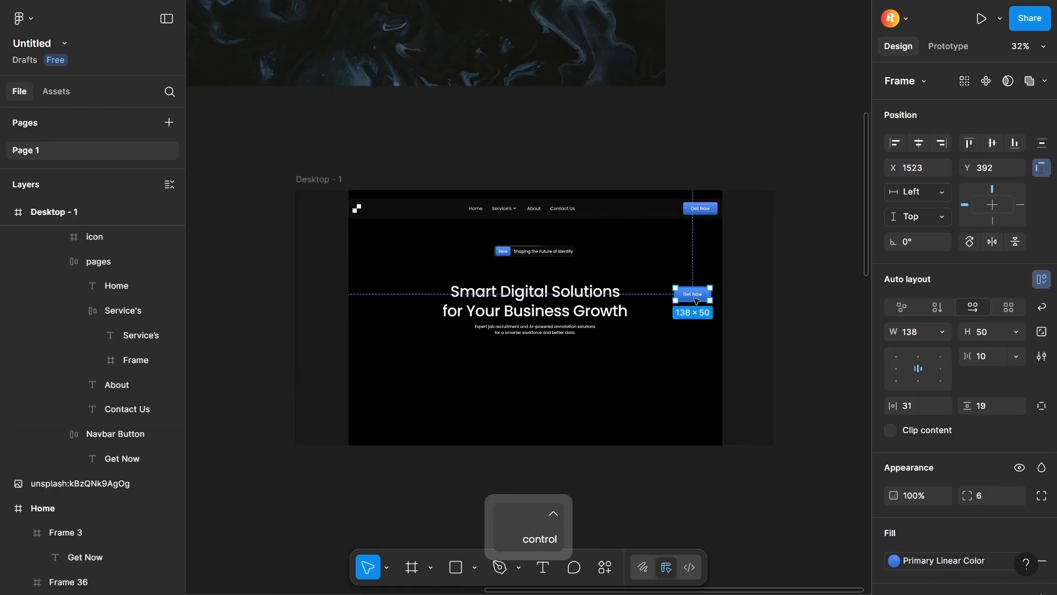
key(BackSpace)
- Create a component named Button from a copy of the navbar's Get Now button placed outside Desktop - 1
double_click(686, 214)
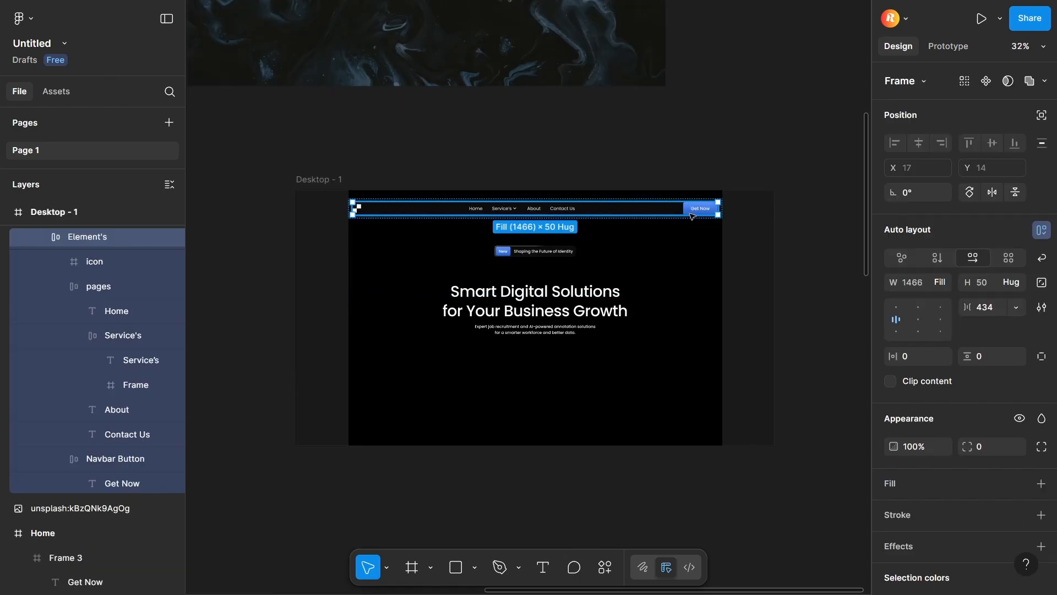
click(694, 211)
scroll(694, 211, up, 10)
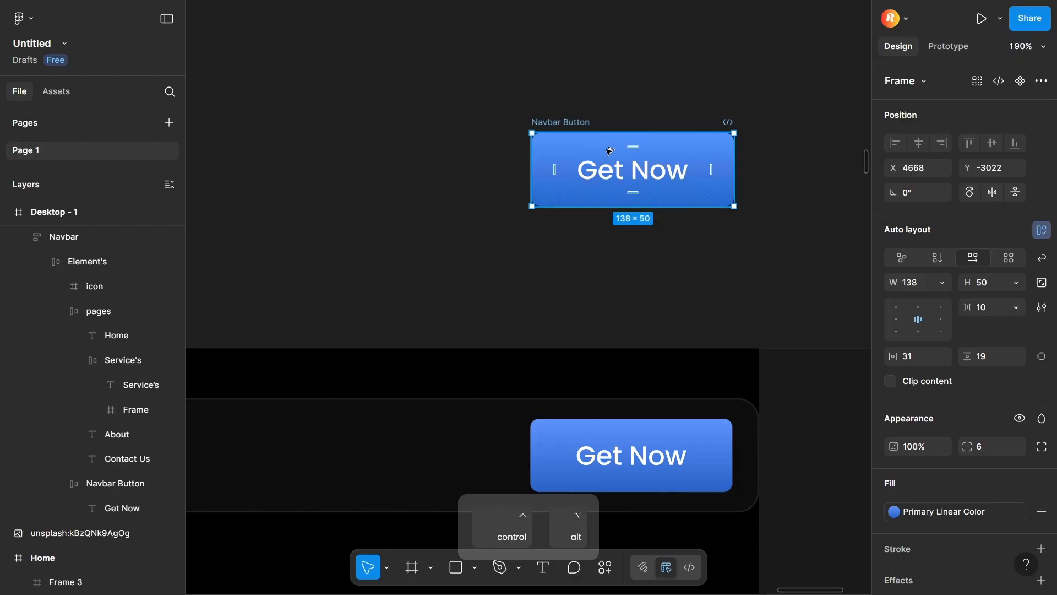
key(ctrl+alt+k)
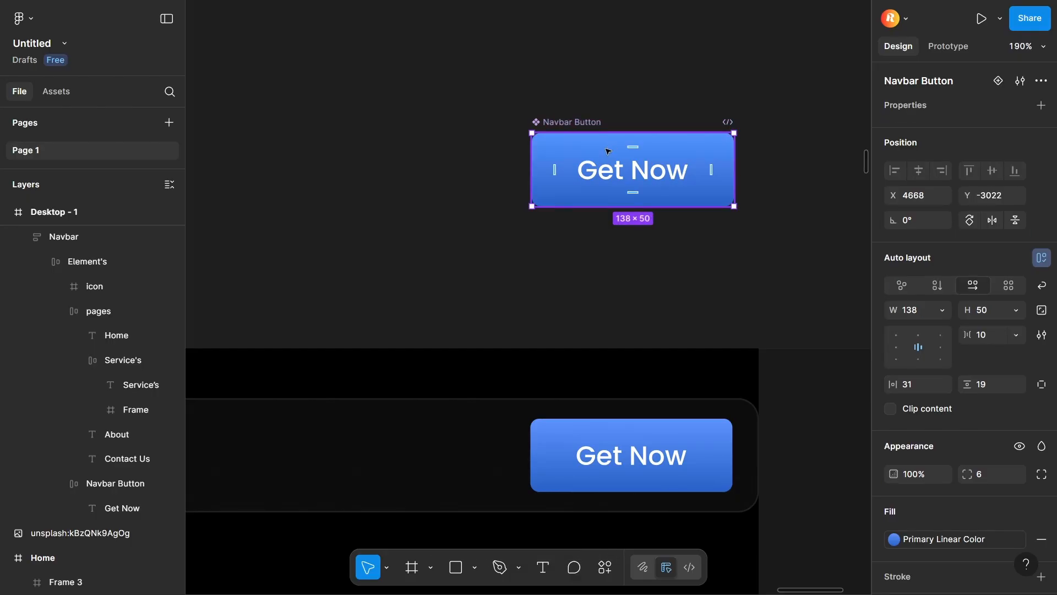
double_click(582, 121)
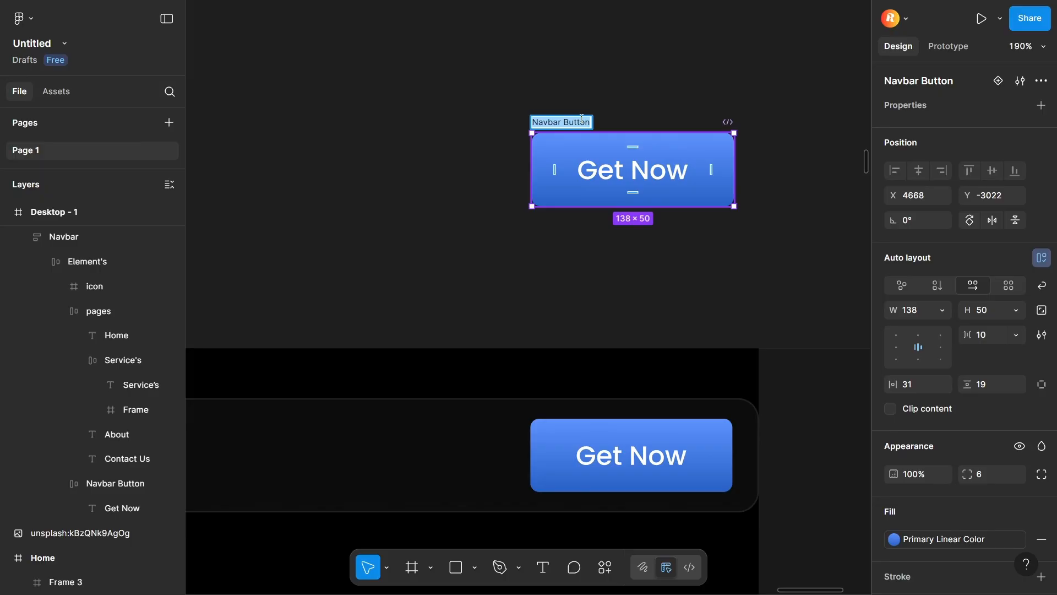
key(shift)
text(B)
- Replace the original Get Now button in the navbar with an instance of the Button component
click(460, 231)
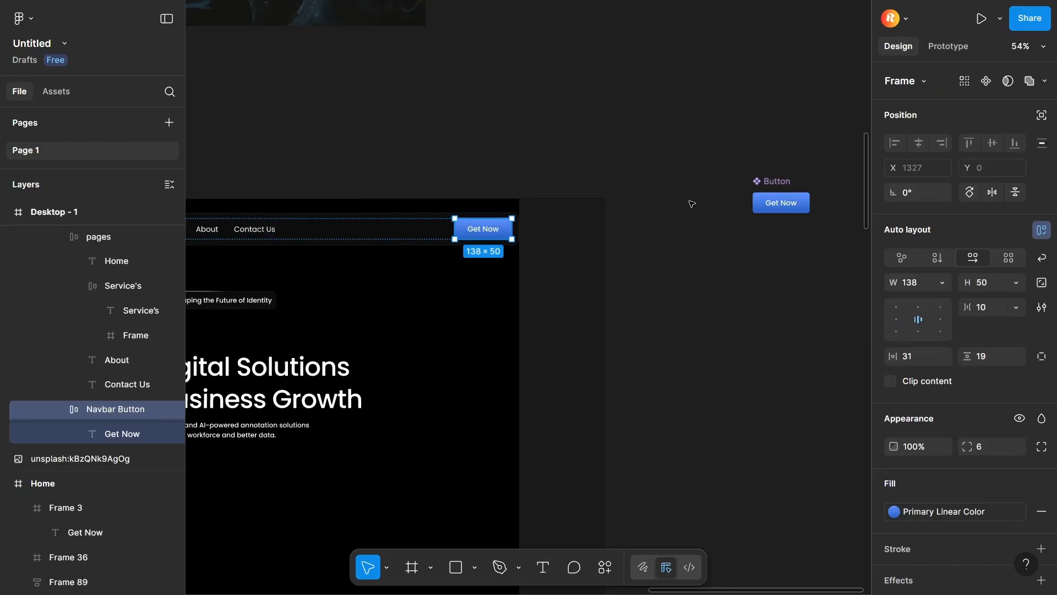
drag(775, 184, 418, 229)
key(BackSpace)
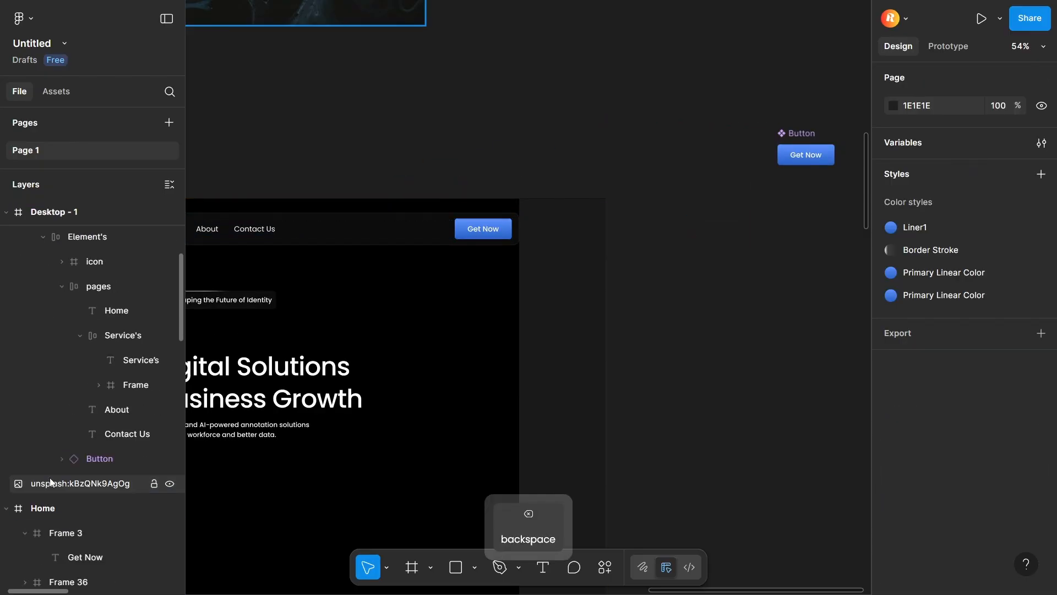
- Add a background blur effect of 2 to the Small Title badge
scroll(417, 305, down, 5)
key(space)
drag(417, 305, 548, 270)
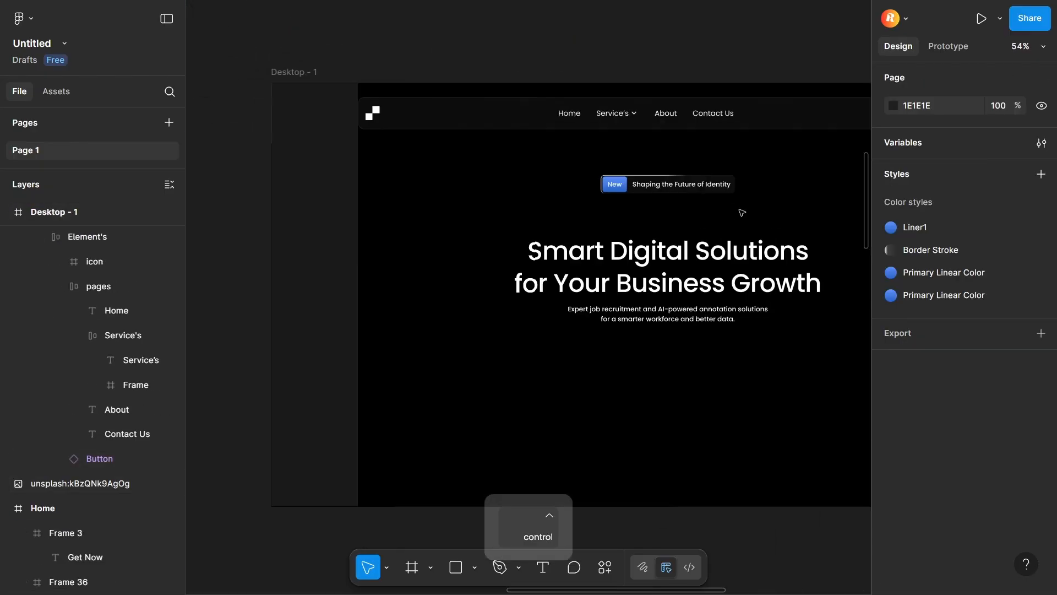
ctrl+click(716, 184)
click(462, 208)
drag(500, 207, 358, 225)
scroll(574, 194, up, 5)
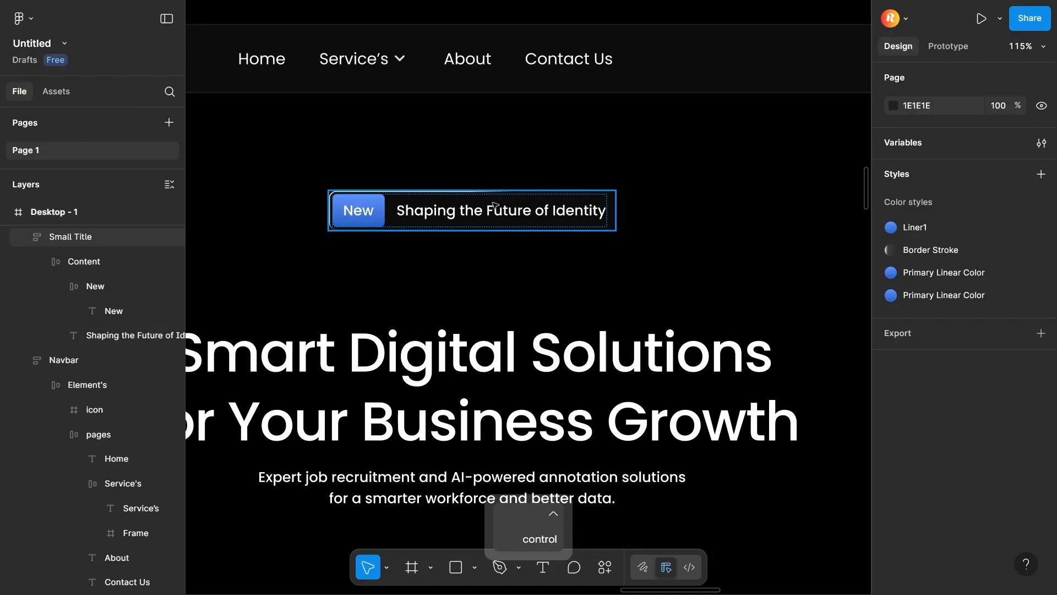
click(573, 211)
scroll(913, 479, down, 6)
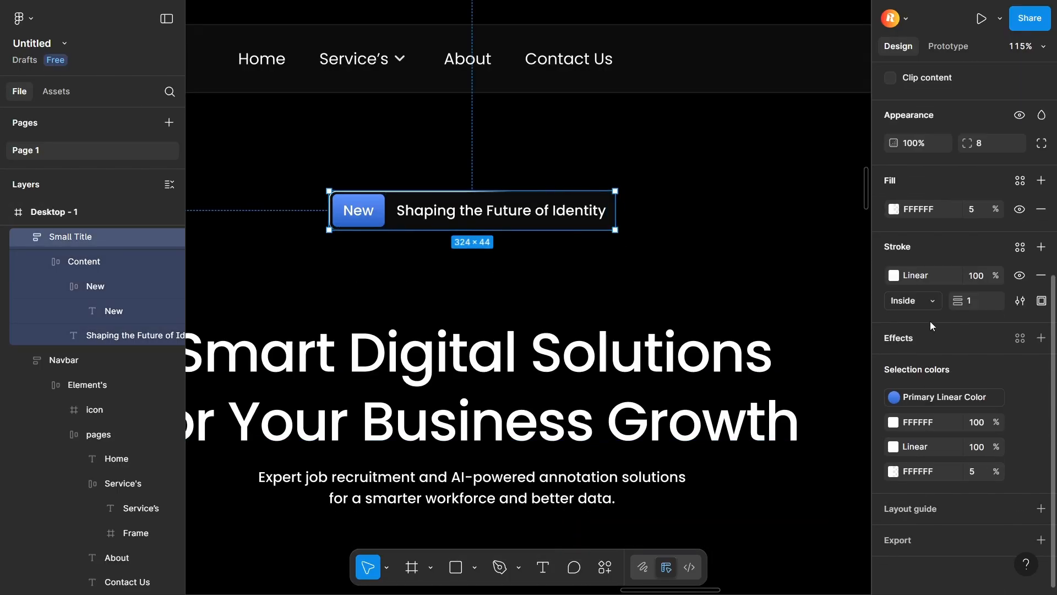
click(930, 342)
click(785, 371)
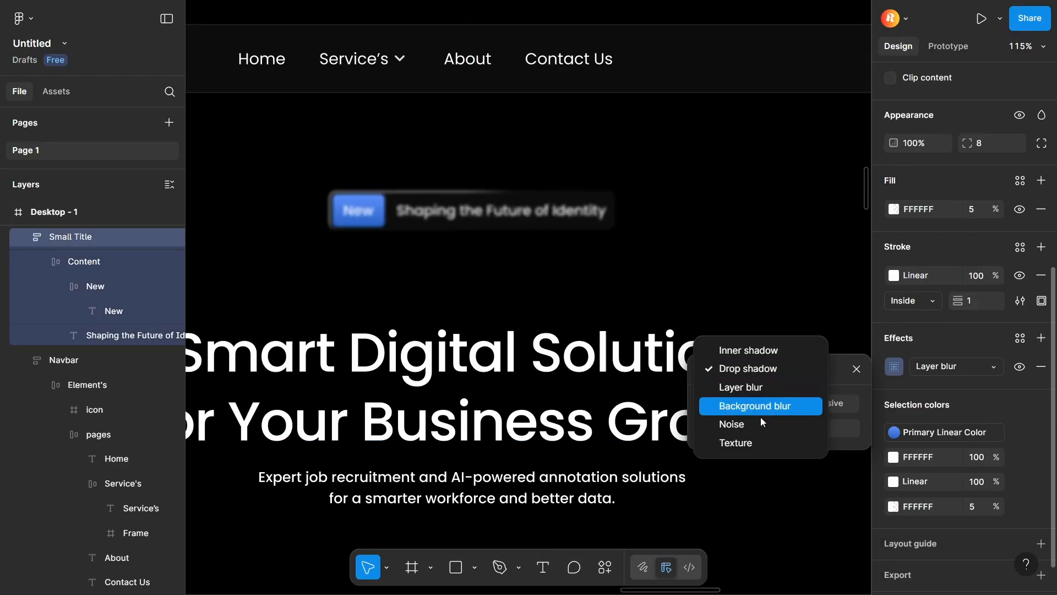
click(760, 405)
click(787, 429)
text(2)
key(Return)
key(Escape)
- Place an instance of the Button component below the paragraph in the hero section, left of centre
scroll(770, 201, down, 10)
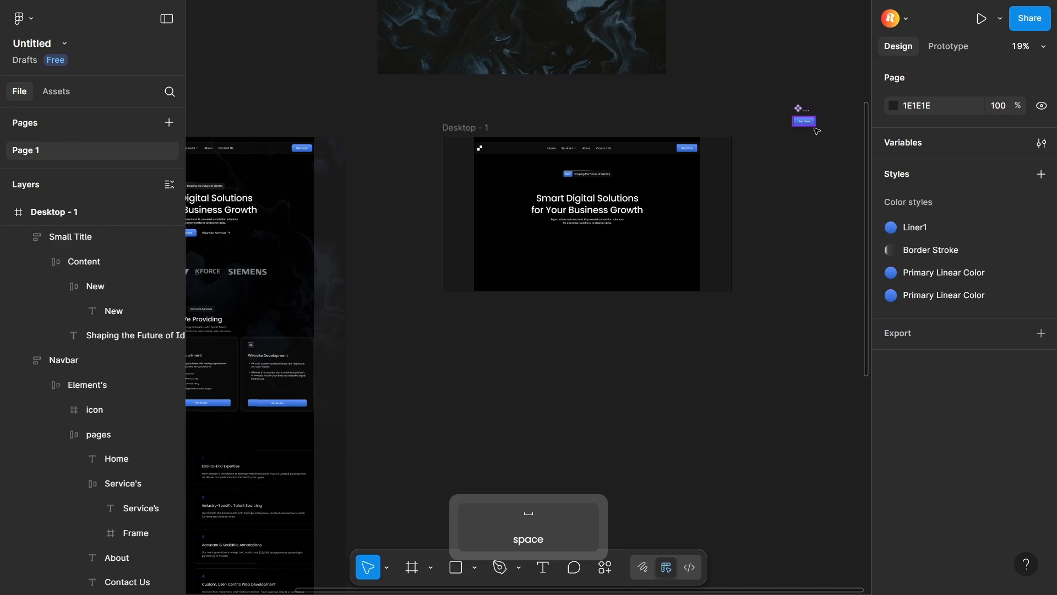
drag(817, 130, 585, 243)
scroll(585, 243, up, 5)
scroll(662, 222, down, 5)
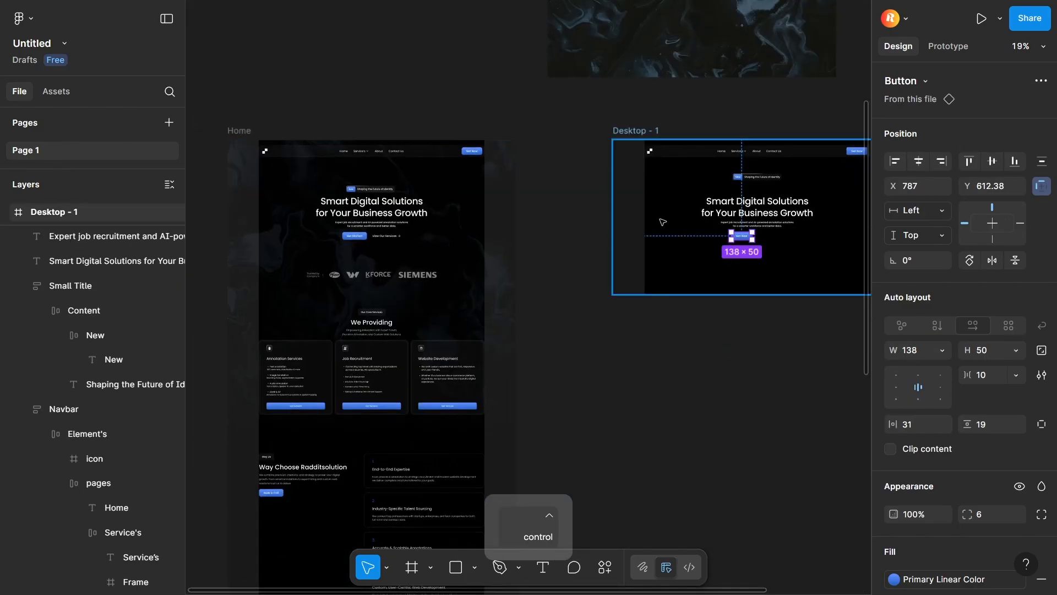
scroll(662, 222, up, 5)
scroll(696, 359, right, 3)
scroll(633, 331, up, 8)
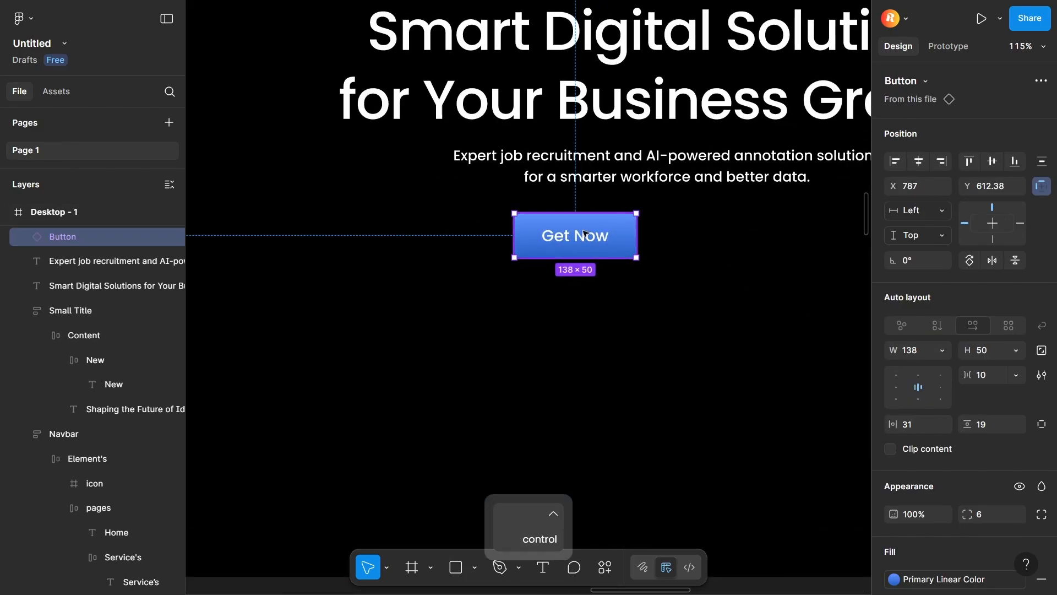
- Place a copy of the hero button's Get Now text beside the button, at about X 1003, Y 631
drag(585, 234, 465, 281)
scroll(574, 237, down, 2)
double_click(346, 282)
scroll(465, 281, up, 5)
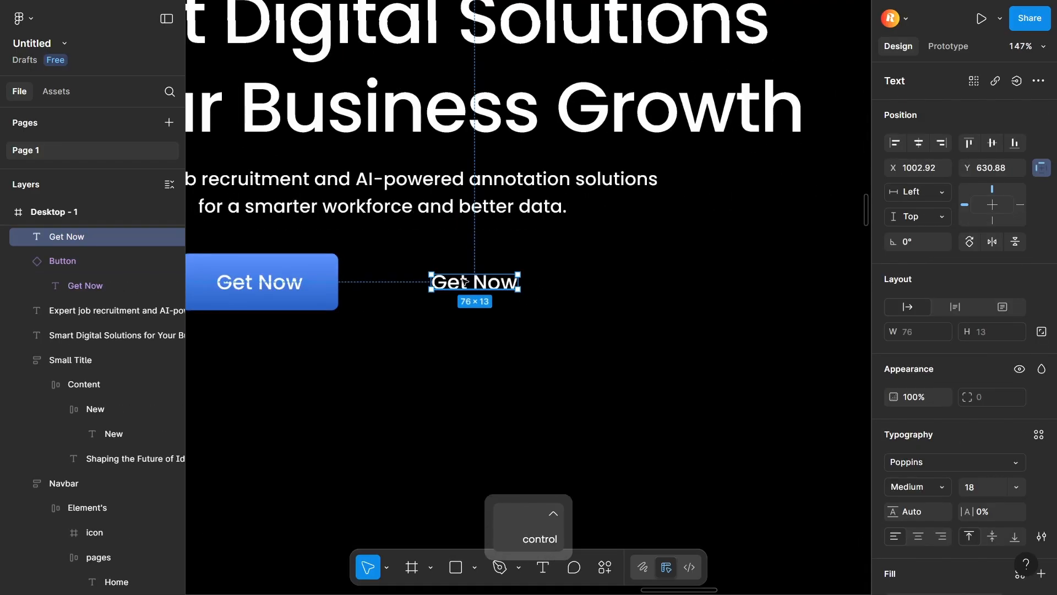
- Change the copied Get Now text to View Our Service’s, following the secondary link in the Home design
scroll(463, 282, down, 10)
drag(465, 377, 543, 366)
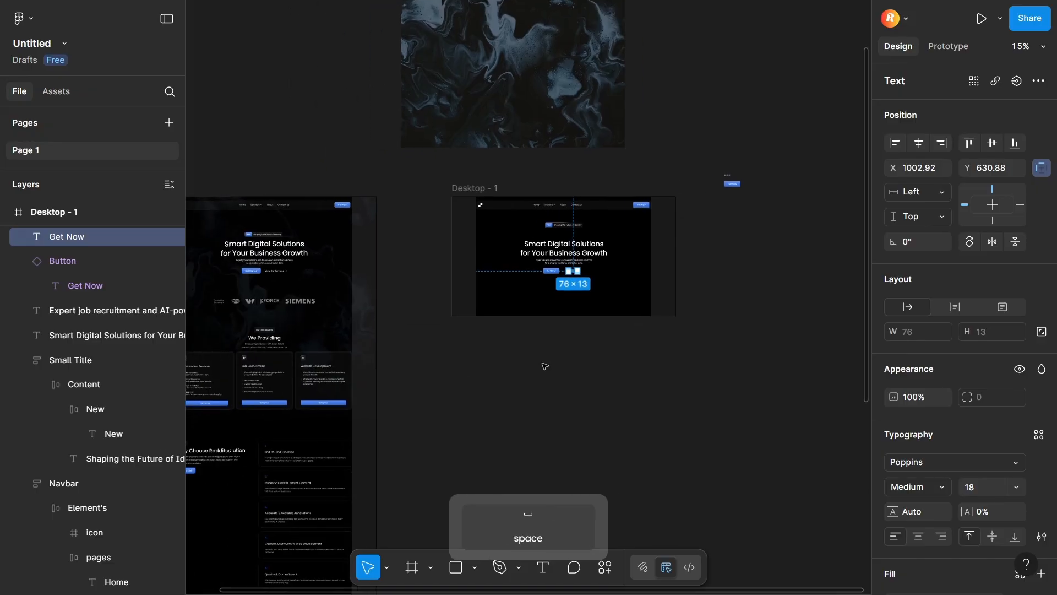
scroll(232, 279, up, 8)
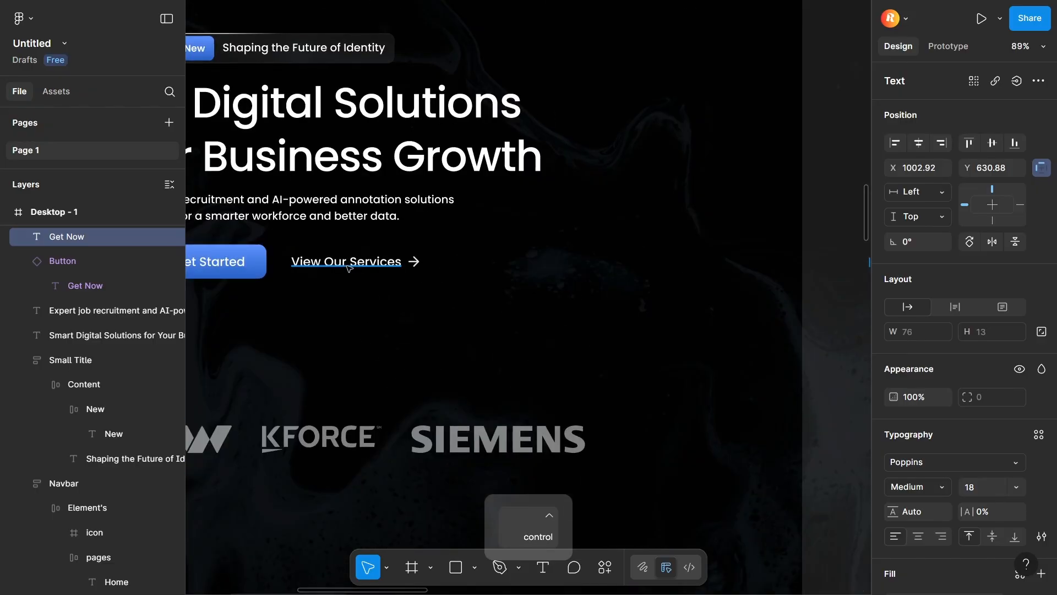
scroll(349, 268, down, 10)
scroll(573, 263, up, 10)
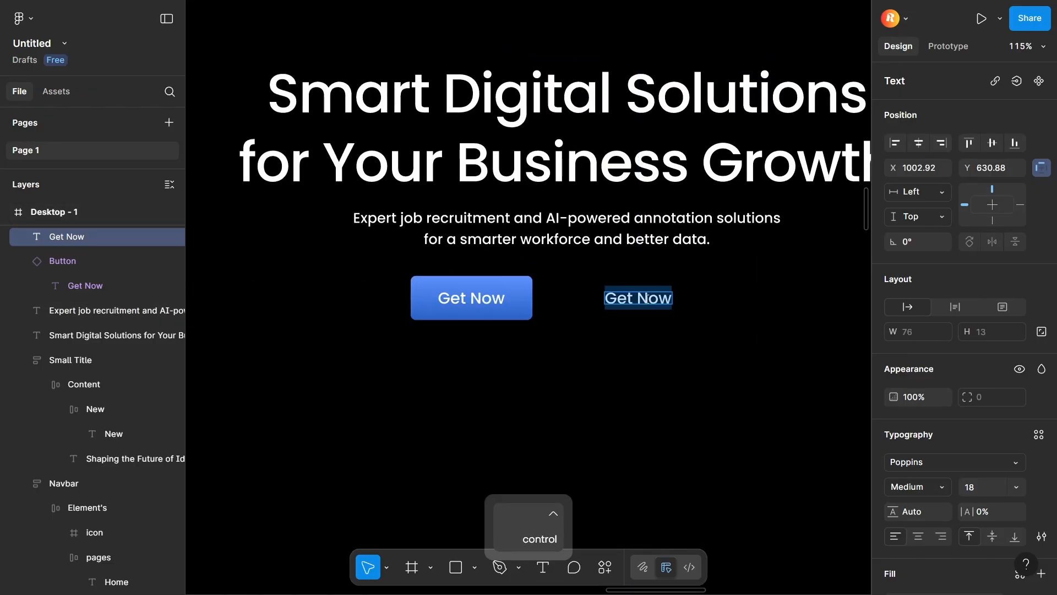
key(ctrl+v)
click(655, 333)
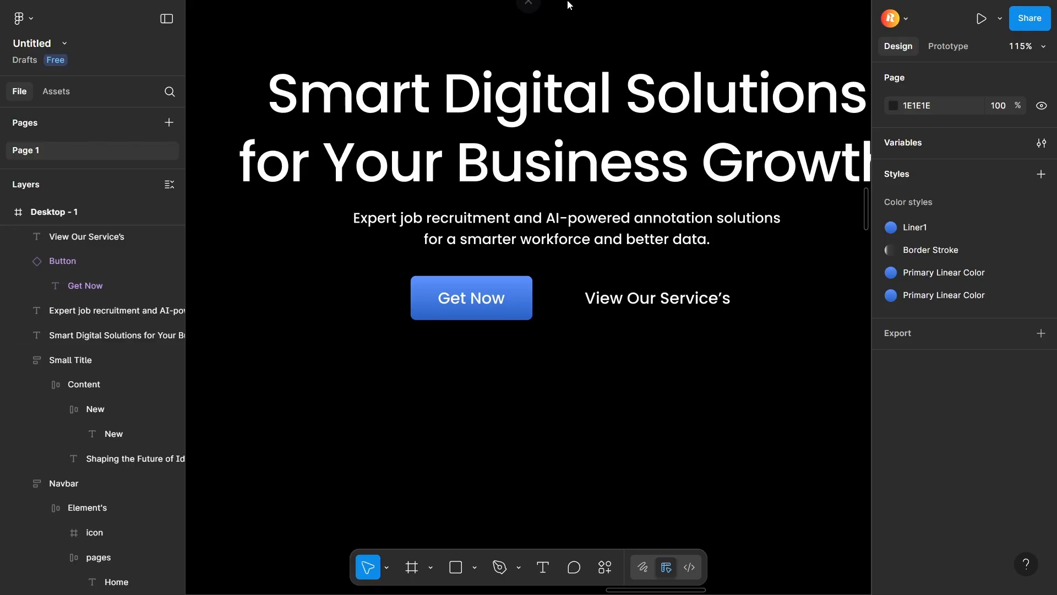
- Copy the 24 × 24 arrow icon from the Home design and place it after the View Our Service’s text
scroll(567, 243, down, 8)
key(space)
drag(293, 271, 375, 257)
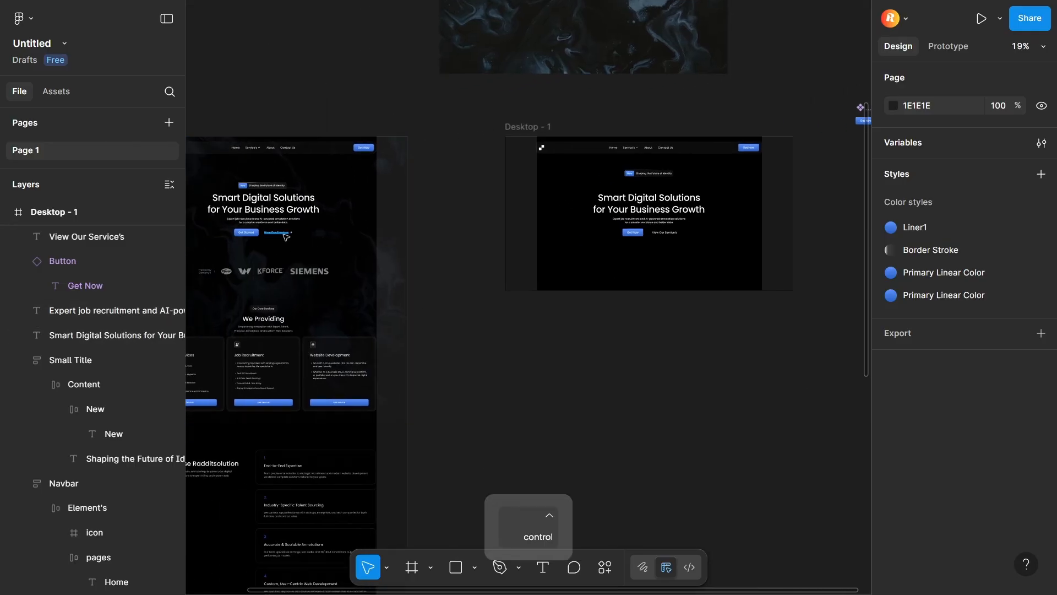
scroll(285, 237, up, 4)
double_click(303, 230)
drag(585, 203, 590, 204)
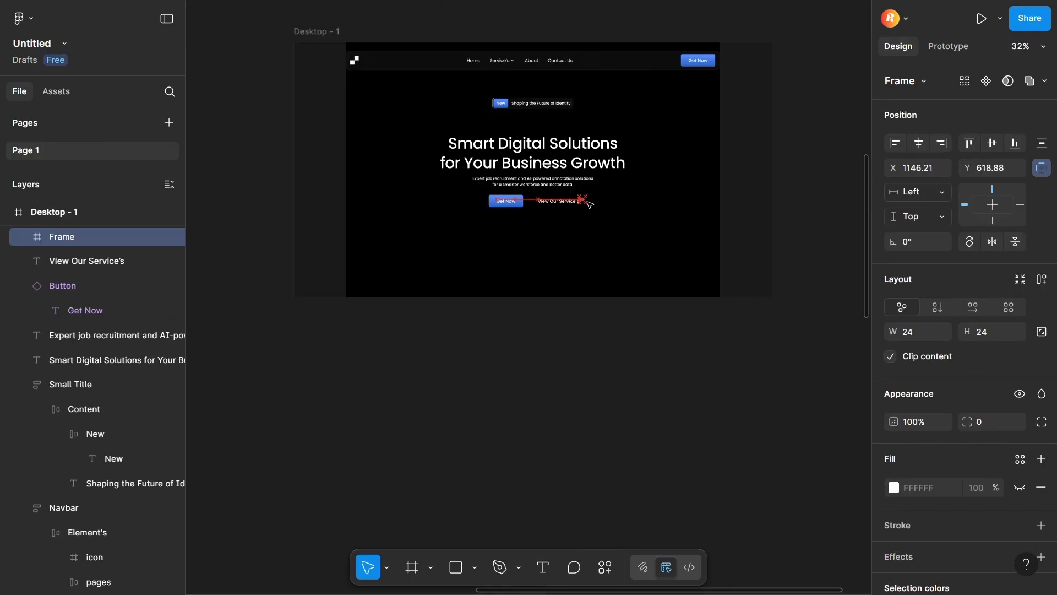
- Group the View Our Service’s text and arrow in an auto layout, and combine it with the Get Now button in a horizontal auto layout
scroll(590, 203, up, 4)
shift+click(417, 289)
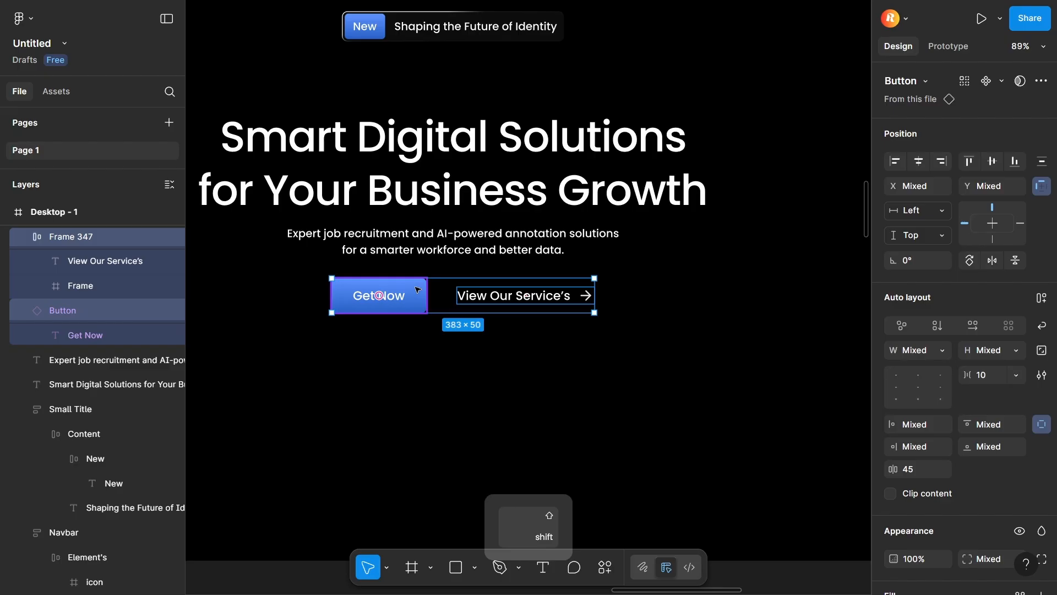
key(shift+a)
- Combine the badge, heading, paragraph and button row in one vertical auto layout
shift+click(453, 242)
shift+click(453, 165)
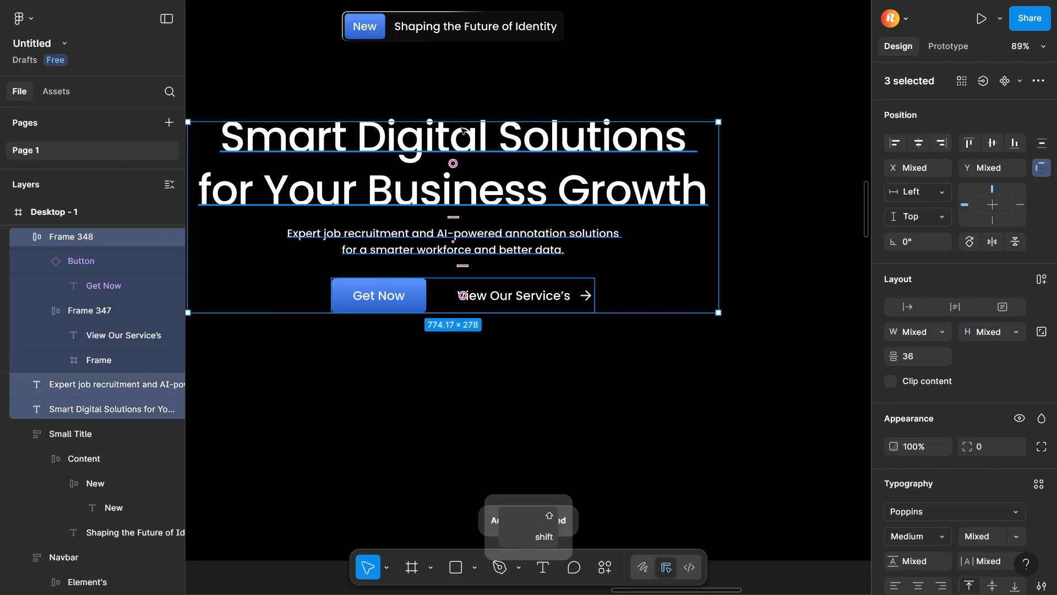
shift+click(438, 29)
key(shift+a)
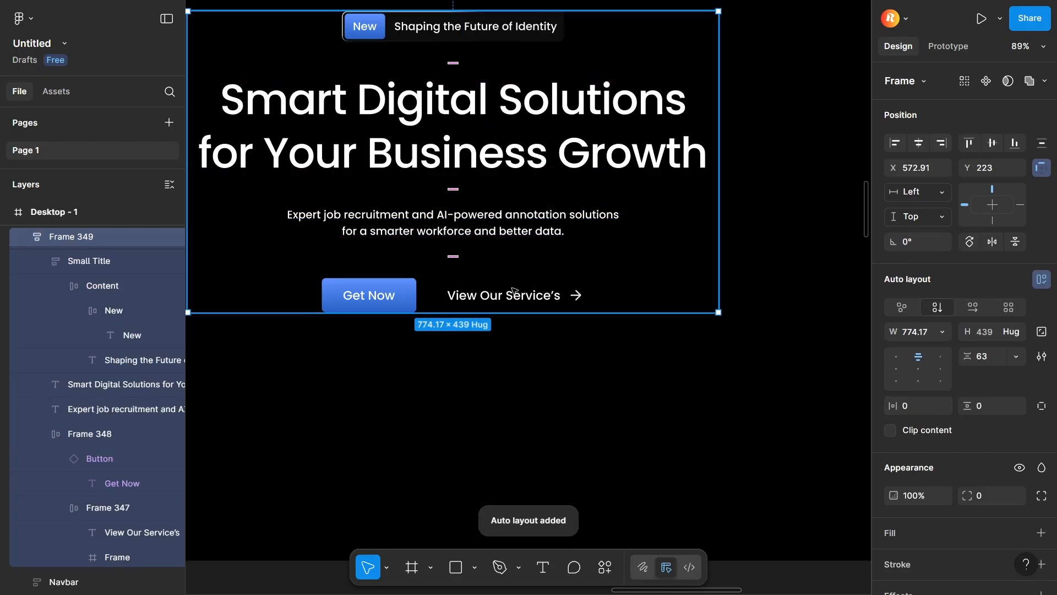
- Set the gap between the Get Now button and the View Our Service’s link to 22
click(442, 292)
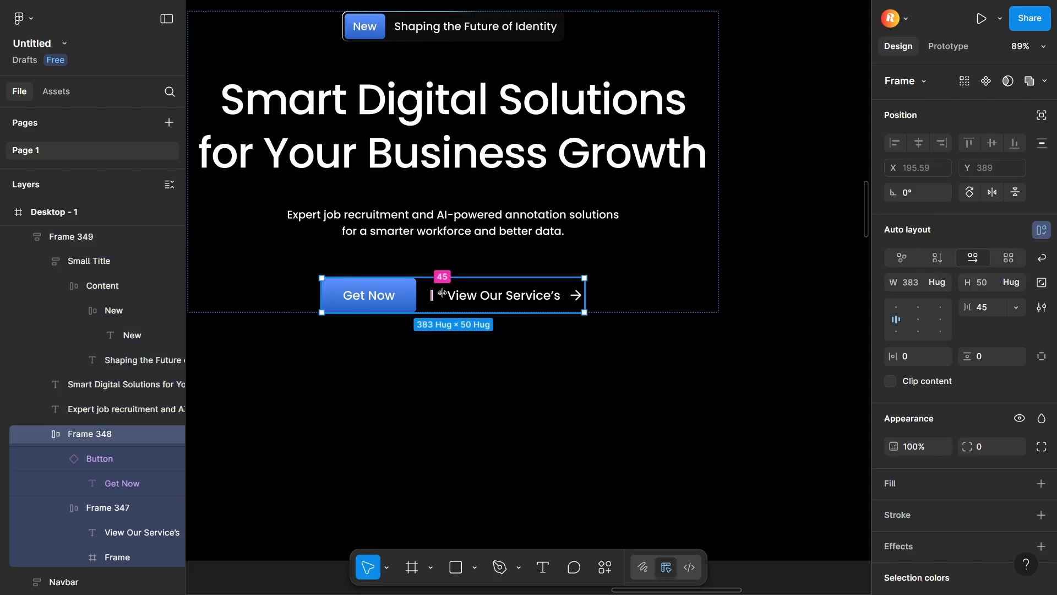
drag(445, 302, 429, 297)
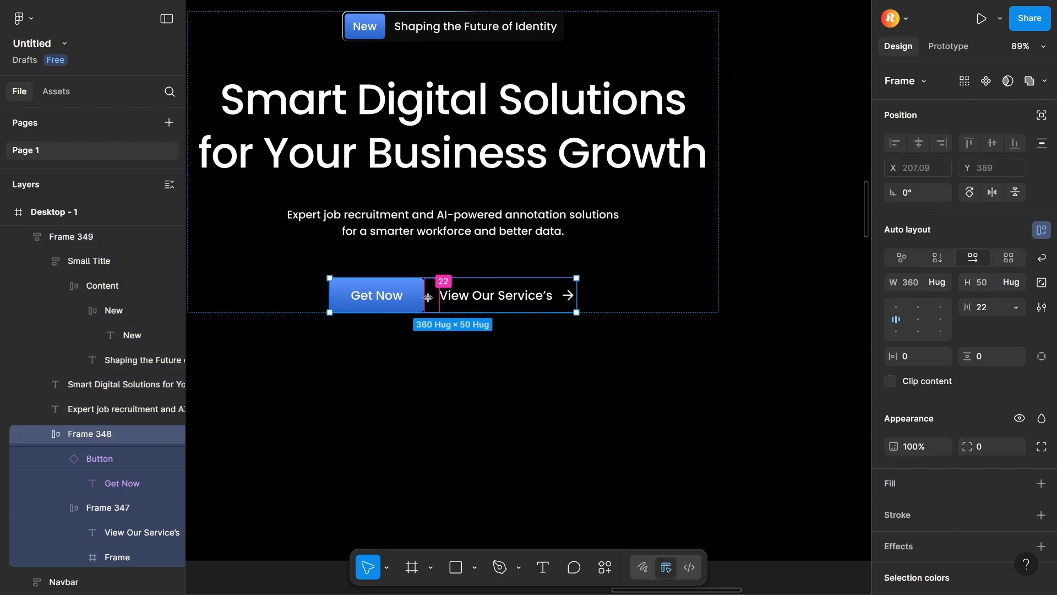
click(456, 328)
- Set the vertical gap between the badge, heading, paragraph and button row to 32
scroll(473, 364, up, 3)
click(483, 428)
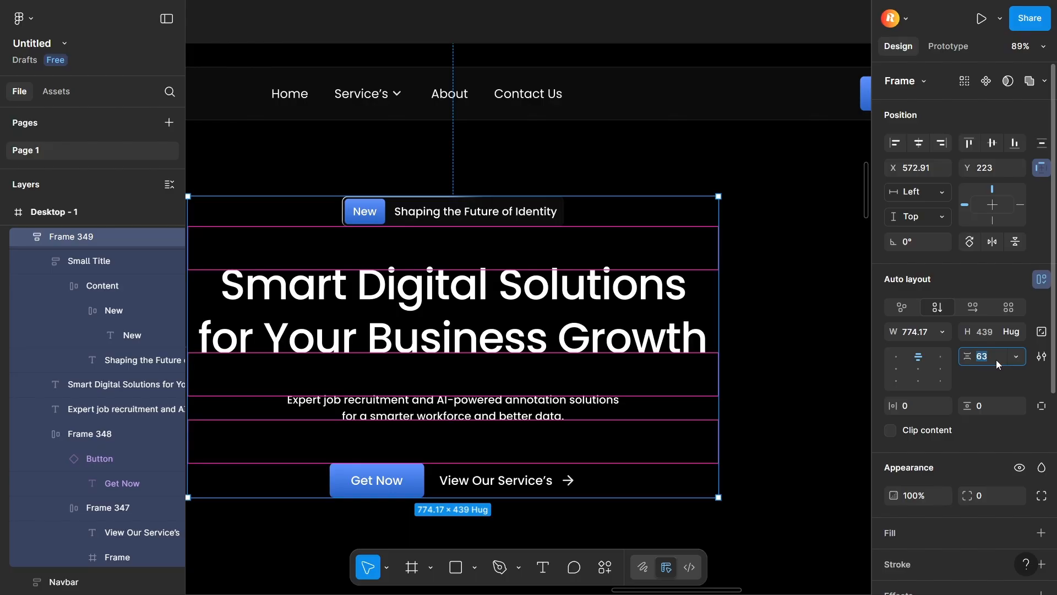
text(32)
key(Return)
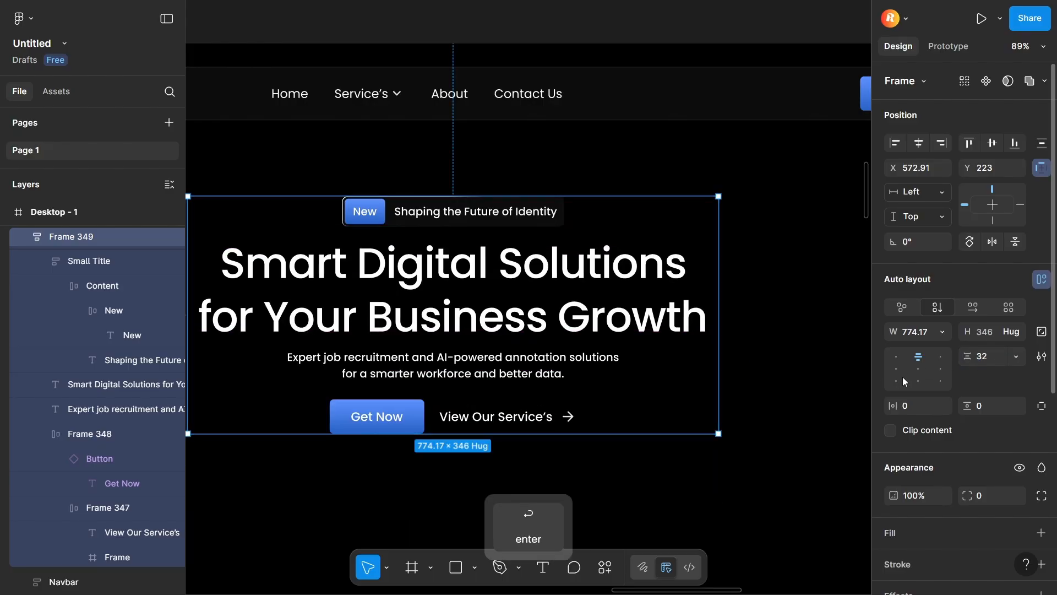
ctrl+scroll(581, 347, down, 5)
click(708, 402)
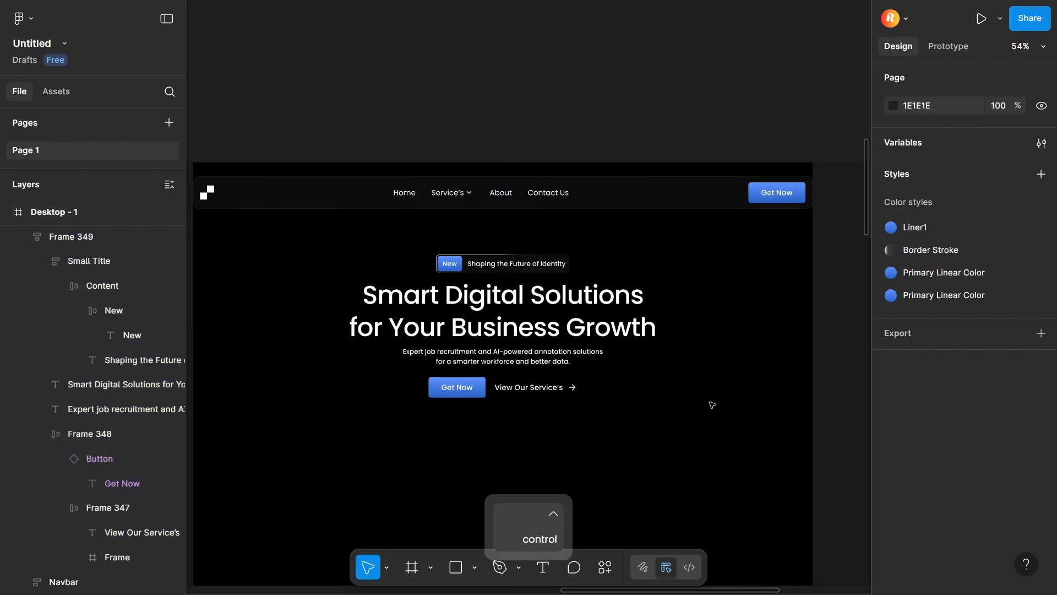
- Reduce the line height of the Smart Digital Solutions for Your Business Growth heading to 70
click(582, 326)
click(582, 326)
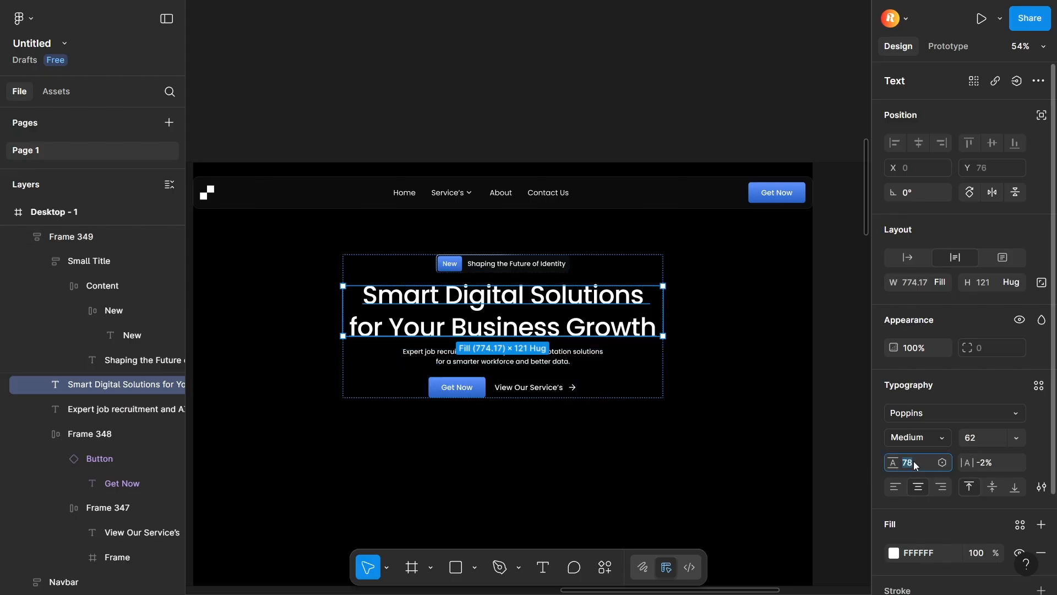
key(Down)
key(Down)
key(Down)
key(Down)
key(Down)
key(Down)
key(Down)
key(Down)
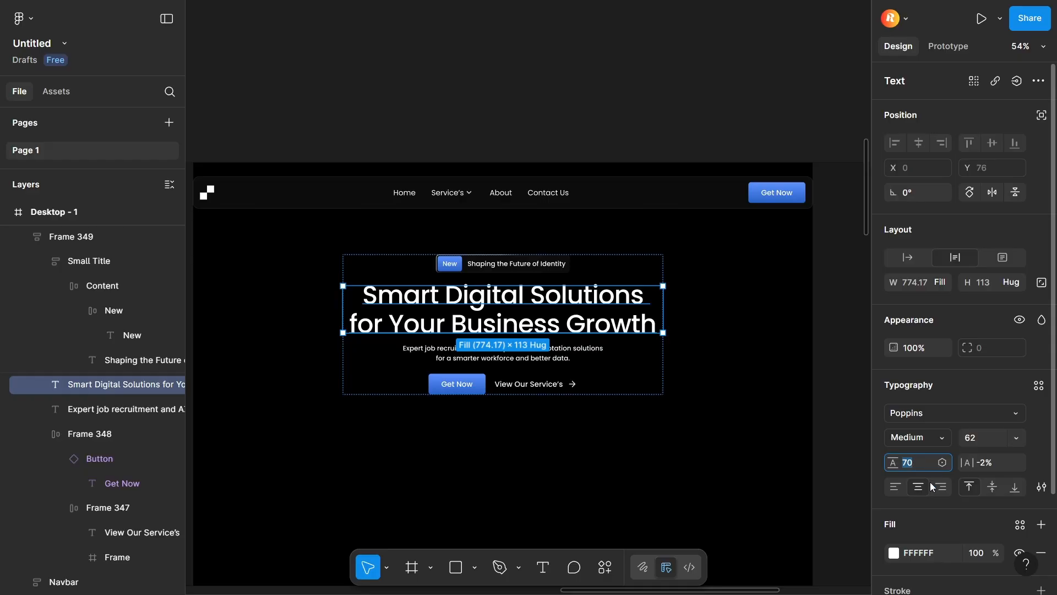
- Center the hero content block vertically in the Desktop - 1 frame
click(617, 384)
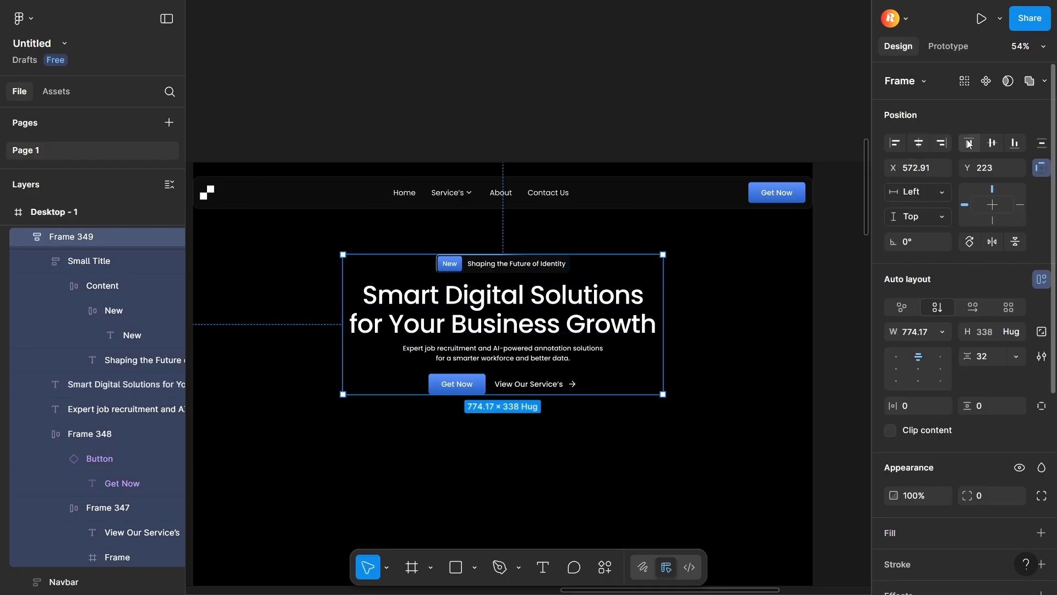
click(990, 141)
click(663, 159)
- Copy the Trusted by text, divider and company logos from the Home design into the Desktop - 1 frame below the hero buttons
scroll(483, 300, down, 5)
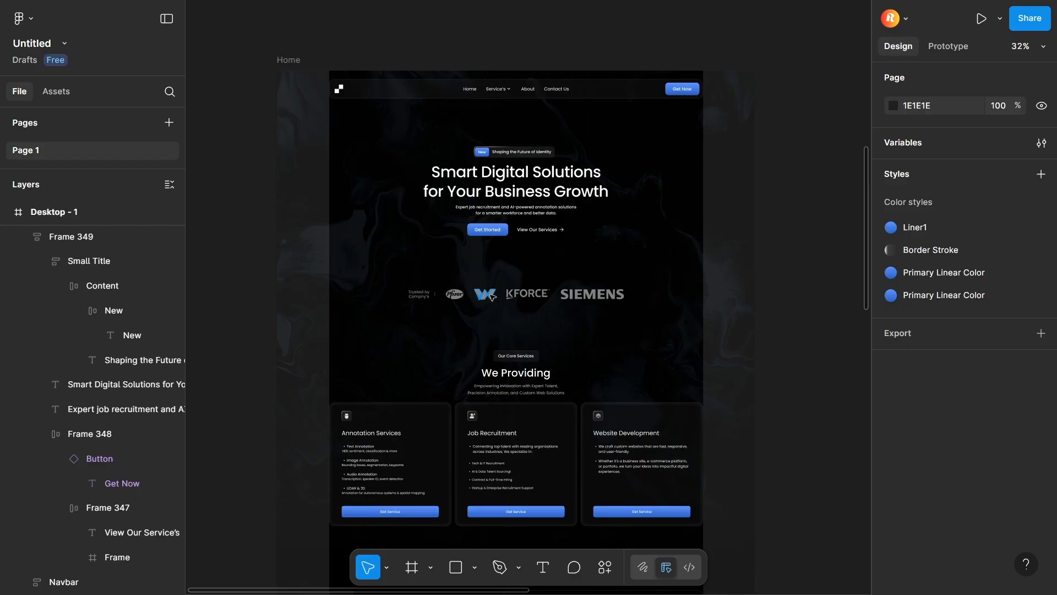
click(431, 299)
shift+click(455, 295)
shift+click(484, 294)
shift+click(527, 293)
key(Escape)
drag(798, 341, 378, 422)
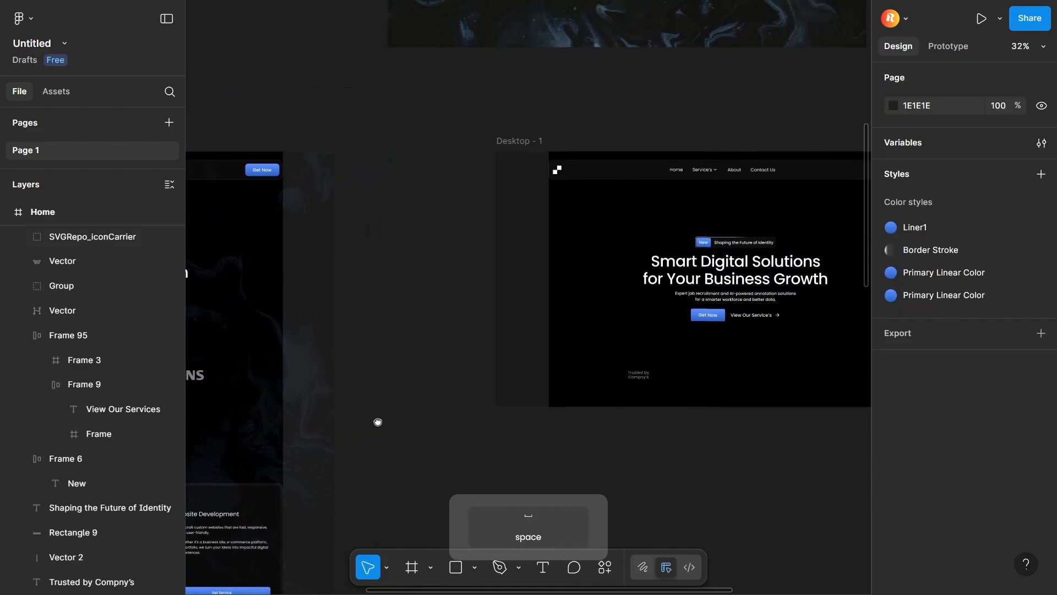
scroll(609, 418, right, 2)
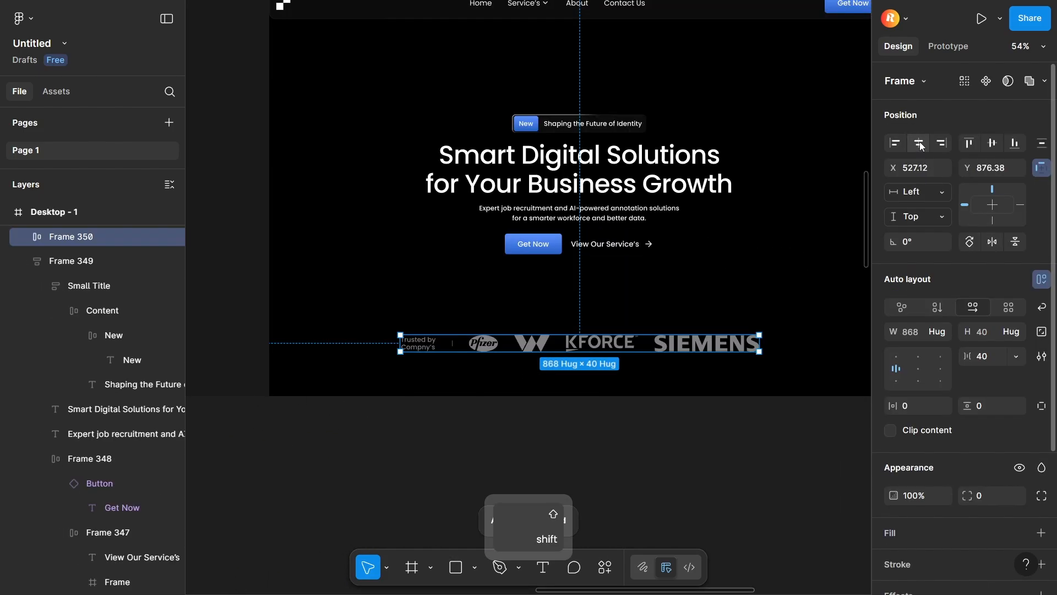
- Wrap the Trusted by text and logos in a horizontal auto layout and center the row horizontally in the frame
key(shift+a)
key(Escape)
drag(746, 283, 742, 295)
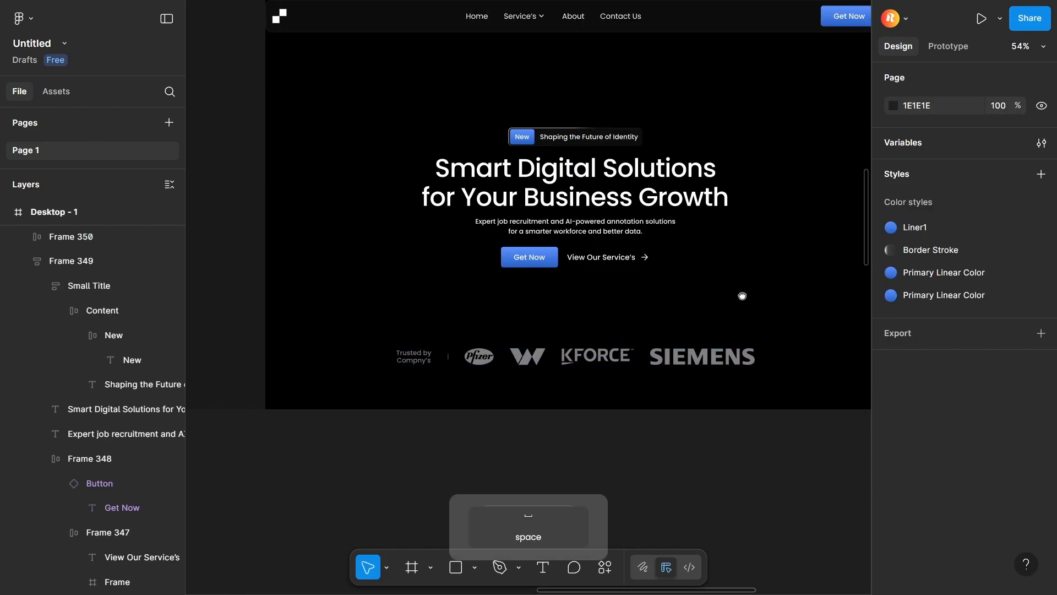
- Try to resize the Desktop - 1 frame's height and undo the change
scroll(742, 296, down, 5)
scroll(686, 378, down, 5)
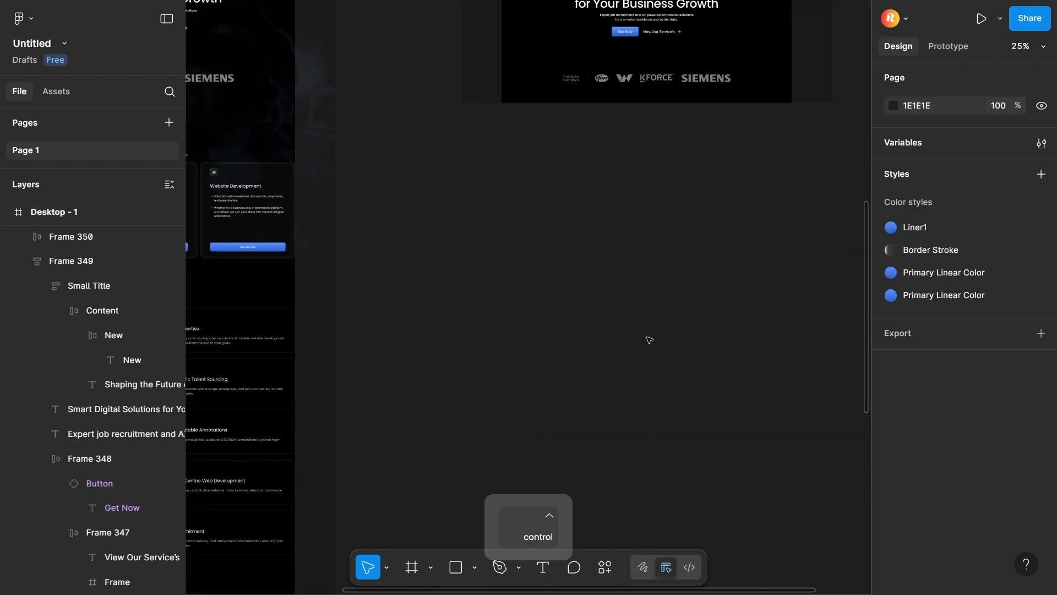
scroll(650, 339, down, 3)
scroll(710, 307, up, 1)
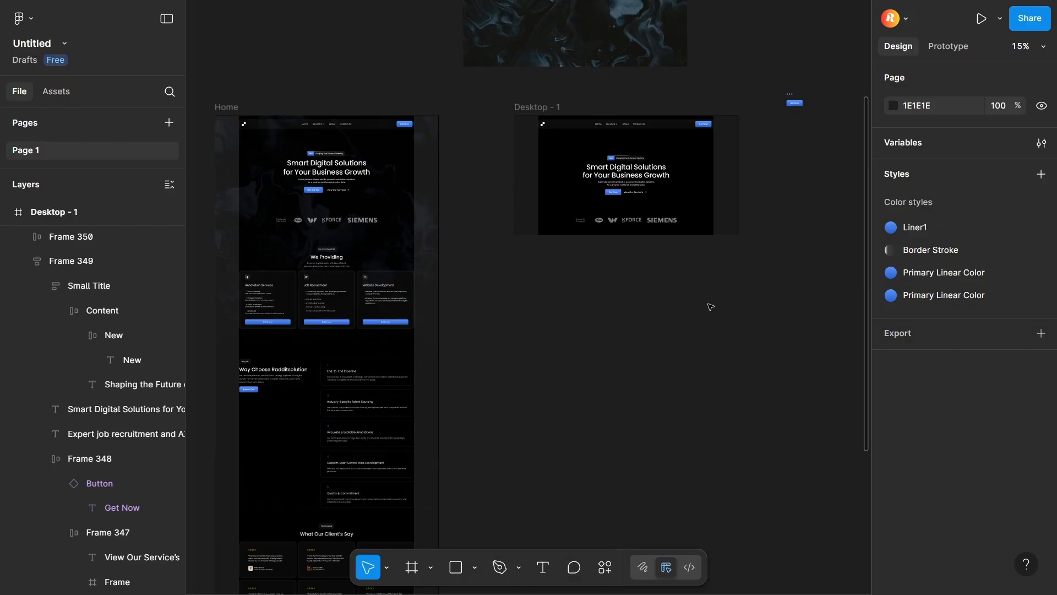
click(557, 109)
scroll(560, 112, down, 5)
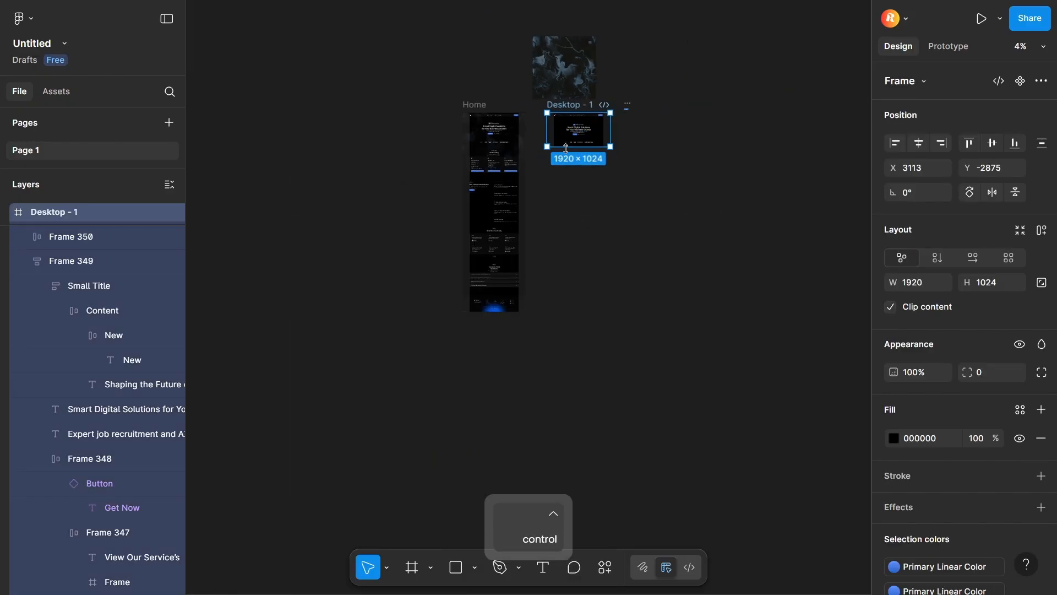
mouse_move(570, 146)
mouse_down()
mouse_move(573, 170)
mouse_move(577, 130)
mouse_up()
key(ctrl+z)
- Set the constraints of the navbar, hero content and logo row to Top and Left
click(608, 179)
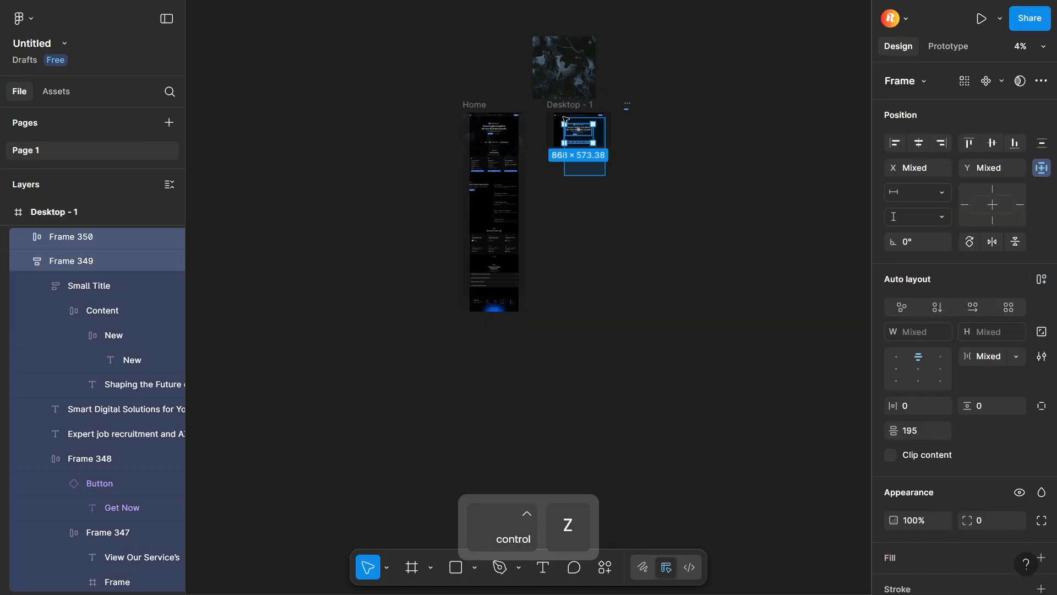
click(995, 190)
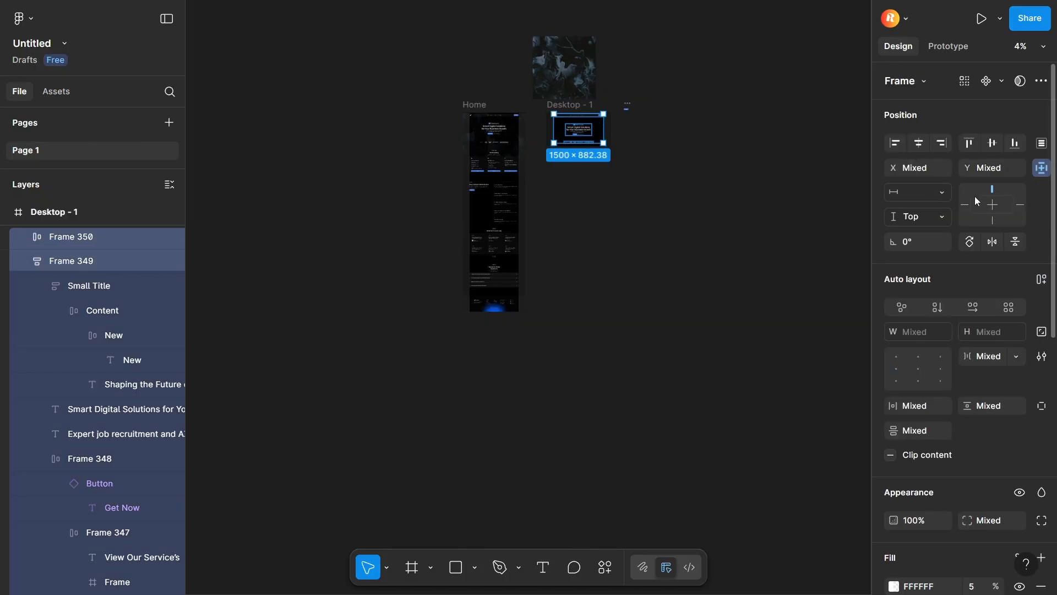
click(965, 204)
- Extend the Desktop - 1 frame downward to a height of 6039, roughly matching the Home design
click(571, 105)
drag(575, 147, 564, 309)
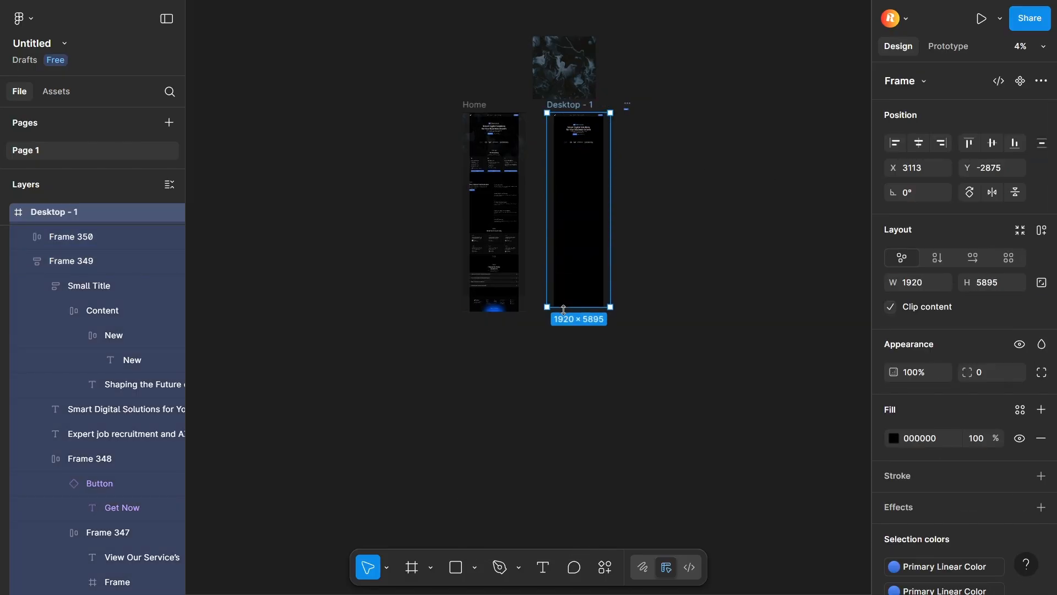
click(642, 286)
- Copy the Our Core Services text from the Home design and paste it below the logo row in Desktop - 1
scroll(558, 118, up, 5)
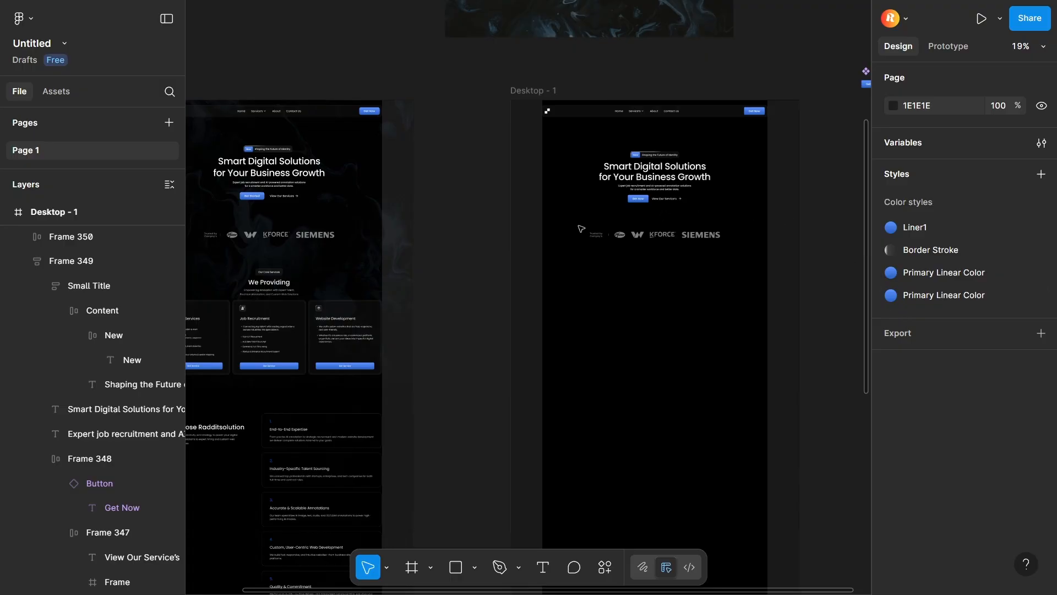
scroll(264, 261, up, 7)
drag(268, 293, 314, 202)
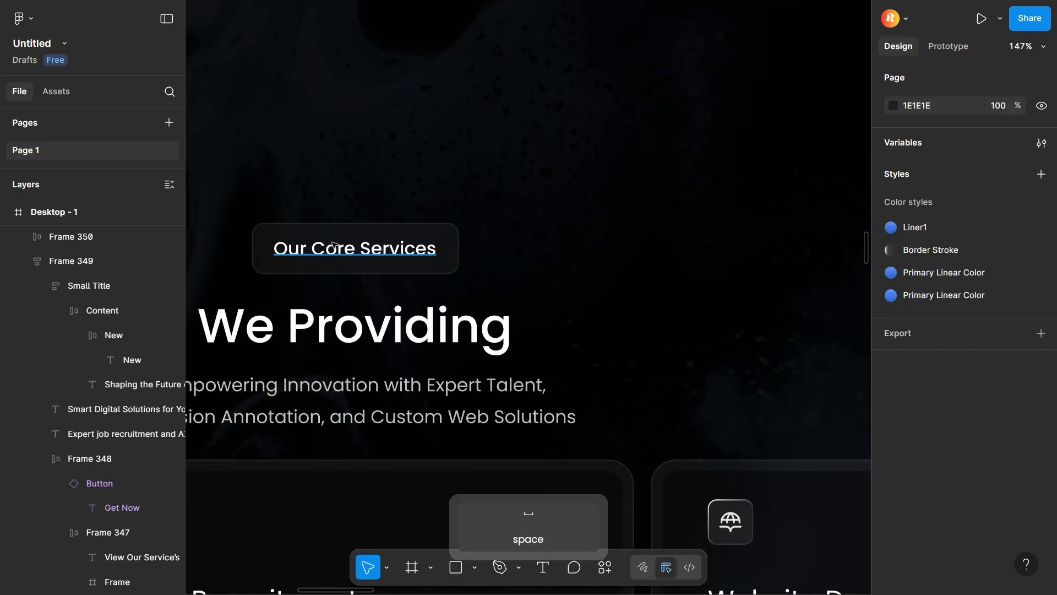
click(334, 246)
key(ctrl+c)
key(ctrl+v)
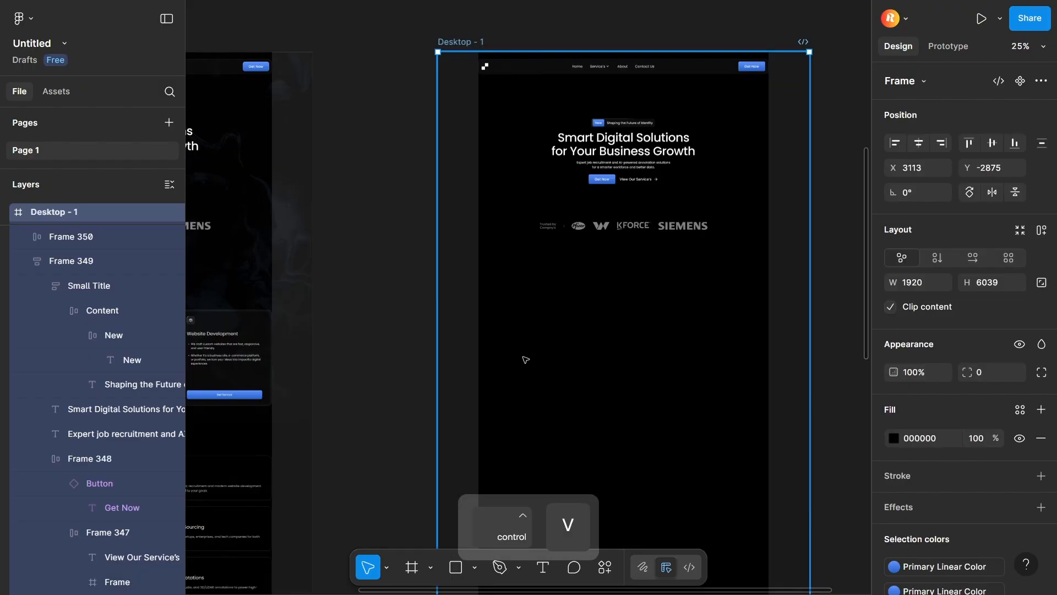
scroll(595, 298, up, 1)
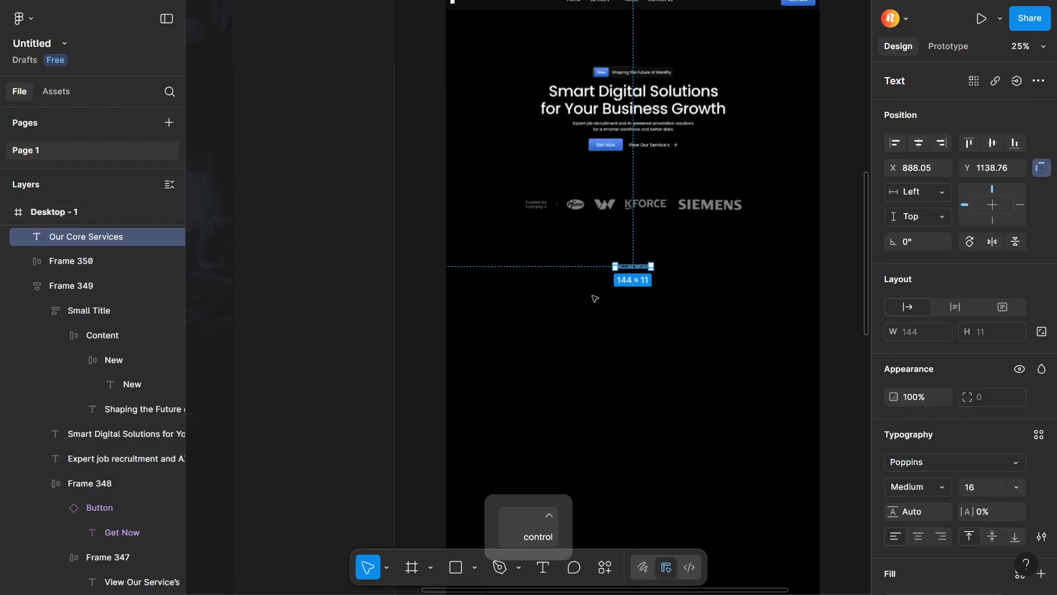
- Wrap the Our Core Services text in an auto layout with 16 horizontal and 18 vertical padding
scroll(606, 289, up, 5)
drag(727, 328, 677, 359)
key(shift+a)
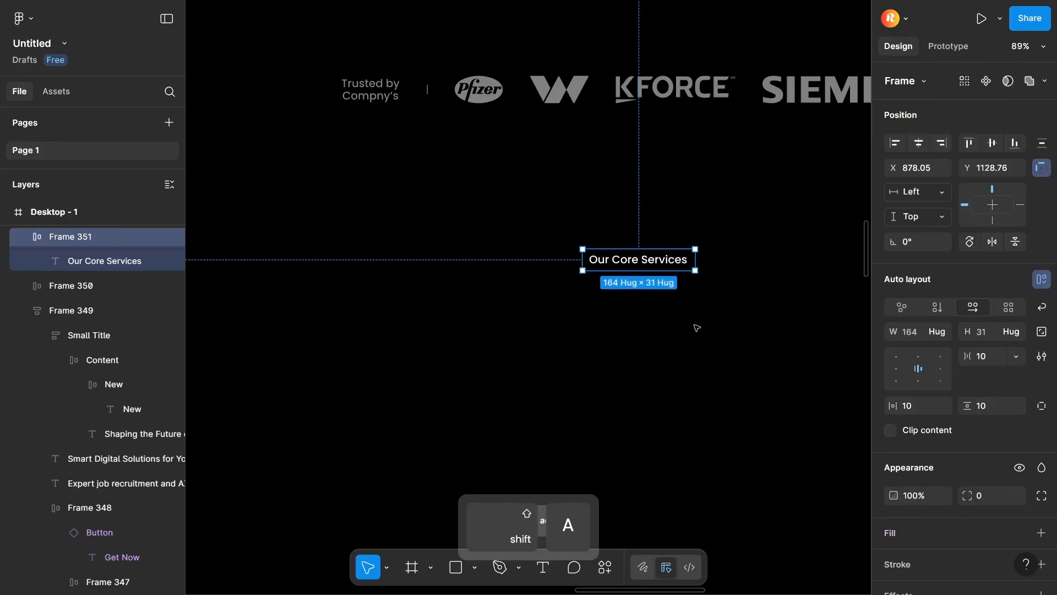
mouse_move(968, 406)
mouse_down()
mouse_move(982, 406)
mouse_move(971, 408)
mouse_up()
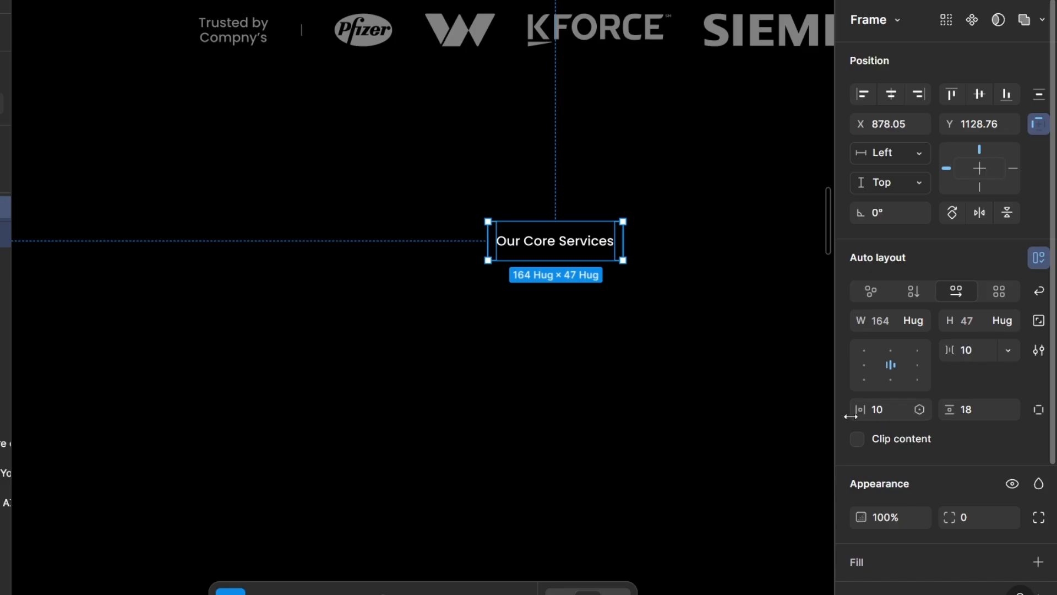
drag(857, 409, 870, 409)
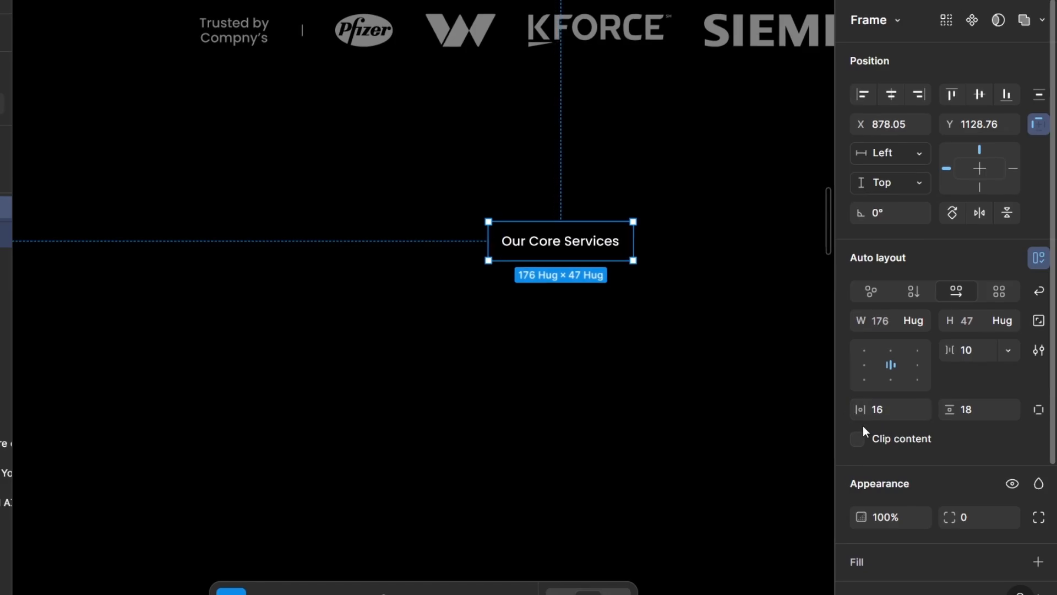
click(598, 380)
- Give the Our Core Services badge an FFFFFF fill at 5% opacity
click(593, 246)
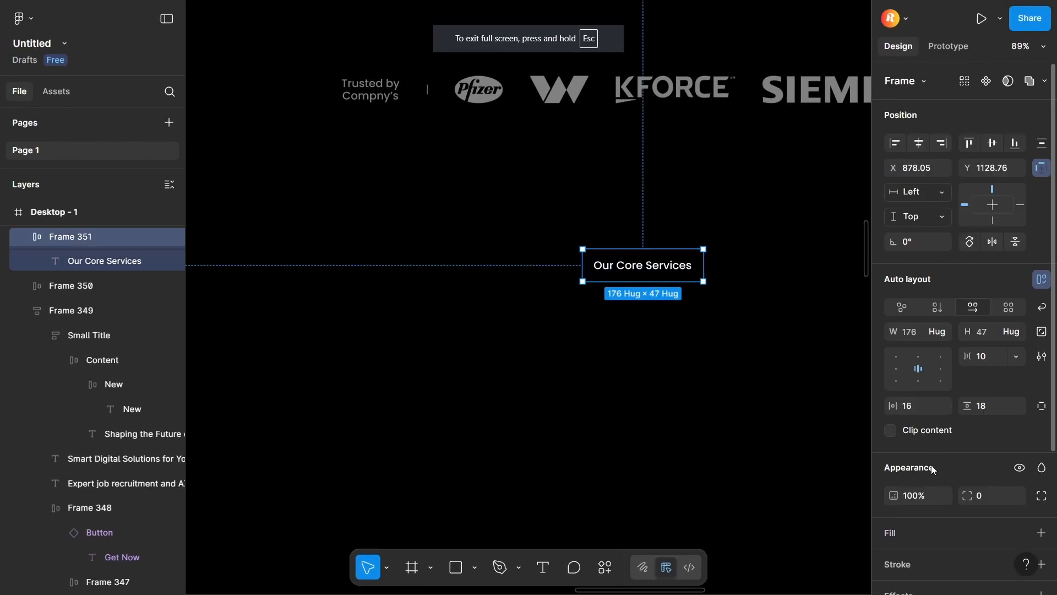
scroll(931, 468, down, 2)
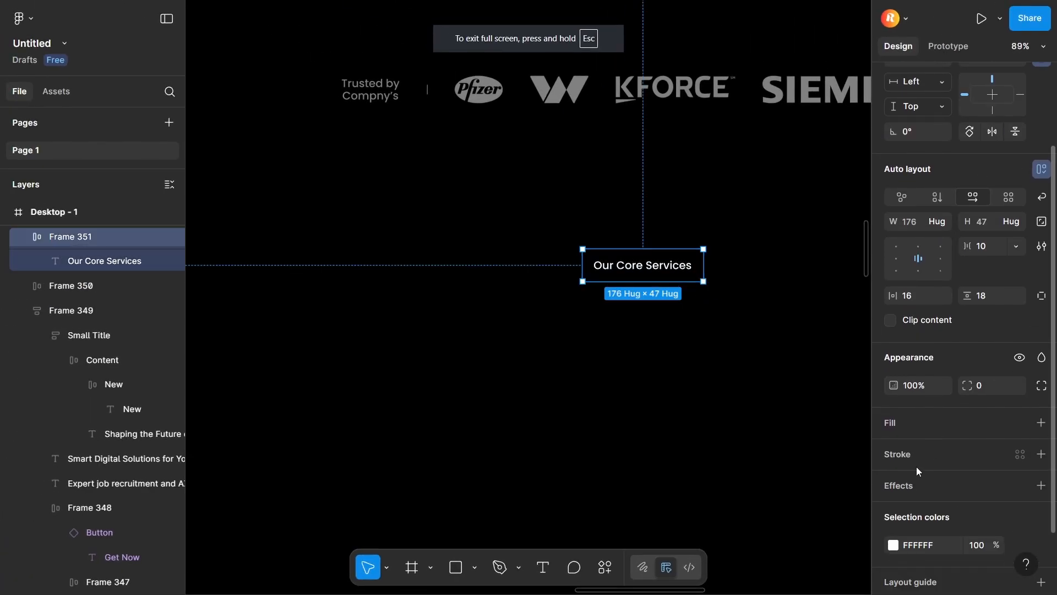
click(905, 424)
click(829, 464)
text(5)
key(Return)
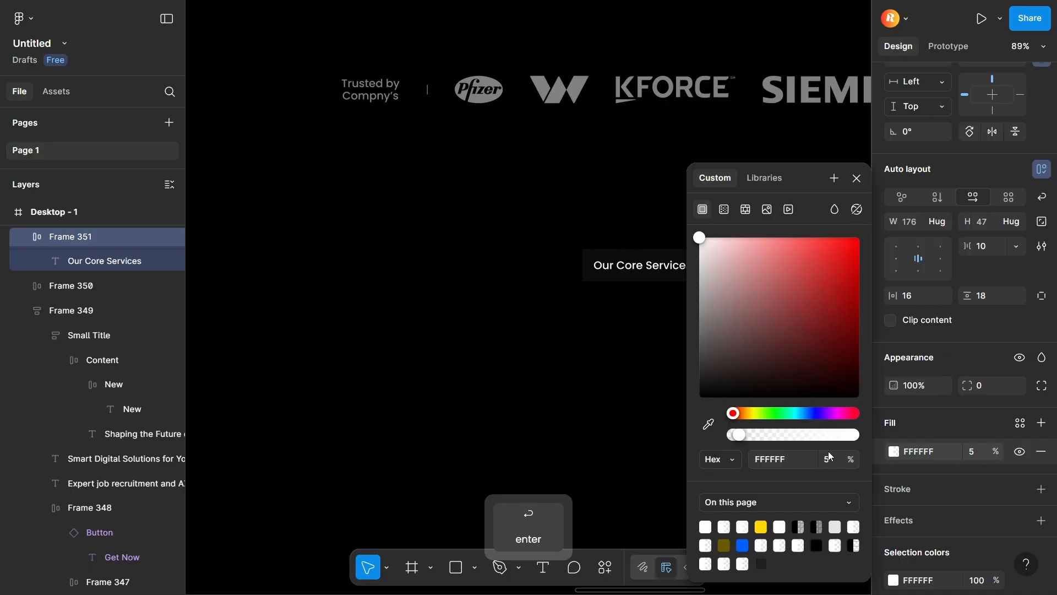
click(834, 464)
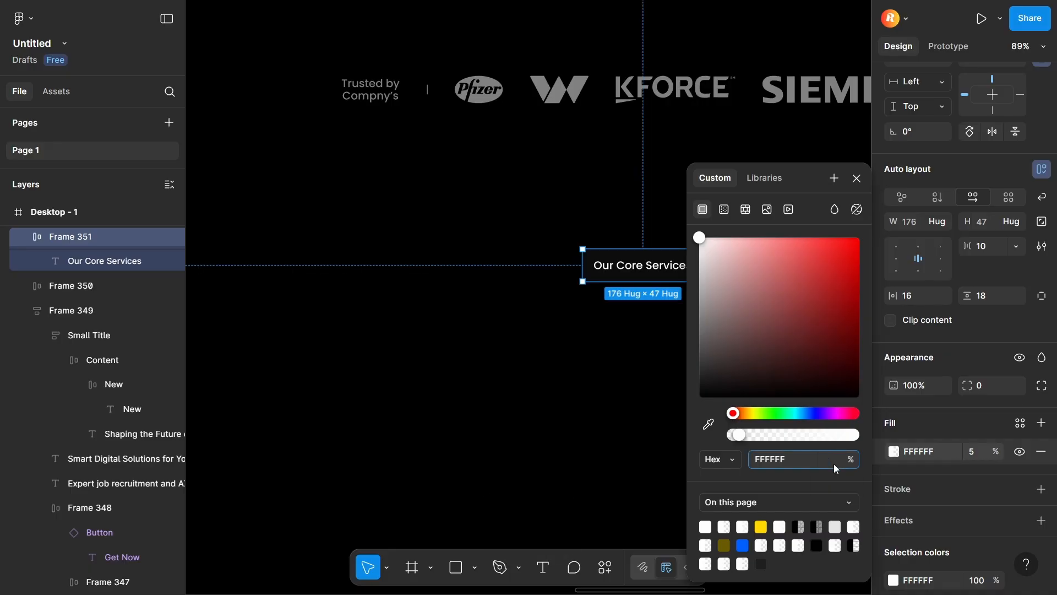
key(Return)
click(588, 406)
key(space)
drag(732, 338, 586, 376)
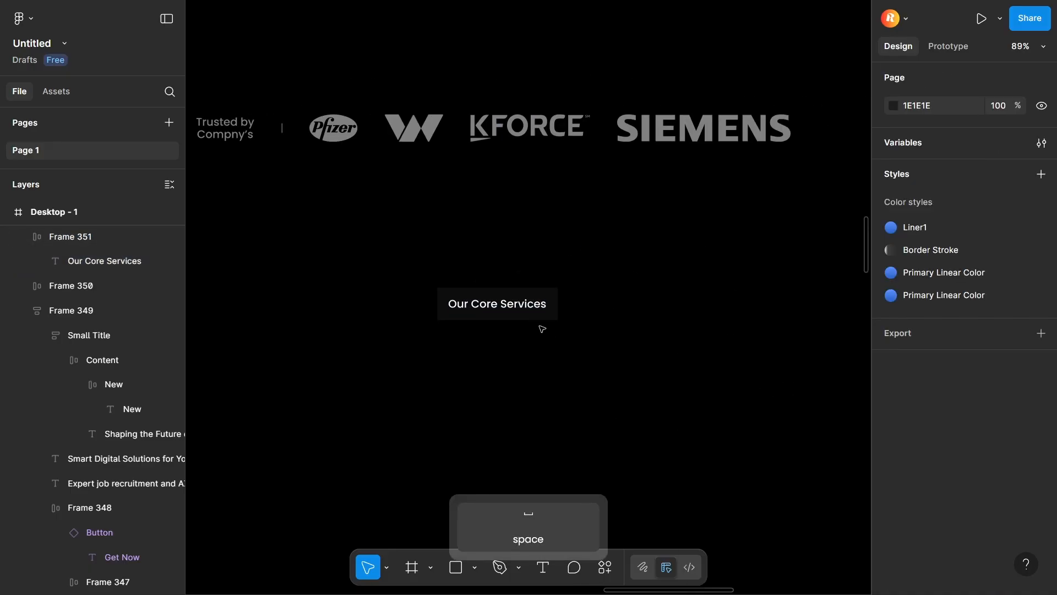
- Add a 1 px inside stroke in FFFFFF at 8% opacity to the Our Core Services badge
click(500, 295)
scroll(918, 468, down, 2)
click(898, 489)
click(894, 517)
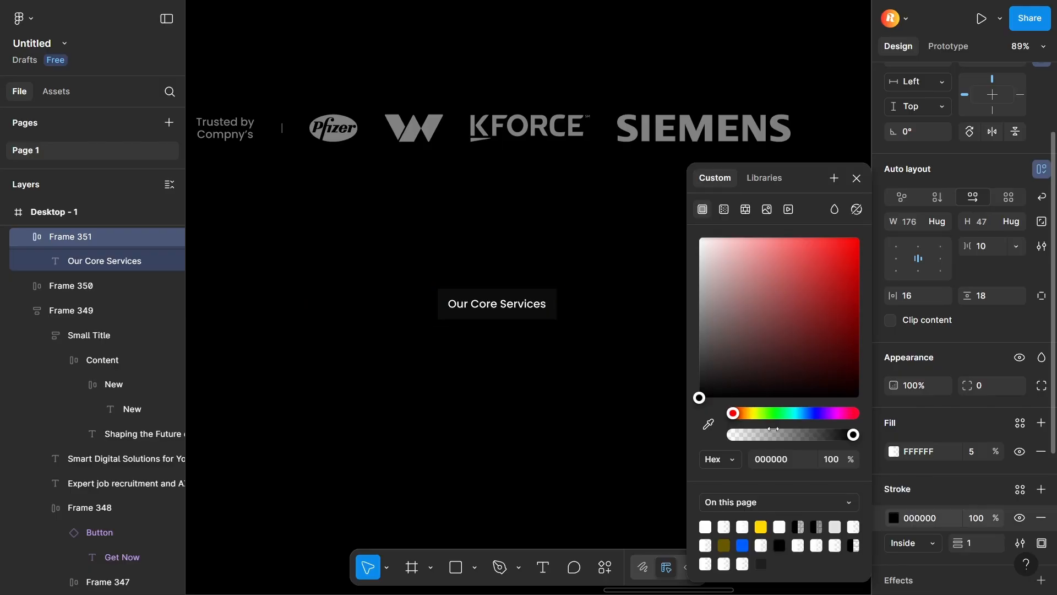
drag(802, 335, 636, 197)
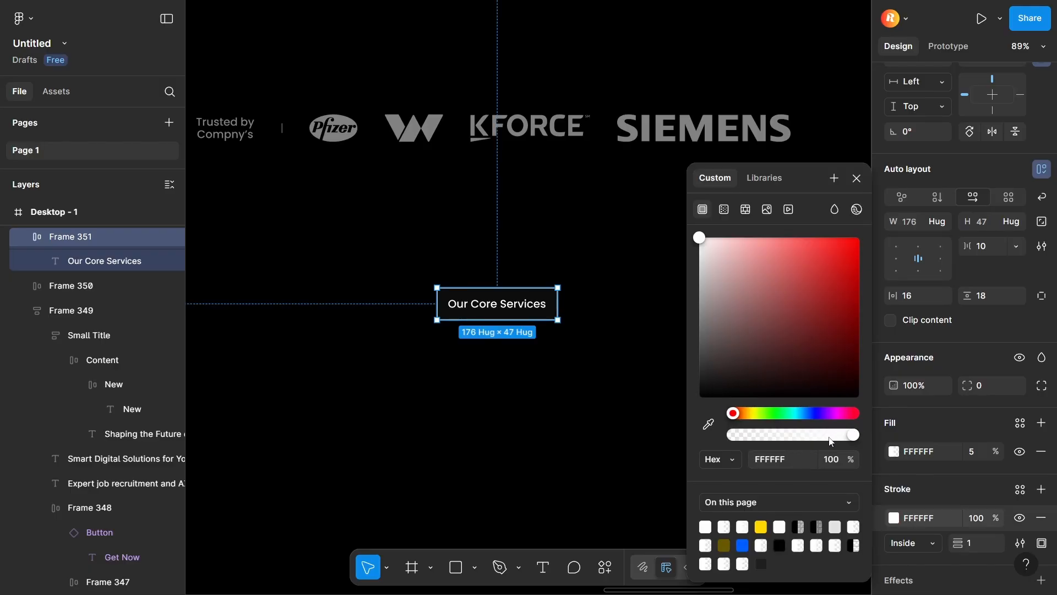
text(8)
key(Return)
key(Escape)
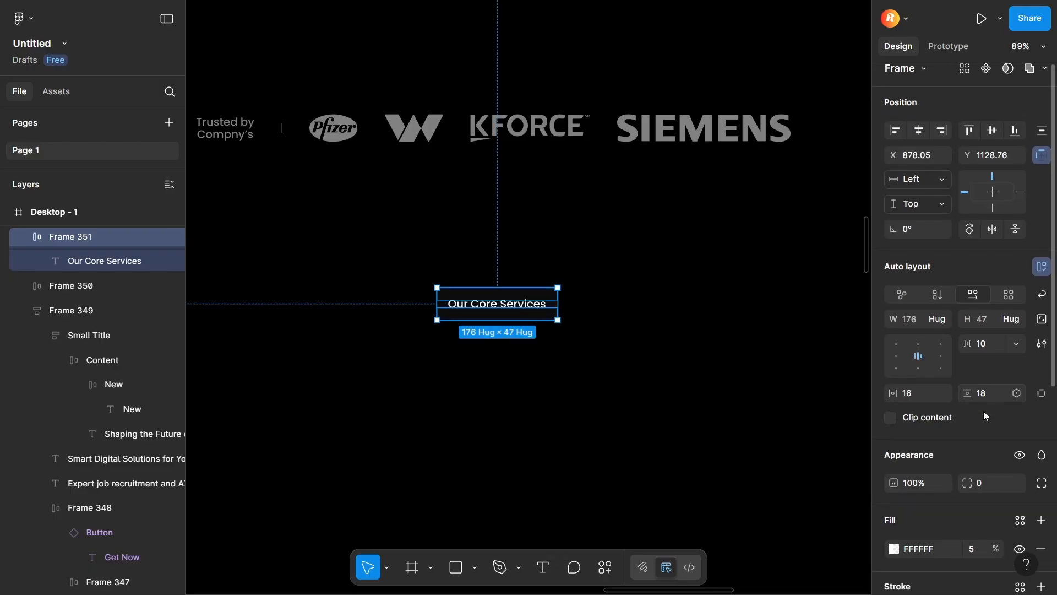
- Set the Our Core Services badge's corner radius to 13
key(Up)
key(Up)
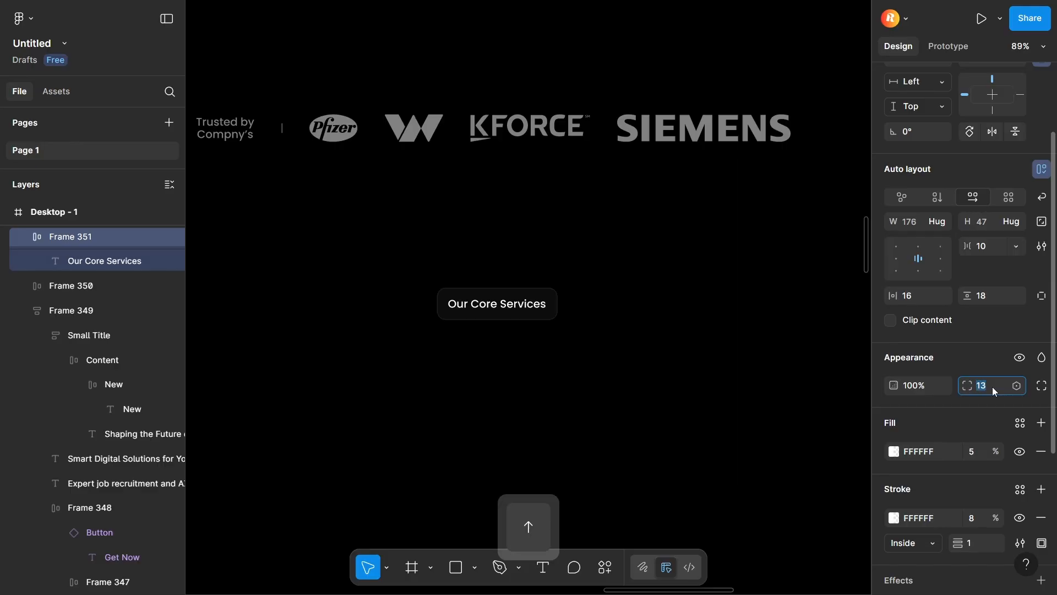
scroll(535, 315, down, 6)
click(665, 315)
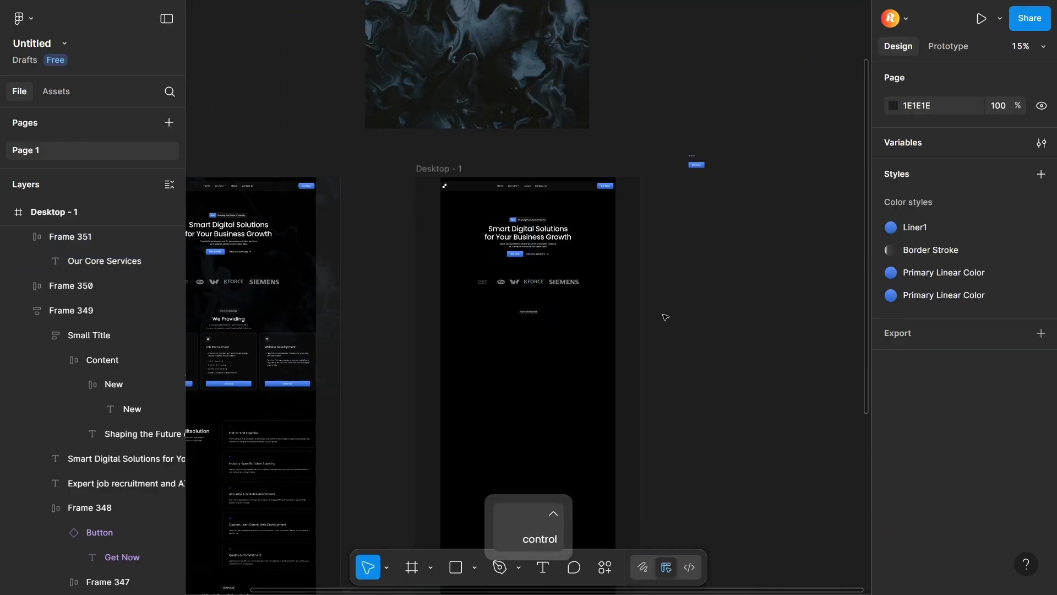
- Copy the We Providing heading and the Empowering Innovation paragraph from the Home design to below the Our Core Services badge in Desktop - 1
key(space)
drag(665, 315, 786, 265)
click(349, 271)
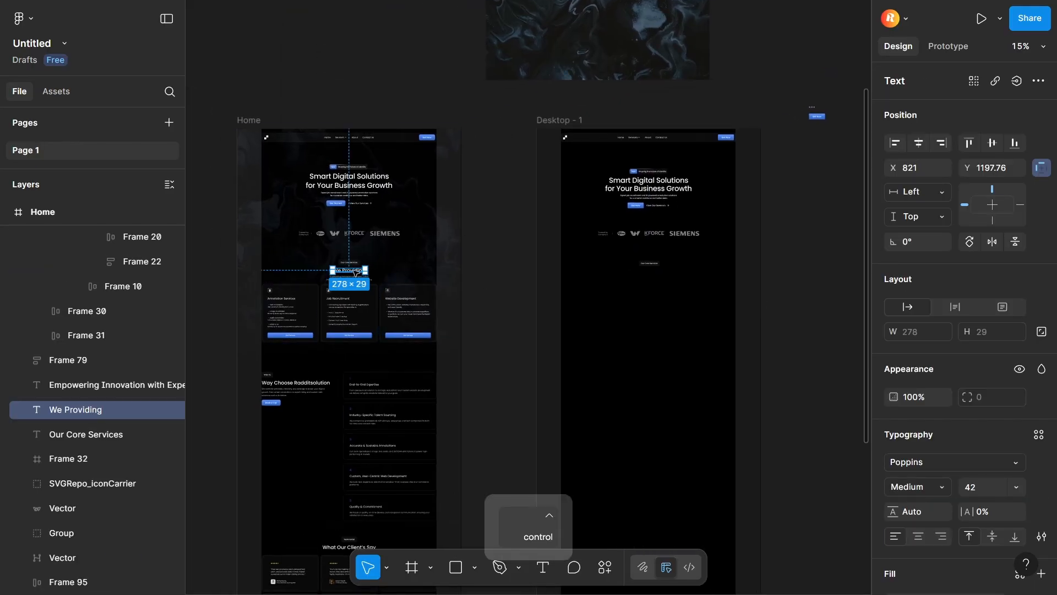
key(ctrl+c)
click(588, 298)
key(ctrl+v)
click(365, 278)
key(ctrl+c)
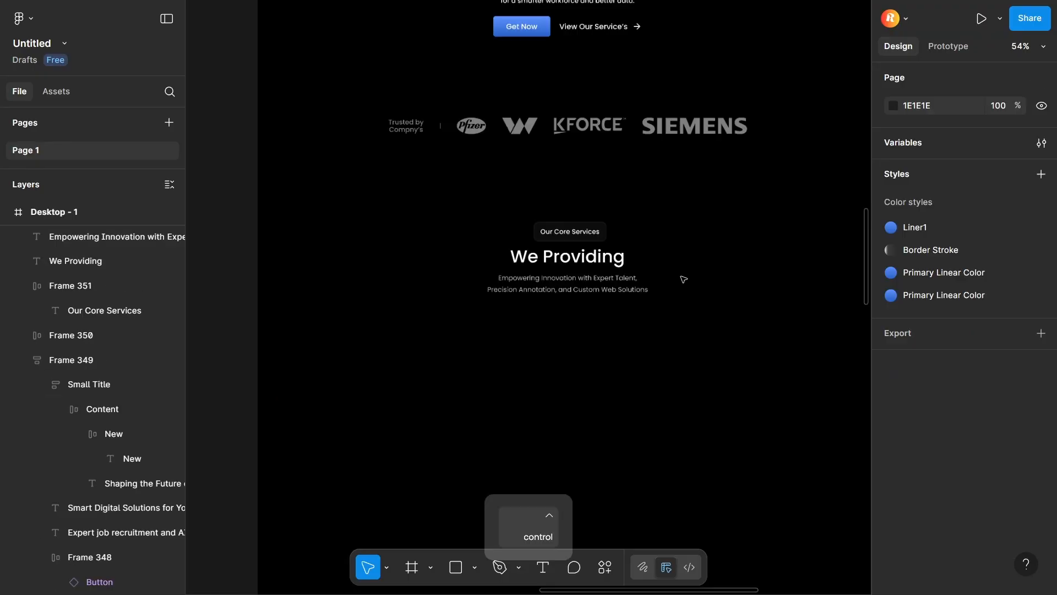
- Combine the Our Core Services badge, the We Providing heading and the Empowering Innovation paragraph into one vertical auto layout frame
scroll(684, 279, up, 5)
shift+click(584, 289)
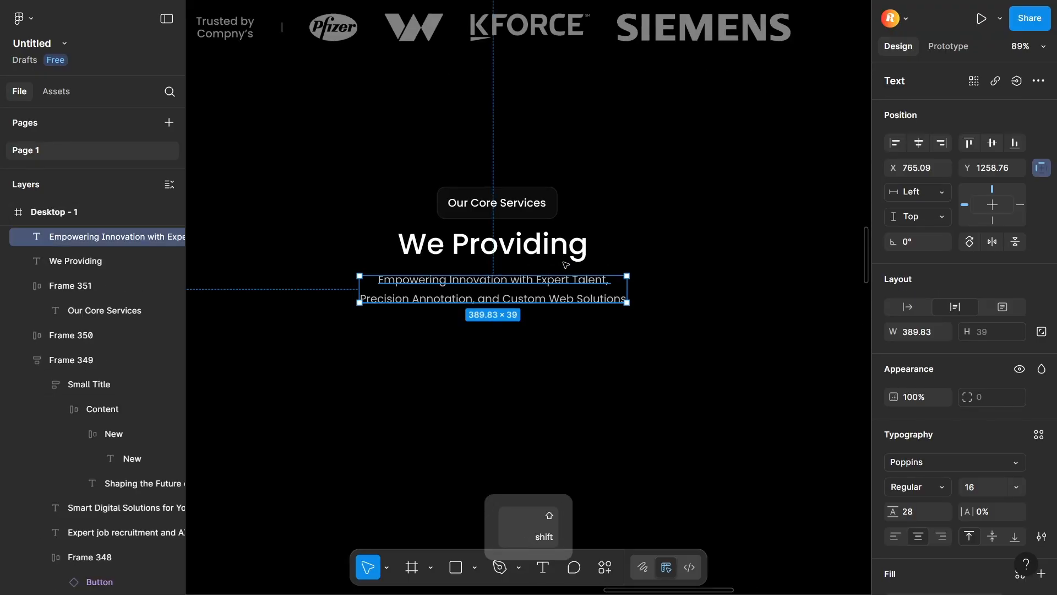
shift+click(559, 248)
shift+click(545, 212)
key(shift+a)
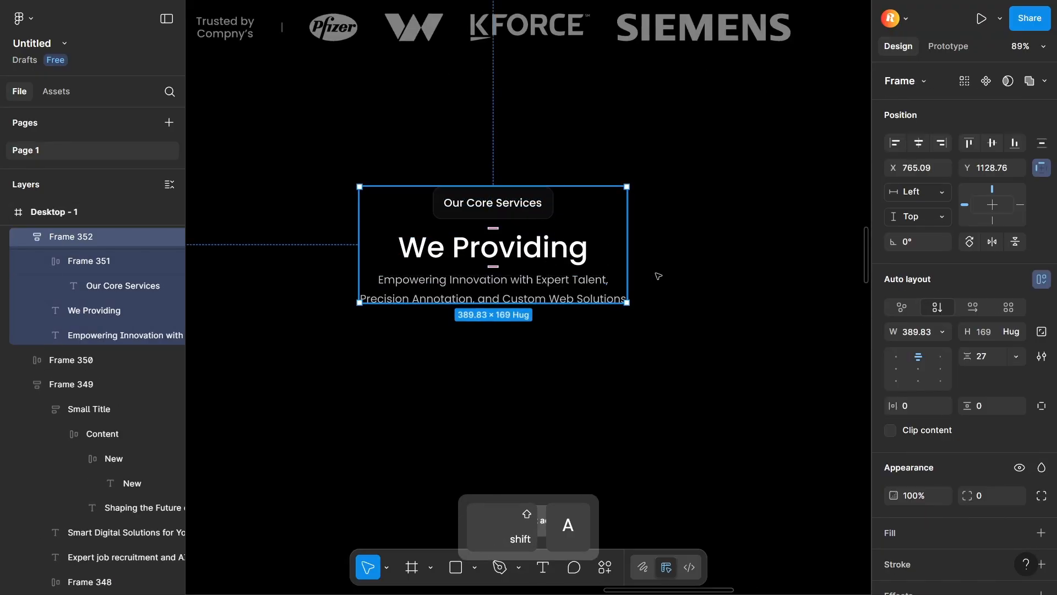
key(Escape)
- Set the line height of the Empowering Innovation paragraph to 24
scroll(578, 330, up, 1)
scroll(578, 331, left, 1)
click(586, 344)
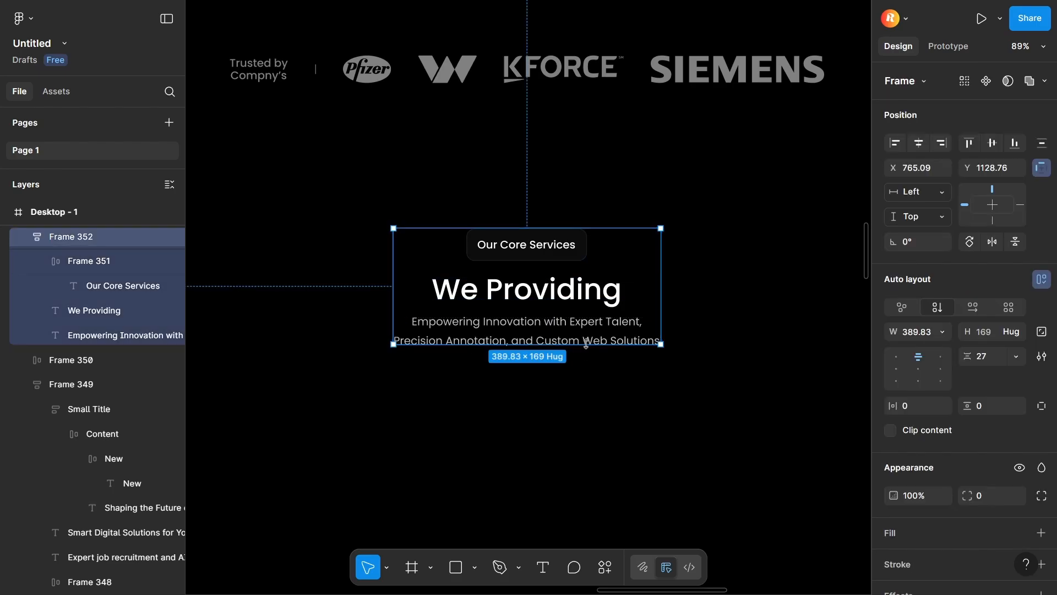
double_click(586, 338)
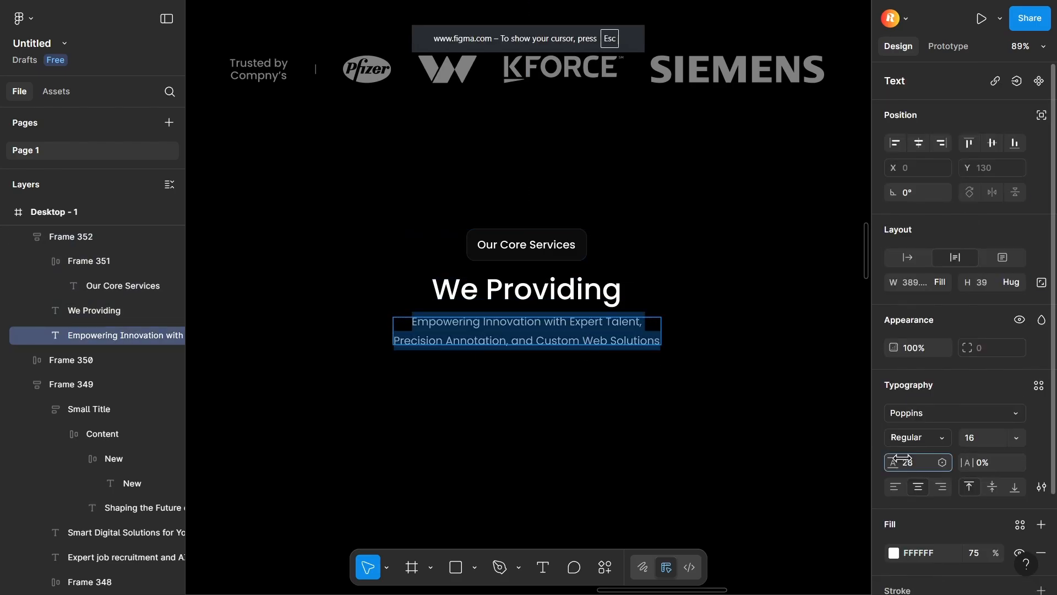
drag(901, 459, 896, 458)
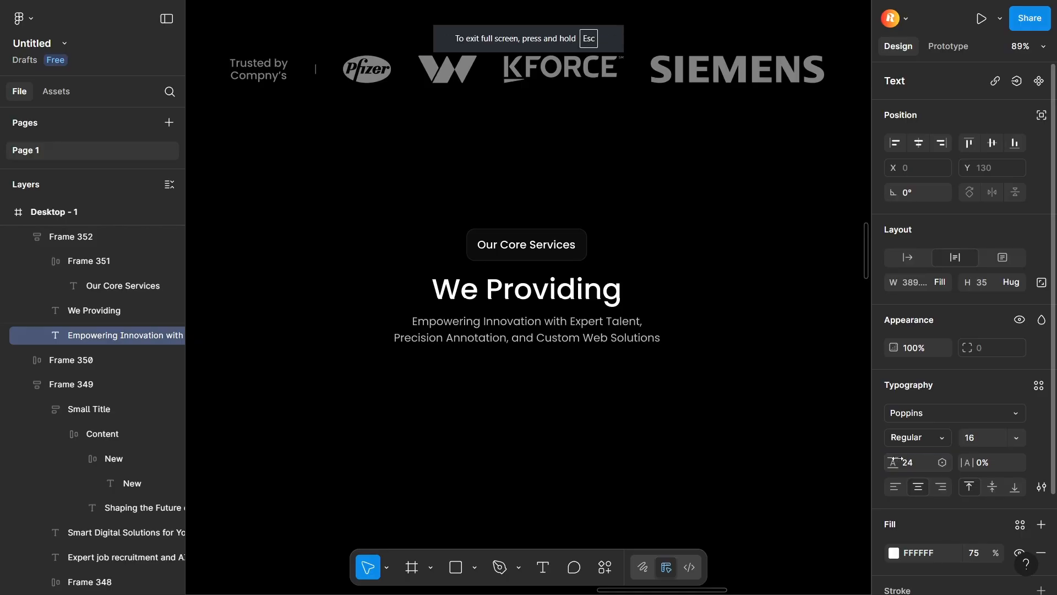
click(779, 466)
click(577, 334)
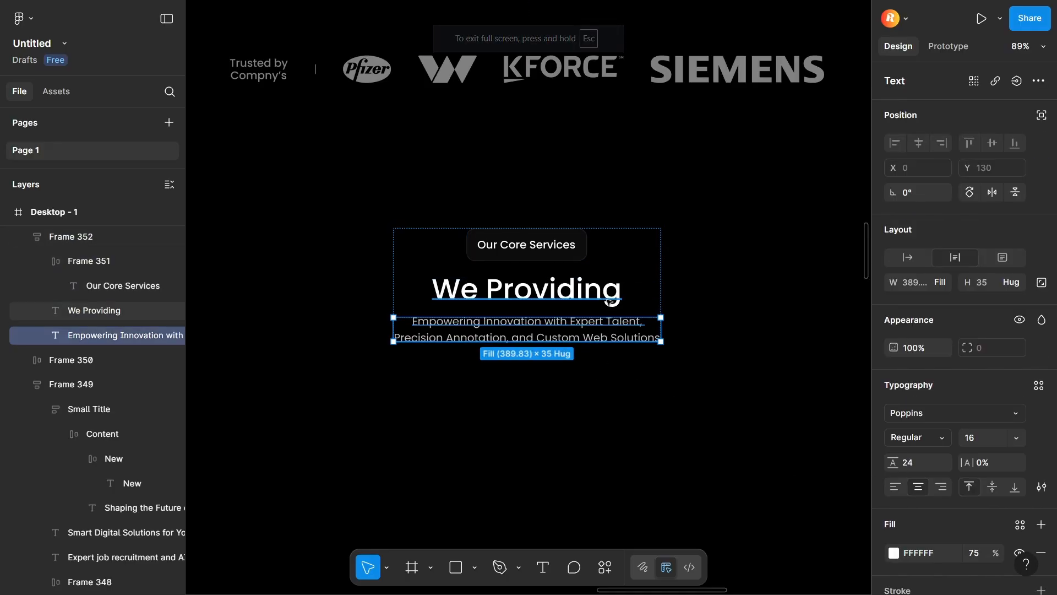
click(599, 419)
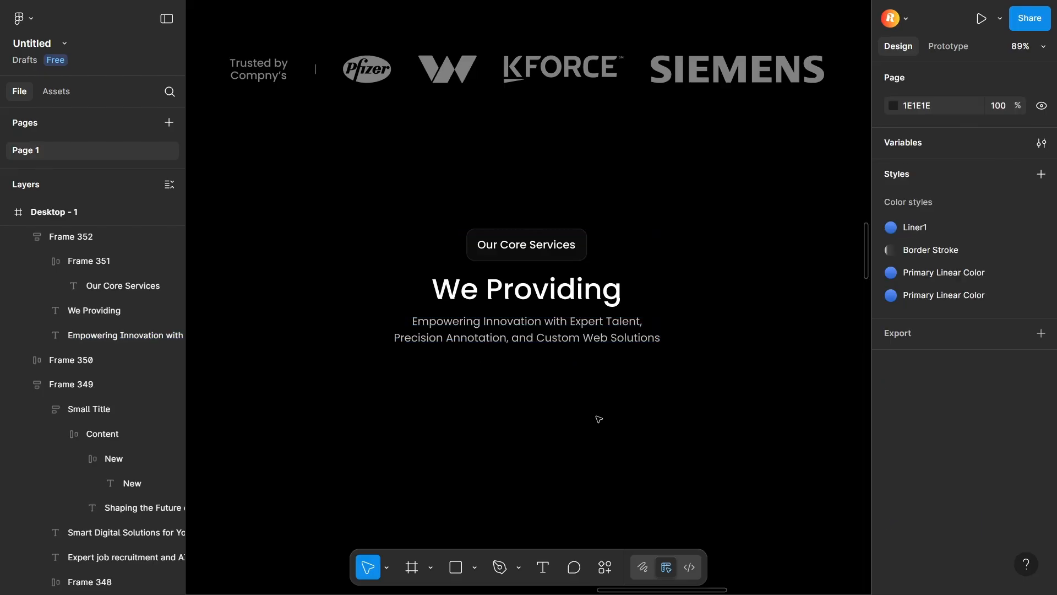
- Copy the robot icon from the Home design's Annotation Services card into Desktop - 1, below the We Providing section header
scroll(599, 419, down, 3)
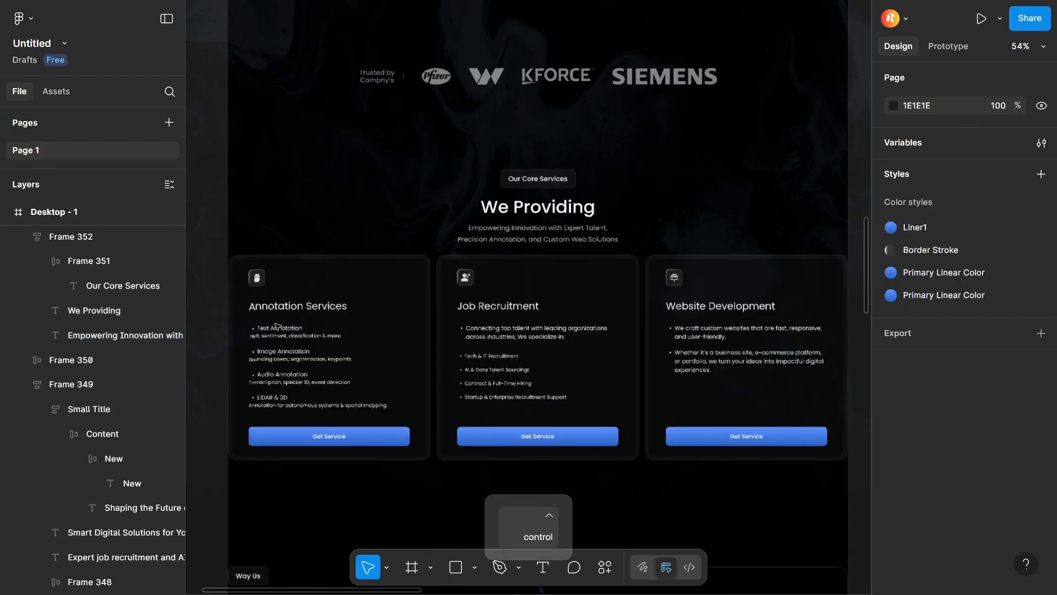
key(space)
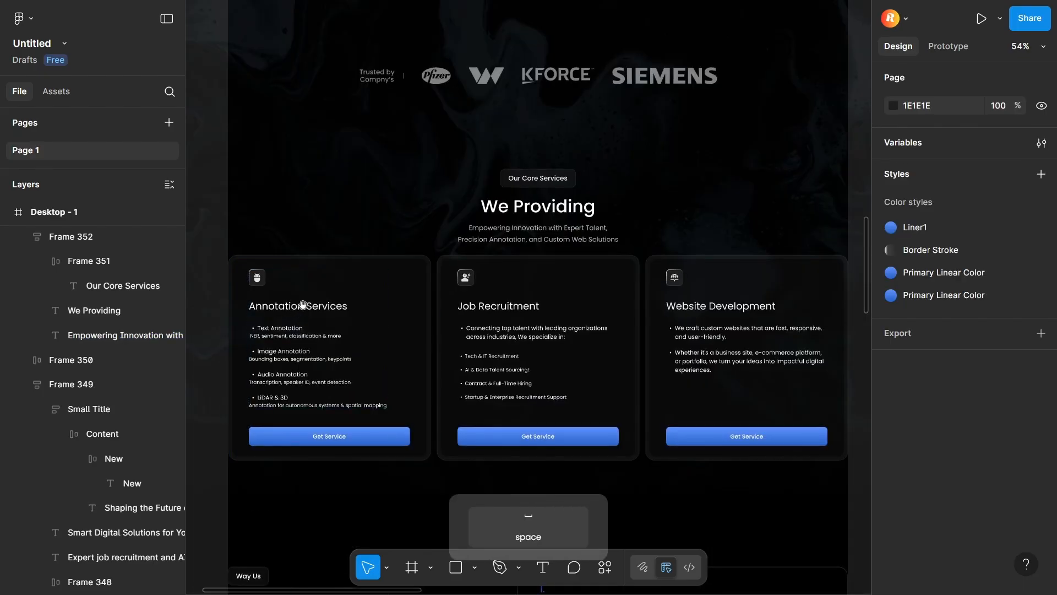
drag(302, 304, 394, 219)
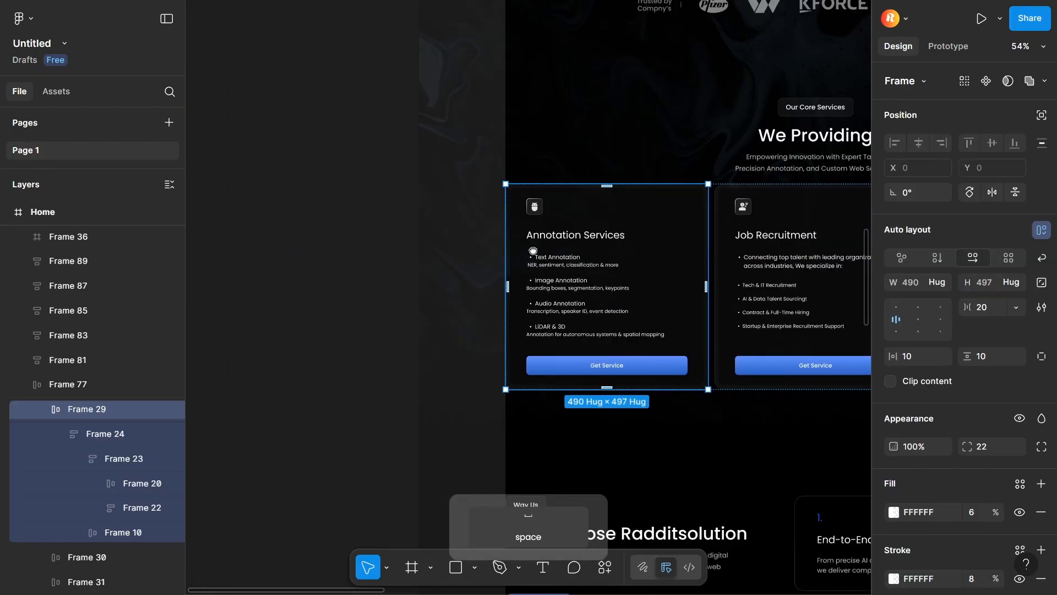
drag(602, 229, 446, 214)
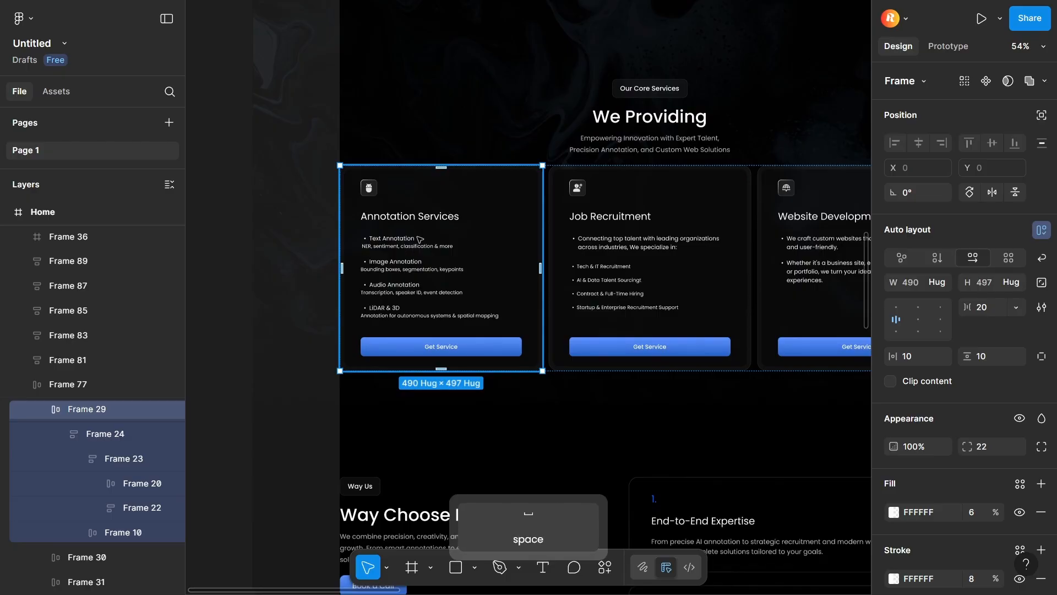
double_click(374, 202)
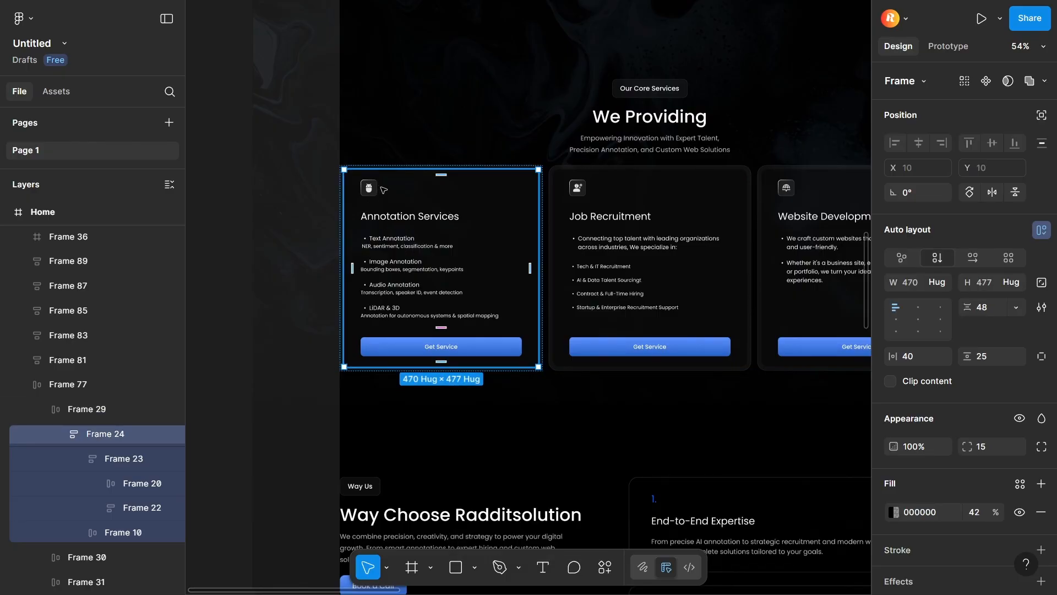
double_click(382, 191)
double_click(379, 193)
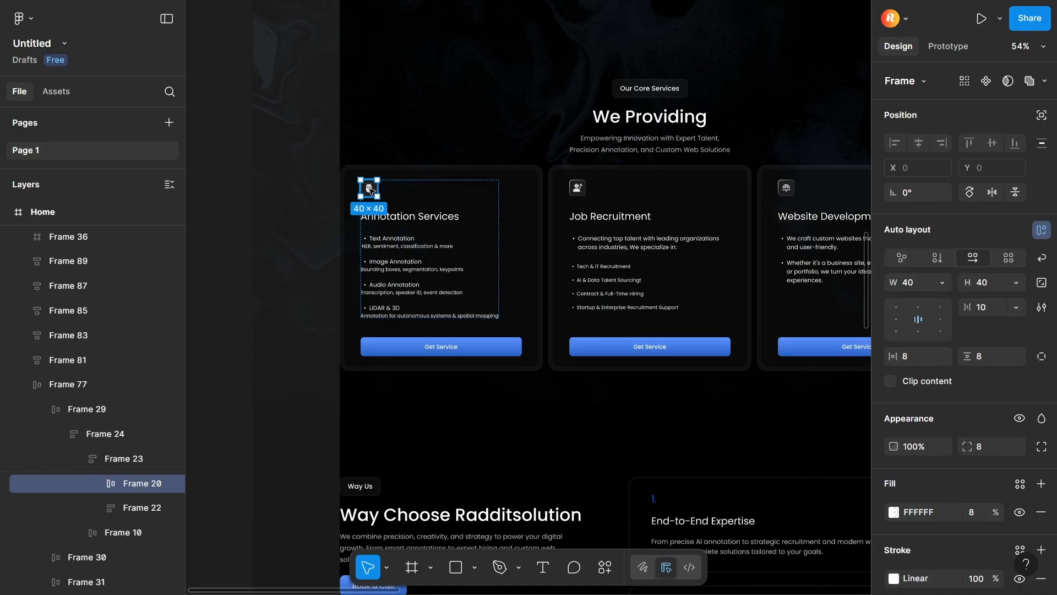
ctrl+click(372, 190)
scroll(571, 241, down, 10)
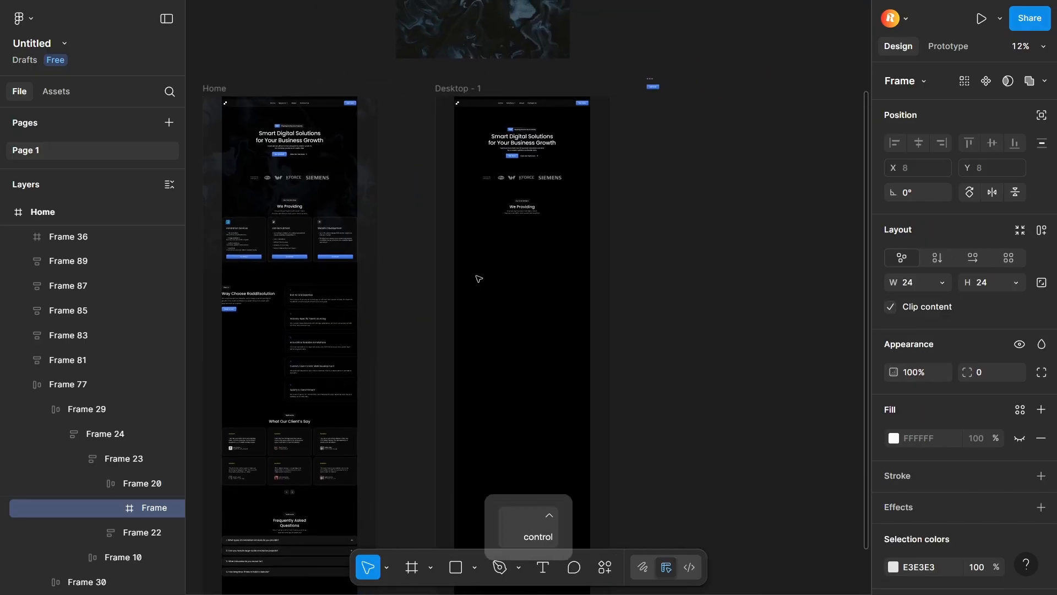
click(449, 90)
key(ctrl+v)
drag(479, 194, 477, 250)
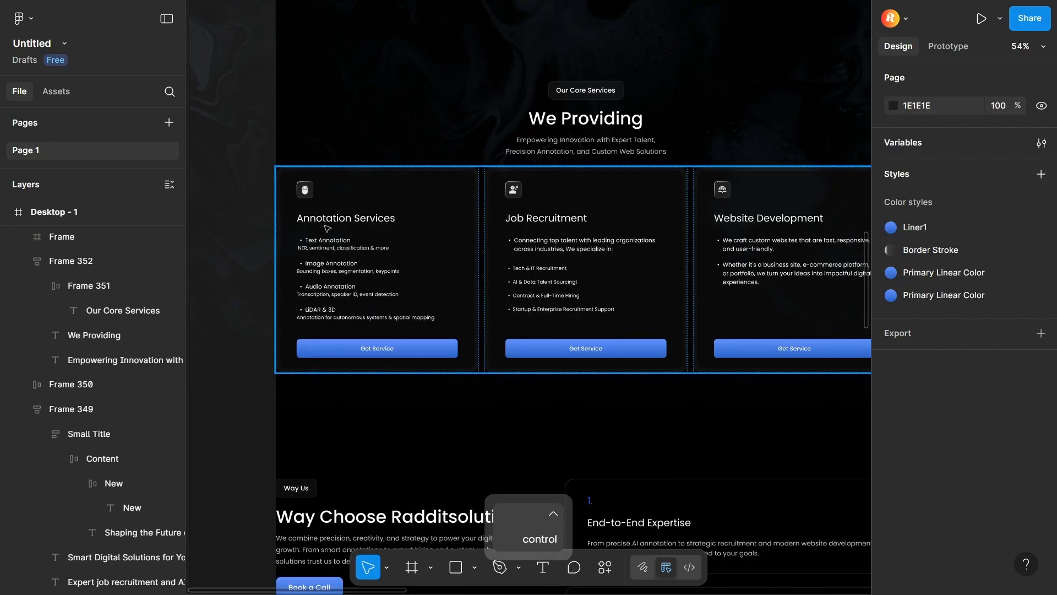
- Copy the Annotation Services title and its bullet list from the Home design's card to below the robot icon in Desktop - 1
double_click(328, 221)
double_click(331, 223)
double_click(330, 223)
scroll(332, 224, up, 3)
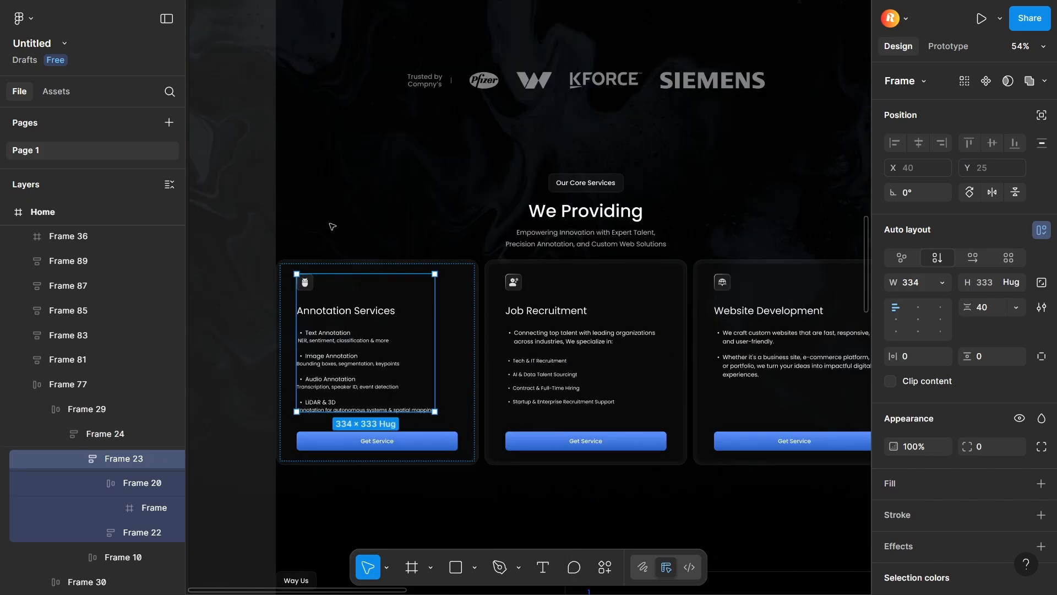
double_click(342, 315)
key(ctrl+v)
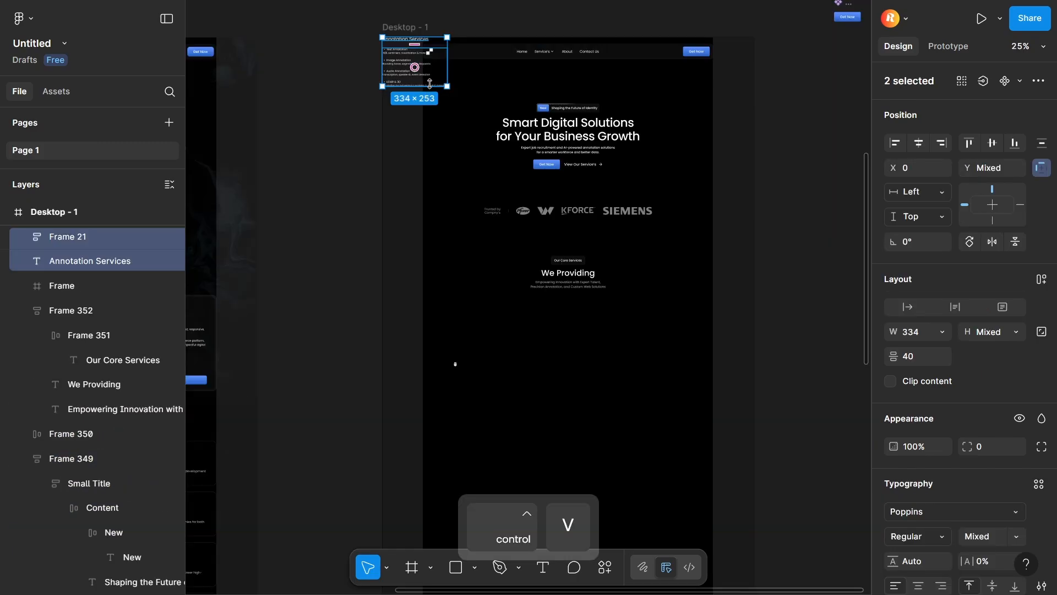
drag(447, 87, 482, 355)
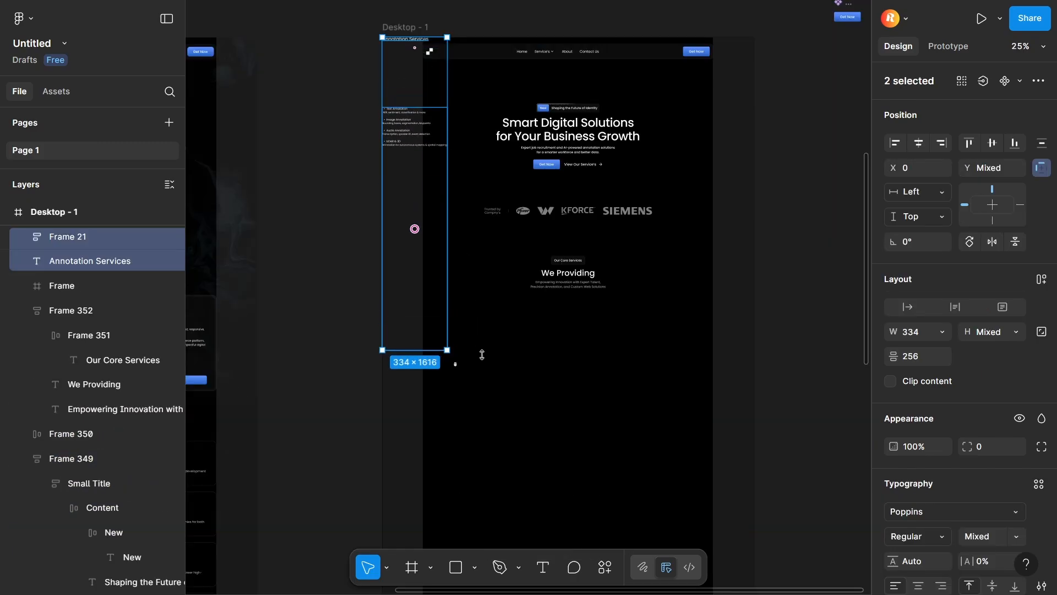
key(ctrl+z)
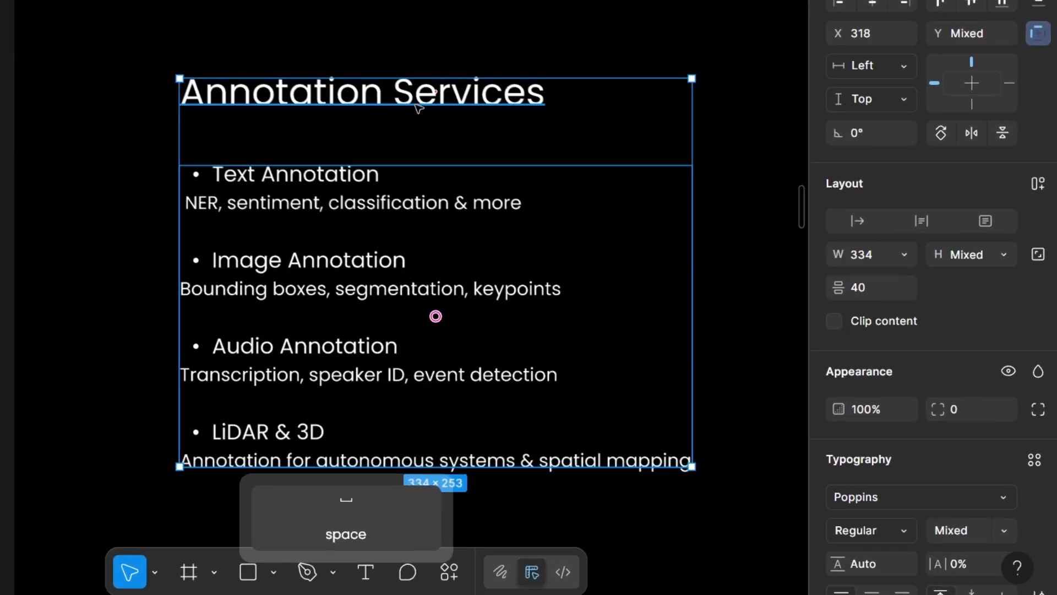
- Fit the Annotation Services title's text box to its text and ungroup the four-item bullet list beneath it
click(419, 102)
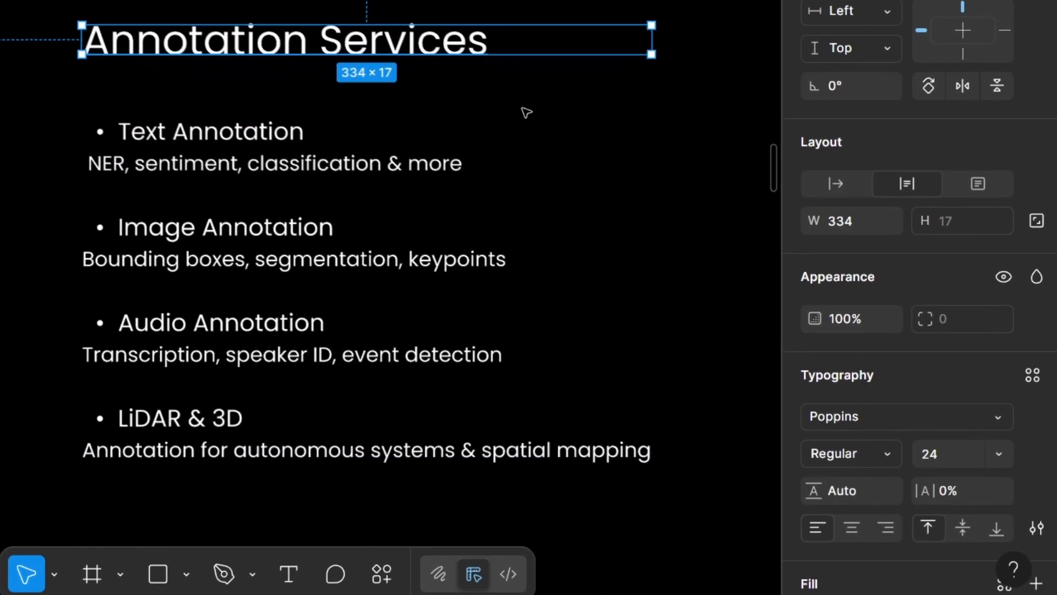
double_click(654, 38)
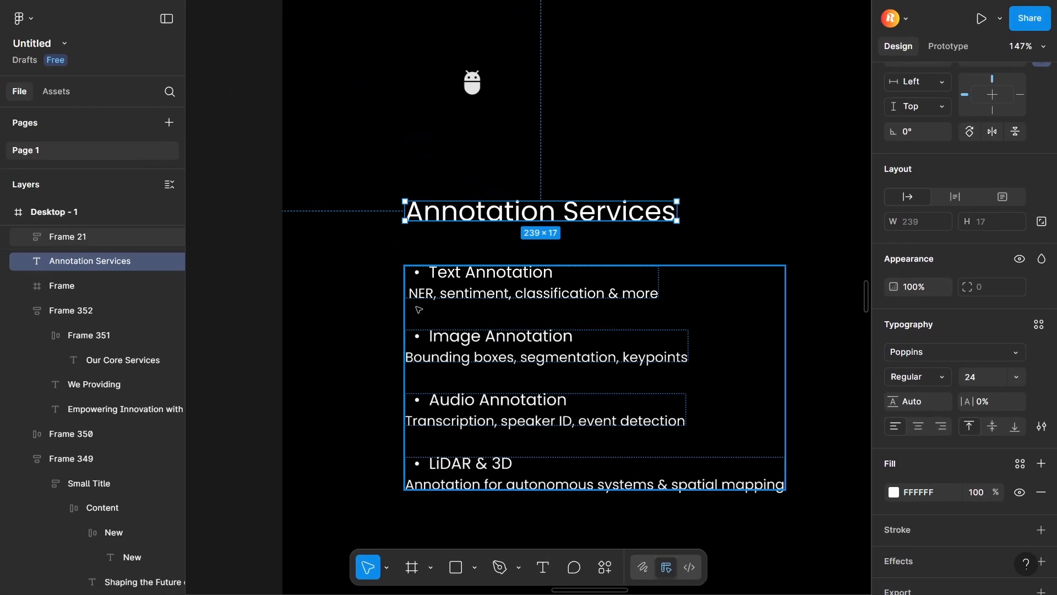
click(467, 294)
click(466, 295)
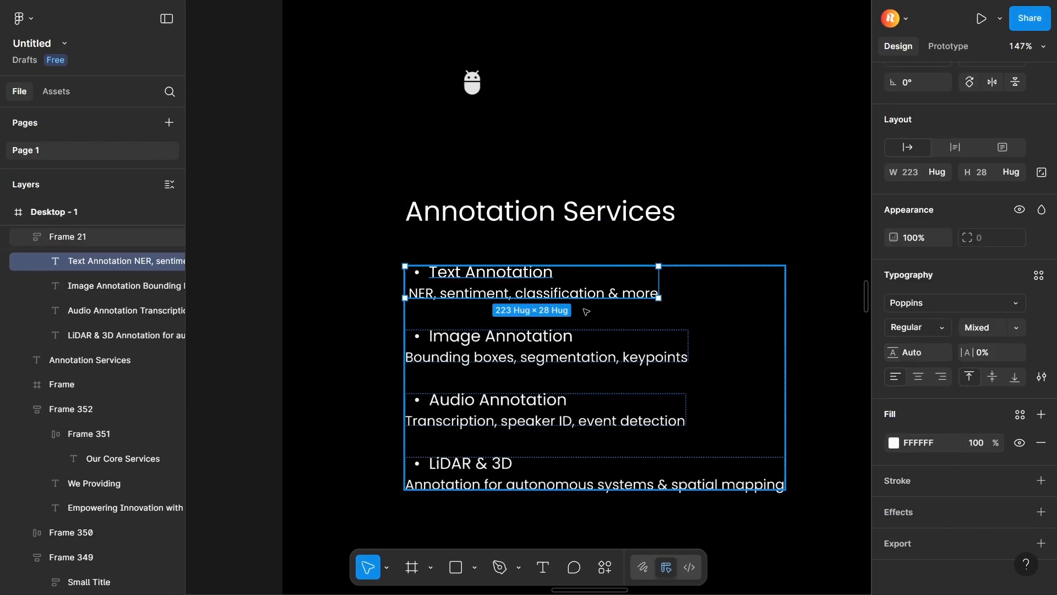
click(606, 357)
right_click(607, 357)
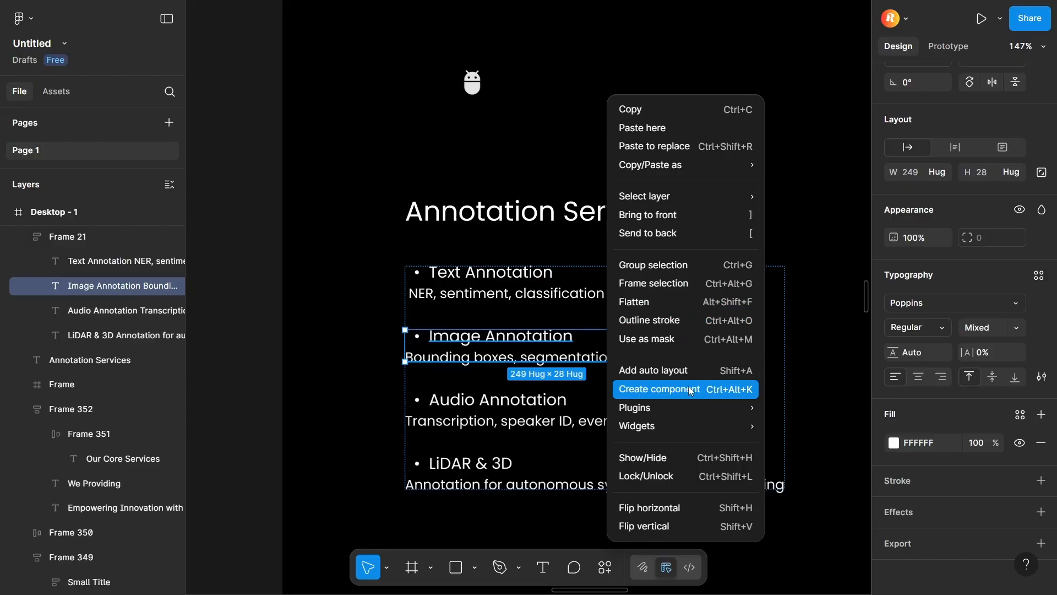
right_click(644, 378)
click(696, 252)
double_click(437, 272)
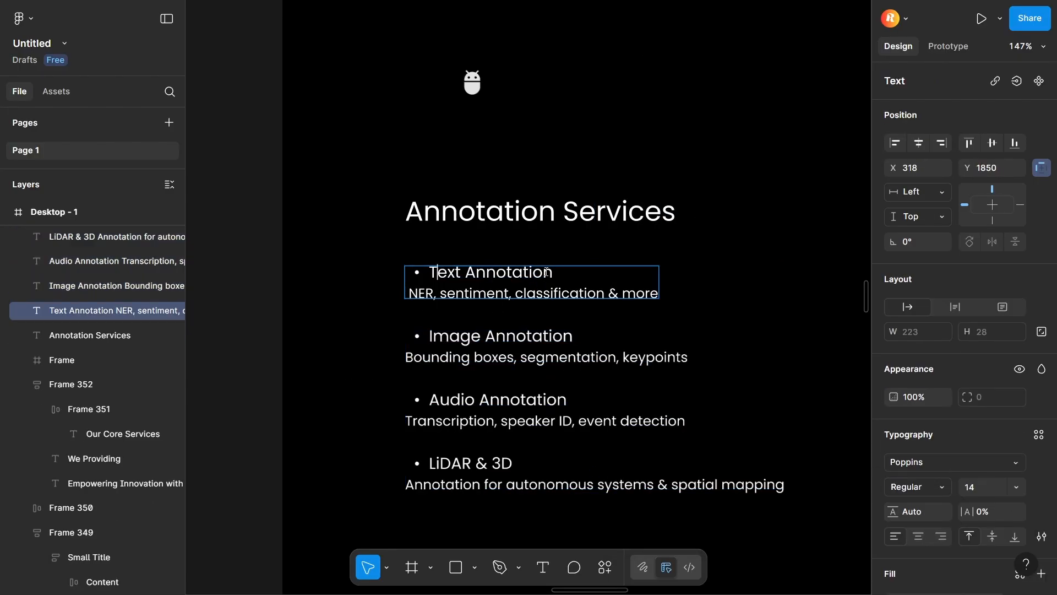
drag(547, 272, 285, 266)
click(430, 280)
key(BackSpace)
text(-)
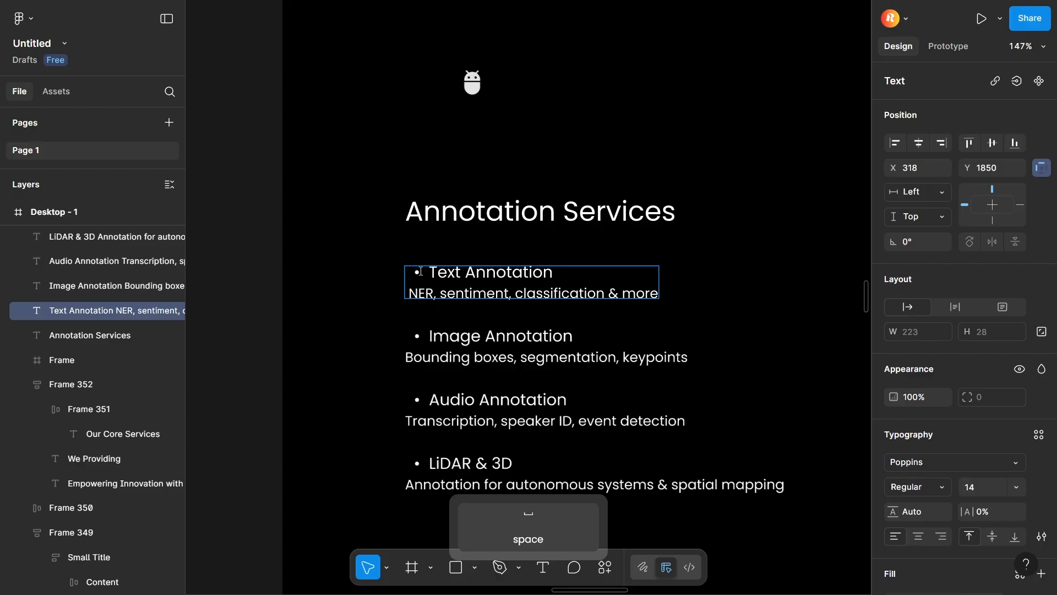
click(492, 302)
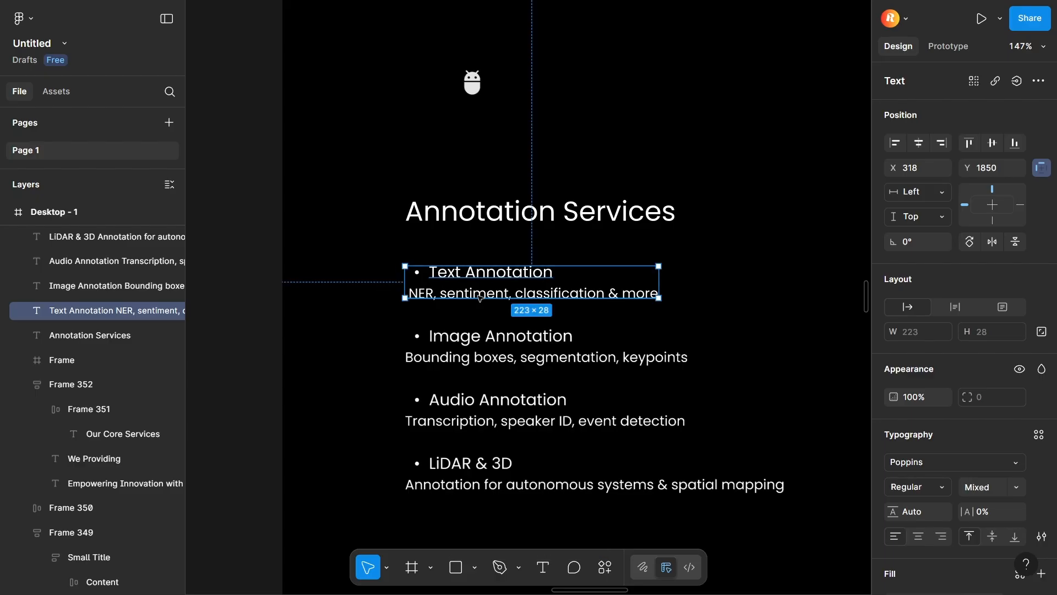
- Set the description line under the Text Annotation bullet to lowercase in its type settings
double_click(481, 291)
click(483, 289)
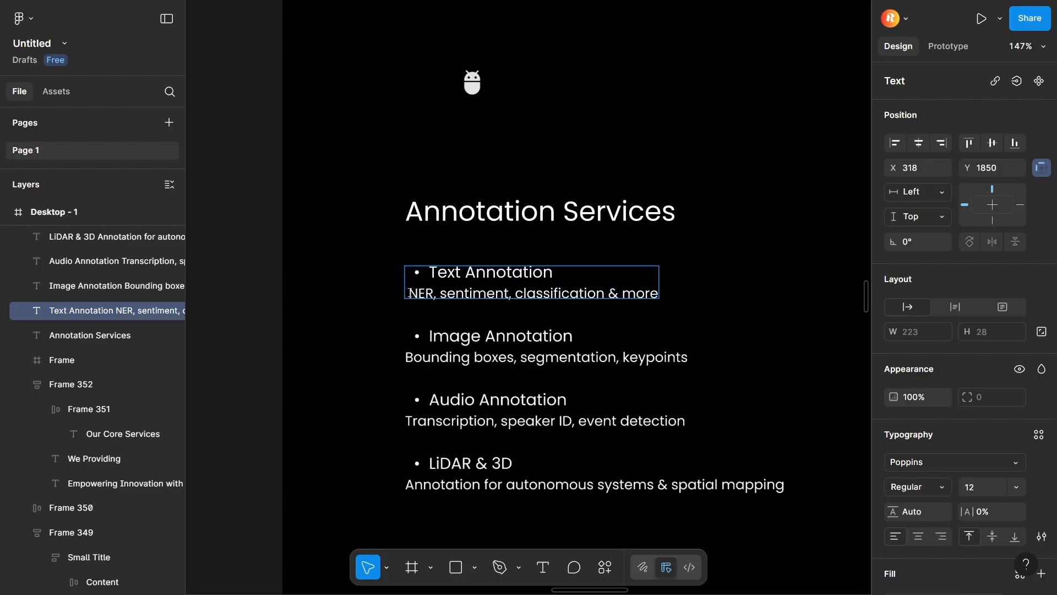
drag(410, 293, 683, 287)
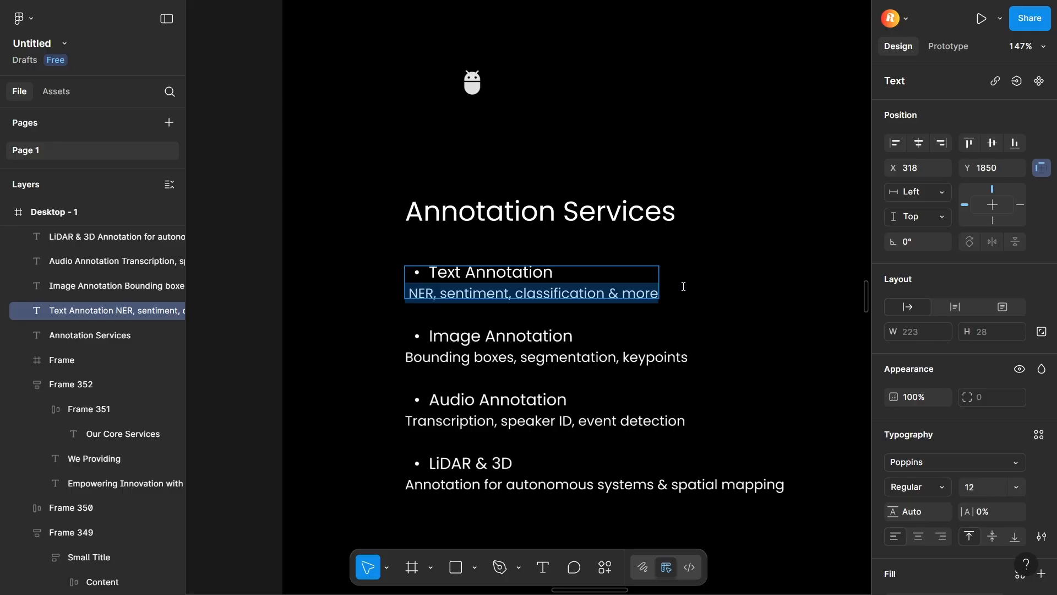
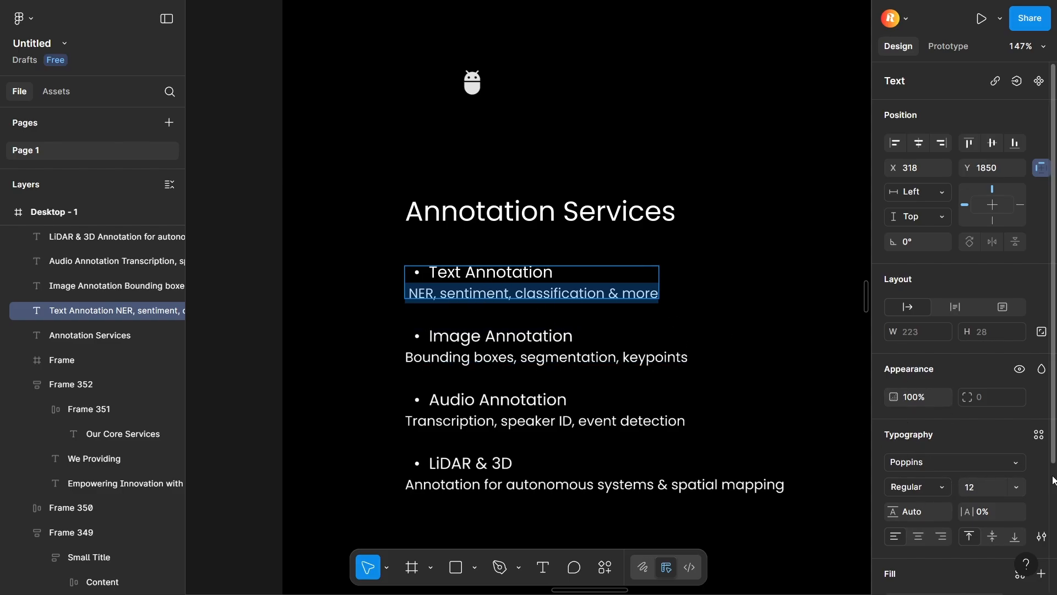
scroll(979, 411, down, 2)
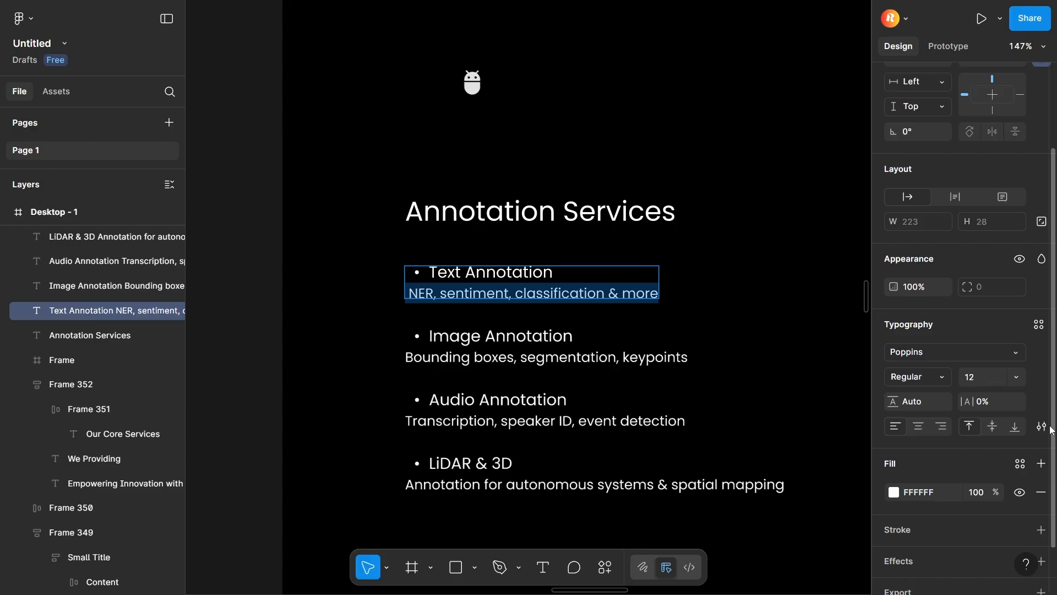
click(1042, 427)
click(813, 395)
- Apply the same lowercase setting to the description lines under Image Annotation, Audio Annotation and LiDAR & 3D
click(468, 357)
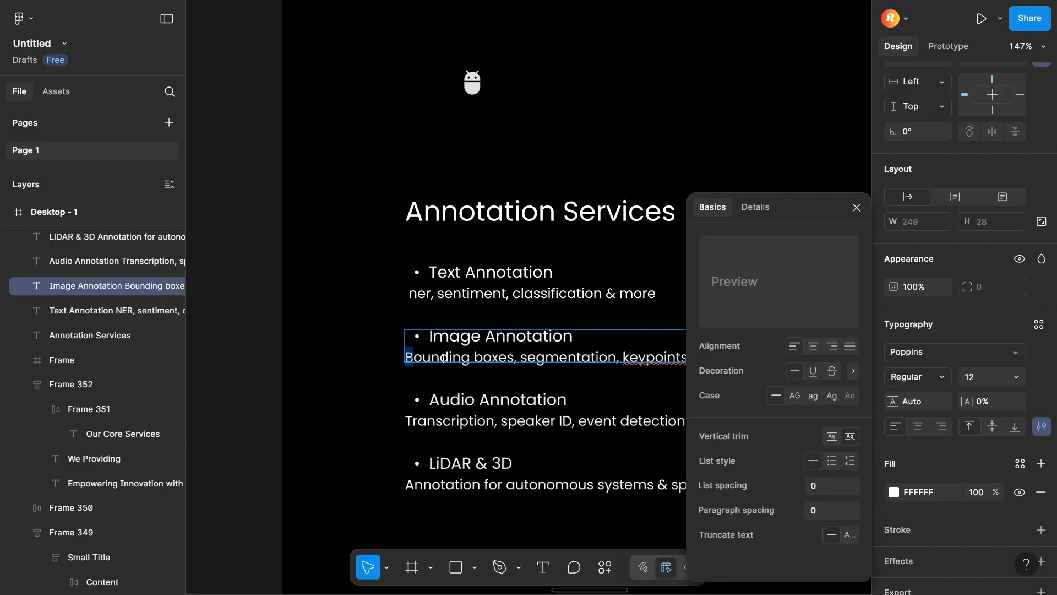
key(ctrl+alt+v)
click(503, 485)
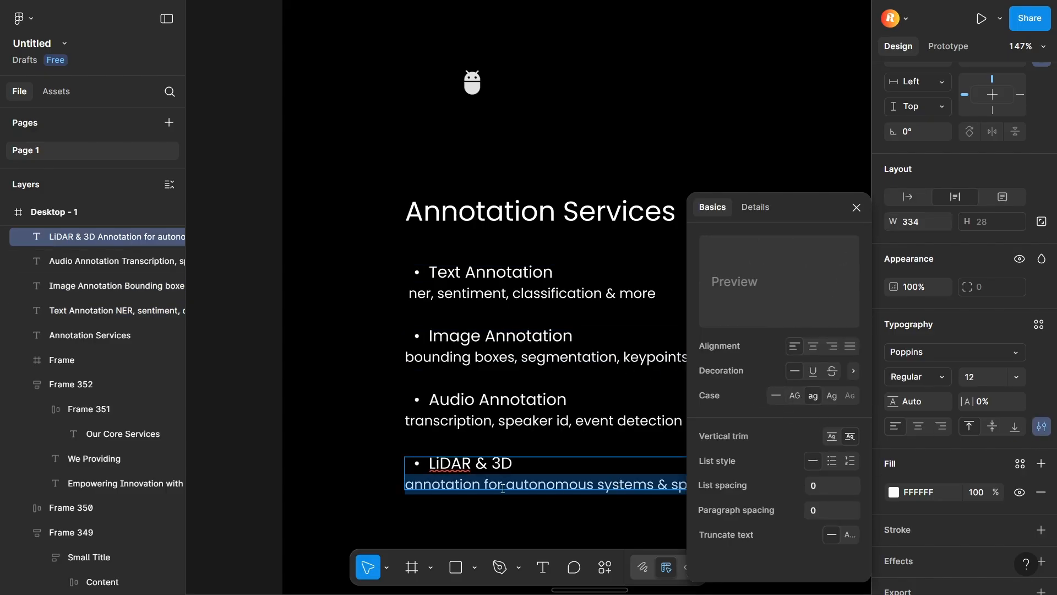
click(360, 378)
triple_click(459, 486)
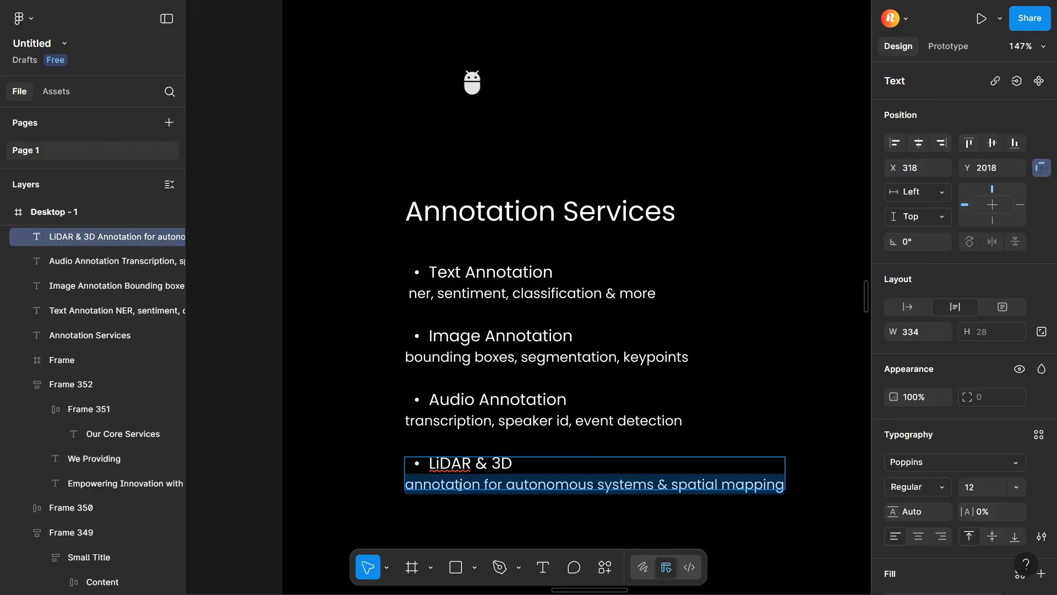
scroll(979, 412, down, 3)
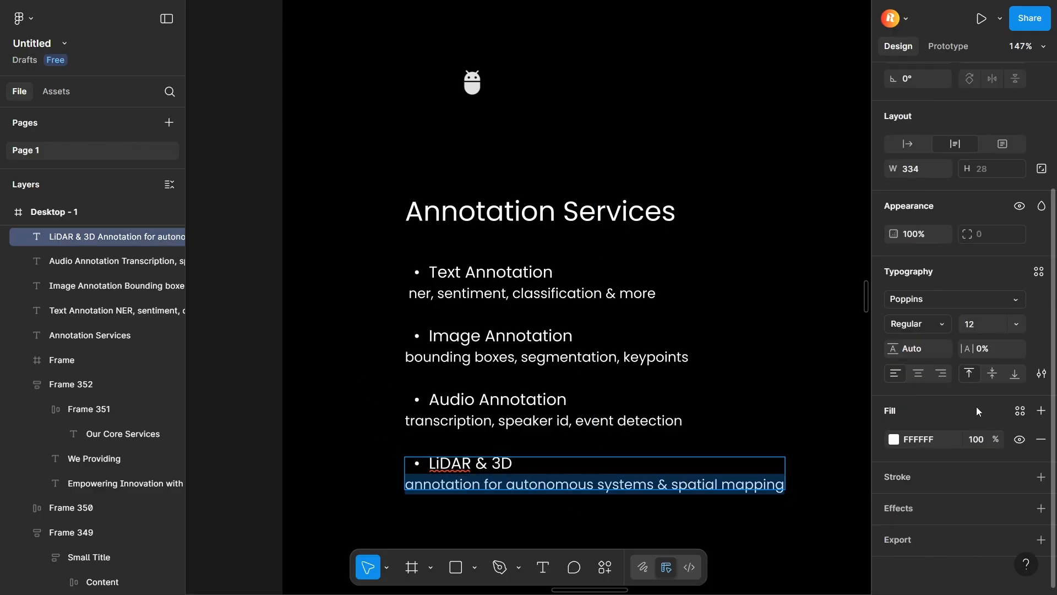
key(Escape)
key(Escape)
scroll(469, 349, down, 10)
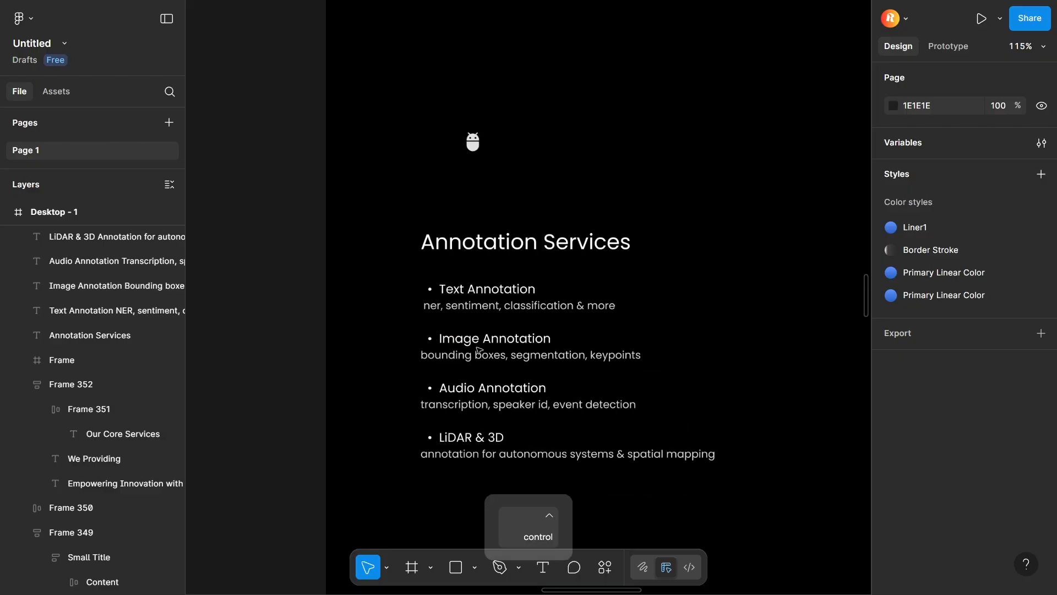
- Move the robot icon to X 318, Y 1729, just above the left edge of the Annotation Services title
scroll(475, 272, up, 5)
click(489, 274)
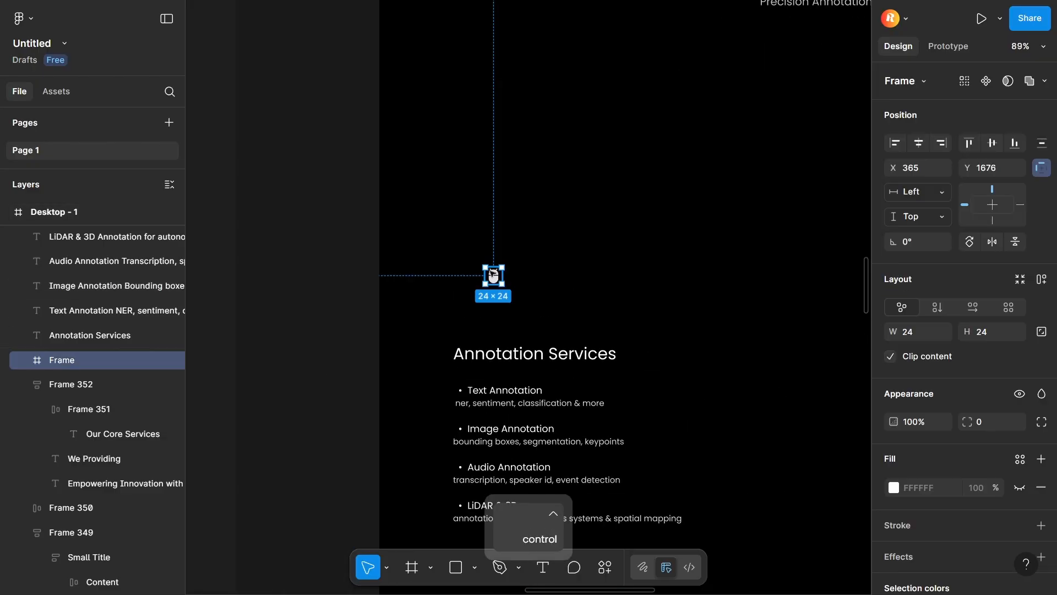
drag(481, 278, 464, 312)
scroll(461, 312, up, 8)
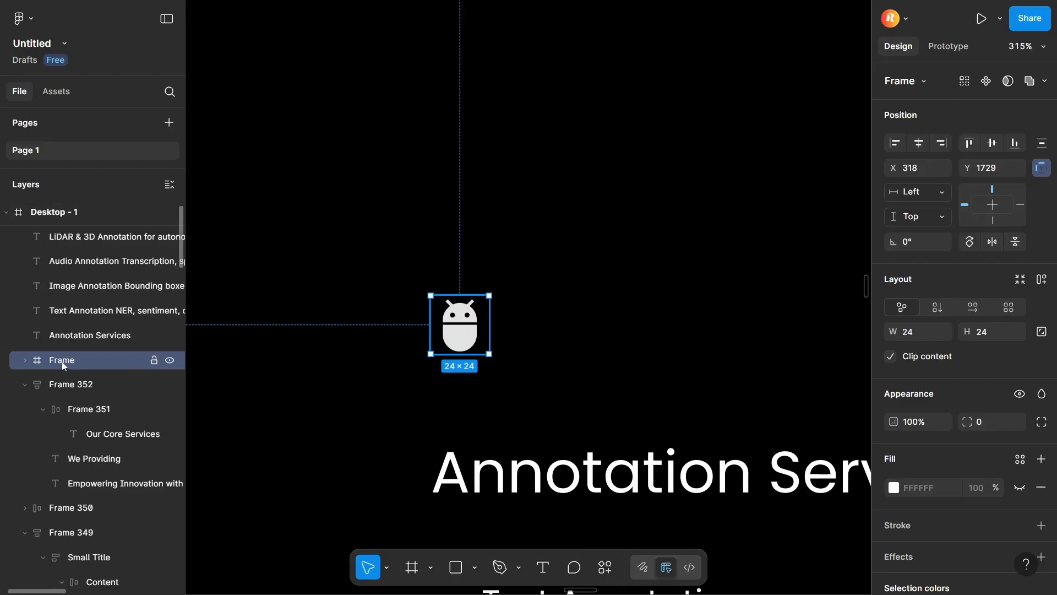
- Apply auto layout to the robot icon's frame with 6 horizontal and 2 vertical padding
key(shift)
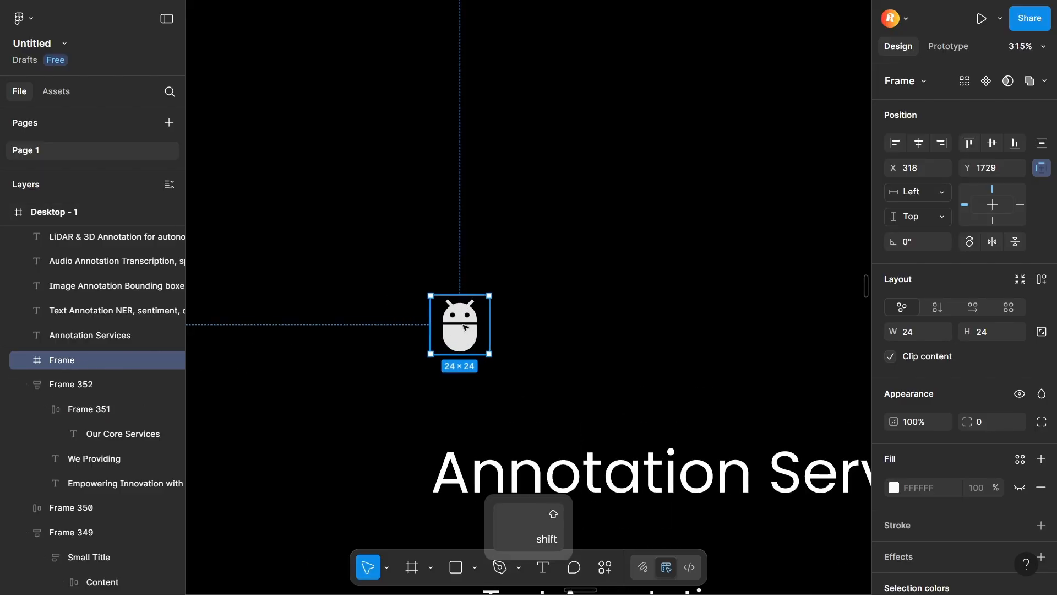
key(shift+a)
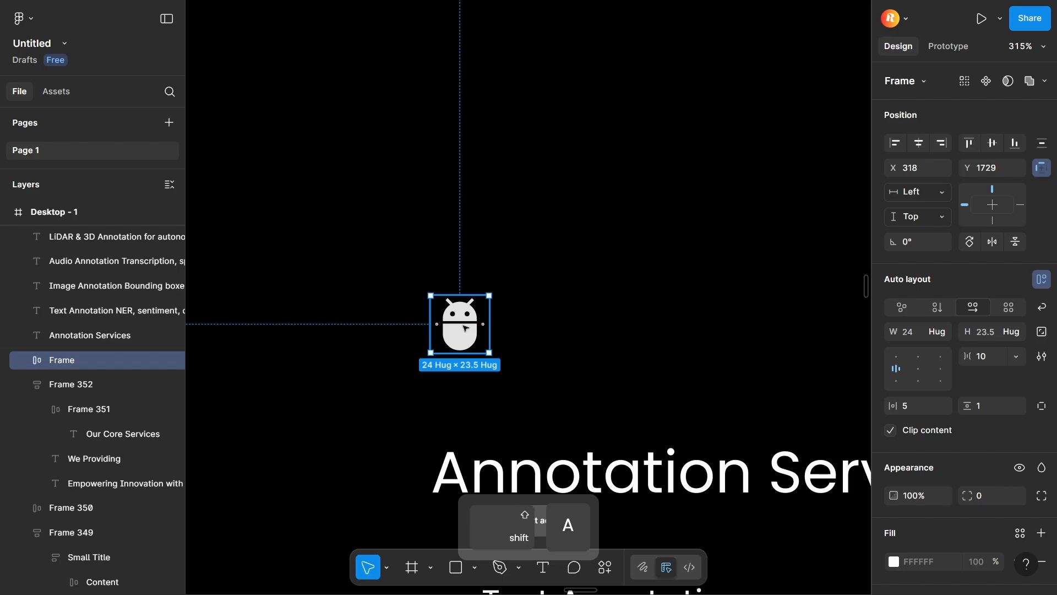
key(ctrl+z)
key(shift+a)
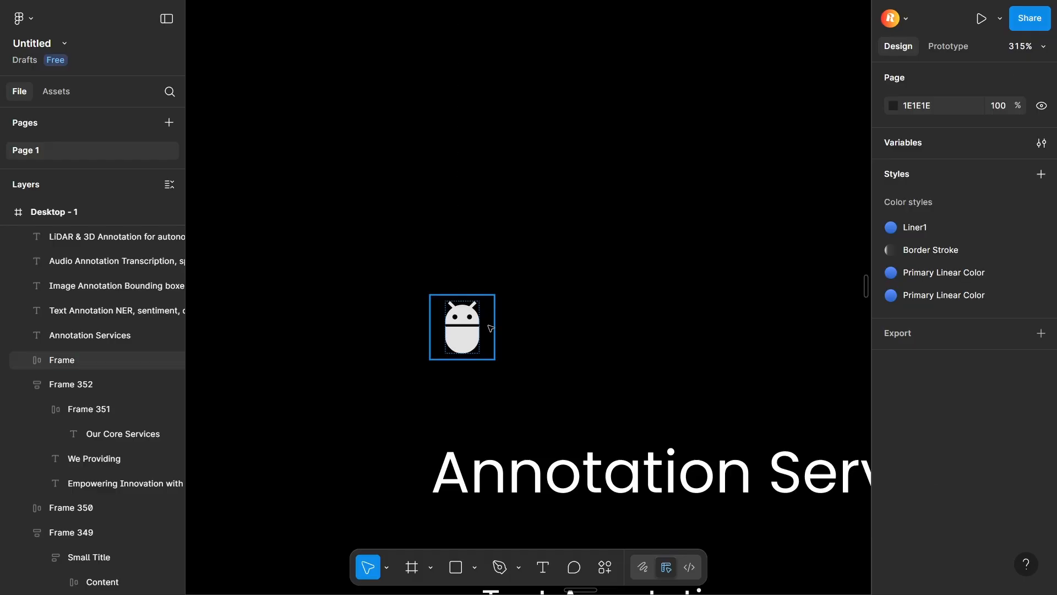
- Set the robot icon's frame to 30 × 30 and centre the icon inside it
click(489, 328)
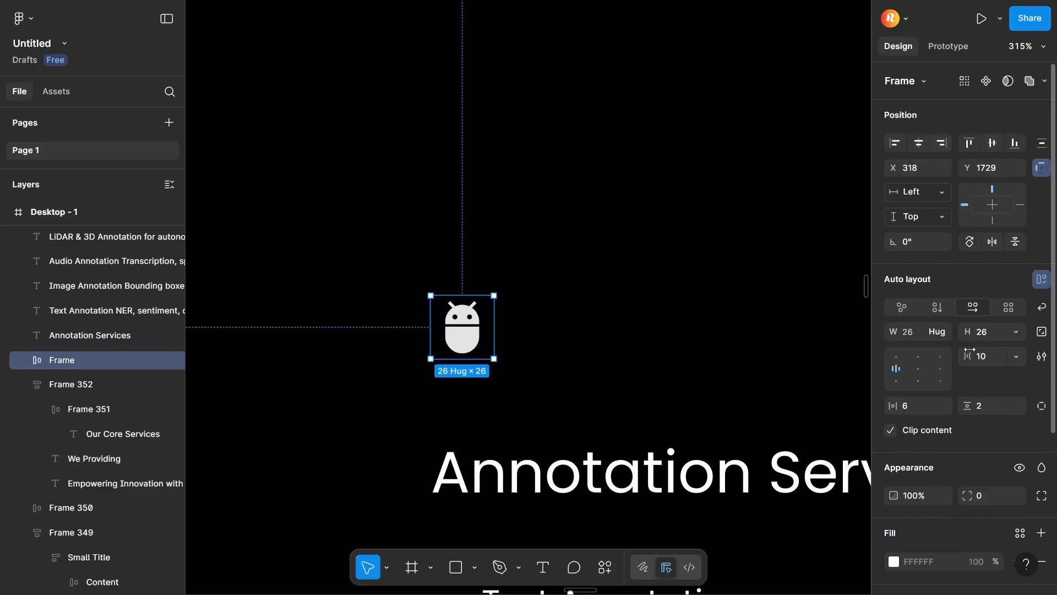
click(991, 333)
text(30)
click(911, 337)
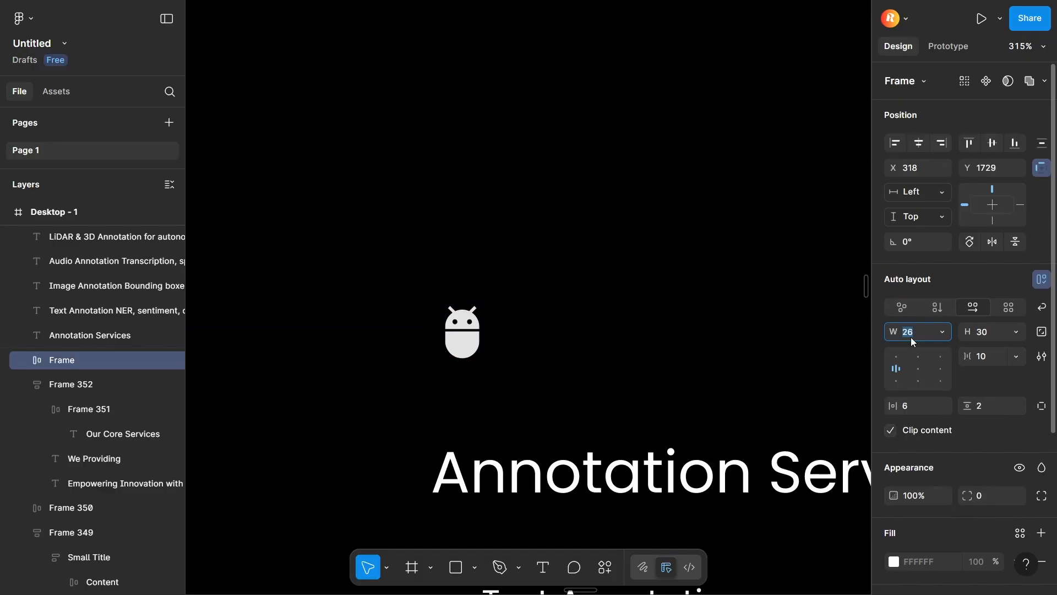
key(Return)
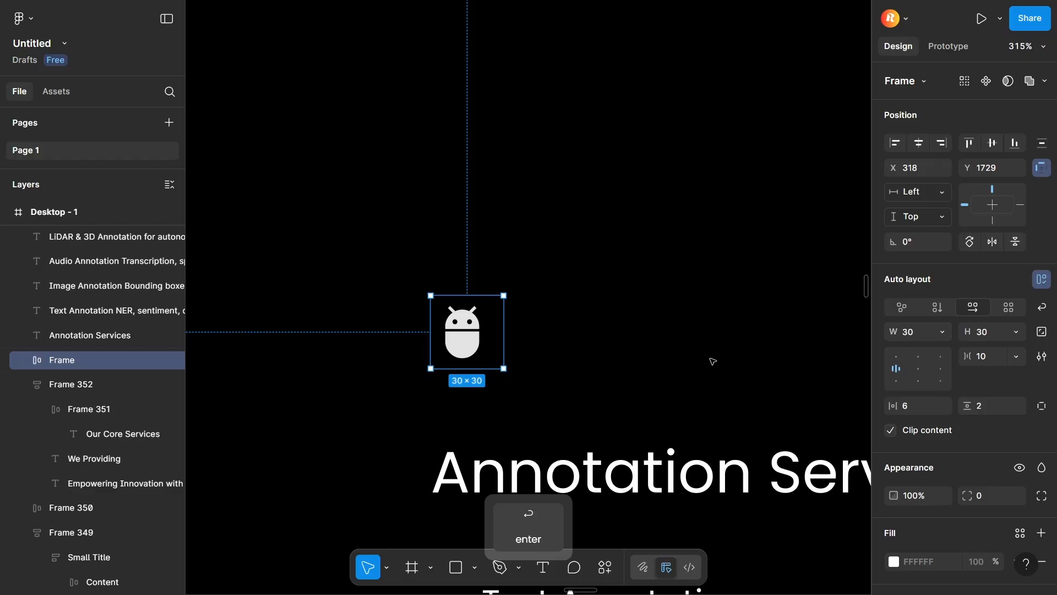
click(422, 327)
click(462, 330)
click(918, 369)
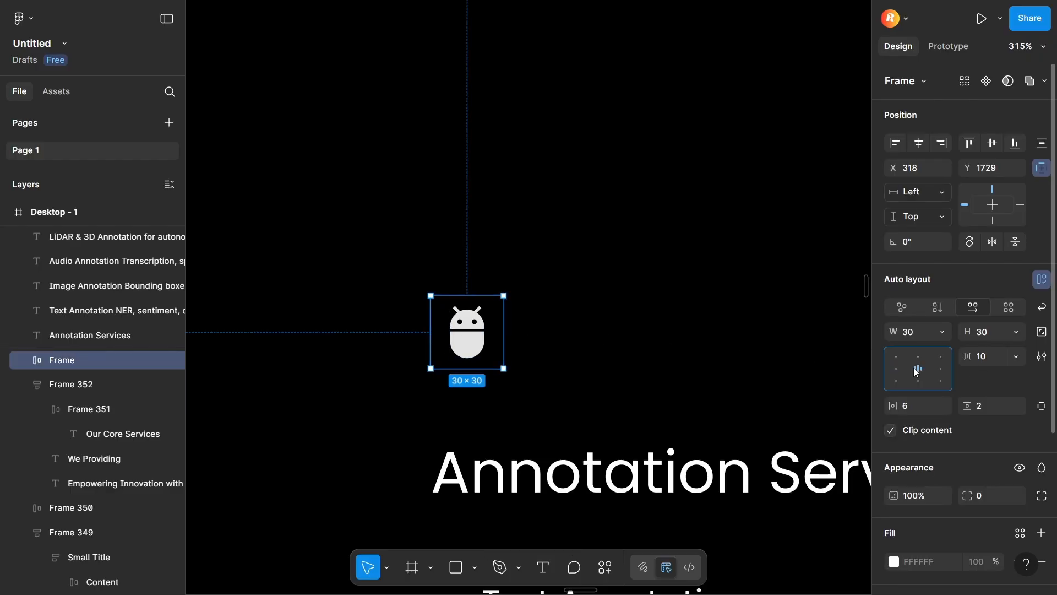
- Turn on the icon frame's white FFFFFF fill and set its opacity to 5%
scroll(943, 440, down, 5)
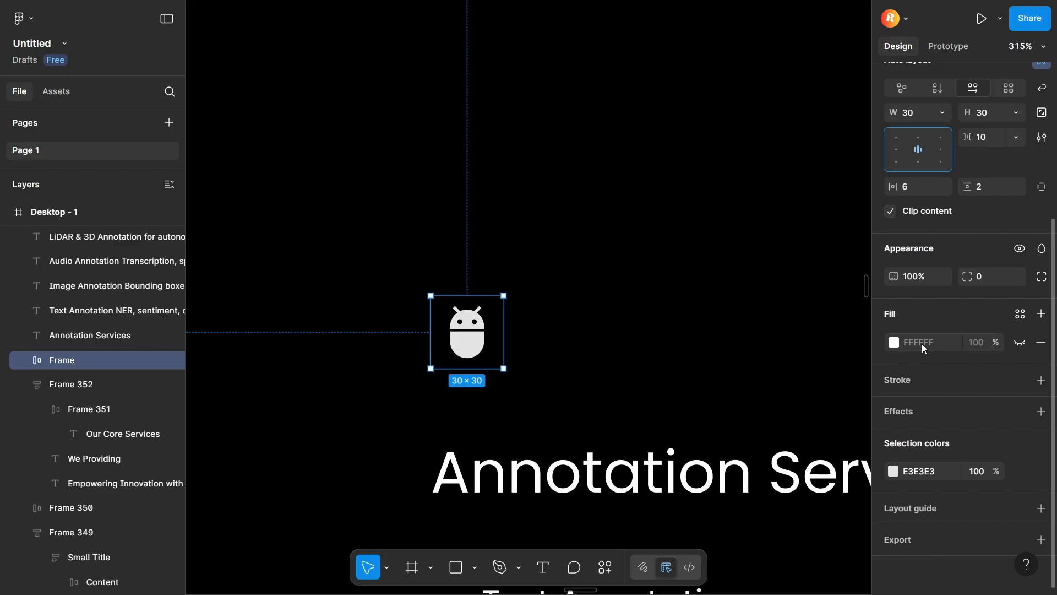
click(1020, 343)
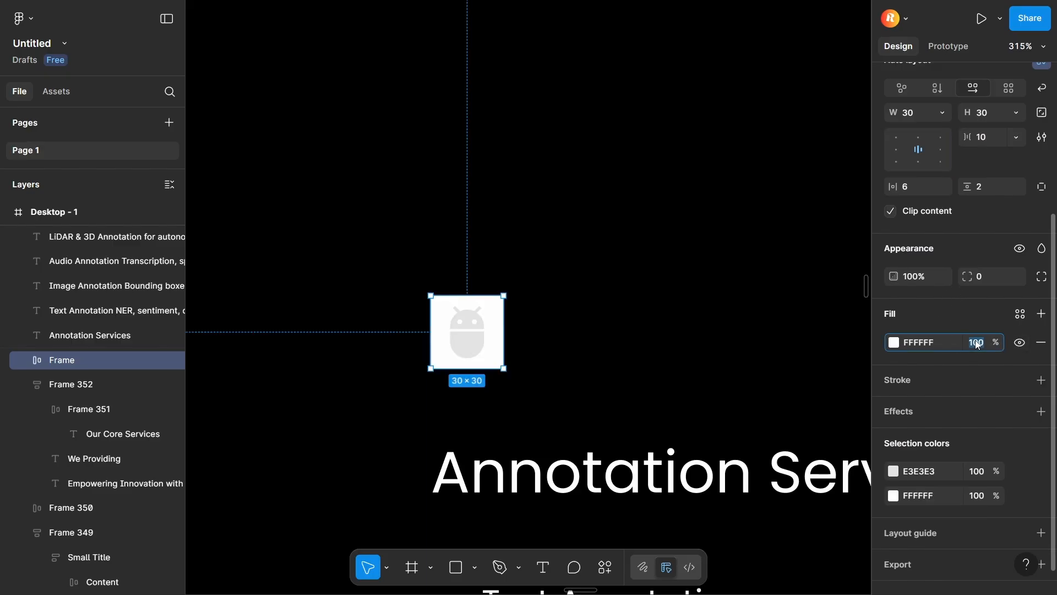
text(5)
key(Return)
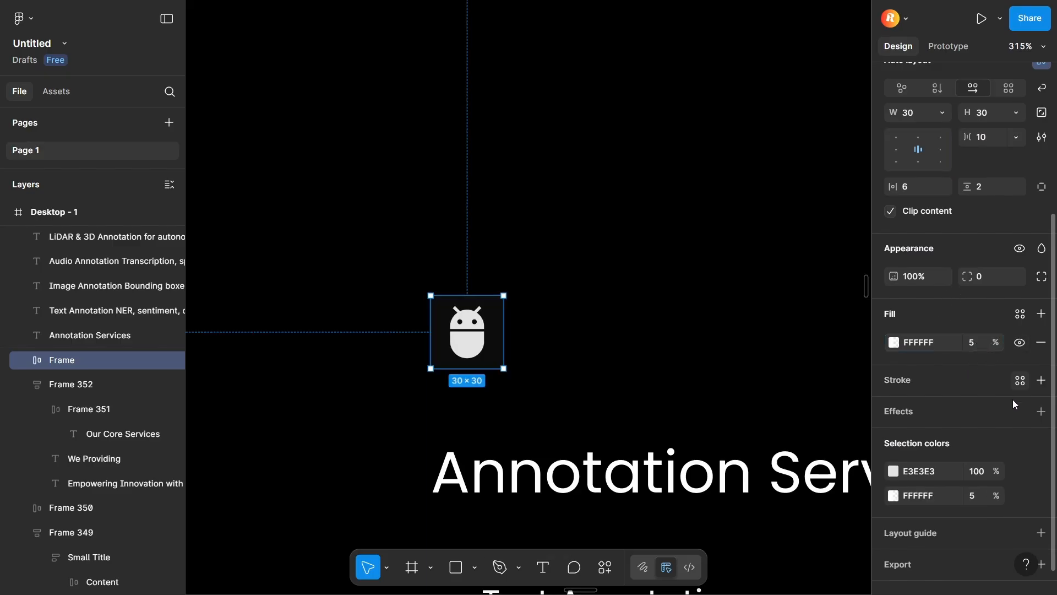
- Add a uniform background blur of 22 to the icon frame
click(1042, 411)
click(745, 386)
click(743, 421)
click(804, 446)
text(22)
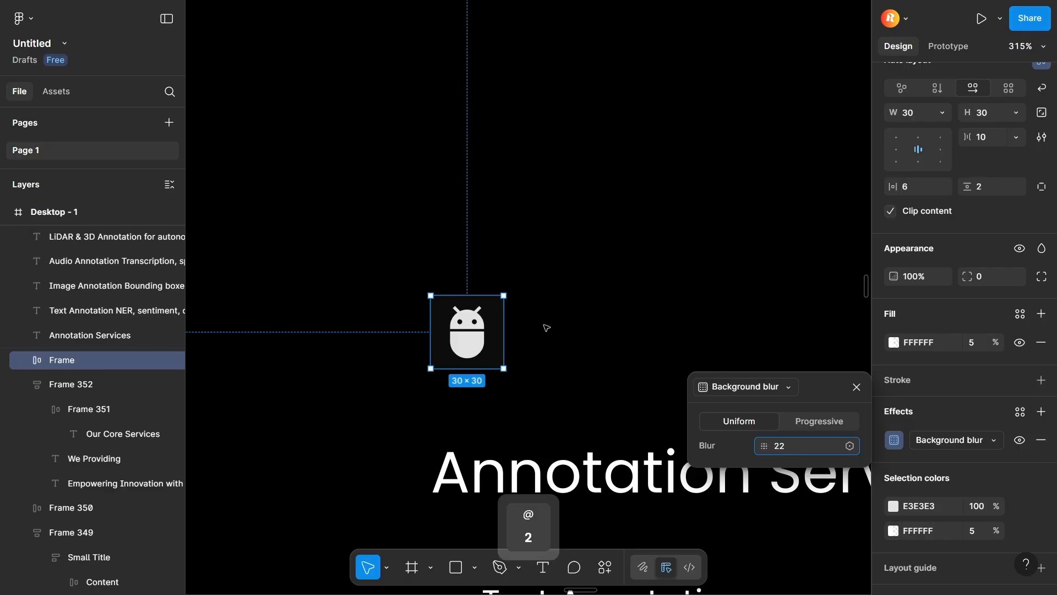
- Add a white inside stroke at 8% opacity to the icon frame and set its corner radius to 4
click(1041, 380)
click(894, 409)
text(8)
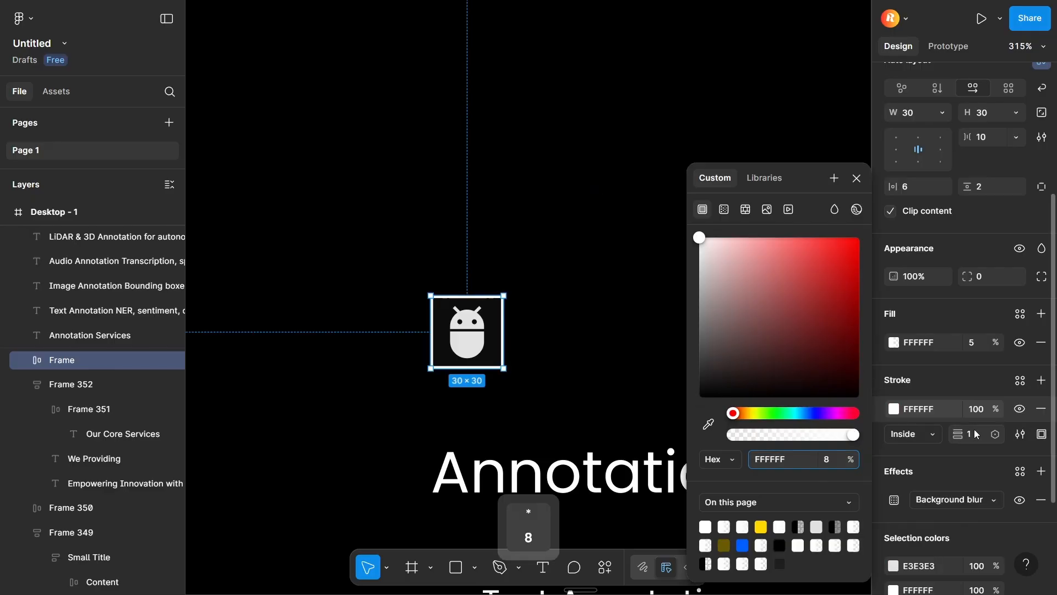
click(992, 277)
text(6)
key(Down)
key(Down)
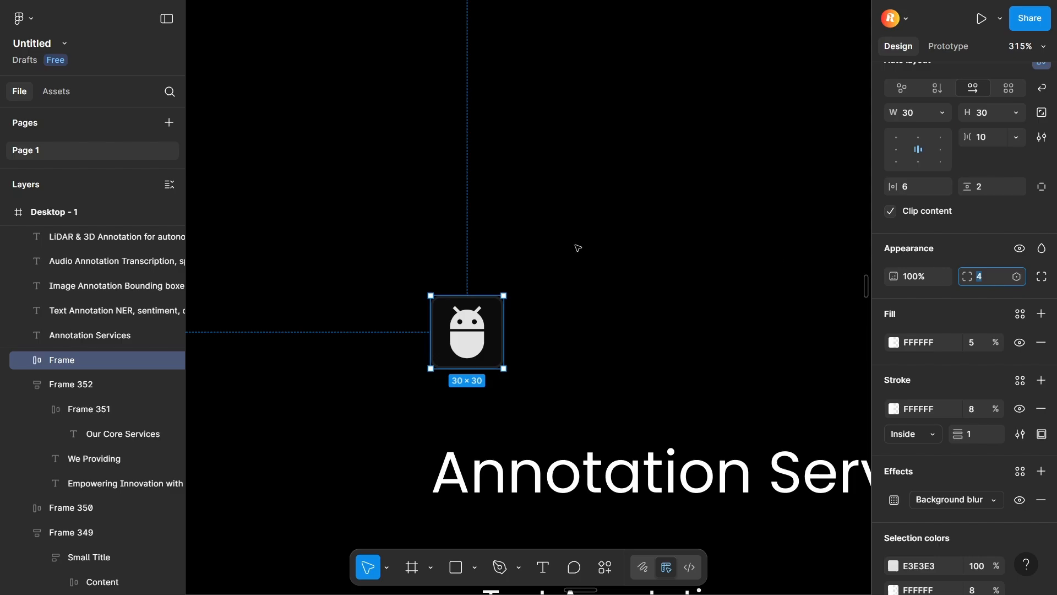
- Enlarge the robot icon's frame to 34 × 34
click(988, 112)
text(34)
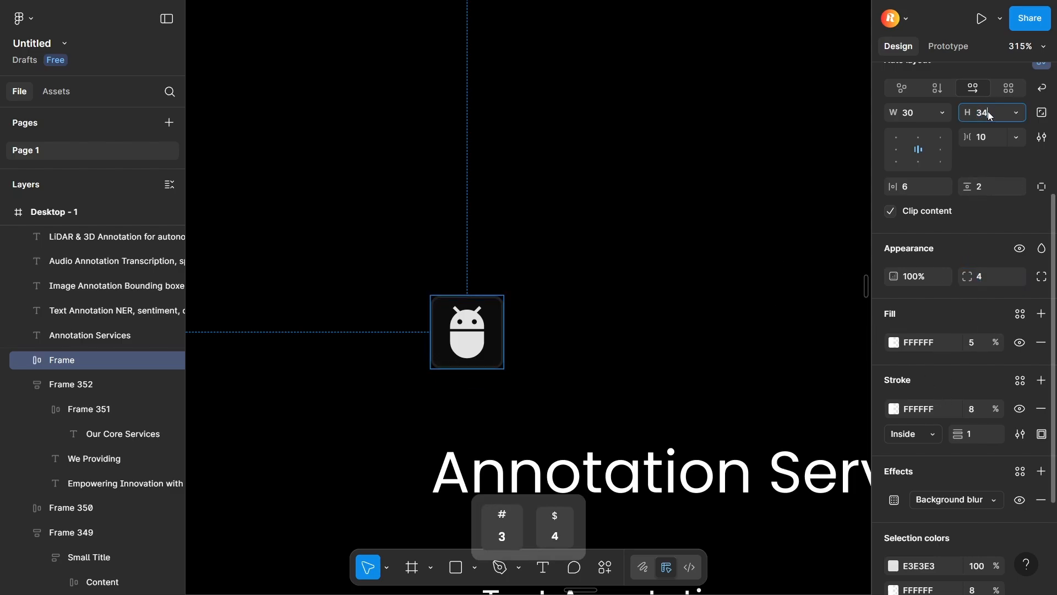
key(Return)
click(606, 243)
click(507, 346)
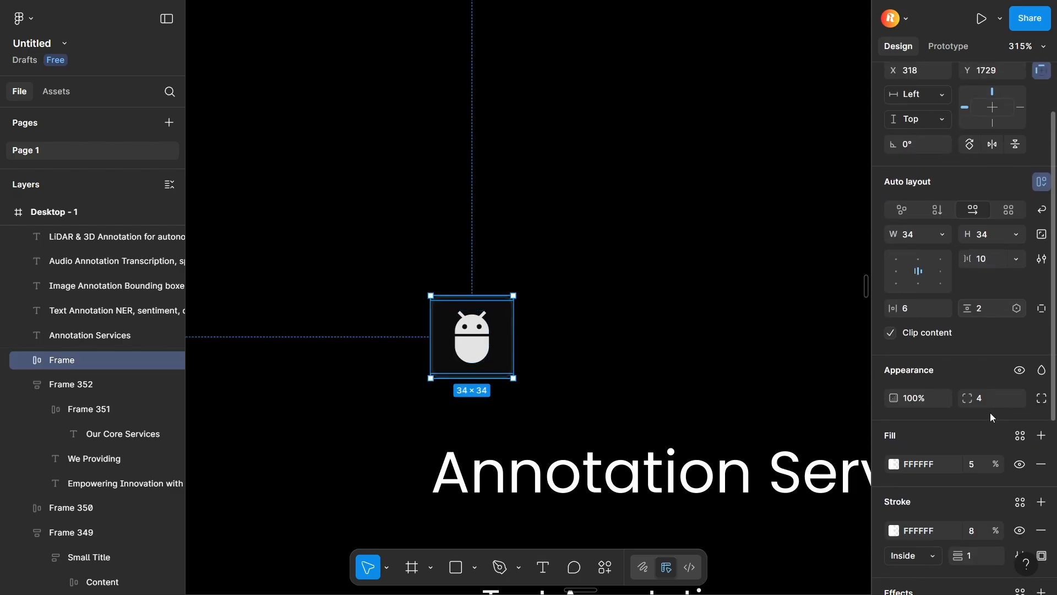
- Check the saved library color styles available for the icon frame's stroke
scroll(990, 412, down, 3)
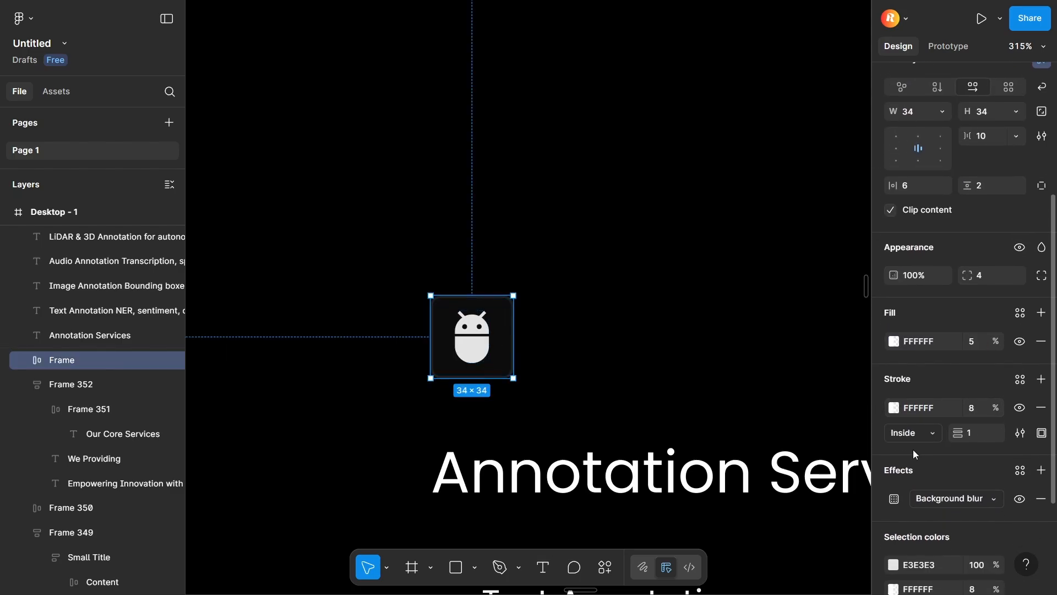
click(894, 408)
click(765, 180)
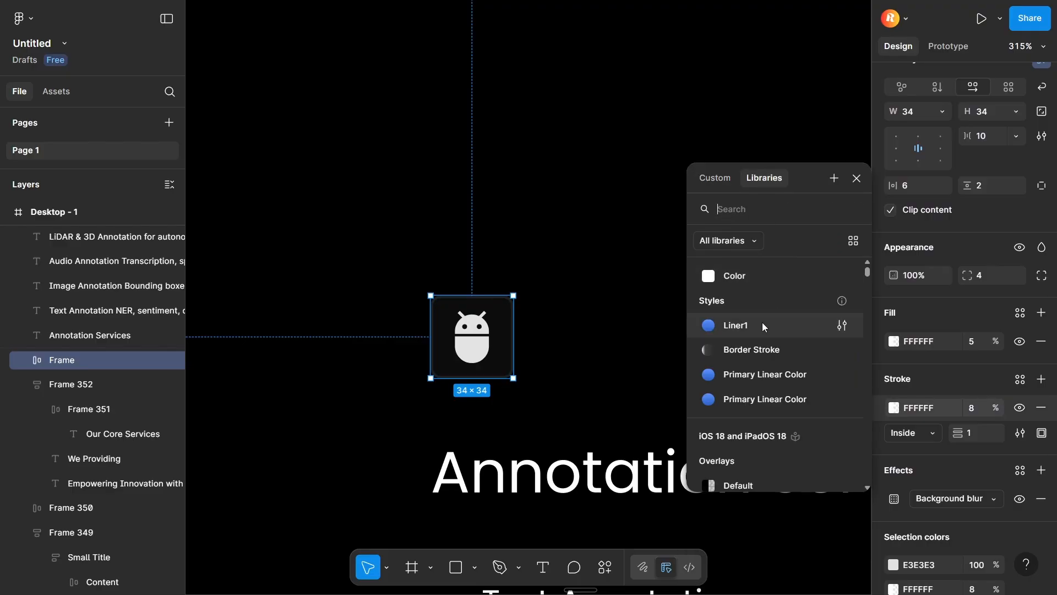
click(686, 141)
- Save the linear stroke gradient of the hero's "Shaping the Future of Identity" badge as a color style named Stroke Linear-1
scroll(689, 251, down, 10)
scroll(440, 440, up, 5)
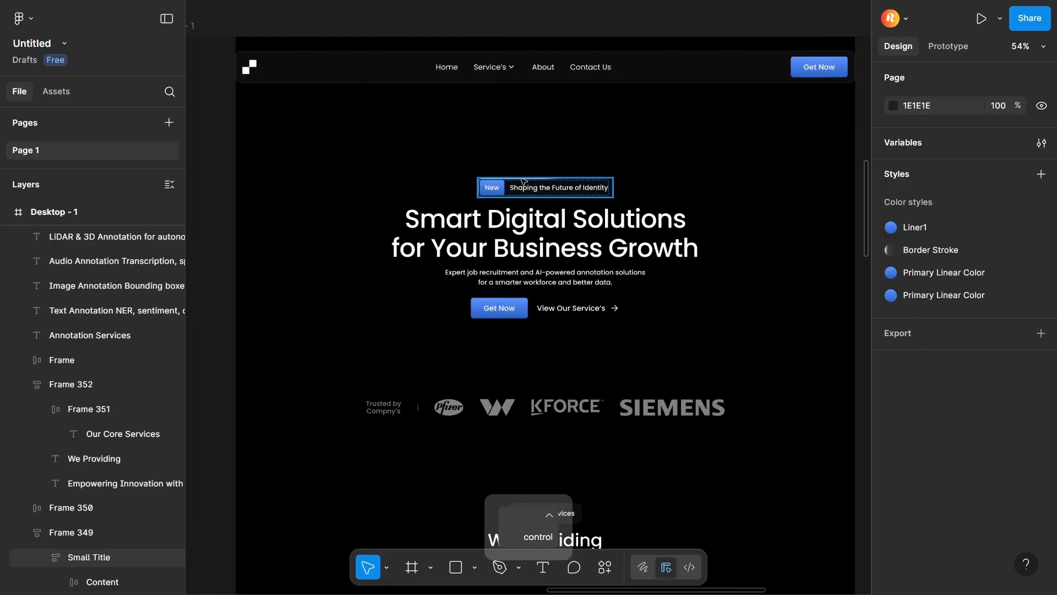
click(524, 182)
double_click(528, 183)
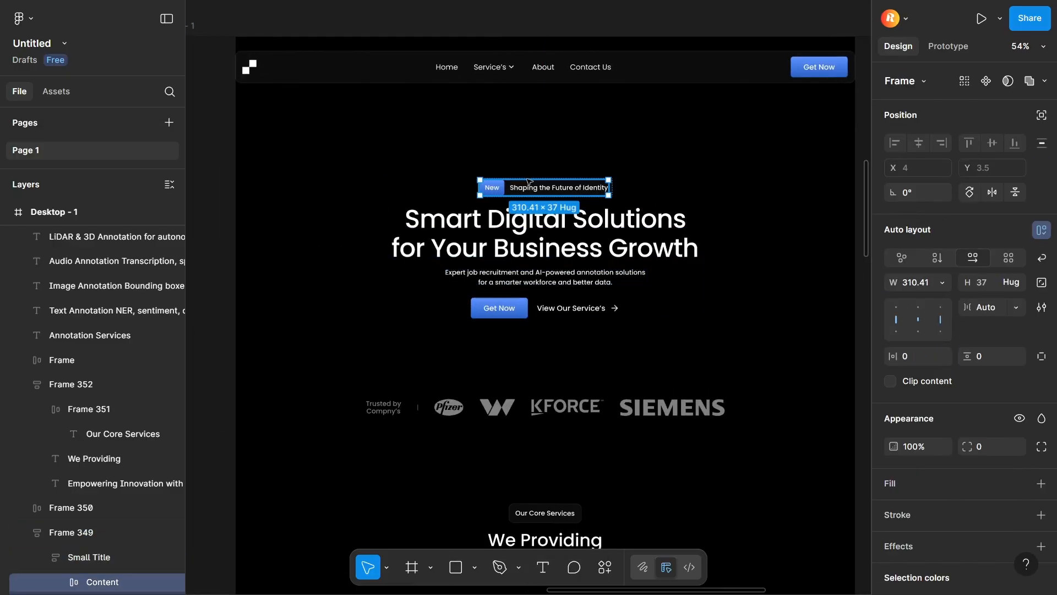
key(Escape)
click(529, 187)
click(894, 240)
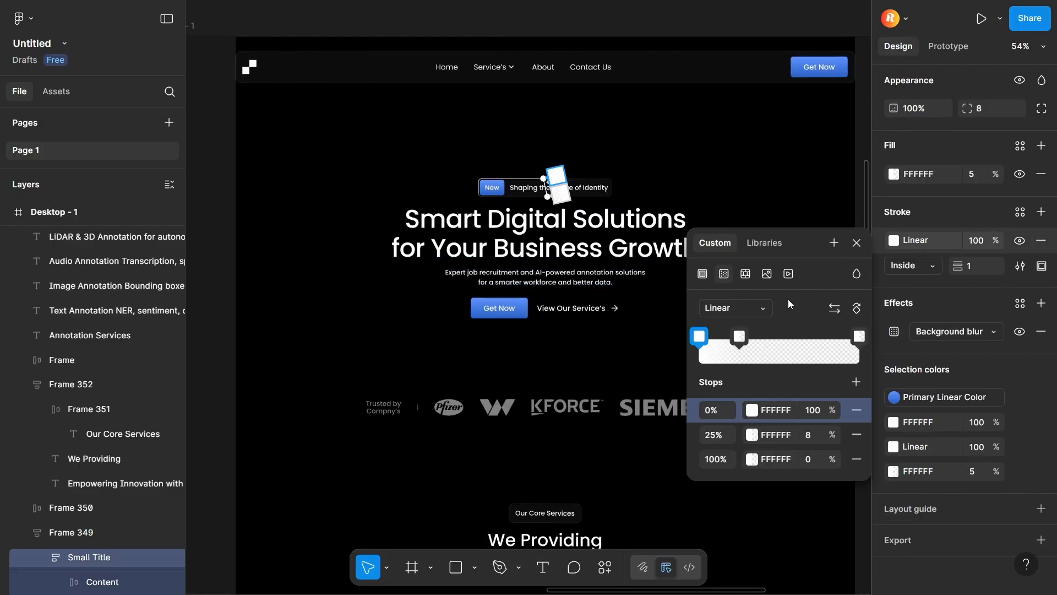
click(831, 246)
text(Stroke Linear)
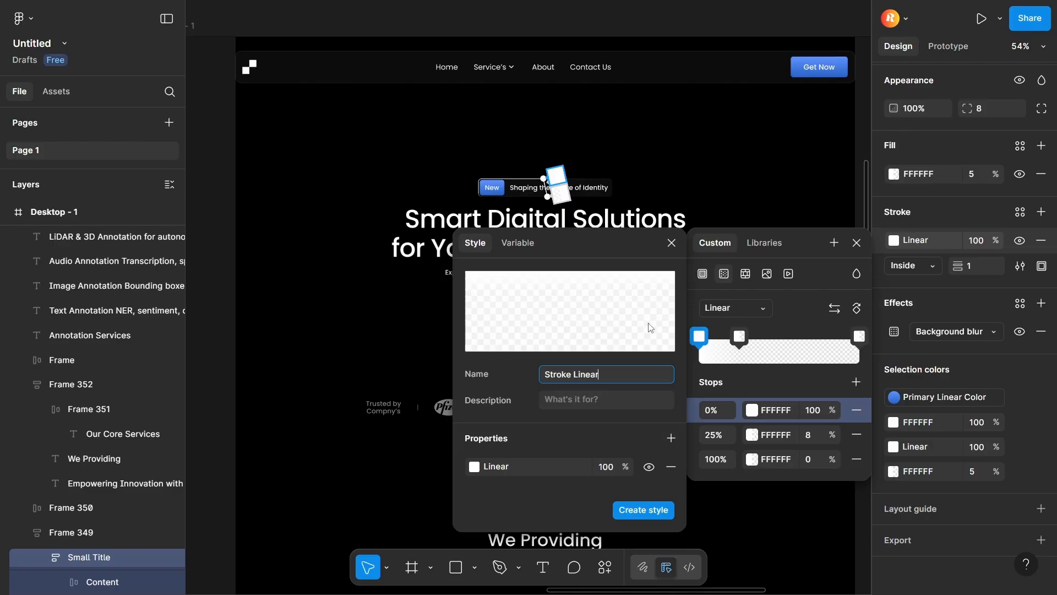
text( 1)
key(Return)
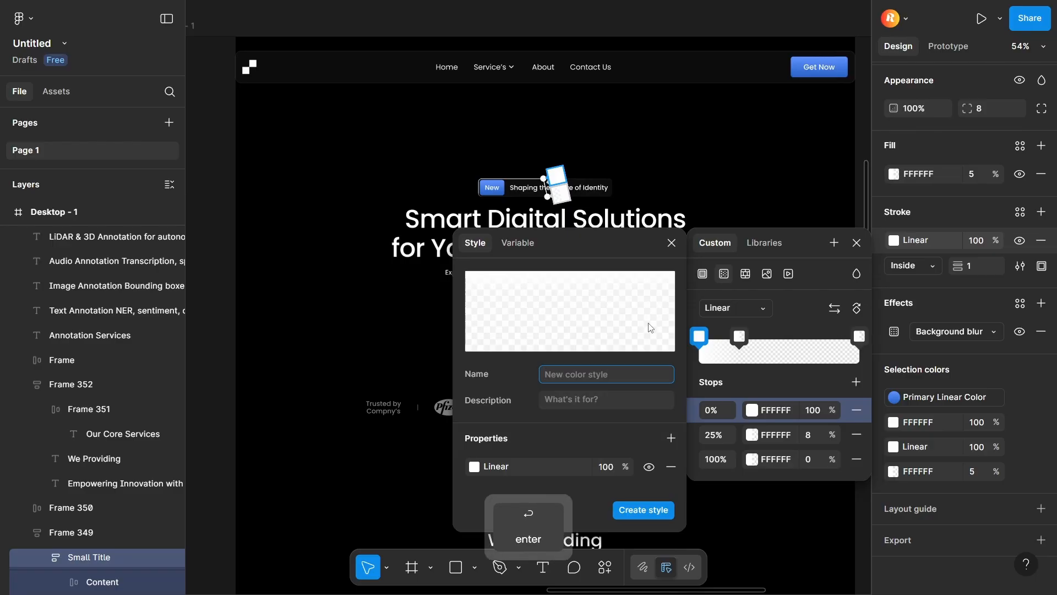
click(677, 245)
click(683, 161)
- Apply the Stroke Linear-1 style to the stroke of the robot icon's frame
scroll(691, 137, down, 6)
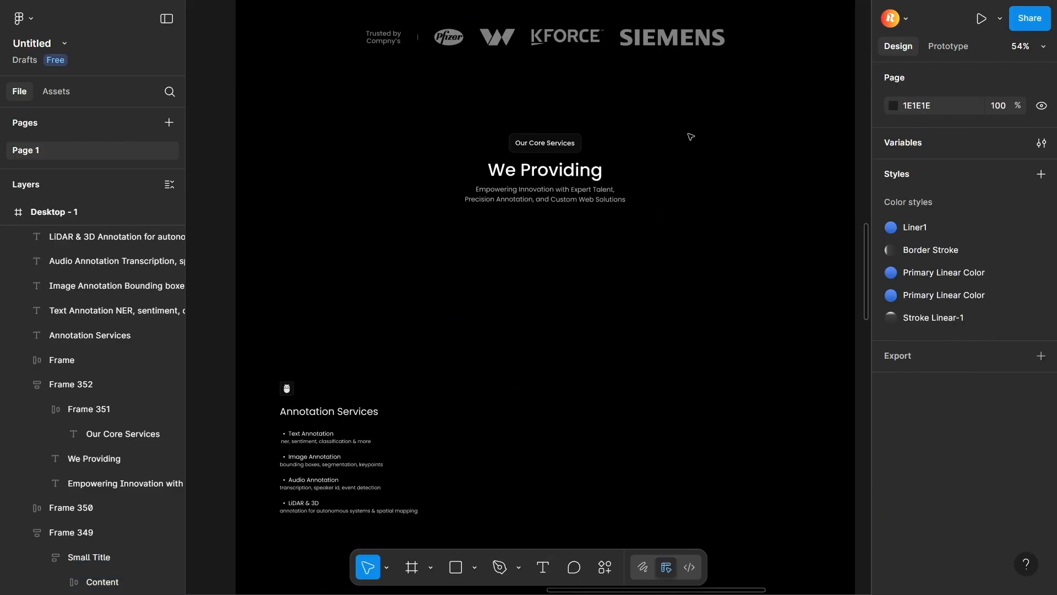
click(286, 389)
click(507, 413)
ctrl+scroll(259, 406, up, 10)
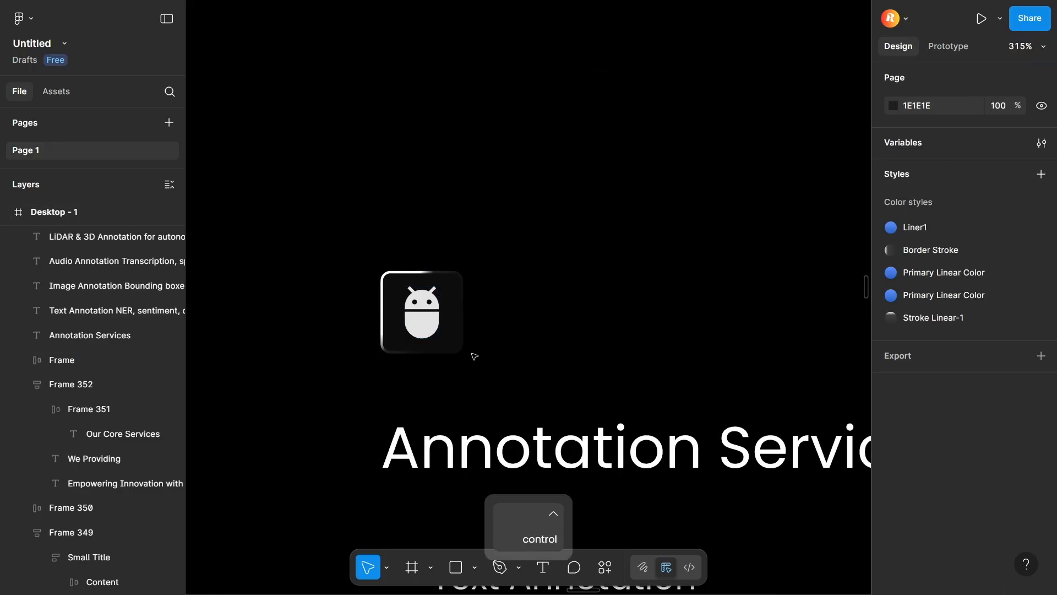
- Detach the Stroke Linear-1 style from the icon frame's stroke, keeping the linear gradient editable
ctrl+click(458, 315)
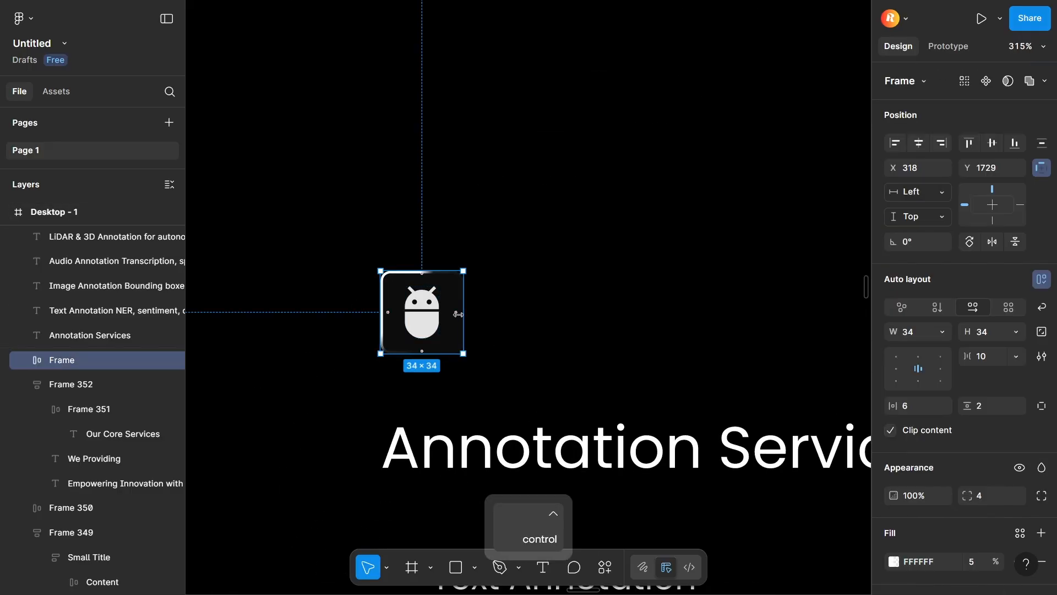
scroll(959, 452, down, 6)
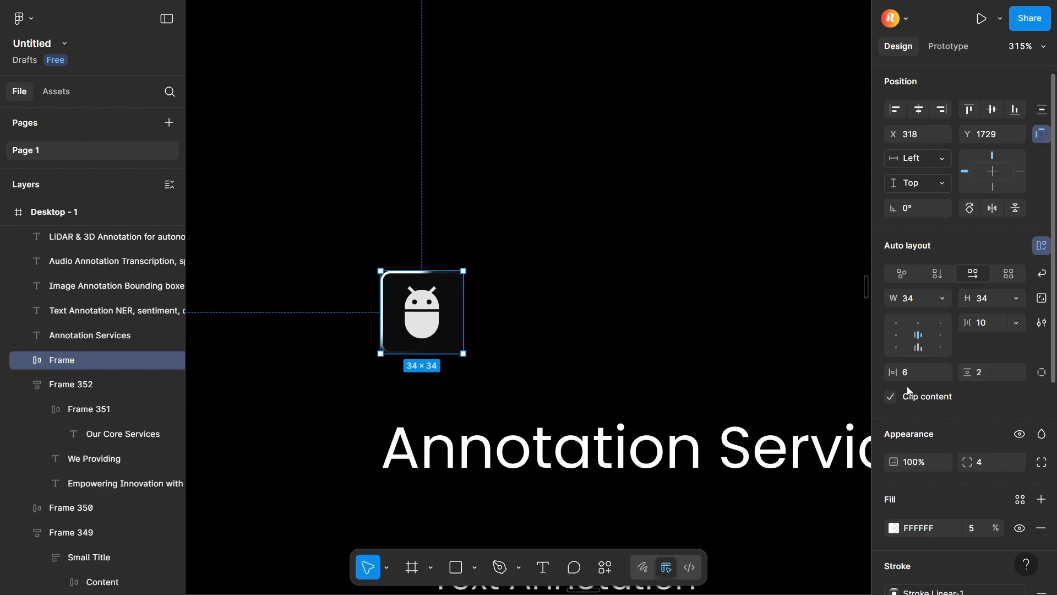
click(1020, 454)
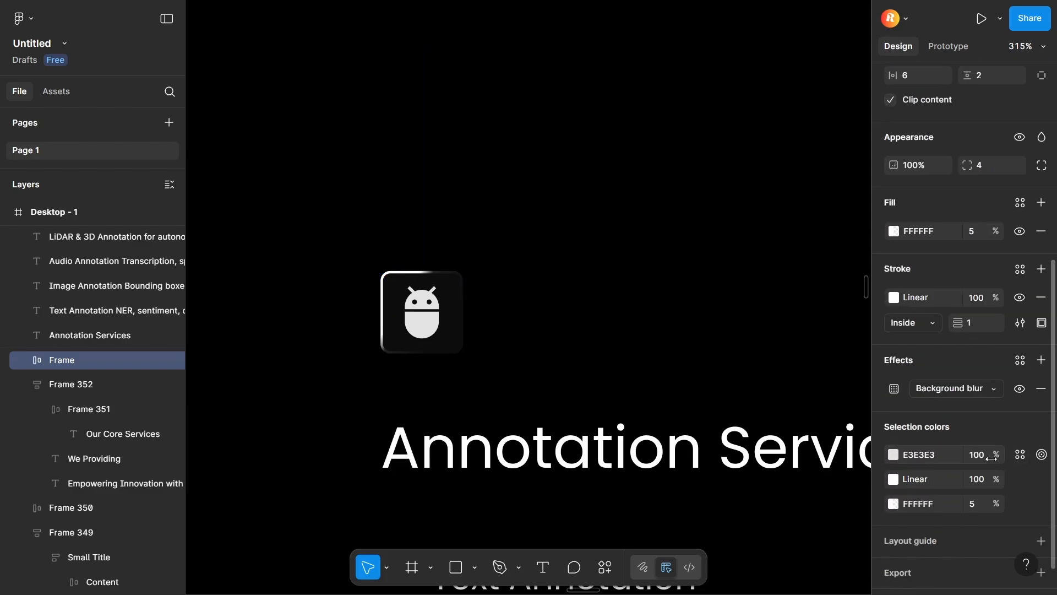
- Set the stroke gradient's 0% stop to 50% opacity and rotate the gradient to about 12°
click(894, 298)
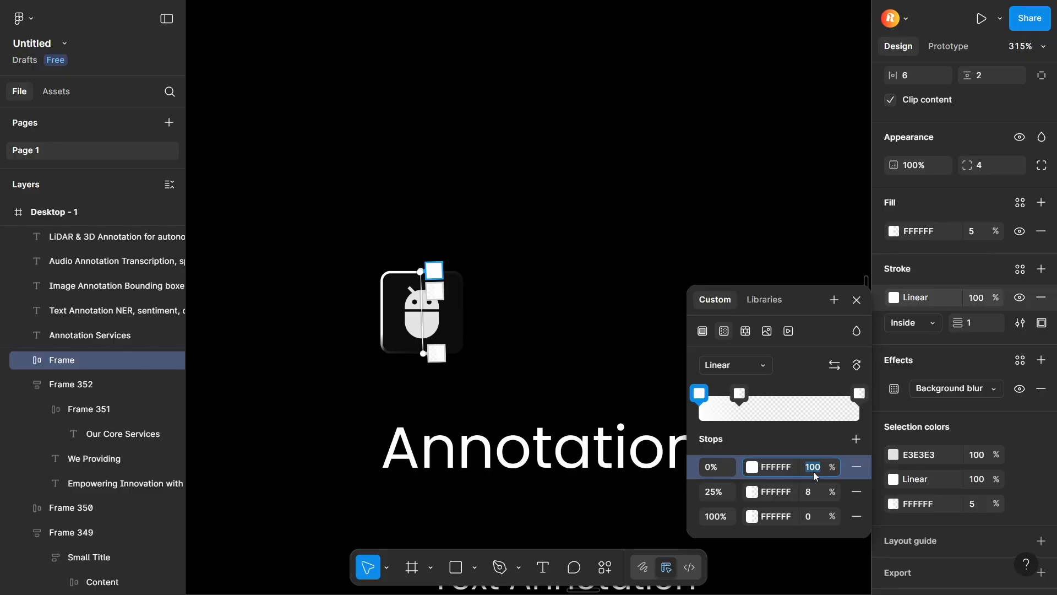
text(50)
key(Return)
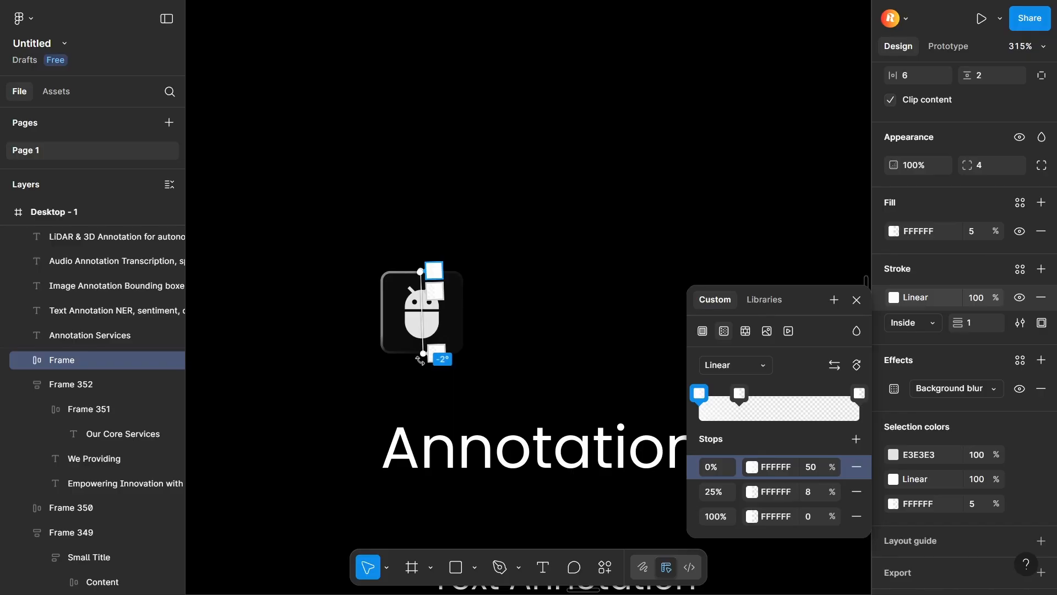
drag(419, 361, 410, 359)
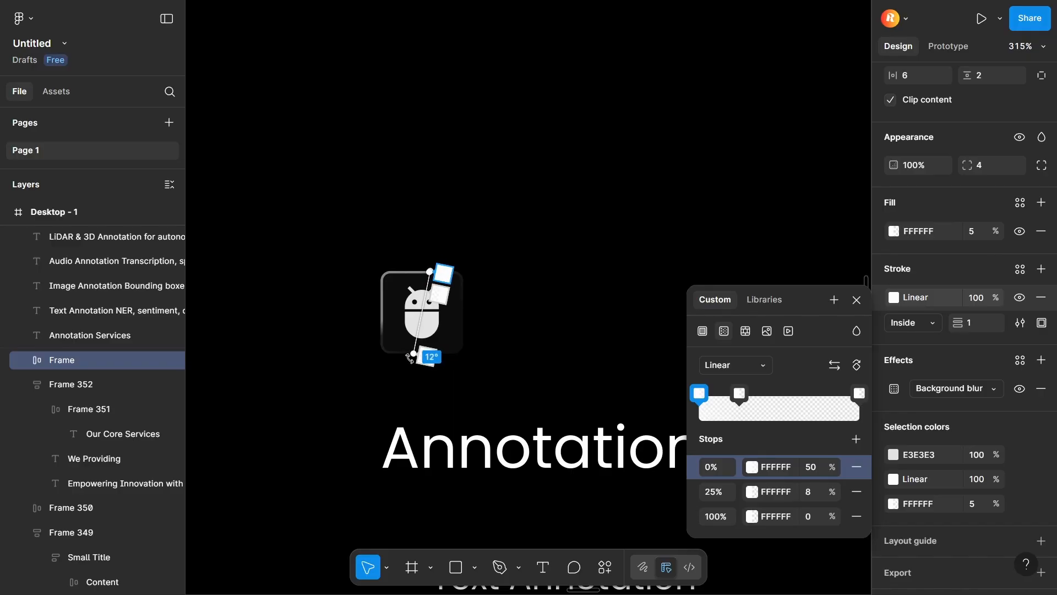
click(384, 372)
- Set the robot icon frame's stroke gradient opacity to 15% at the 25% stop and 8% at the 100% stop
click(396, 343)
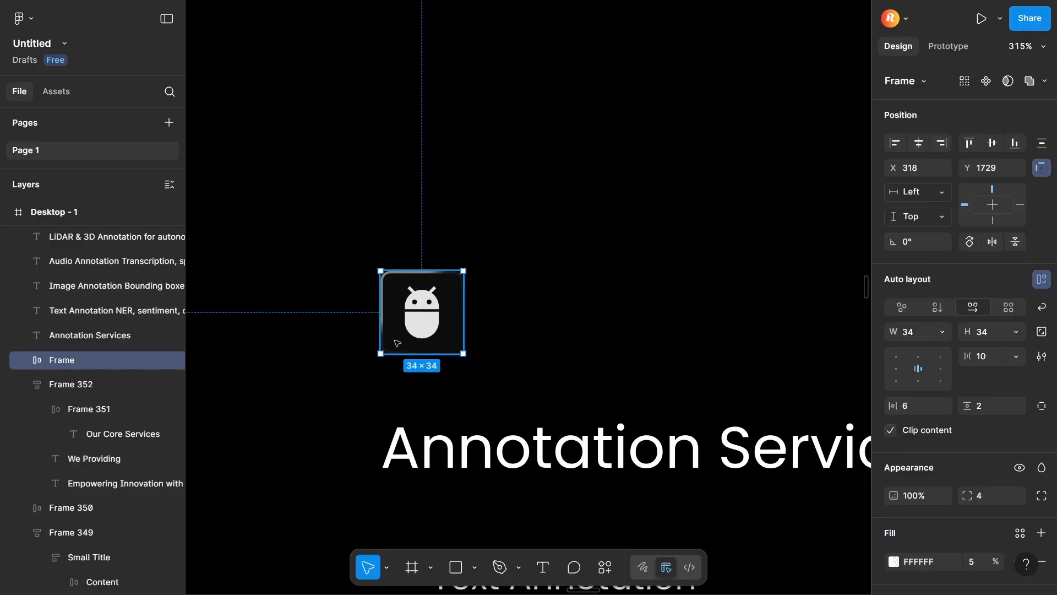
scroll(919, 433, down, 6)
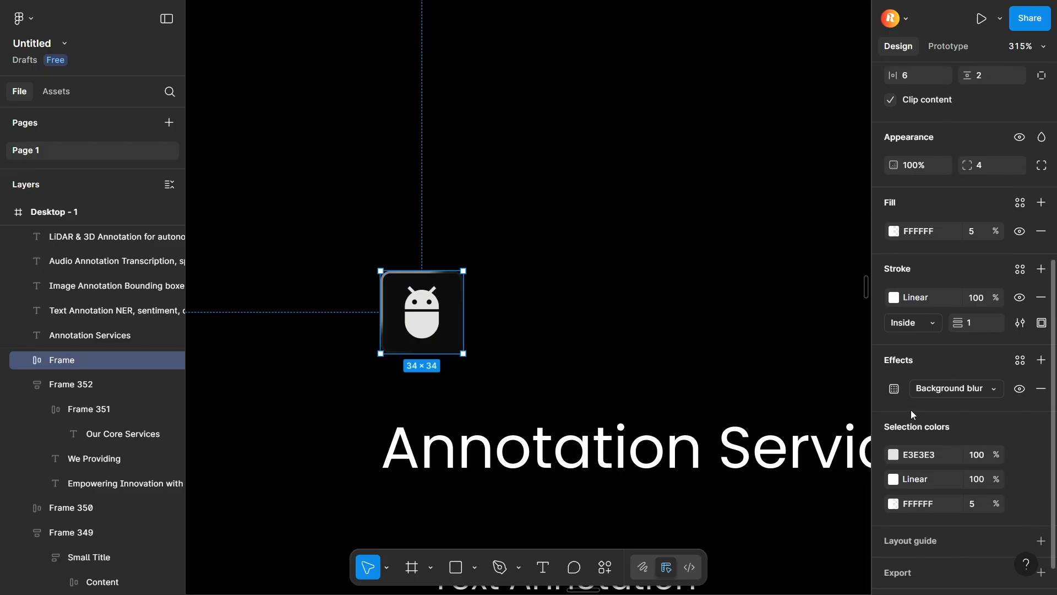
click(894, 297)
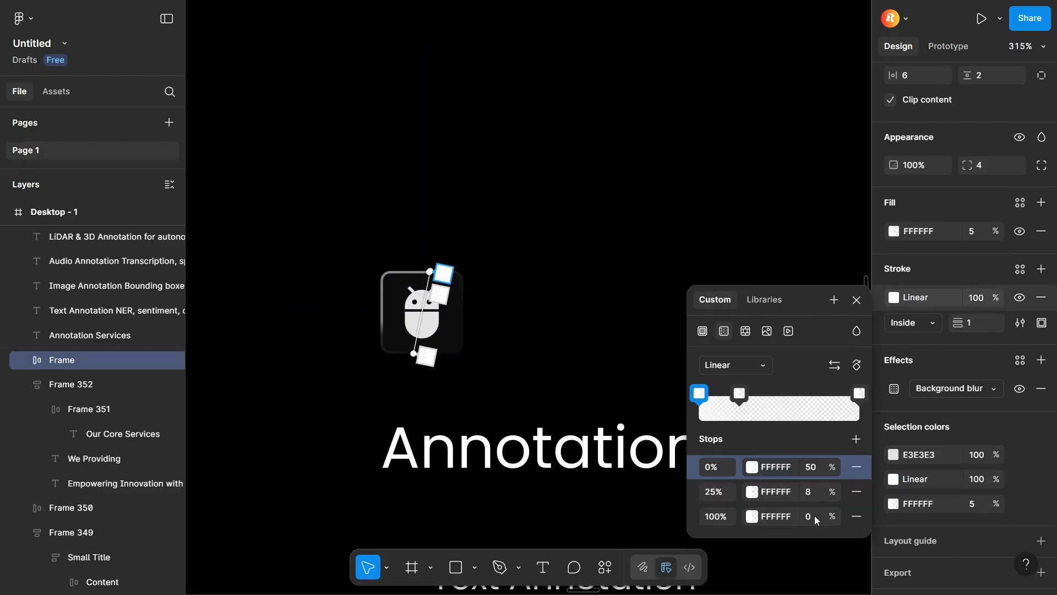
click(814, 489)
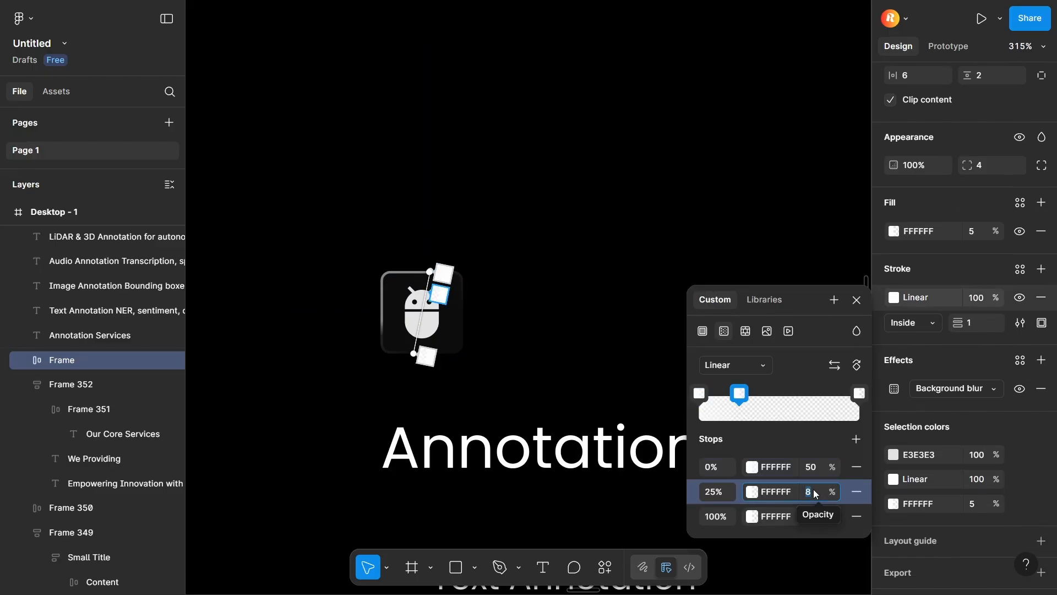
text(15)
click(811, 515)
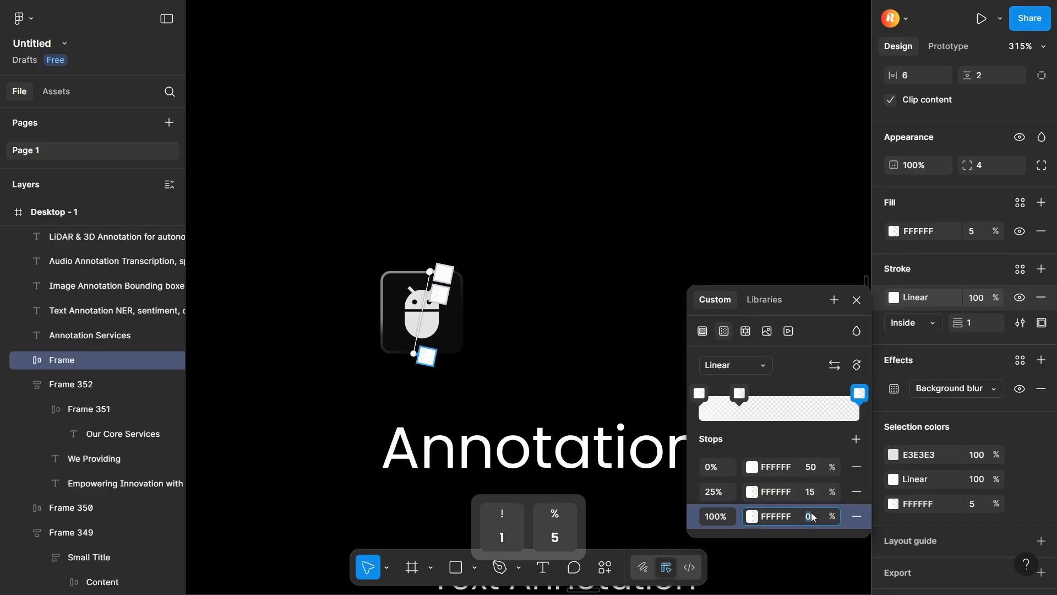
text(8)
key(Return)
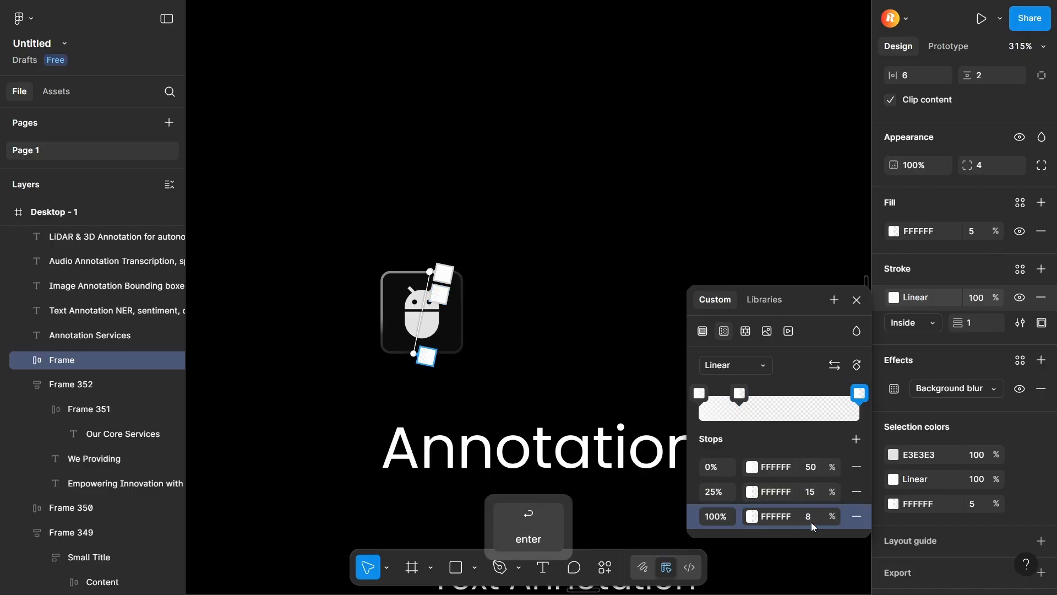
- Save the robot icon frame's stroke gradient as a color style named Strokw Linear Icons
click(553, 351)
click(553, 352)
click(448, 326)
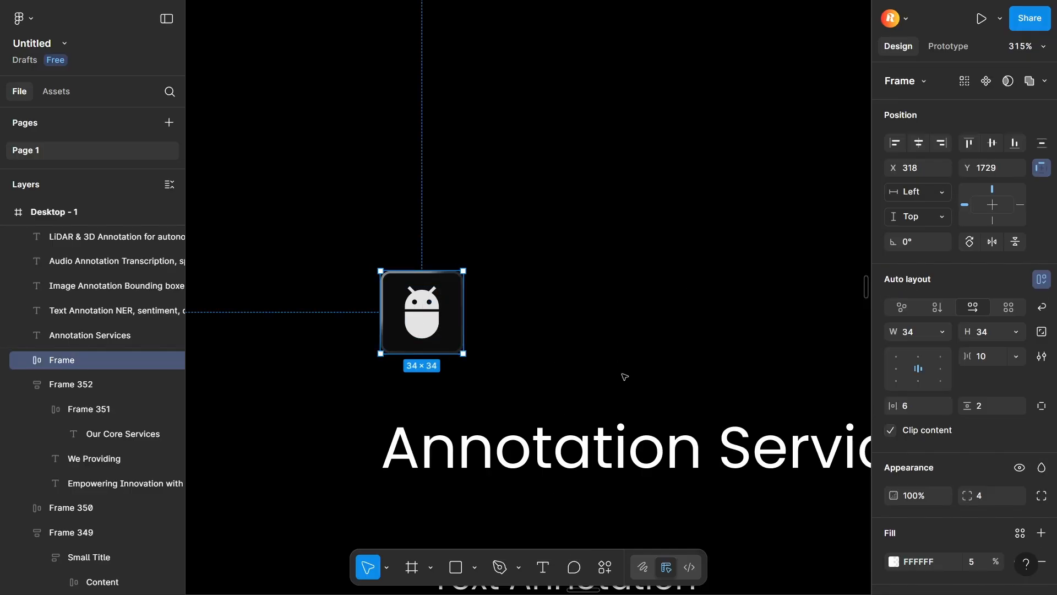
scroll(906, 504, down, 2)
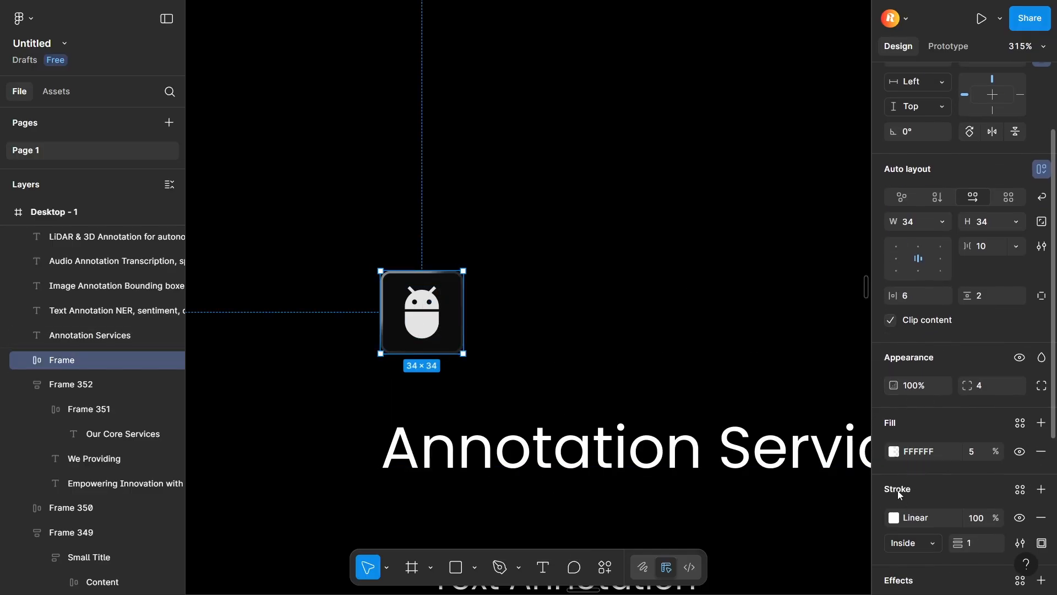
click(895, 519)
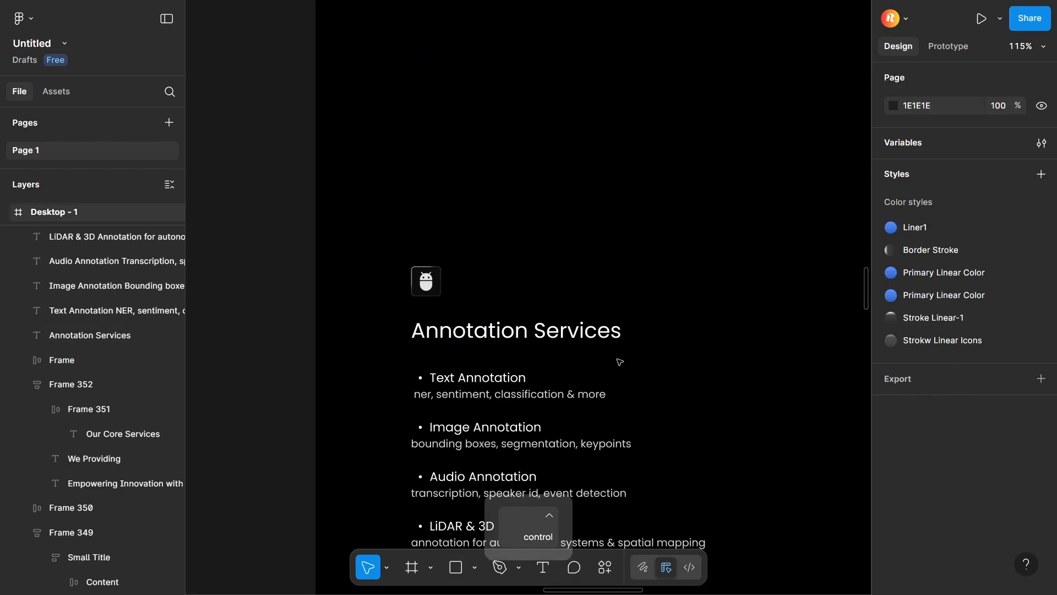
- Examine the size, padding and fill of the Get Service button in the Home design's Annotation Services card
scroll(619, 361, down, 3)
key(space)
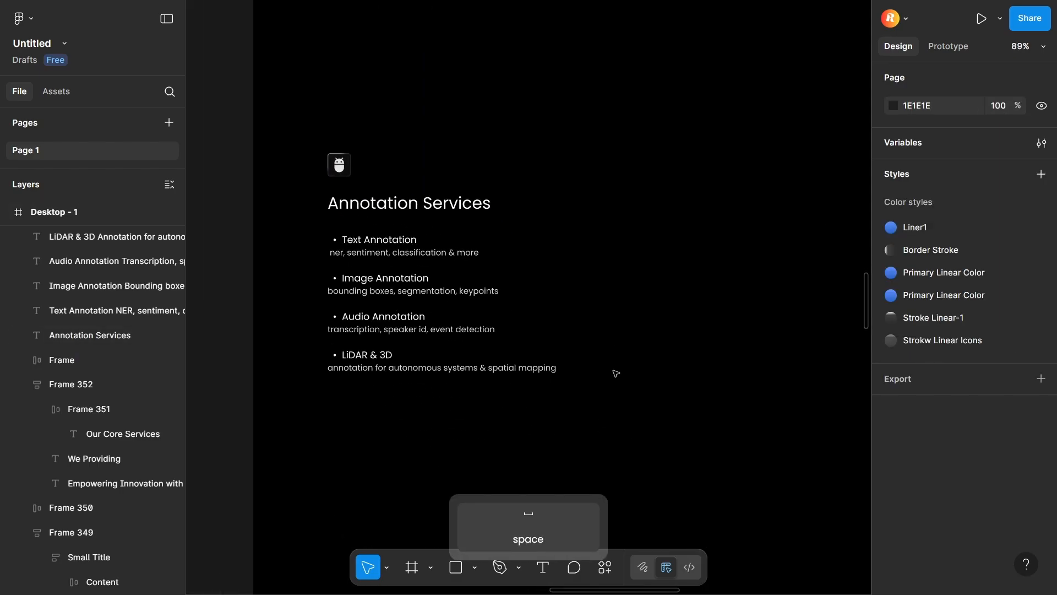
scroll(462, 315, down, 4)
key(space)
drag(413, 363, 556, 261)
scroll(556, 261, down, 2)
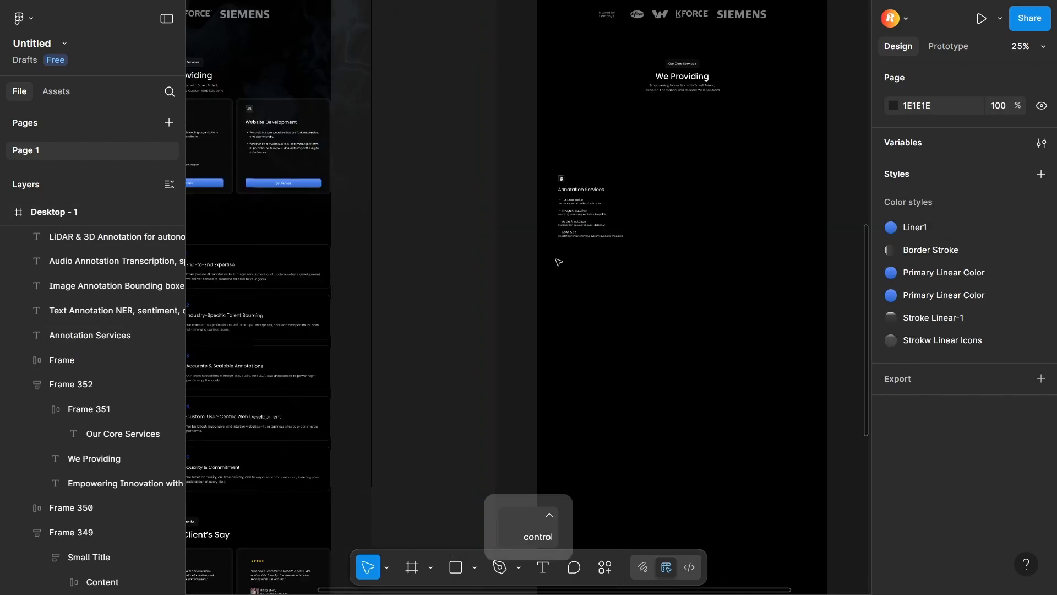
key(space)
drag(483, 240, 578, 224)
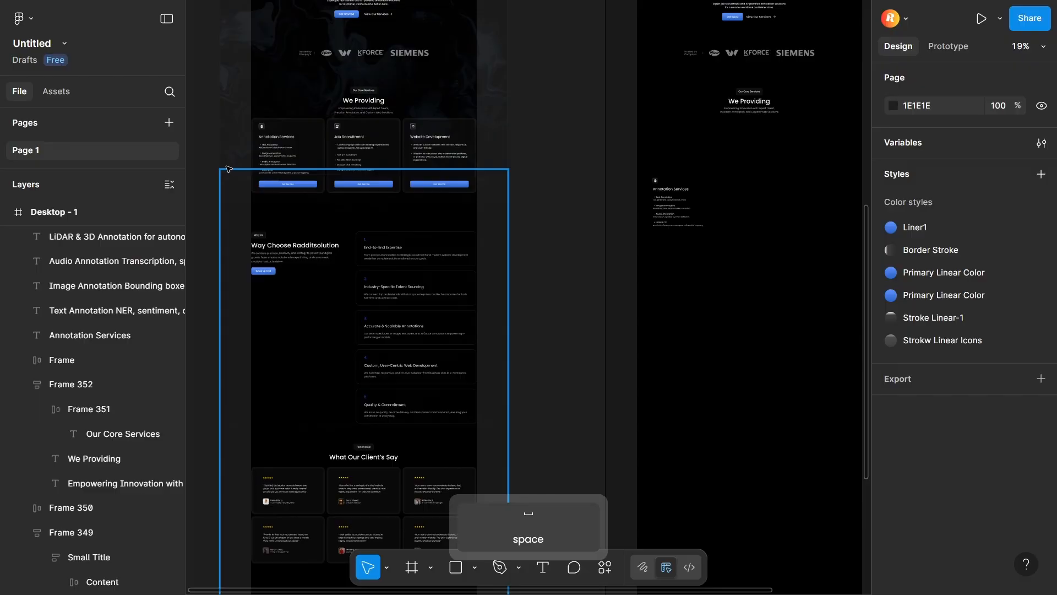
click(271, 184)
double_click(272, 185)
double_click(272, 185)
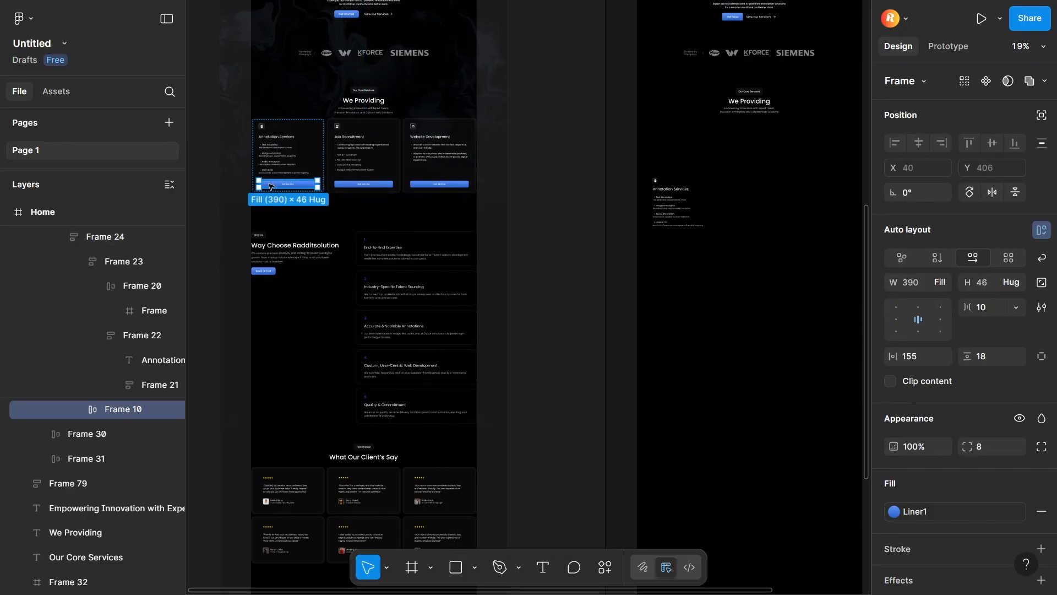
scroll(272, 186, up, 8)
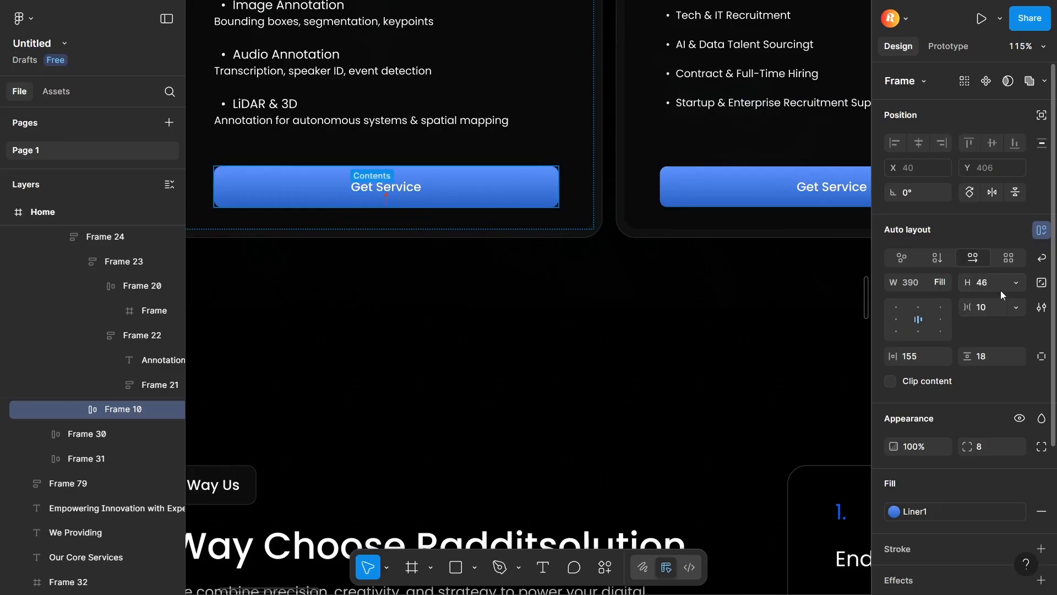
- Draw a 390 by 46 rectangle on the empty canvas beside the Home frame for the Get Service button
scroll(843, 330, down, 3)
key(r)
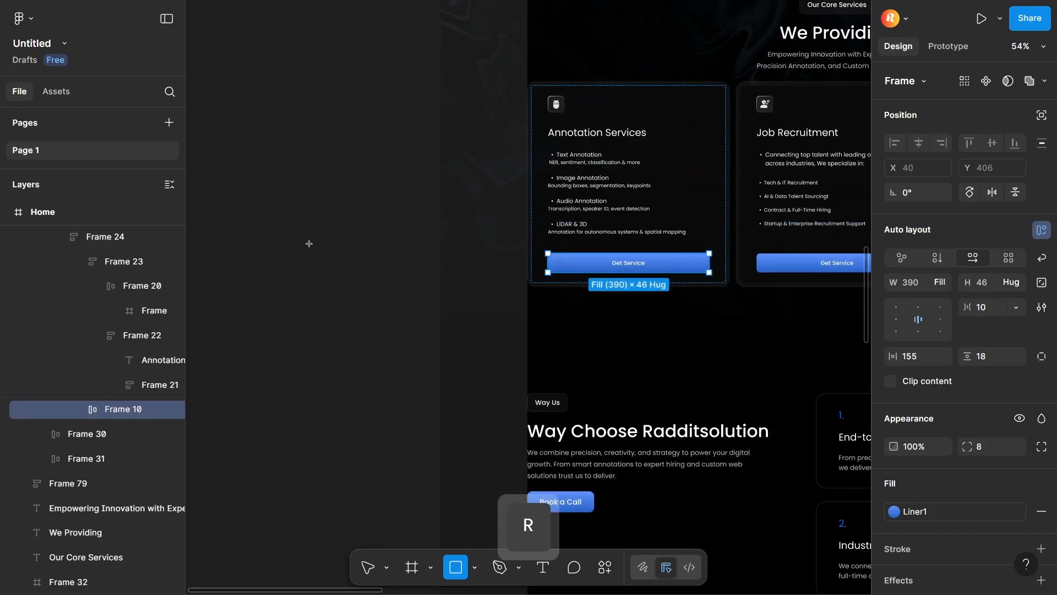
drag(279, 231, 440, 242)
click(979, 258)
text(46)
key(Return)
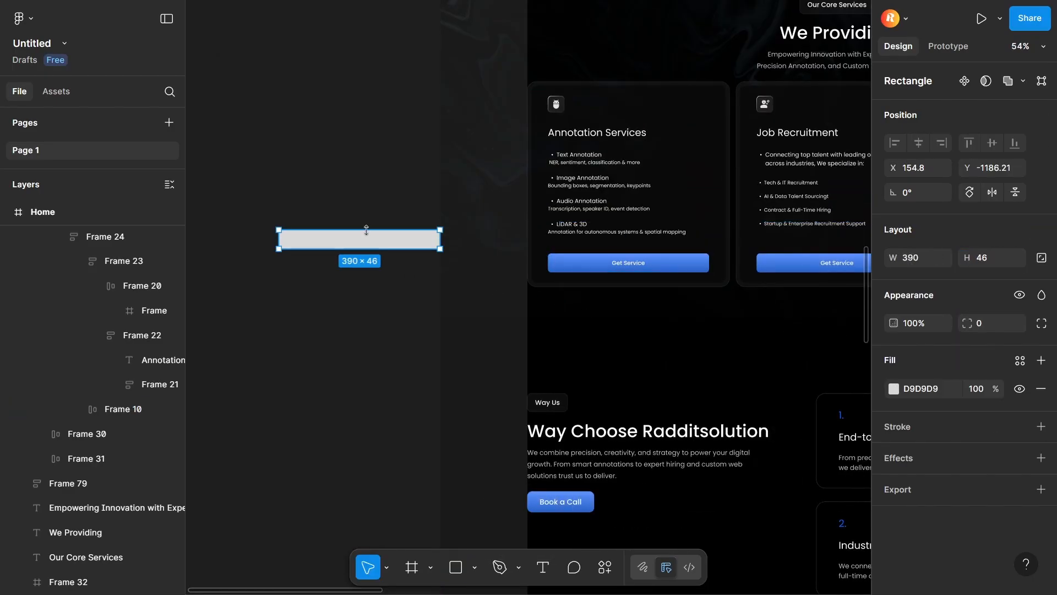
drag(366, 230, 359, 247)
key(ctrl+z)
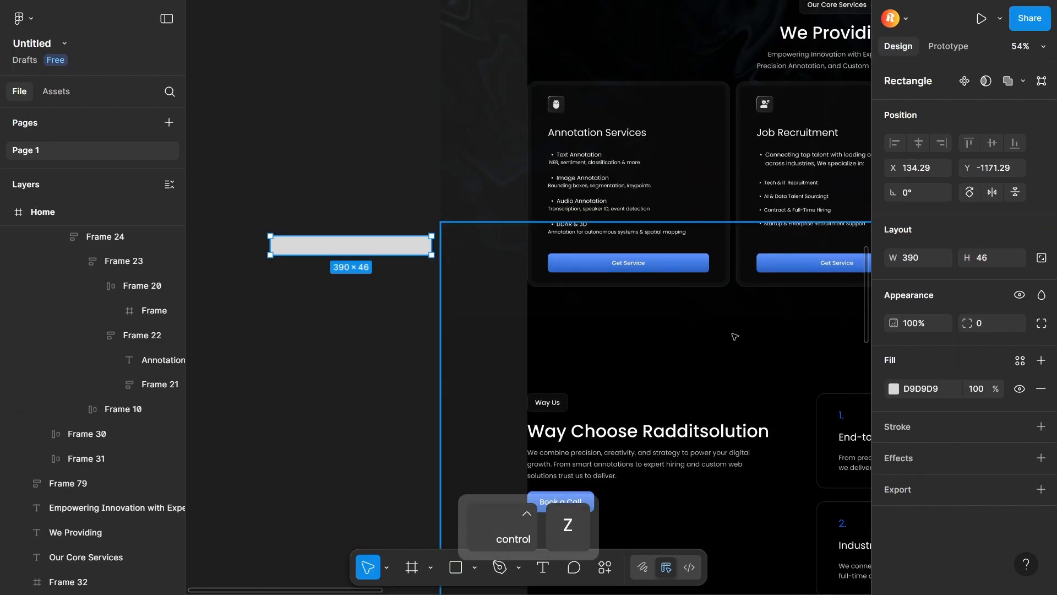
- Fill the new button rectangle with the Liner1 color style
click(893, 389)
click(765, 177)
click(722, 333)
click(373, 314)
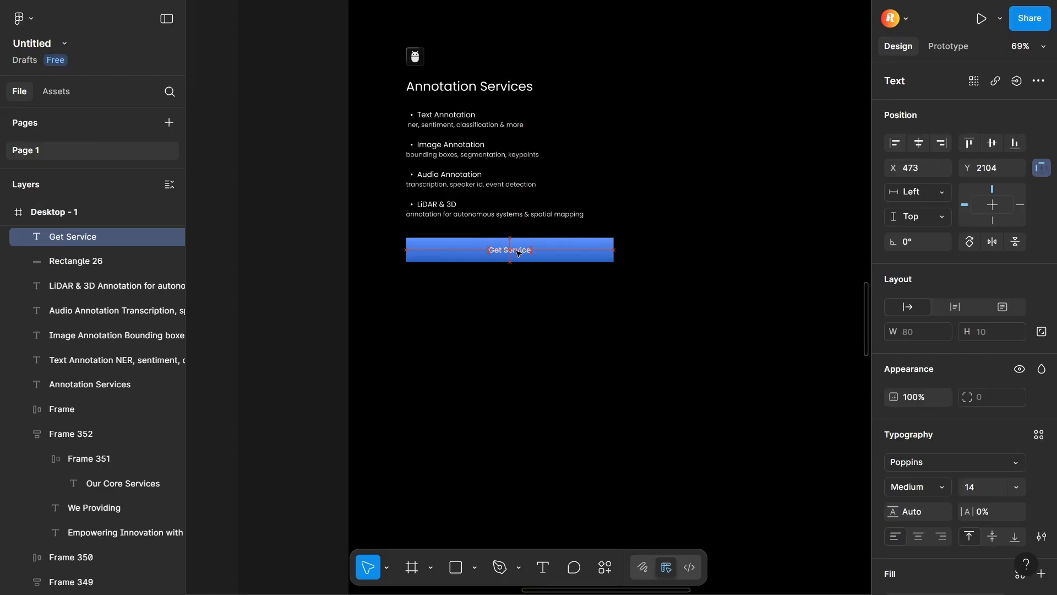
- Combine the Get Service text and the blue rectangle into an auto layout button and round its corners
shift+click(554, 251)
key(shift+a)
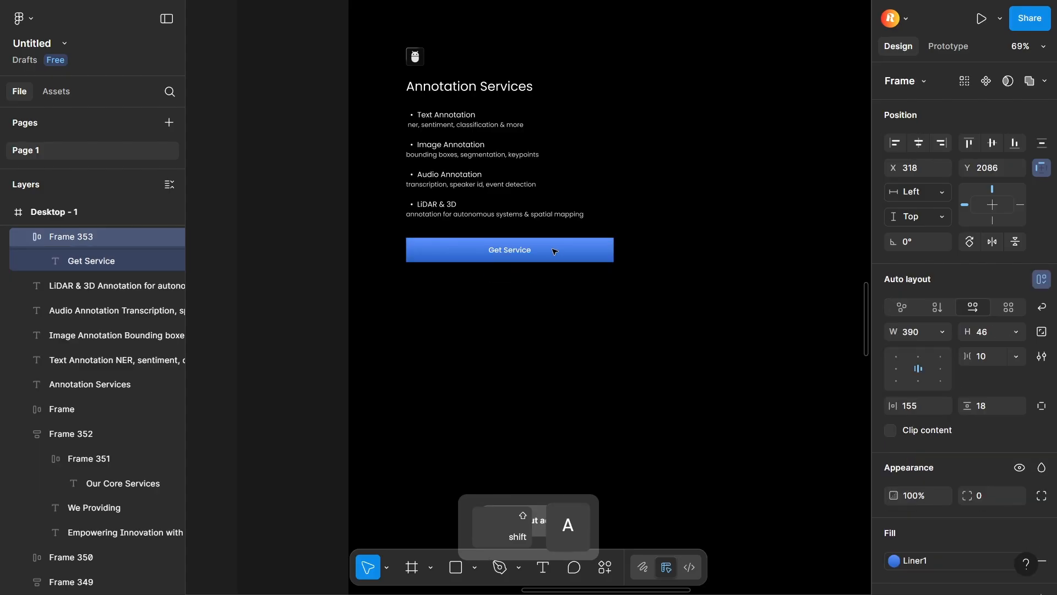
click(450, 408)
key(space)
drag(499, 335, 413, 406)
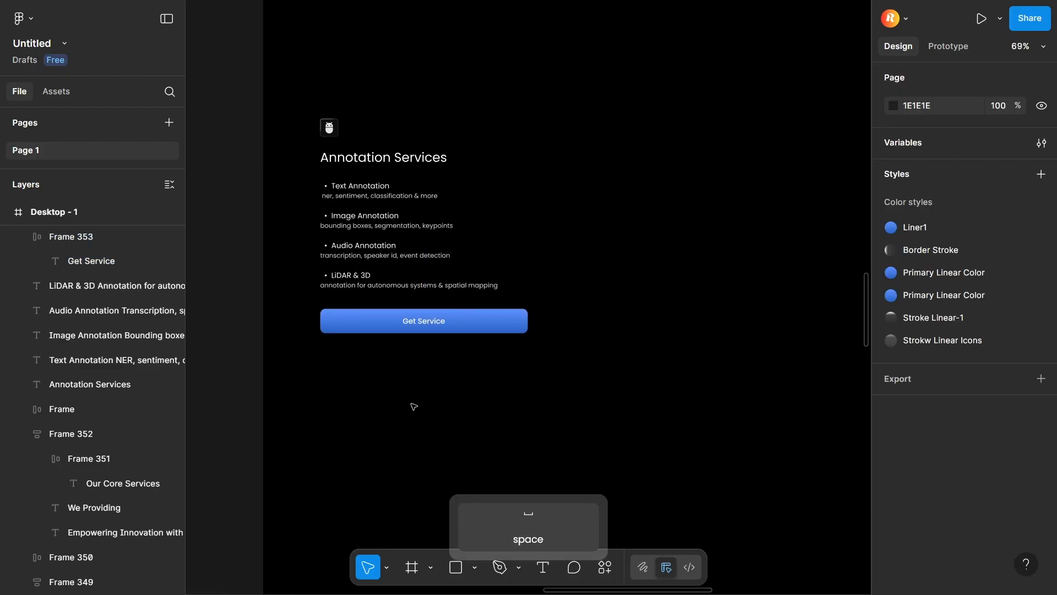
- Group the Text, Image, Audio and LiDAR & 3D annotation texts into one vertical auto layout list
click(375, 159)
shift+click(373, 189)
click(370, 218)
shift+click(358, 245)
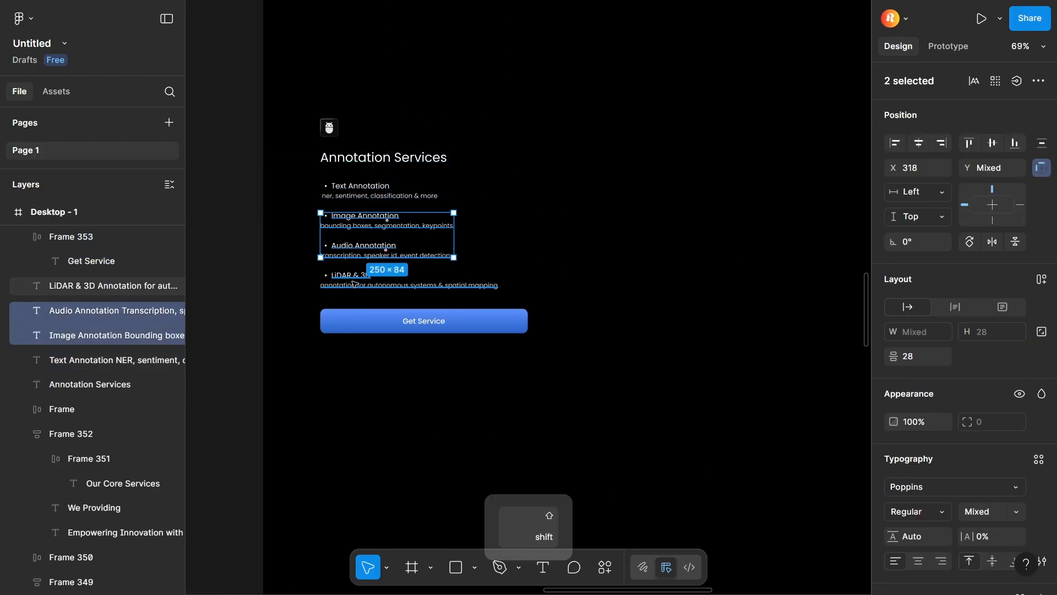
shift+click(352, 277)
shift+click(369, 196)
key(shift+a)
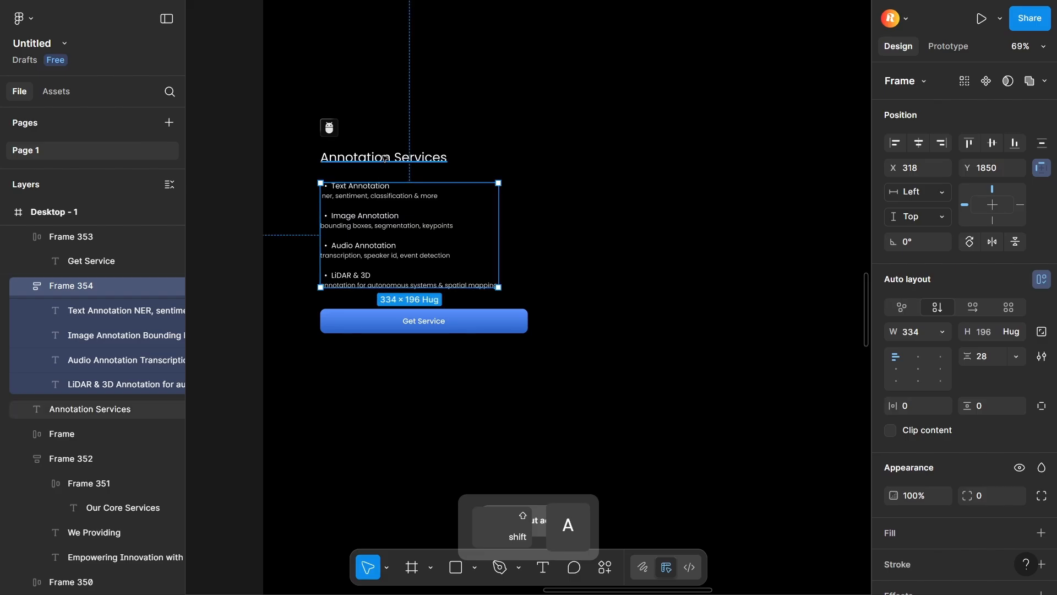
- Put the Annotation Services heading and list in an auto layout, and wrap it with the icon and button into one card frame
shift+click(358, 159)
key(shift+a)
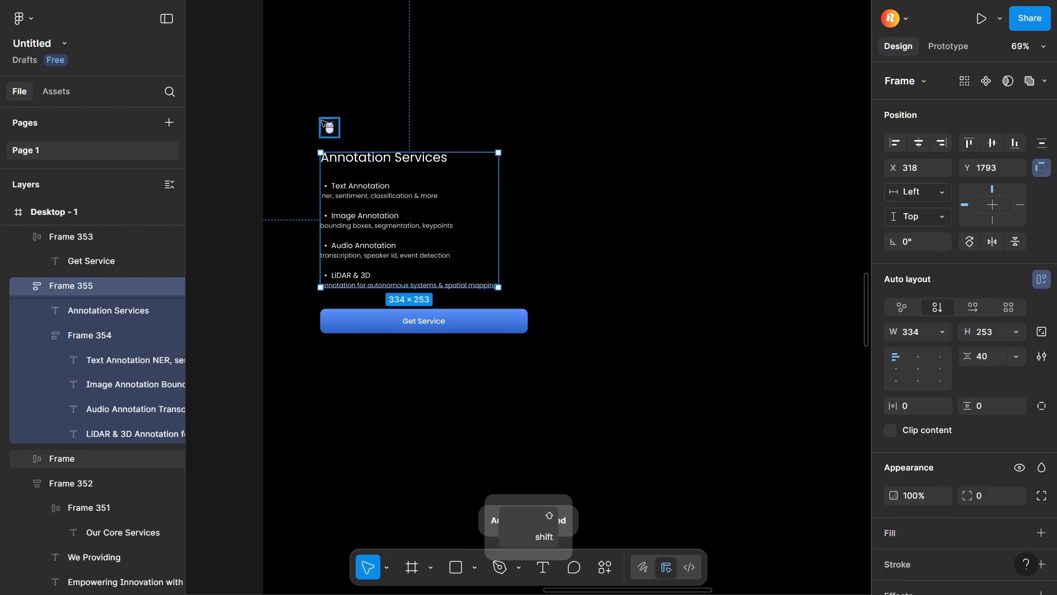
shift+click(329, 127)
shift+click(350, 328)
key(shift+a)
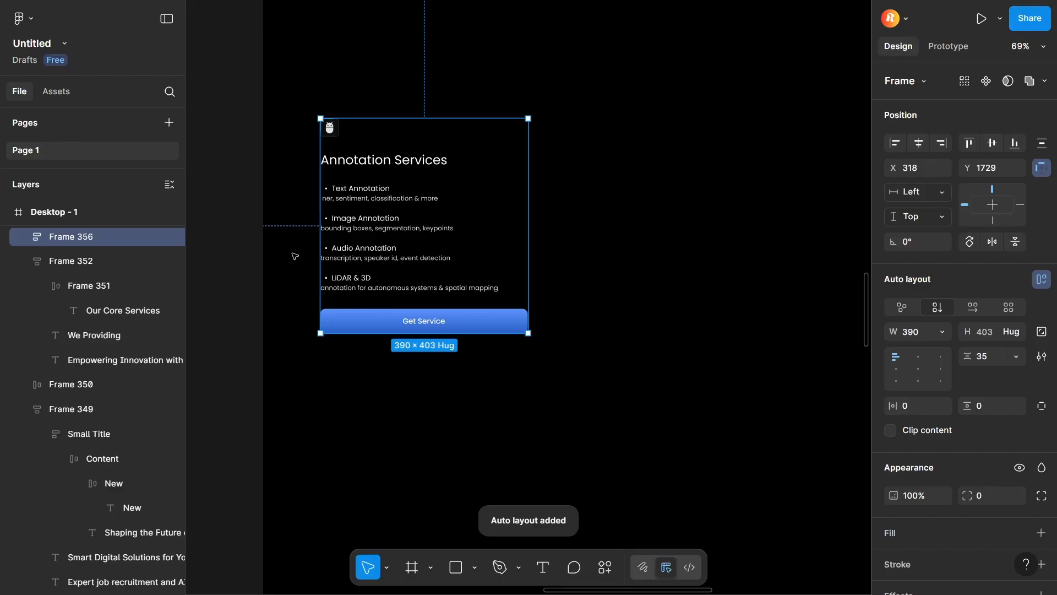
- Give the Annotation Services card frame an FFFFFF fill at 5% opacity
click(933, 531)
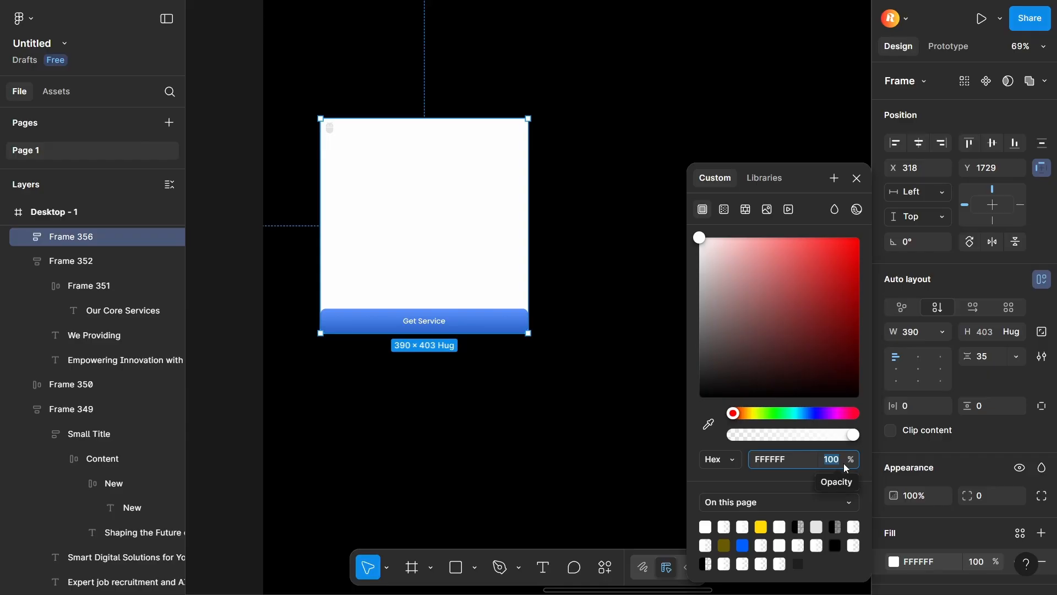
text(5)
key(Return)
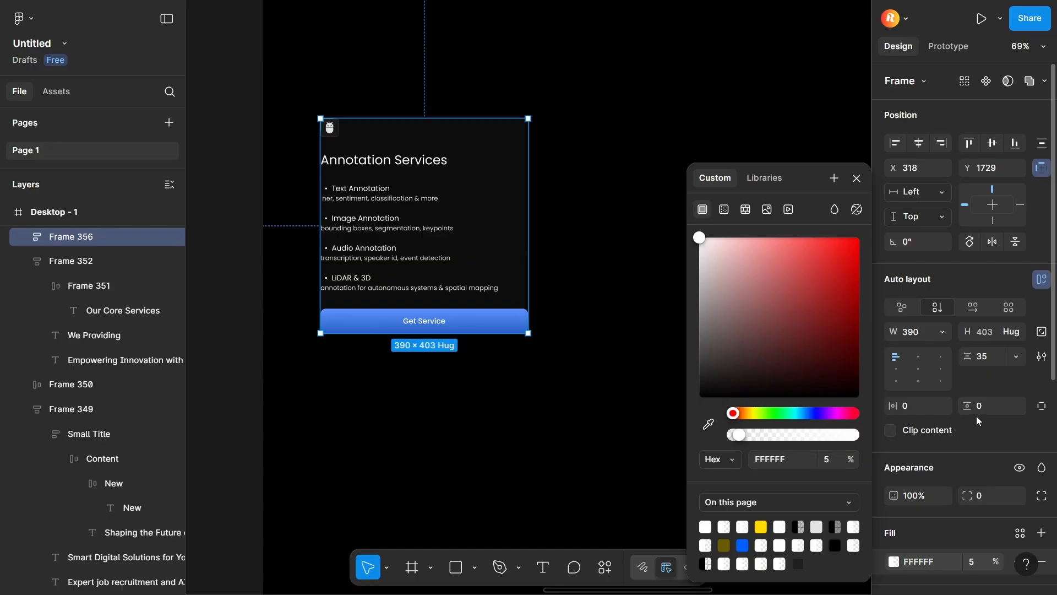
- Set the card's padding to 19 horizontally and 9 vertically, and make its width hug the contents
drag(978, 406, 985, 408)
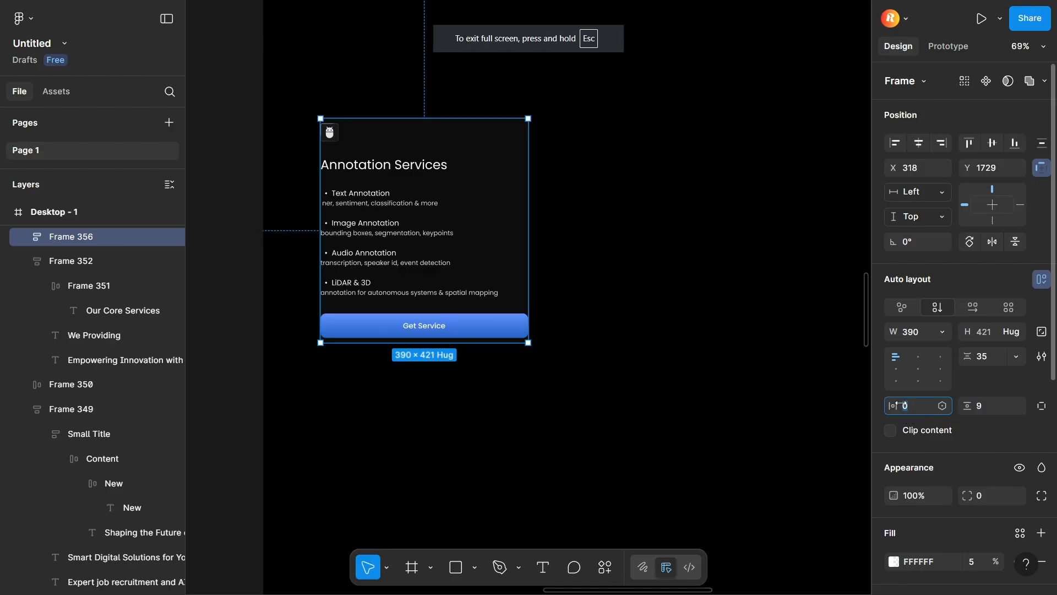
drag(897, 405, 930, 405)
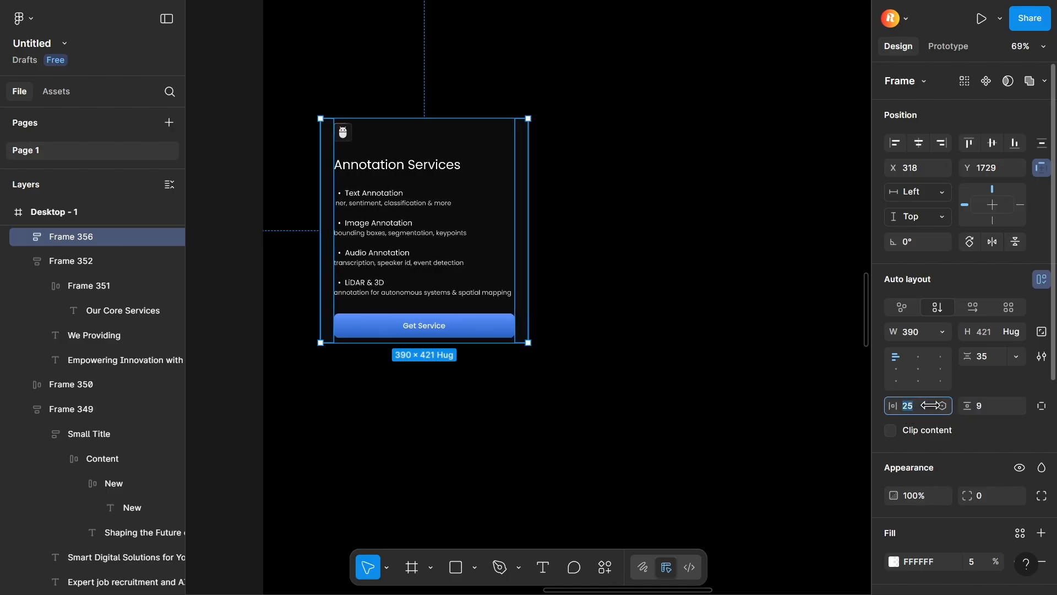
click(938, 331)
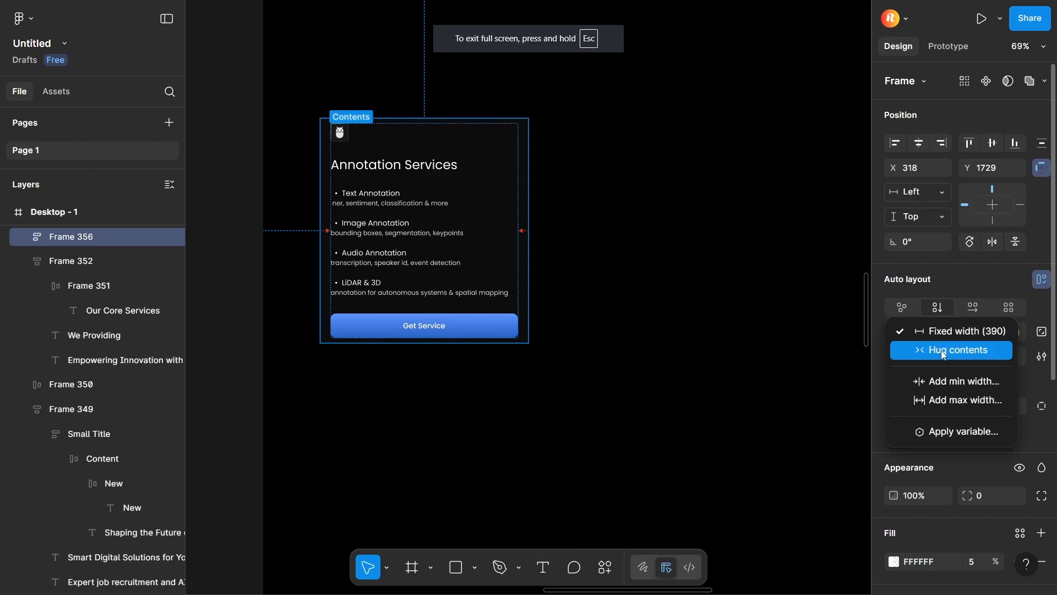
click(943, 351)
click(612, 351)
- Compare the card with the Home design and set its vertical padding to 19
scroll(612, 348, down, 2)
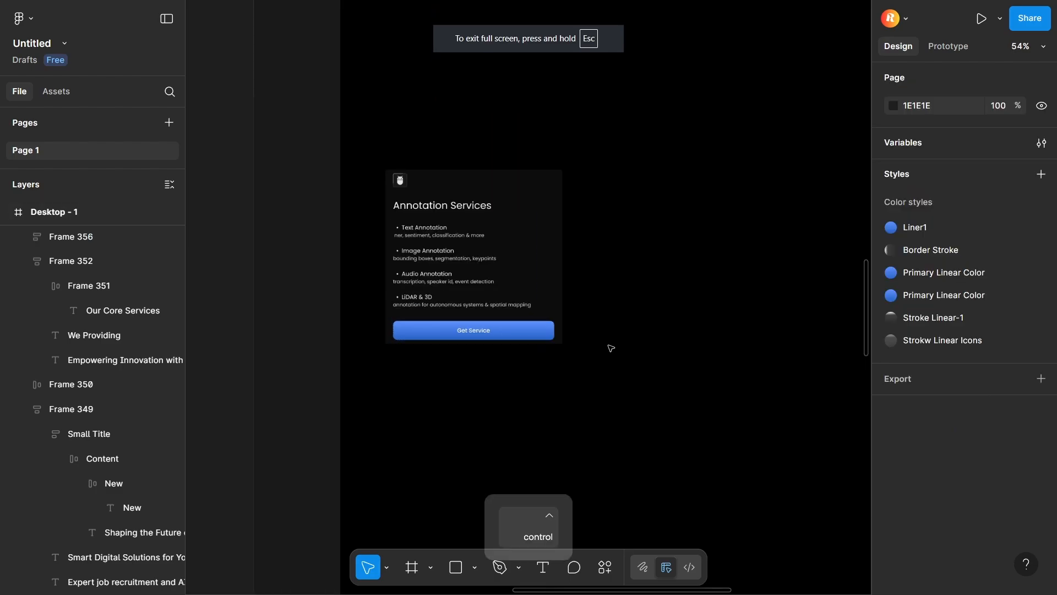
scroll(611, 348, down, 6)
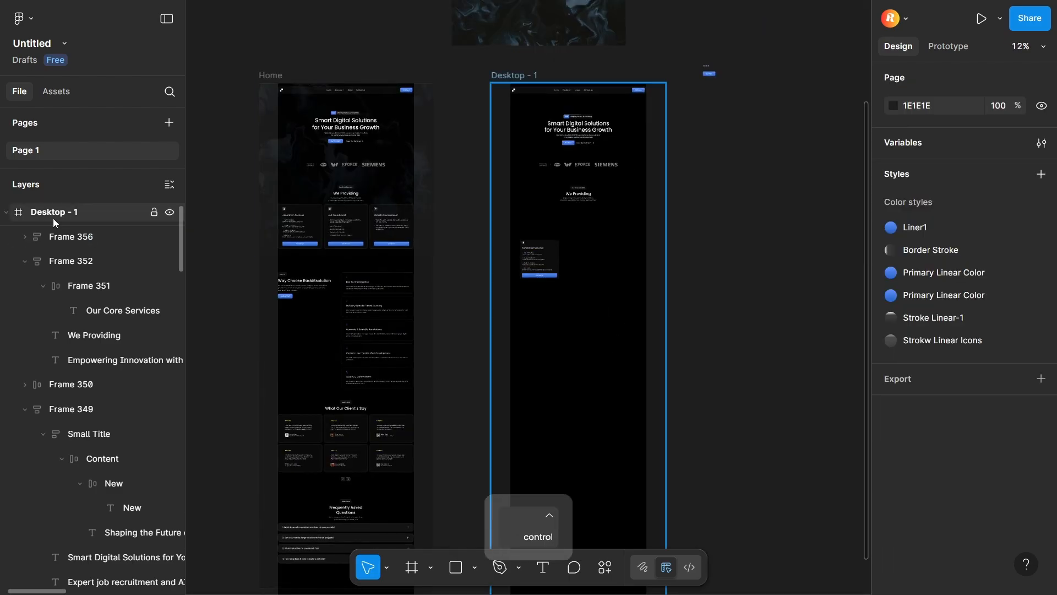
scroll(275, 234, up, 7)
scroll(280, 230, down, 4)
key(space)
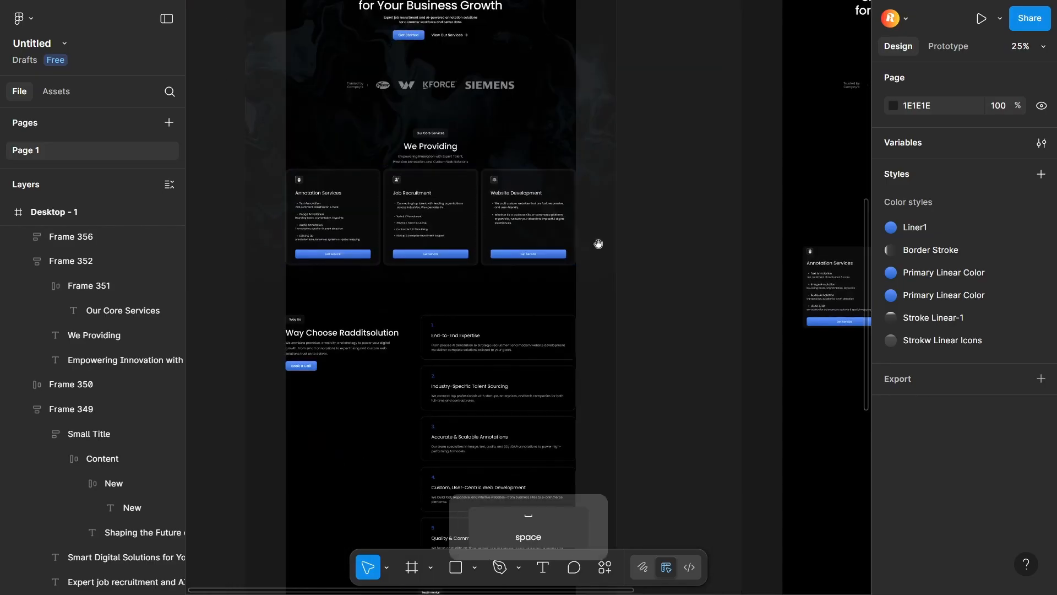
drag(599, 243, 691, 298)
scroll(465, 315, up, 5)
click(409, 310)
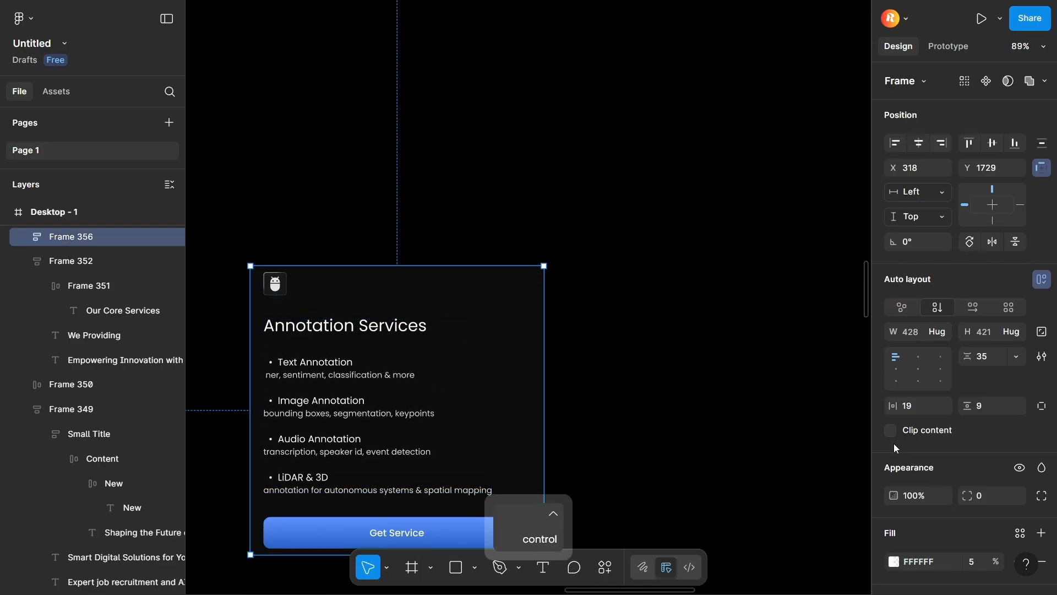
click(982, 410)
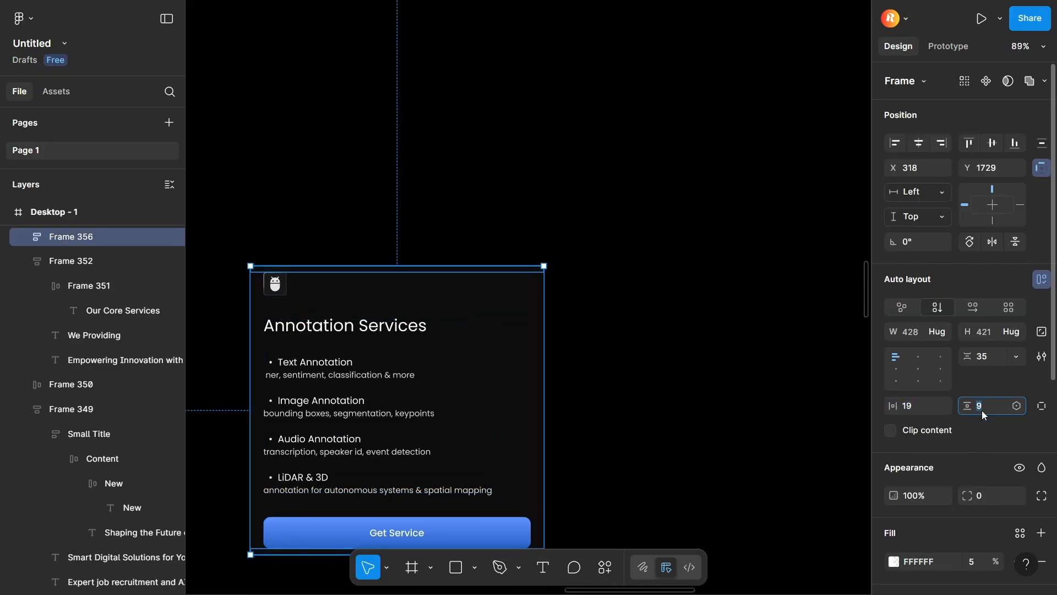
text(19)
key(Return)
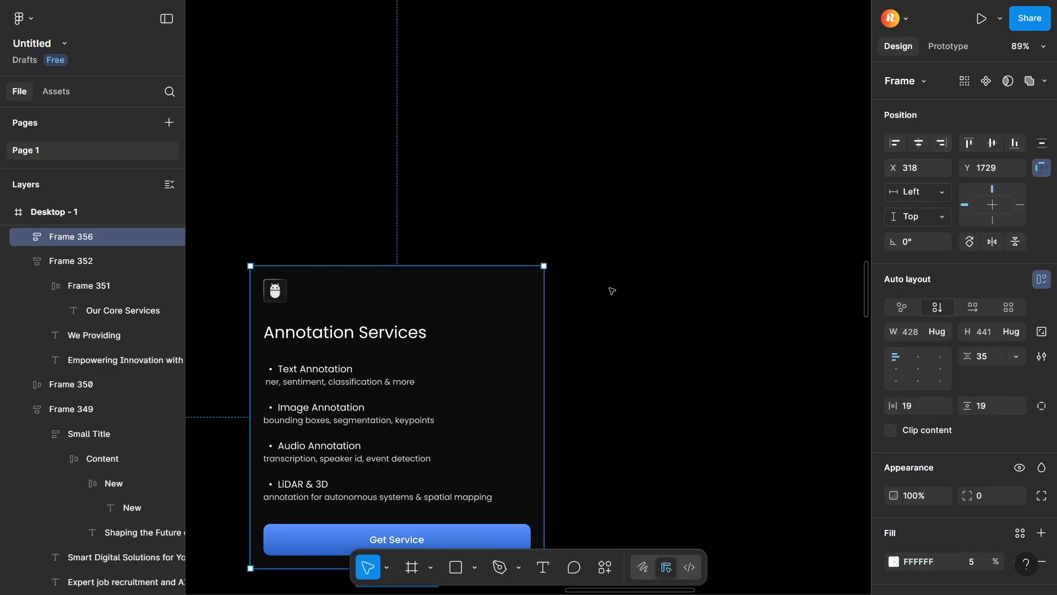
- Set the Annotation Services card frame's corner radius to 8
click(610, 289)
scroll(611, 289, down, 2)
click(478, 179)
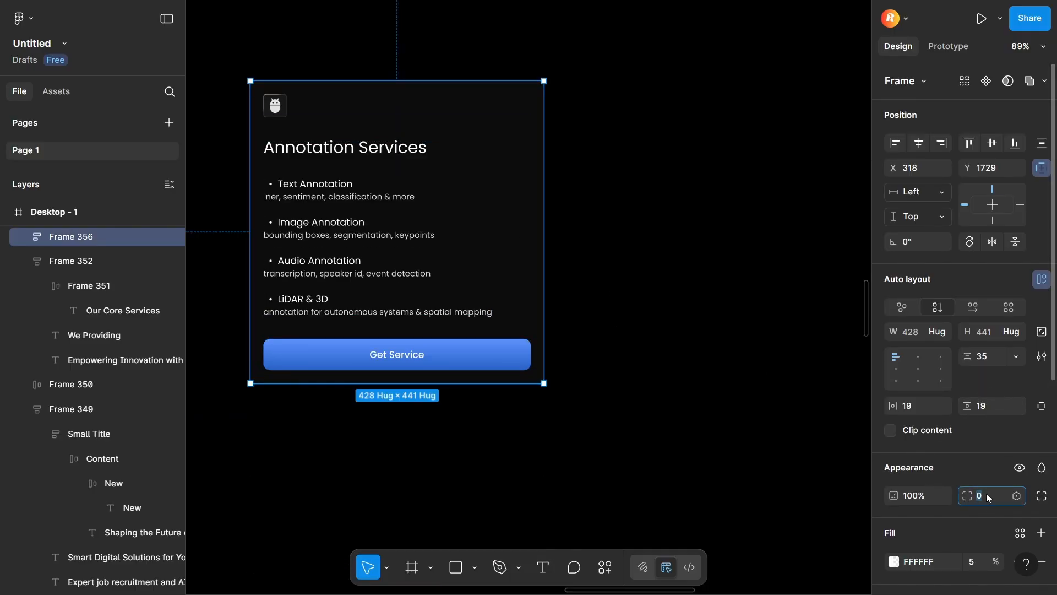
text(8)
key(Return)
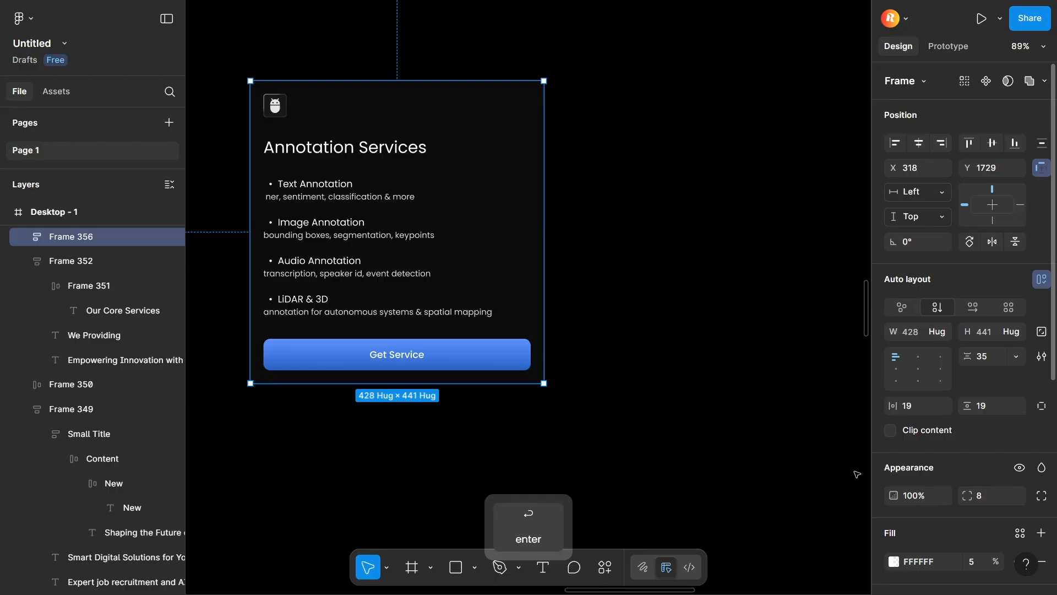
click(720, 421)
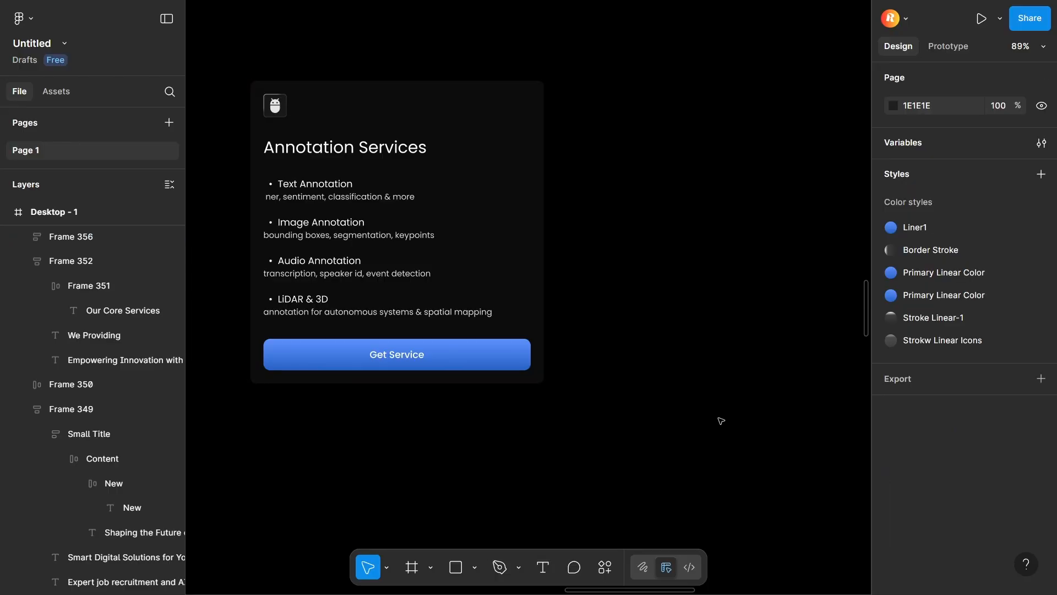
- Wrap the Annotation Services card in an outer auto layout frame and give that frame an FFFFFF fill at 8% opacity
click(519, 162)
key(shift)
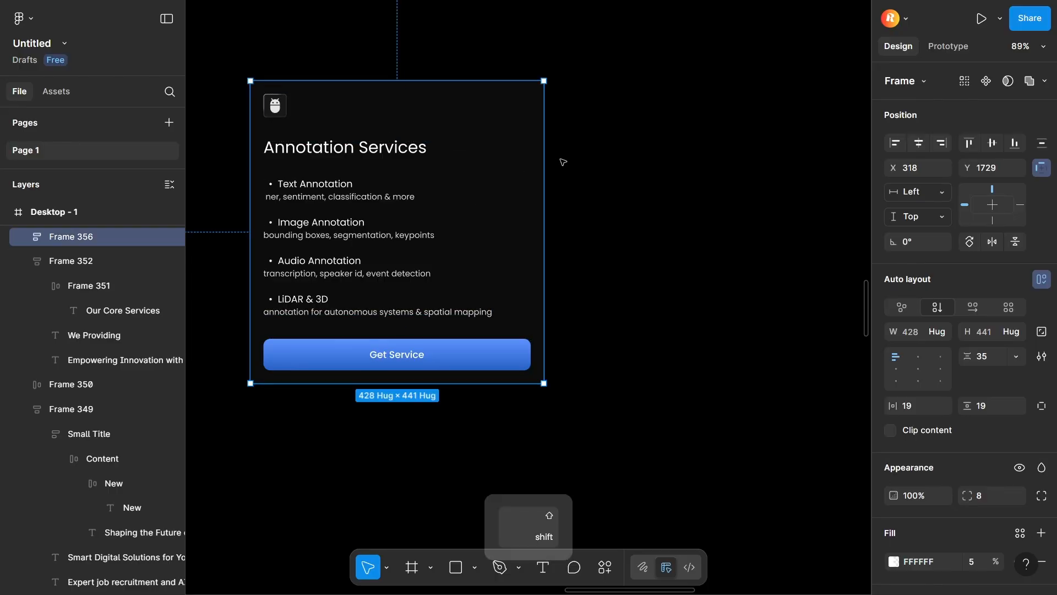
key(shift+a)
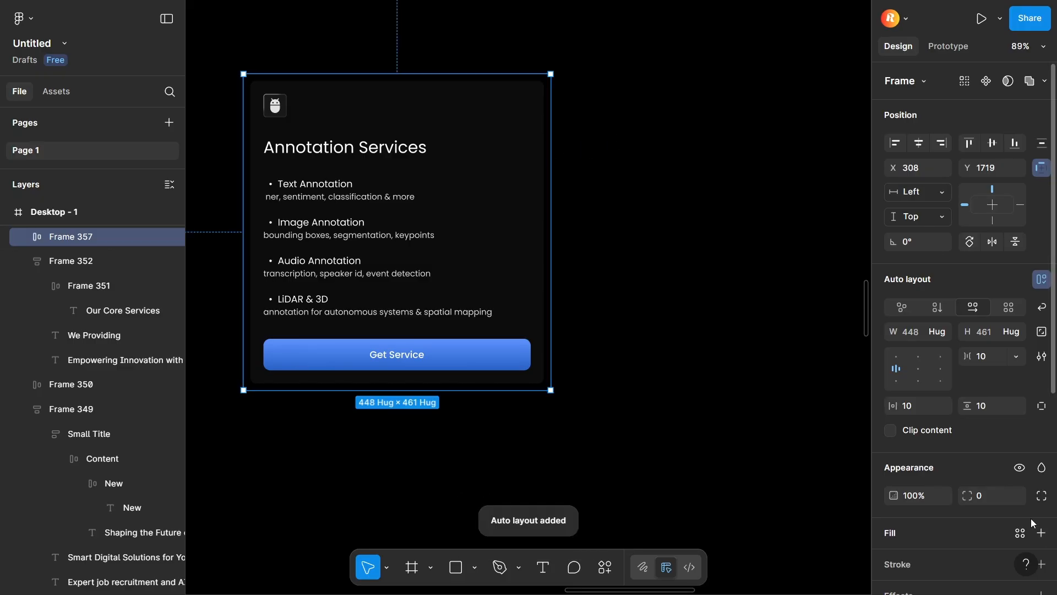
scroll(925, 435, down, 4)
click(919, 429)
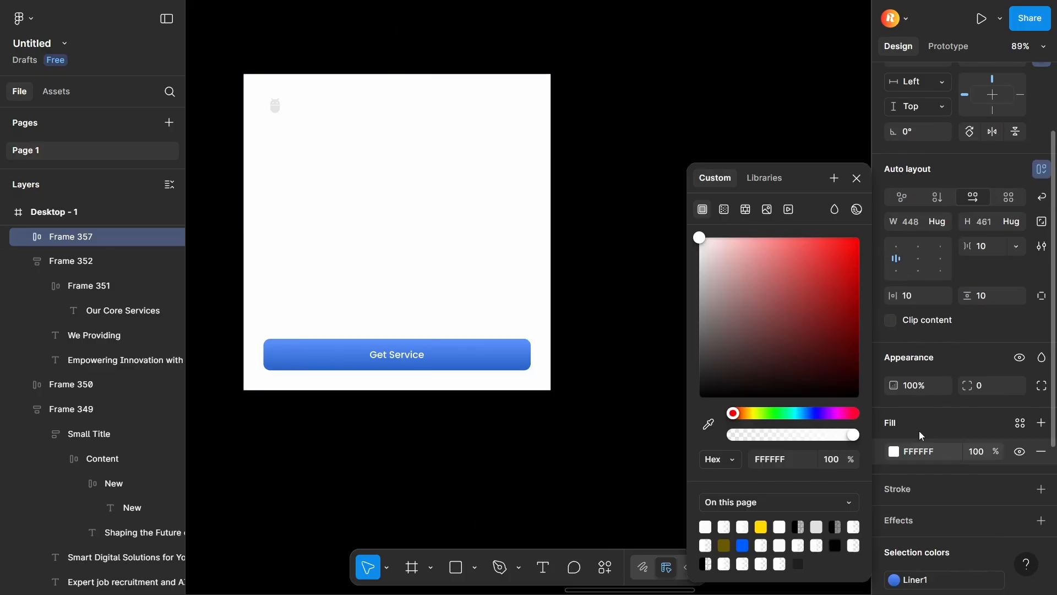
click(972, 452)
text(8)
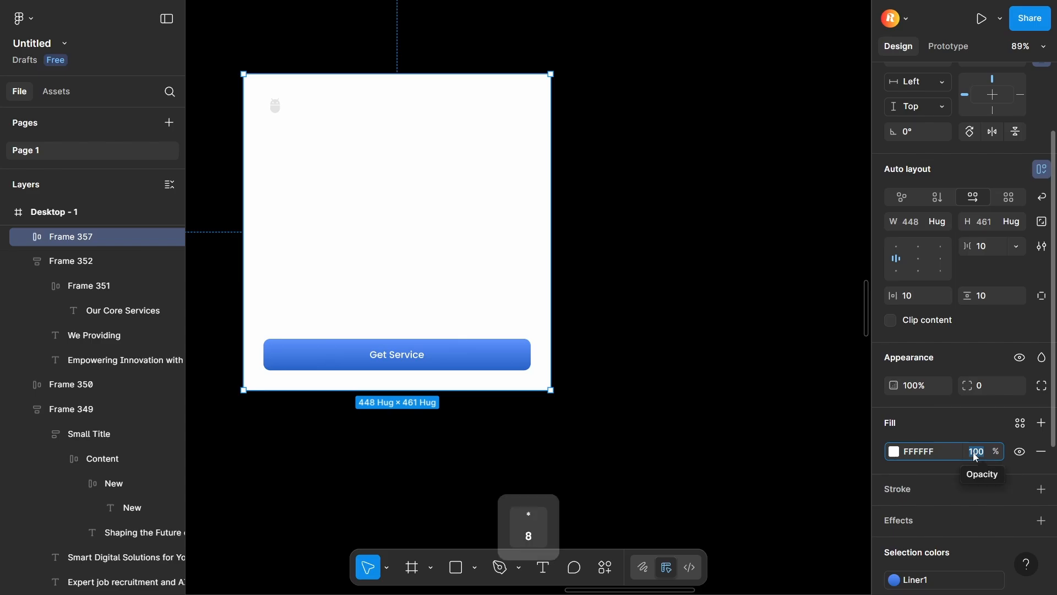
- Try white fill opacities of 8%, 1% and 5% on the outer frame around the Annotation Services card
key(Return)
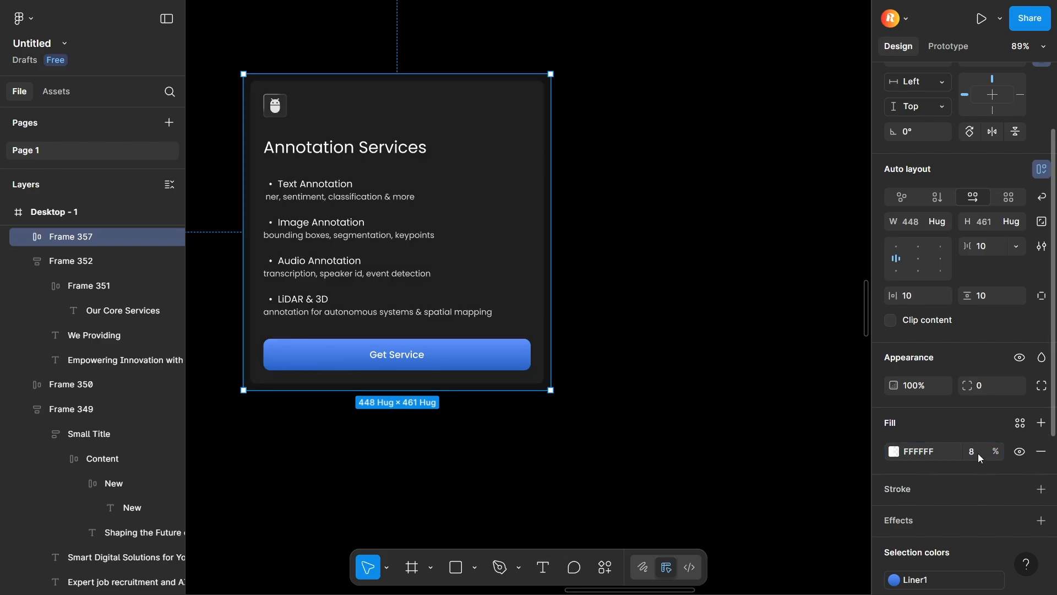
key(Return)
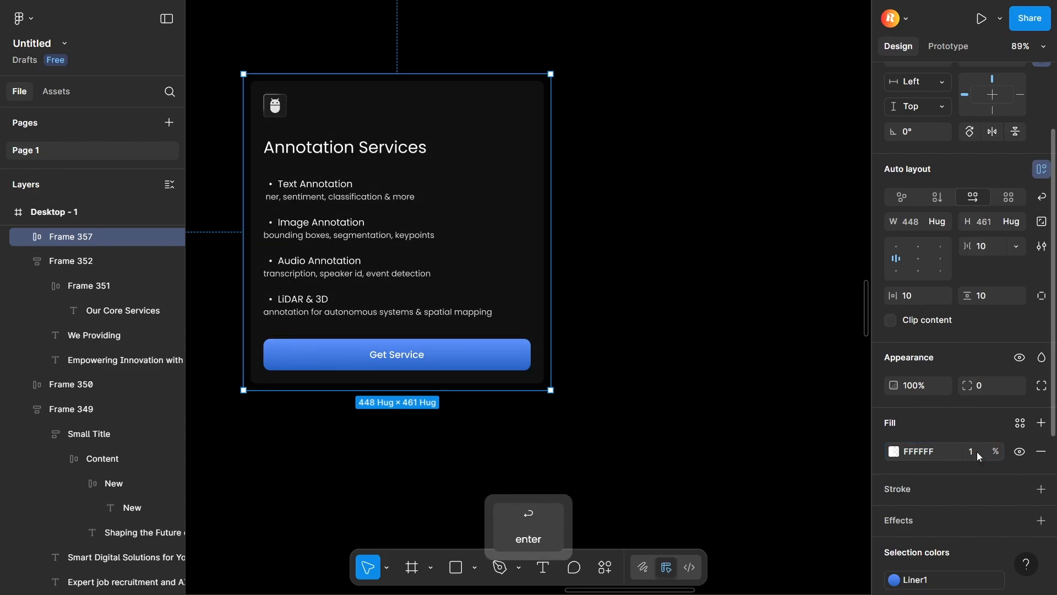
click(710, 369)
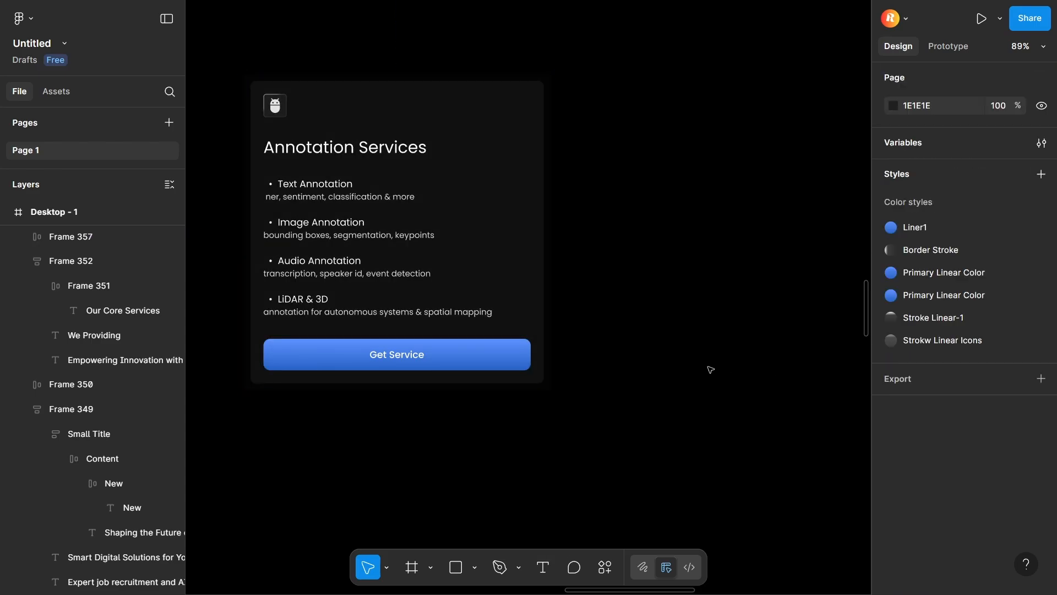
click(548, 99)
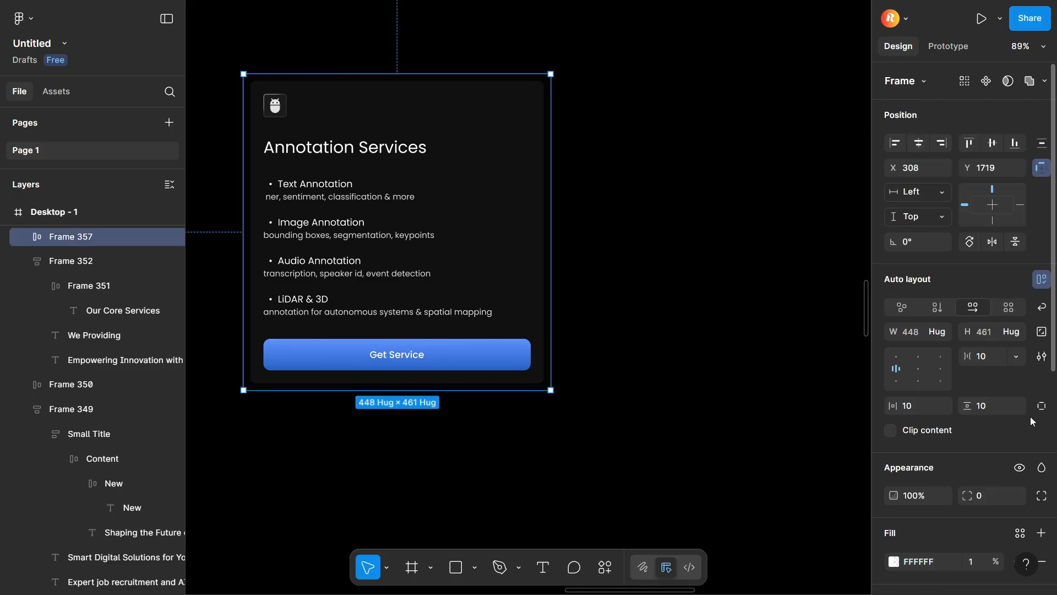
click(978, 566)
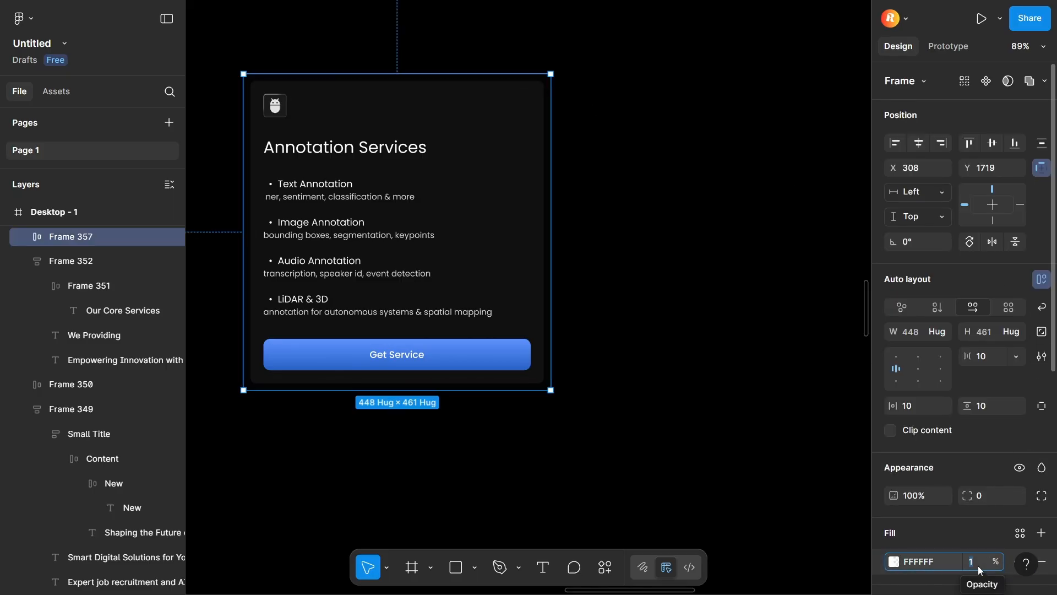
text(5)
key(Return)
- Set the fill opacity of the card's inner frame to 1%
double_click(465, 217)
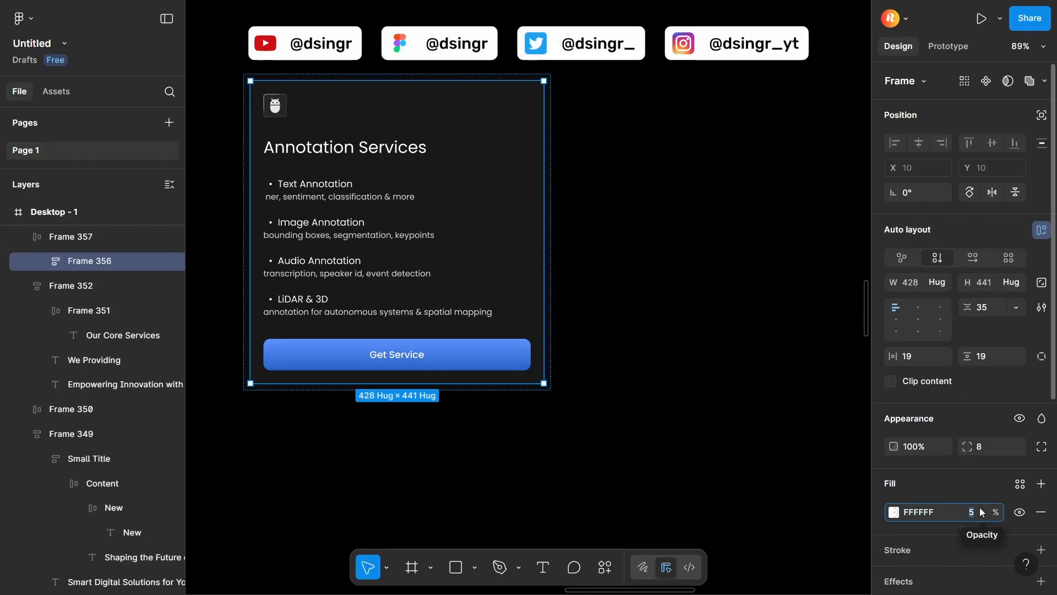
text(1)
key(Return)
click(737, 538)
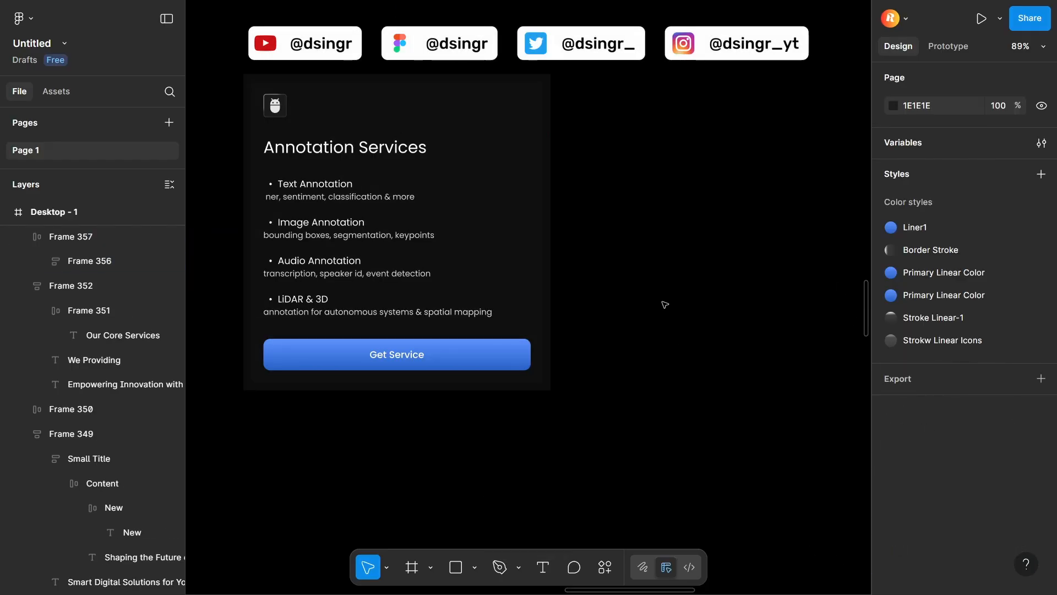
- Change the inner card frame's fill colour to black (000000)
click(348, 99)
click(331, 102)
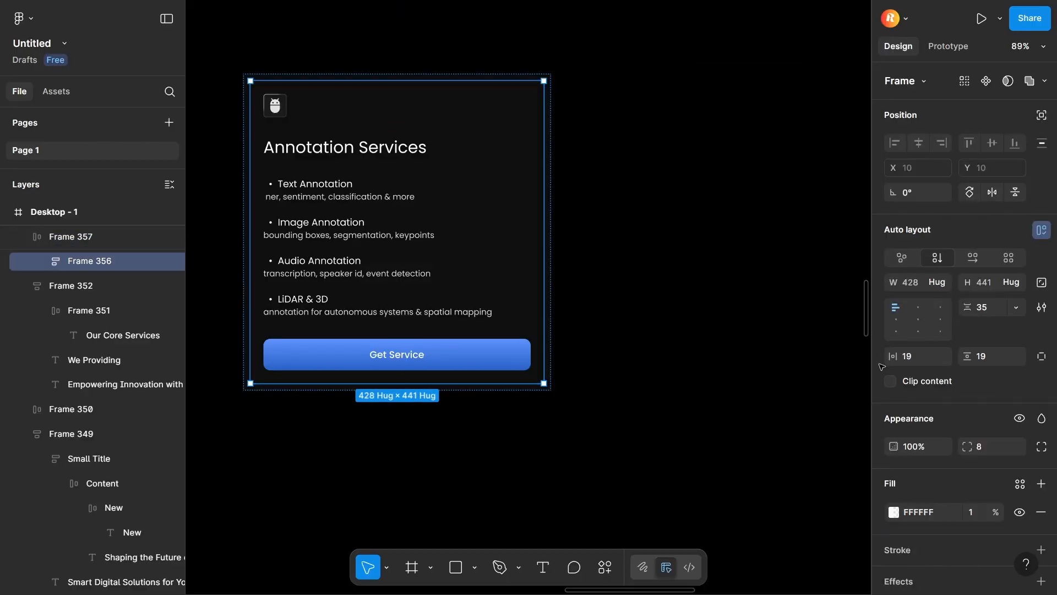
click(897, 515)
drag(793, 347, 680, 545)
click(605, 142)
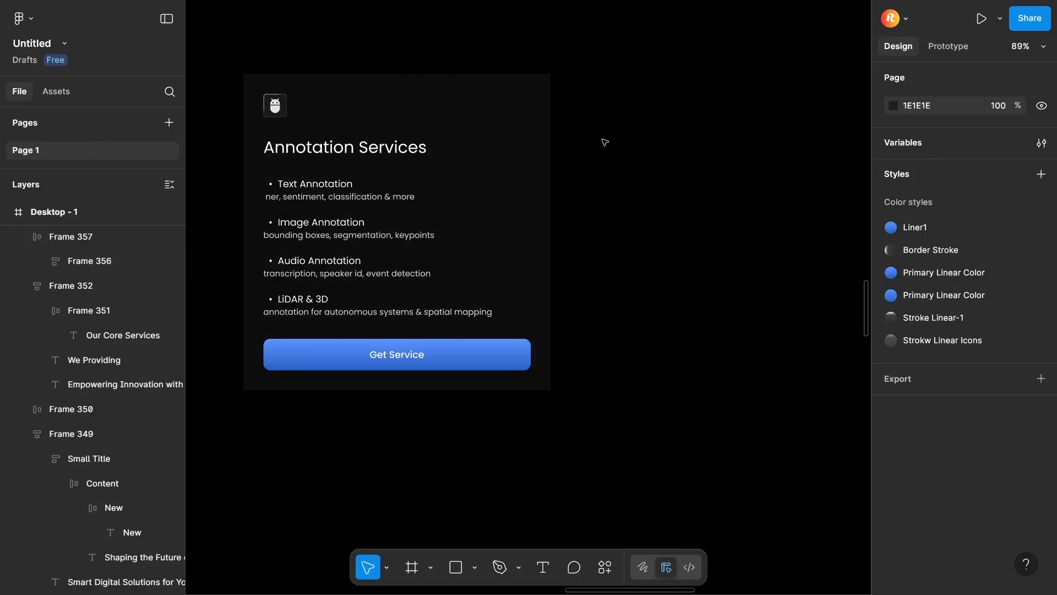
- Set the outer card frame's white fill opacity to 12%
click(547, 113)
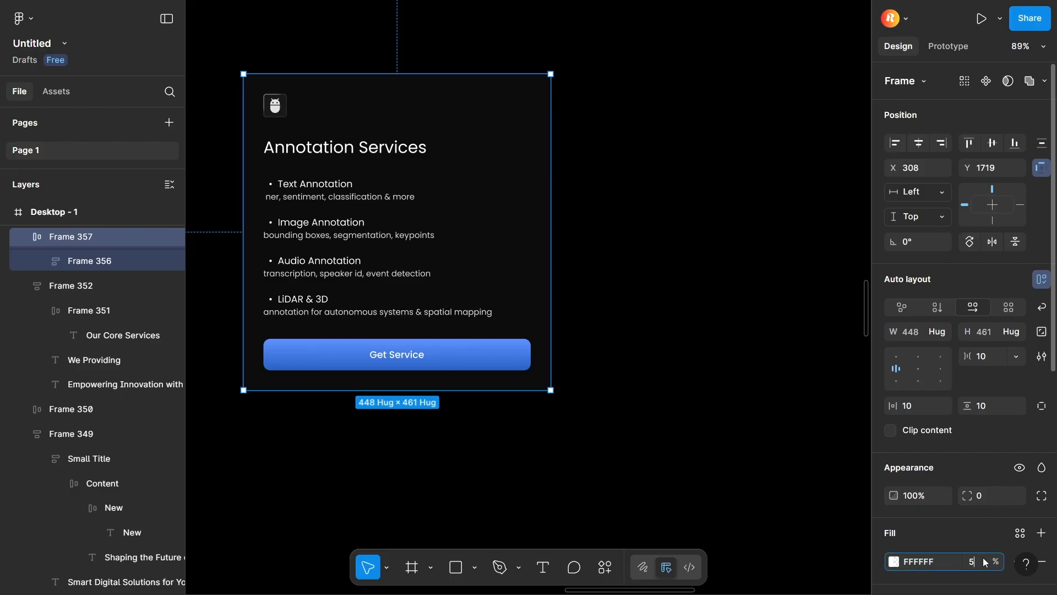
text(12)
key(Return)
click(722, 531)
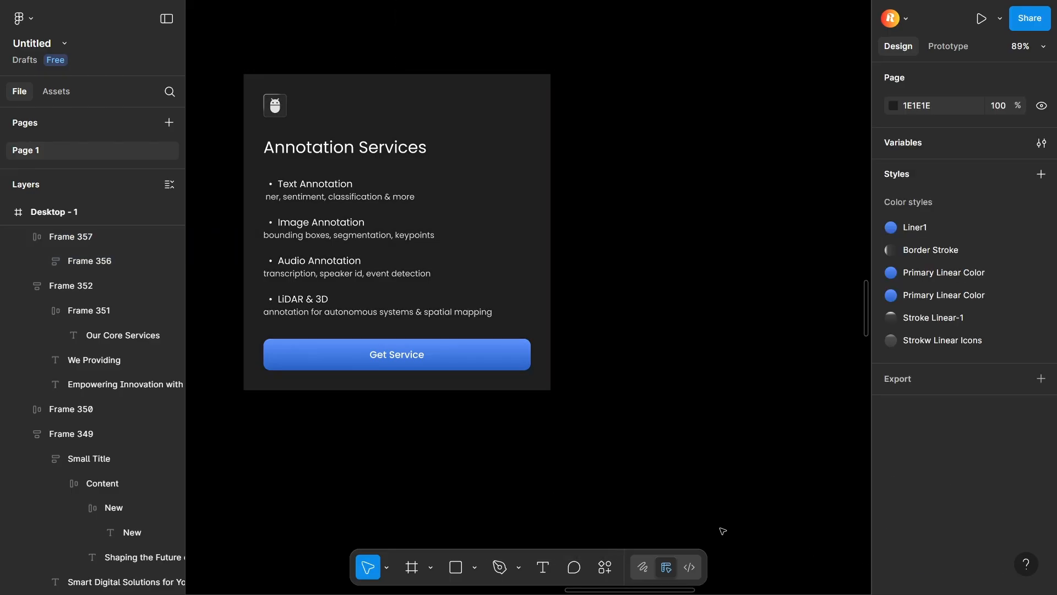
- Raise the black fill opacity of the inner card frame to 50%
double_click(518, 188)
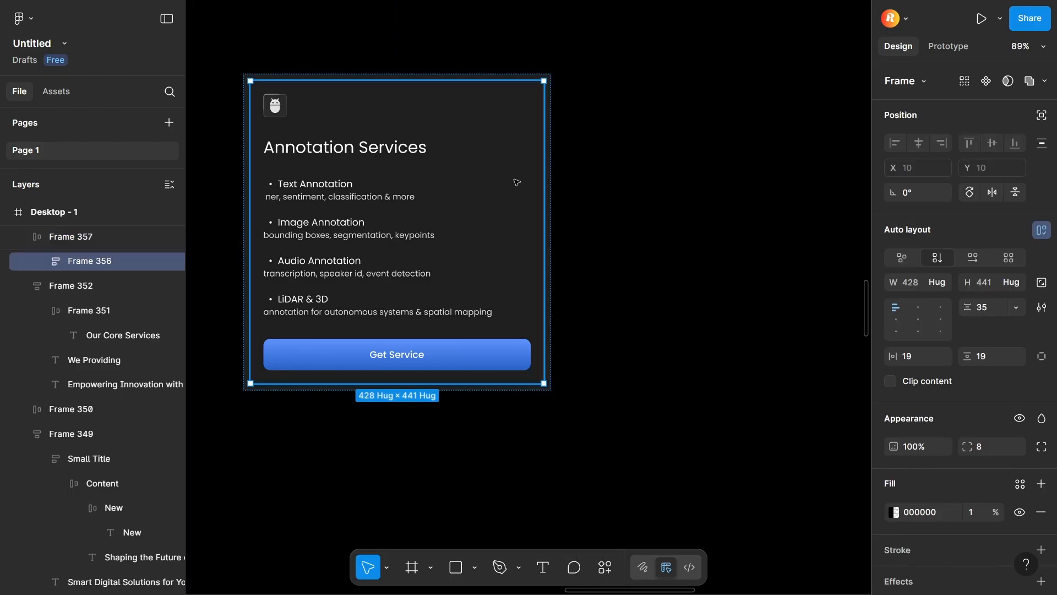
click(893, 513)
drag(739, 438, 749, 439)
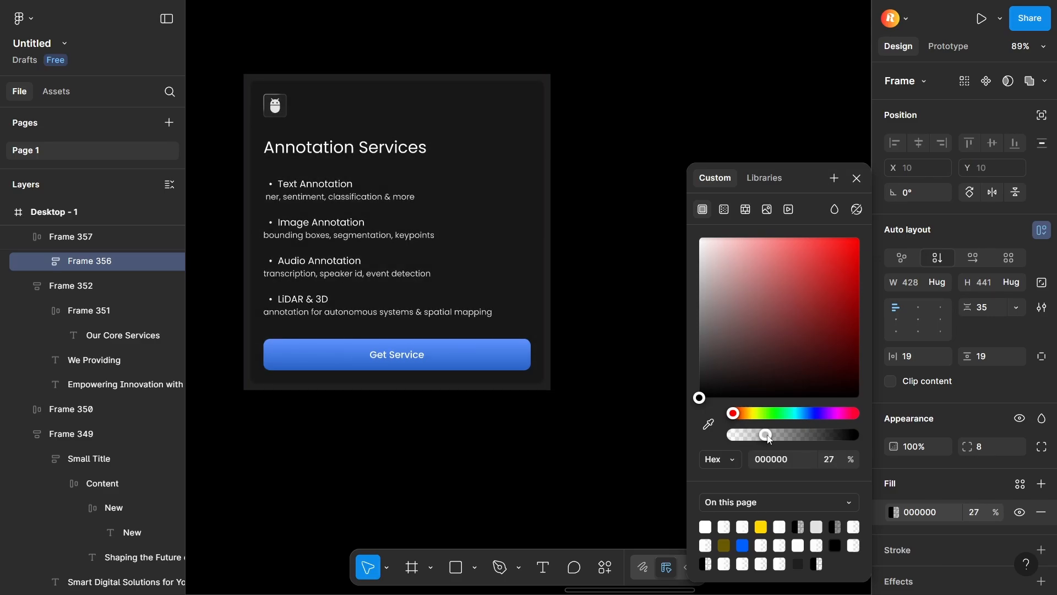
drag(771, 439, 796, 446)
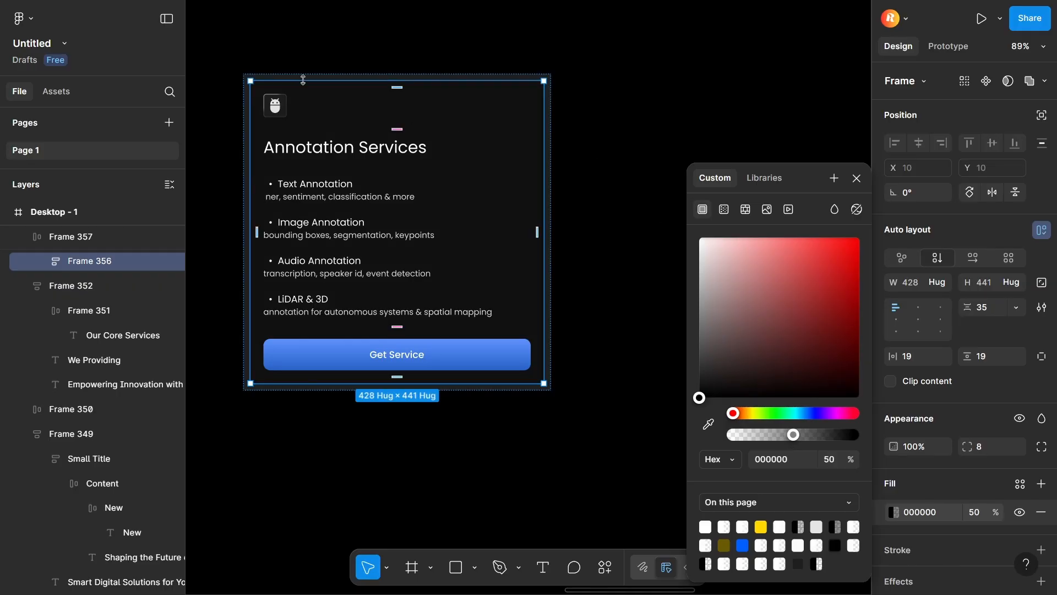
- Set the outer card frame's white fill opacity to 8%
click(314, 67)
click(314, 86)
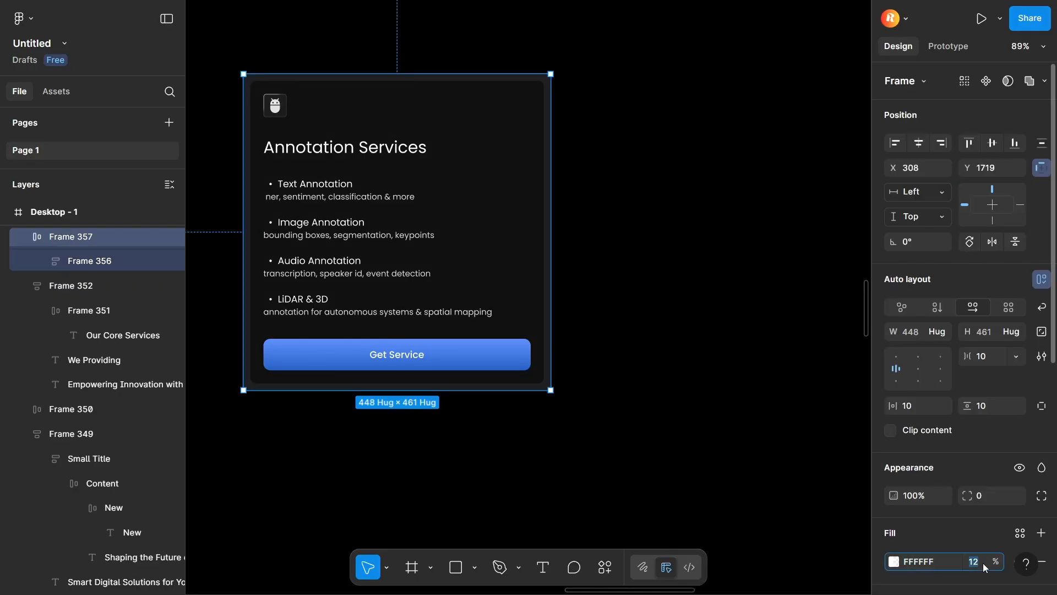
text(8)
key(Return)
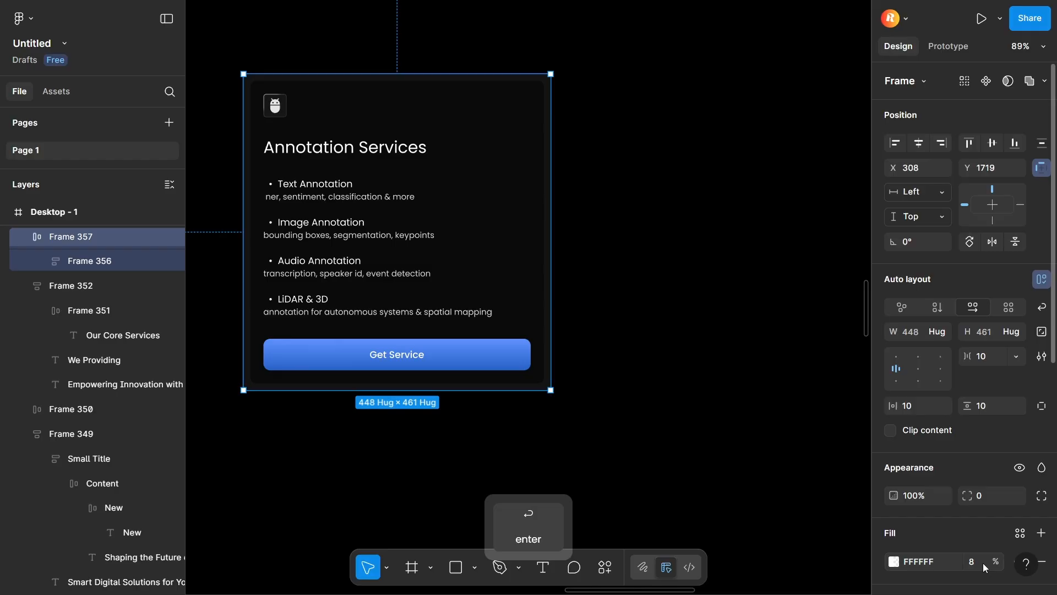
click(821, 483)
- Round the outer card frame's corners with a radius of 12
click(292, 73)
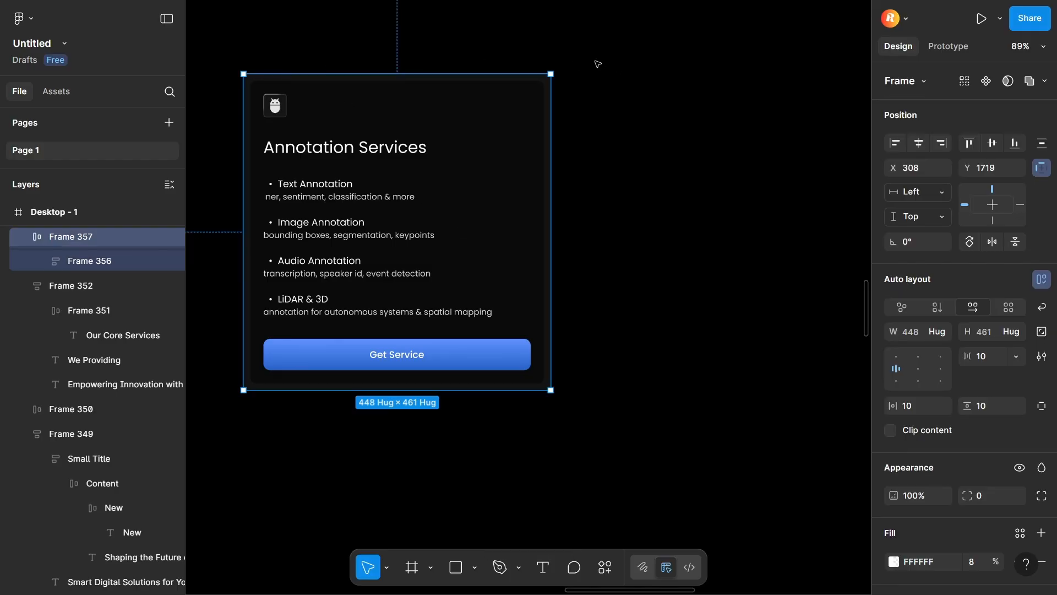
scroll(553, 67, up, 10)
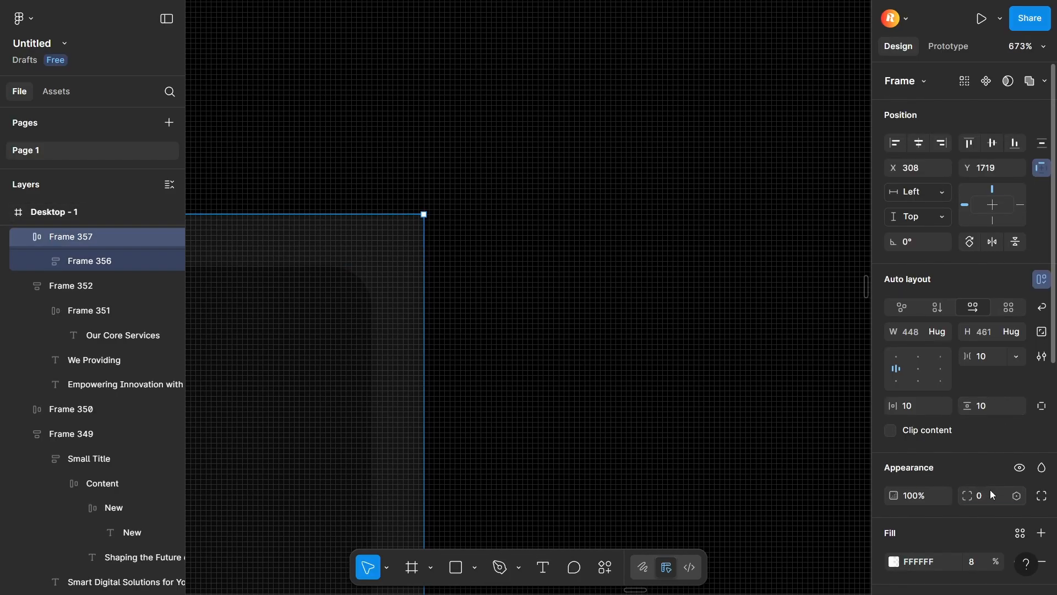
scroll(637, 427, down, 10)
click(720, 436)
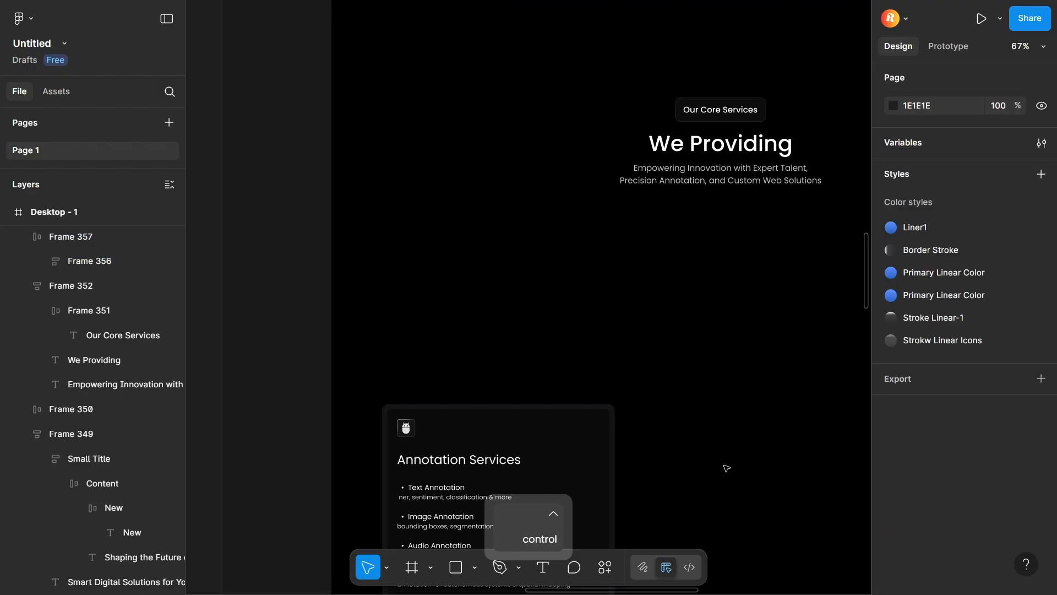
- Add a white 1 px inside stroke to the outer card frame and lower the stroke's opacity
scroll(710, 443, down, 3)
scroll(709, 442, down, 3)
click(613, 347)
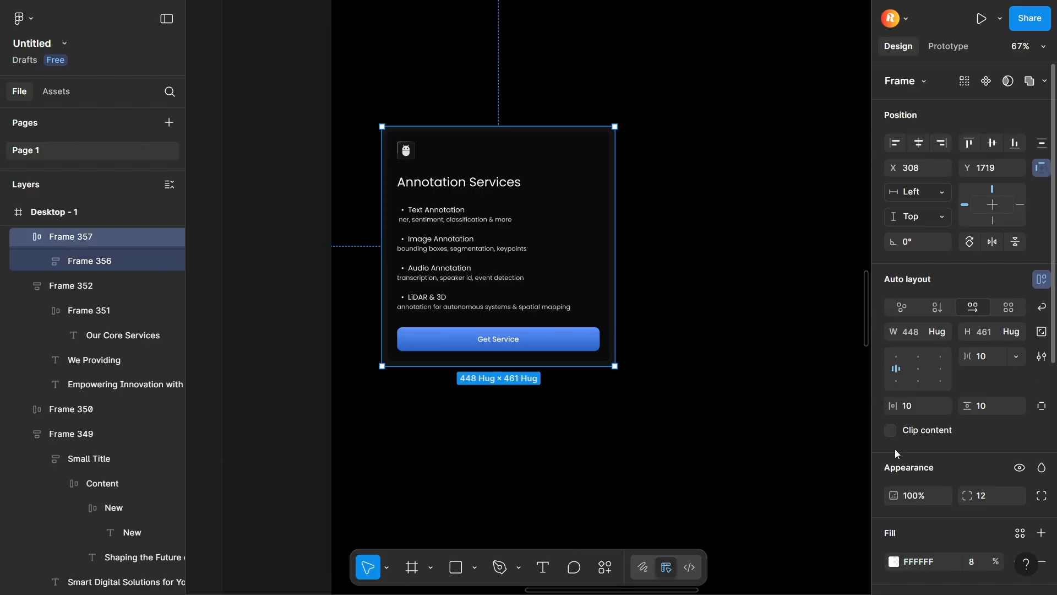
scroll(897, 457, down, 3)
click(907, 489)
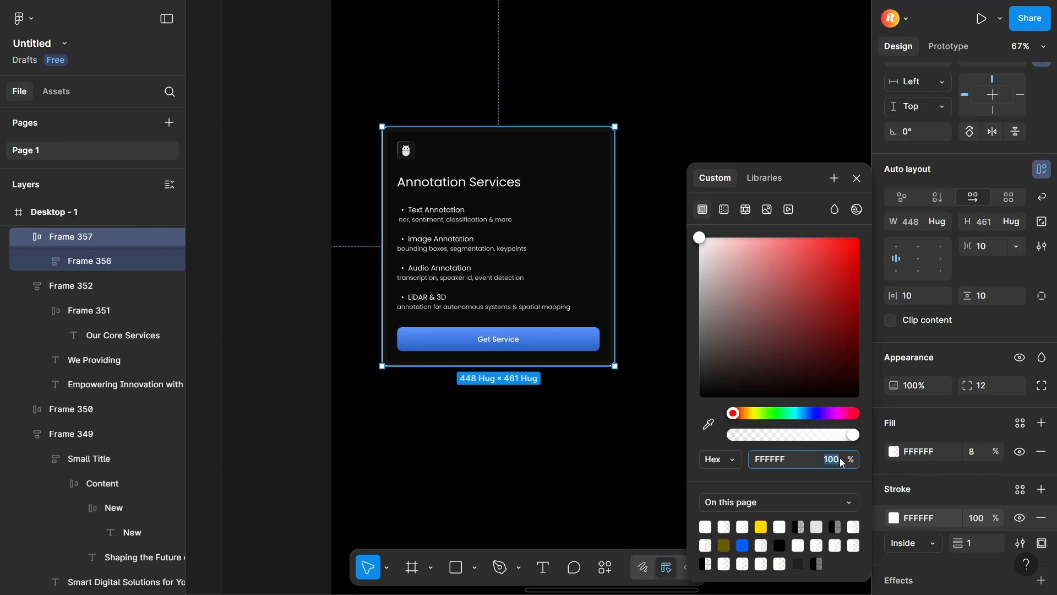
key(Return)
click(531, 444)
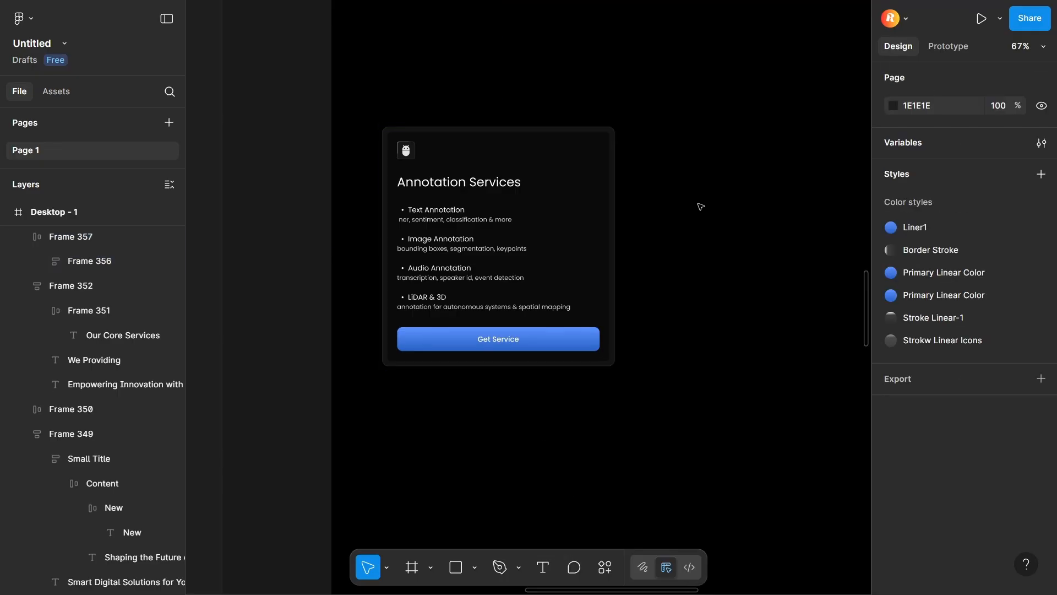
- Move the whole service card up beneath the We Providing heading, to X 210 and Y 1352
scroll(701, 206, down, 3)
drag(752, 186, 645, 345)
drag(744, 259, 554, 324)
- Set the inner card frame's horizontal padding to 32 and its vertical padding to 24
ctrl+click(448, 269)
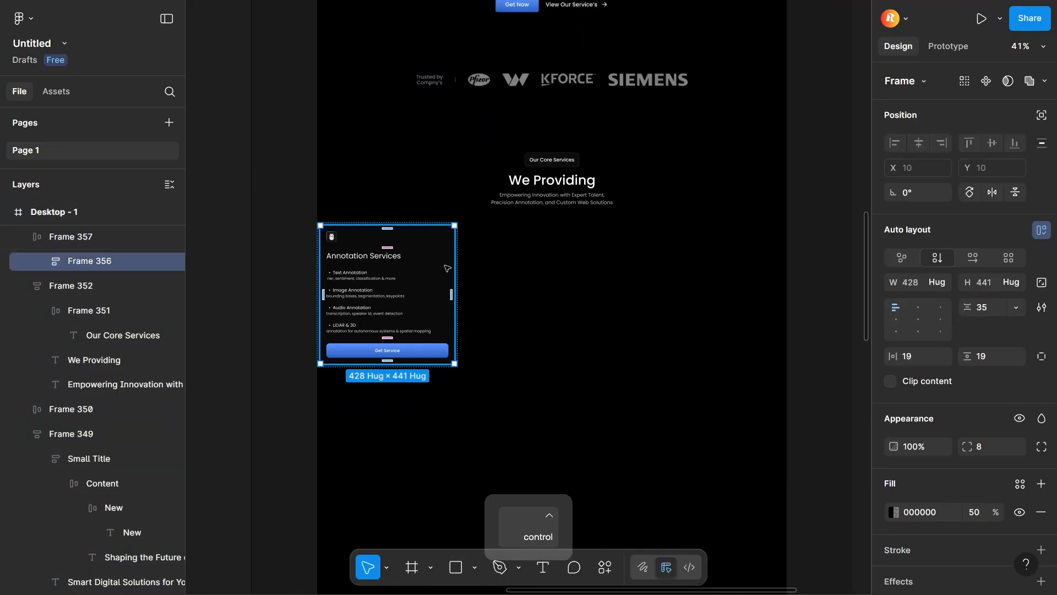
drag(455, 291, 472, 292)
key(ctrl+z)
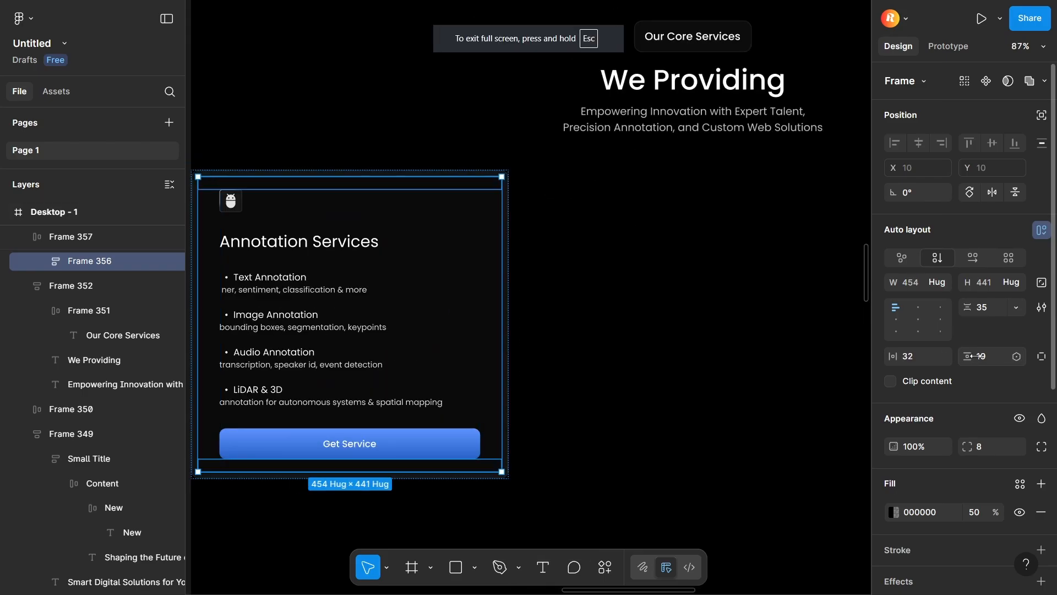
drag(976, 356, 978, 356)
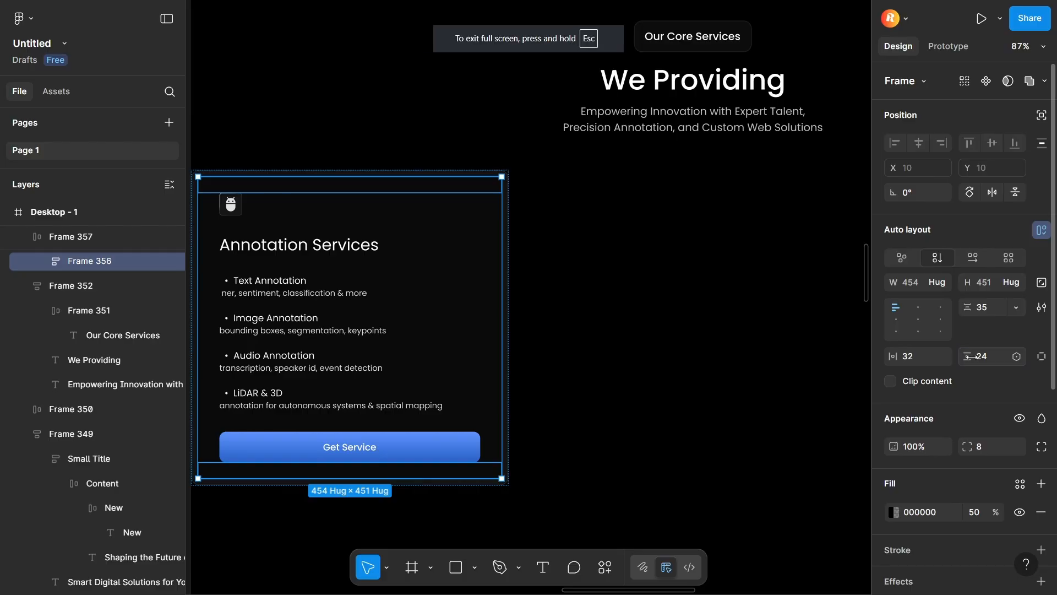
click(730, 351)
- Try a duplicate of the service card centred horizontally below the heading, and delete that copy
scroll(731, 351, down, 3)
click(536, 308)
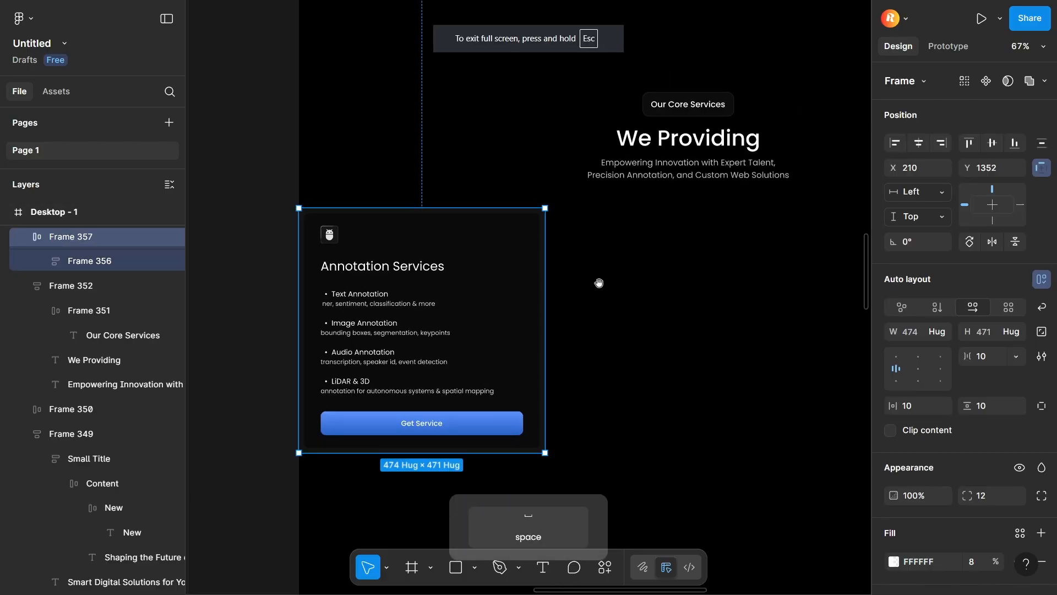
mouse_move(599, 283)
mouse_down()
mouse_move(483, 302)
mouse_move(732, 302)
mouse_up()
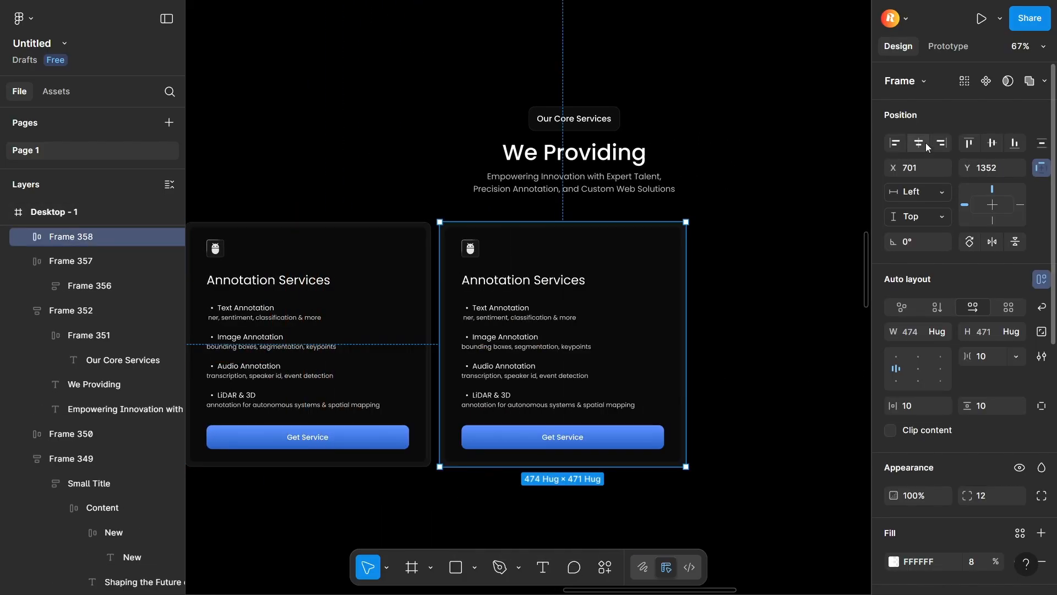
scroll(553, 281, down, 5)
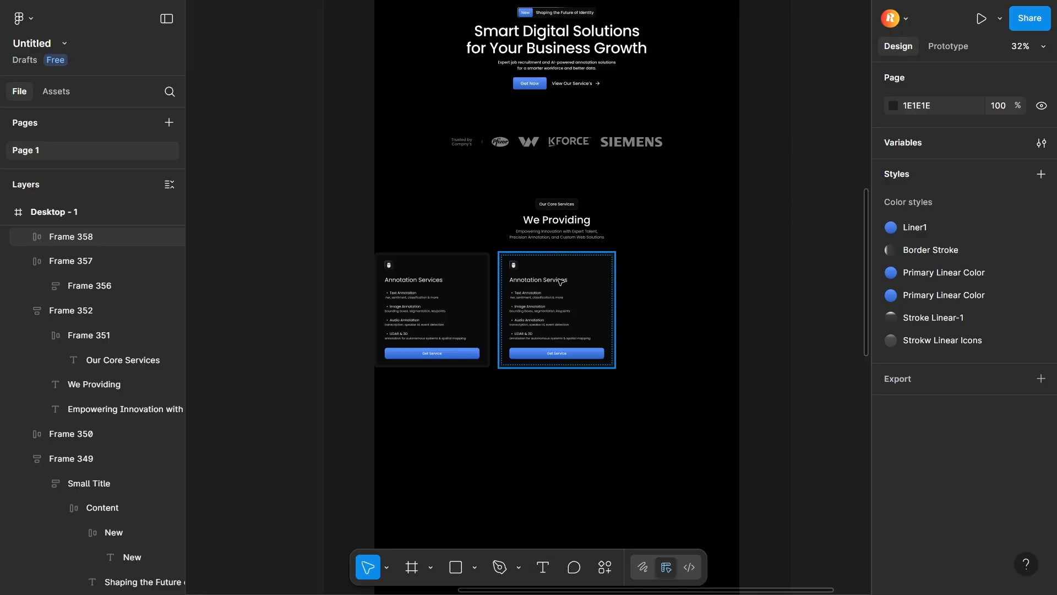
key(BackSpace)
- Try a horizontal padding of 17 on the outer card frame and undo it
scroll(560, 281, up, 3)
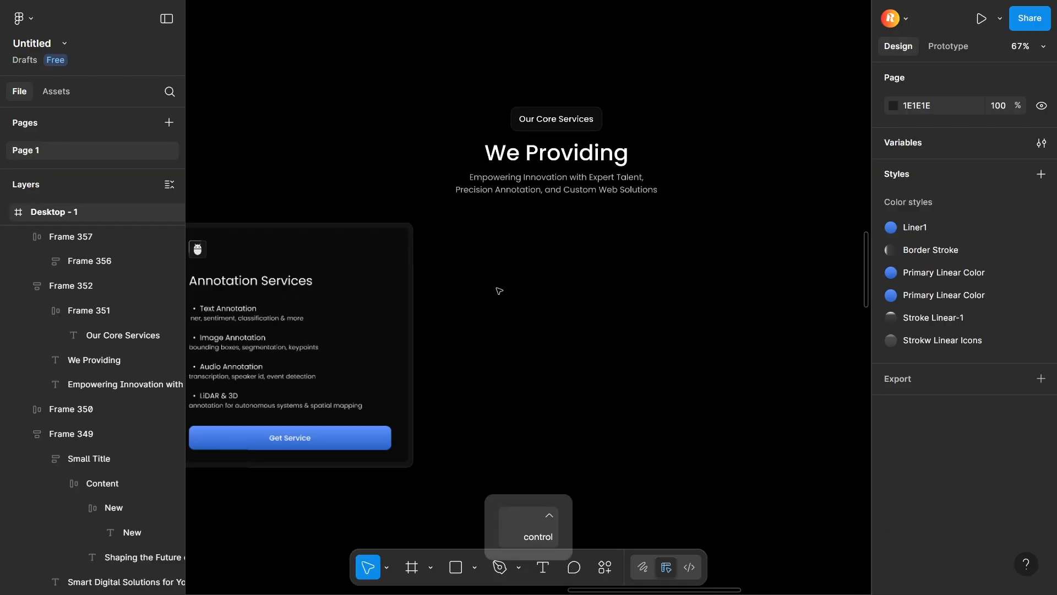
click(388, 309)
scroll(389, 334, up, 3)
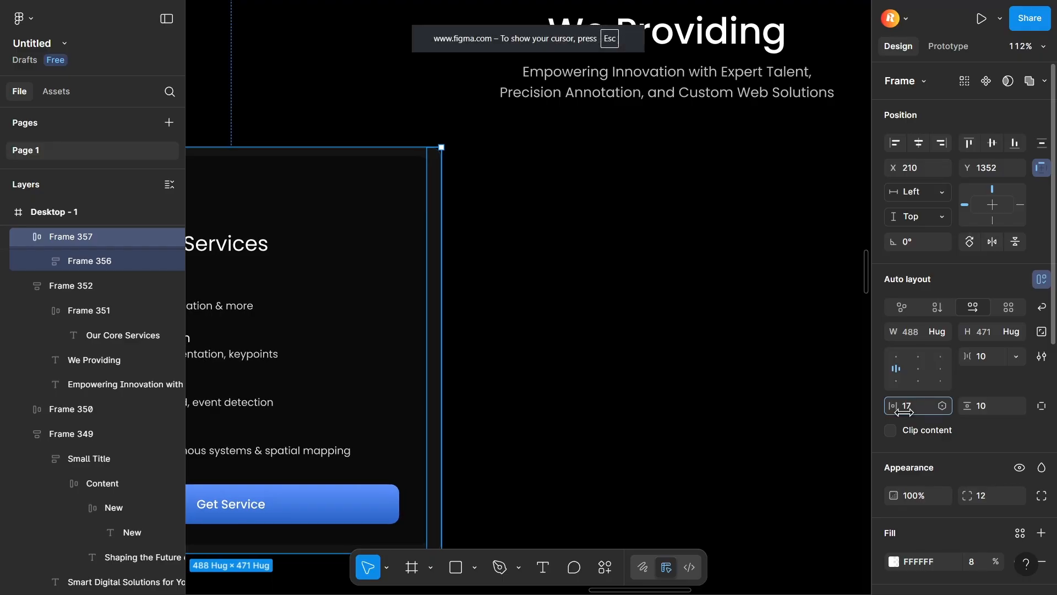
key(ctrl+z)
- Increase the inner card frame's horizontal padding to 35
click(384, 292)
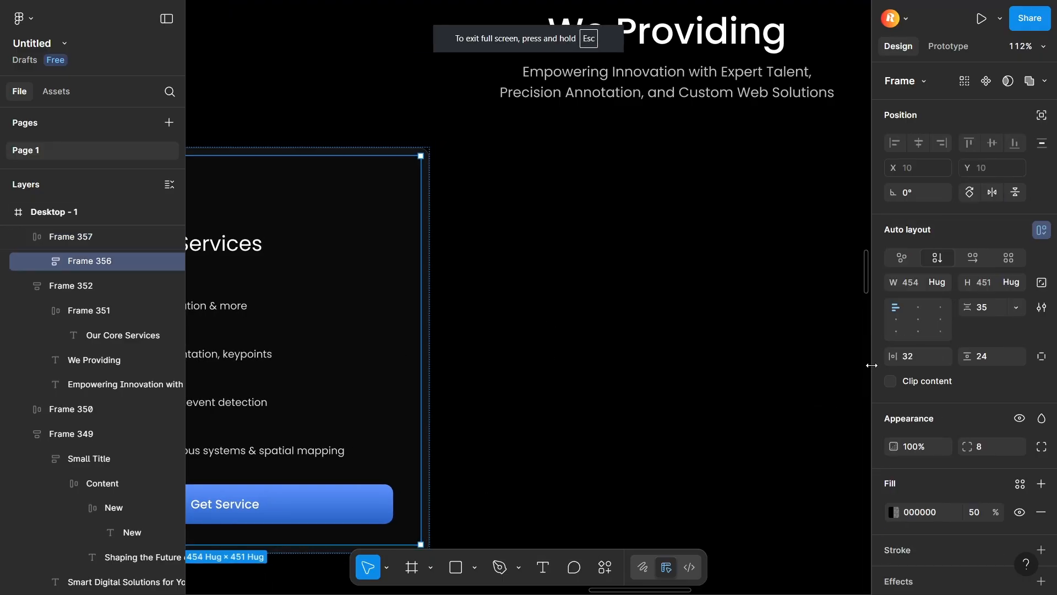
drag(902, 359, 903, 358)
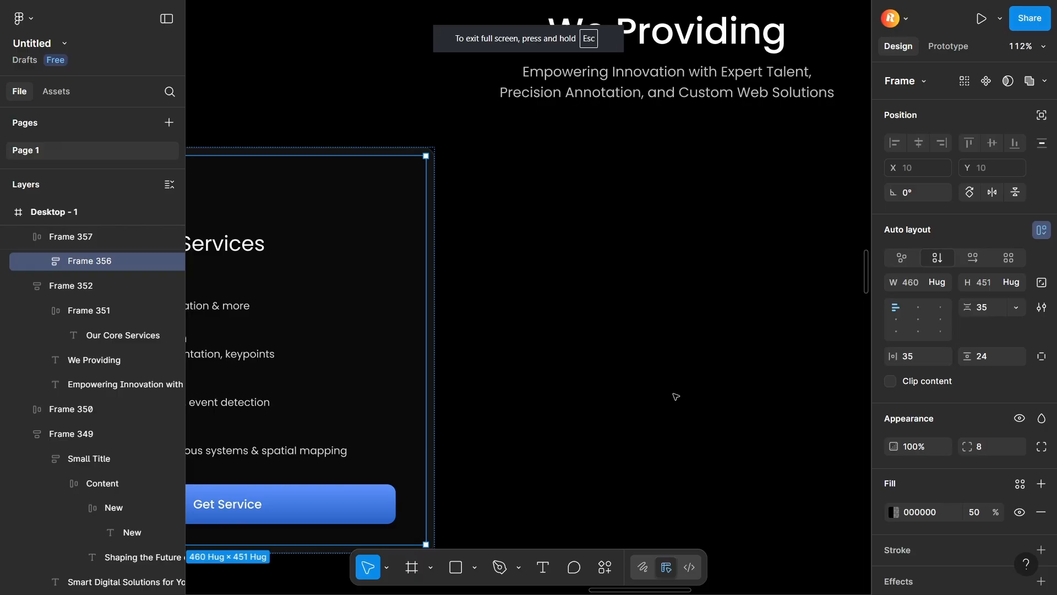
click(523, 329)
- Duplicate the service card beside the original and centre the copy horizontally in the desktop frame
scroll(523, 329, down, 8)
key(space)
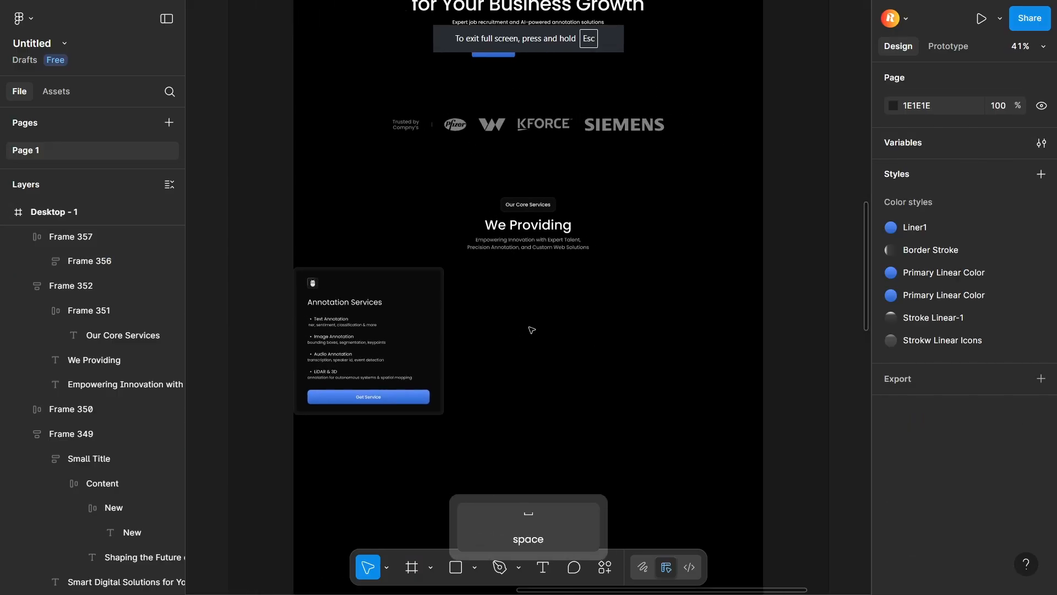
click(402, 311)
key(ctrl+c)
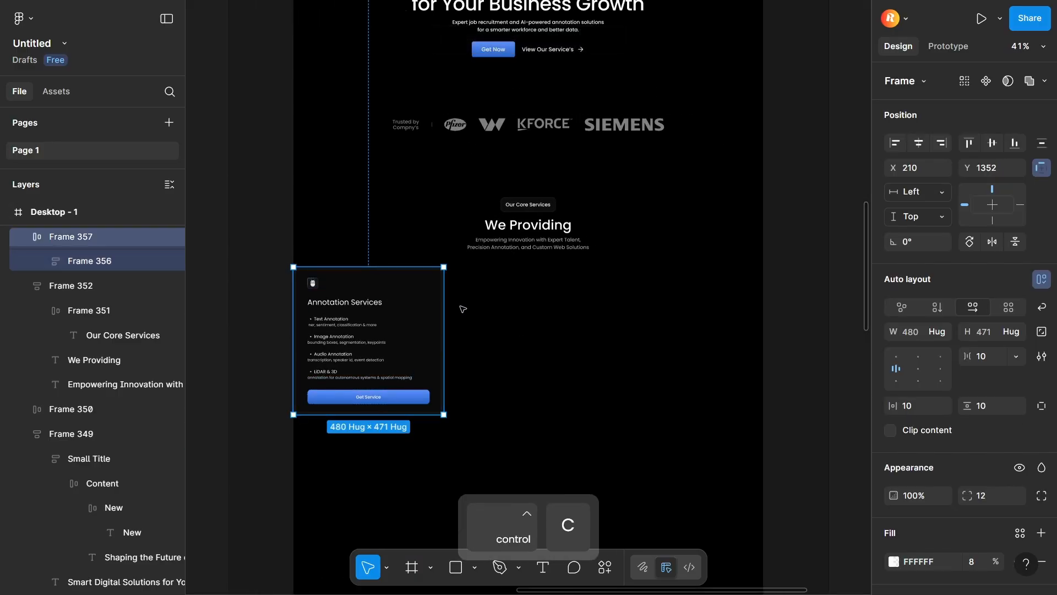
key(ctrl+v)
drag(565, 301, 565, 302)
click(918, 143)
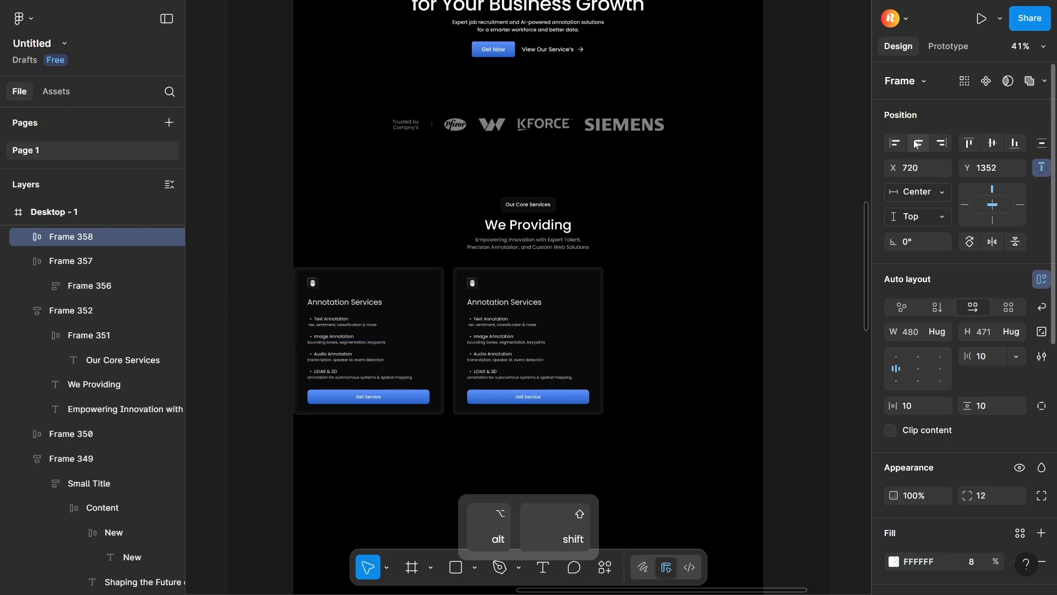
- Duplicate the service card once more to complete a row of three cards under the We Providing heading
key(ctrl+d)
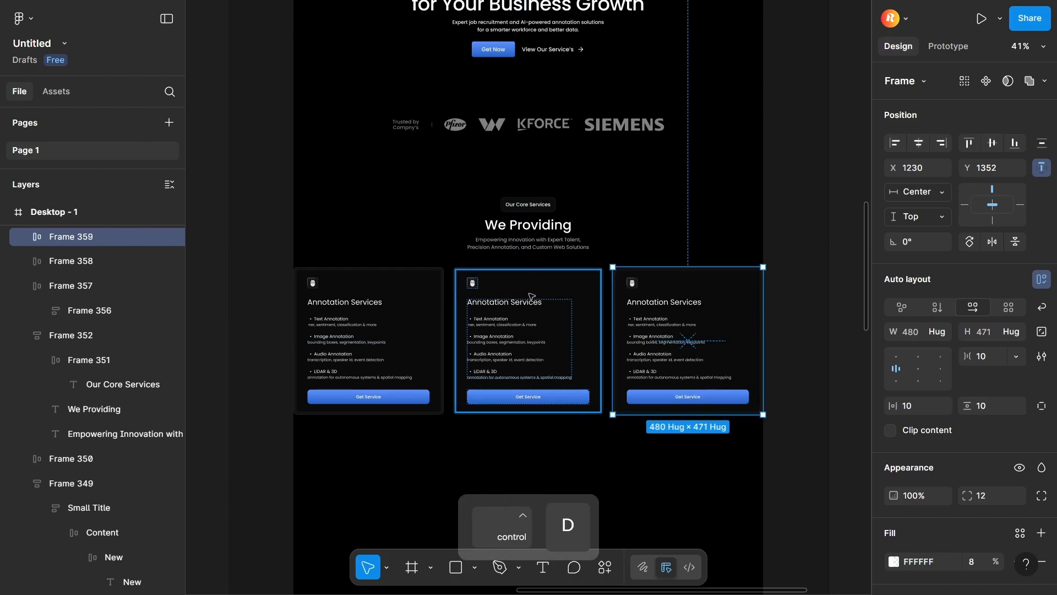
click(726, 208)
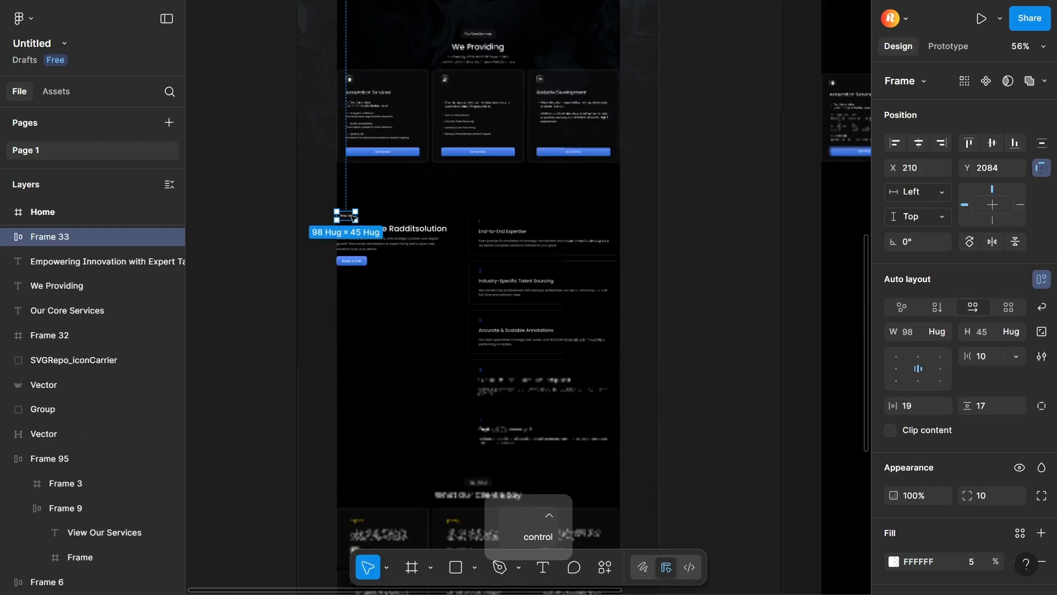
- Place a copy of the We Providing heading block below the service cards at the page's left edge and left-align its description
scroll(348, 213, down, 3)
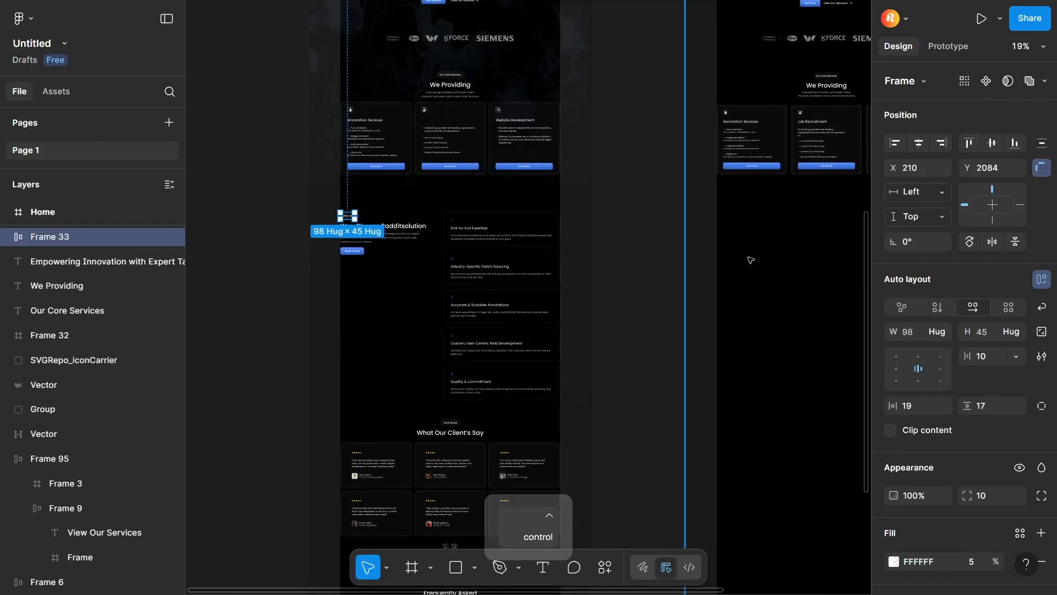
click(750, 259)
drag(696, 276, 532, 293)
click(666, 93)
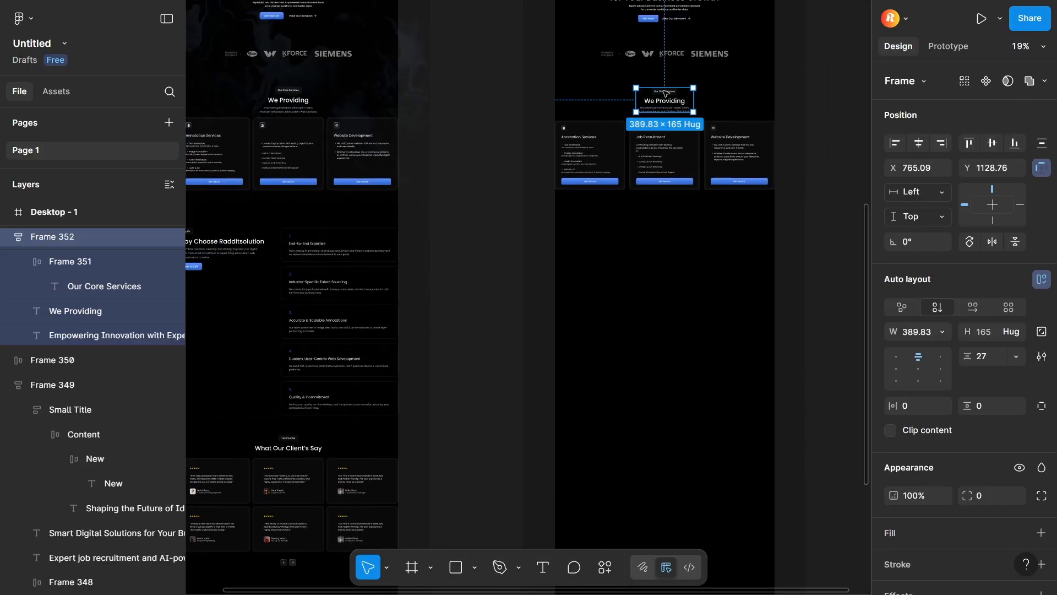
double_click(665, 92)
click(703, 97)
drag(682, 102, 606, 232)
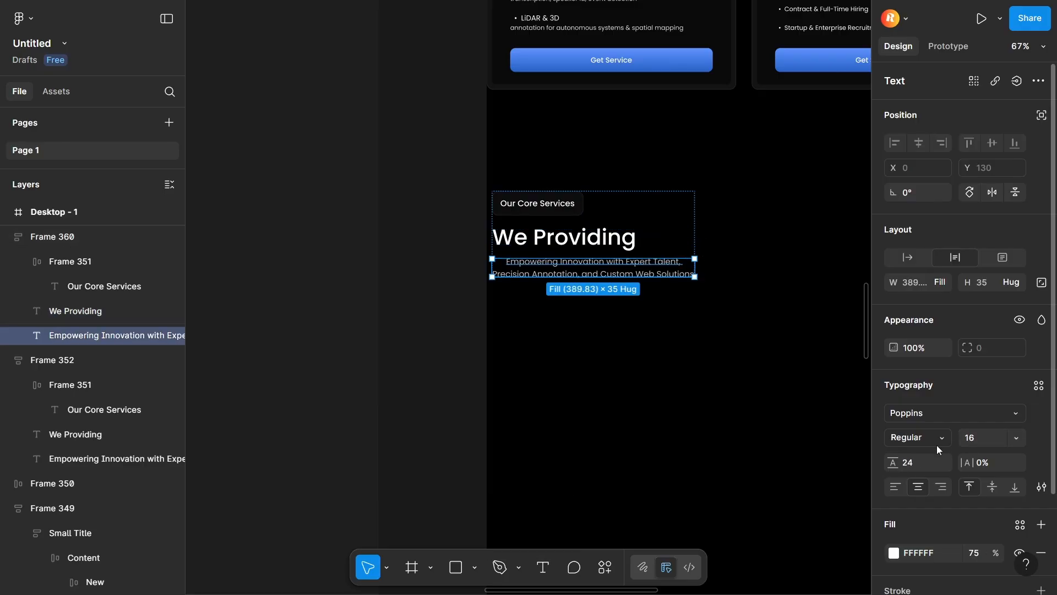
scroll(936, 445, down, 2)
click(894, 378)
- Change the copied block's badge text to Way Us and its heading to Way Choose to.Squre
click(537, 203)
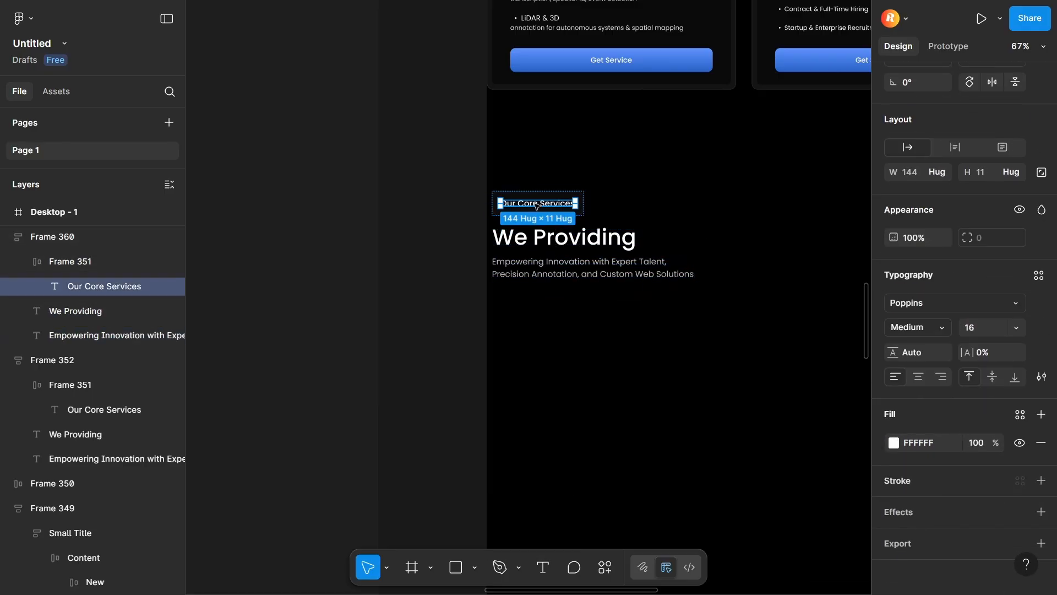
key(shift+Return)
key(ctrl+v)
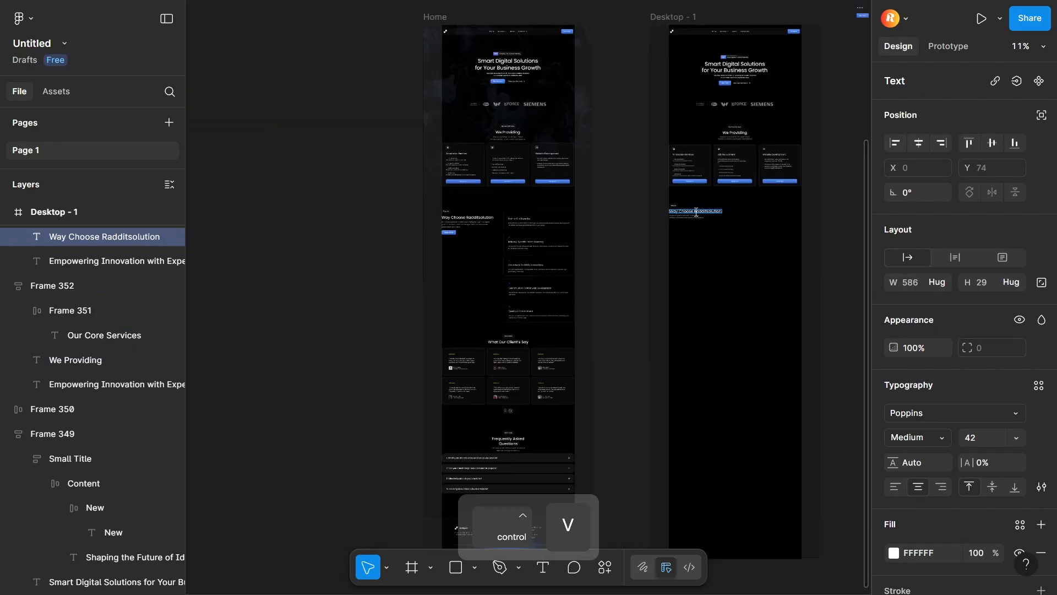
scroll(696, 212, down, 4)
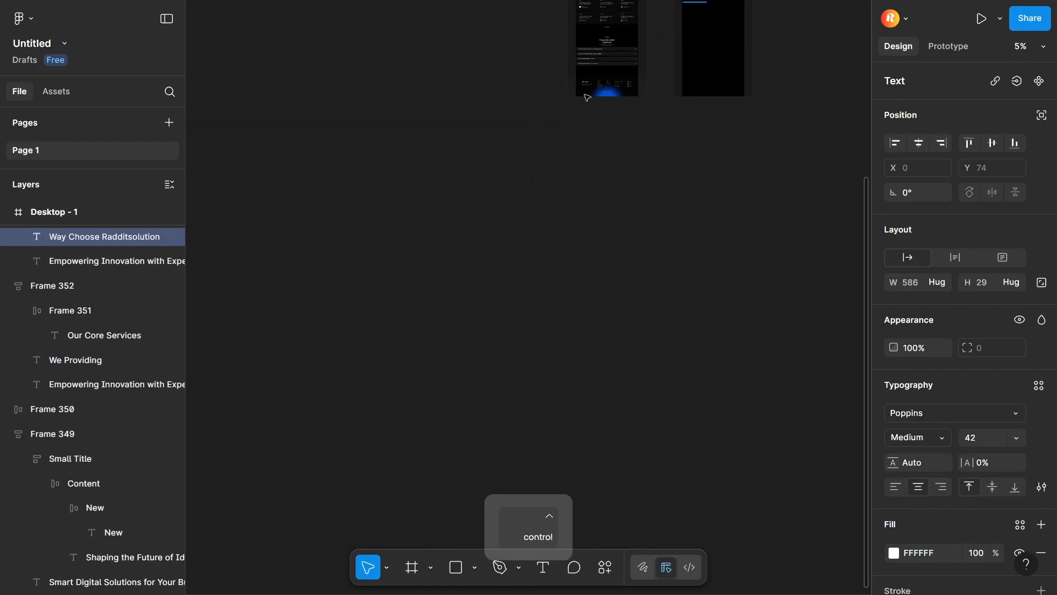
scroll(696, 212, up, 3)
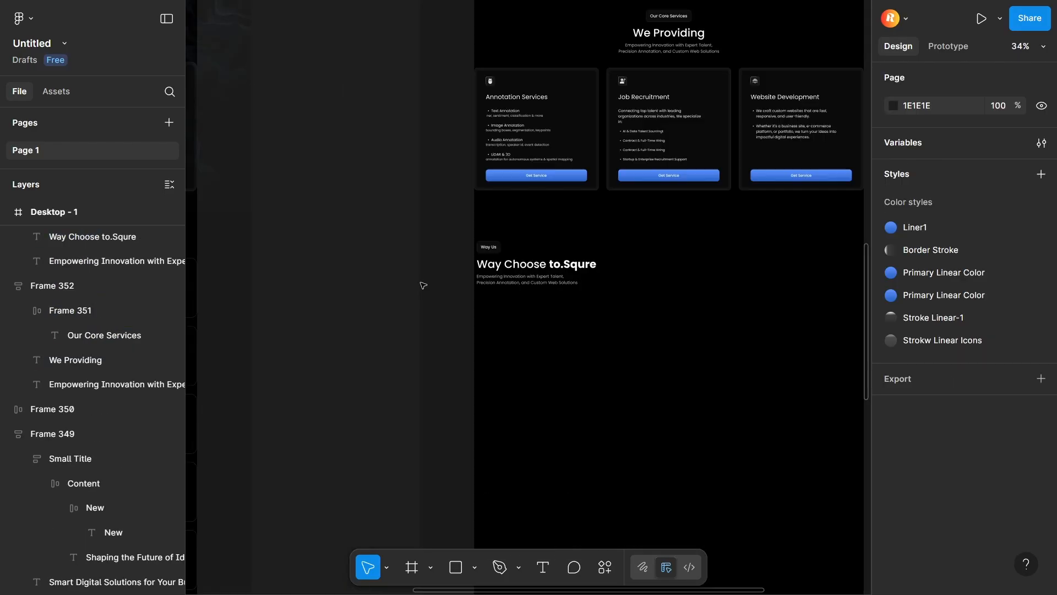
- Replace the copied block's description with the Home design's paragraph starting "We combine precision, creativity, and strategy"
scroll(423, 285, down, 3)
drag(437, 322, 765, 196)
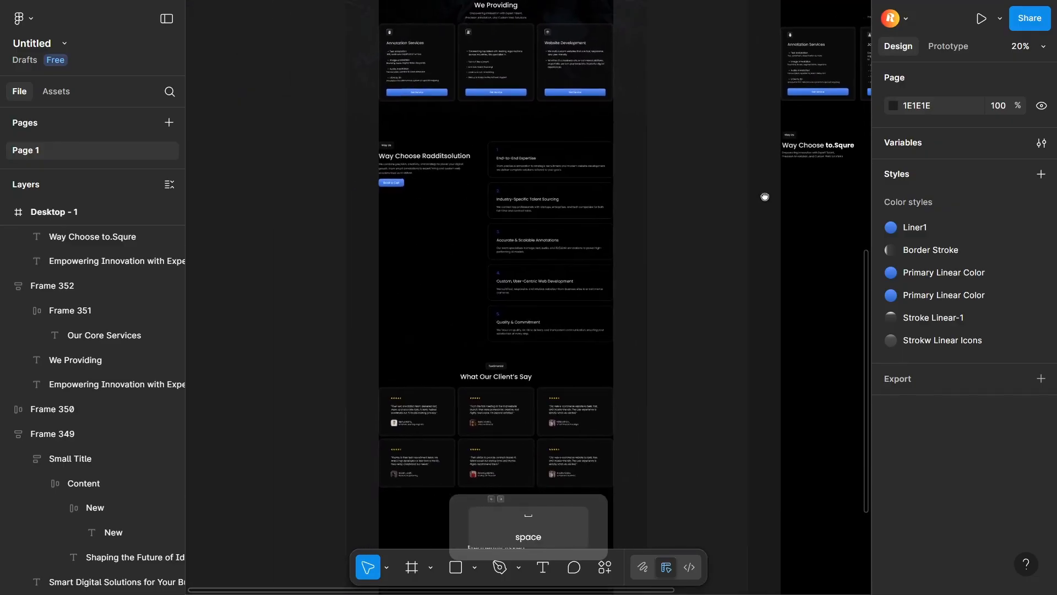
double_click(404, 170)
key(ctrl+c)
scroll(404, 169, down, 5)
scroll(558, 182, up, 5)
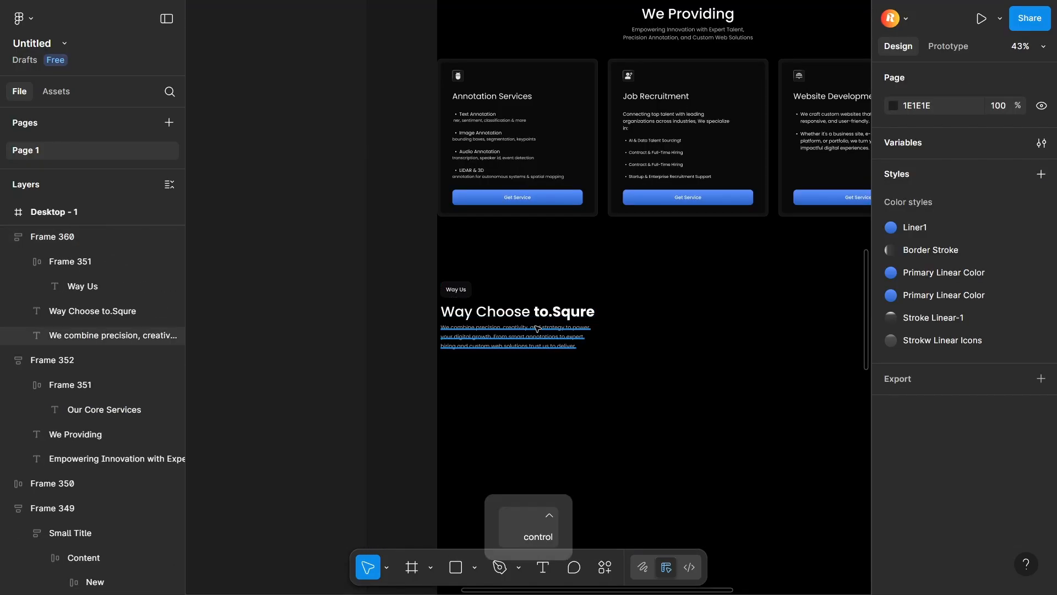
- Insert an instance of this file's Get Now Button component below the Way Choose to.Squre description
scroll(537, 328, down, 4)
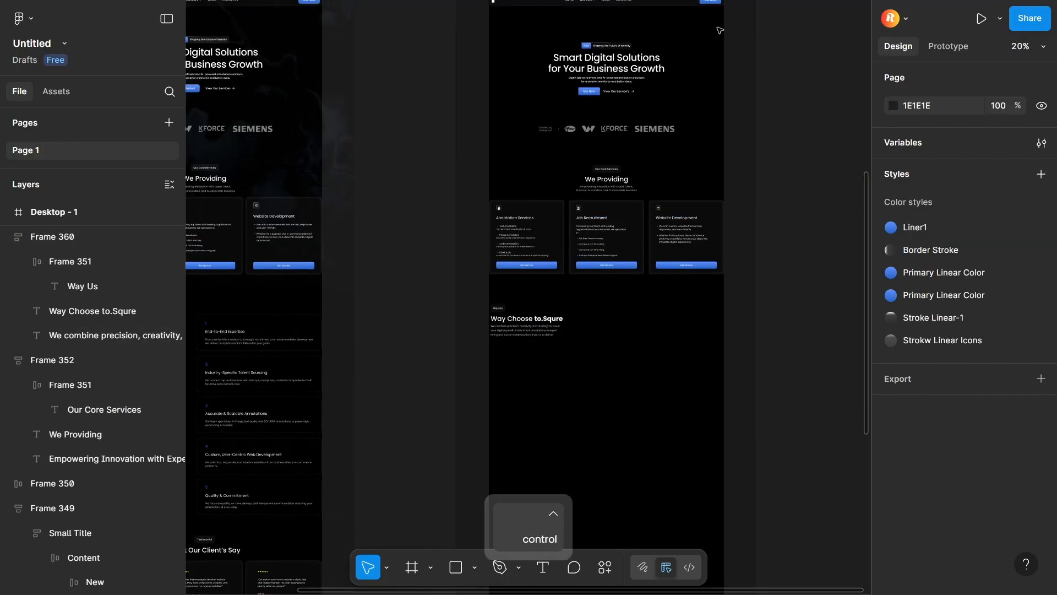
scroll(729, 63, down, 3)
drag(669, 94, 594, 248)
click(57, 90)
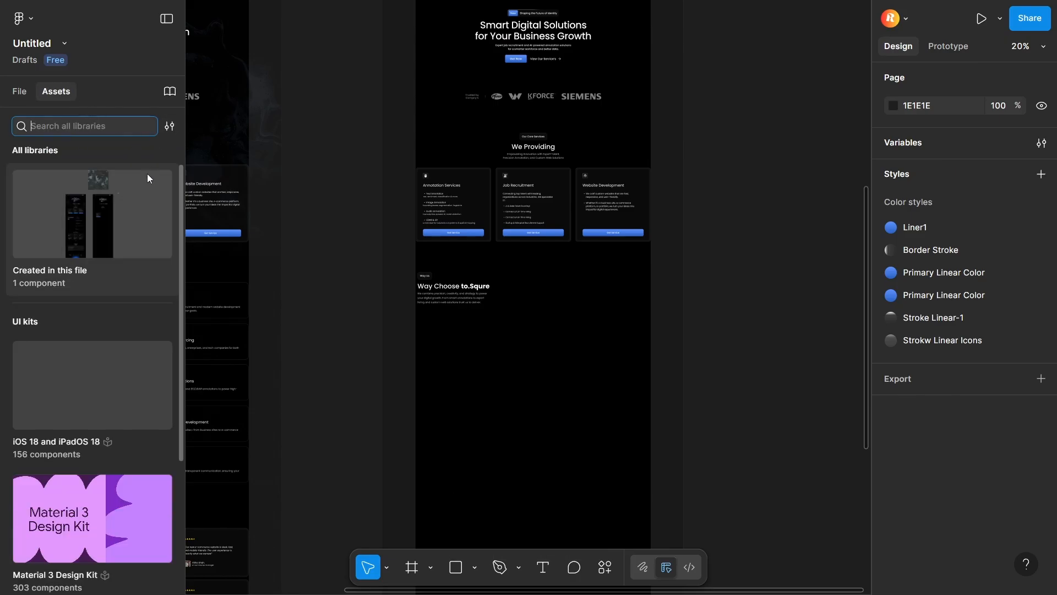
click(147, 173)
drag(33, 198, 380, 278)
scroll(510, 346, up, 3)
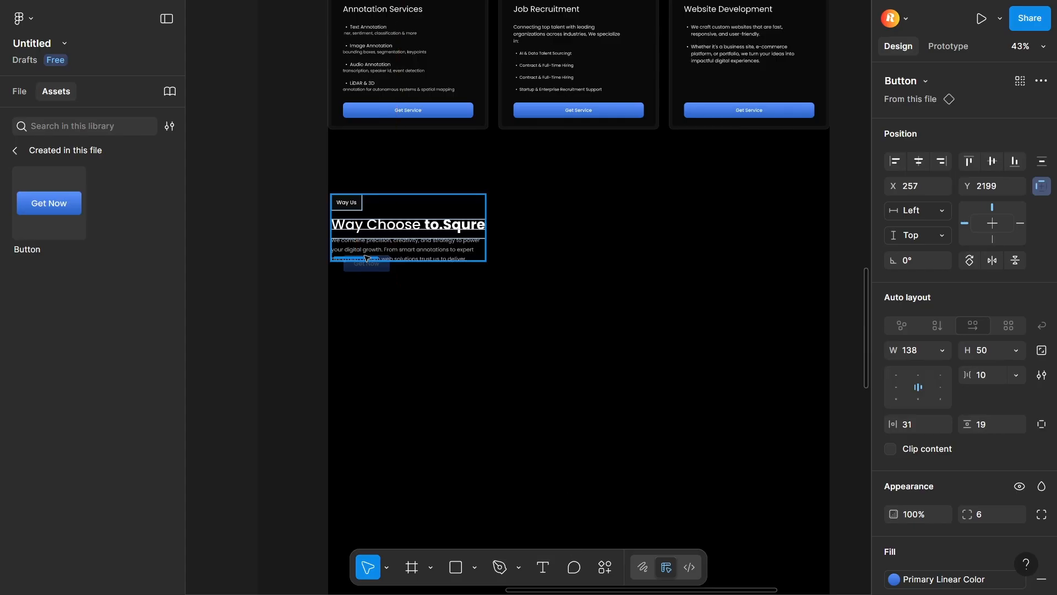
click(474, 365)
- Examine the size, corner radius, fill and stroke of the End-to-End Expertise card in the Home design
scroll(456, 312, down, 4)
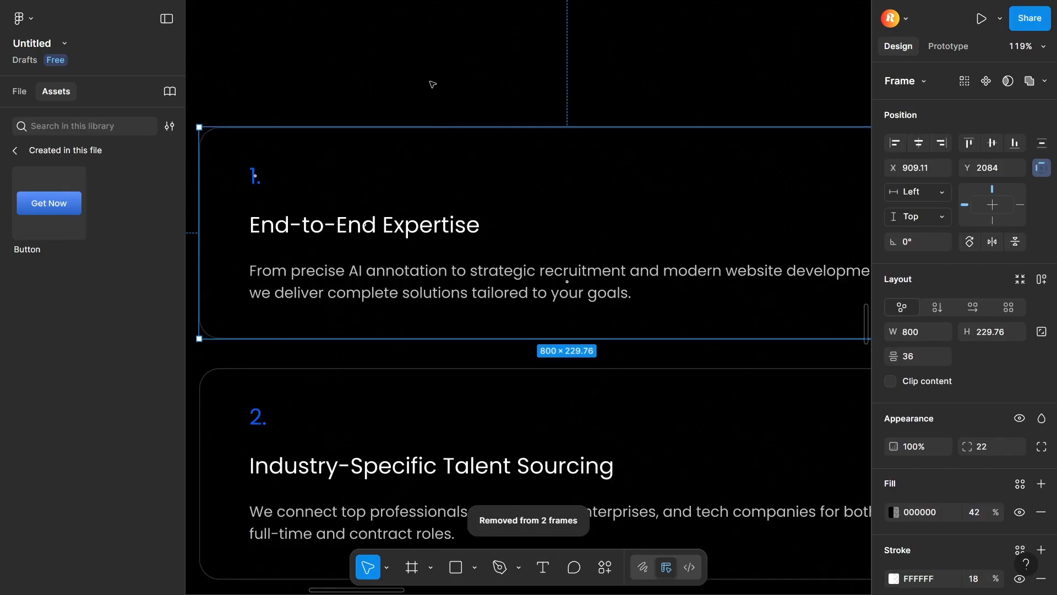
click(432, 84)
scroll(433, 83, down, 2)
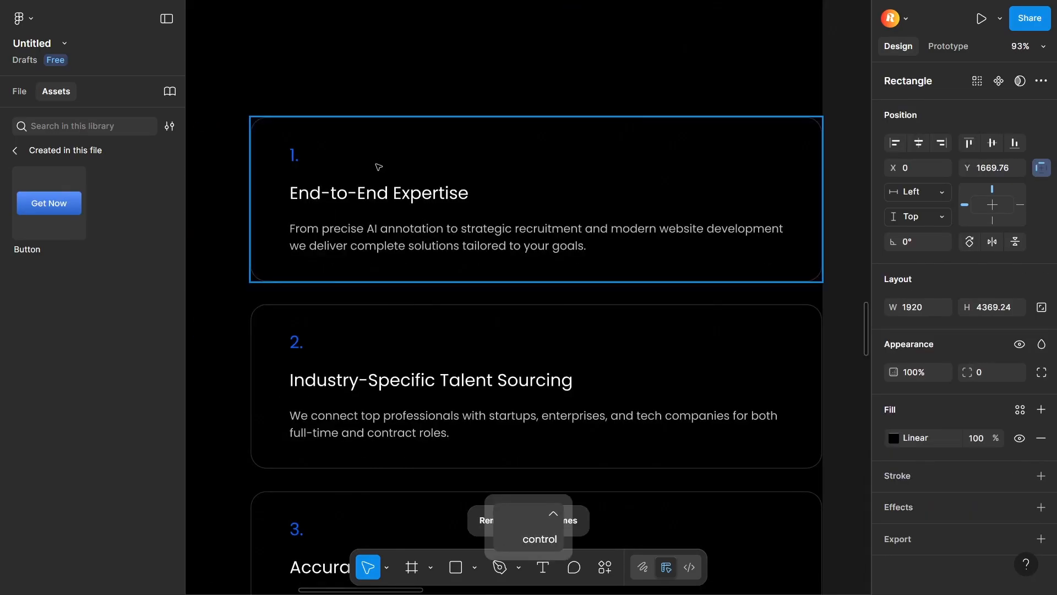
click(352, 191)
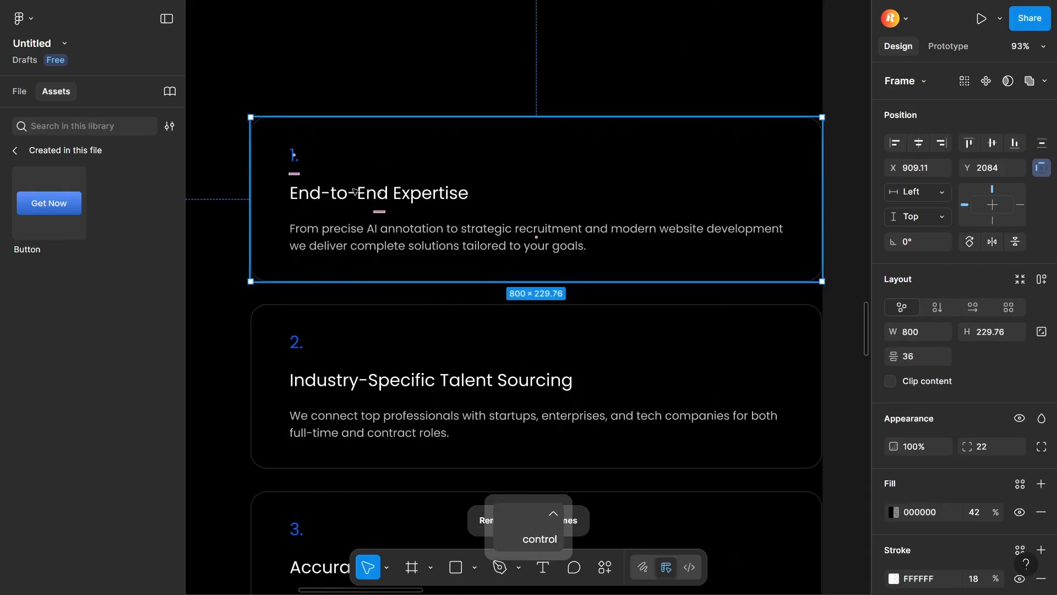
click(344, 137)
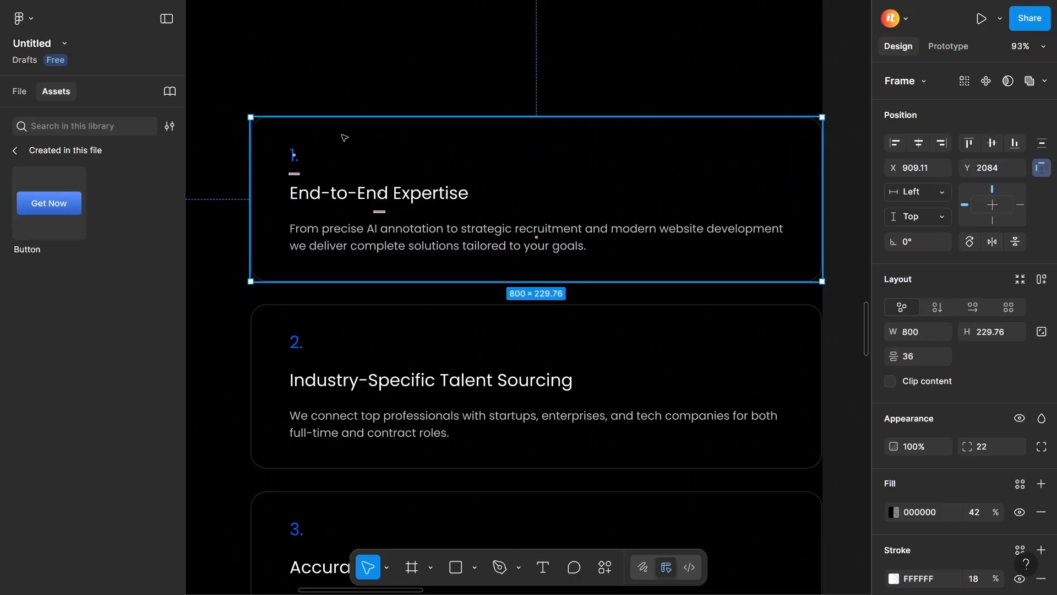
click(21, 91)
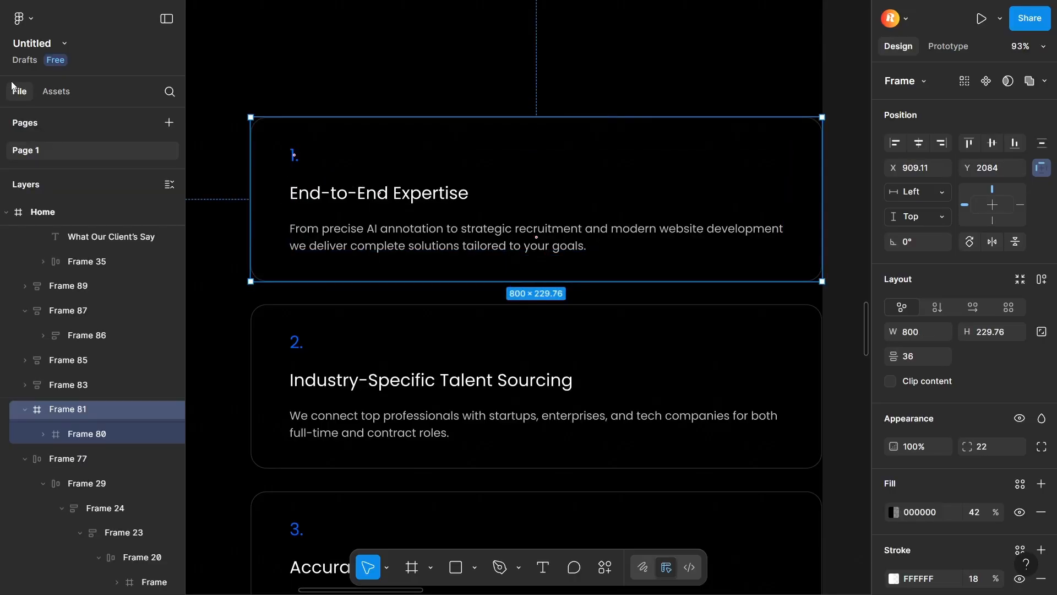
scroll(535, 217, down, 5)
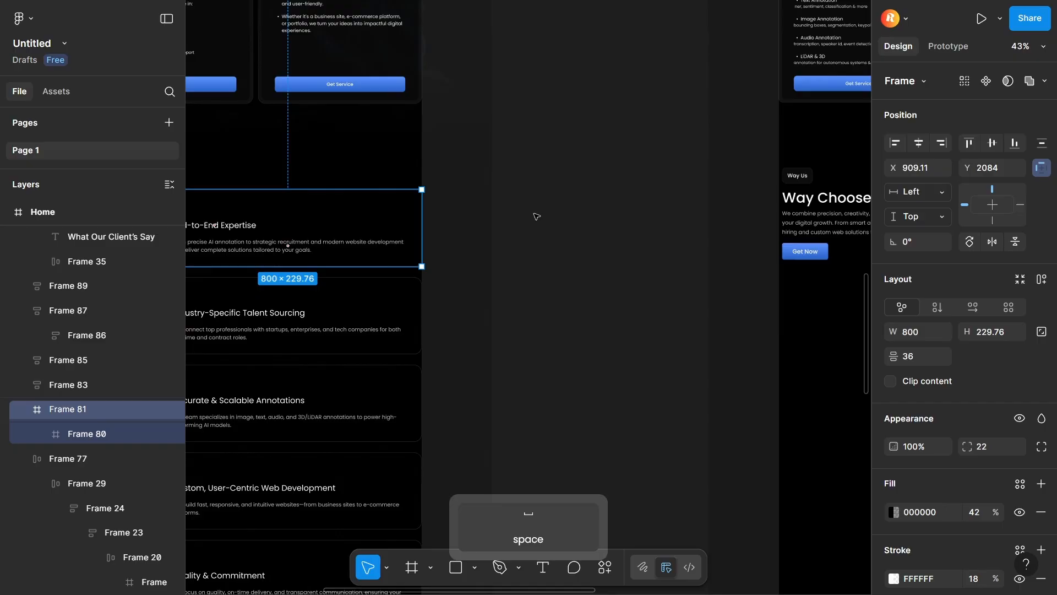
key(r)
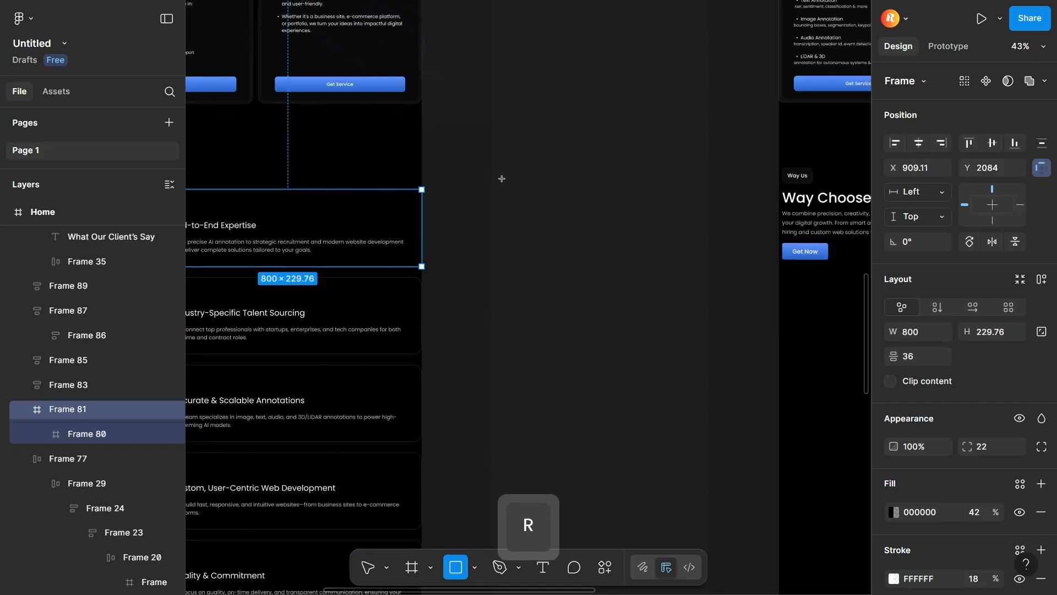
mouse_move(505, 172)
mouse_down()
mouse_move(709, 246)
mouse_move(774, 250)
mouse_up()
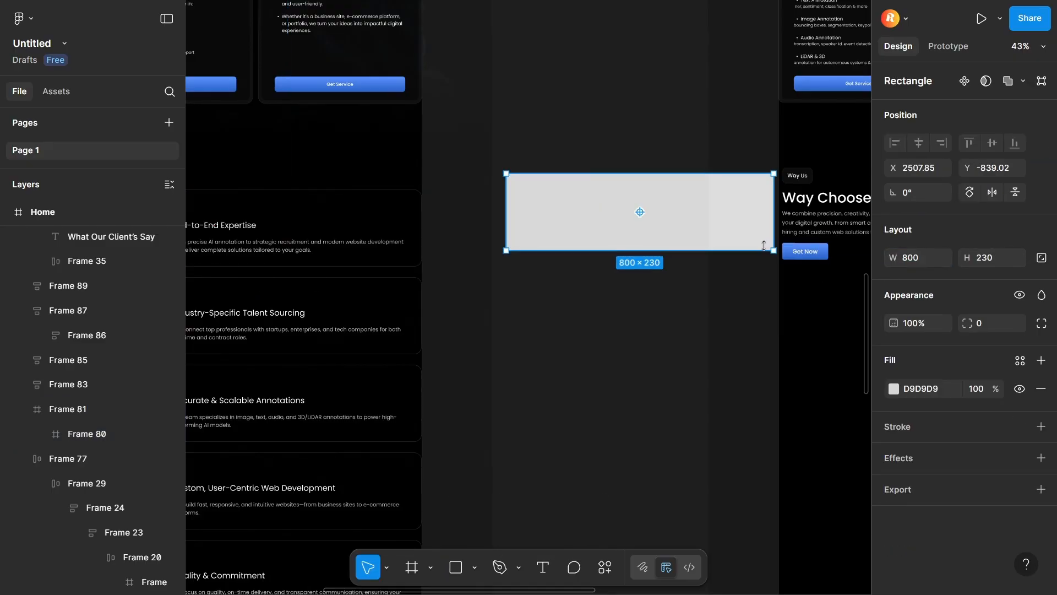
key(BackSpace)
- Draw an 800 × 230 frame on the empty canvas between the two page designs and give it a corner radius of 22
key(f)
drag(509, 178, 777, 254)
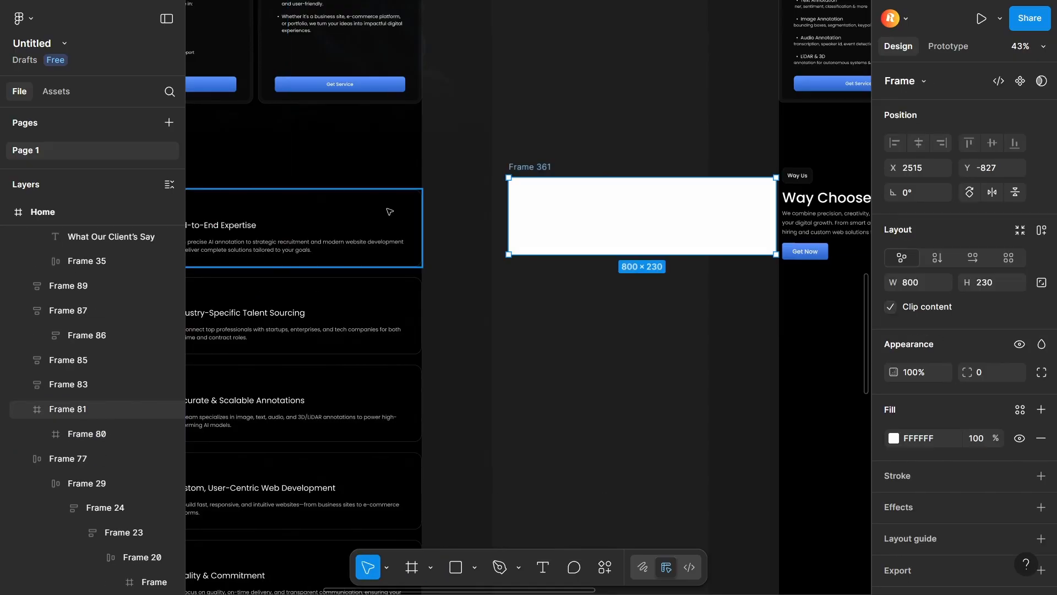
click(719, 233)
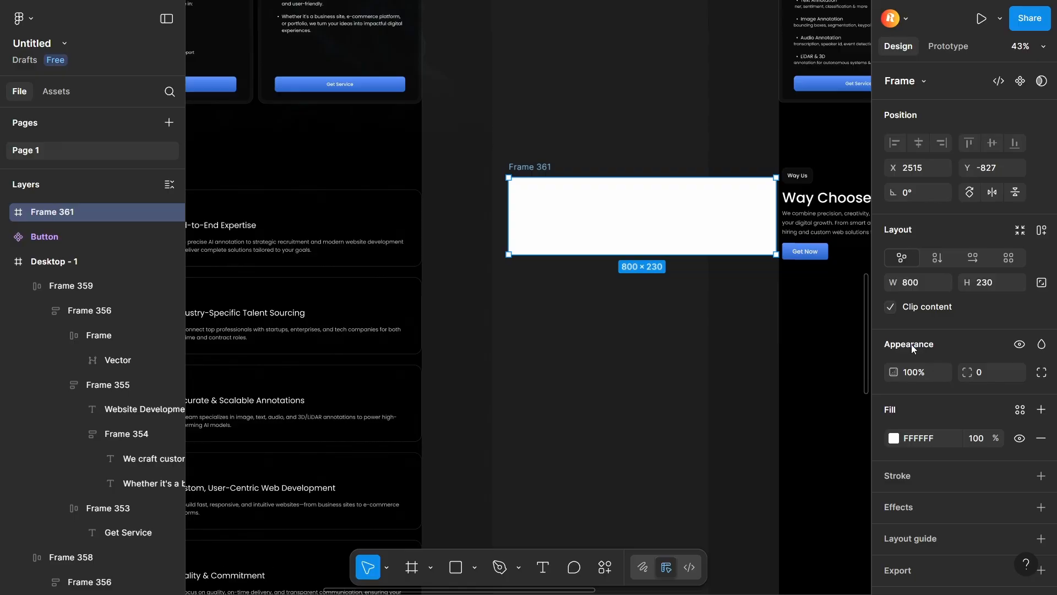
click(981, 378)
text(22)
drag(710, 227, 662, 236)
- Set the new frame's white fill to 5% opacity and add a white FFFFFF stroke at 8% opacity
click(894, 439)
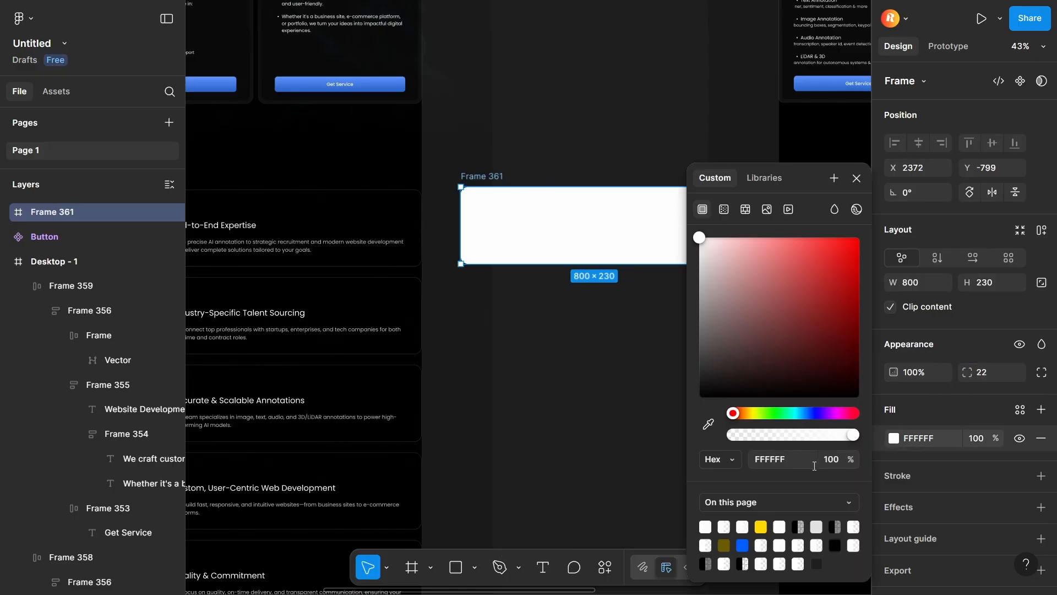
click(831, 461)
text(5)
click(1041, 476)
click(895, 505)
drag(786, 302, 621, 198)
click(830, 461)
text(8)
key(Return)
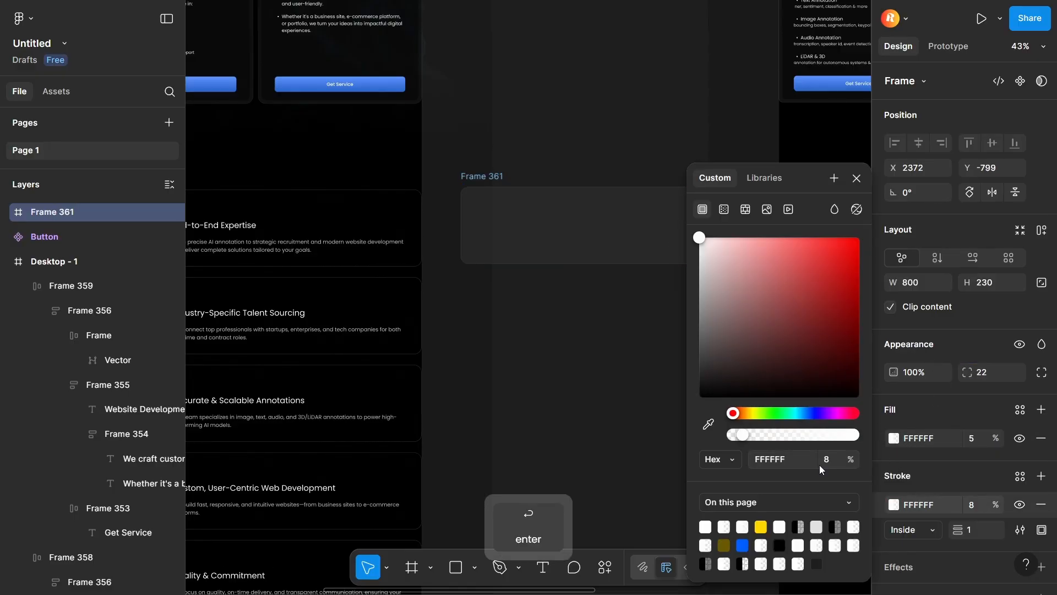
click(550, 389)
- Copy the number "1." from the End-to-End Expertise card onto the empty canvas above the new frame
scroll(614, 314, down, 3)
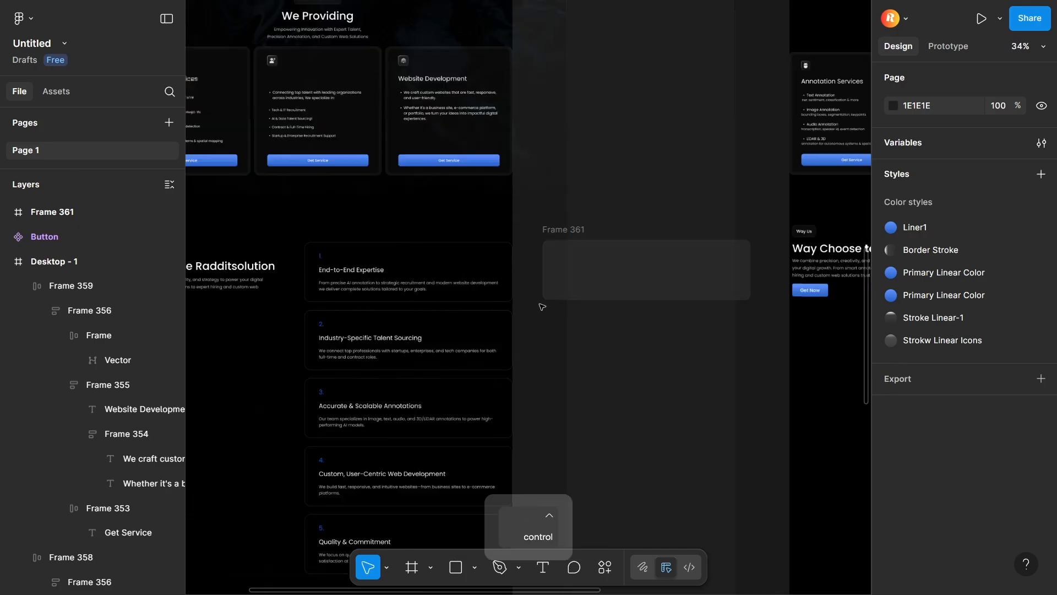
scroll(543, 306, down, 3)
scroll(445, 281, up, 4)
ctrl+click(282, 259)
scroll(283, 220, down, 3)
drag(282, 216, 561, 159)
- Copy the End-to-End Expertise title and description above the lowered card frame and stack them with the number in a vertical auto layout
click(583, 212)
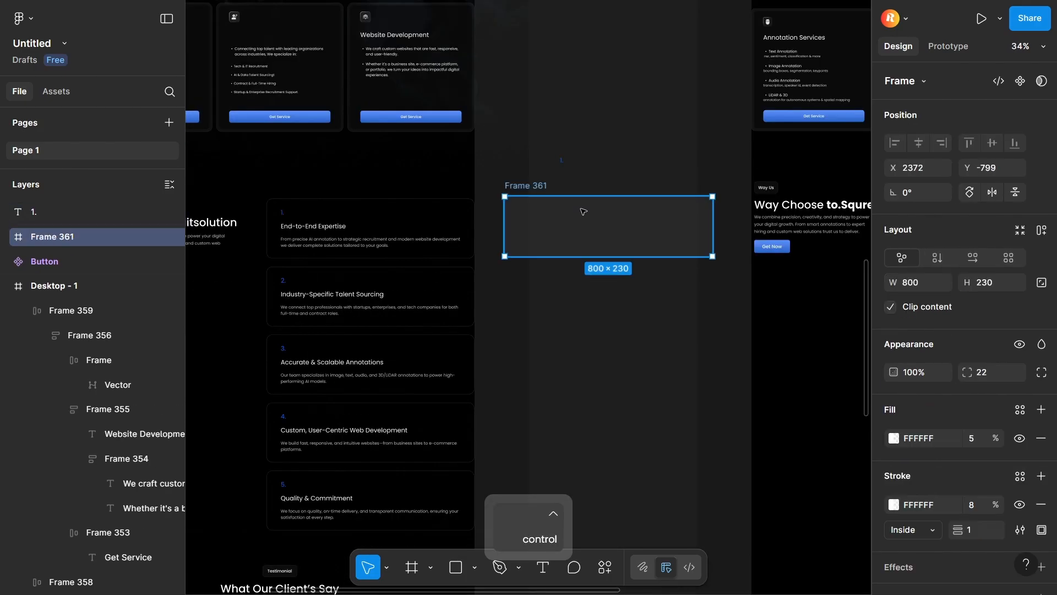
drag(583, 213, 589, 247)
key(space)
drag(616, 184, 614, 235)
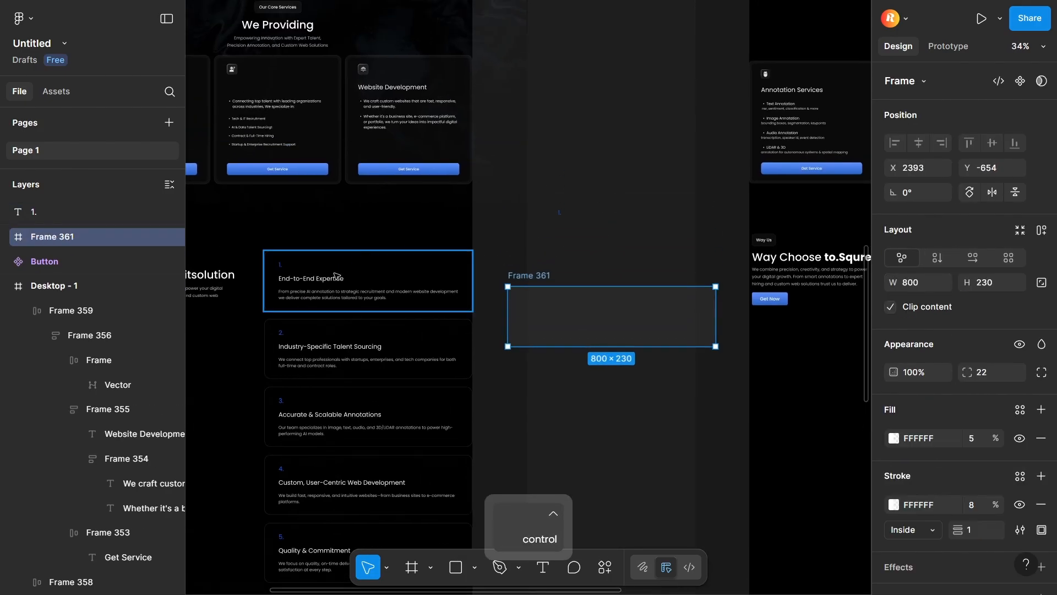
ctrl+click(318, 283)
drag(318, 283, 596, 232)
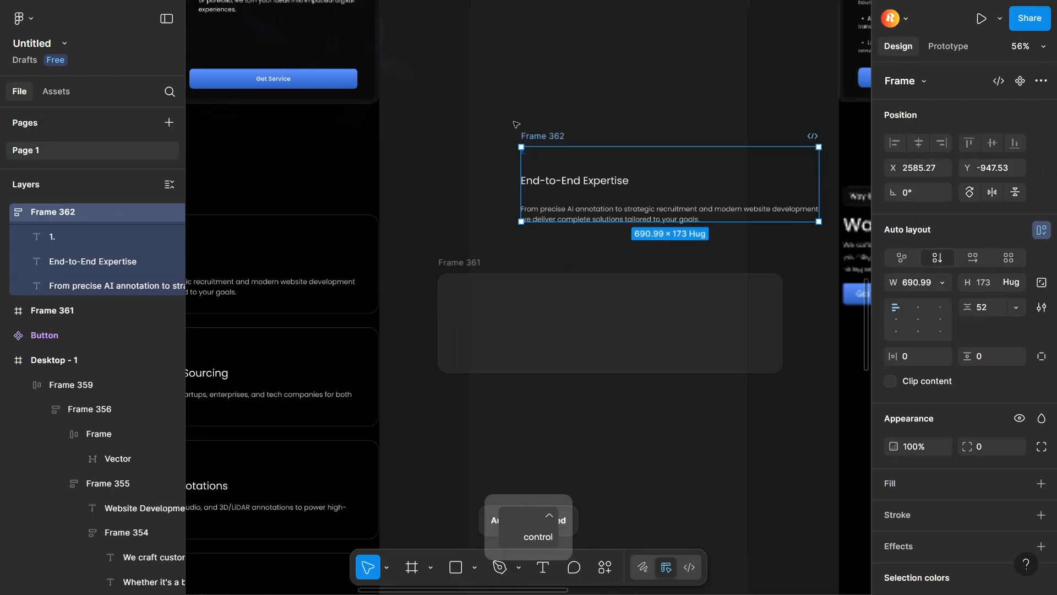
- Set the text stack's vertical gap to 36, matching the reference card, and position the stack inside the empty card frame
scroll(431, 229, down, 2)
key(space)
drag(265, 227, 323, 226)
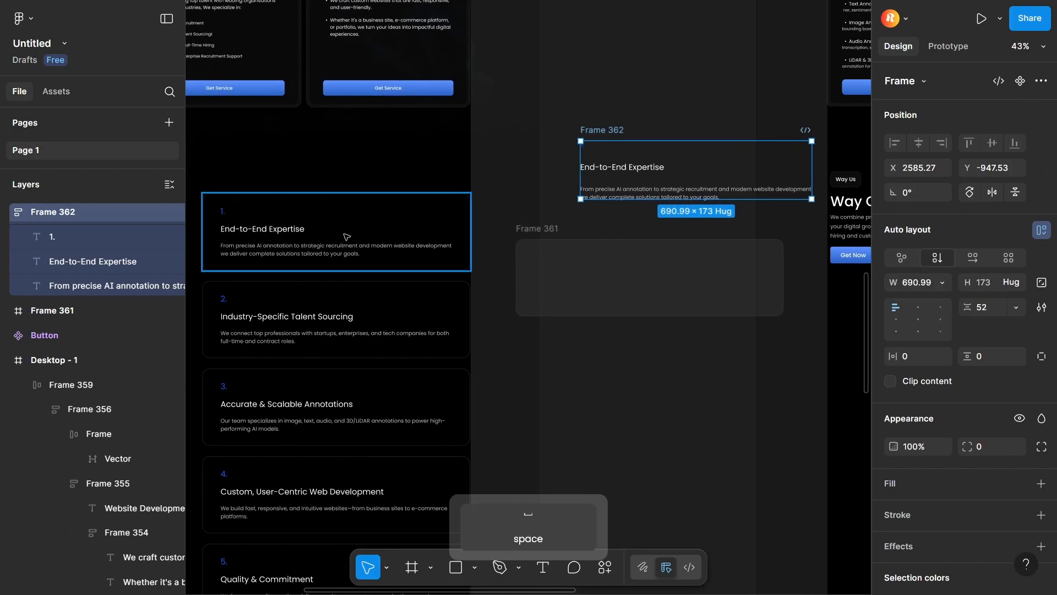
click(323, 227)
double_click(323, 227)
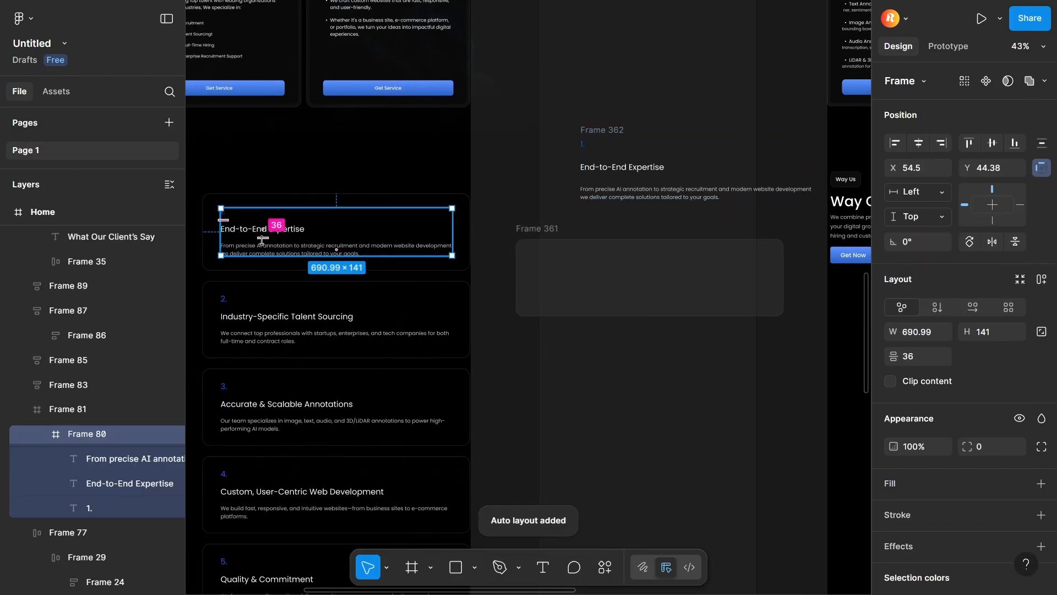
click(628, 194)
key(space)
drag(626, 135, 473, 254)
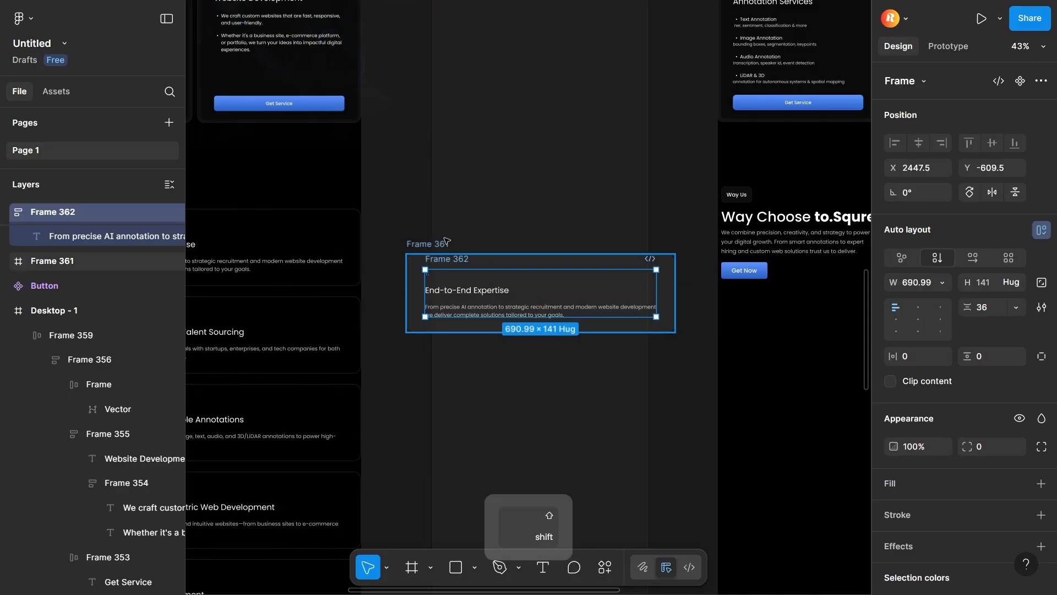
- Combine the text stack and the card frame into a single auto layout card
shift+click(446, 241)
key(shift+a)
click(566, 213)
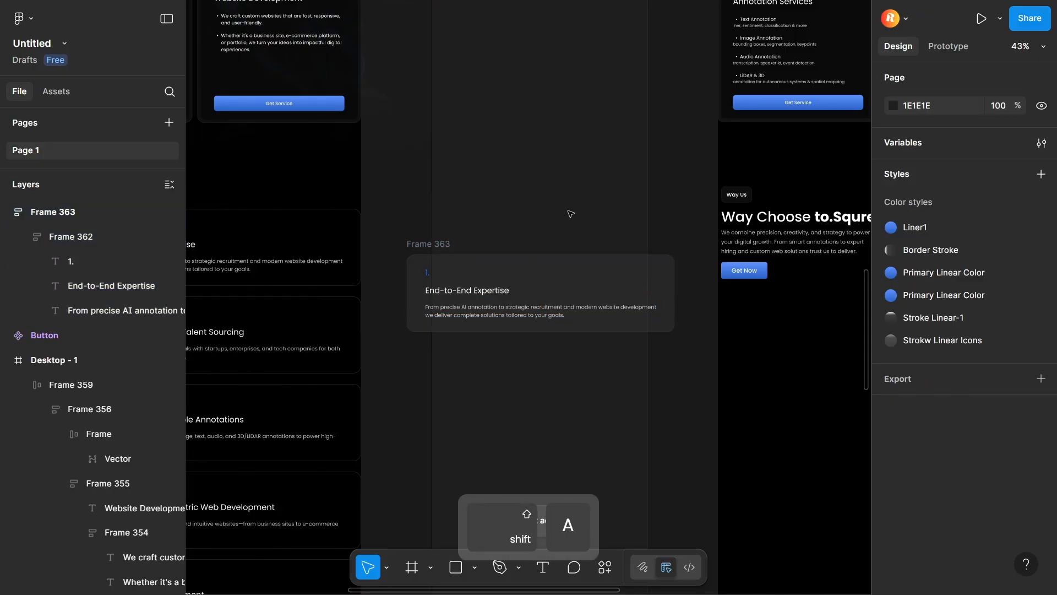
ctrl+scroll(571, 214, down, 2)
ctrl+scroll(571, 213, down, 2)
key(space)
drag(571, 213, 414, 248)
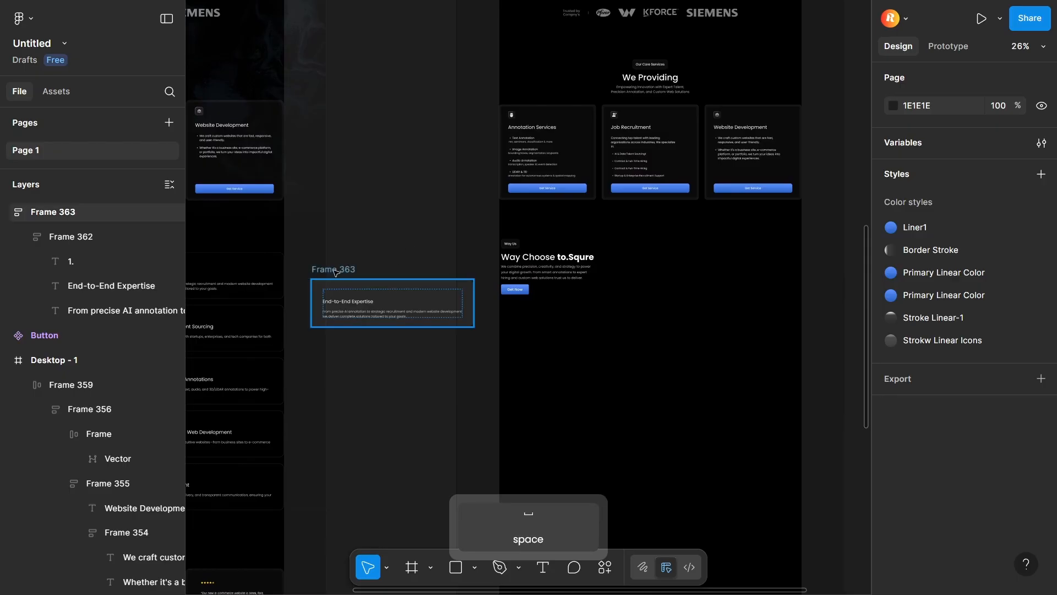
- Place the End-to-End Expertise card beside the Way Choose to.Squre text and duplicate it downwards into an evenly spaced column of five cards
drag(335, 271, 666, 243)
alt+shift+drag(571, 260, 571, 332)
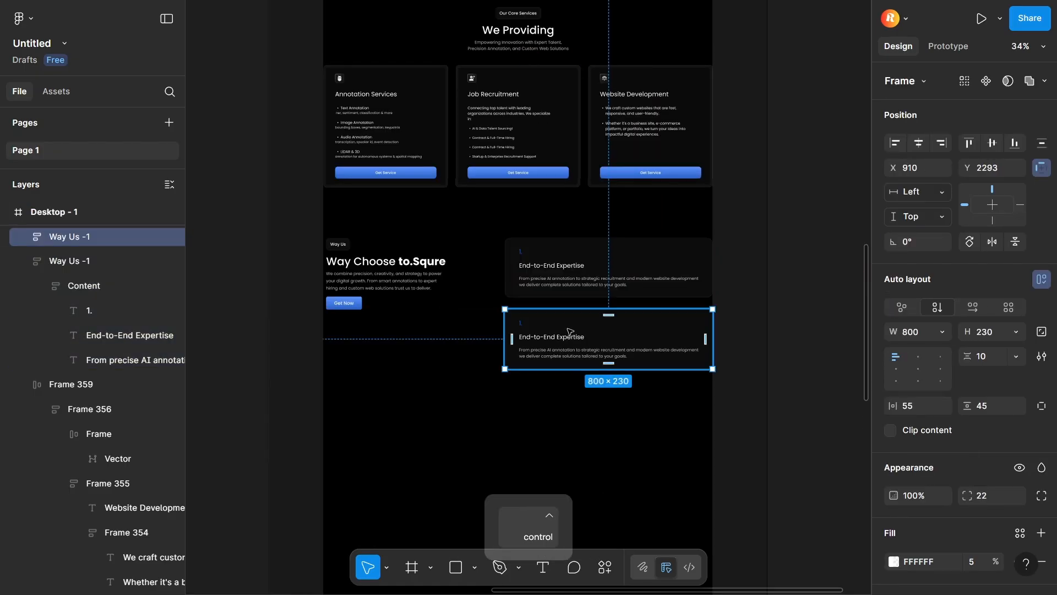
key(ctrl+d)
key(ctrl+d)
key(ctrl+d)
ctrl+scroll(573, 319, down, 5)
click(697, 318)
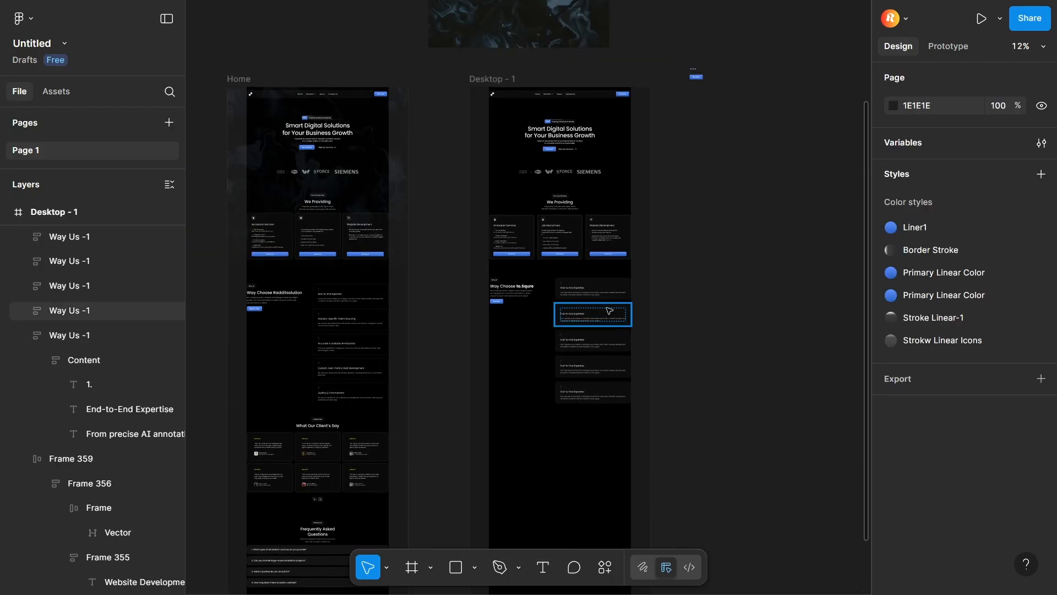
- Copy the We Providing heading block straight down, leaving a gap of 212 below the last numbered card
ctrl+scroll(318, 420, up, 10)
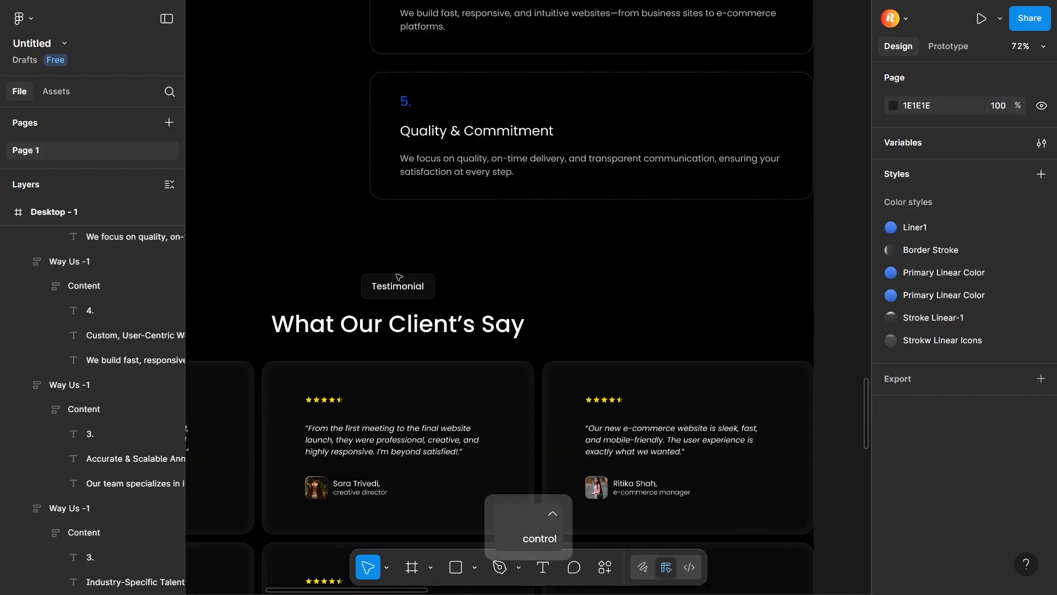
ctrl+scroll(369, 290, down, 5)
drag(713, 280, 428, 357)
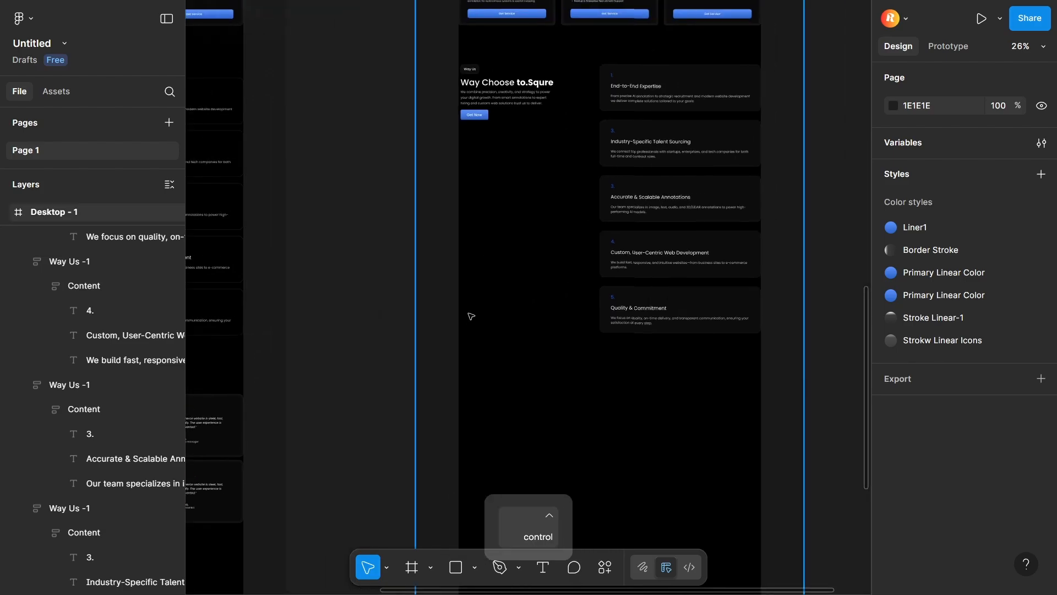
ctrl+scroll(506, 103, down, 4)
ctrl+click(518, 92)
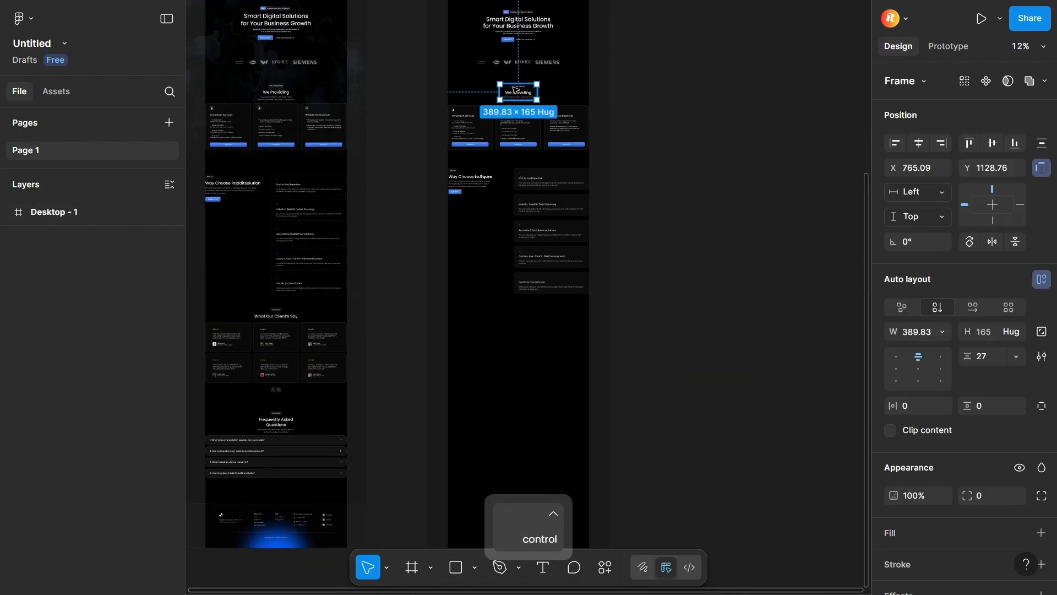
drag(518, 189, 522, 318)
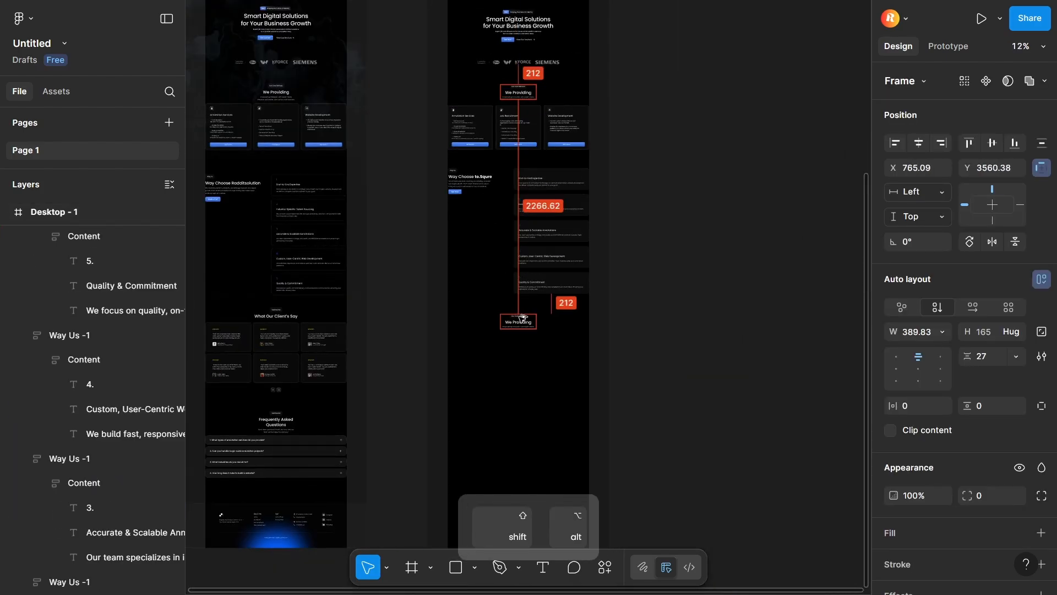
- Copy the Annotation Services card from Desktop - 1 onto the empty canvas beside the Home testimonials
double_click(354, 333)
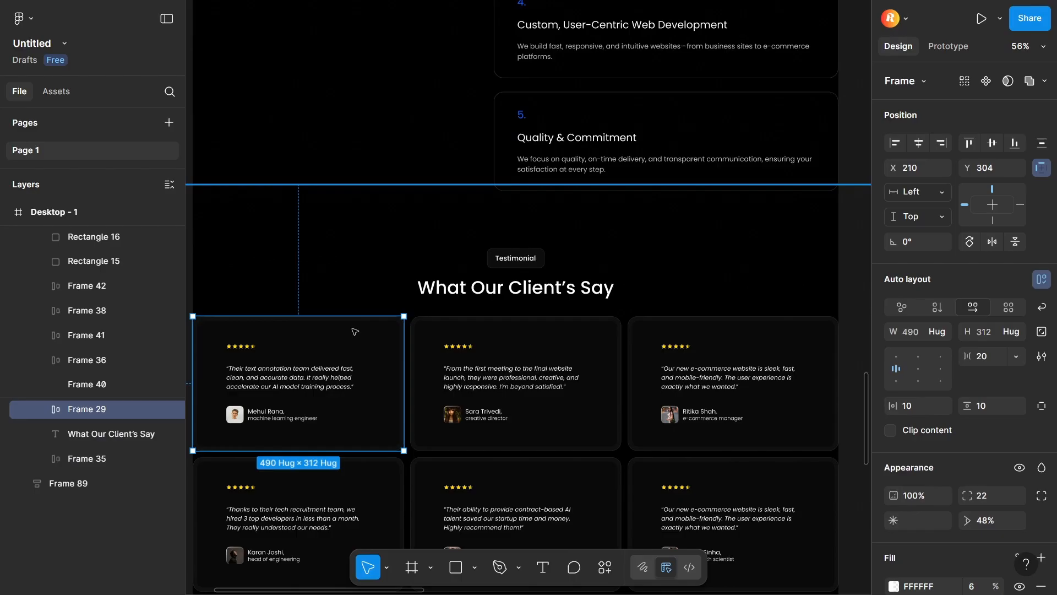
double_click(354, 333)
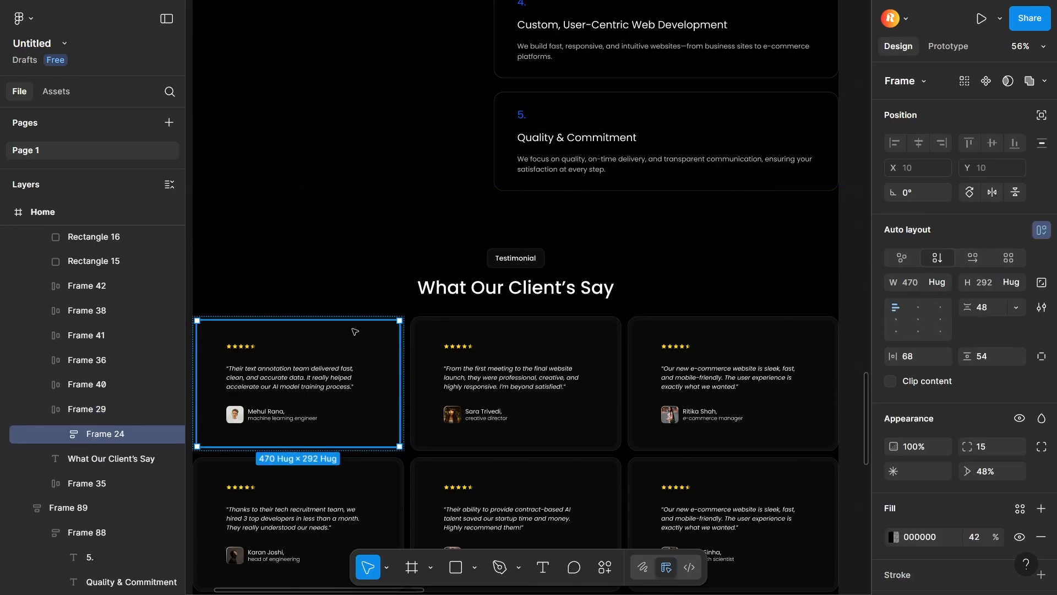
click(367, 298)
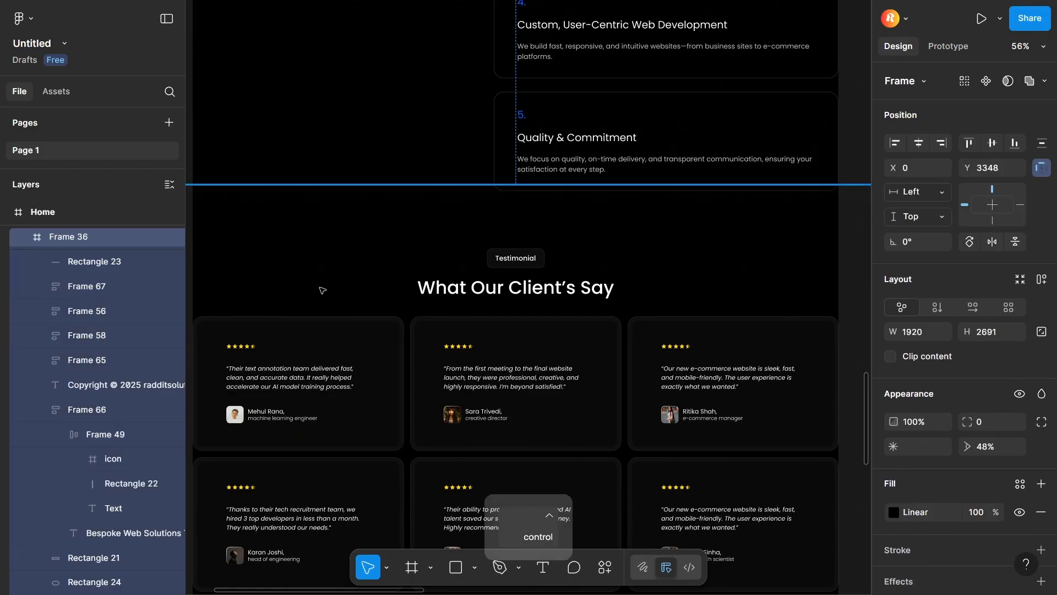
ctrl+scroll(323, 290, down, 5)
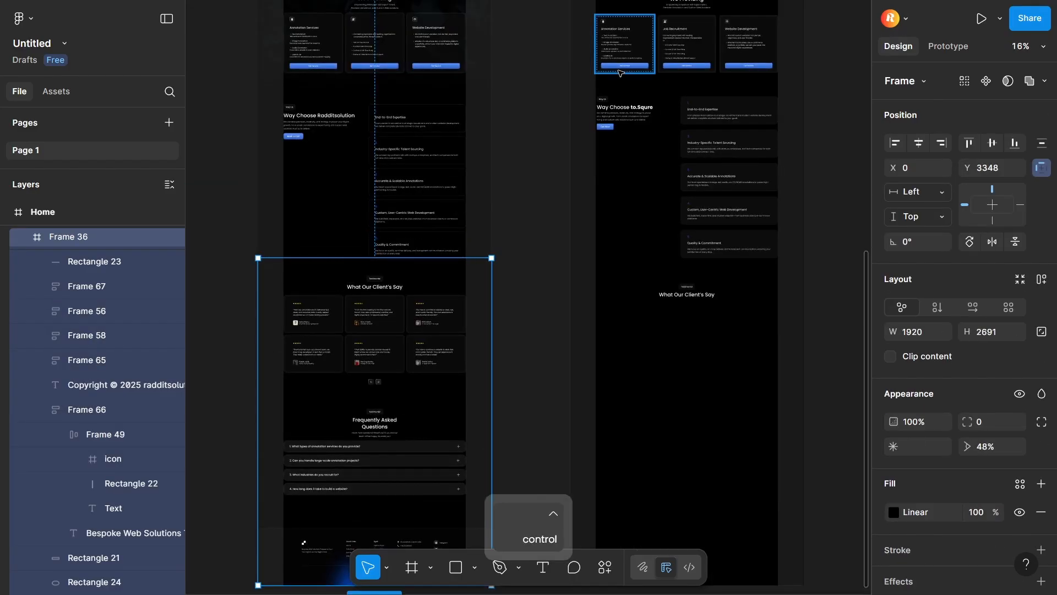
ctrl+click(624, 48)
click(578, 171)
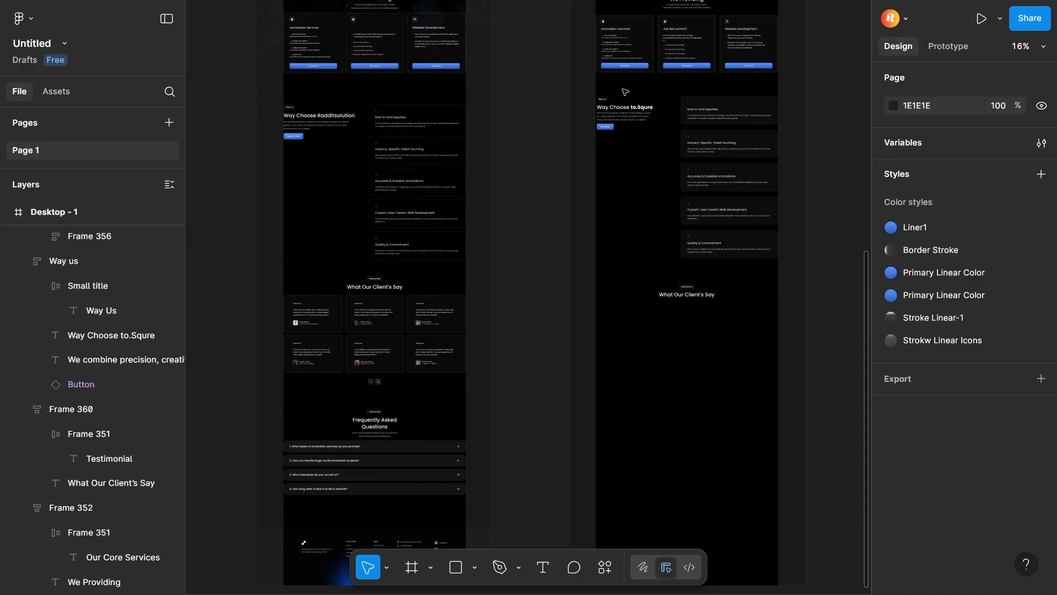
click(642, 30)
alt+drag(642, 29, 532, 333)
ctrl+scroll(532, 331, up, 5)
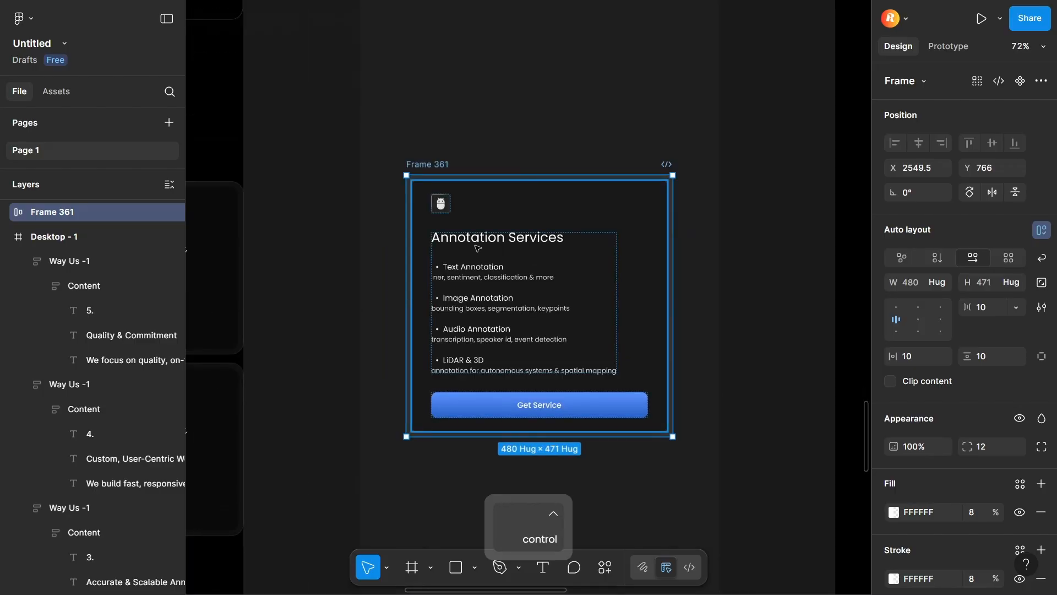
click(449, 125)
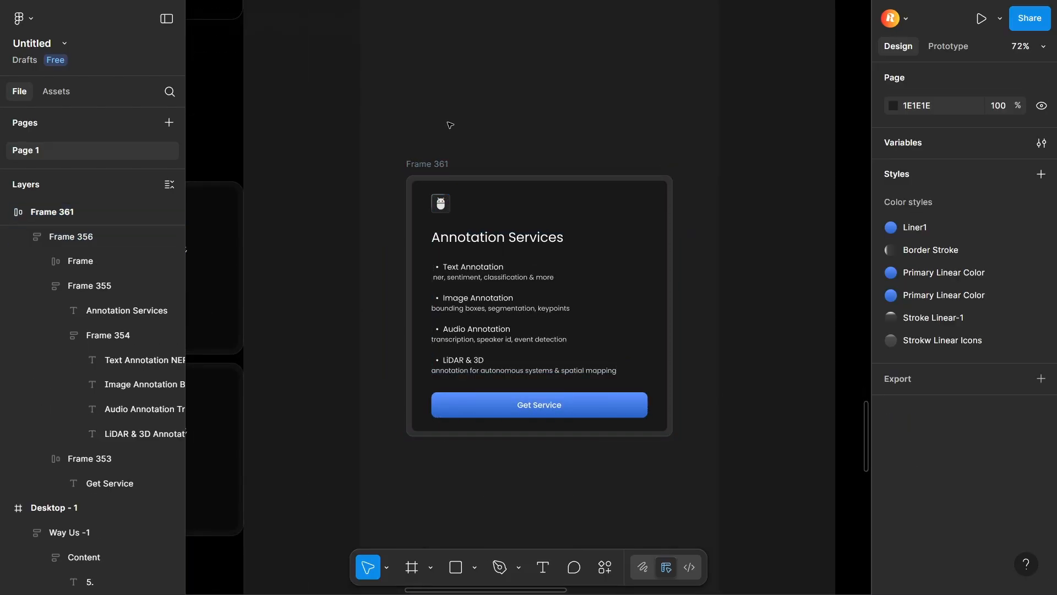
ctrl+scroll(450, 125, down, 4)
drag(425, 254, 499, 327)
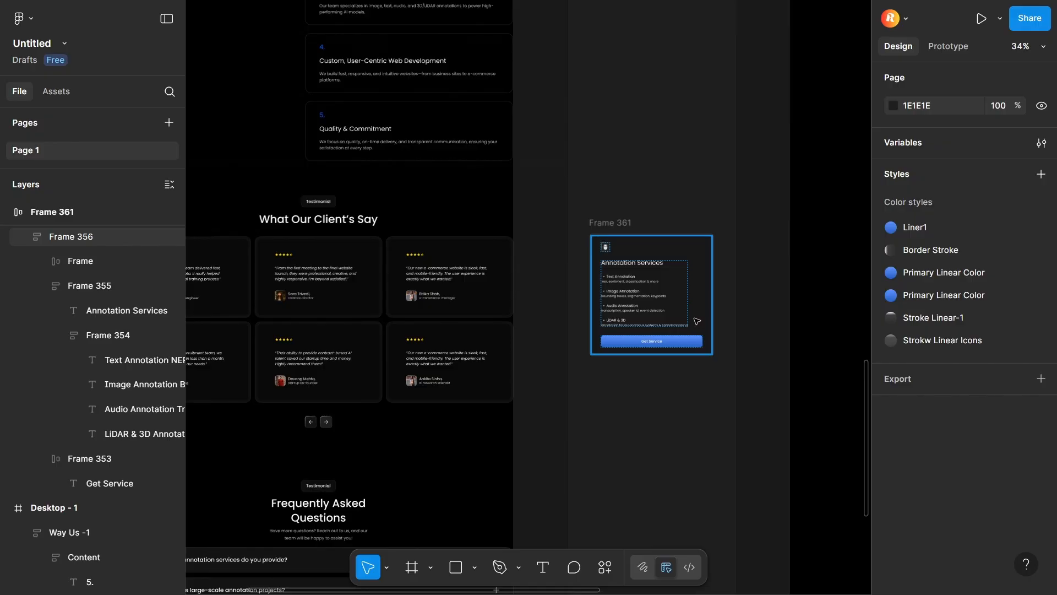
click(615, 572)
key(Down)
key(Down)
key(Down)
key(Down)
key(Down)
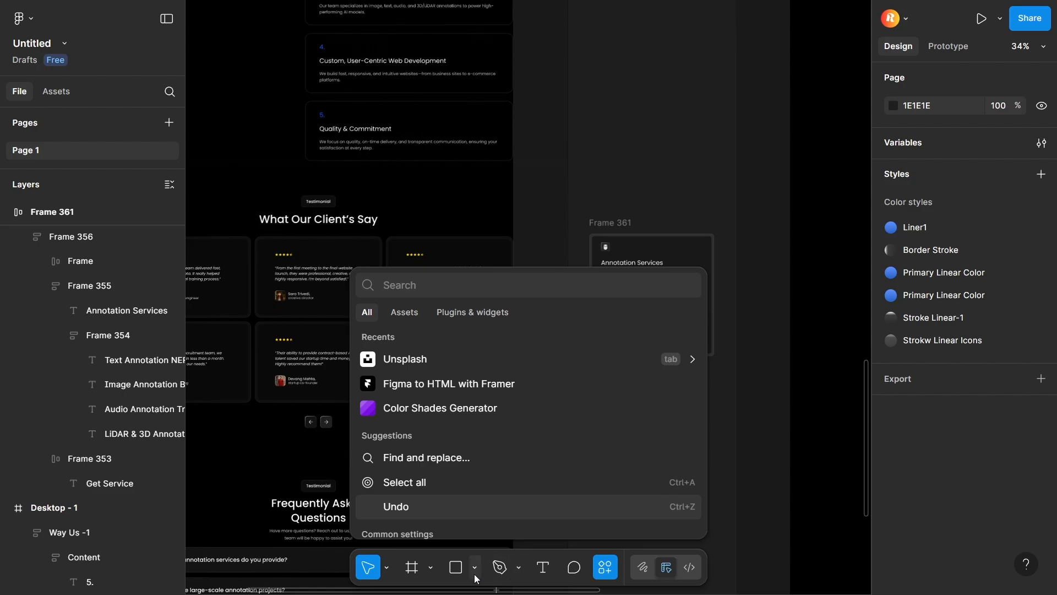
- Draw a star above the testimonial cards in Home and set its size to 12 × 12 with the aspect ratio locked
click(474, 568)
click(474, 508)
key(ctrl)
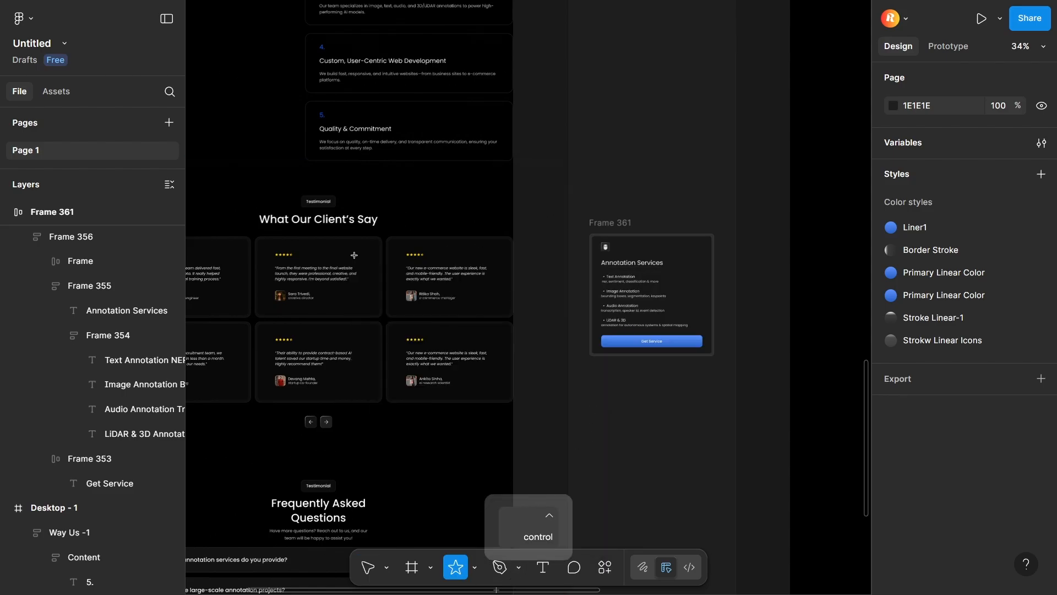
scroll(355, 255, up, 10)
drag(428, 164, 458, 194)
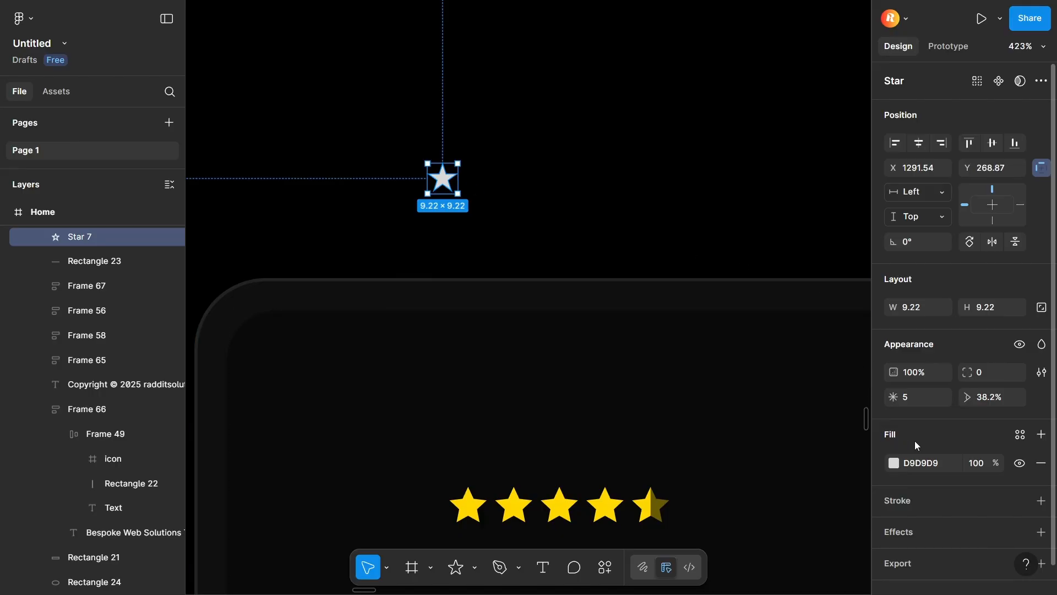
click(1042, 307)
text(12)
key(Return)
click(520, 220)
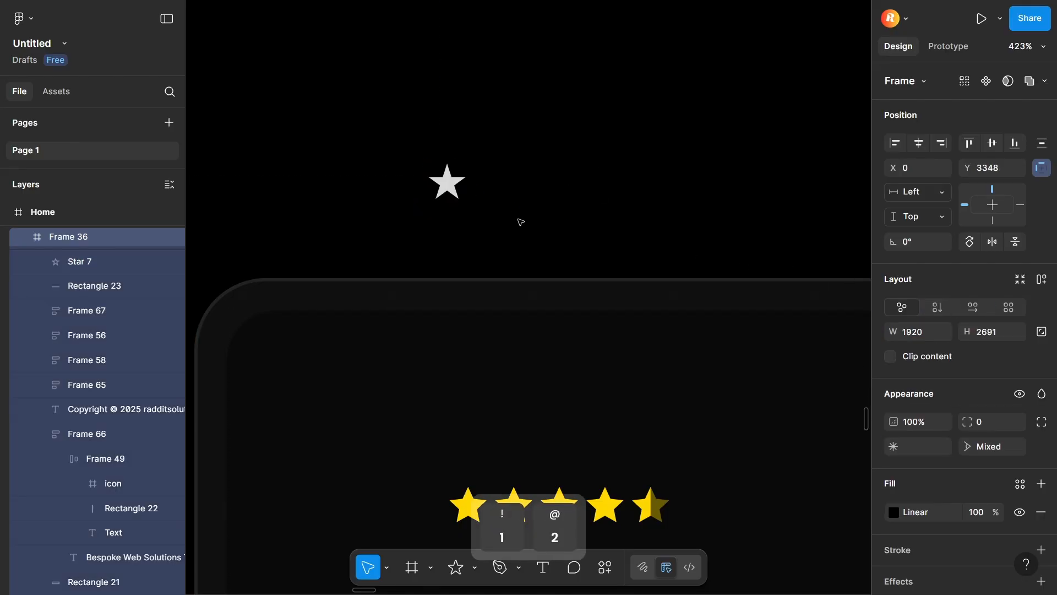
- Set the star's inner ratio to 53% and fill it with the yellow FFD700 from the page colors
click(447, 195)
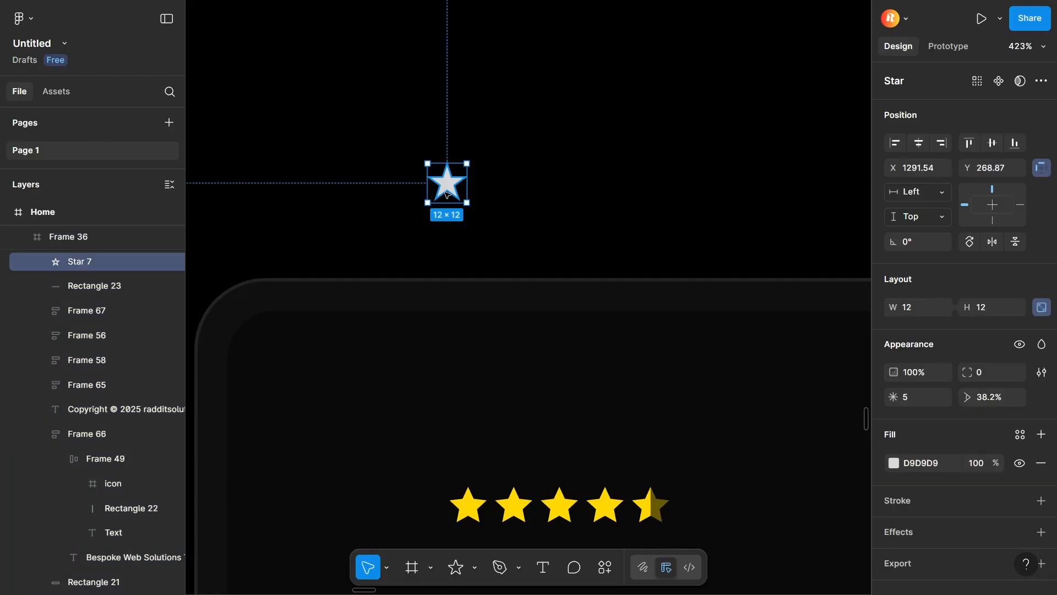
ctrl+scroll(446, 195, up, 10)
drag(472, 151, 485, 143)
click(894, 463)
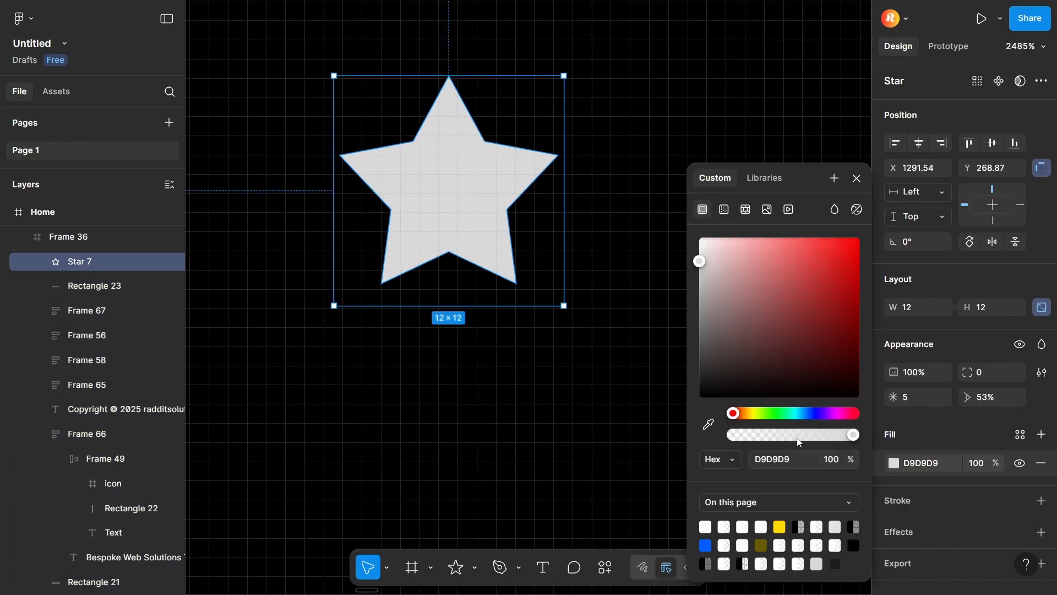
click(781, 528)
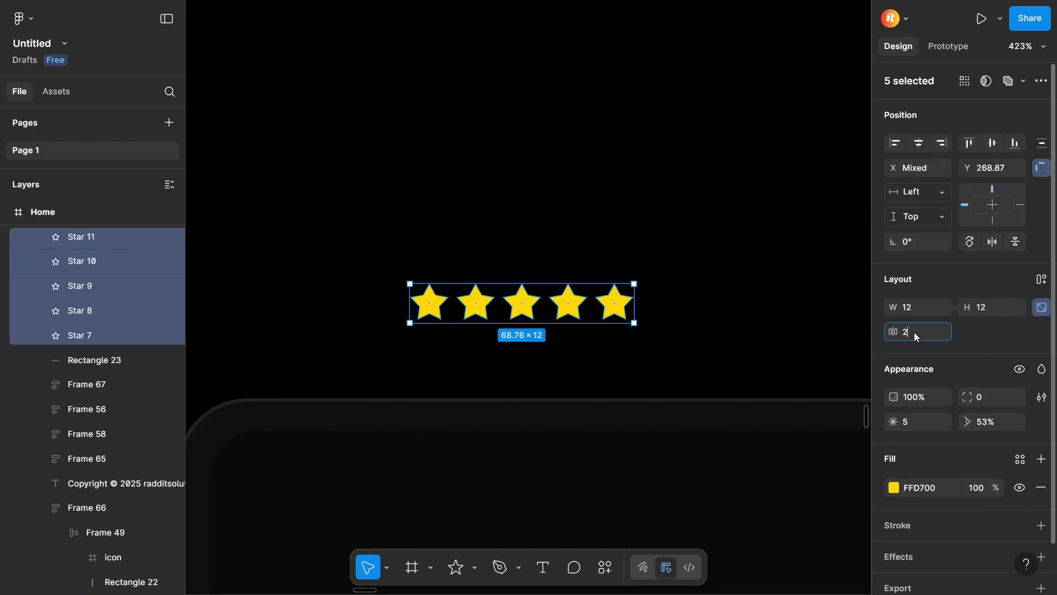
- Space the five yellow stars 2 apart and reshape the last one into a left half star by moving its right-hand points onto the centre line
key(Return)
click(727, 236)
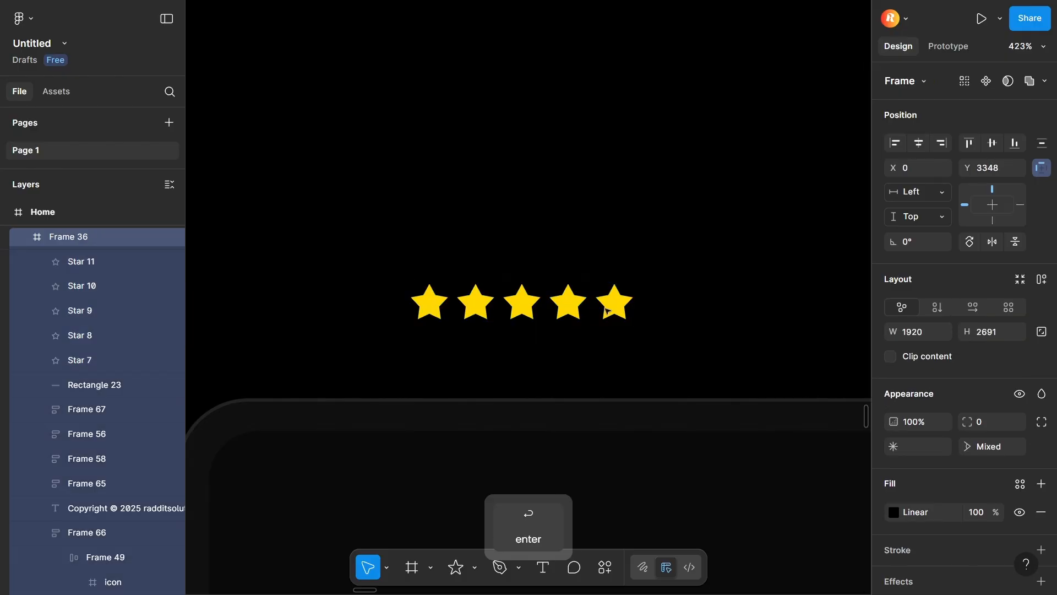
double_click(620, 303)
double_click(621, 303)
scroll(618, 301, up, 5)
drag(629, 276, 602, 225)
drag(688, 286, 604, 226)
drag(649, 329, 605, 363)
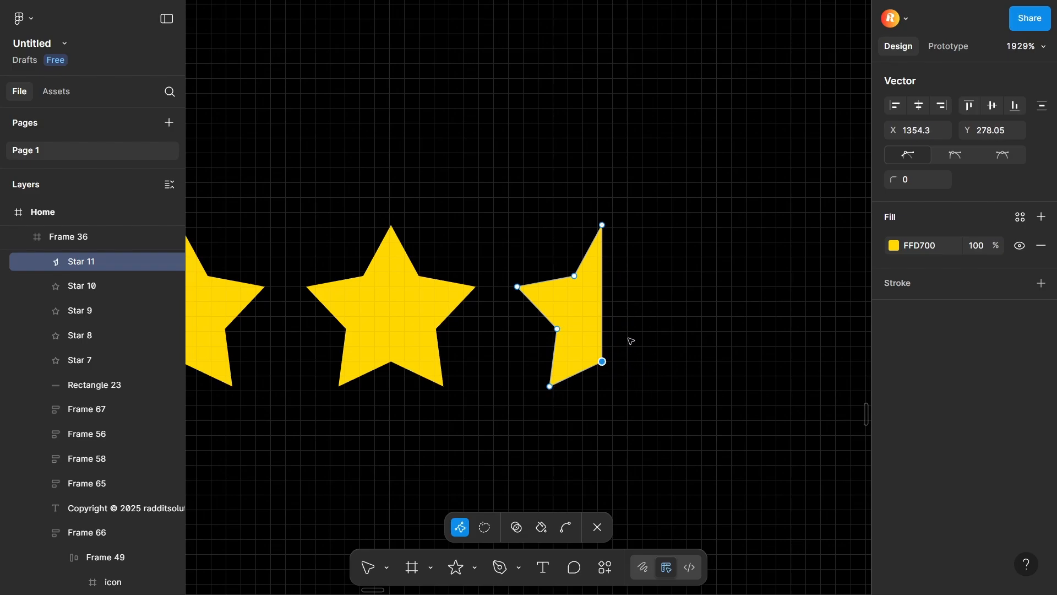
key(Escape)
key(Escape)
- Combine the four full stars and the half star into one auto layout row
scroll(630, 338, down, 5)
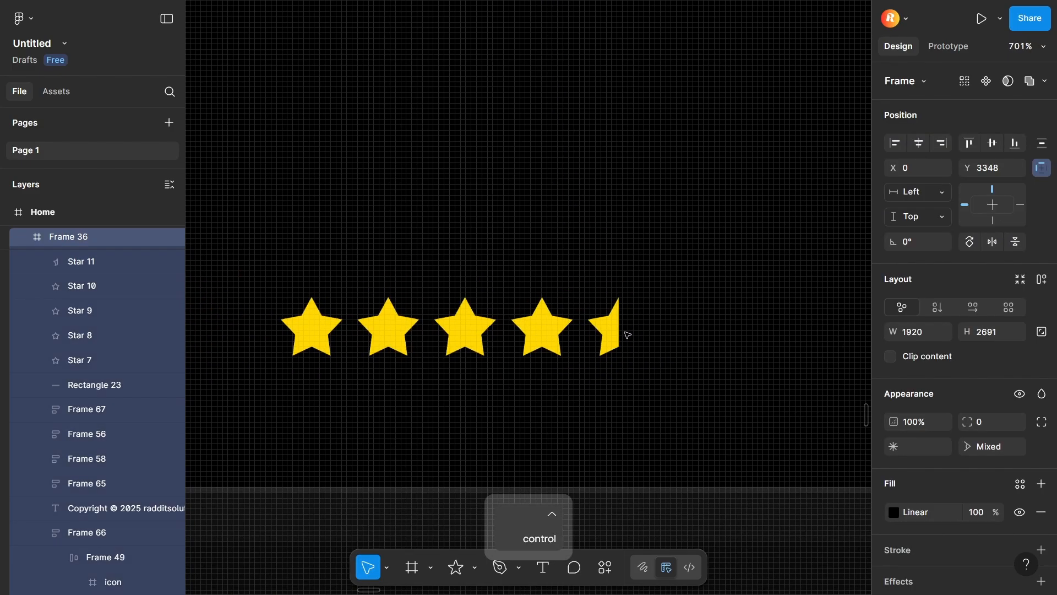
double_click(553, 330)
click(622, 336)
double_click(613, 333)
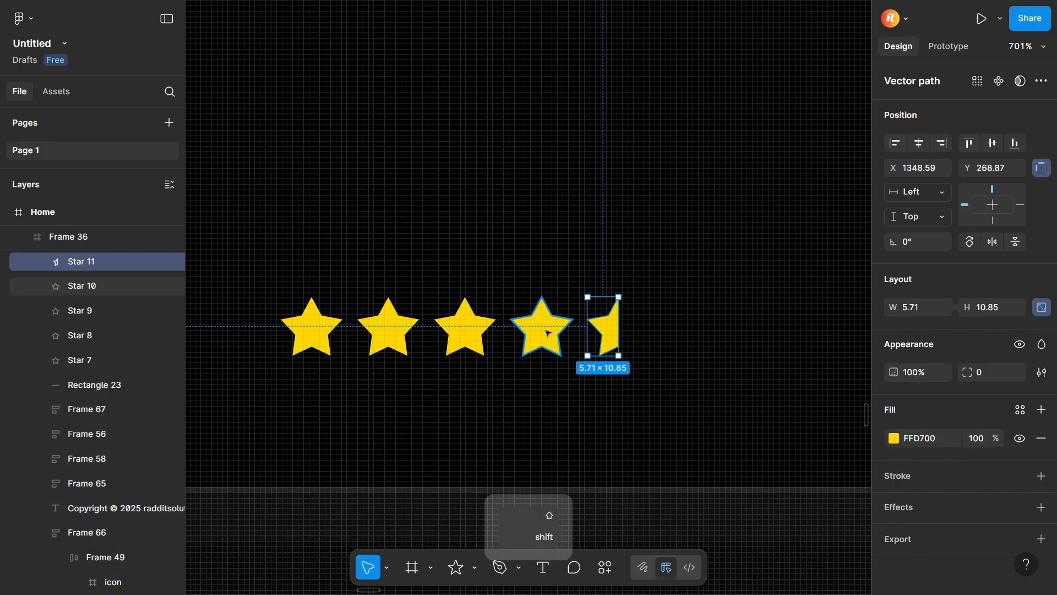
shift+click(548, 332)
shift+click(466, 331)
shift+click(388, 330)
shift+click(312, 332)
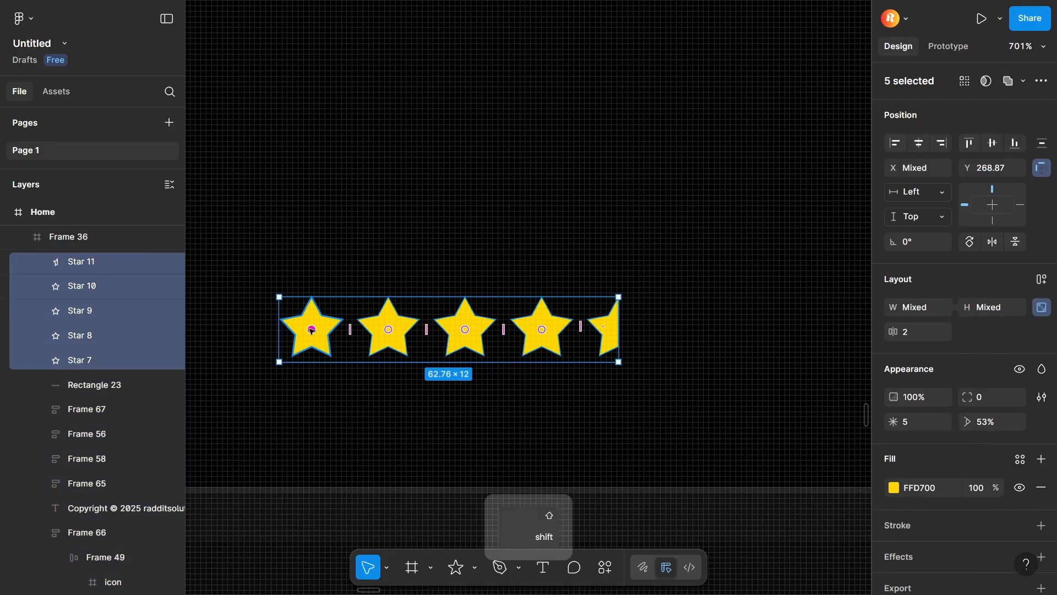
key(shift+a)
key(Escape)
- Move the star rating row out of Home onto the empty canvas above the copied Annotation Services card
scroll(460, 224, down, 10)
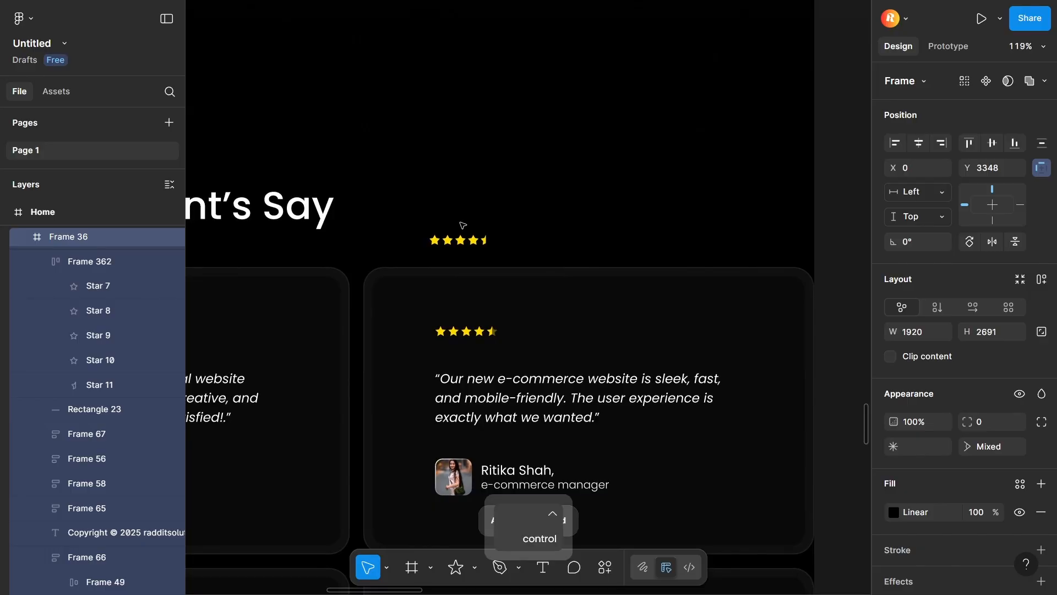
scroll(466, 265, down, 4)
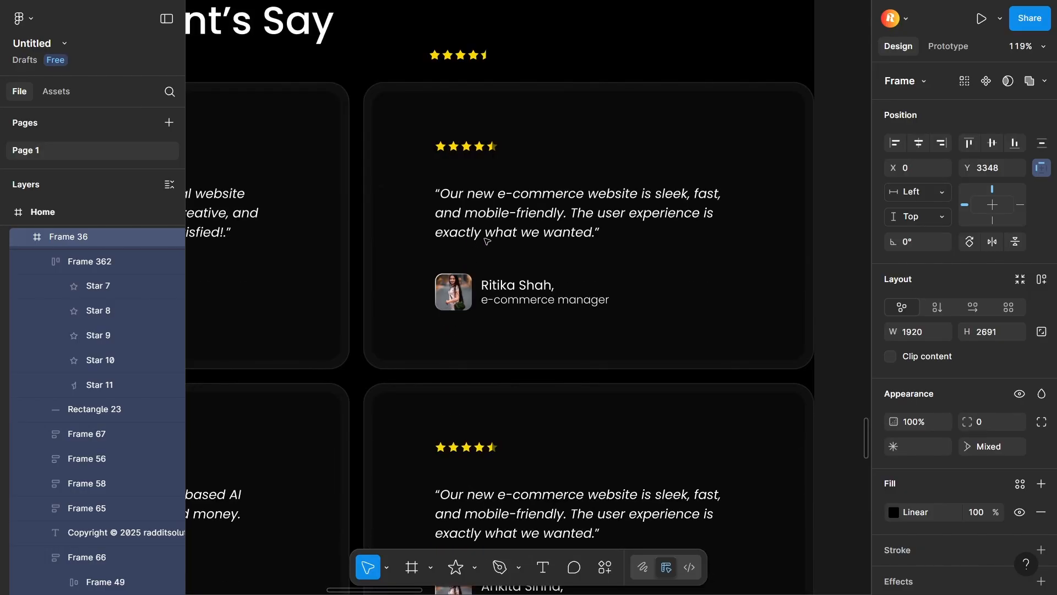
scroll(485, 231, down, 5)
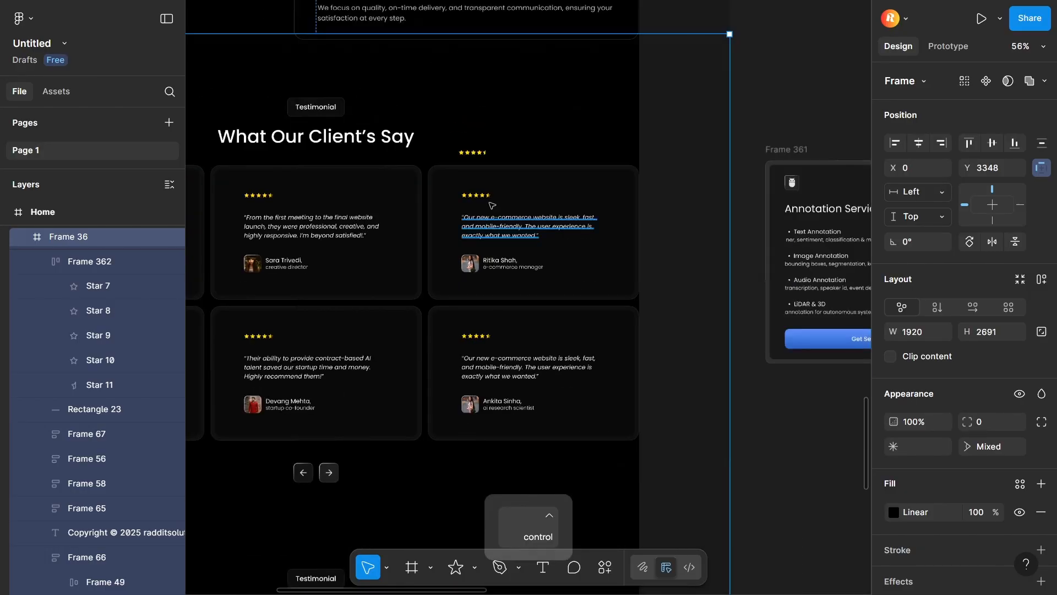
click(472, 153)
drag(472, 154, 714, 152)
click(796, 96)
- Copy the quote text from the first testimonial card to just below the star rating row on the canvas
scroll(795, 95, down, 4)
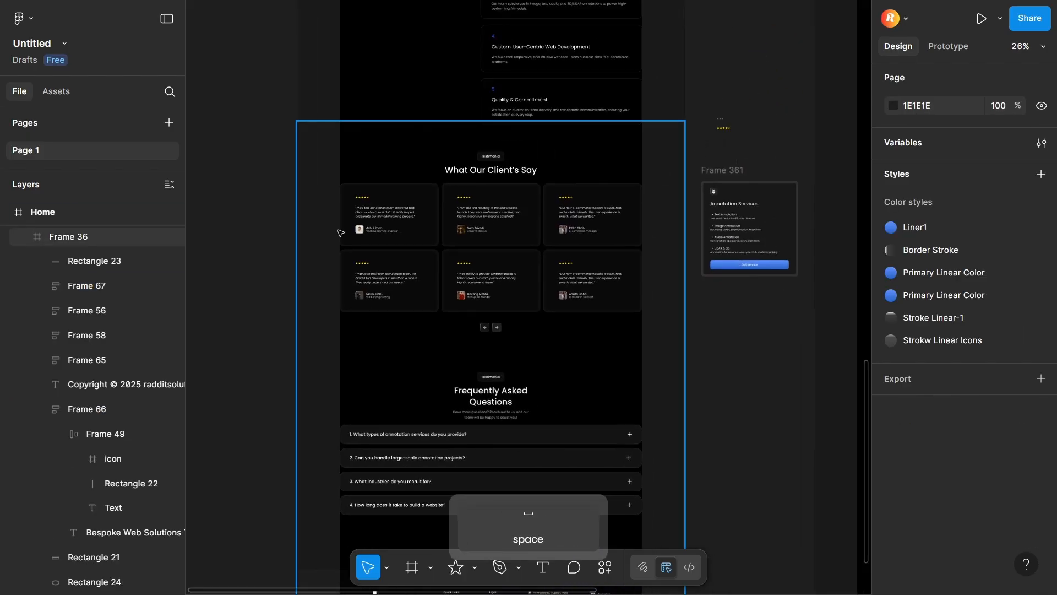
click(358, 216)
double_click(359, 216)
double_click(359, 216)
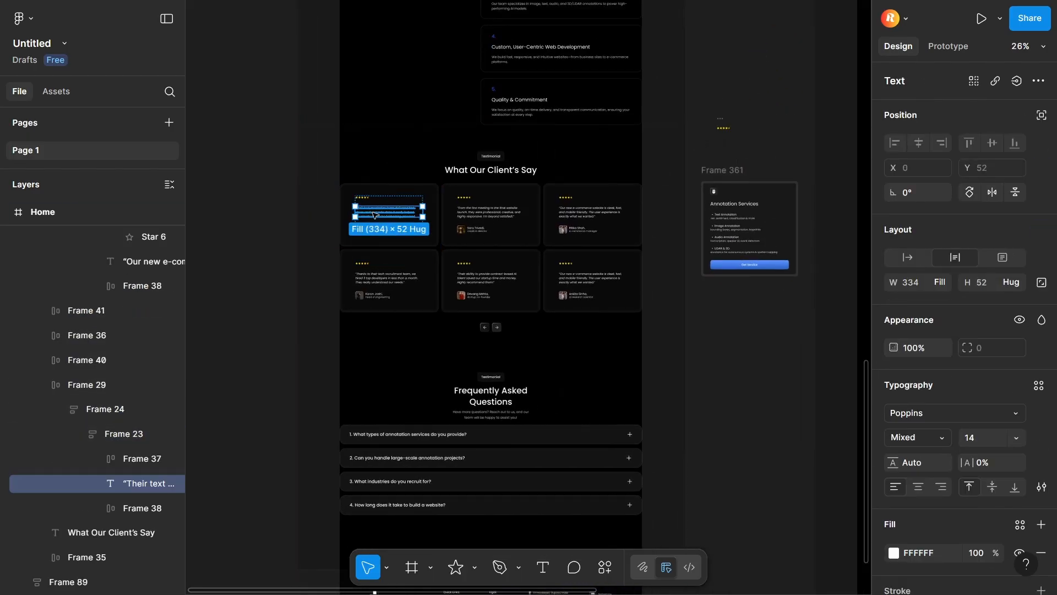
key(alt)
drag(389, 212, 749, 144)
- Copy the reviewer row with photo, name and job title from the first testimonial card to below the copied quote
click(380, 232)
click(375, 231)
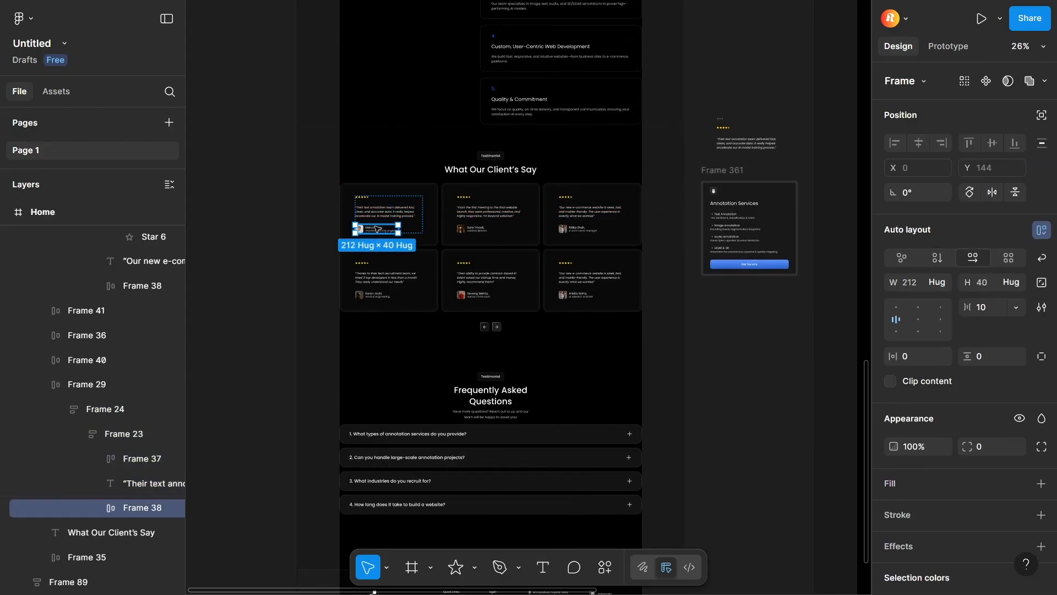
key(alt)
drag(371, 234, 721, 171)
scroll(758, 163, up, 4)
scroll(758, 163, down, 4)
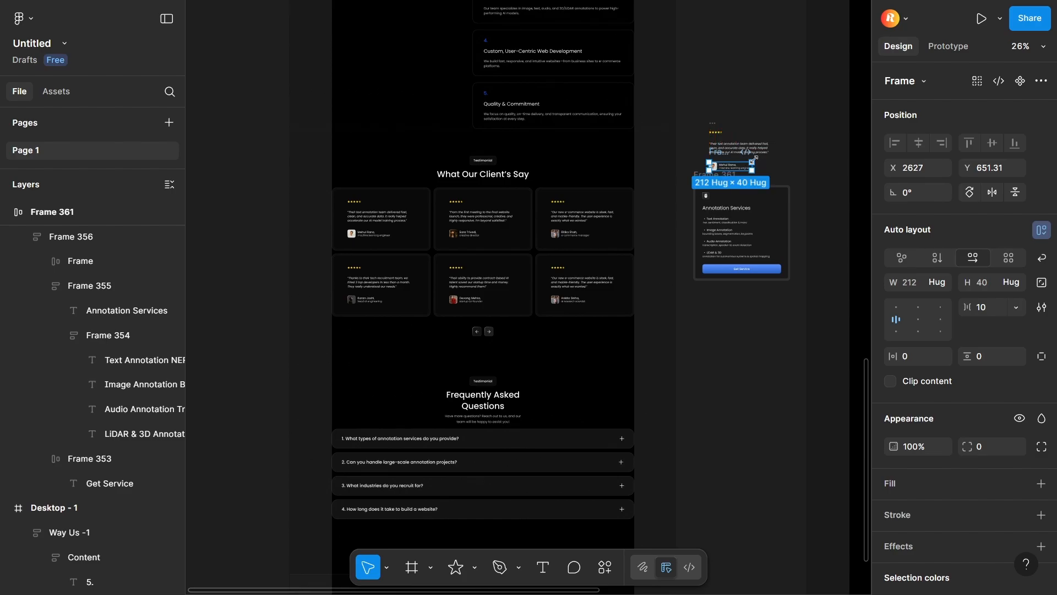
- Ungroup the copied reviewer row and its nested text frame into separate photo, name and job title layers
scroll(752, 160, up, 5)
key(space)
drag(795, 195, 750, 286)
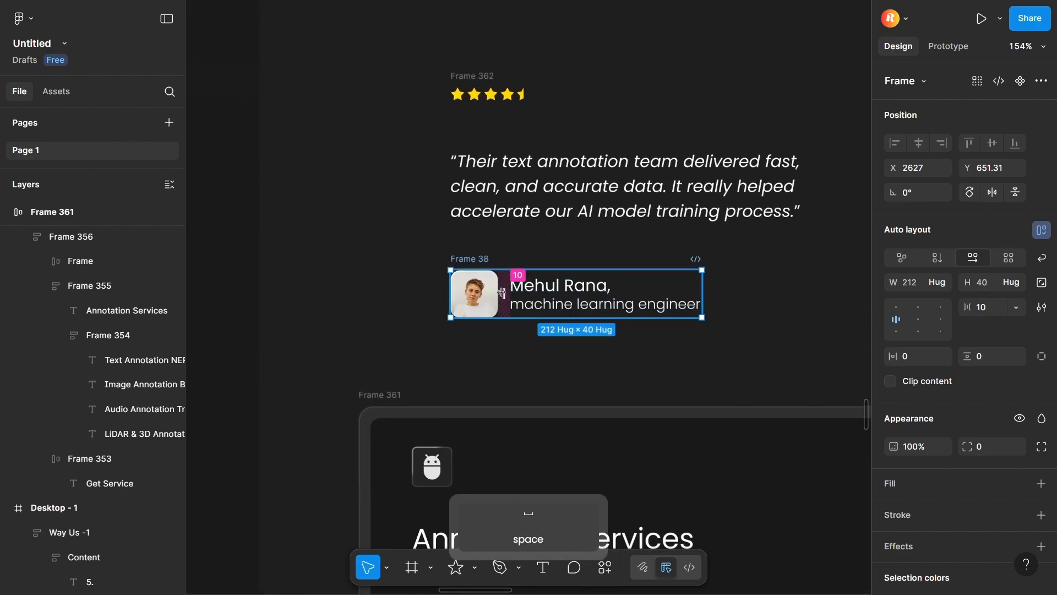
click(479, 295)
right_click(485, 297)
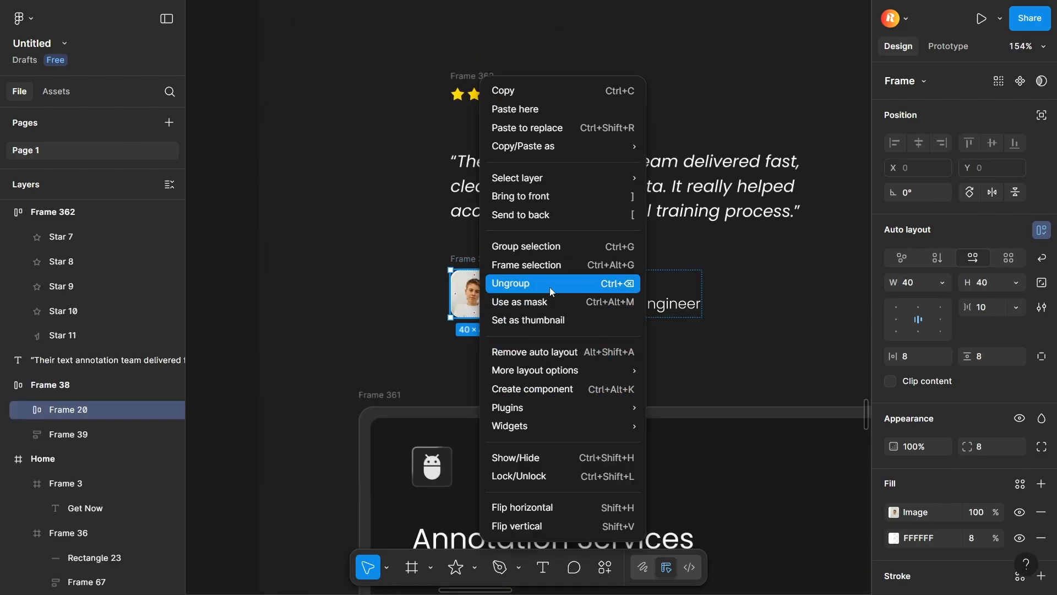
scroll(475, 255, up, 5)
key(space)
drag(475, 255, 336, 149)
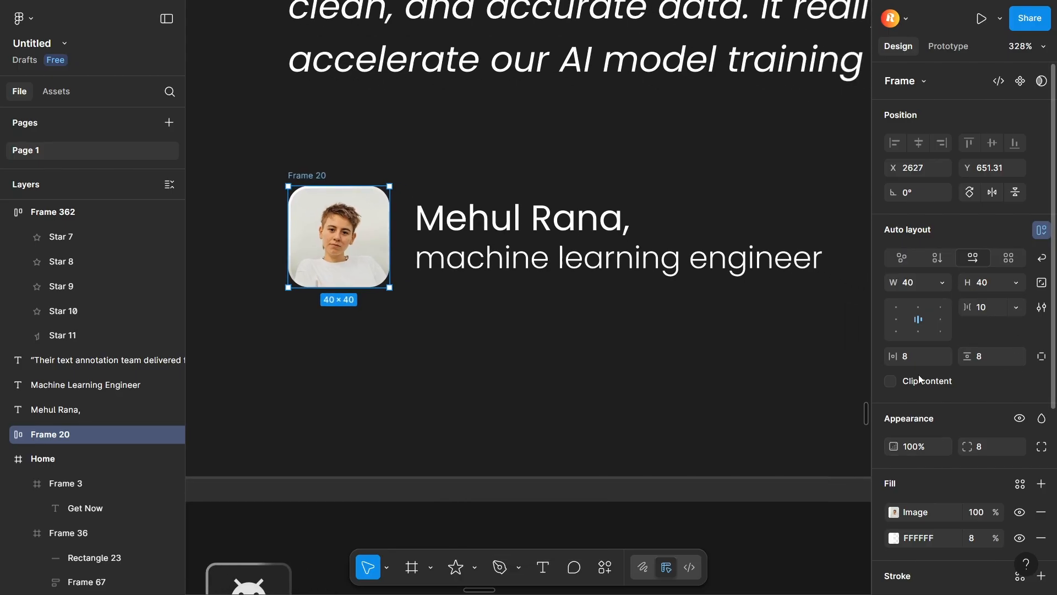
- Remove the FFFFFF 8% fill from the reviewer photo frame and check its linear stroke gradient stops
scroll(950, 366, down, 3)
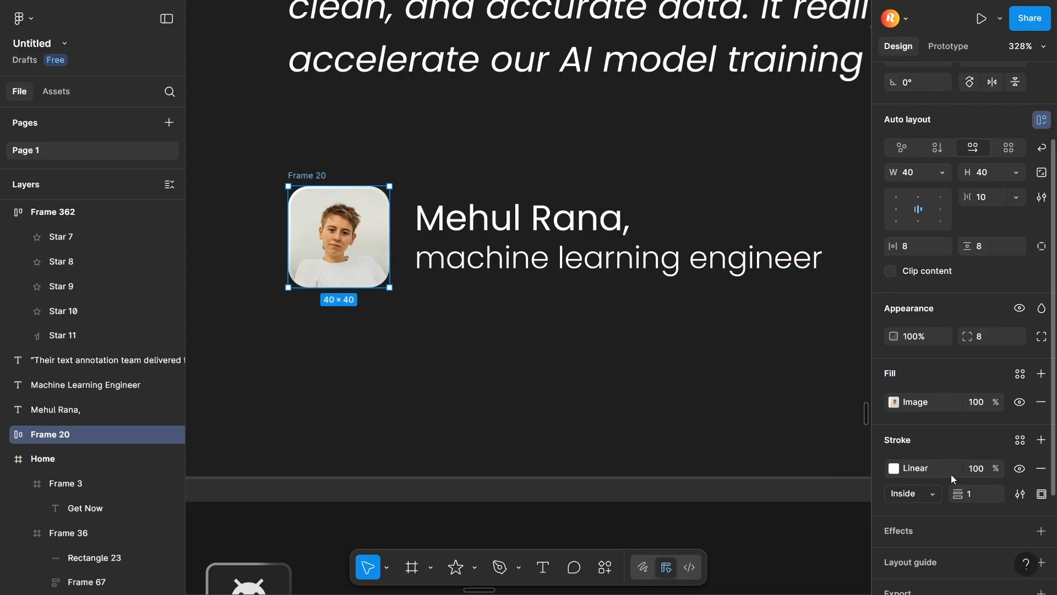
click(893, 470)
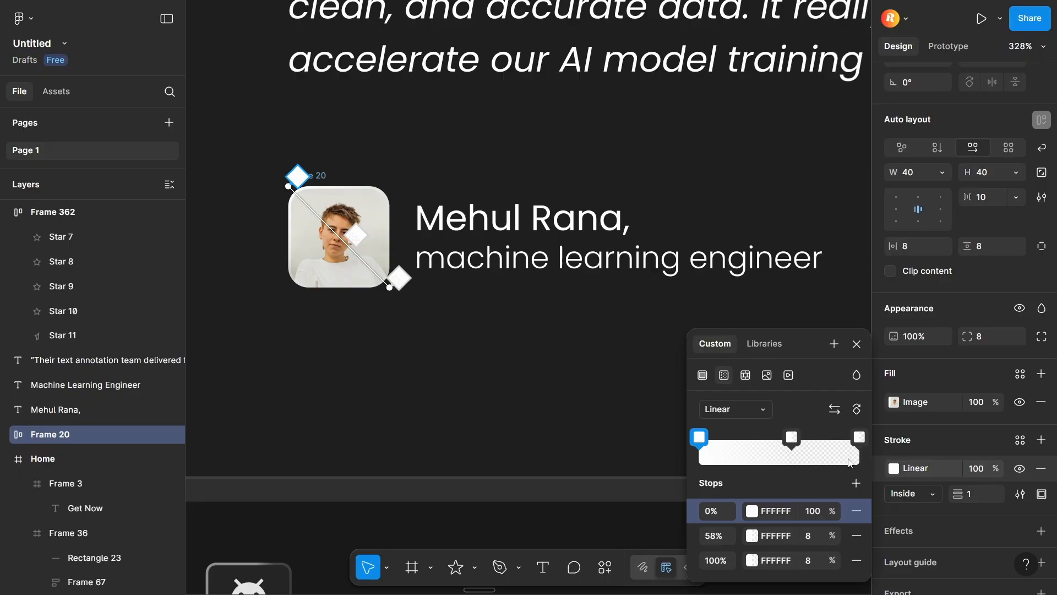
click(693, 205)
- Compare the reviewer name and job title typography, and set the job title's Poppins style to Italic
click(556, 229)
click(555, 249)
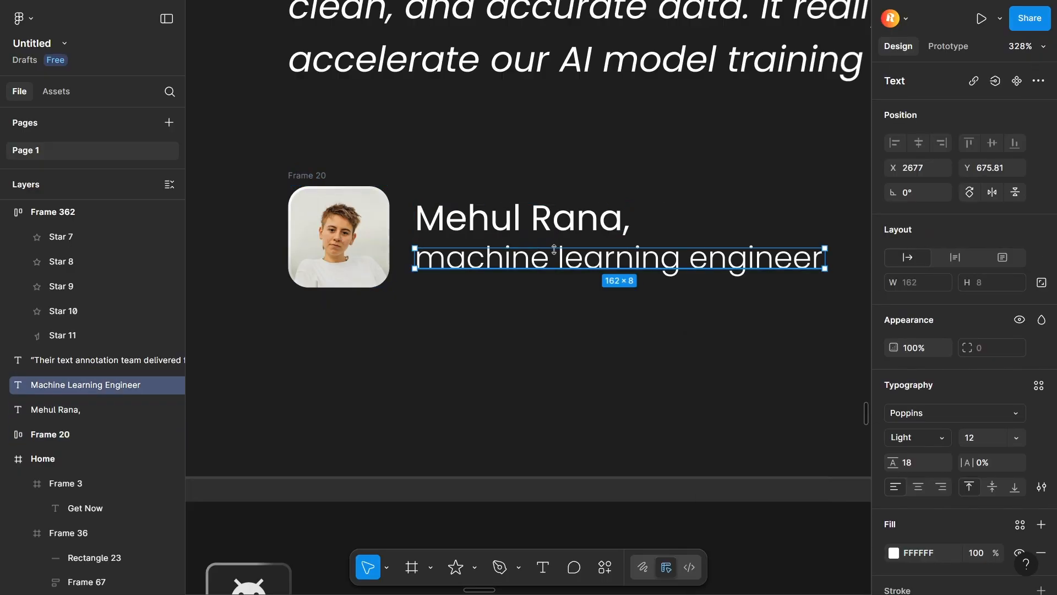
click(515, 229)
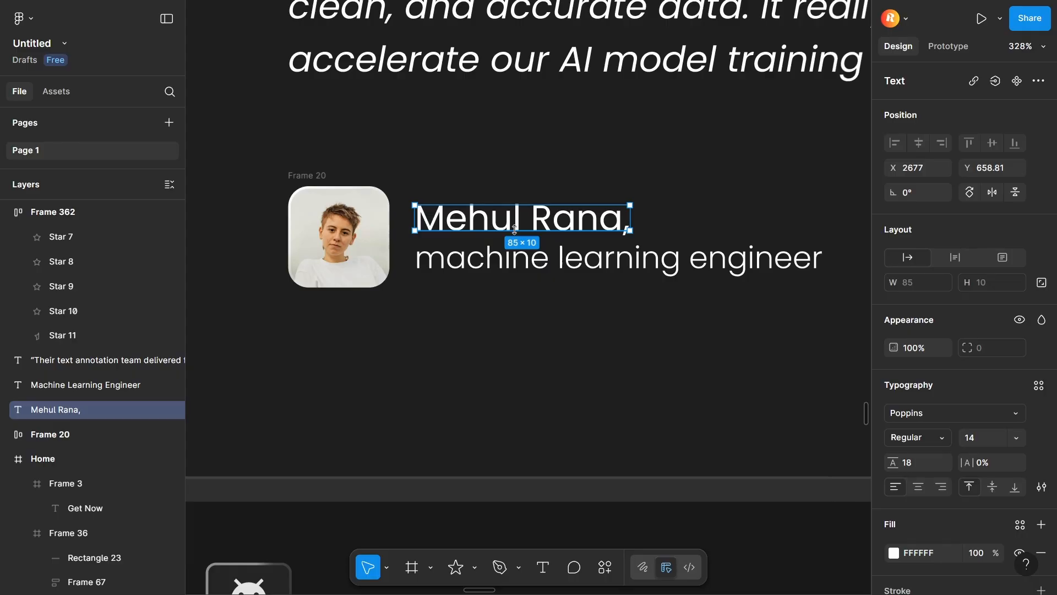
scroll(975, 400, down, 2)
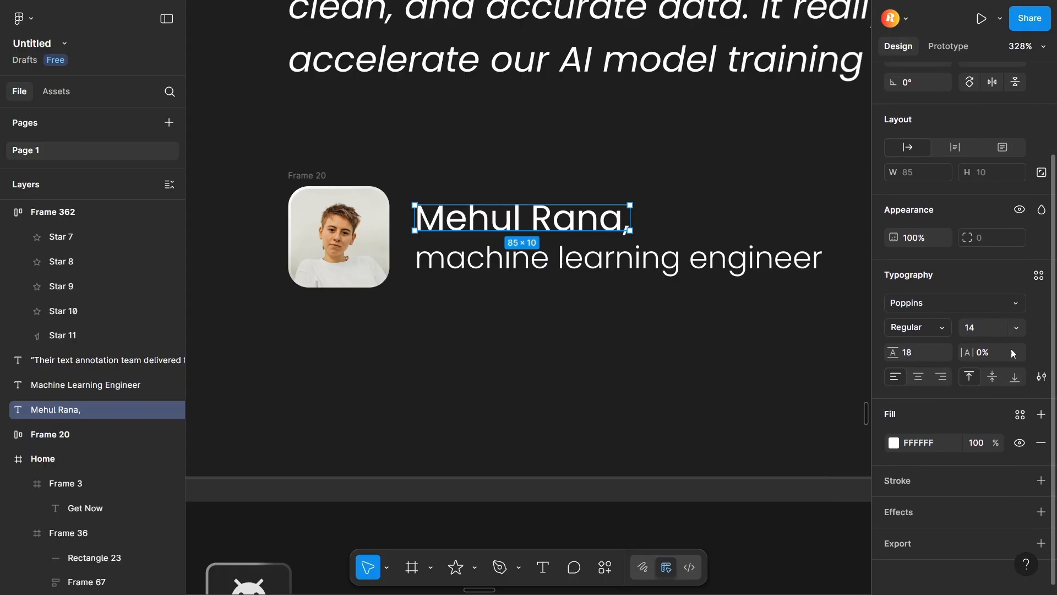
click(582, 264)
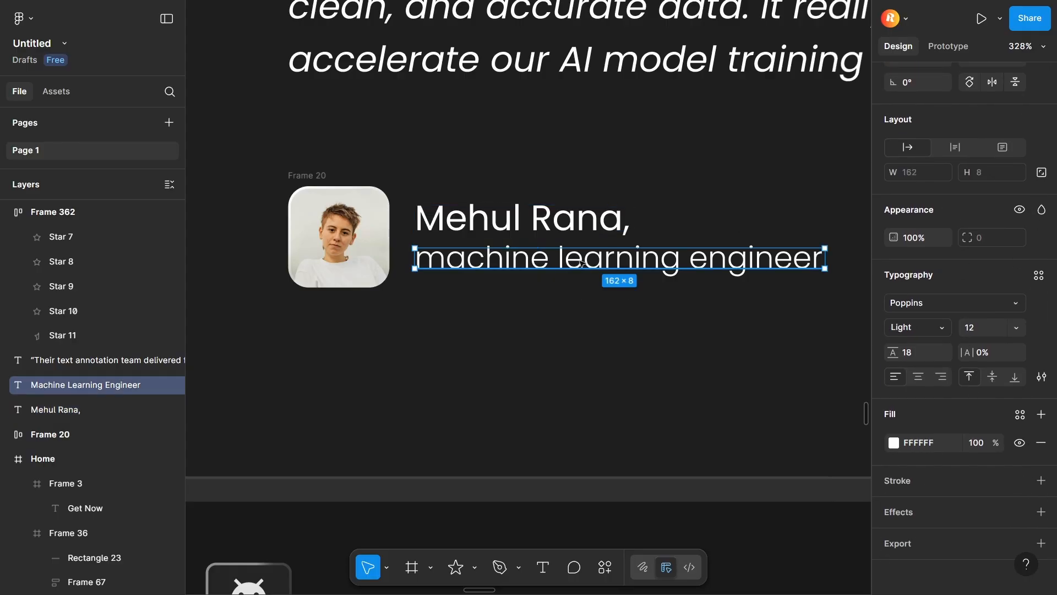
click(903, 327)
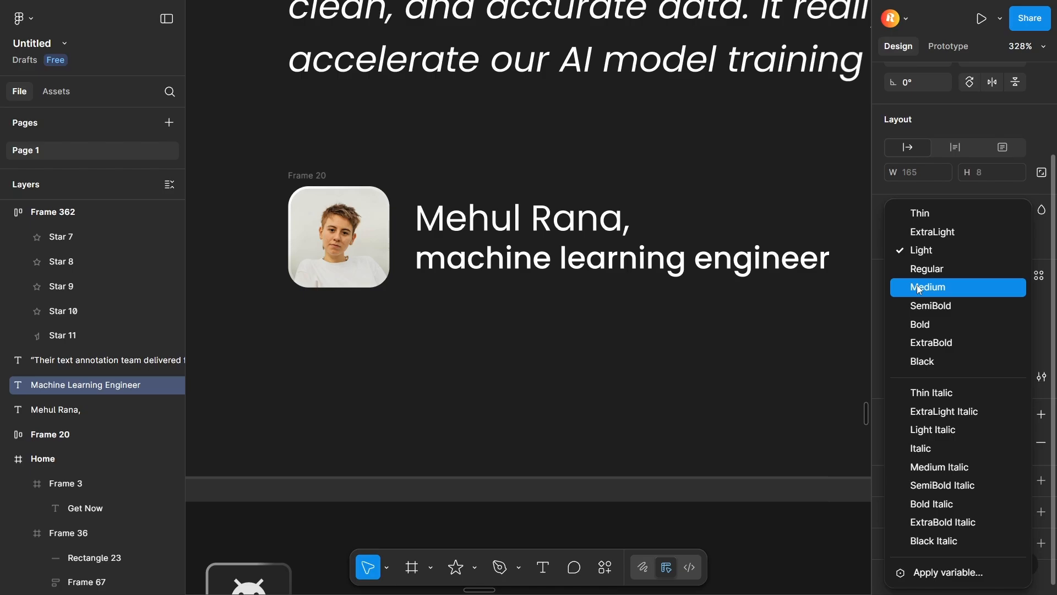
click(966, 449)
click(706, 388)
- Set the fill opacity of the job title text to 85%
ctrl+click(470, 263)
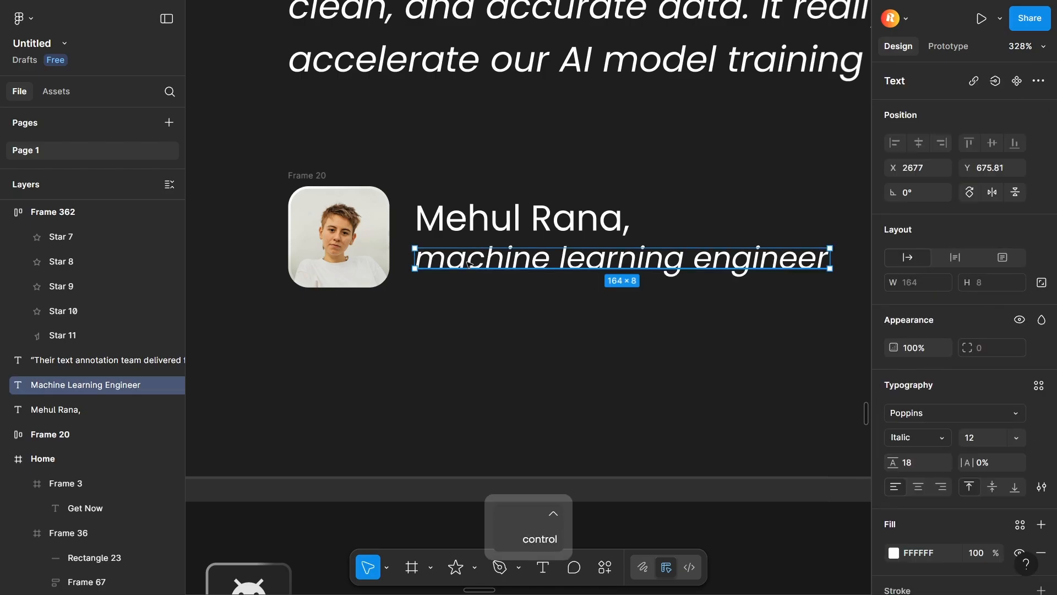
scroll(995, 501, down, 2)
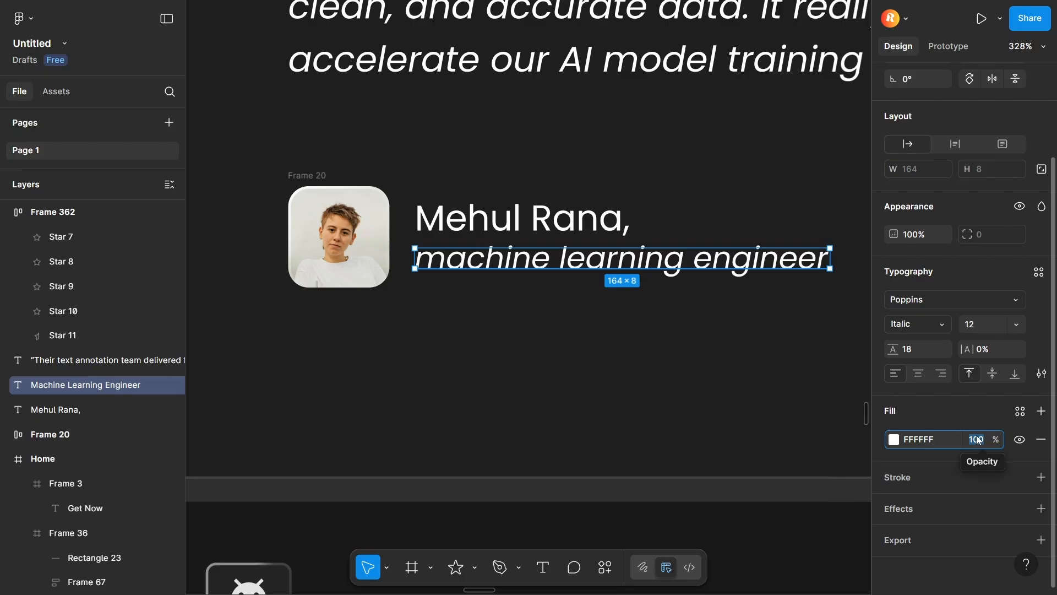
text(80)
key(Return)
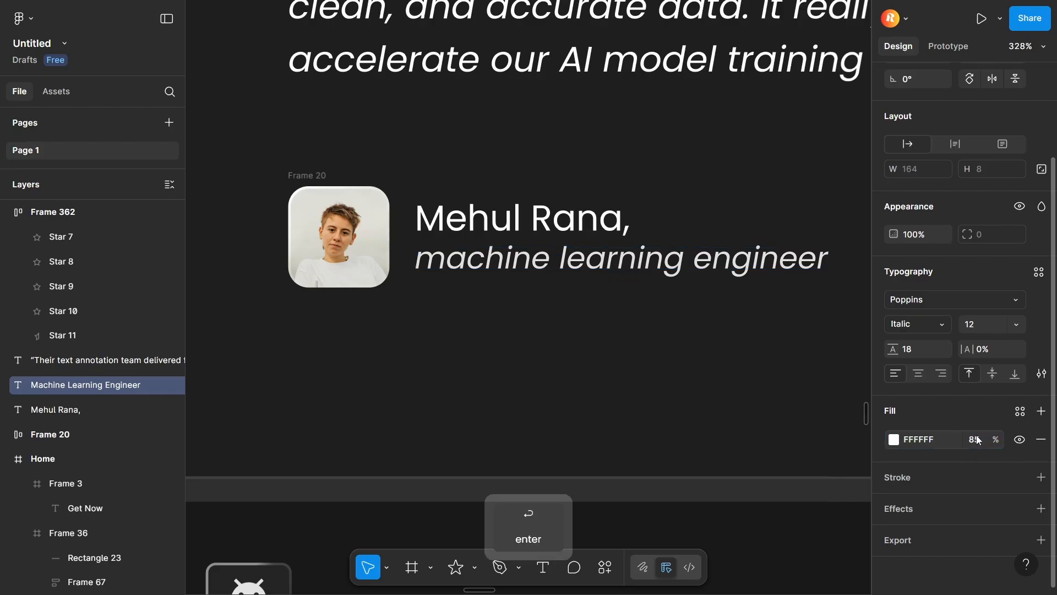
- Stack the name and job title in an auto layout named Content, and combine it with the photo in a row named Profile - 1
shift+click(474, 219)
key(shift+a)
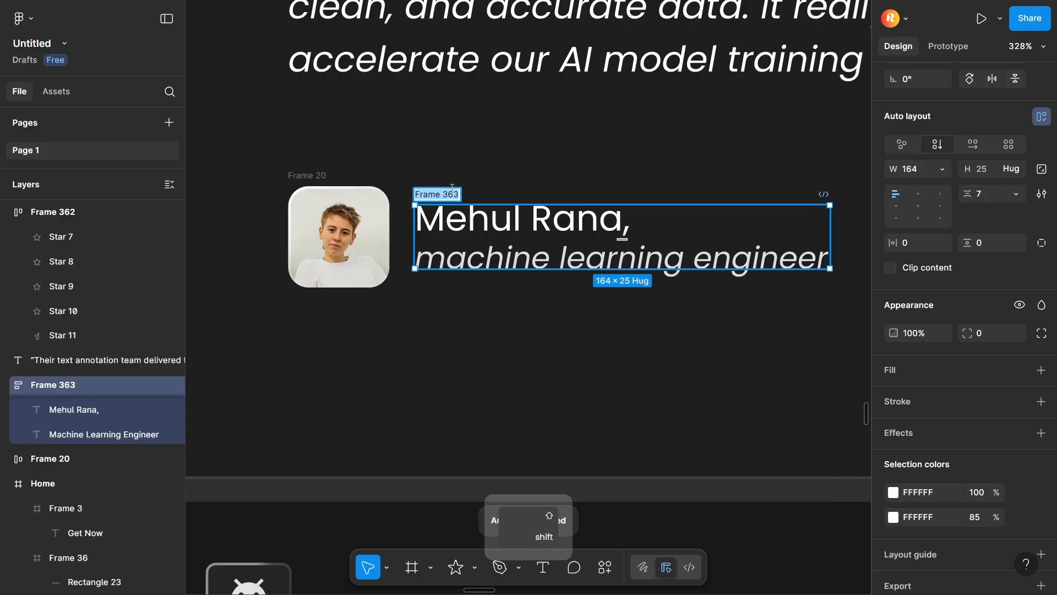
shift+click(287, 173)
key(shift+a)
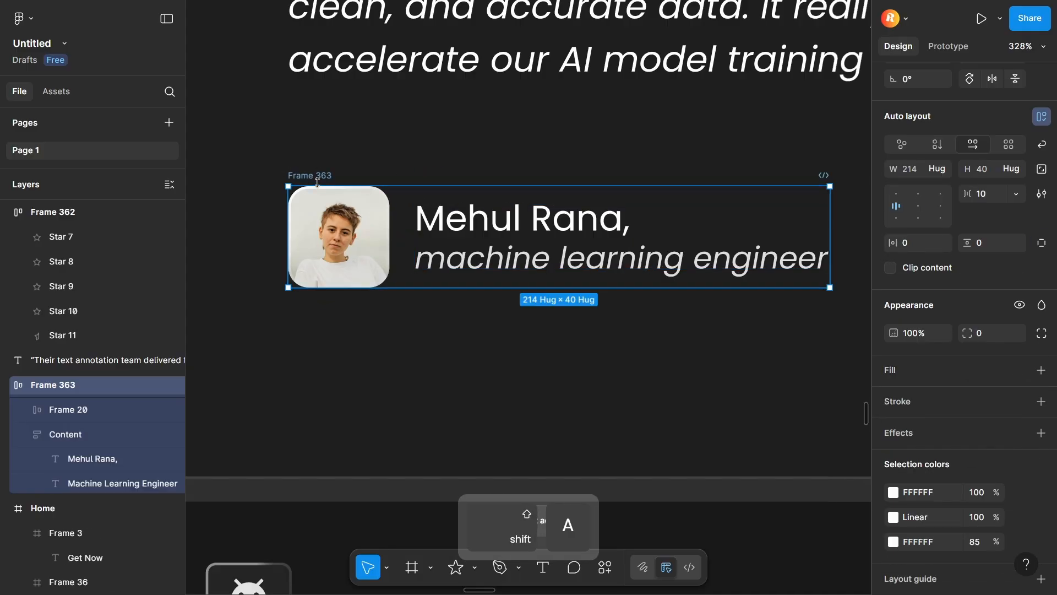
double_click(333, 175)
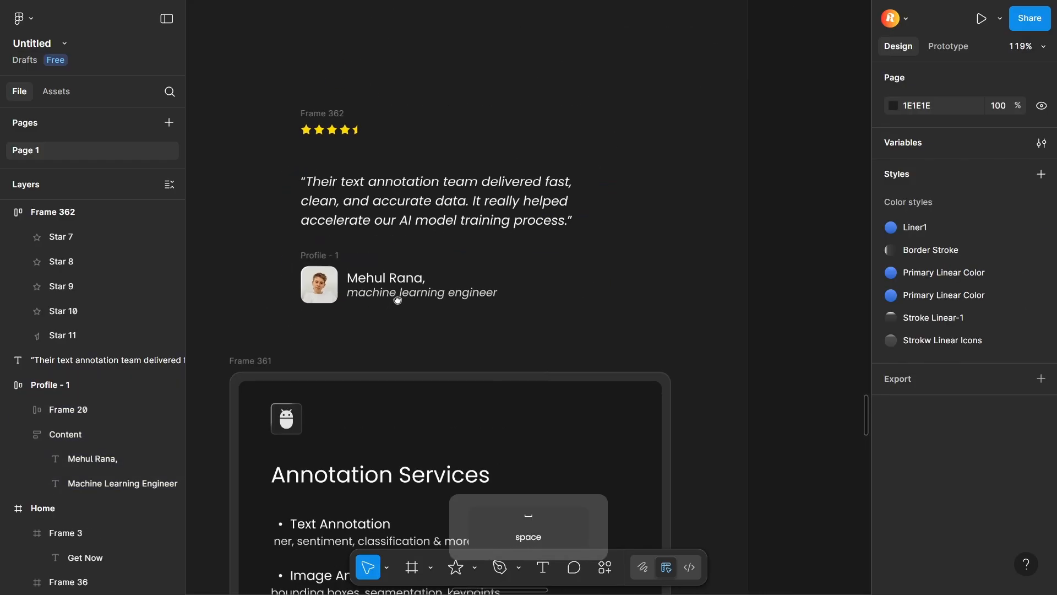
- Rename the star row Rating and combine it with the quote and profile row in one vertical auto layout
drag(396, 300, 375, 335)
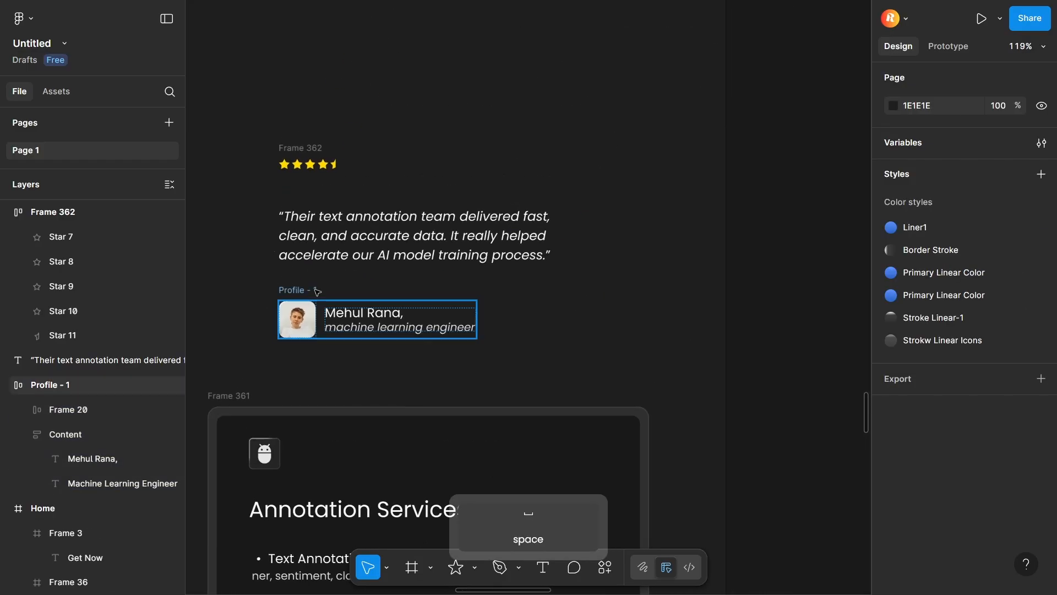
click(315, 292)
shift+click(318, 245)
shift+click(313, 148)
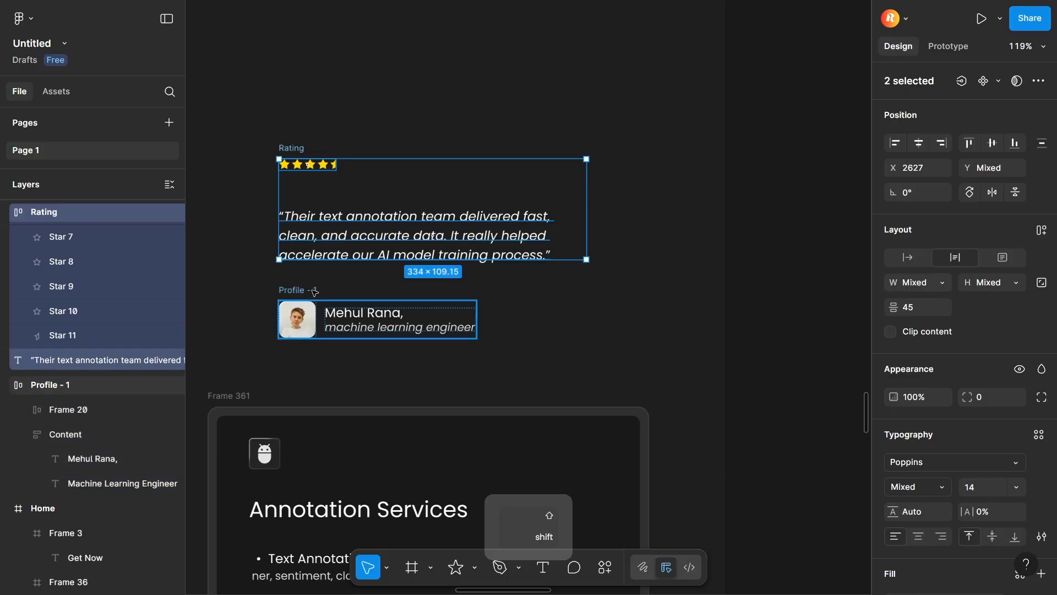
shift+click(316, 292)
key(shift+a)
- Move the testimonial stack into the copied Annotation Services card and delete the card's Android icon
scroll(449, 149, down, 5)
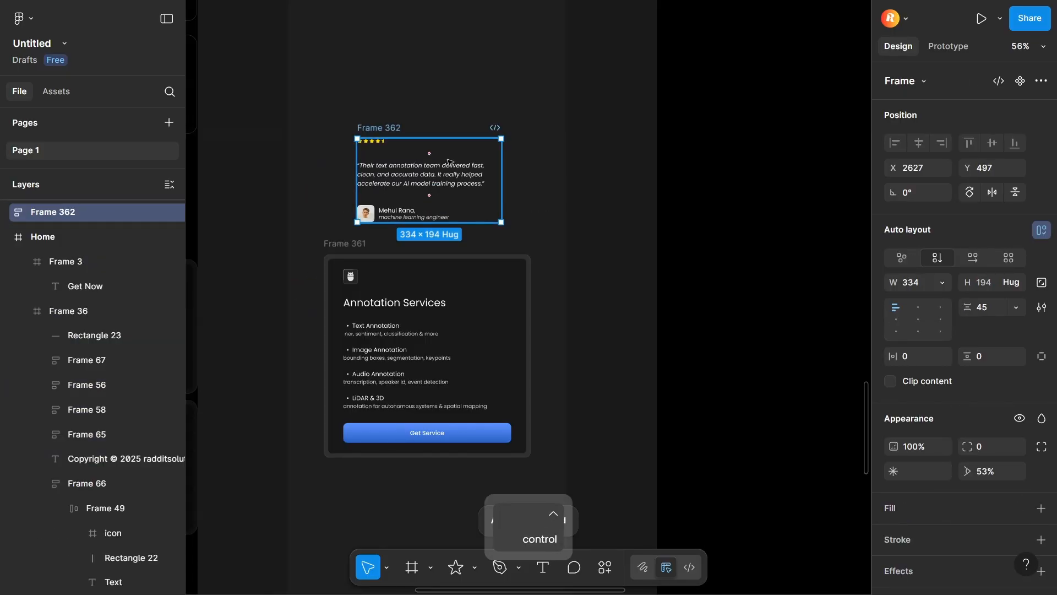
drag(450, 156, 454, 288)
click(359, 281)
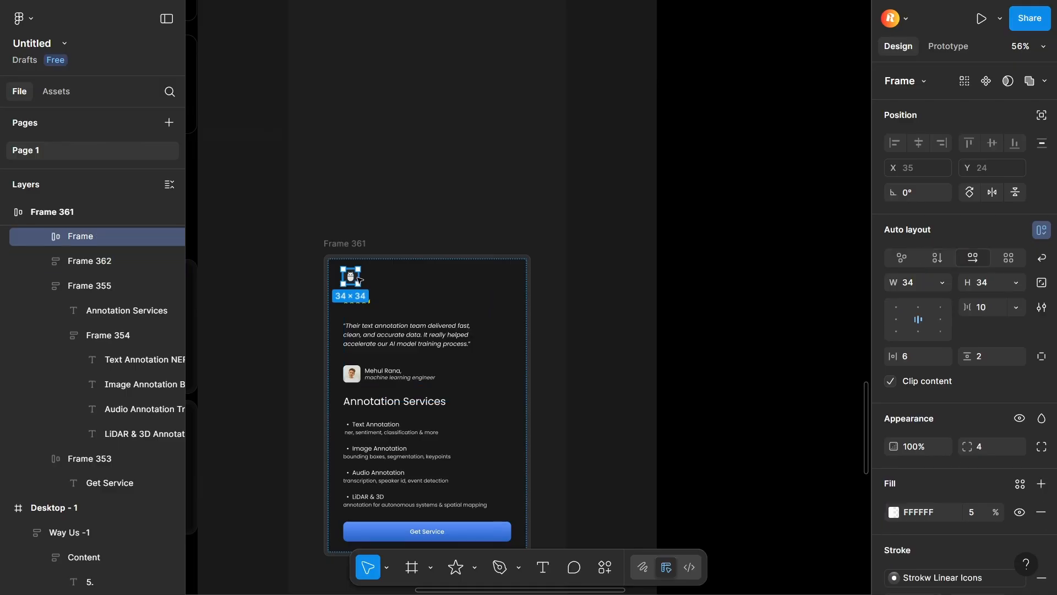
key(BackSpace)
- Delete the Annotation Services text block and the Get Service button from the card
click(367, 373)
double_click(368, 373)
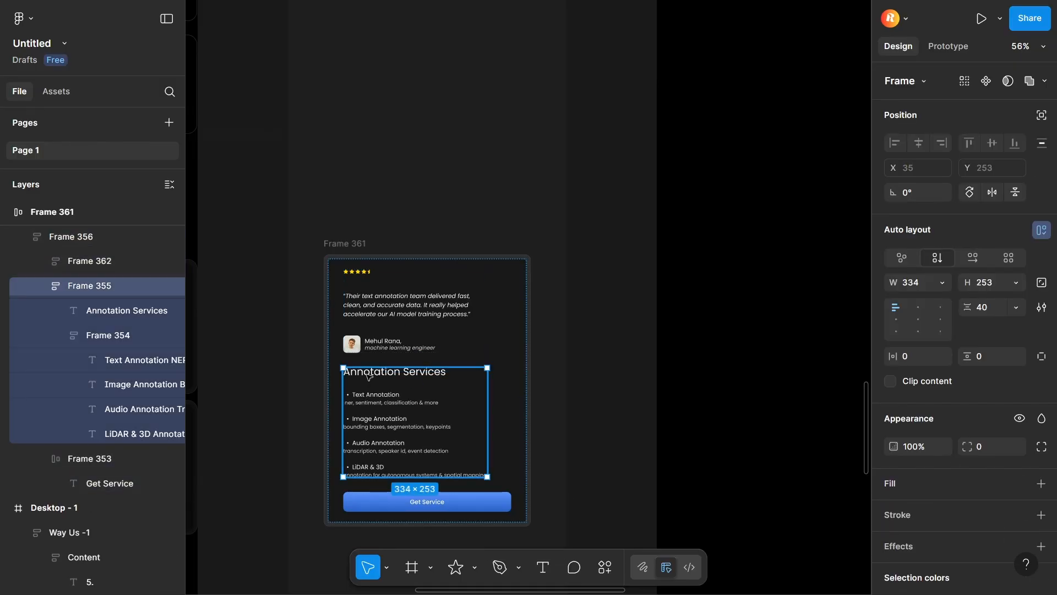
double_click(368, 373)
key(BackSpace)
- Move the testimonial card into Desktop - 1 below the What Our Client's Say heading, at X 220, Y 3794
ctrl+scroll(456, 236, down, 5)
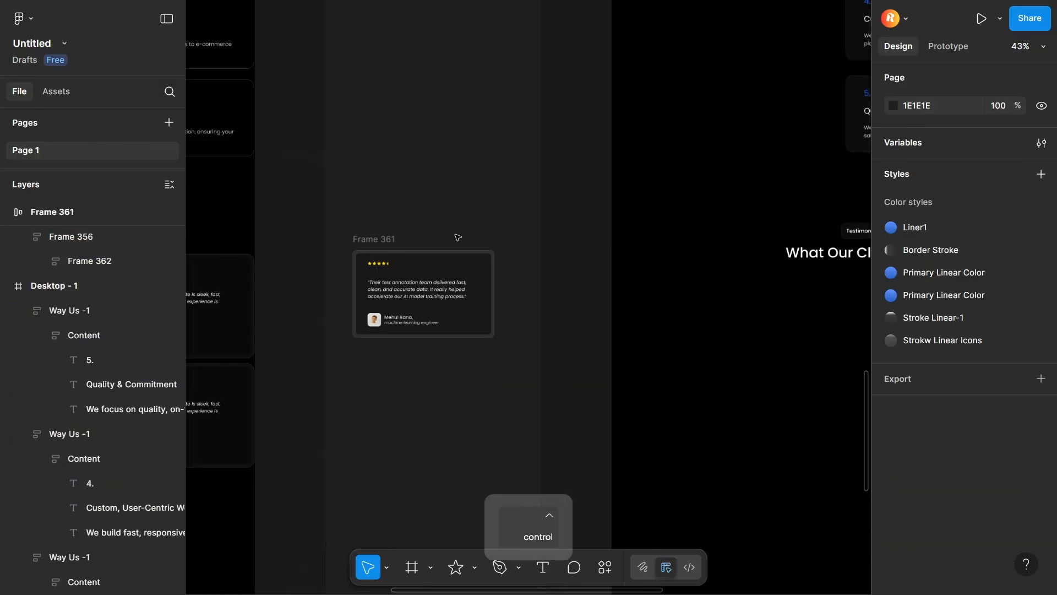
drag(457, 237, 621, 277)
ctrl+scroll(584, 247, up, 8)
scroll(617, 251, down, 5)
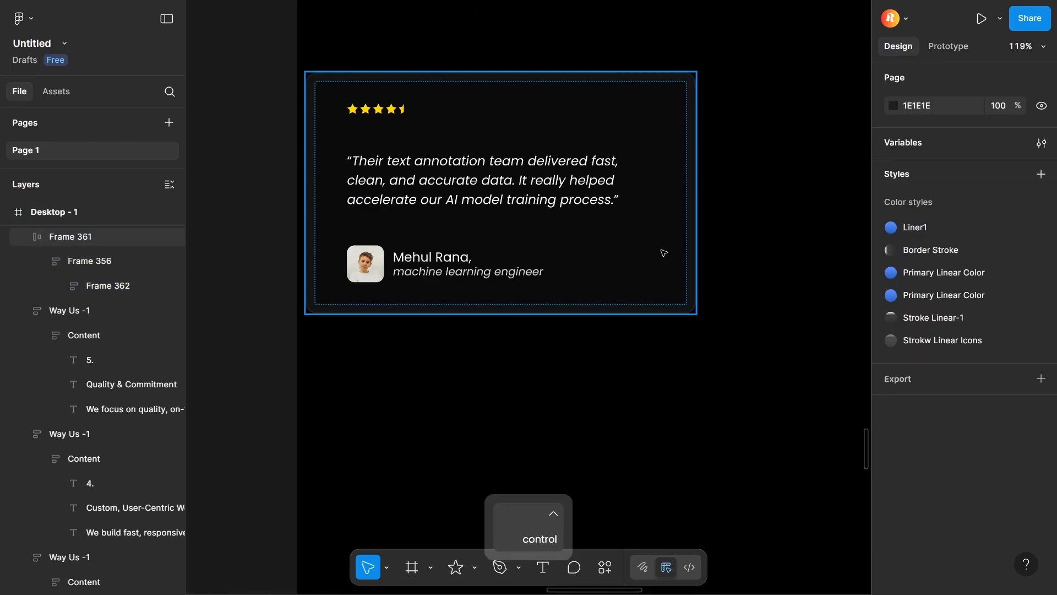
- Set the outer testimonial card's horizontal and vertical padding to 8
click(696, 200)
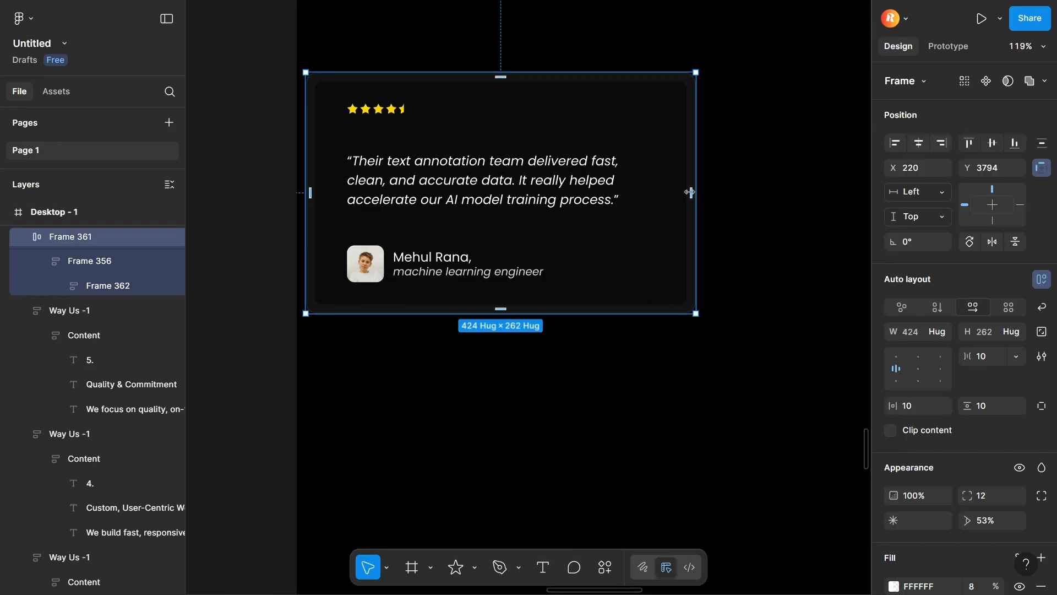
text(8)
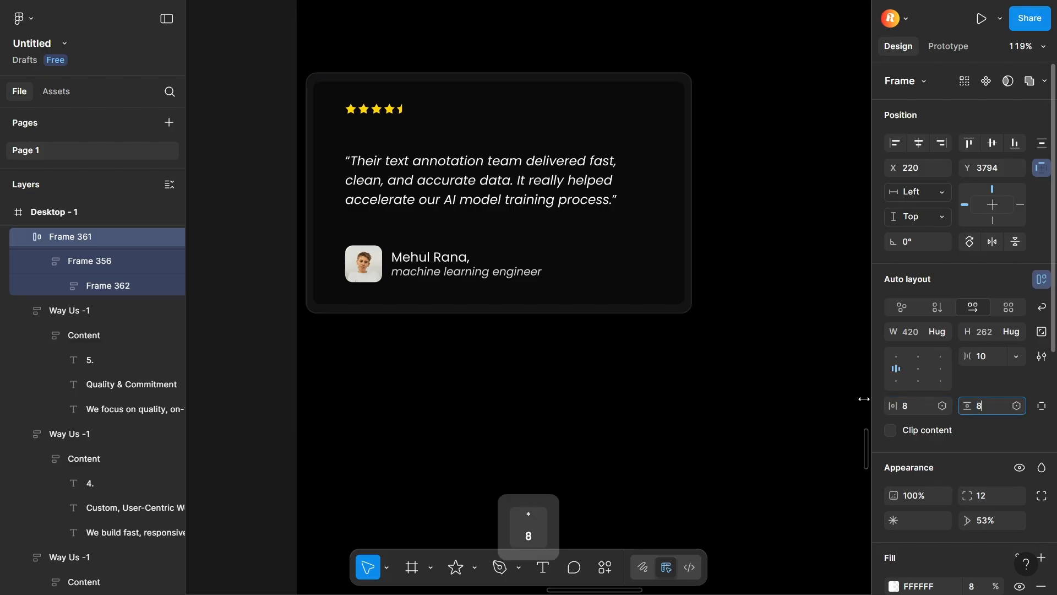
click(807, 404)
- Set the outer testimonial card's horizontal and vertical padding to 6
click(688, 290)
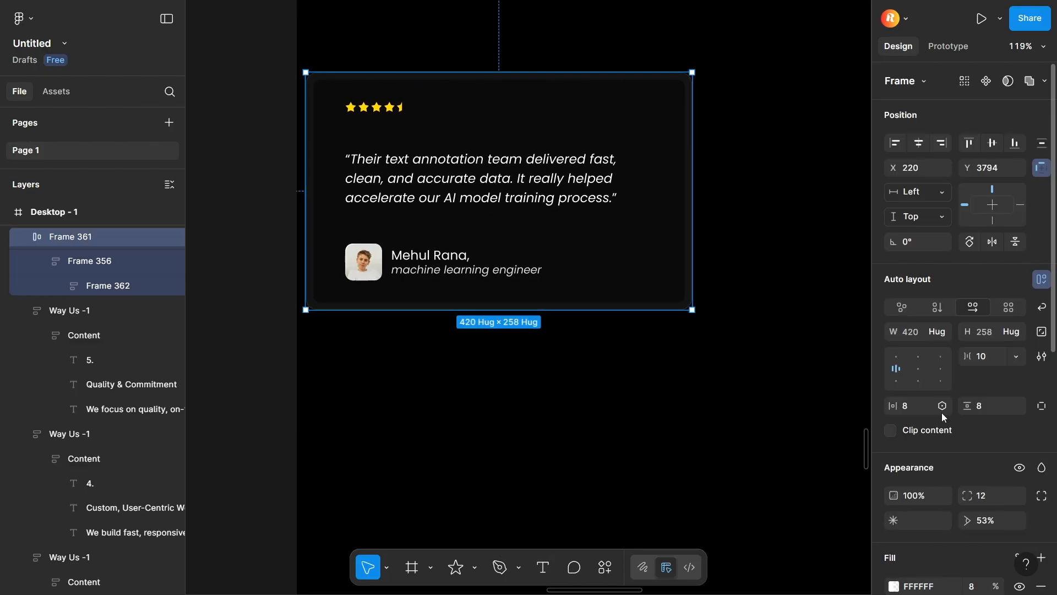
text(6)
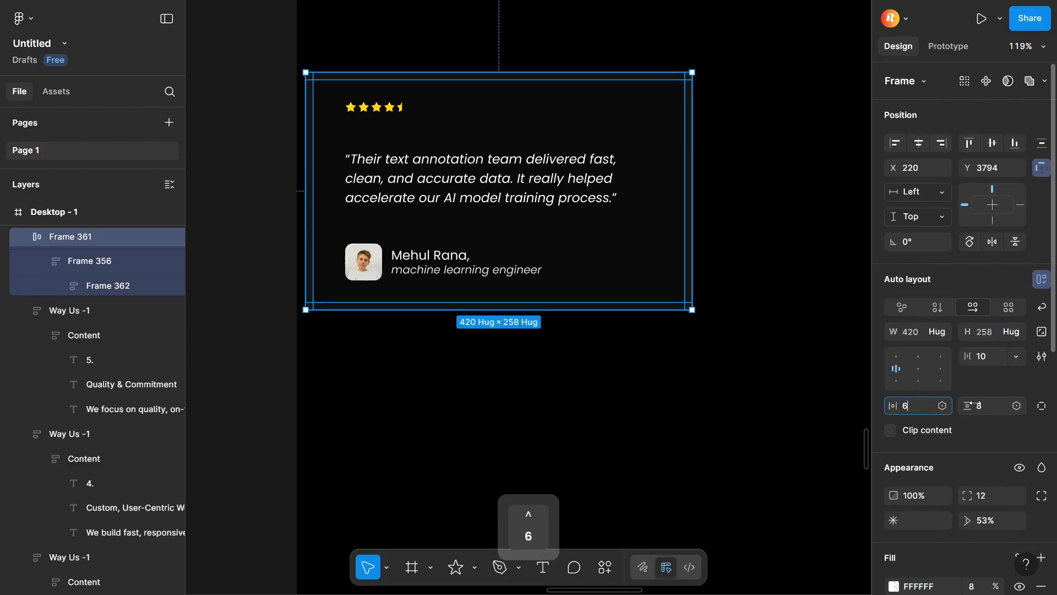
click(980, 409)
text(6)
click(746, 441)
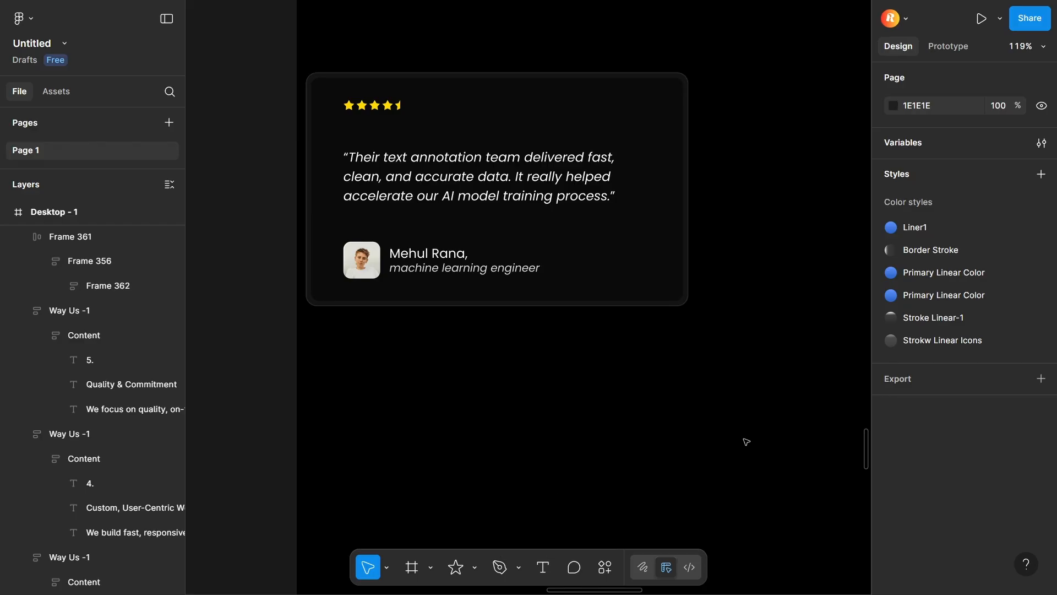
- Reduce the vertical gap between the rating, quote and profile row inside the testimonial card
scroll(578, 432, down, 5)
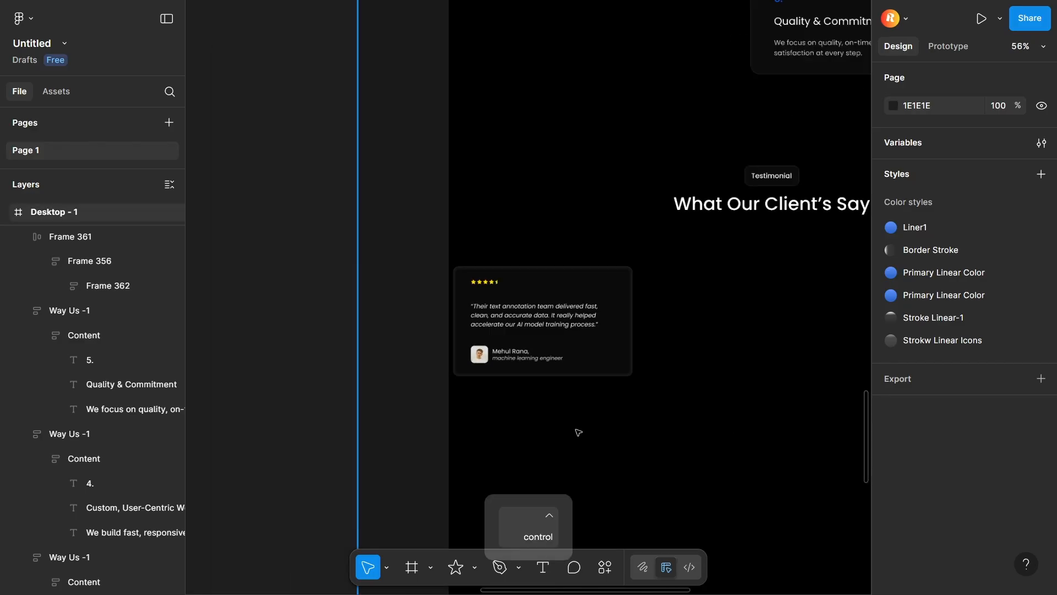
ctrl+click(535, 335)
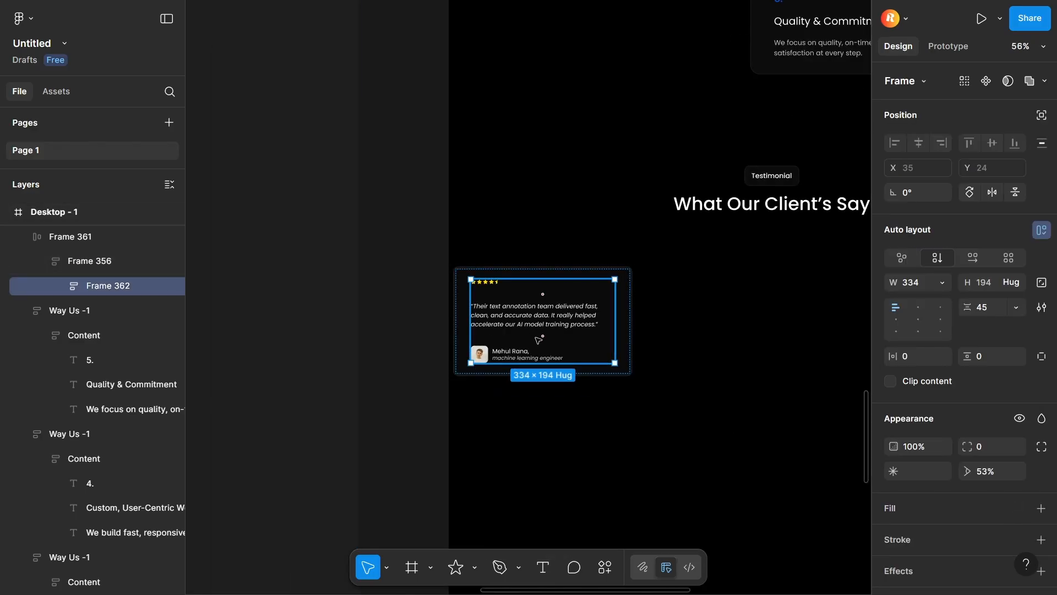
scroll(550, 340, up, 3)
key(Escape)
click(409, 312)
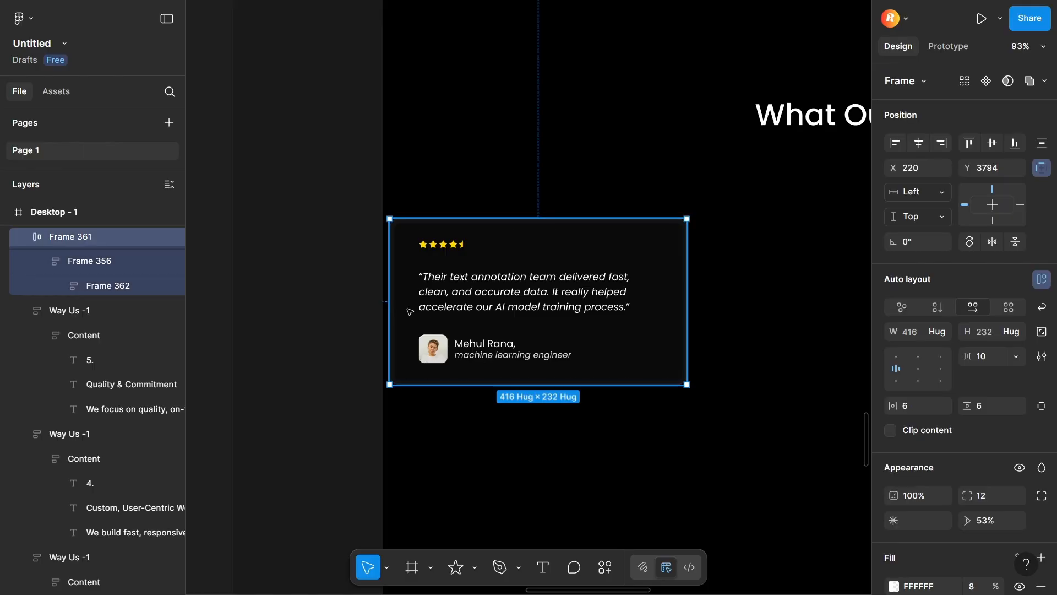
- Set the inner card frame's padding to 24 horizontally and 34 vertically
key(ctrl+z)
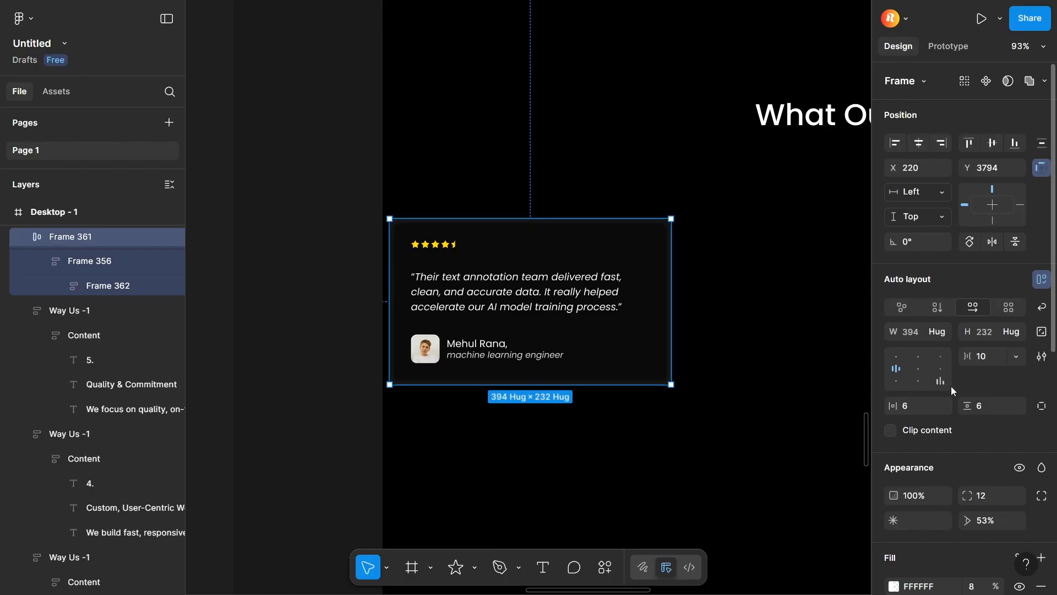
double_click(622, 342)
click(993, 355)
text(34)
key(Return)
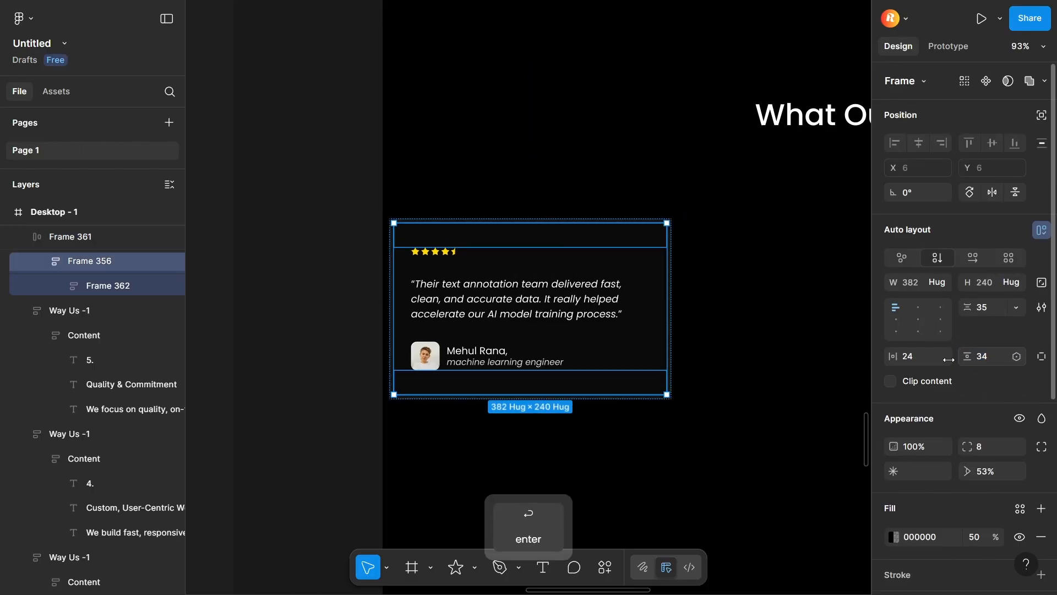
- Move the testimonial card up closer to the What Our Client's Say heading, to Y 3746
click(498, 191)
scroll(498, 191, down, 3)
drag(589, 231, 373, 251)
click(373, 251)
drag(313, 268, 309, 248)
- Duplicate the testimonial card three times to its right at equal spacing, making a row of four cards
drag(309, 248, 489, 248)
drag(600, 247, 505, 248)
key(ctrl+d)
key(ctrl+d)
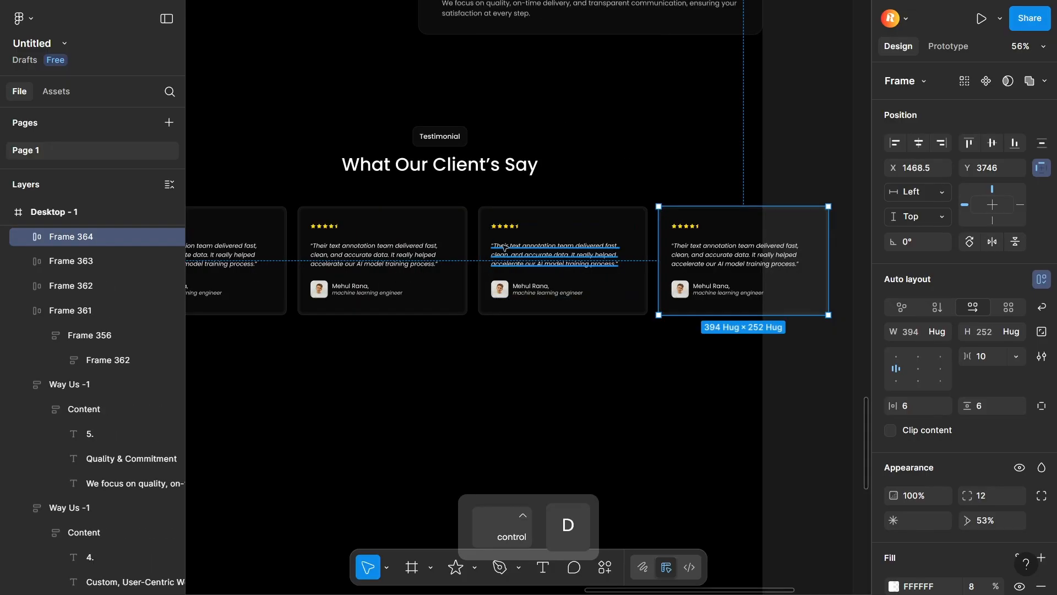
scroll(503, 247, down, 2)
scroll(653, 229, down, 4)
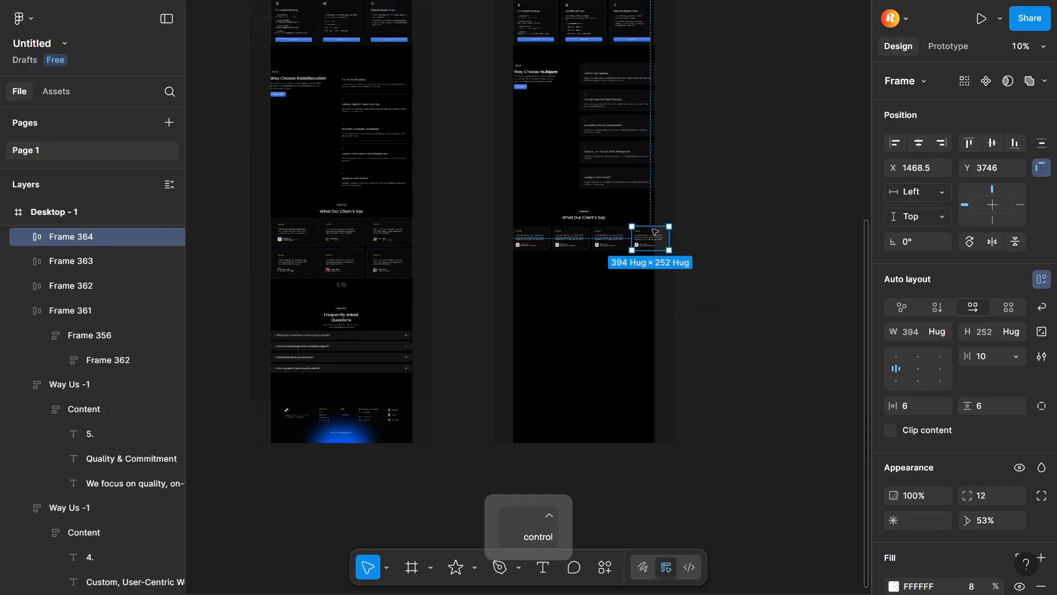
- Undo the fourth testimonial card and set the auto layout gap of the remaining three cards to 8
scroll(654, 229, up, 3)
key(ctrl+z)
shift+click(395, 248)
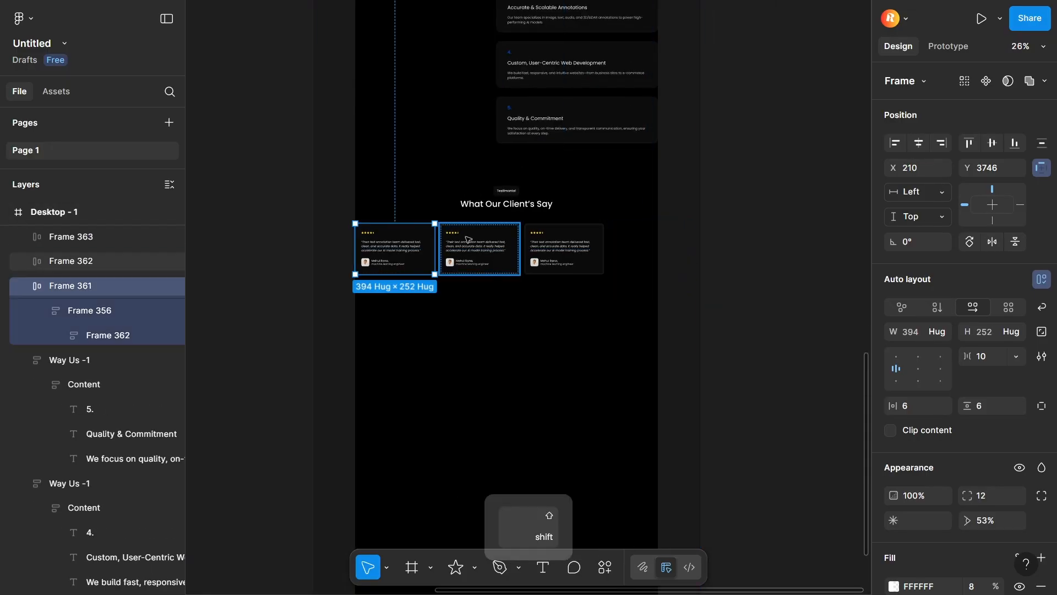
shift+click(480, 248)
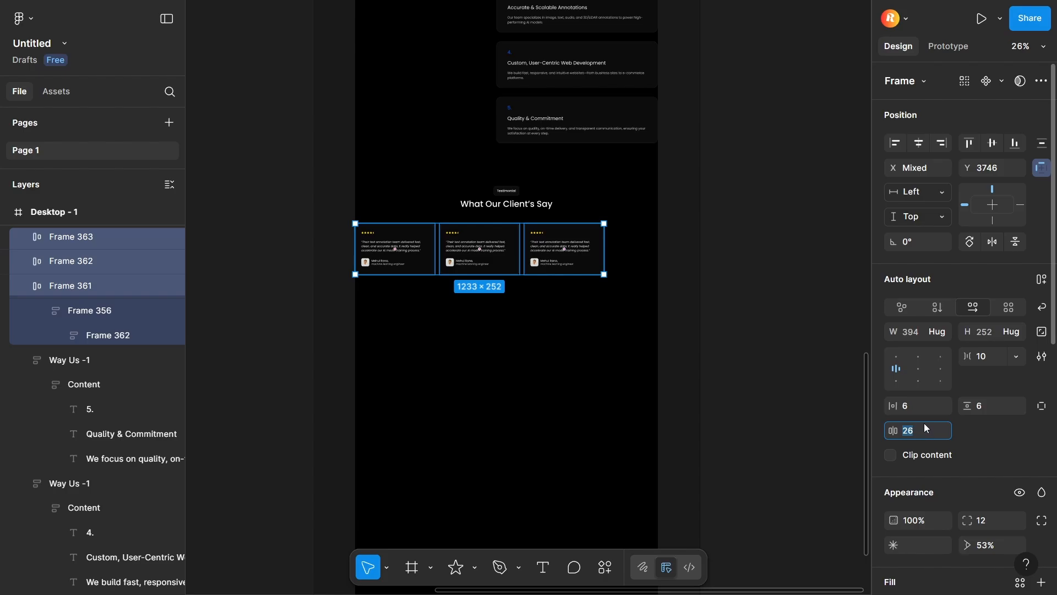
click(983, 358)
text(8)
key(Return)
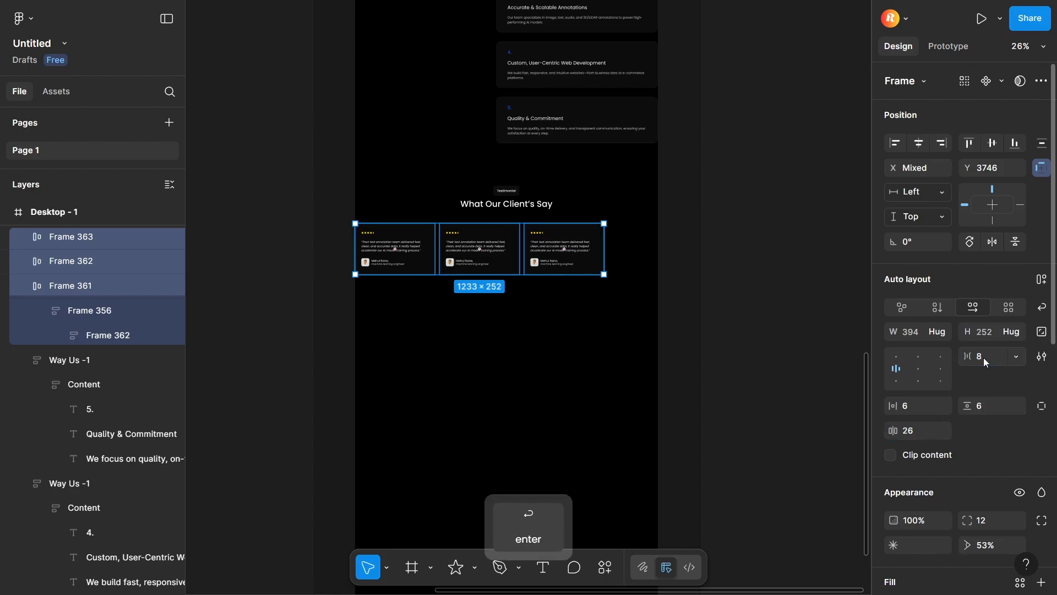
- Stretch the row of three testimonial cards to the full content width, about 1500 overall
ctrl+scroll(826, 248, up, 3)
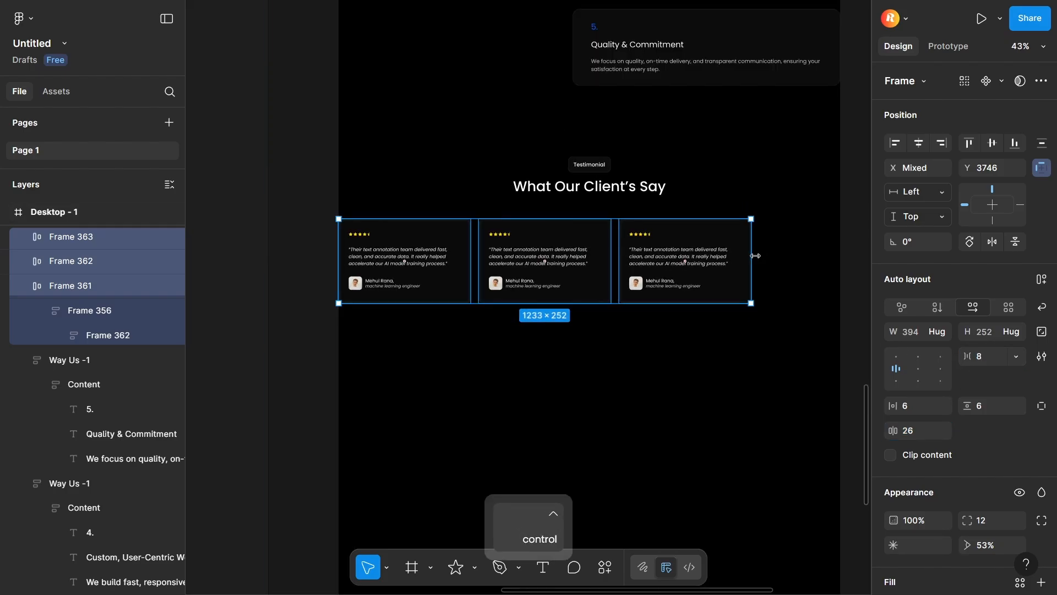
drag(755, 255, 841, 255)
click(758, 358)
- Align the contents of all three inner card frames to the center of their auto layout
click(427, 256)
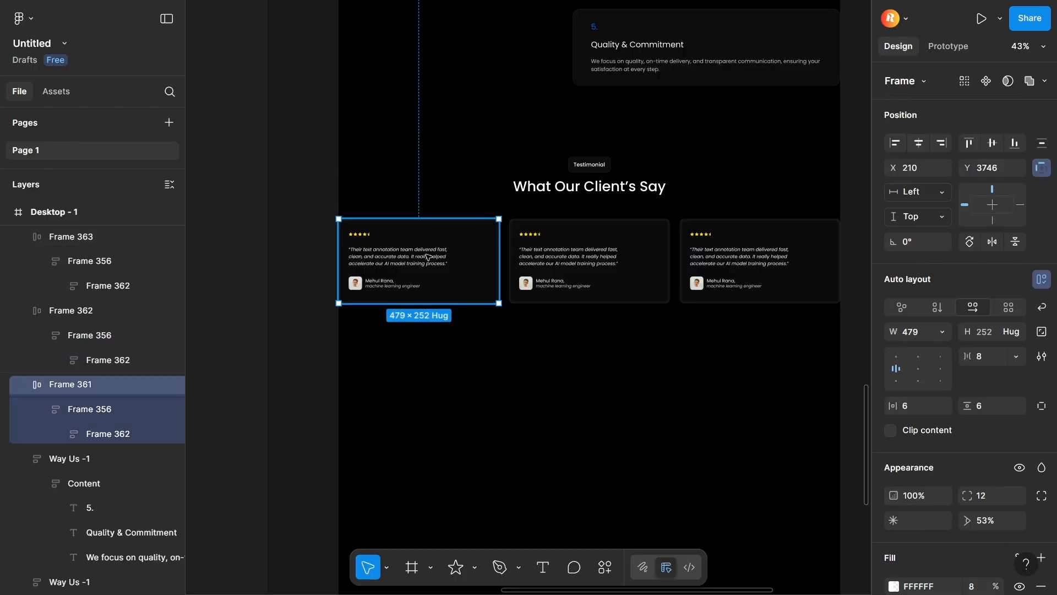
double_click(427, 257)
double_click(427, 257)
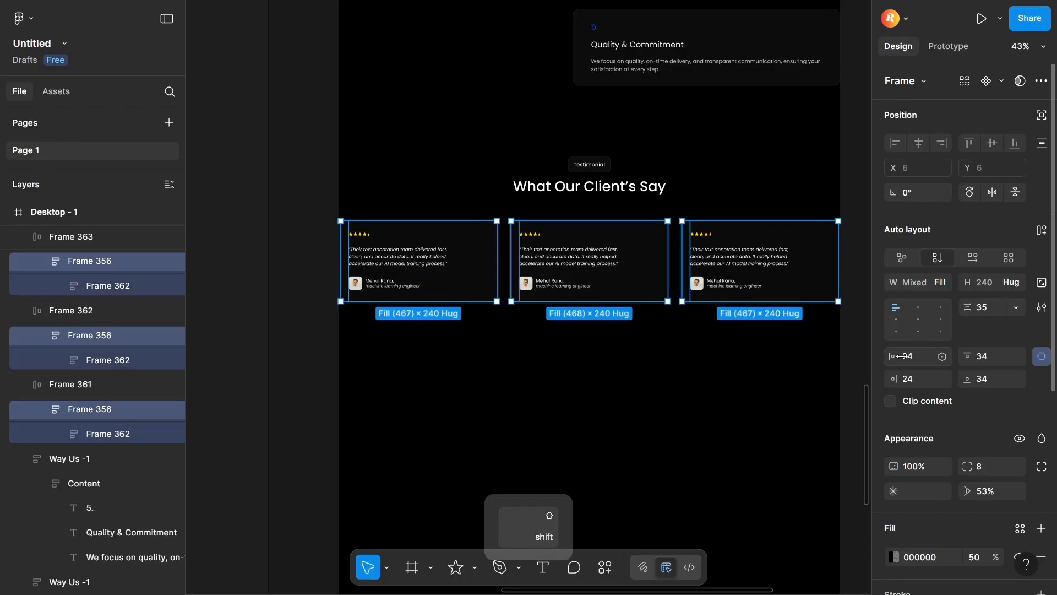
click(919, 320)
click(649, 359)
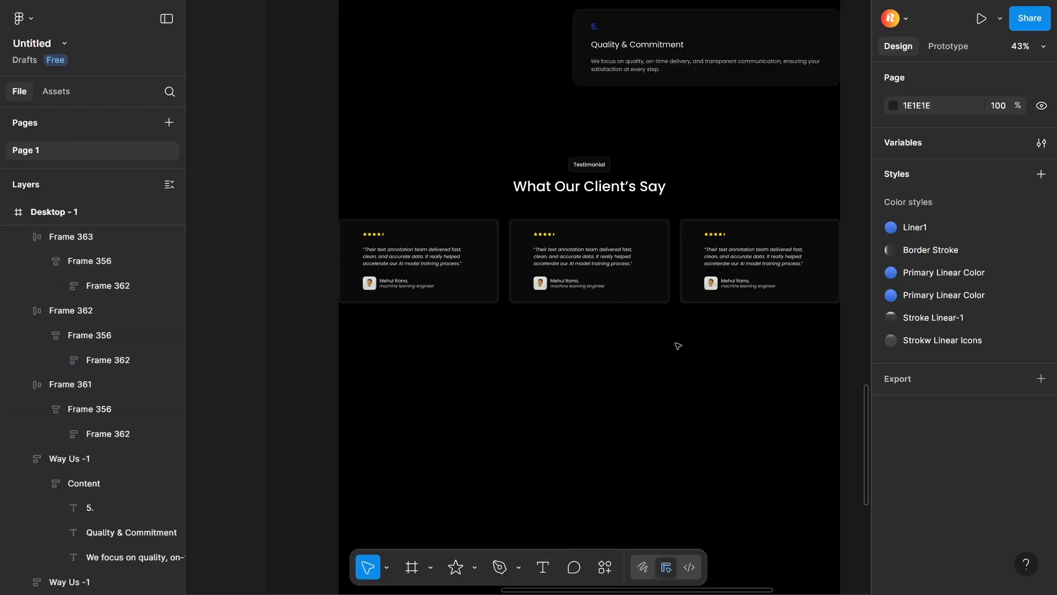
- Set the vertical padding of the three inner card frames to 65
click(405, 257)
ctrl+click(482, 258)
ctrl+shift+click(654, 260)
ctrl+shift+click(826, 262)
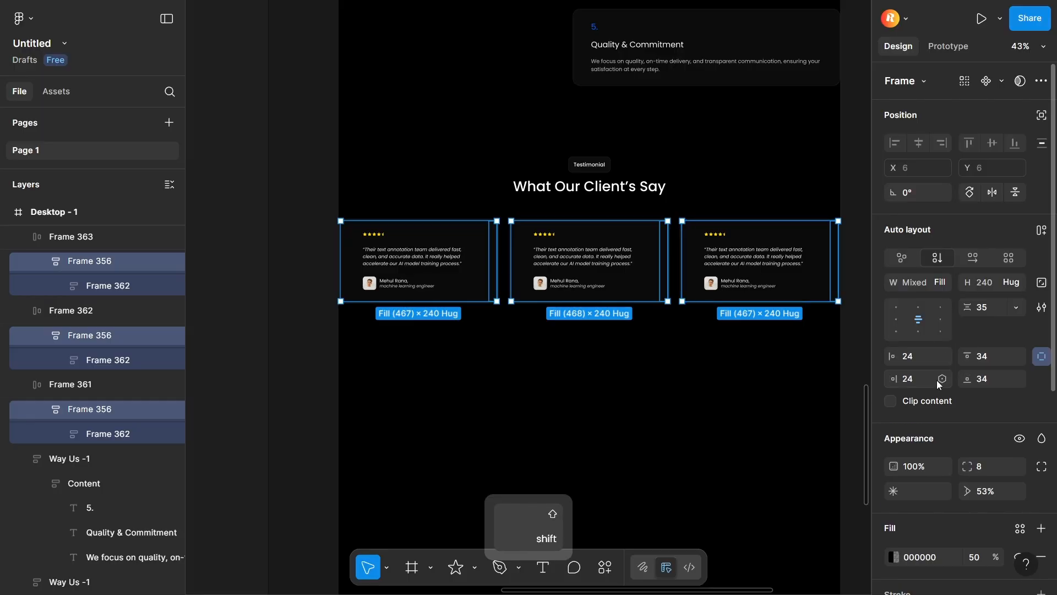
click(942, 379)
click(980, 356)
text(45)
key(Return)
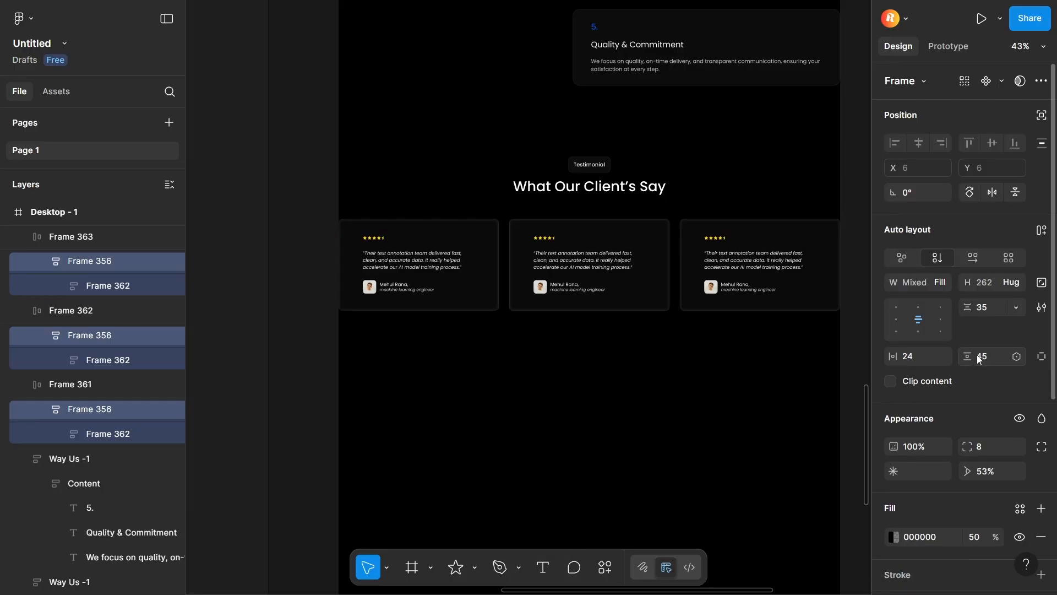
click(979, 356)
text(65)
key(Return)
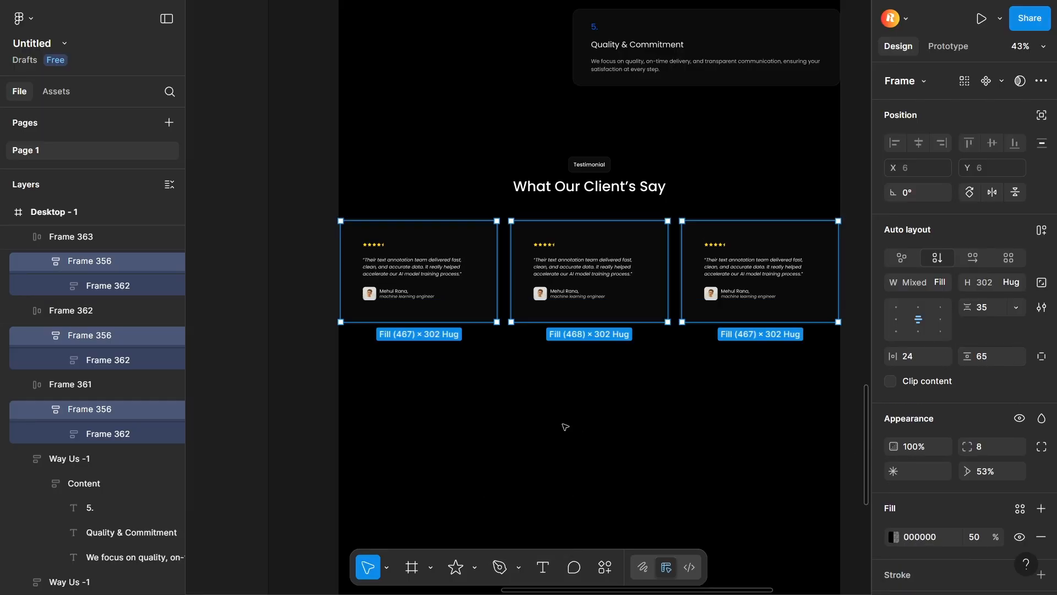
- Duplicate the row of three testimonial cards directly beneath itself with a 31 gap between the rows
click(565, 427)
shift+click(707, 269)
shift+click(661, 250)
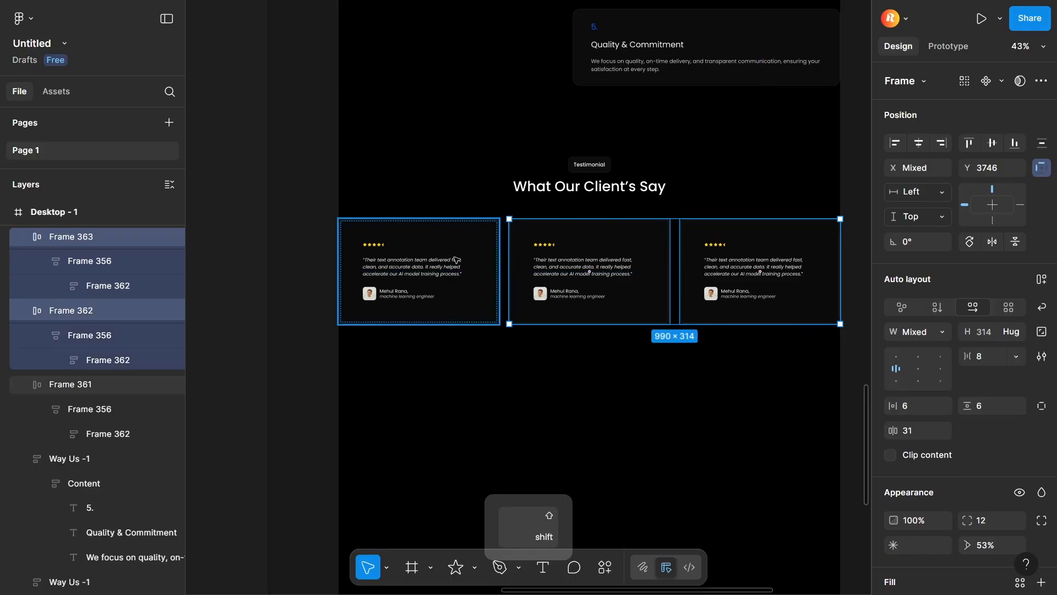
shift+click(488, 242)
drag(602, 243, 591, 349)
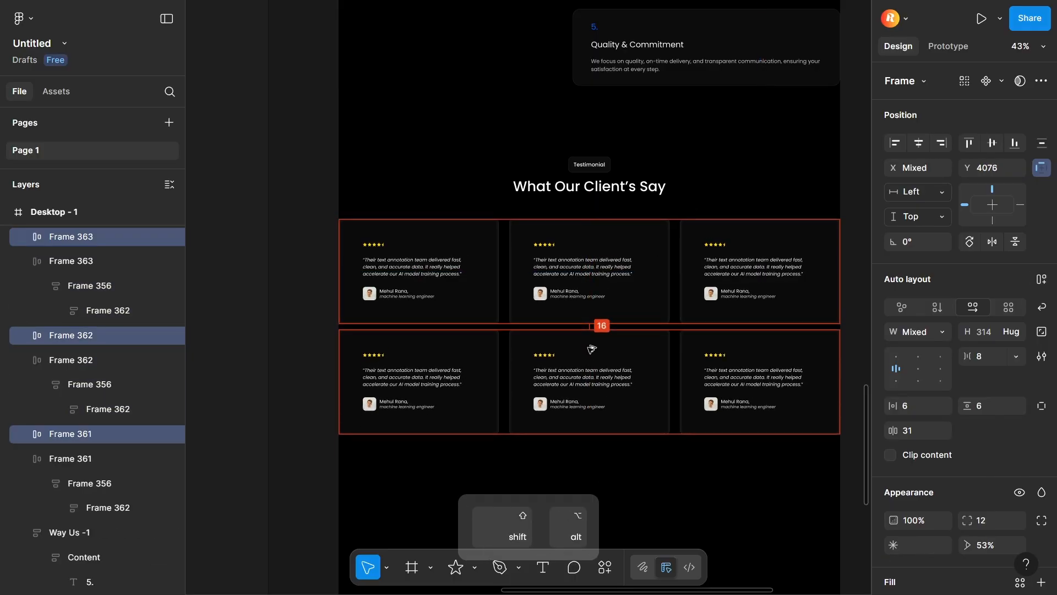
click(292, 246)
key(ctrl)
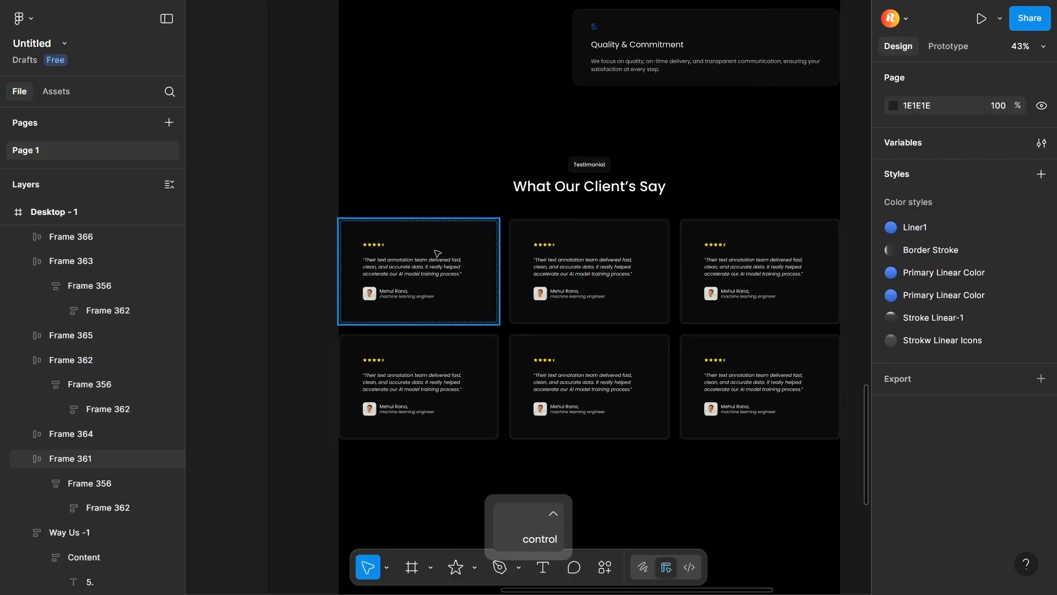
- Wrap the six cards in one auto layout, then combine them with the What Our Client's Say heading in a vertical auto layout with gap 58
drag(301, 223, 779, 427)
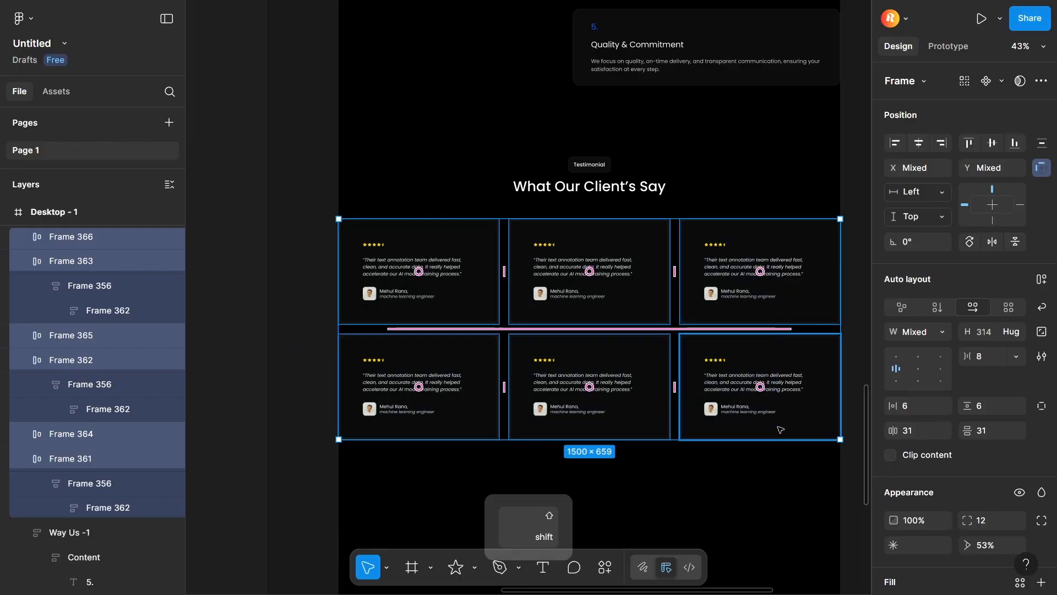
key(shift+a)
shift+click(608, 181)
key(shift+a)
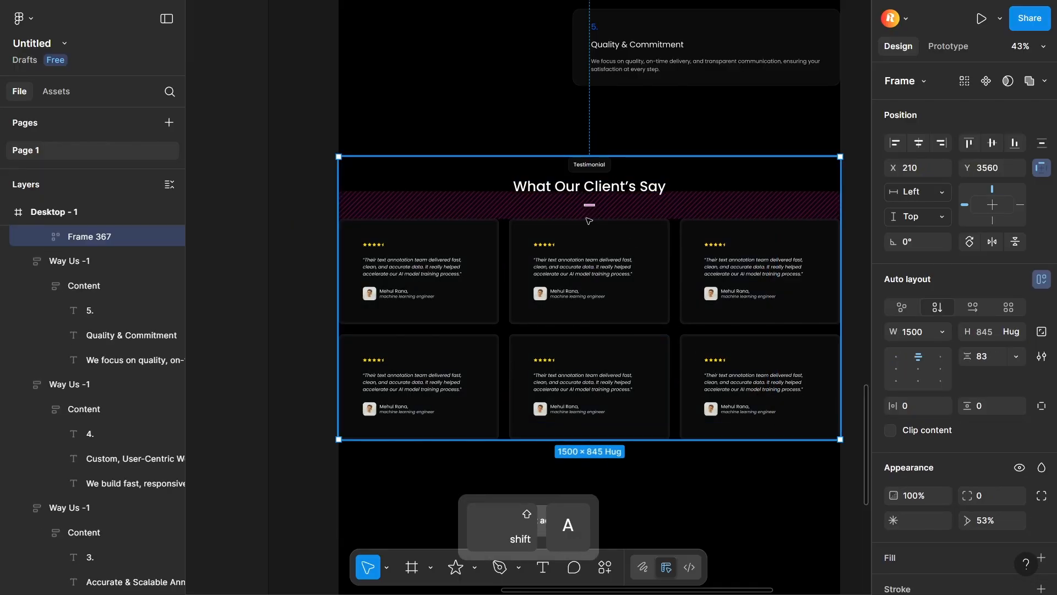
ctrl+scroll(678, 386, down, 5)
click(691, 471)
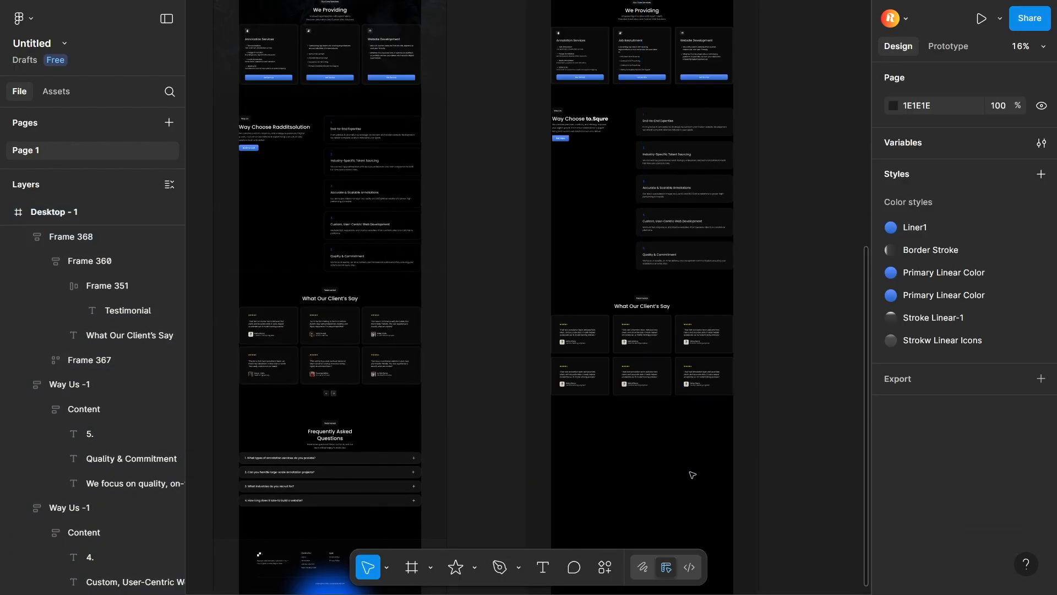
- Place a copy of the We Providing heading block below the testimonial cards in Desktop - 1
key(space)
drag(682, 484, 674, 322)
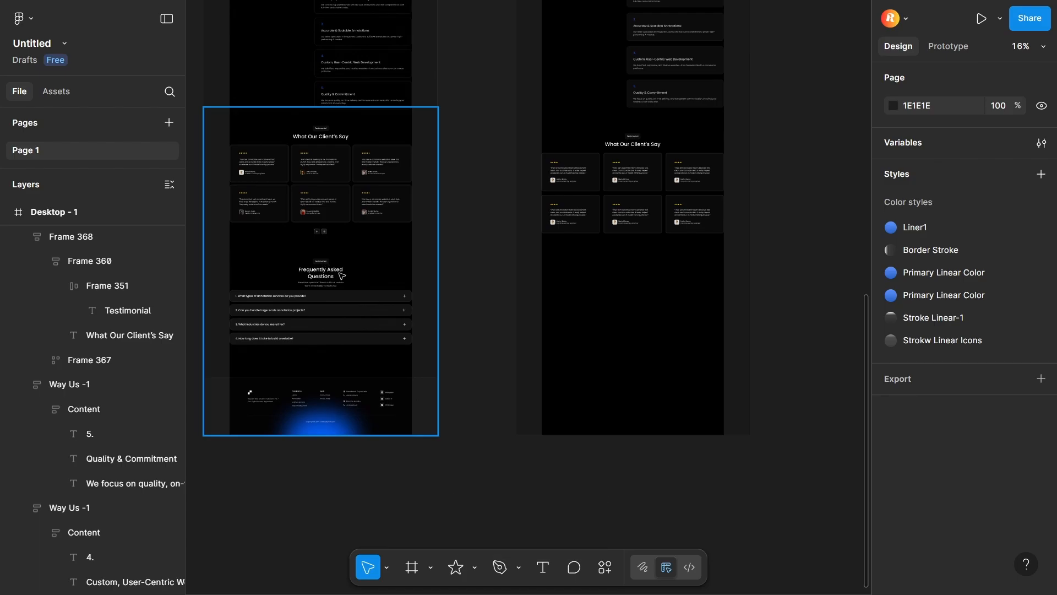
key(ctrl)
click(643, 135)
click(641, 140)
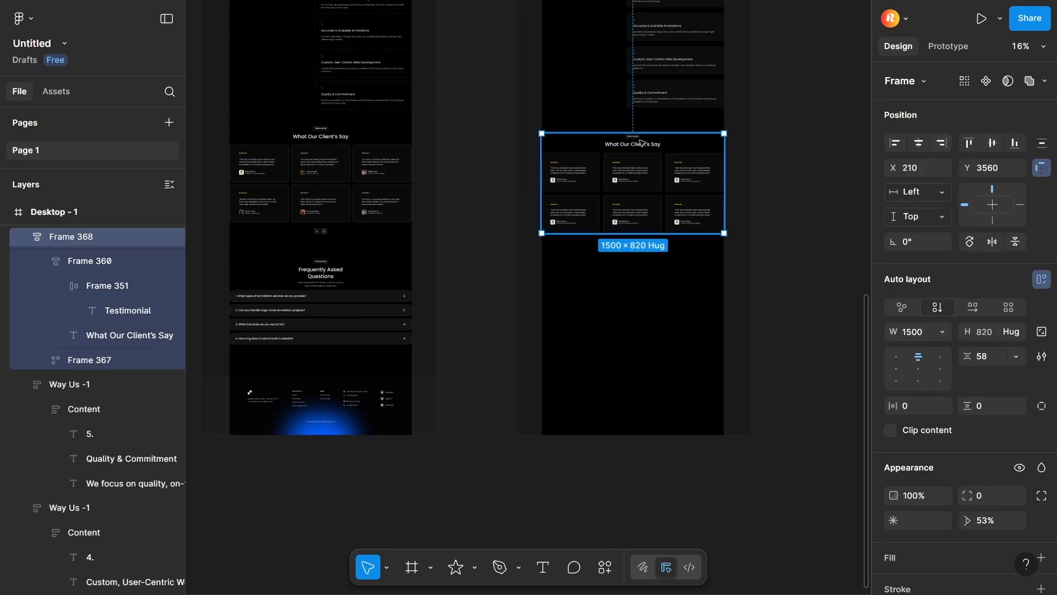
click(640, 140)
scroll(647, 149, up, 8)
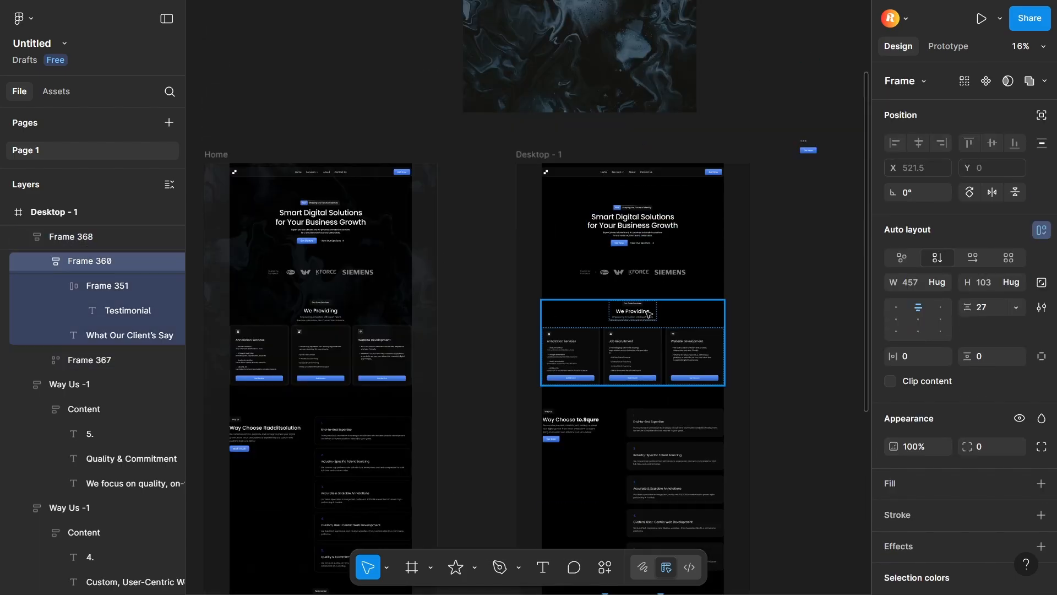
double_click(648, 311)
drag(648, 310, 663, 369)
scroll(669, 370, up, 5)
- Change the copied heading block's badge text to Faq
double_click(526, 345)
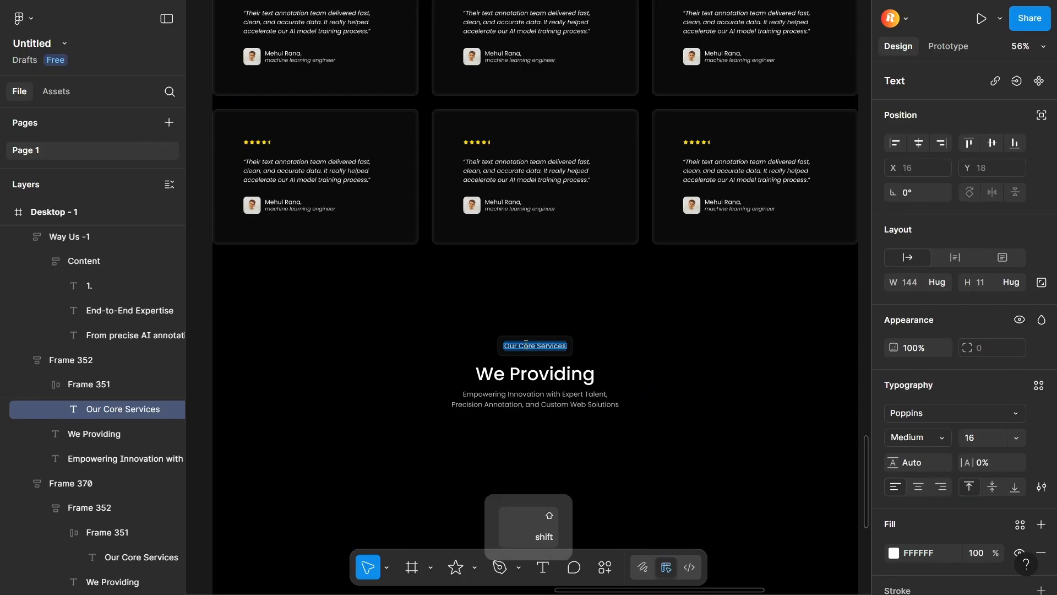
text(Faq)
key(Escape)
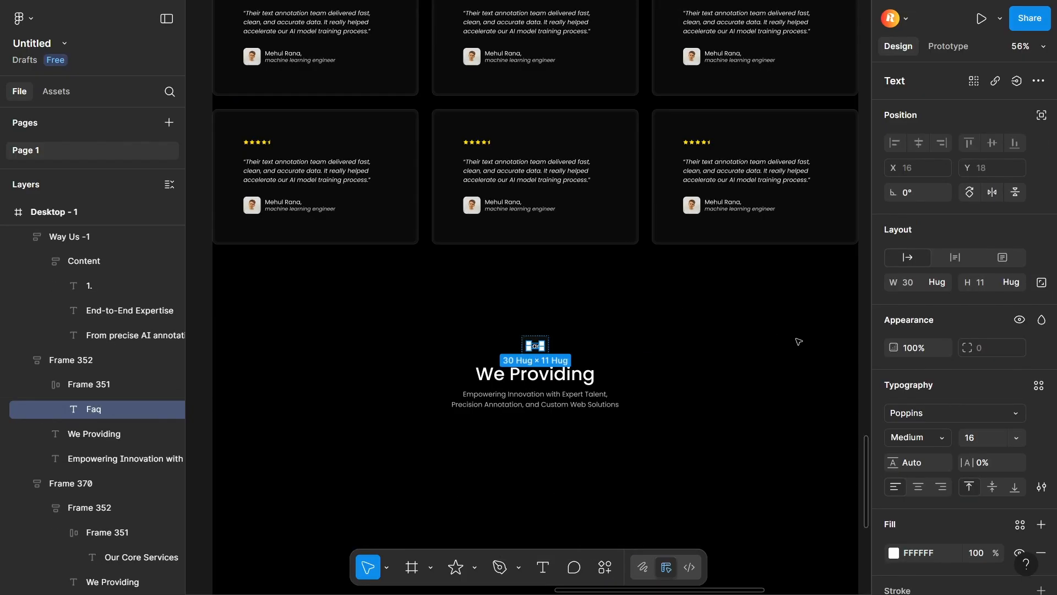
key(Escape)
- Replace the copied title and description with the Frequently Asked Questions title and supporting text from the Home reference
scroll(322, 347, down, 5)
click(414, 358)
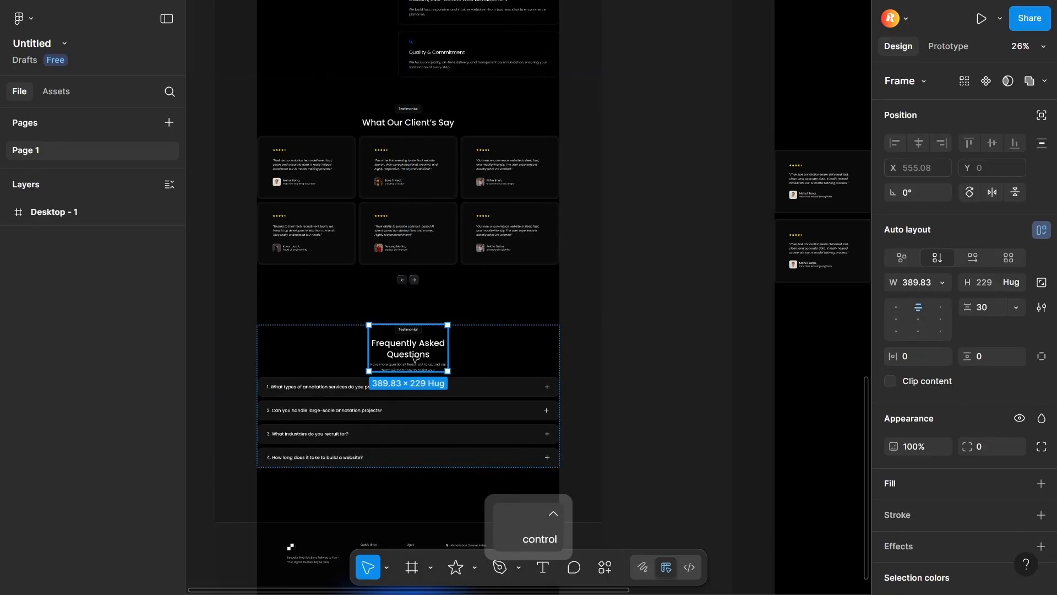
double_click(415, 358)
key(ctrl+x)
key(ctrl+z)
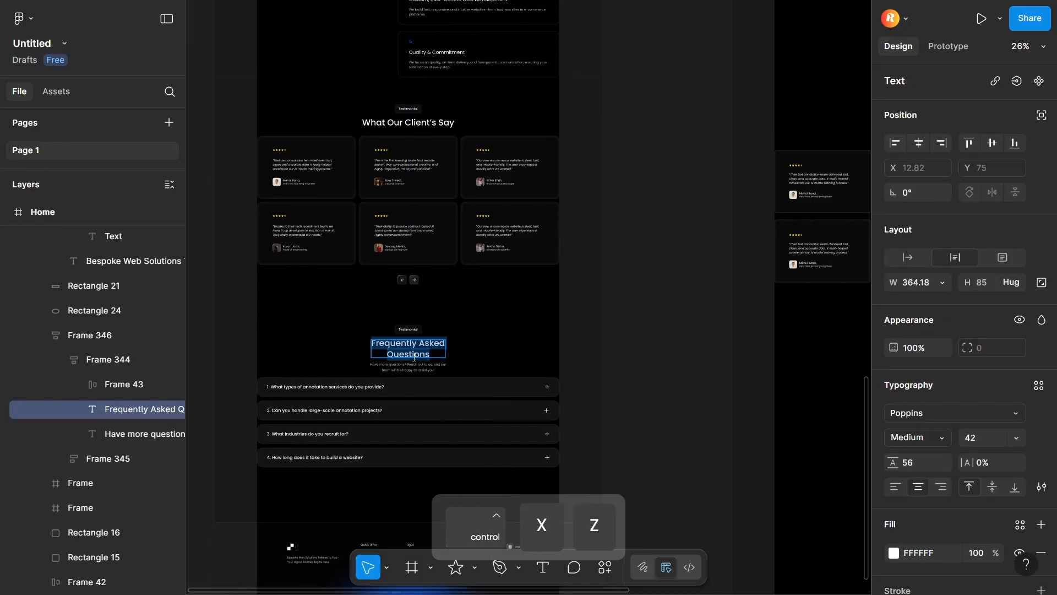
scroll(415, 358, up, 5)
- Copy the Home reference's first FAQ row, about annotation services, and paste it on the empty canvas beside Desktop - 1
click(428, 239)
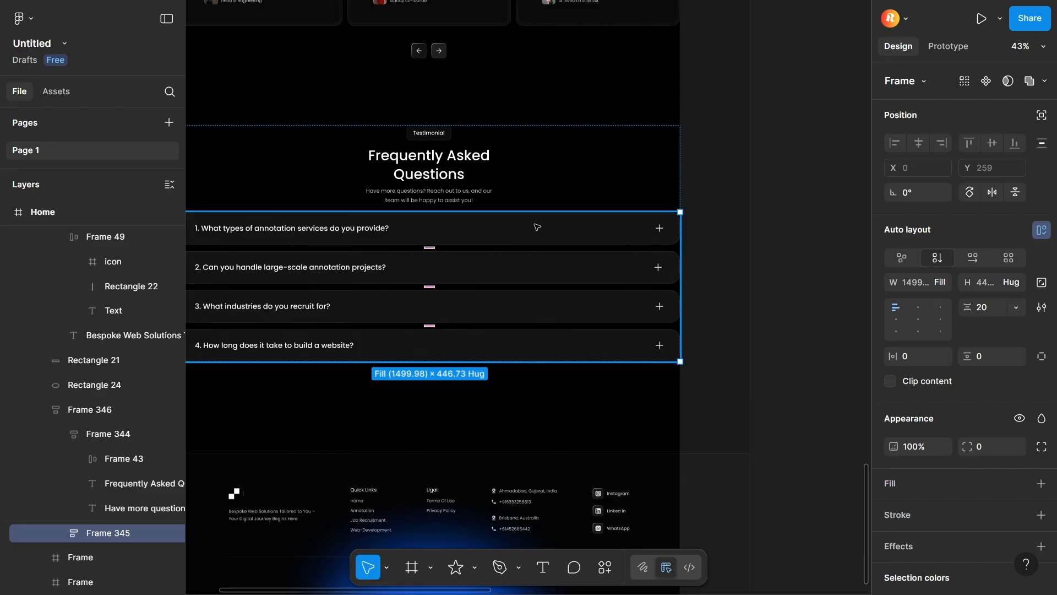
scroll(538, 226, down, 4)
click(538, 189)
drag(538, 189, 363, 222)
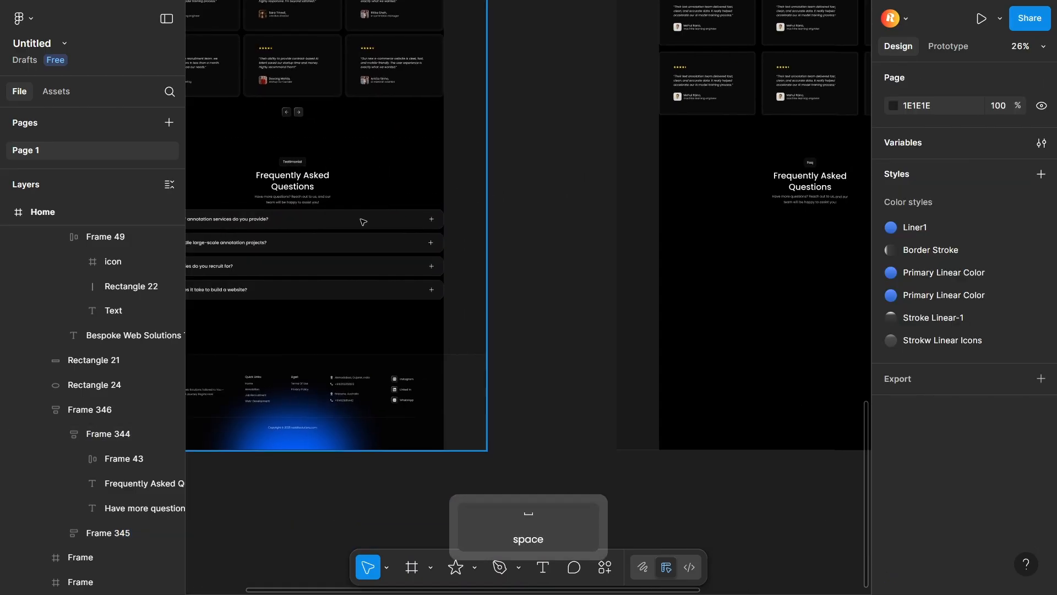
key(ctrl+v)
click(568, 320)
scroll(569, 320, up, 1)
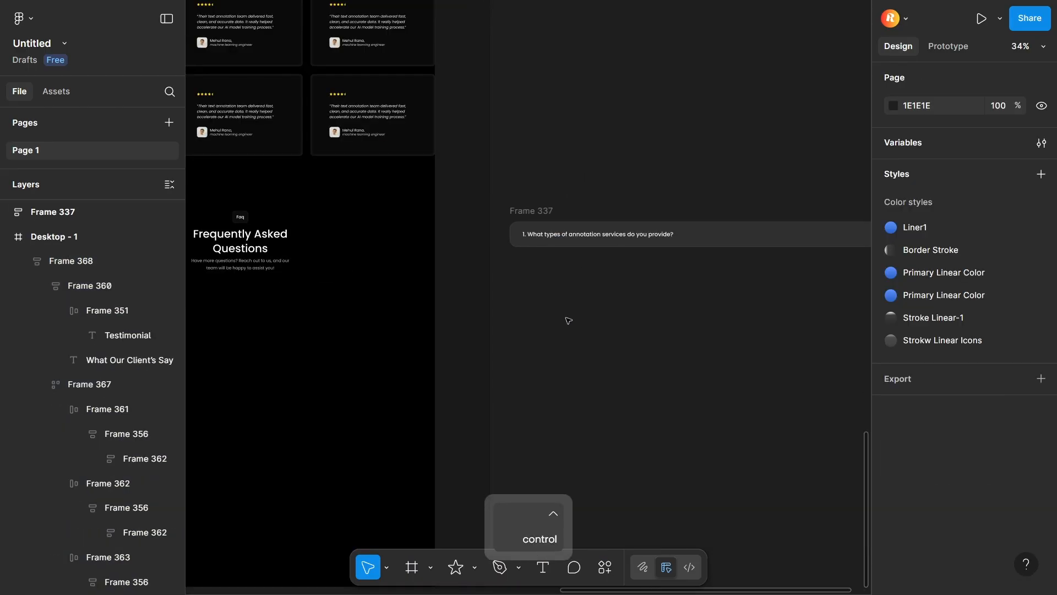
- Draw a new frame 1500 wide and 97 high below the pasted FAQ row, aligned with its edges
key(r)
drag(630, 325, 384, 337)
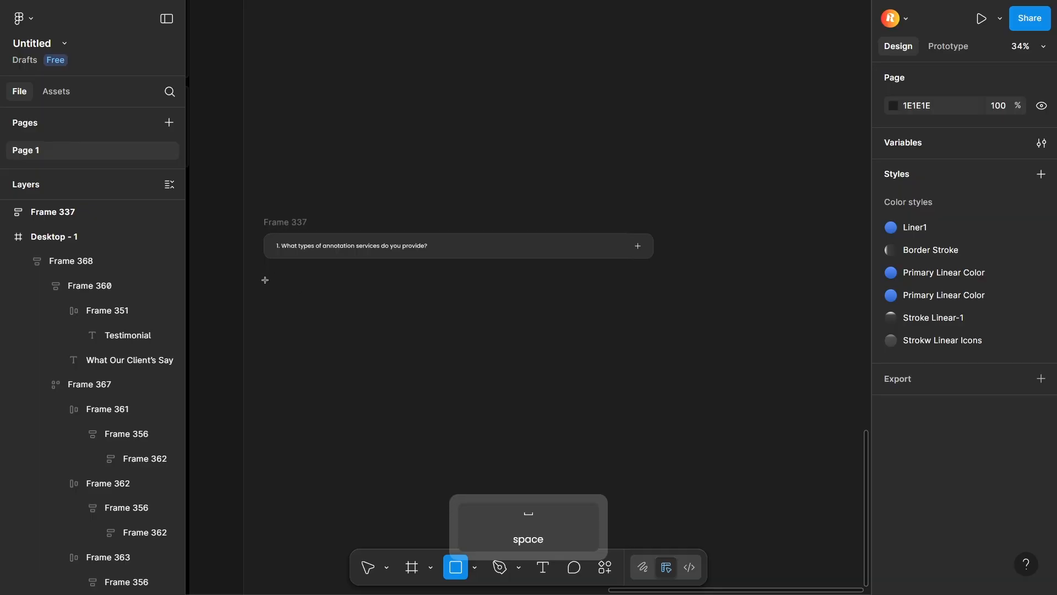
key(f)
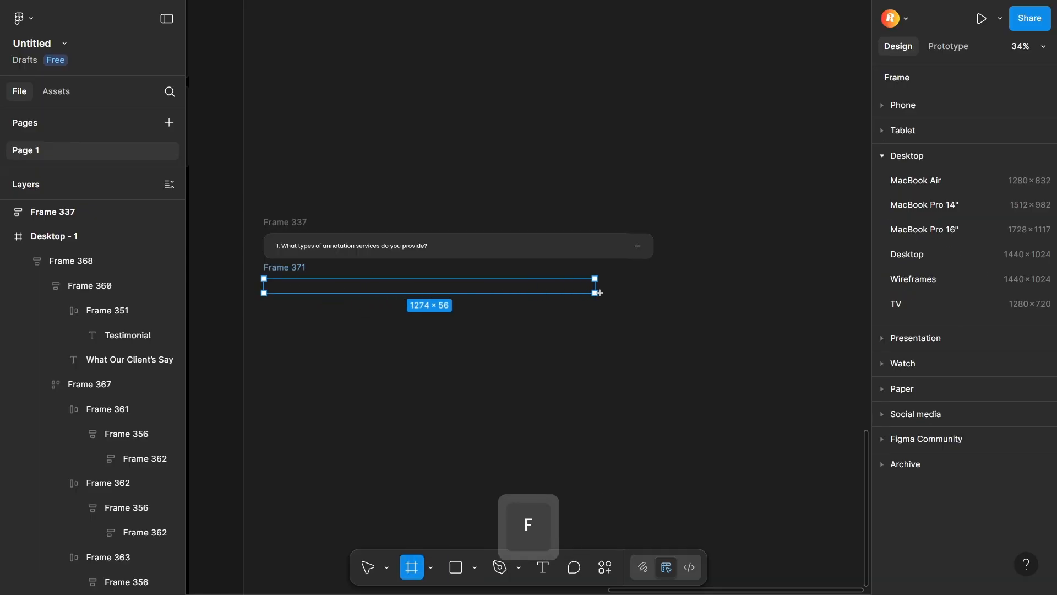
drag(600, 293, 654, 290)
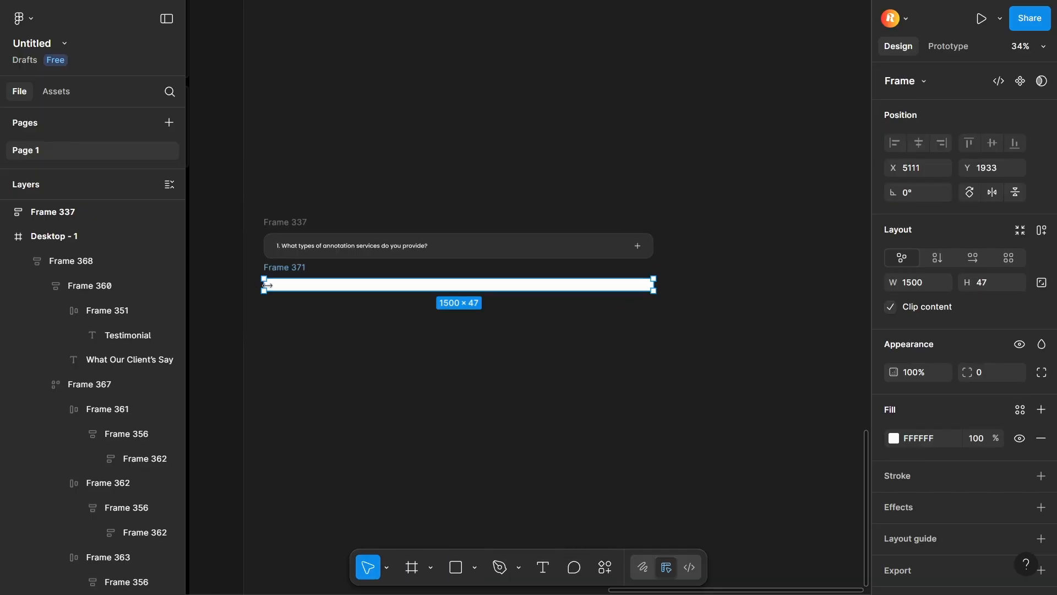
mouse_move(349, 284)
mouse_down()
mouse_move(808, 270)
mouse_move(793, 246)
mouse_move(787, 258)
mouse_move(791, 233)
mouse_move(530, 345)
mouse_move(348, 303)
mouse_up()
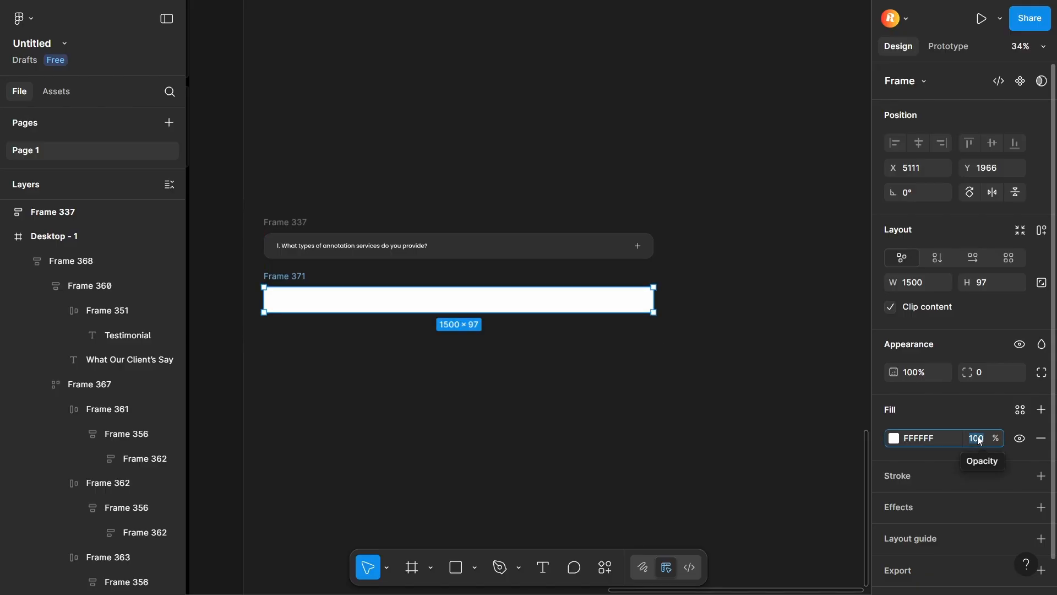
- Set the opacity of the new frame's white fill to 5%
text(8)
key(Return)
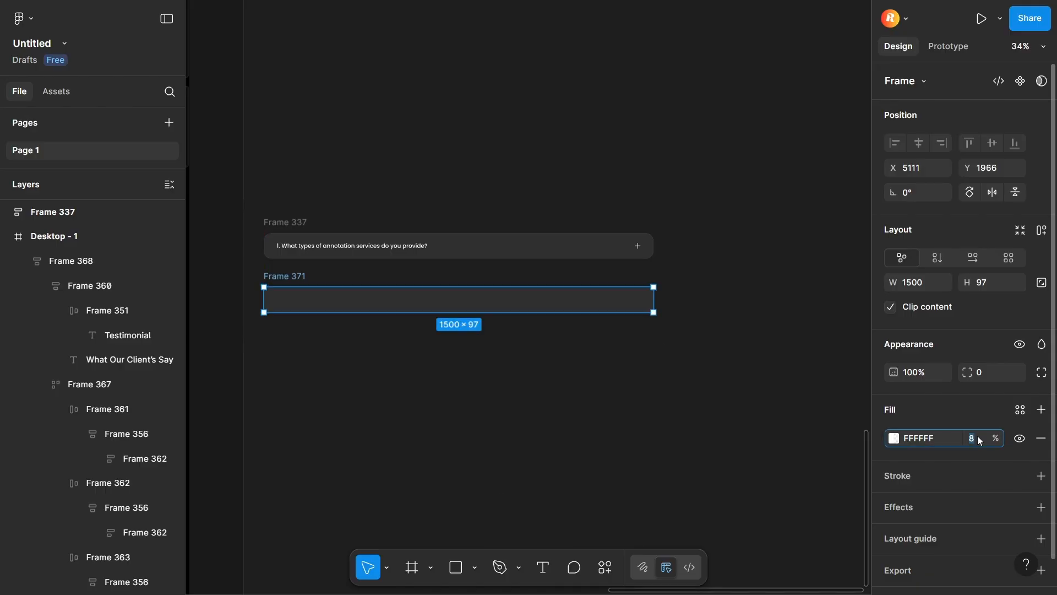
text(5)
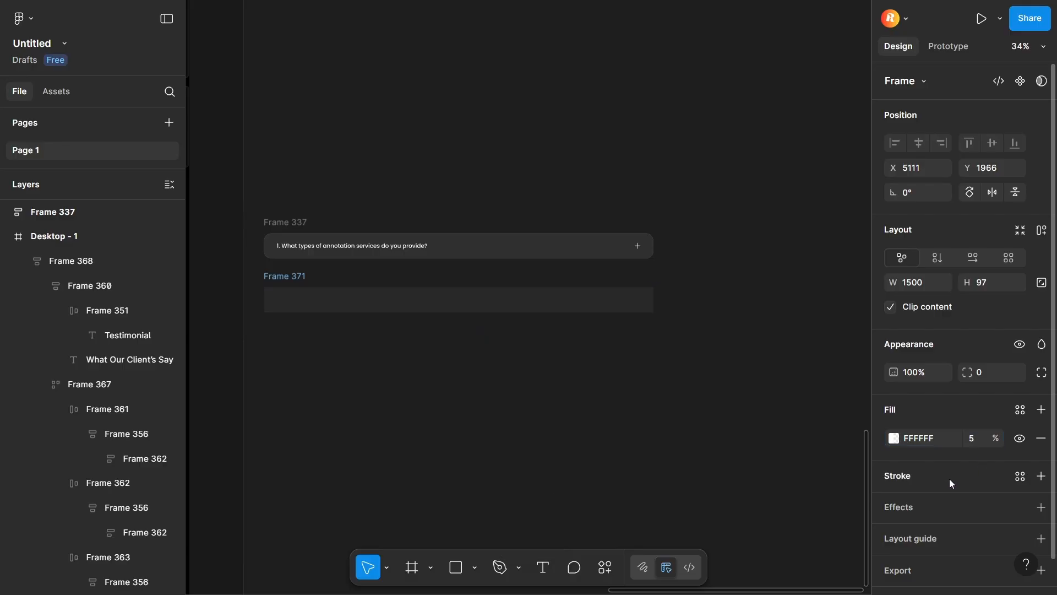
- Add a 1 px inside stroke in FFFFFF at 8% opacity to the new FAQ row frame
click(986, 476)
drag(774, 340, 630, 188)
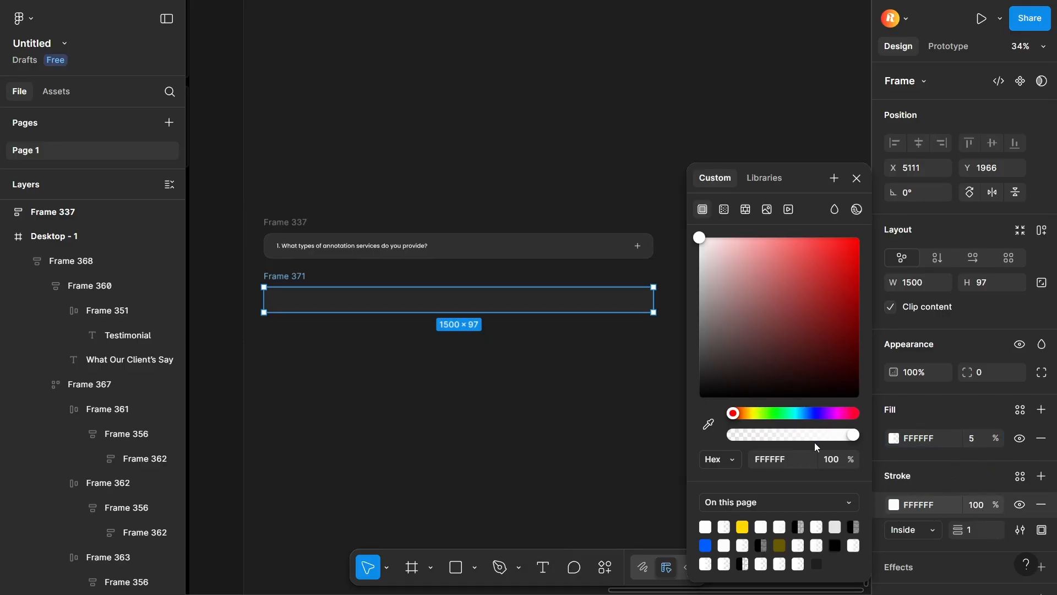
text(8)
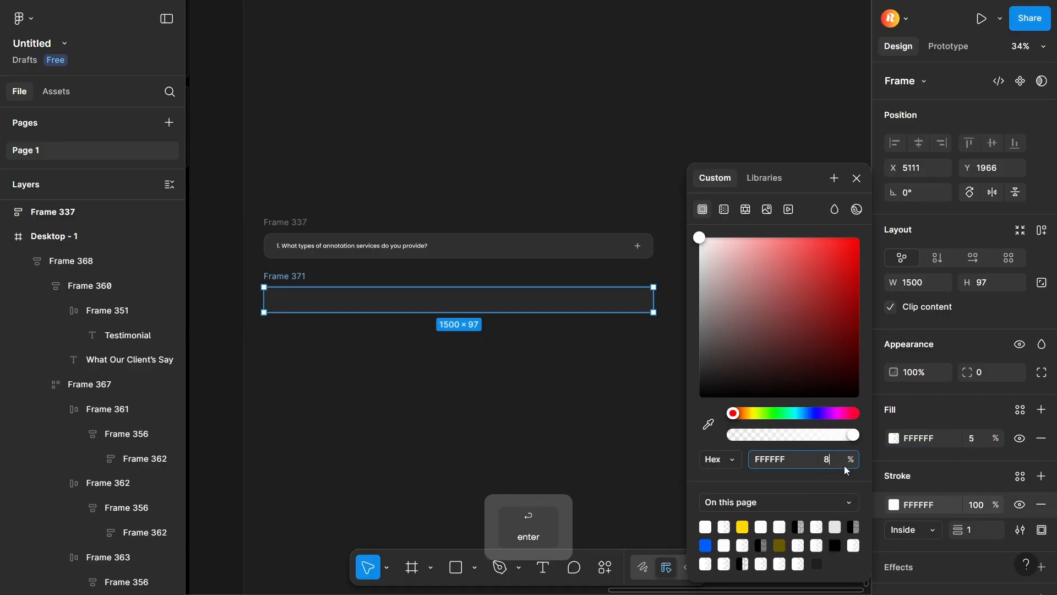
key(Return)
- Set the corner radius of the new FAQ row frame to 12
click(984, 370)
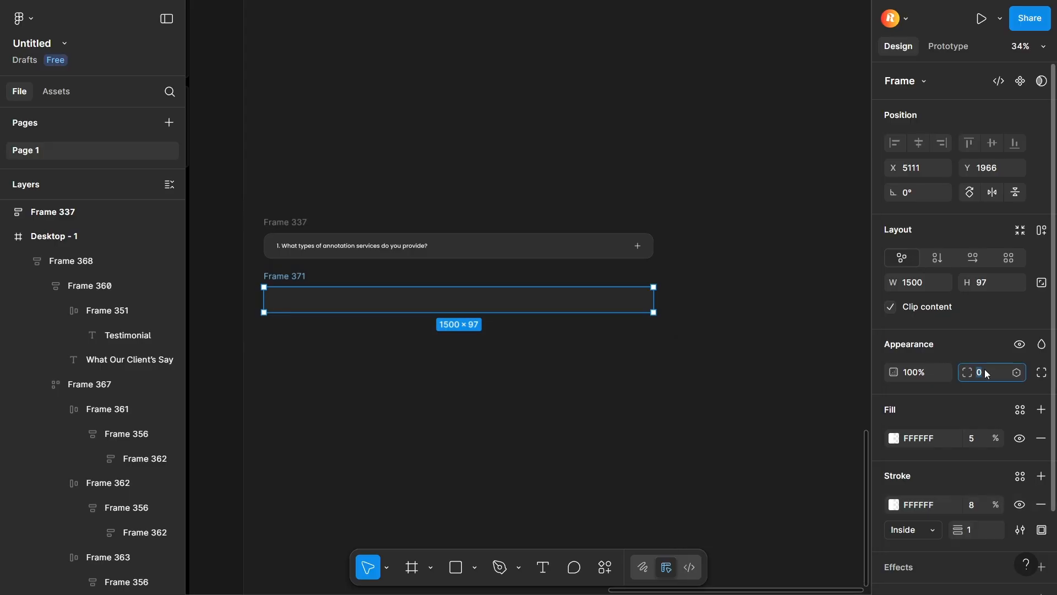
text(12)
key(Return)
click(717, 350)
click(639, 302)
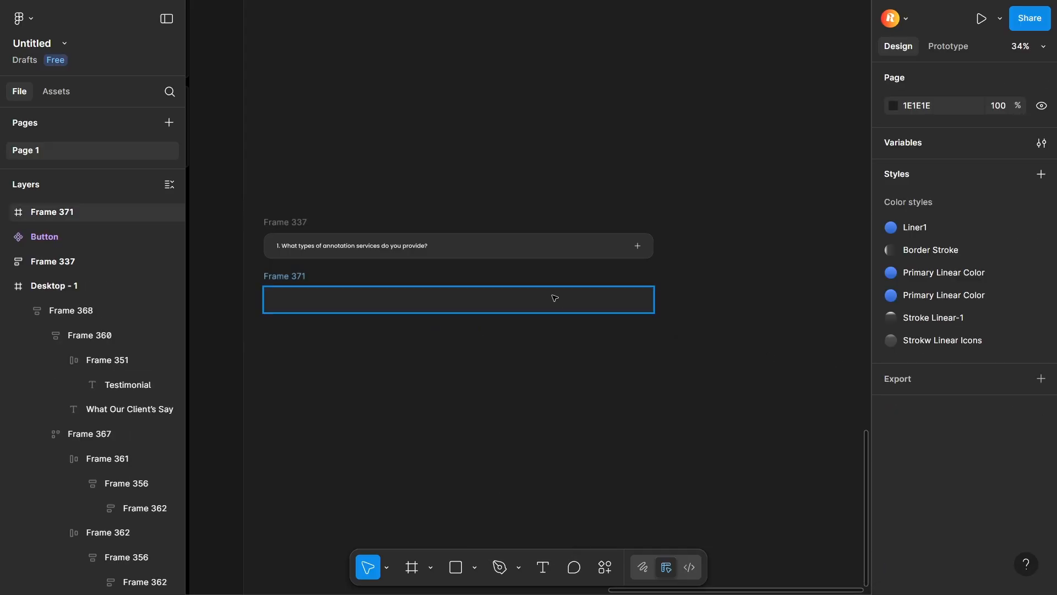
click(736, 396)
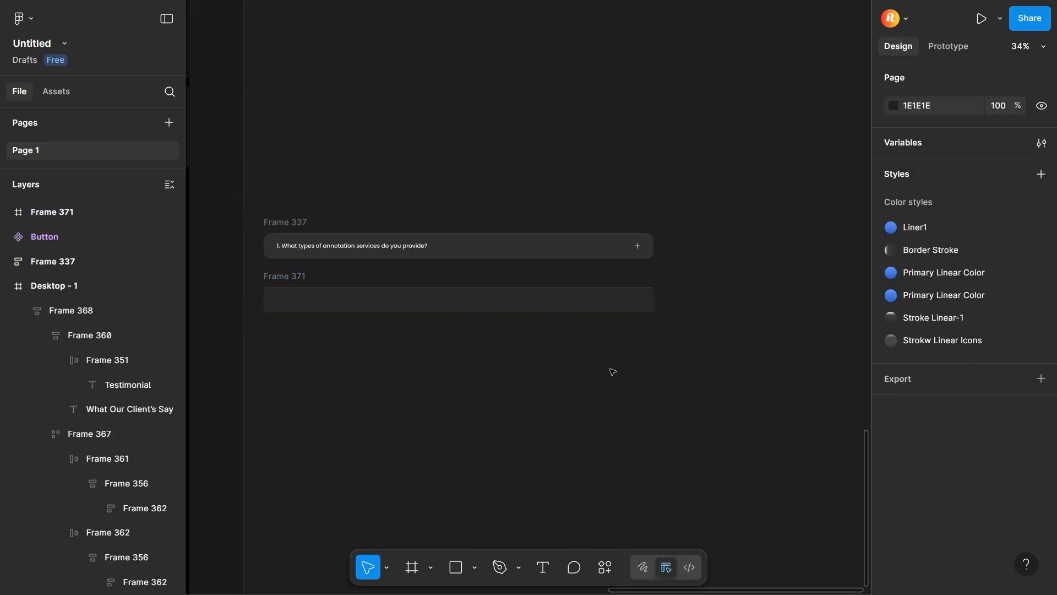
- Copy the annotation services question text from the reference row into the new row frame, inset and vertically centered
drag(338, 350, 394, 358)
double_click(420, 246)
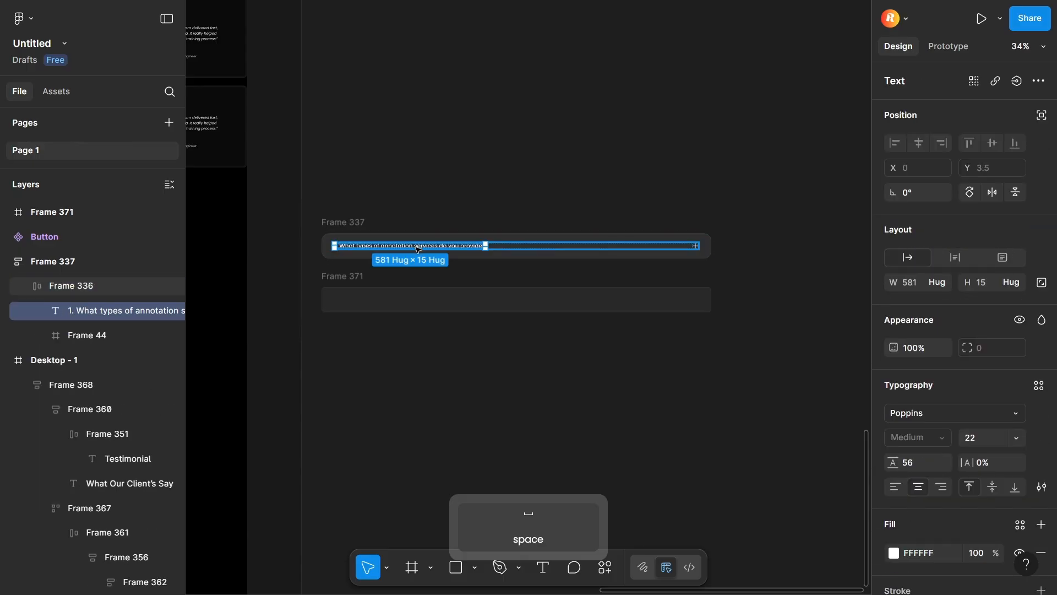
key(alt)
key(ctrl)
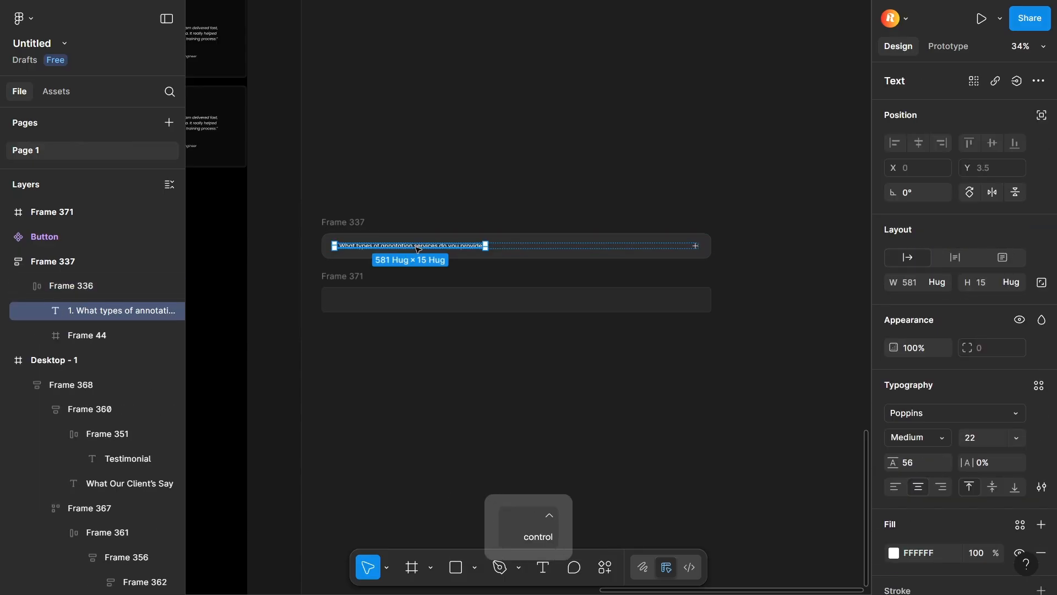
key(ctrl+c)
click(433, 298)
key(ctrl+v)
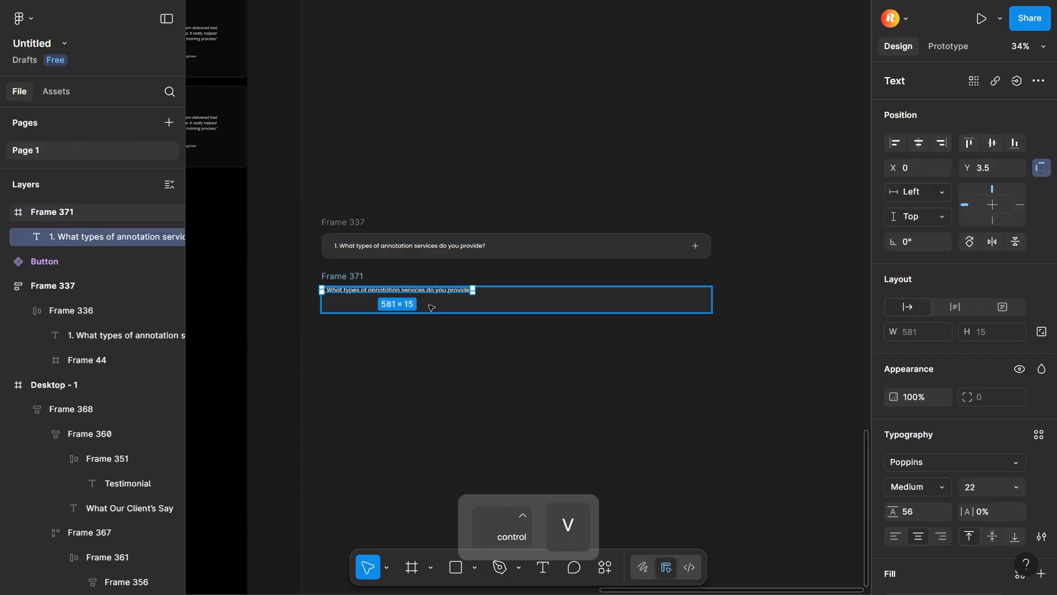
drag(385, 292, 396, 301)
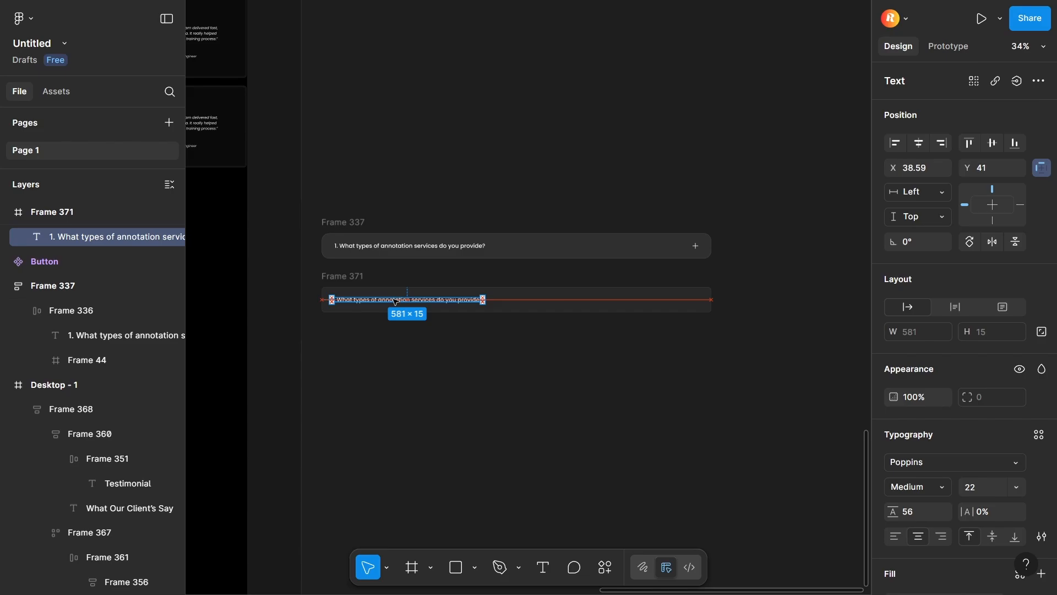
- Place the question text and a copy of the reference row's plus icon below the row frame and wrap them in auto layout
click(743, 267)
key(alt)
drag(697, 246, 682, 342)
drag(399, 301, 402, 367)
click(541, 403)
drag(664, 398, 413, 313)
click(712, 391)
drag(718, 382, 307, 350)
key(shift+a)
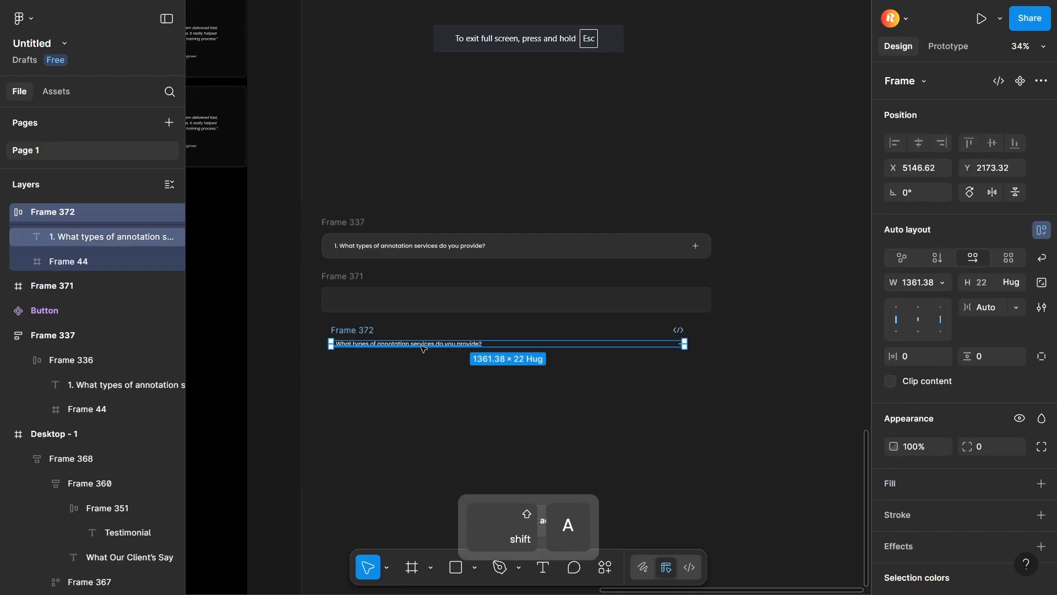
- Set the auto layout gap between the question text and plus icon to 800 and rename their frame Content
click(999, 306)
text(800)
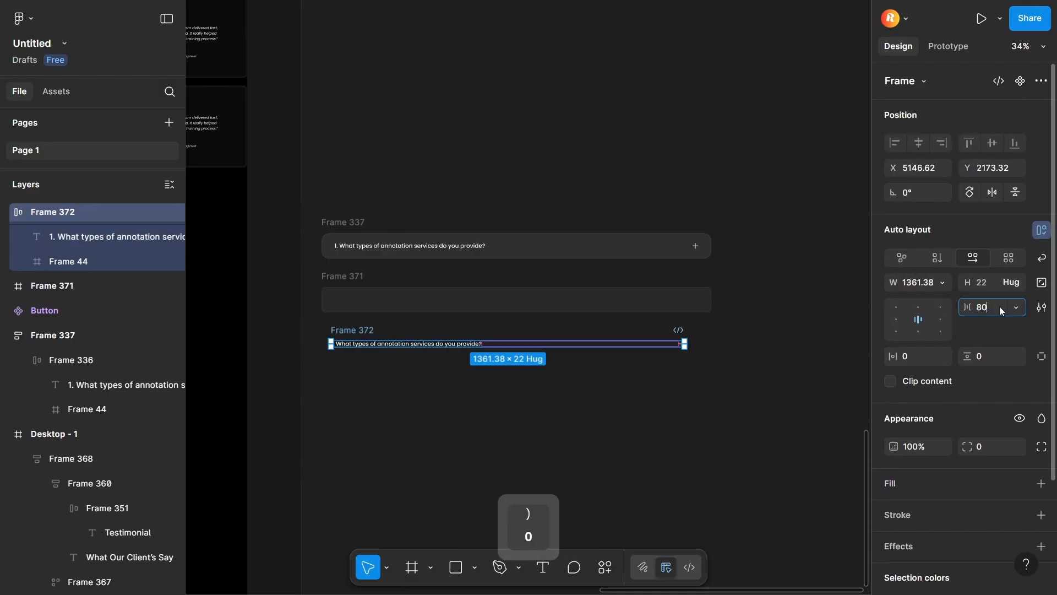
key(Return)
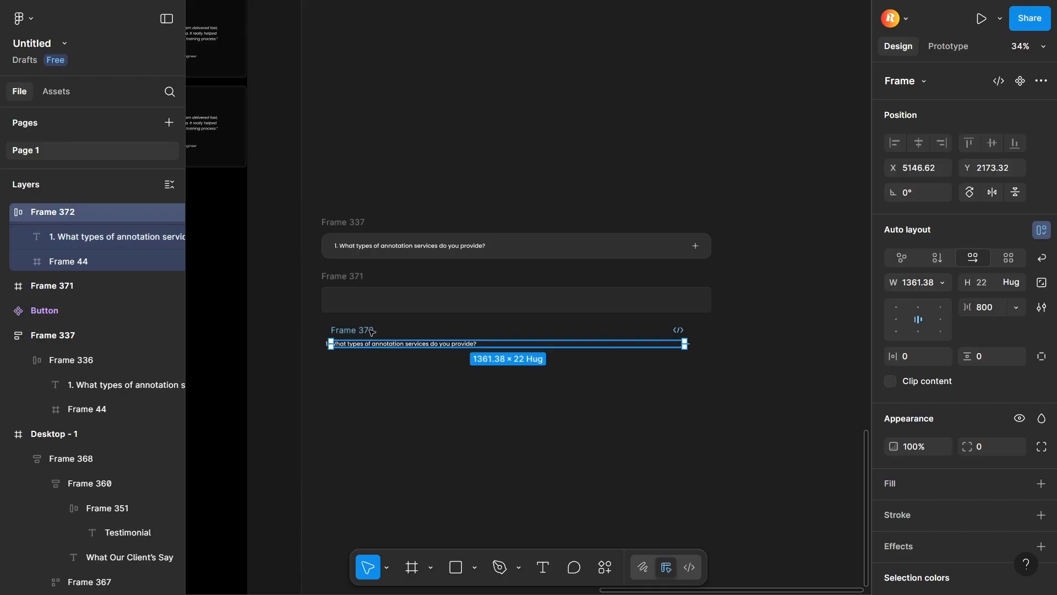
text(Content)
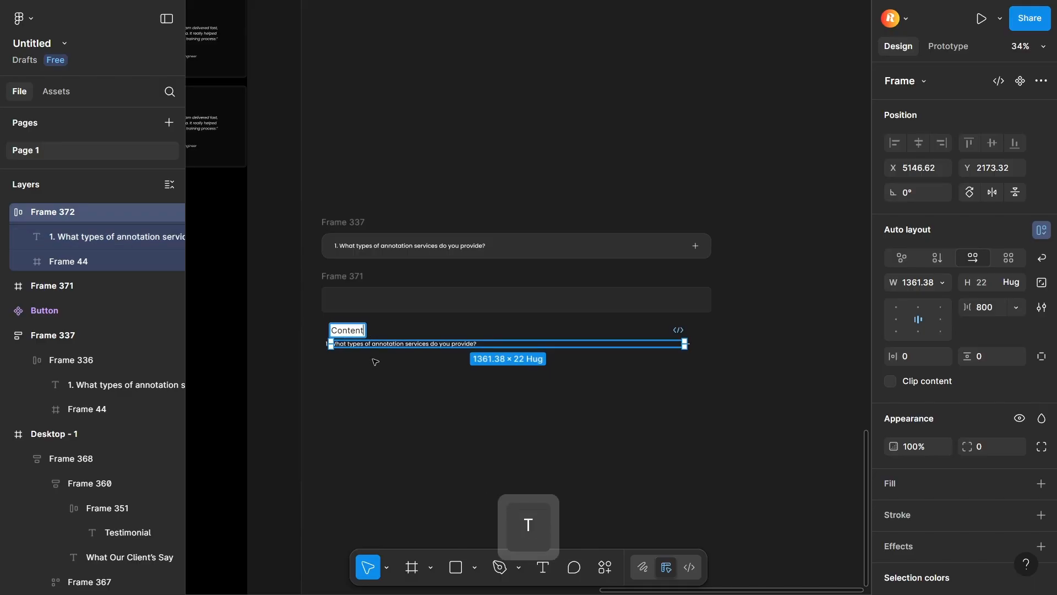
click(371, 445)
- Place Content inside the rounded row frame and convert that row into an auto layout frame named Faq 1
drag(359, 317, 368, 295)
double_click(341, 276)
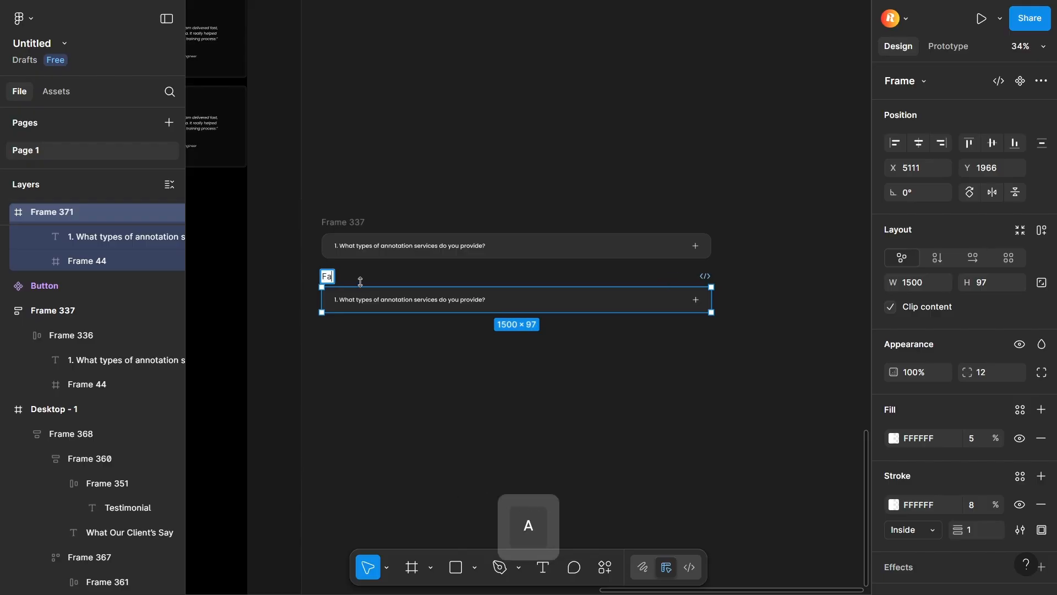
text(Faq 1)
key(Return)
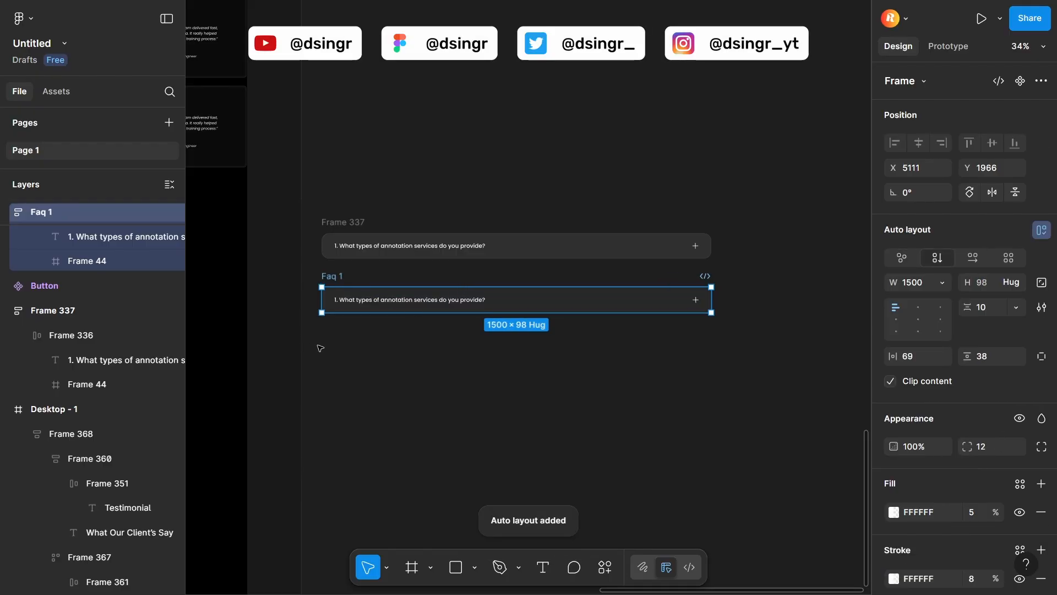
click(423, 383)
- Move Faq 1 into Desktop - 1 below the Frequently Asked Questions heading and center it horizontally
scroll(427, 378, down, 6)
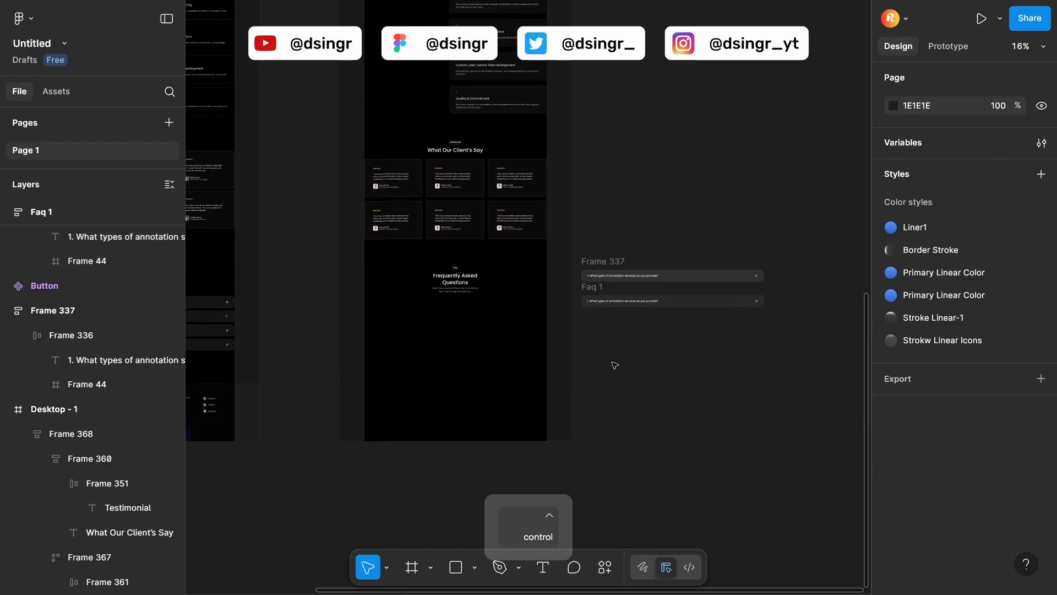
drag(613, 315, 488, 328)
click(911, 144)
scroll(557, 338, up, 5)
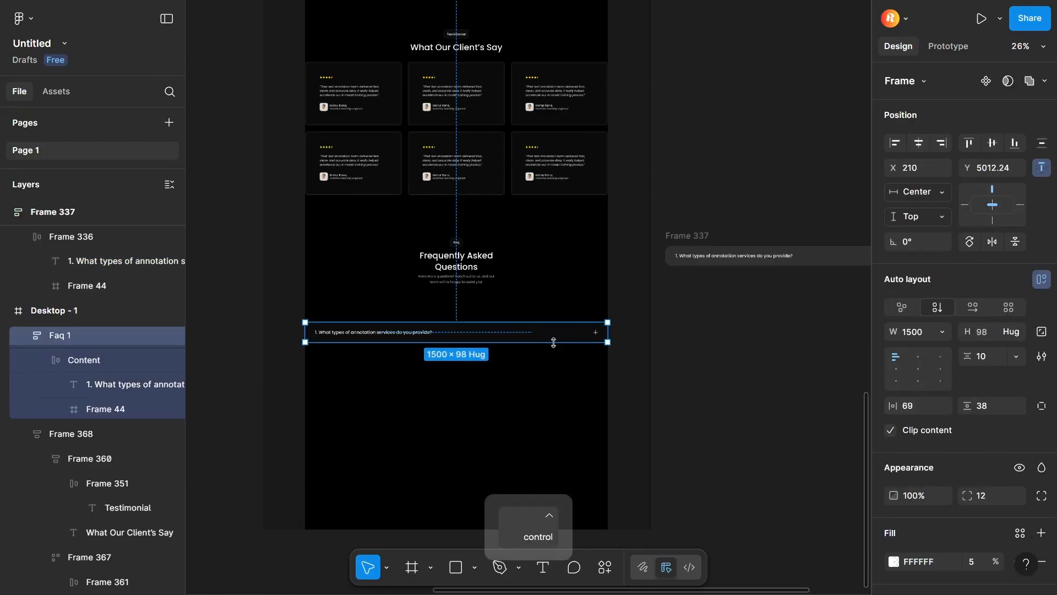
- Duplicate the Faq 1 row downward to make a stack of four evenly spaced question rows
mouse_move(532, 325)
mouse_down()
mouse_move(523, 295)
mouse_move(513, 324)
mouse_up()
key(ctrl+d)
key(ctrl+d)
click(681, 362)
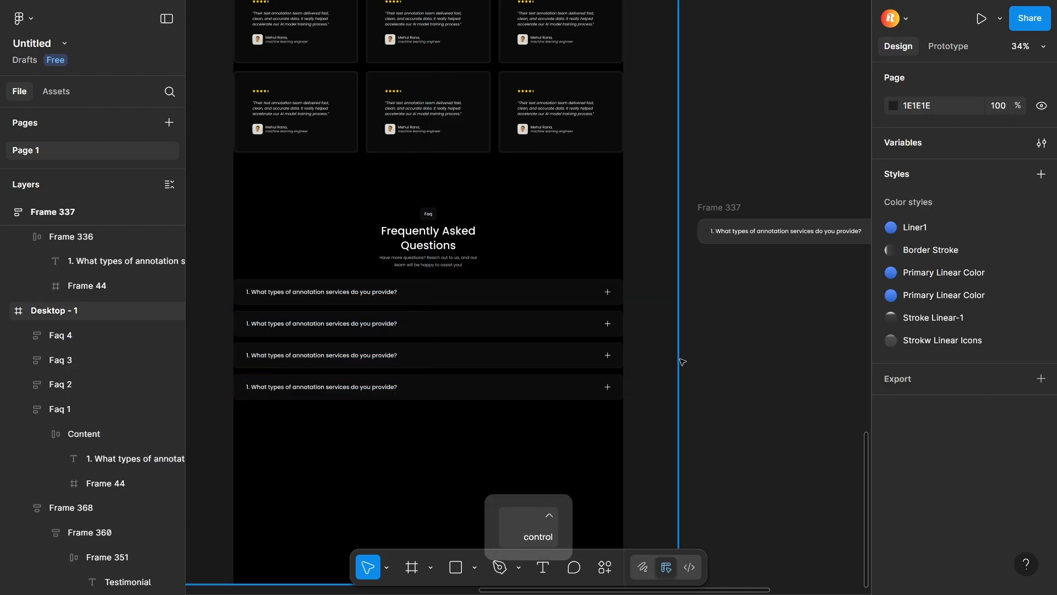
- Check the Home reference's footer rectangle and draw a full-width rectangle across the bottom of Desktop - 1
scroll(682, 362, down, 5)
click(358, 331)
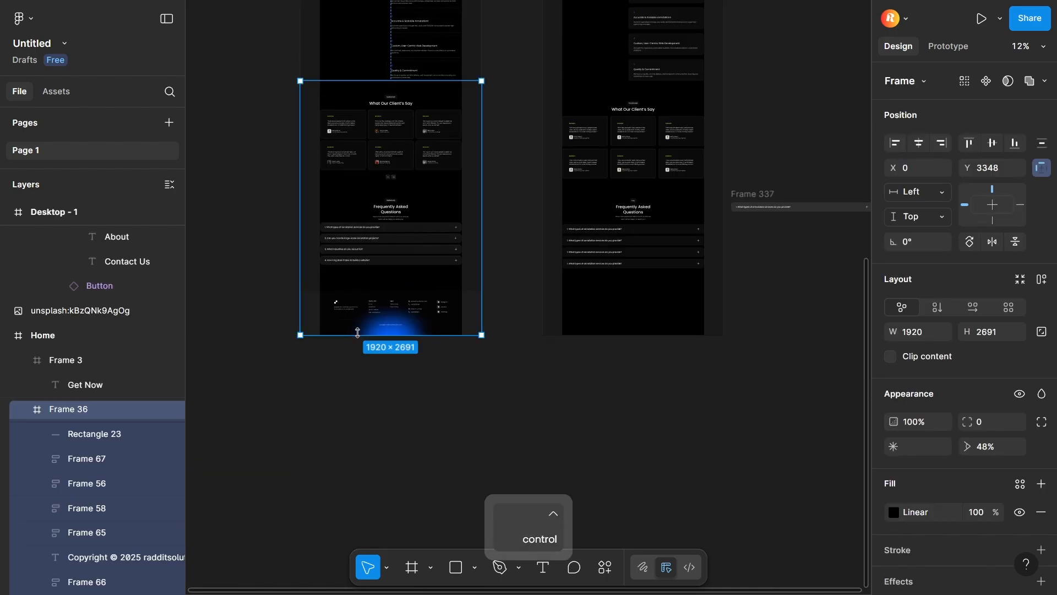
scroll(350, 329, up, 5)
key(ctrl+z)
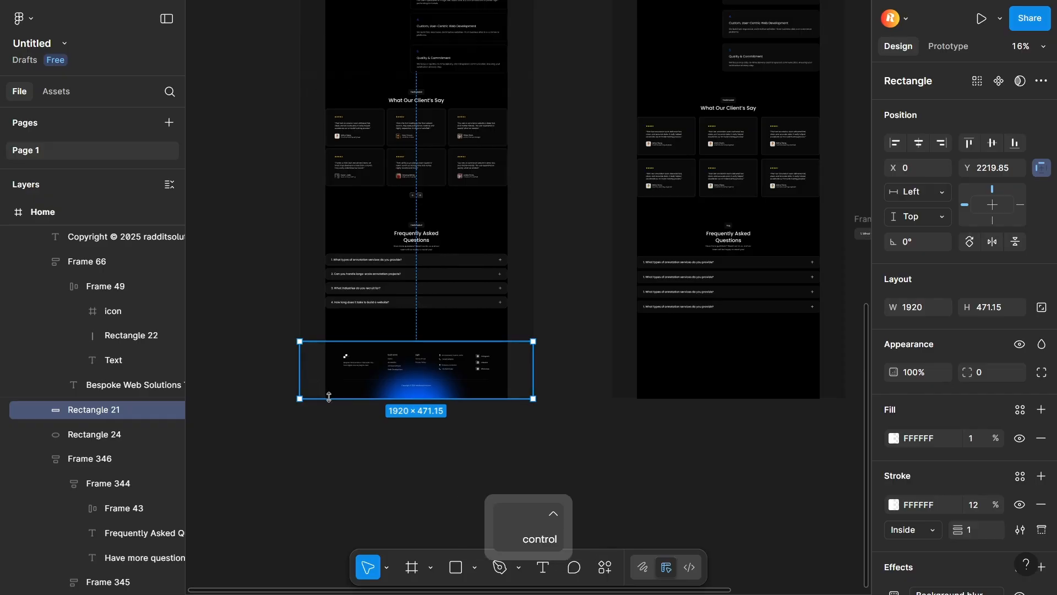
key(r)
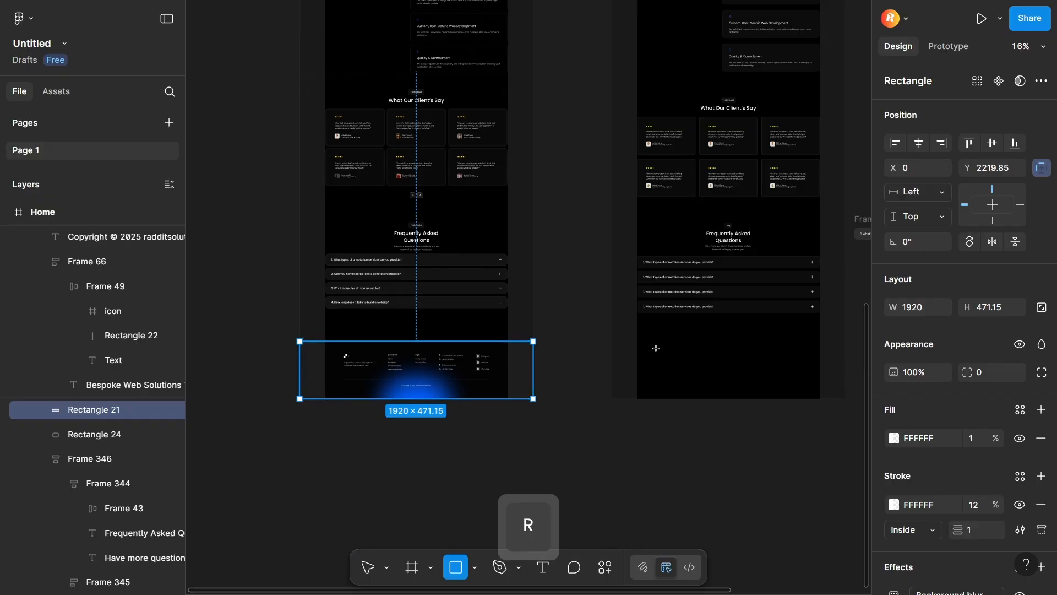
drag(612, 330, 845, 399)
click(449, 394)
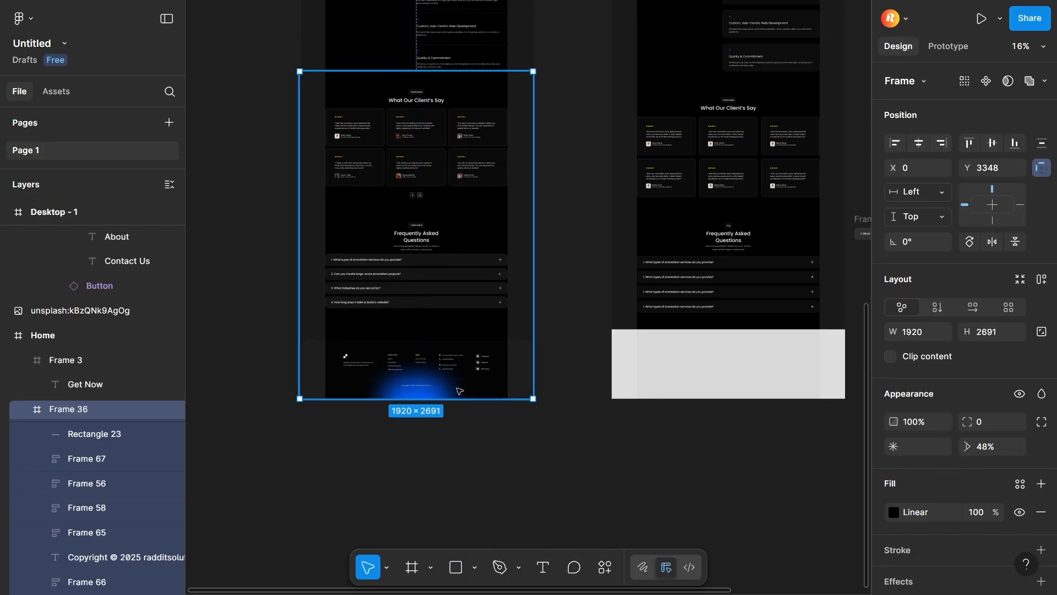
- Set the footer rectangle's height to 470 and align it to the bottom of Desktop - 1
click(795, 362)
click(981, 312)
text(470)
key(Return)
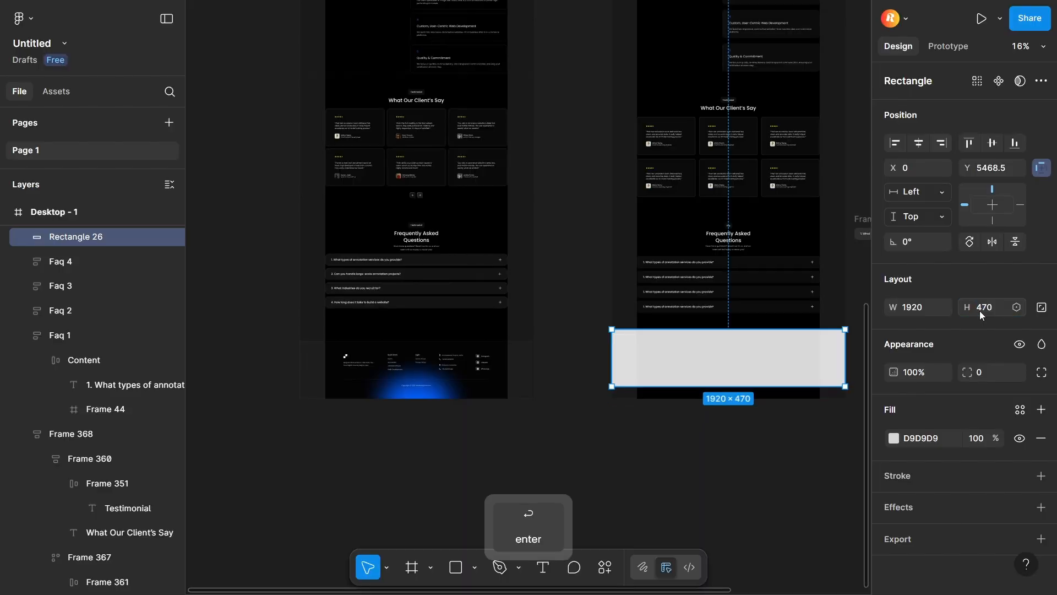
click(1017, 145)
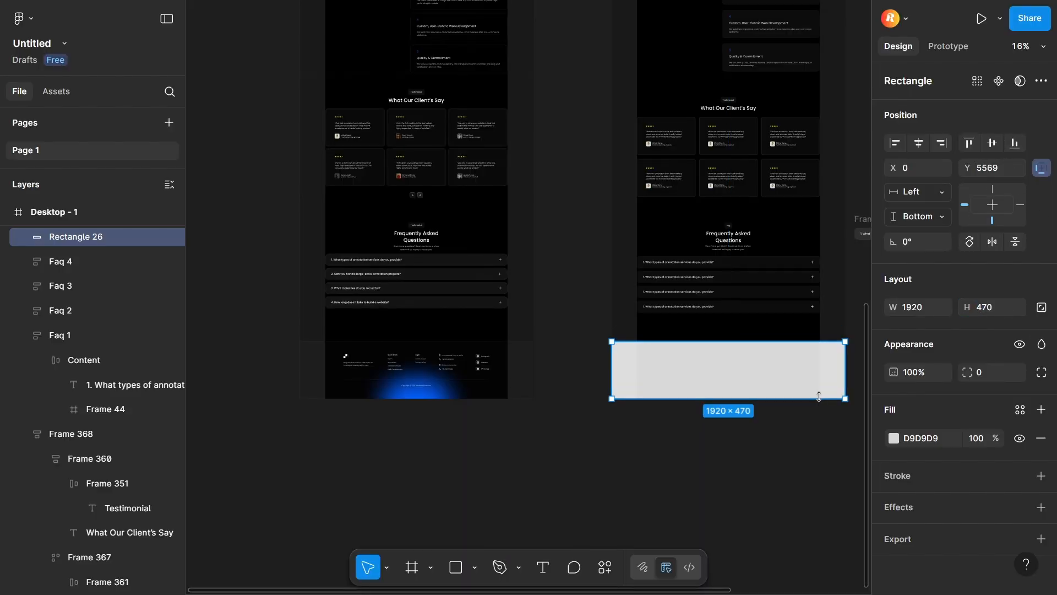
- Change the footer rectangle's fill to FFFFFF at 5% opacity
click(893, 442)
drag(860, 395, 637, 205)
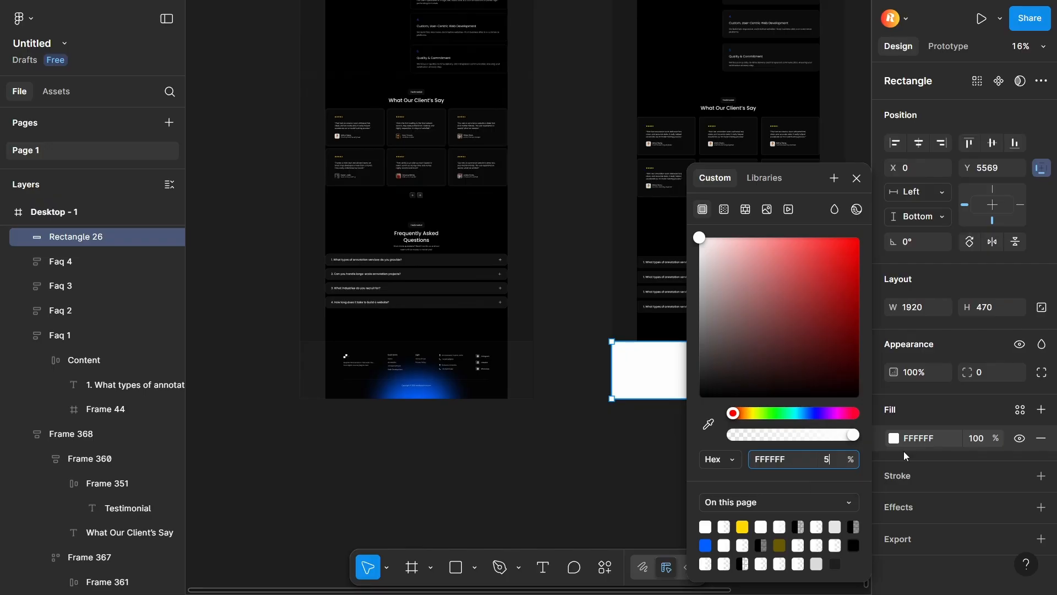
text(5)
click(530, 480)
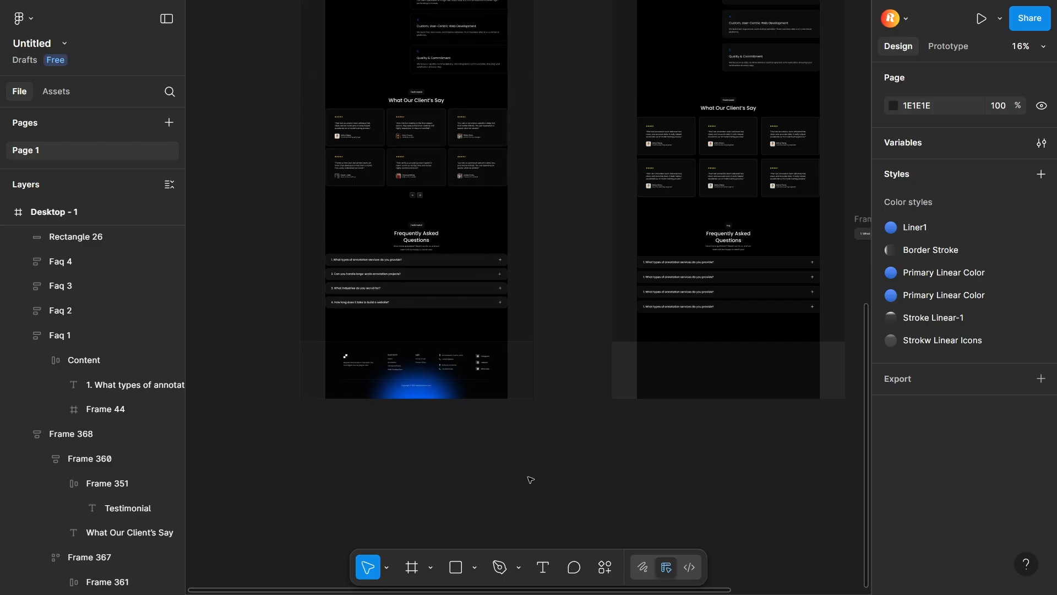
click(665, 373)
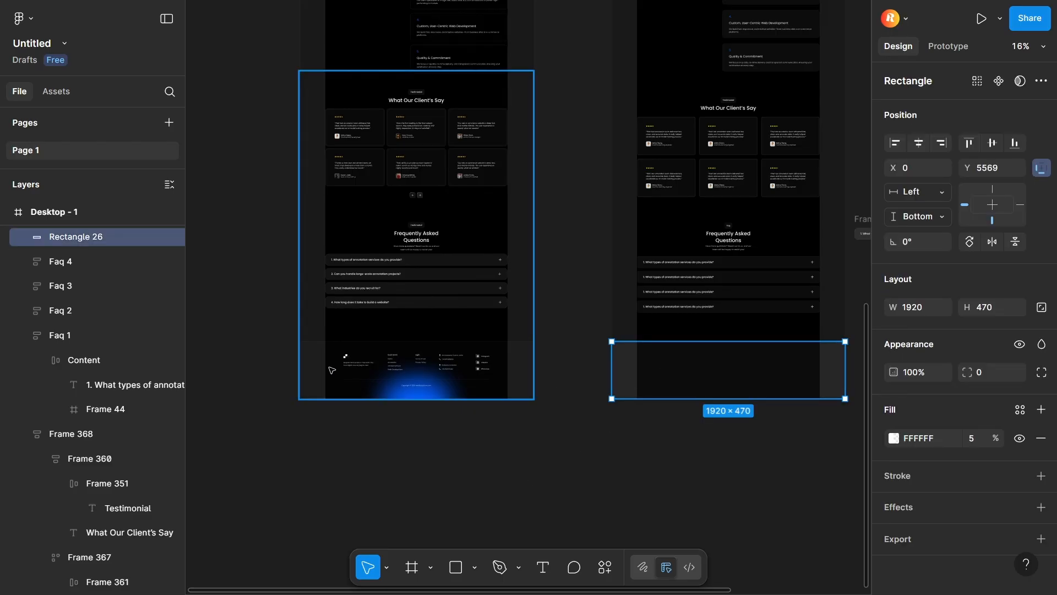
- Ungroup the Home reference's Frame 36 and its footer frame holding the logo and tagline
click(346, 359)
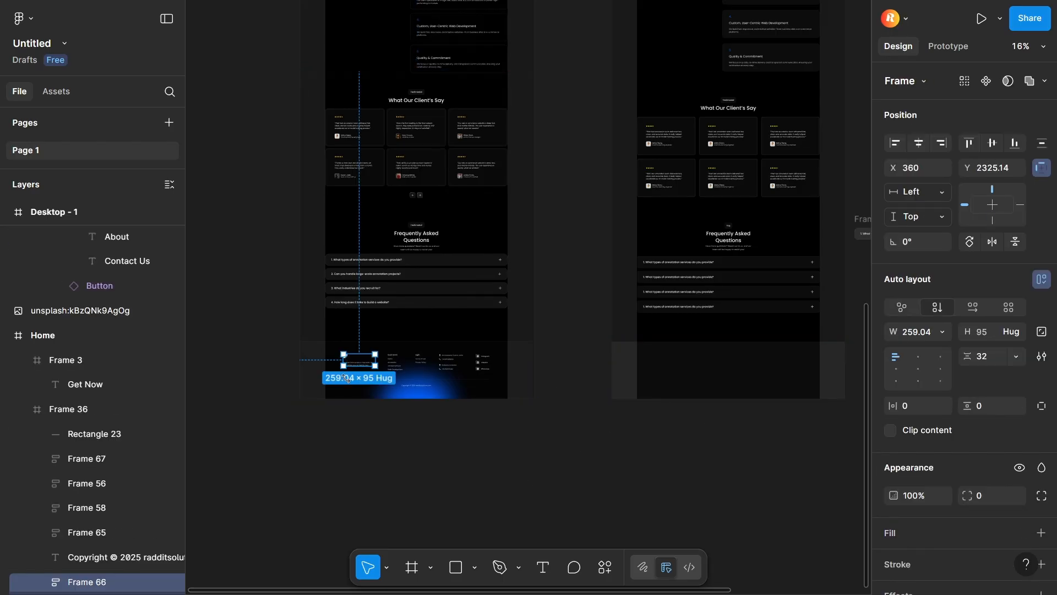
click(346, 379)
click(352, 361)
click(162, 412)
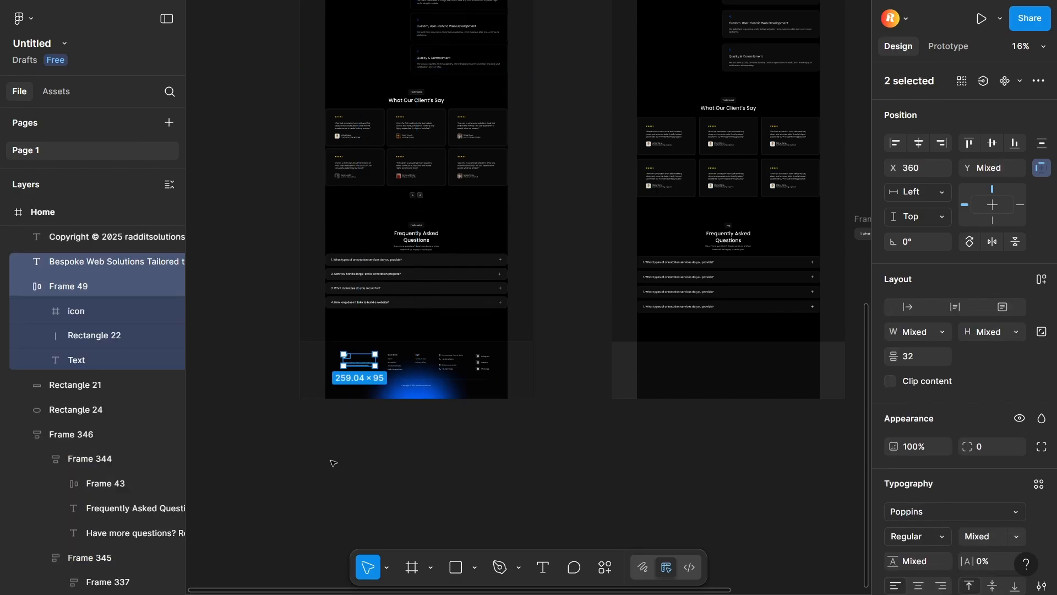
click(332, 462)
- Ungroup the Home reference's footer logo frame and copy its icon and thin divider into Desktop - 1
scroll(341, 360, up, 4)
scroll(344, 362, up, 4)
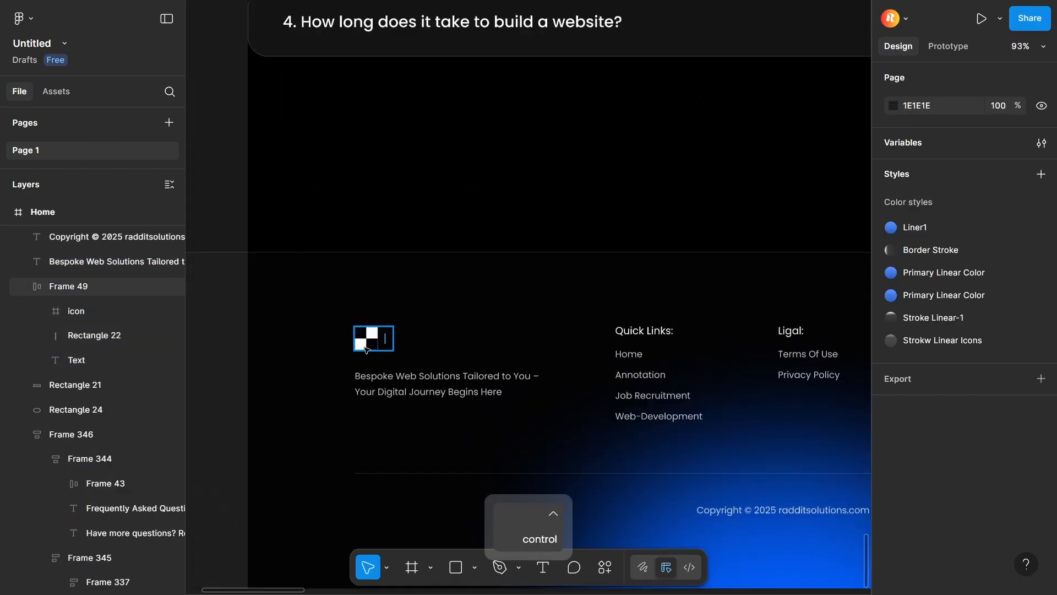
ctrl+click(368, 348)
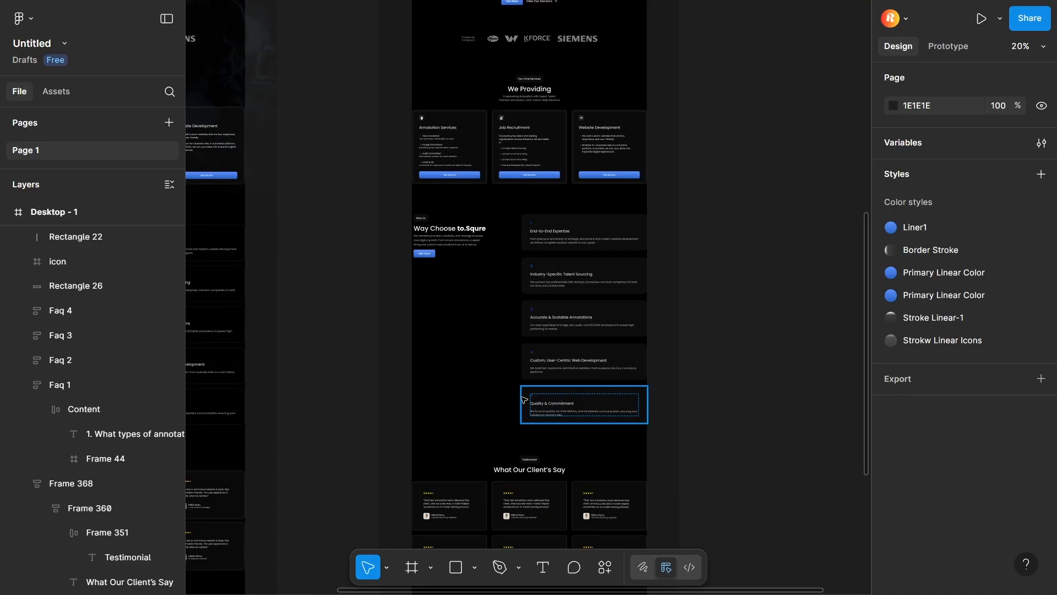
- Add the bold to.Squre wordmark from the Way Choose heading beside the footer logo icon, with the Bespoke Web Solutions tagline beneath
click(482, 237)
double_click(480, 232)
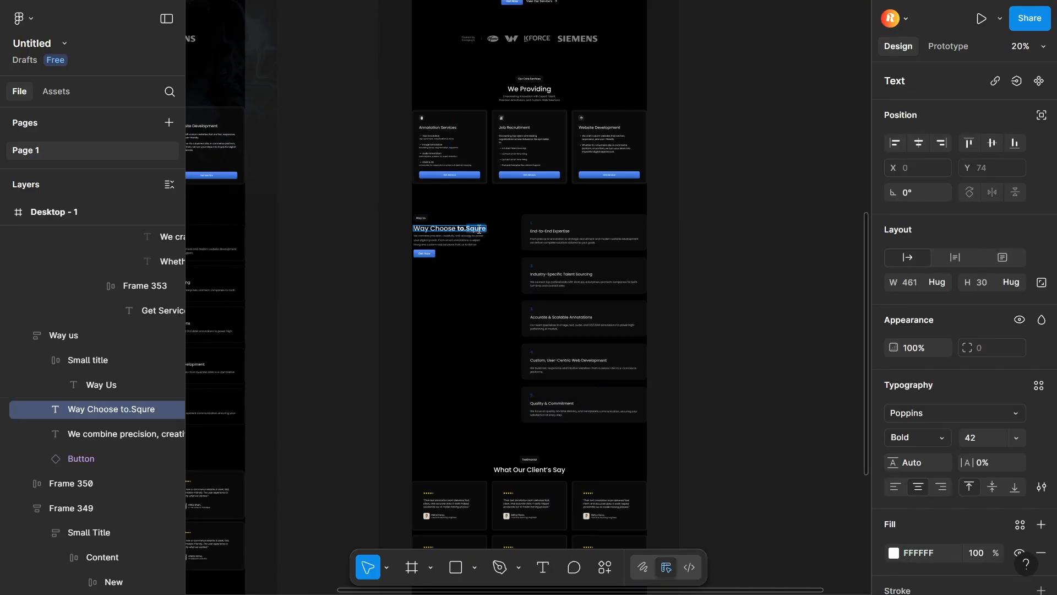
key(ctrl)
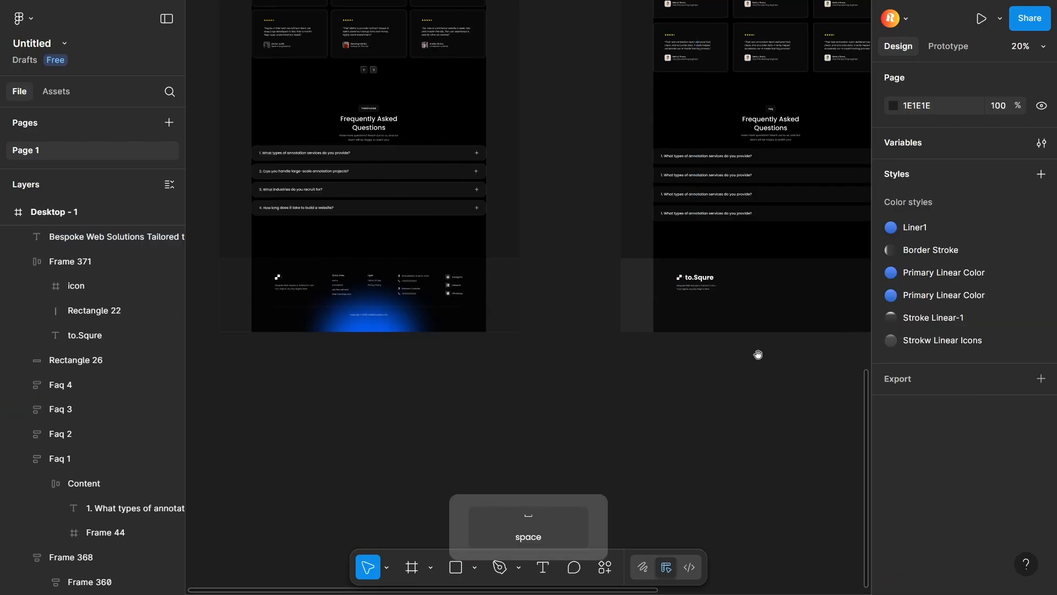
- Combine the to.Squre logo row and the tagline below it into one vertical auto layout frame
scroll(531, 320, up, 5)
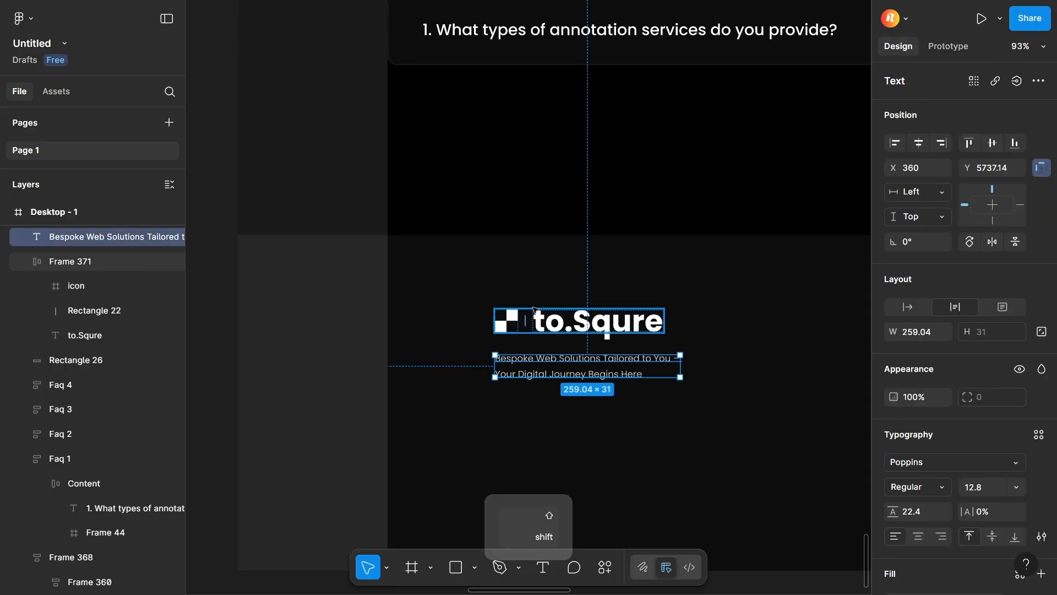
shift+click(533, 310)
key(shift+a)
scroll(551, 417, down, 8)
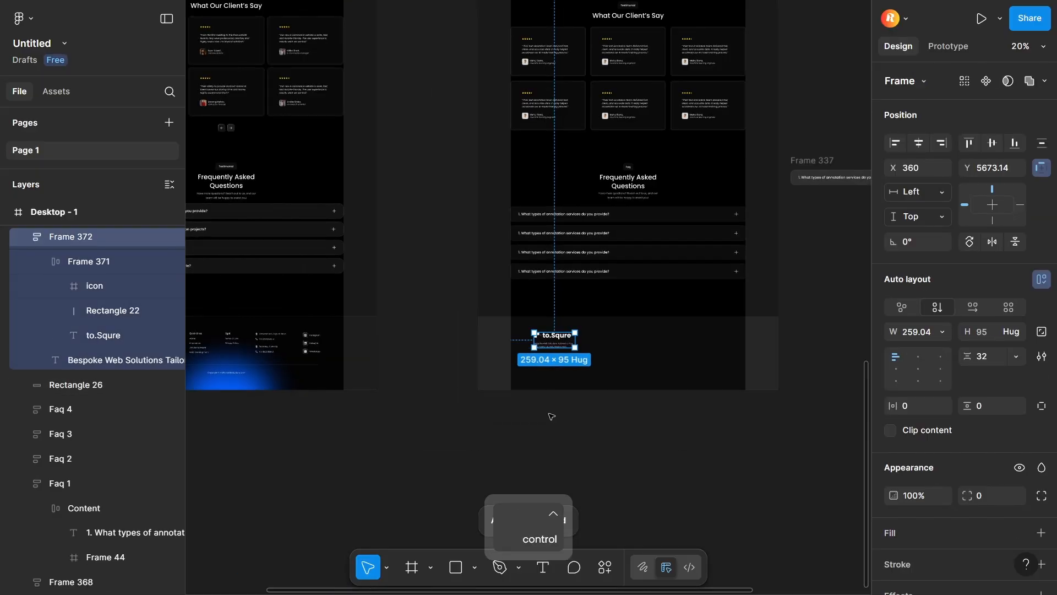
click(552, 417)
- Ungroup the Quick Links column in the Home reference's footer
key(space)
drag(572, 422, 697, 378)
scroll(307, 296, up, 5)
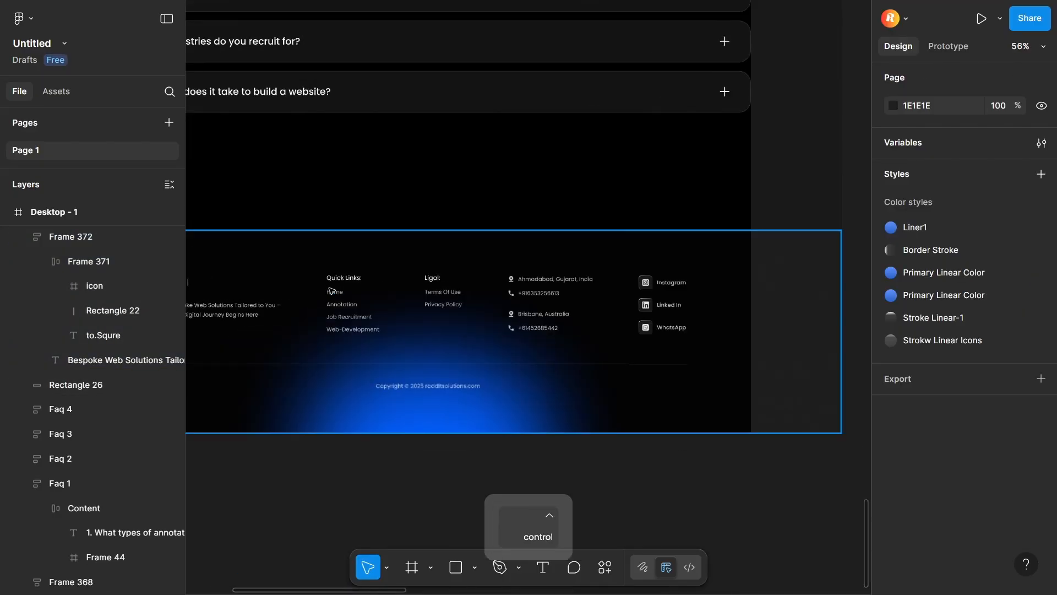
right_click(331, 291)
click(421, 259)
click(328, 410)
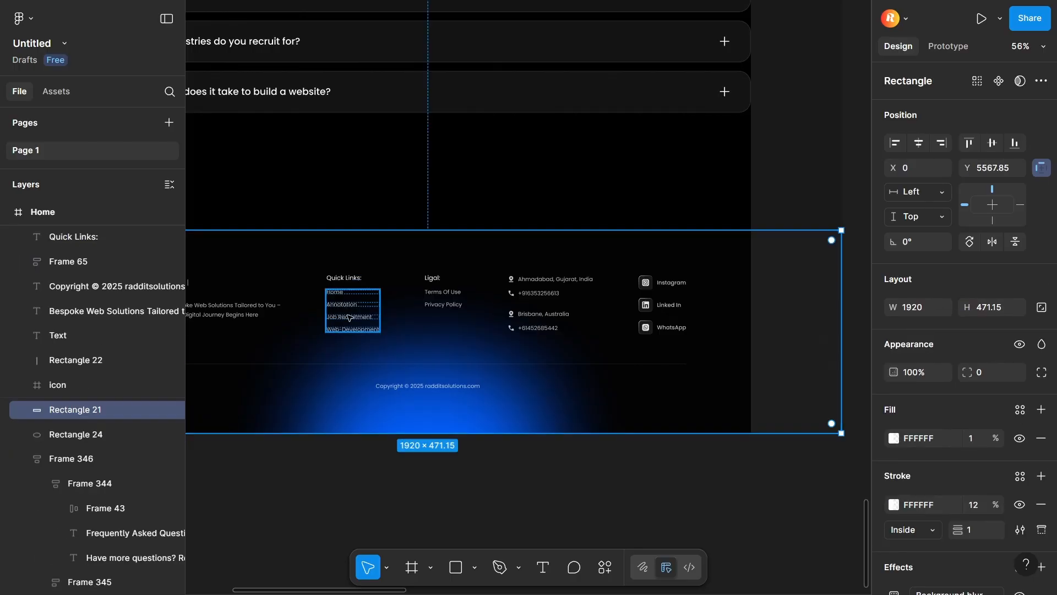
- Copy the Quick Links, Ligal and contact columns, with their headings and entries, from the Home reference's footer
click(340, 278)
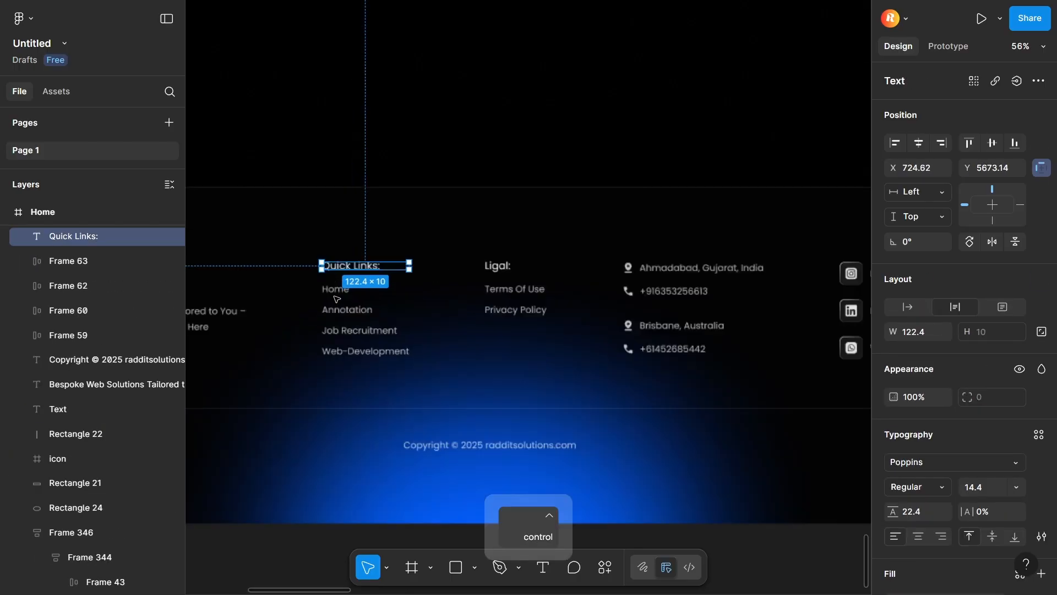
scroll(336, 299, up, 5)
shift+click(344, 286)
shift+click(337, 329)
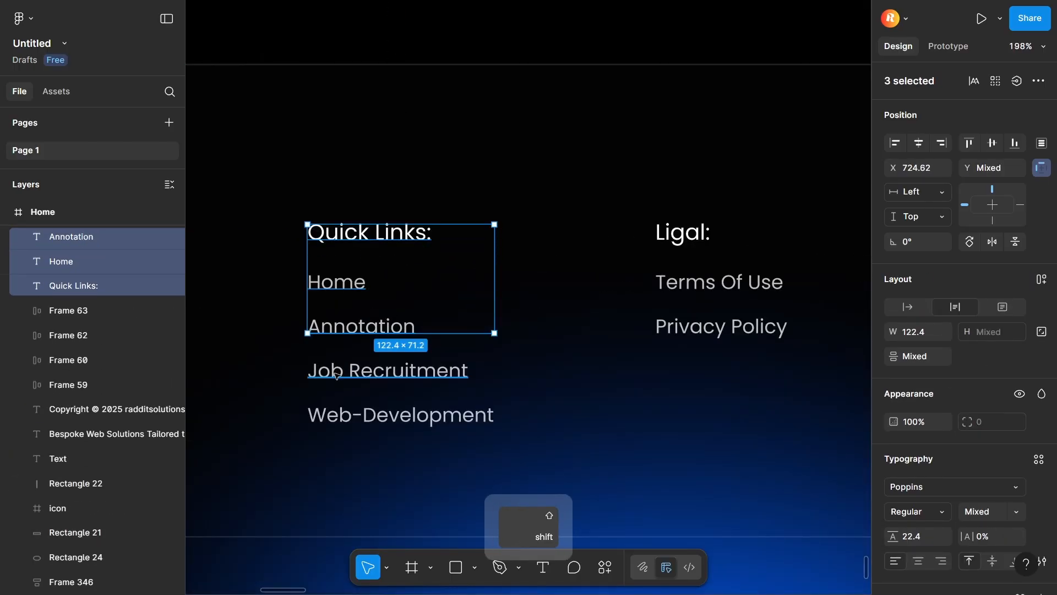
shift+click(336, 374)
shift+click(339, 420)
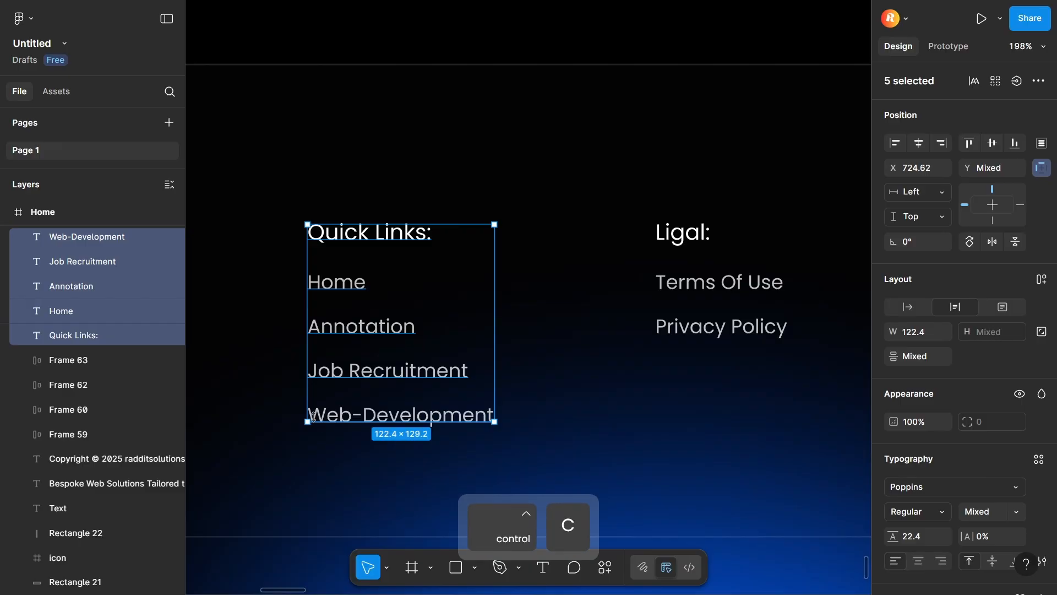
scroll(339, 420, down, 5)
scroll(363, 406, up, 1)
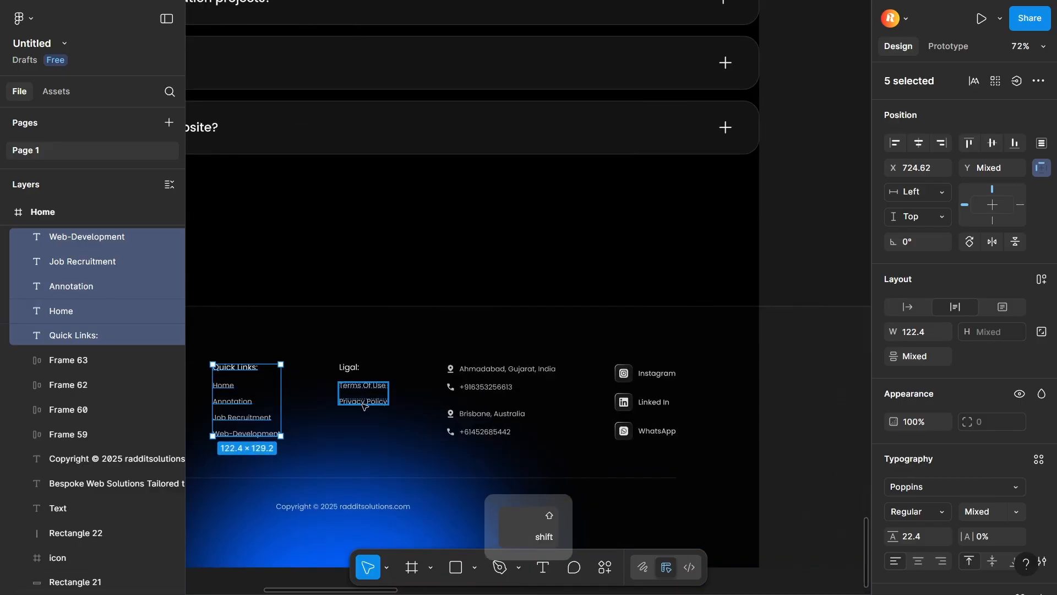
shift+click(364, 406)
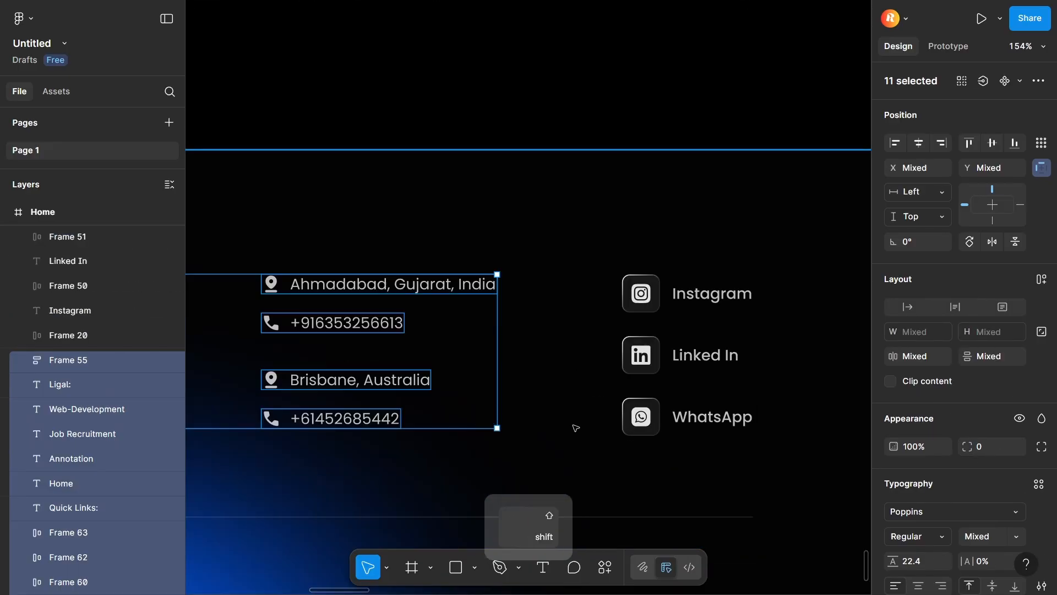
- Paste the copied link and contact columns into Desktop - 1's footer beside the to.Squre block
scroll(522, 400, down, 8)
scroll(719, 466, right, 7)
scroll(719, 467, down, 1)
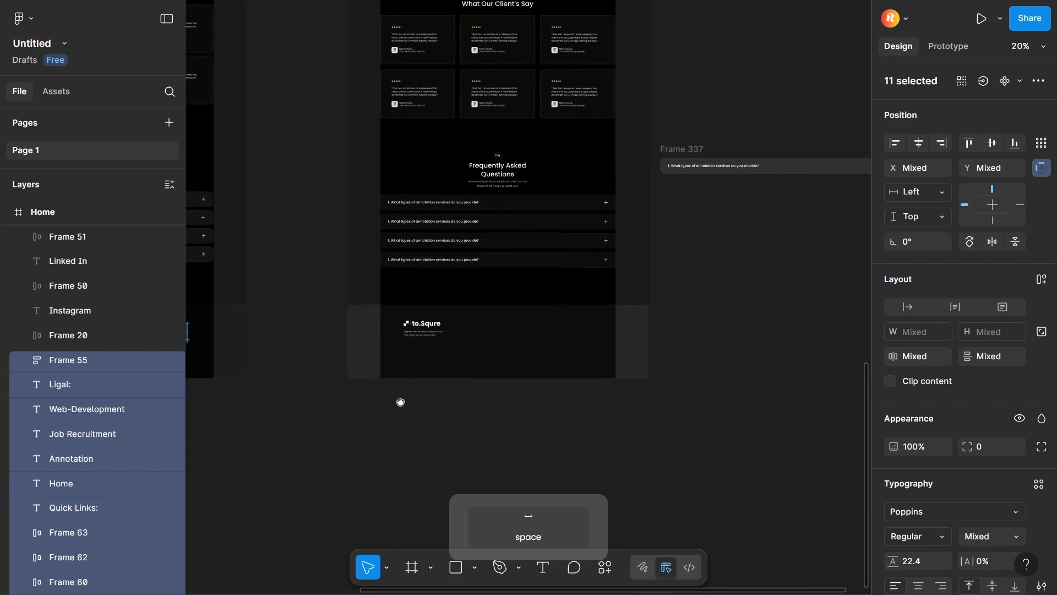
click(460, 366)
key(ctrl+v)
key(Escape)
scroll(498, 330, up, 5)
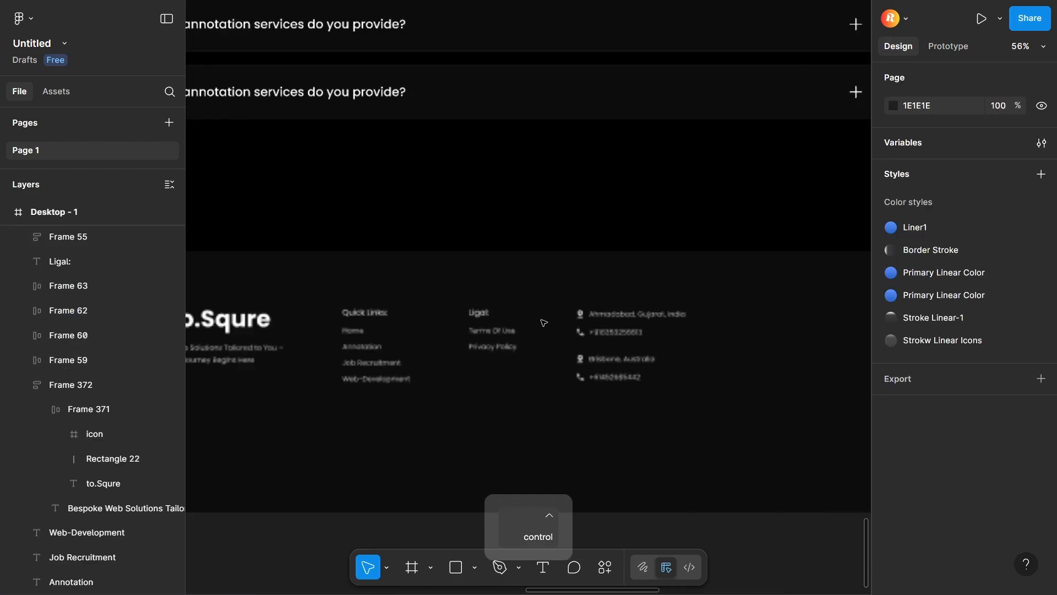
ctrl+click(485, 312)
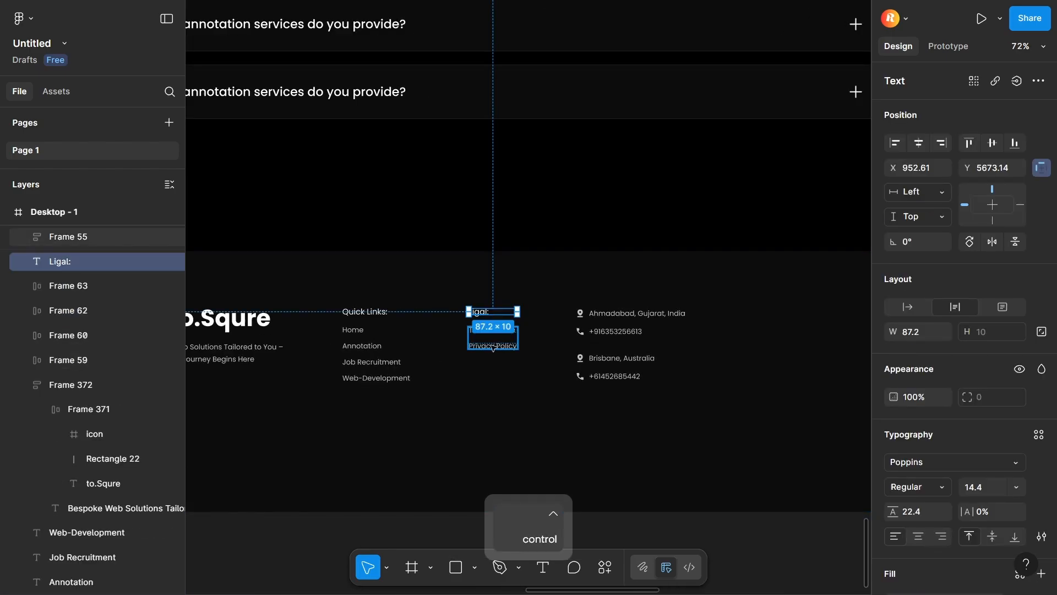
click(630, 315)
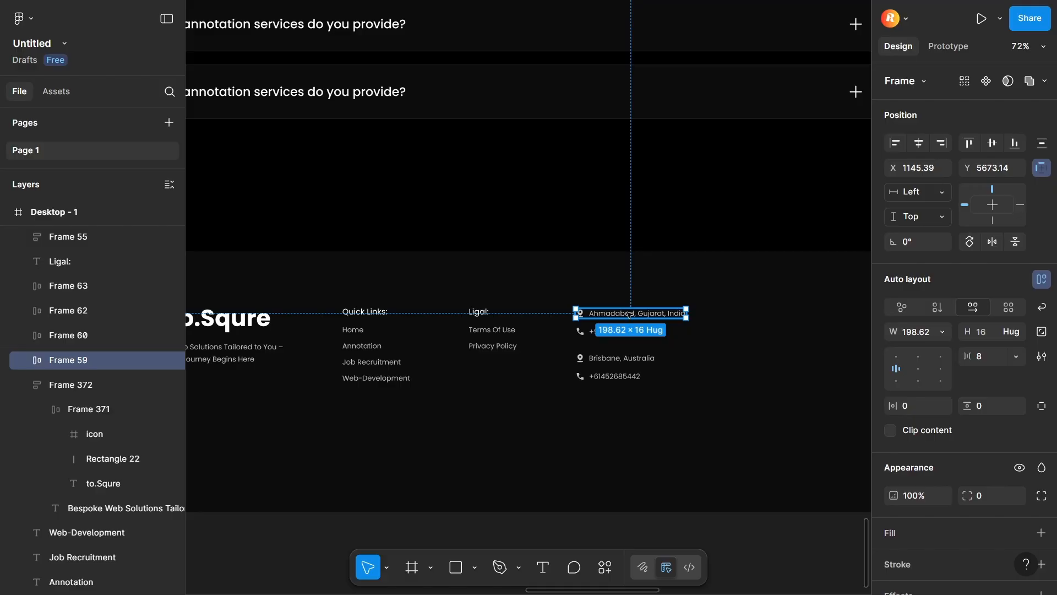
scroll(629, 315, up, 10)
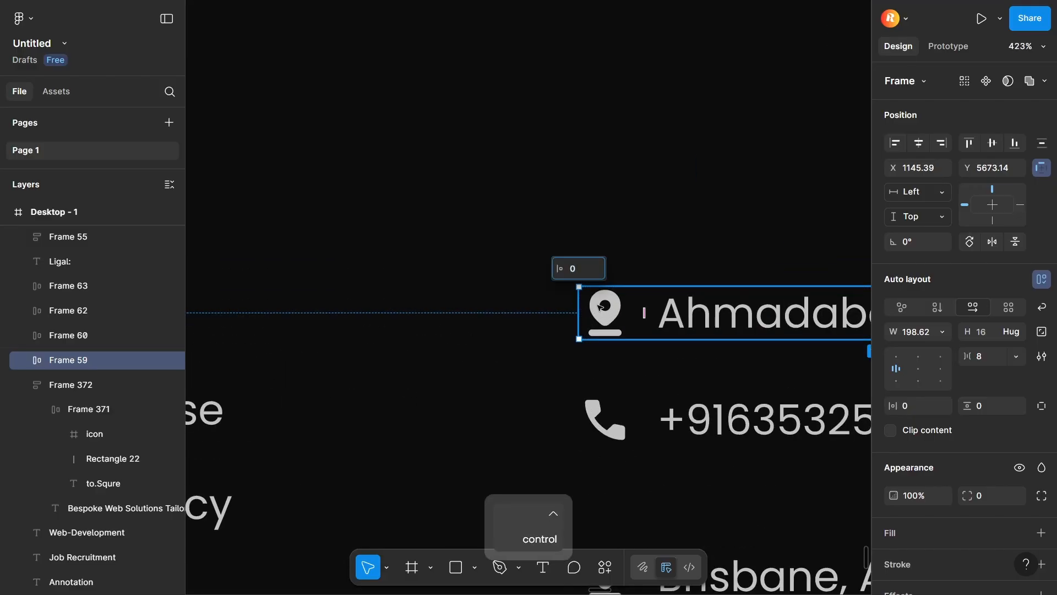
double_click(600, 308)
click(667, 318)
click(656, 272)
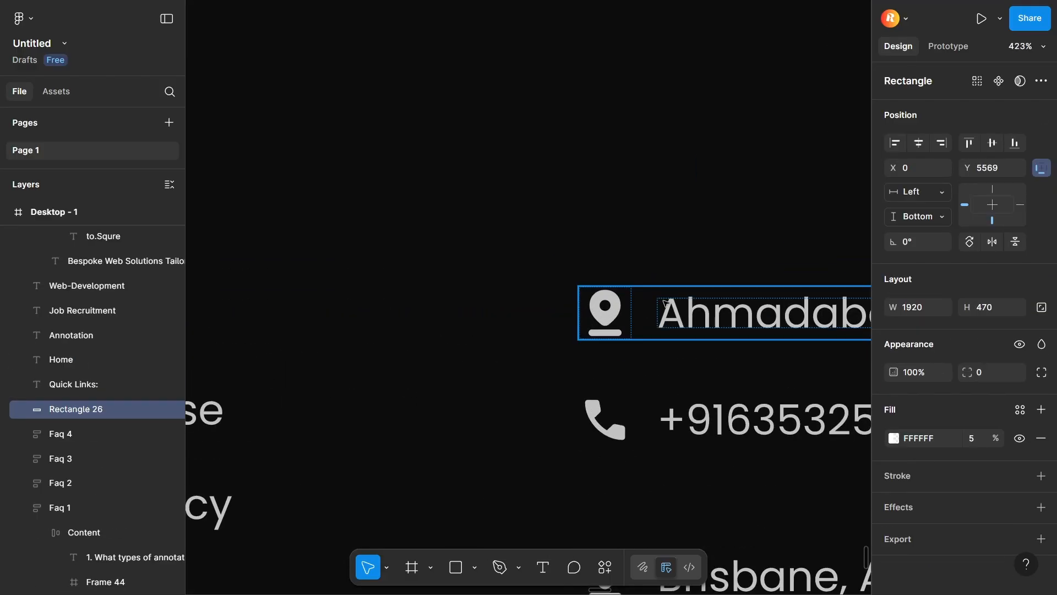
click(659, 310)
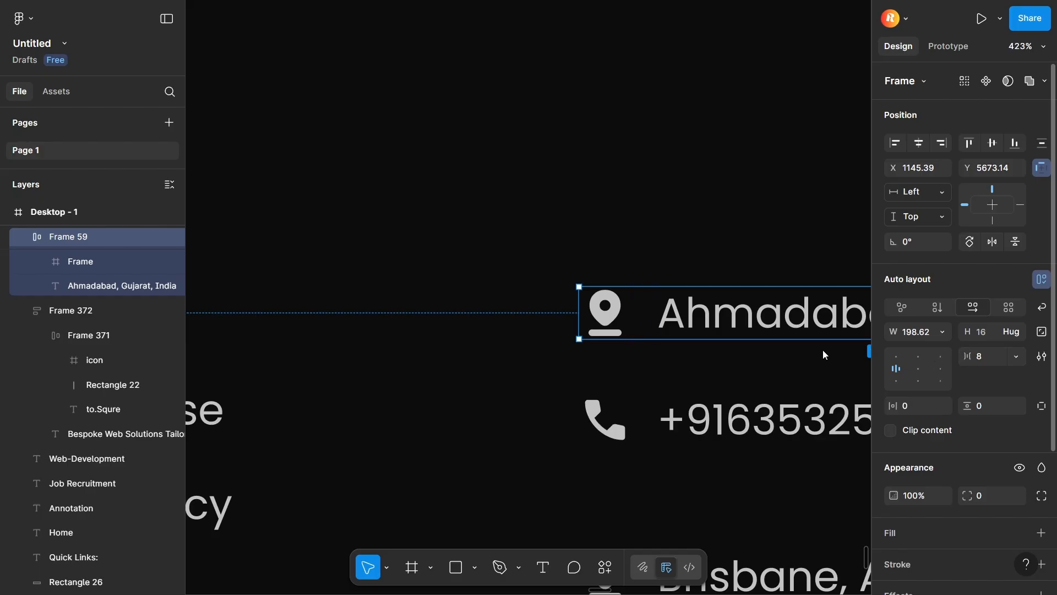
scroll(478, 301, down, 10)
click(478, 301)
- Stack each location's address row and phone row in the footer into its own vertical auto layout frame
click(526, 319)
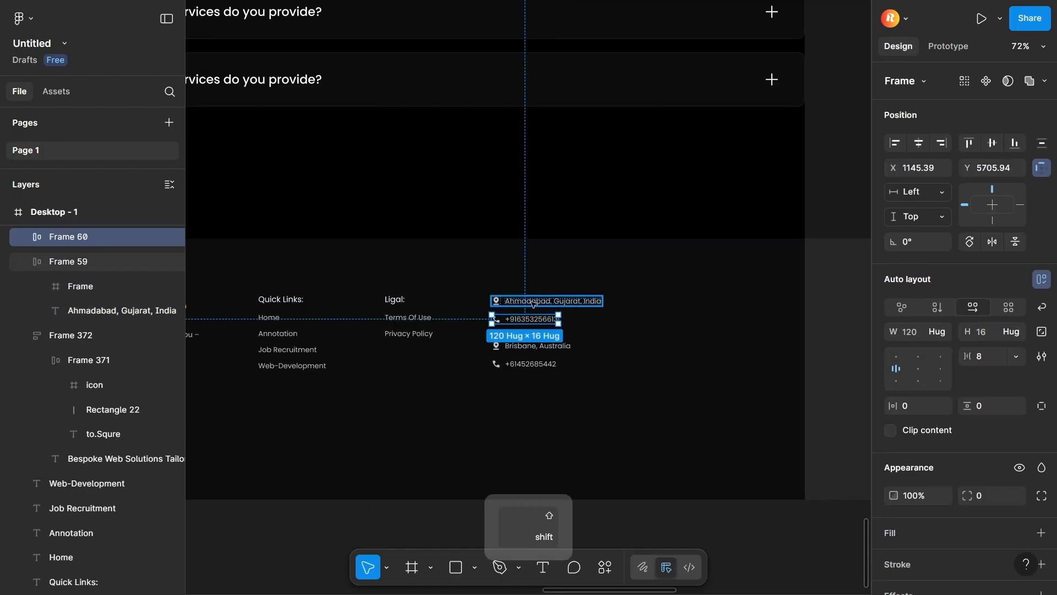
shift+click(534, 303)
key(shift+a)
click(528, 364)
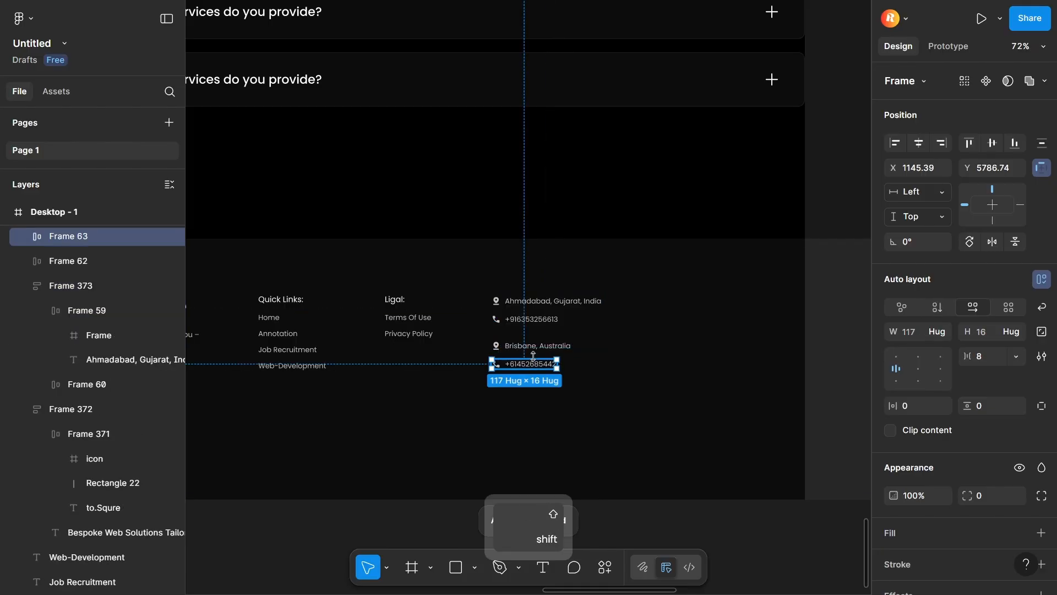
shift+click(537, 346)
key(shift+a)
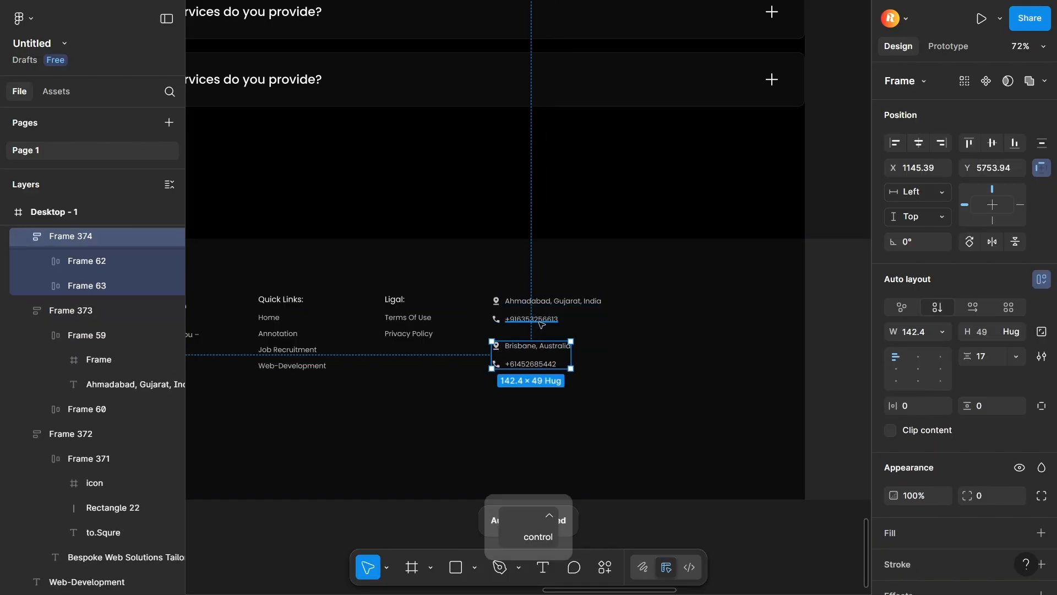
- Replace the phone numbers under both footer locations with placeholder phone numbers
scroll(537, 321, up, 5)
ctrl+click(543, 315)
double_click(542, 315)
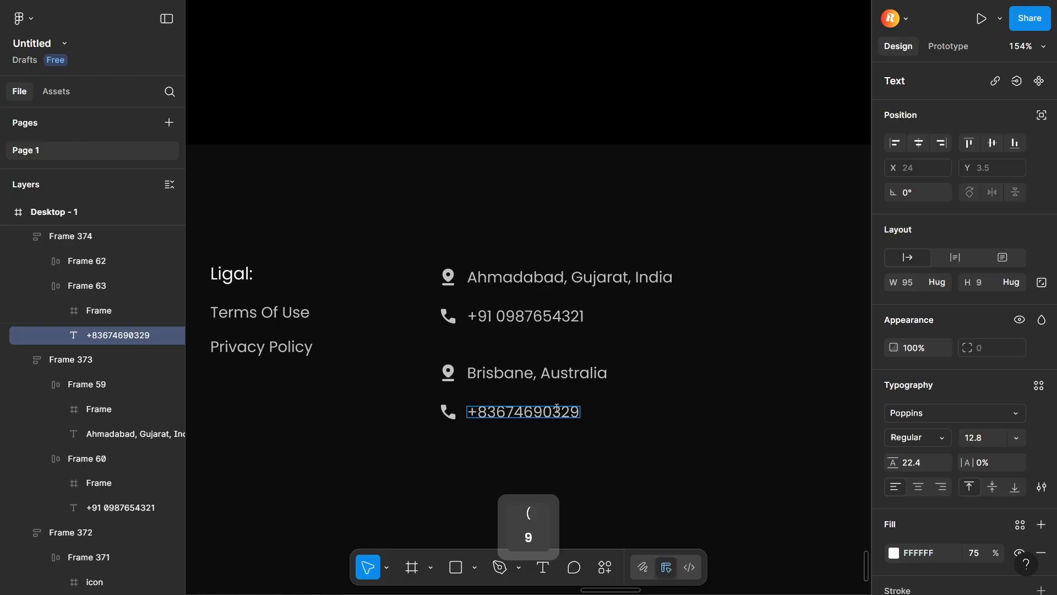
scroll(574, 369, down, 10)
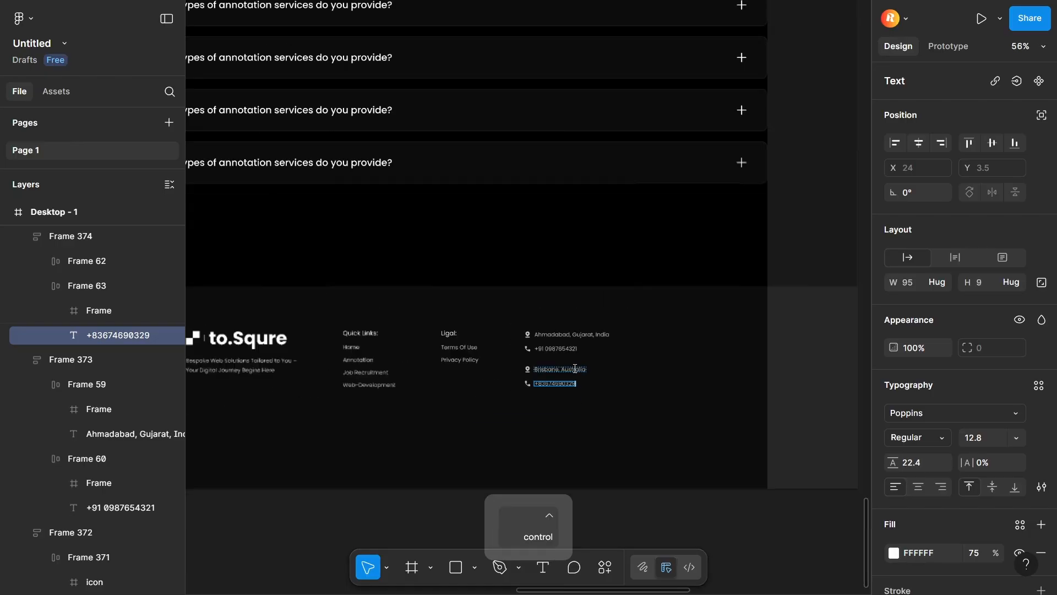
- Copy the Instagram, Linked In and WhatsApp labels from the Home reference's footer into Desktop - 1's footer
scroll(575, 368, down, 3)
ctrl+click(477, 431)
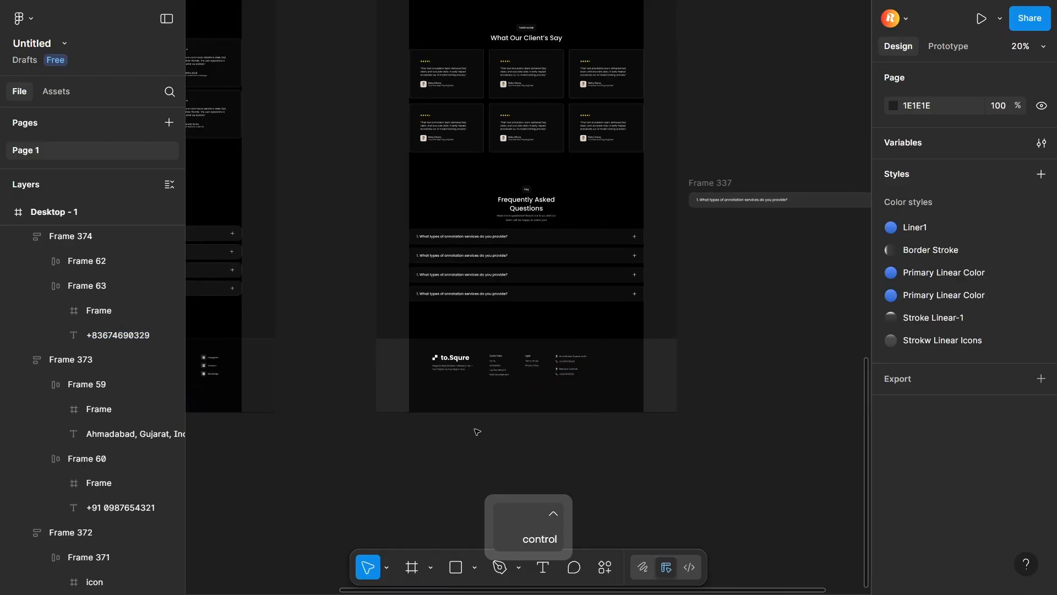
ctrl+click(209, 367)
scroll(210, 368, up, 4)
key(space)
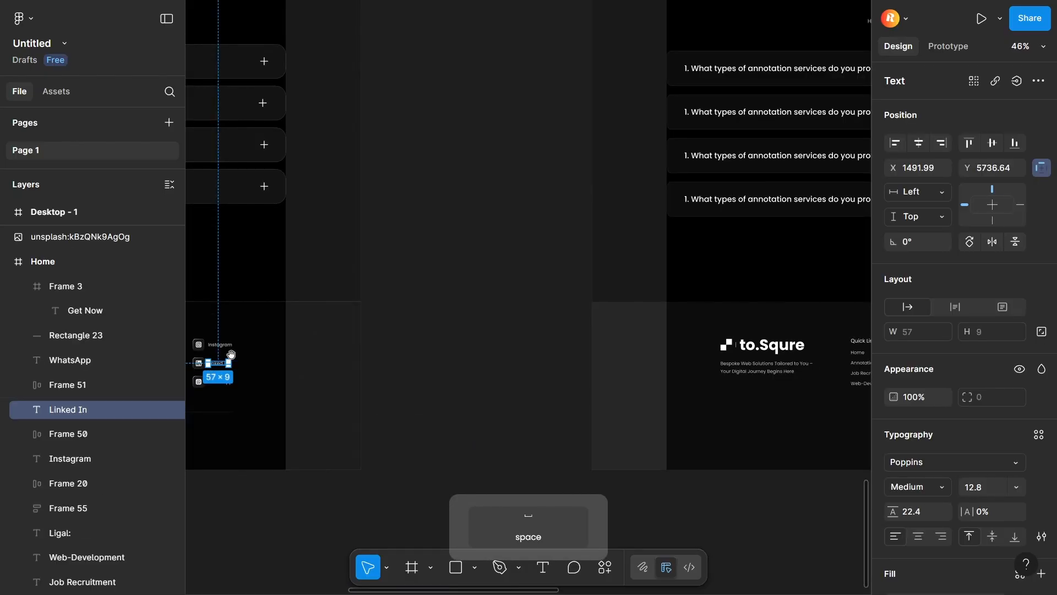
click(510, 358)
key(space)
drag(534, 356, 352, 375)
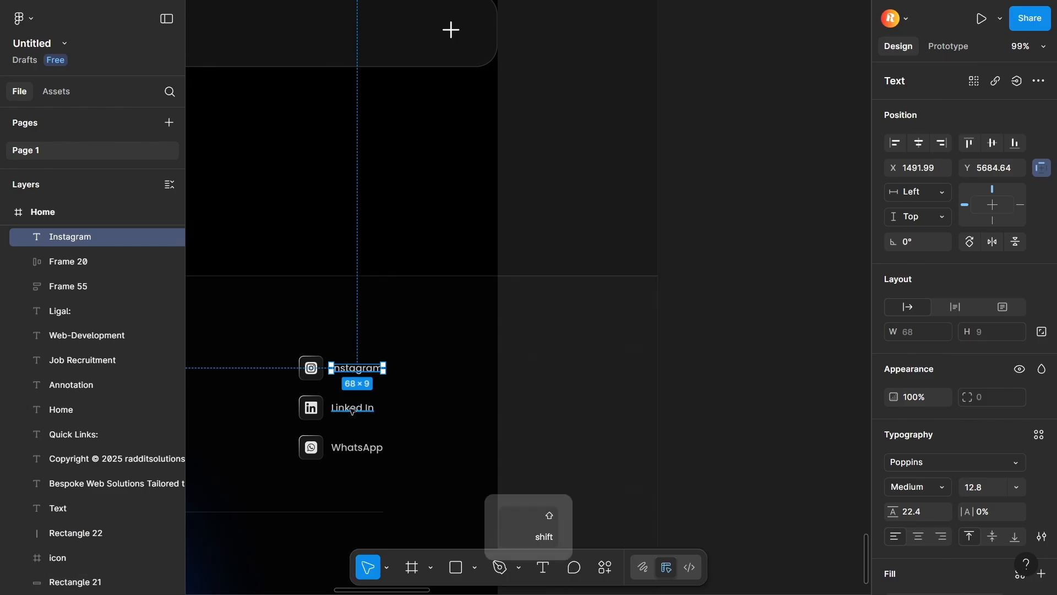
shift+click(352, 409)
shift+click(355, 448)
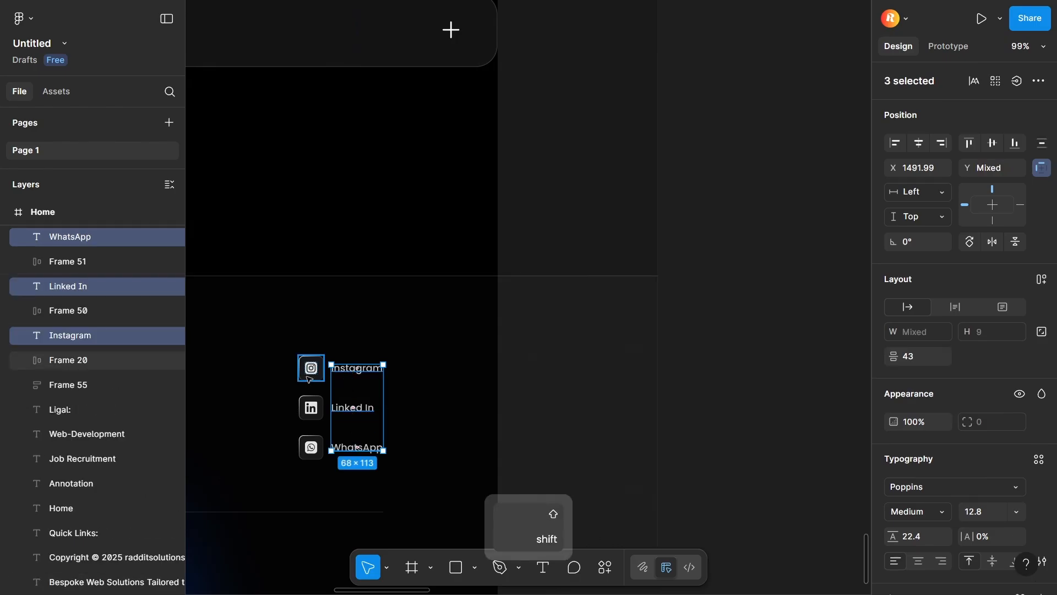
ctrl+click(312, 368)
scroll(295, 287, down, 6)
click(641, 331)
key(space)
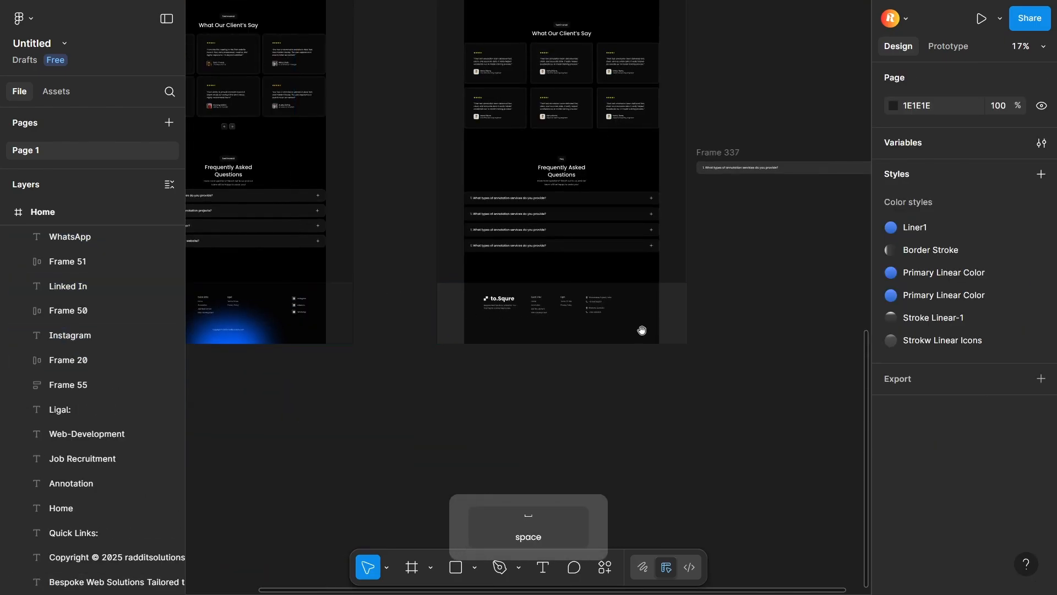
- Copy the 34 × 34 icon frame from the Annotation Services card in Desktop - 1
drag(642, 331, 550, 479)
key(space)
drag(430, 124, 430, 485)
scroll(372, 262, up, 6)
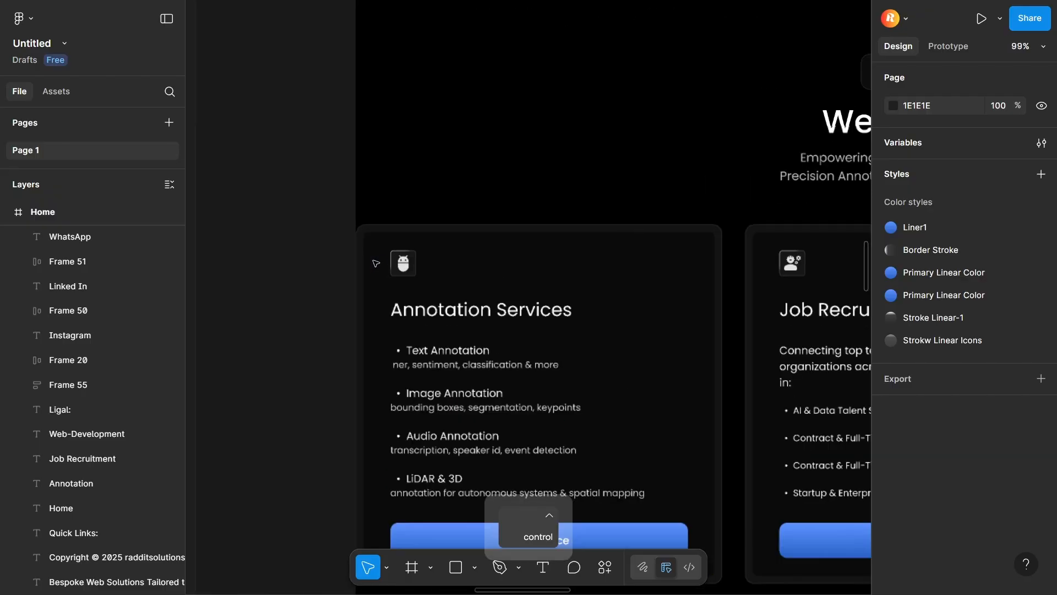
double_click(402, 266)
double_click(402, 266)
double_click(402, 266)
double_click(402, 266)
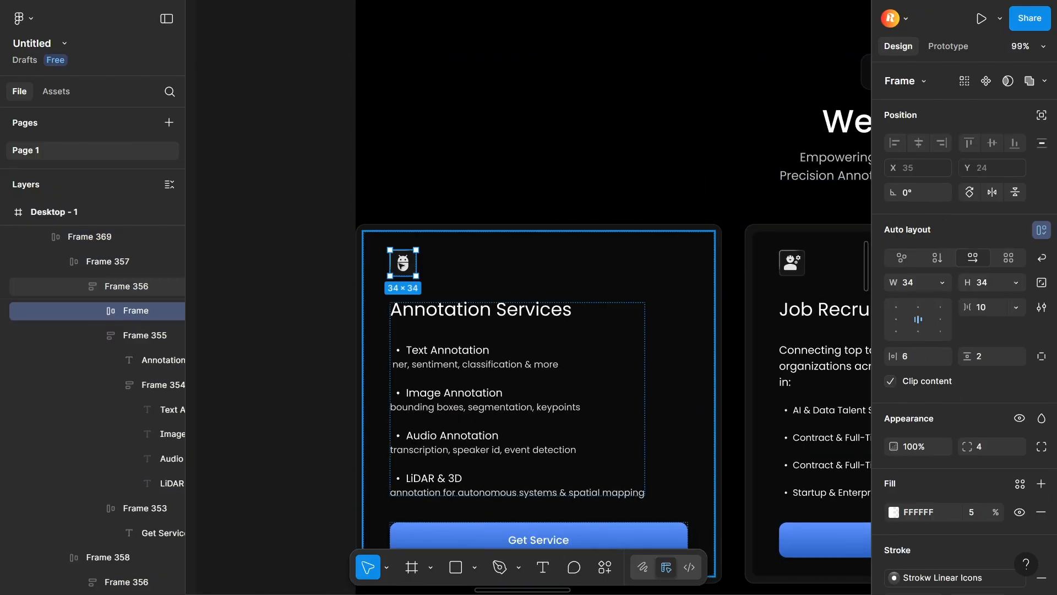
alt+drag(402, 266, 449, 527)
- Place the icon frame by the footer's Instagram label and replace its vector with the Home reference's Instagram icon
scroll(254, 235, down, 4)
scroll(265, 393, down, 4)
scroll(385, 535, down, 2)
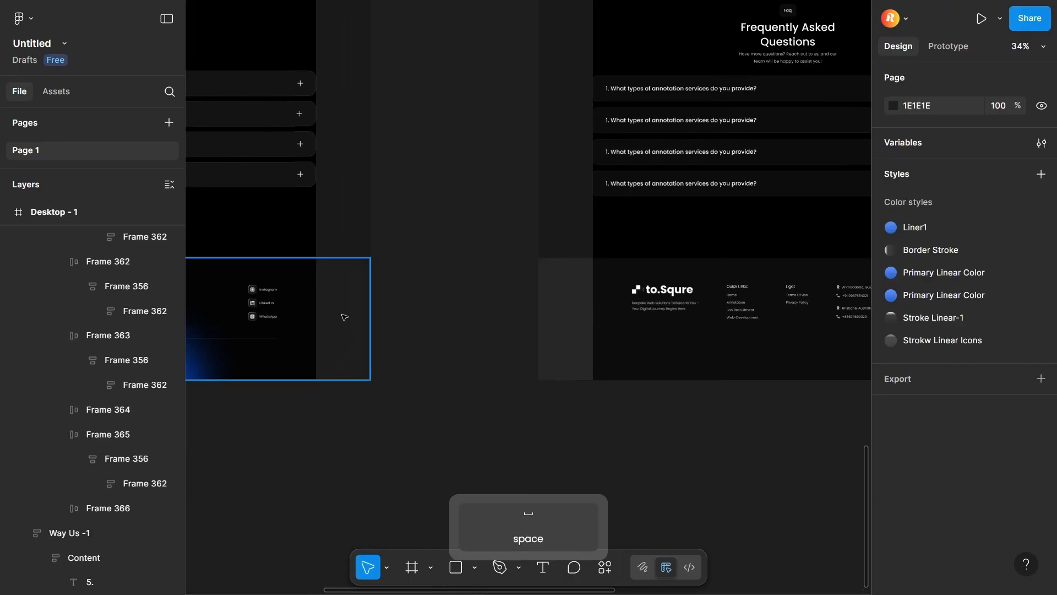
ctrl+scroll(267, 293, up, 4)
double_click(268, 293)
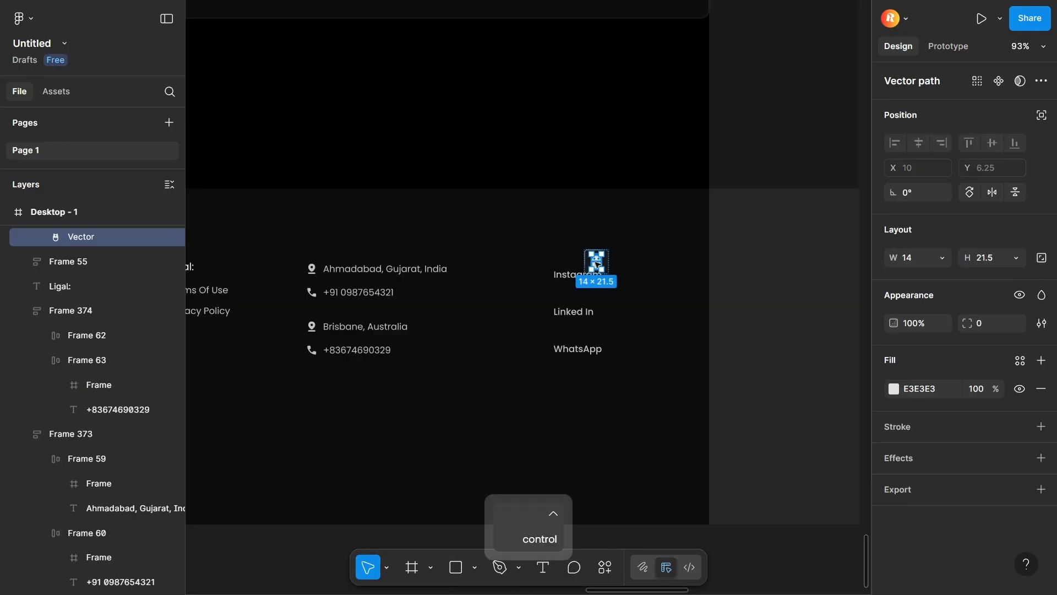
right_click(595, 264)
mouse_move(652, 204)
click(686, 148)
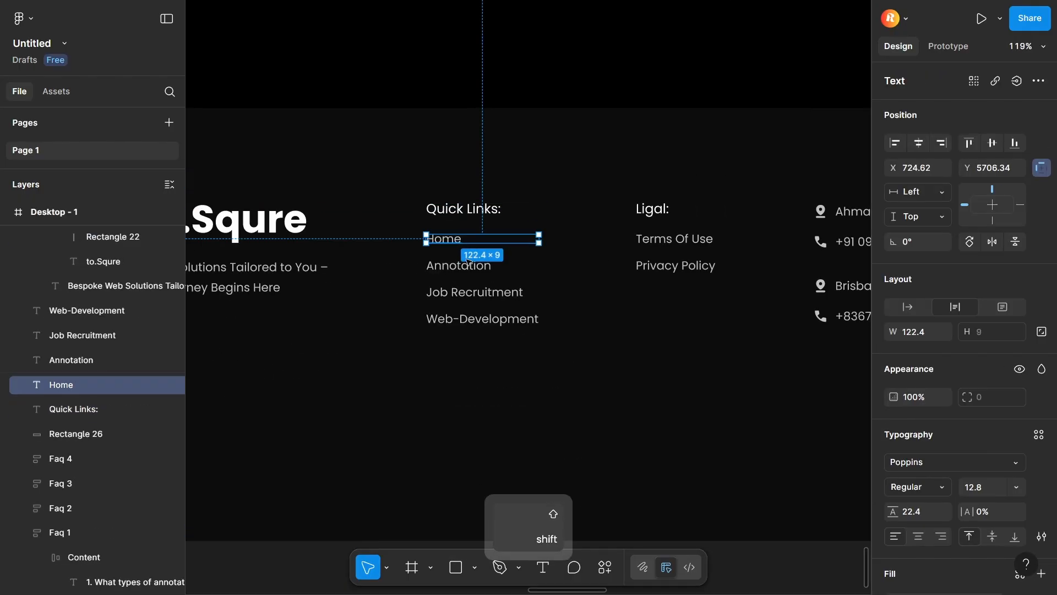
- Stack the four quick links in a vertical auto layout frame and combine it with the Quick Links heading in another
shift+click(469, 262)
shift+click(474, 292)
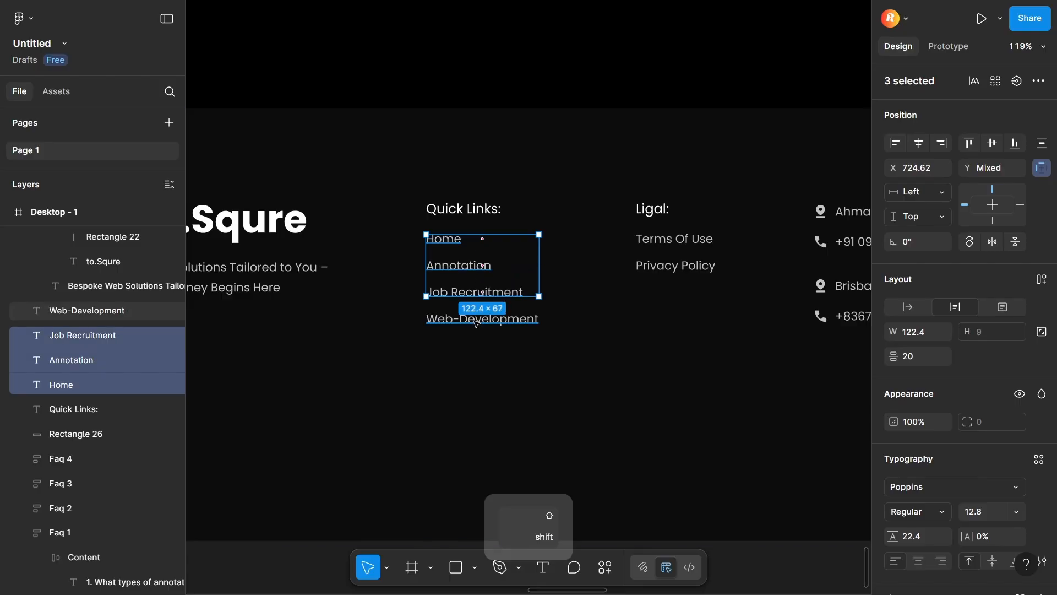
shift+click(479, 319)
key(shift+a)
shift+click(477, 219)
shift+click(479, 212)
shift+click(531, 186)
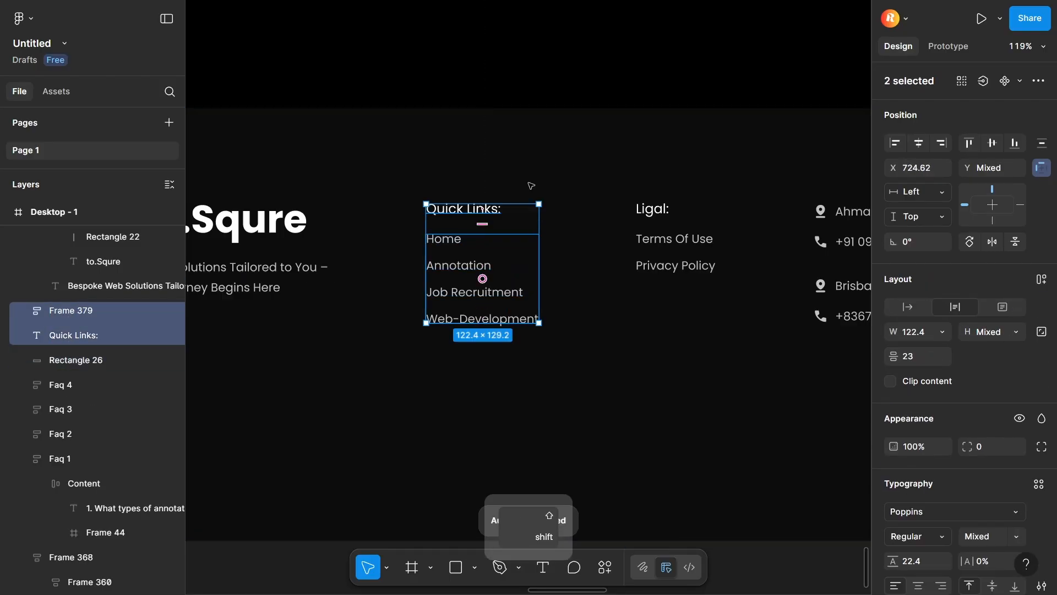
key(shift+a)
- Combine the Ligal heading and its two policy links into a vertical auto layout frame
click(662, 240)
shift+click(660, 211)
key(shift+a)
click(692, 180)
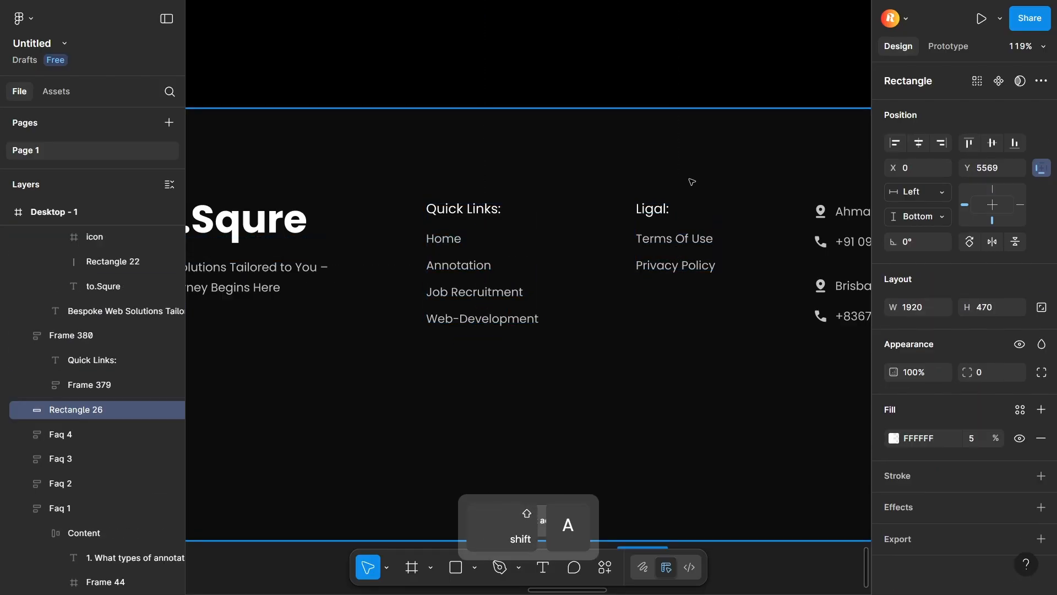
- Combine the two location contact blocks in the footer into one vertical auto layout frame
drag(728, 174, 604, 181)
scroll(604, 181, down, 4)
click(487, 224)
shift+click(575, 212)
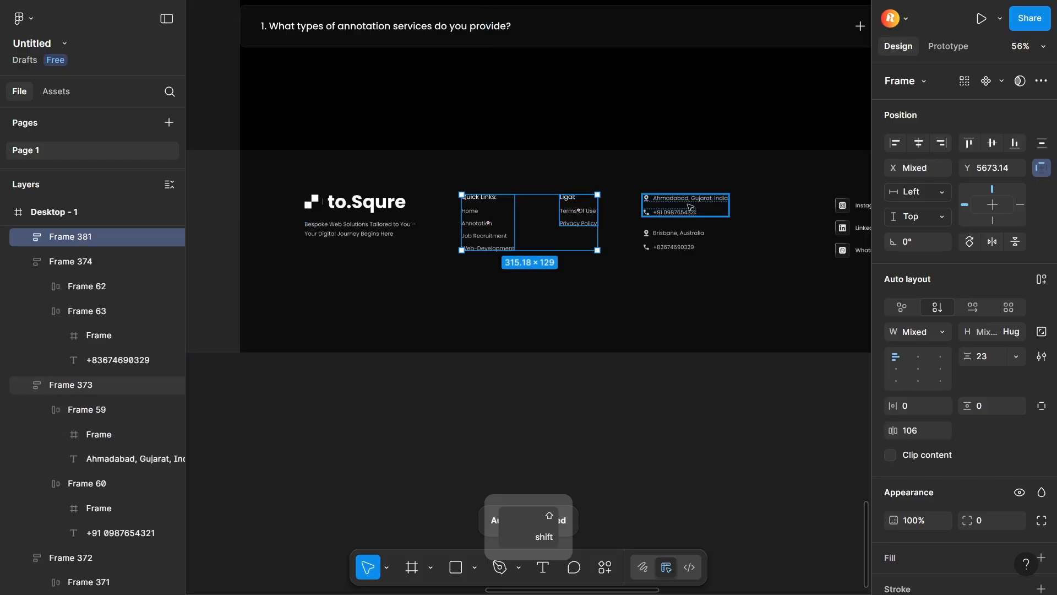
shift+click(688, 207)
click(673, 237)
shift+click(675, 203)
key(shift+a)
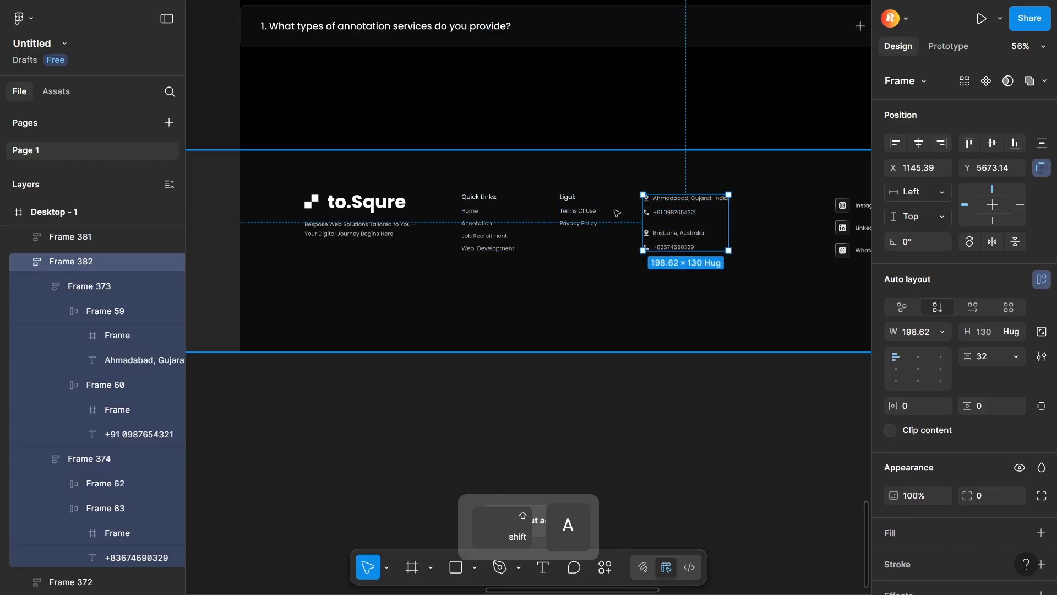
- Combine the Quick Links, Ligal and contact columns into one horizontal auto layout frame and centre it horizontally in Desktop - 1
shift+click(577, 212)
shift+click(471, 228)
key(shift+a)
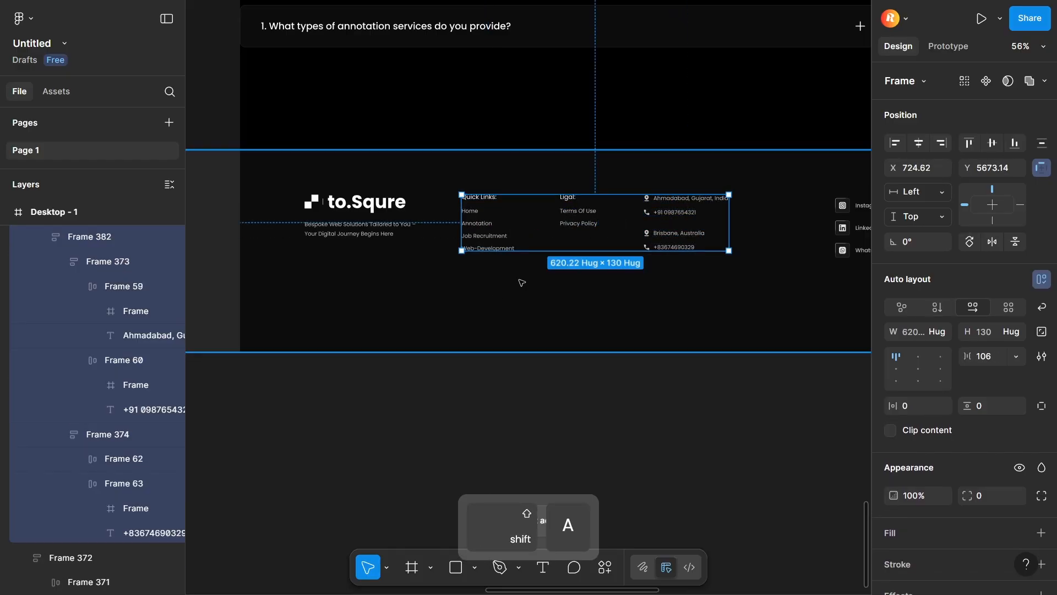
click(920, 144)
key(space)
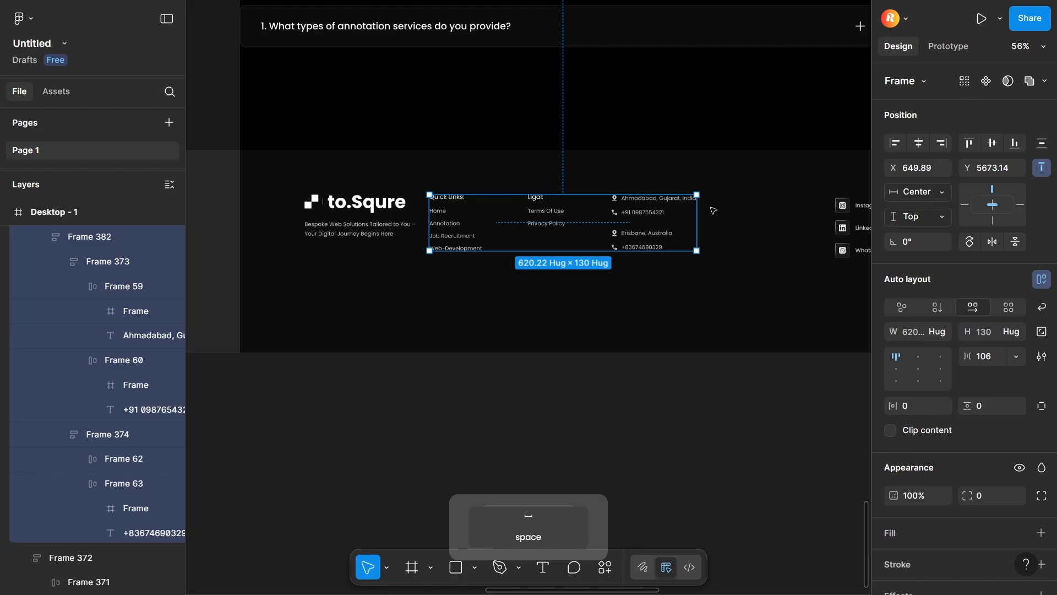
- Move the footer's to.Squre logo and tagline block to X 210, in line with the FAQ rows' left edge
click(397, 220)
drag(369, 214, 331, 219)
scroll(332, 220, down, 3)
drag(539, 287, 522, 304)
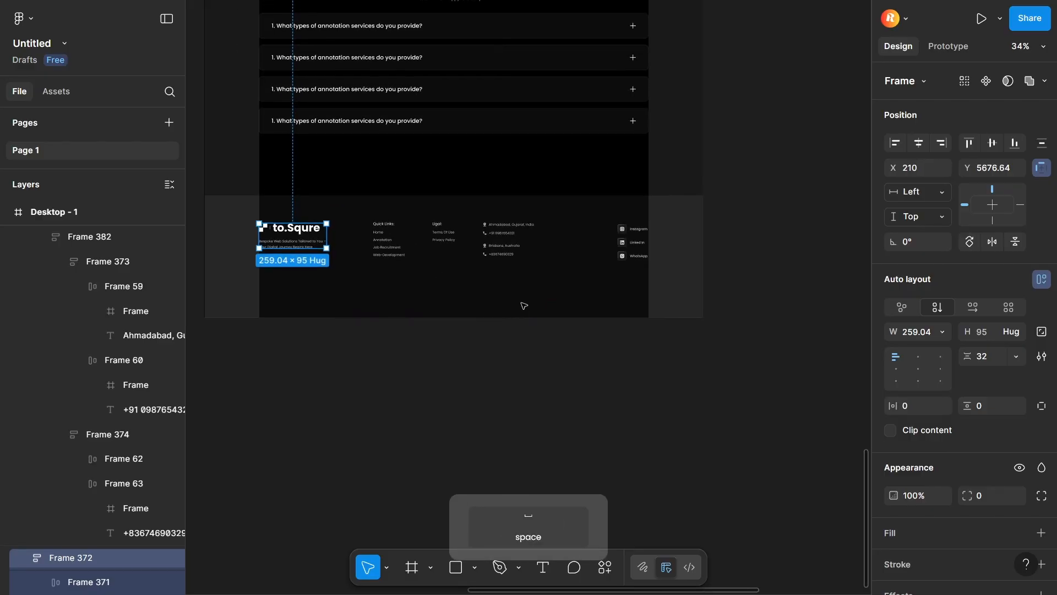
- Combine the footer's logo block, link and contact columns, and social links into one horizontal auto layout frame
click(634, 242)
shift+click(295, 234)
shift+click(434, 242)
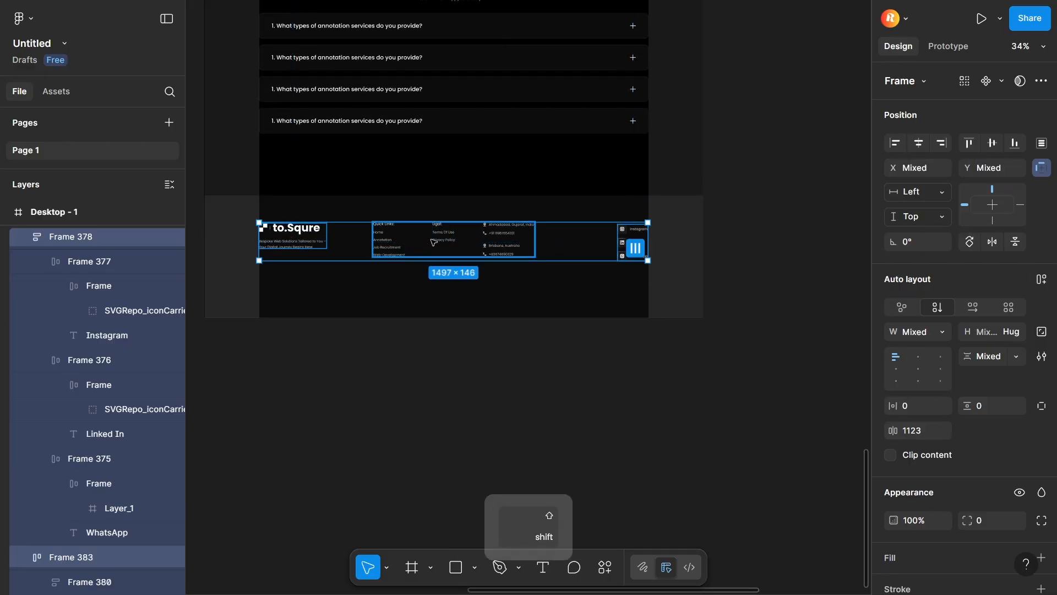
key(shift+a)
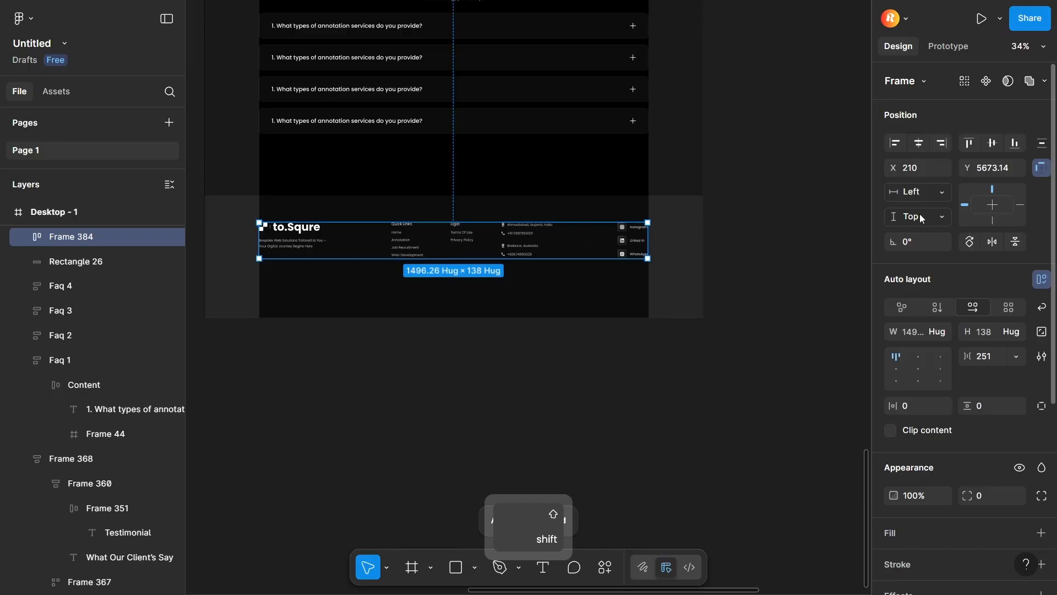
scroll(622, 276, down, 3)
click(602, 329)
- Draw a horizontal divider line 1500 px wide at X 210 below the footer columns in Desktop - 1
scroll(603, 329, down, 2)
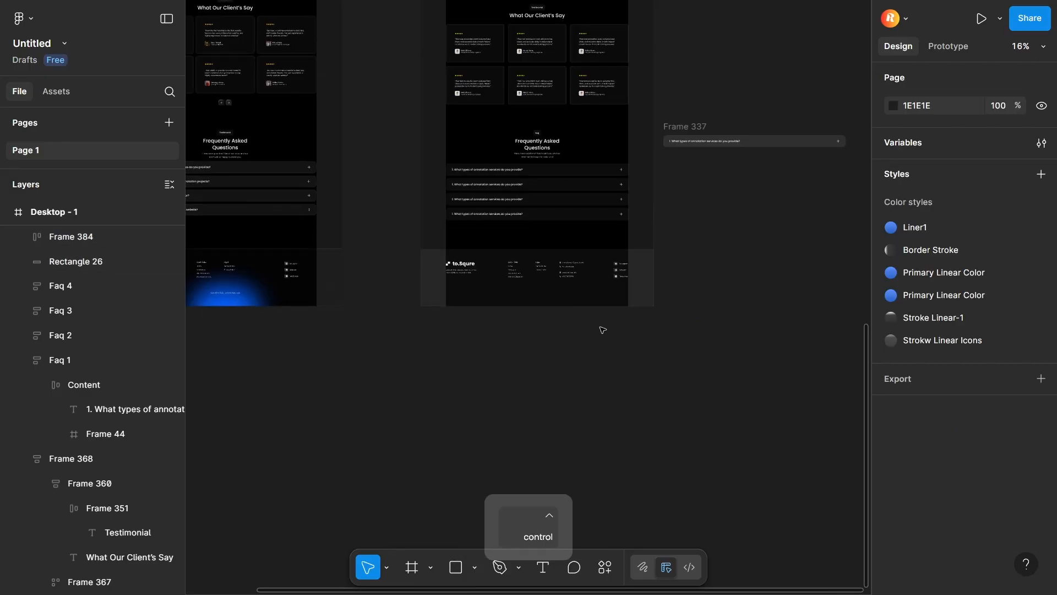
scroll(603, 329, left, 2)
scroll(604, 330, down, 1)
double_click(372, 240)
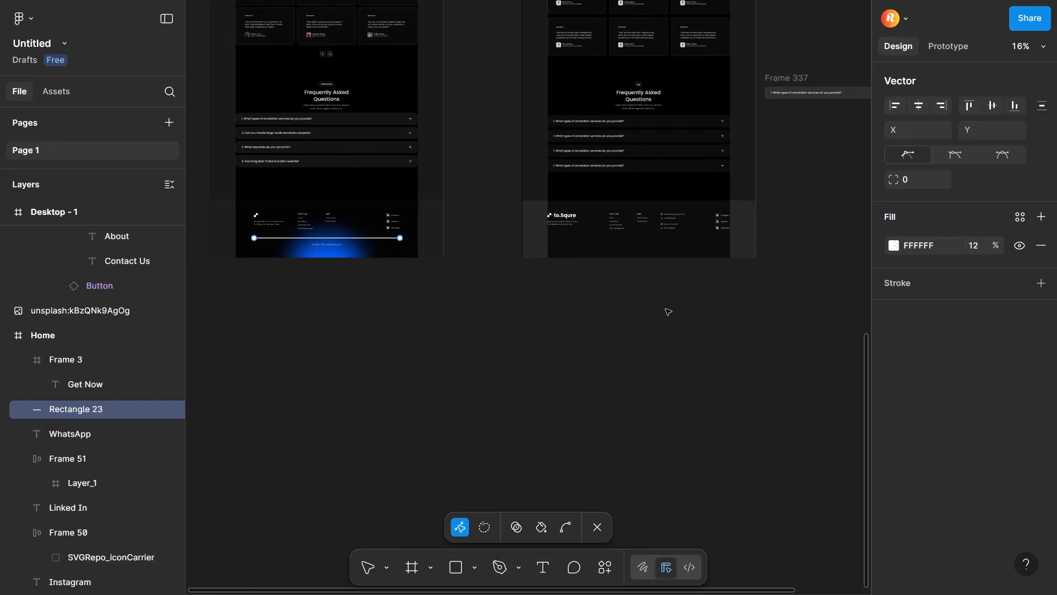
scroll(668, 311, up, 3)
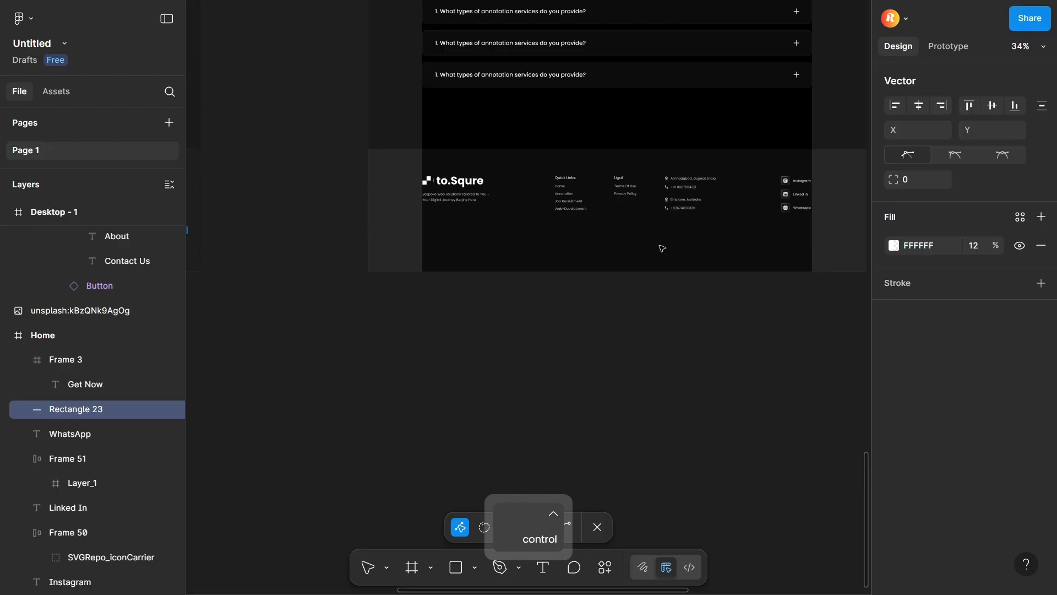
key(l)
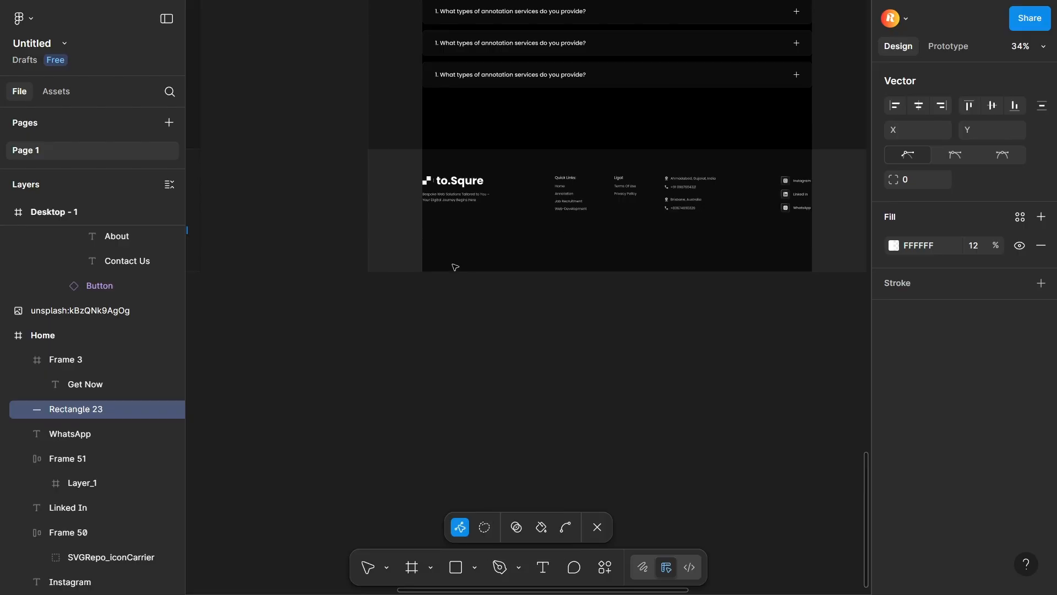
key(l)
drag(422, 229, 813, 229)
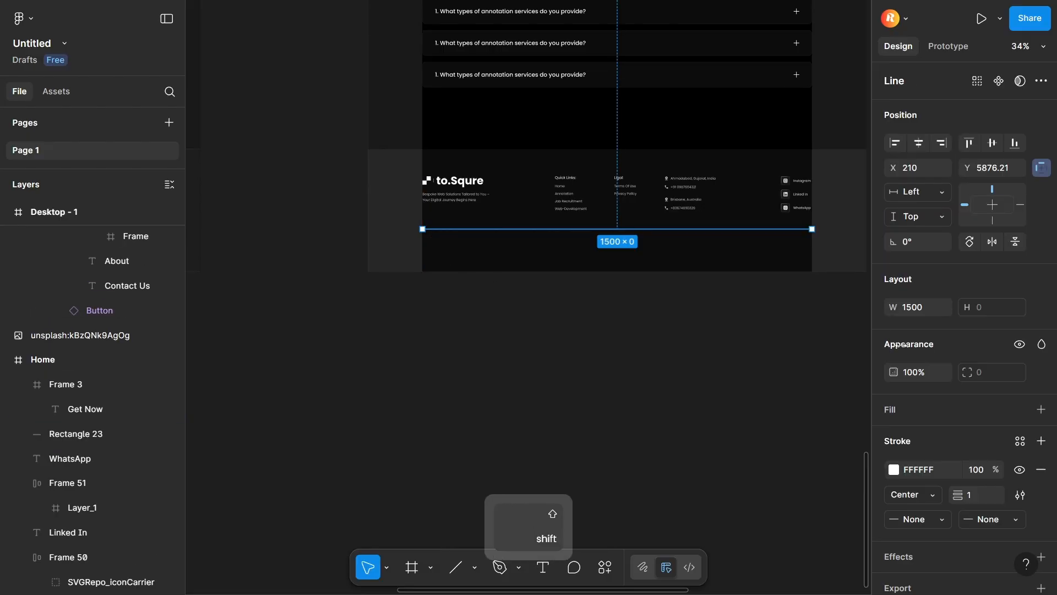
- Set the footer divider line's white stroke opacity to 1%
click(893, 469)
click(988, 471)
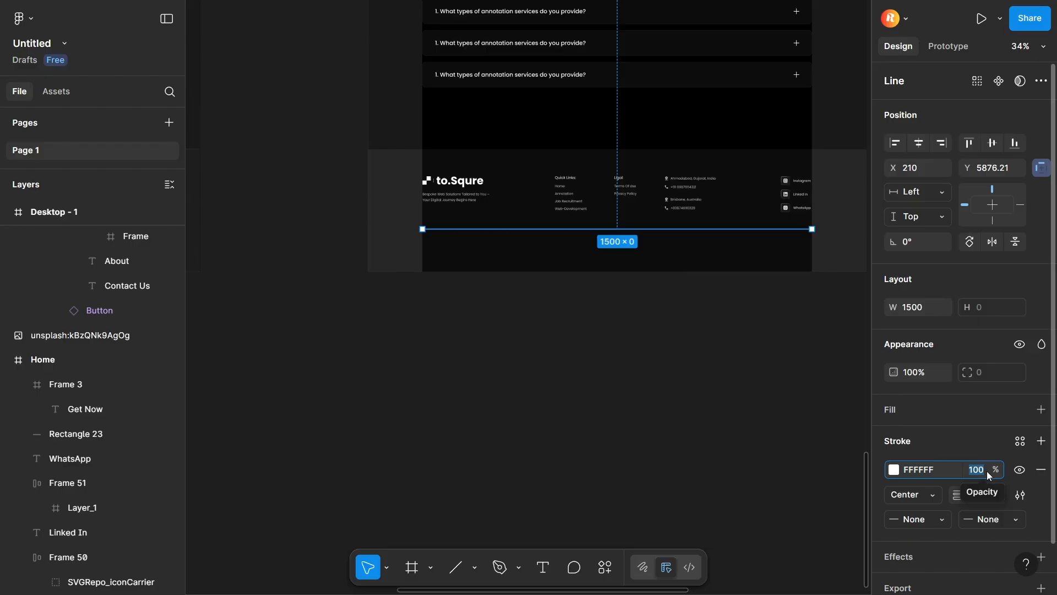
text(1)
key(Return)
click(652, 432)
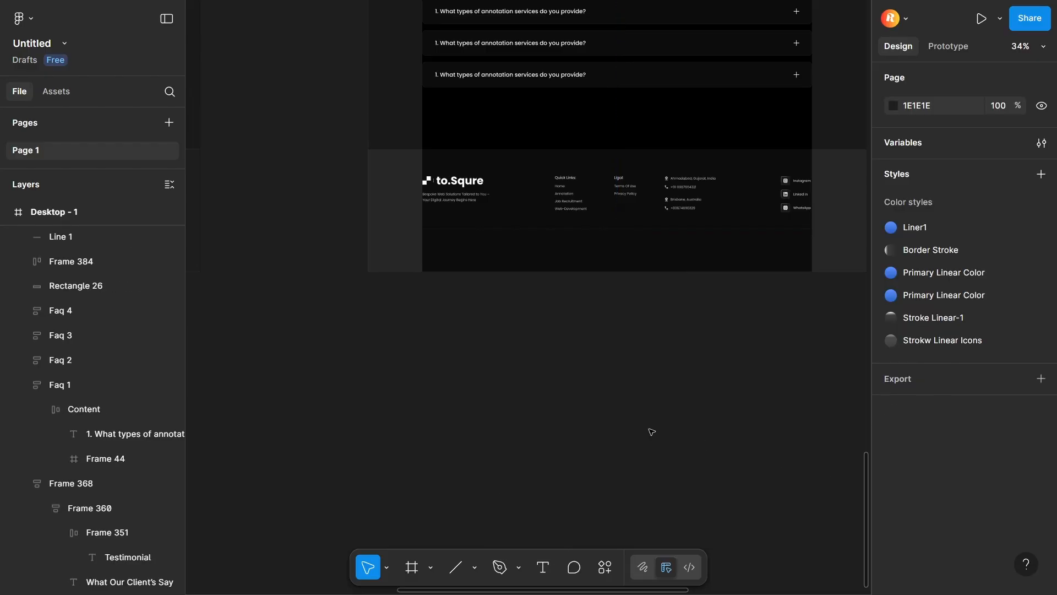
- Add a uniform background blur of 22 to the footer's background rectangle
click(616, 269)
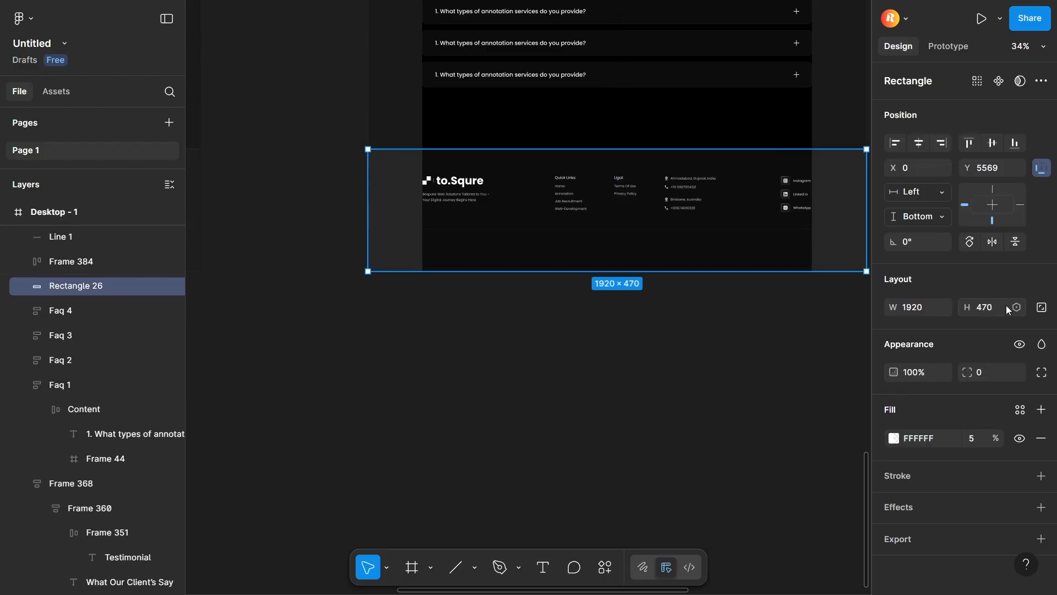
click(917, 505)
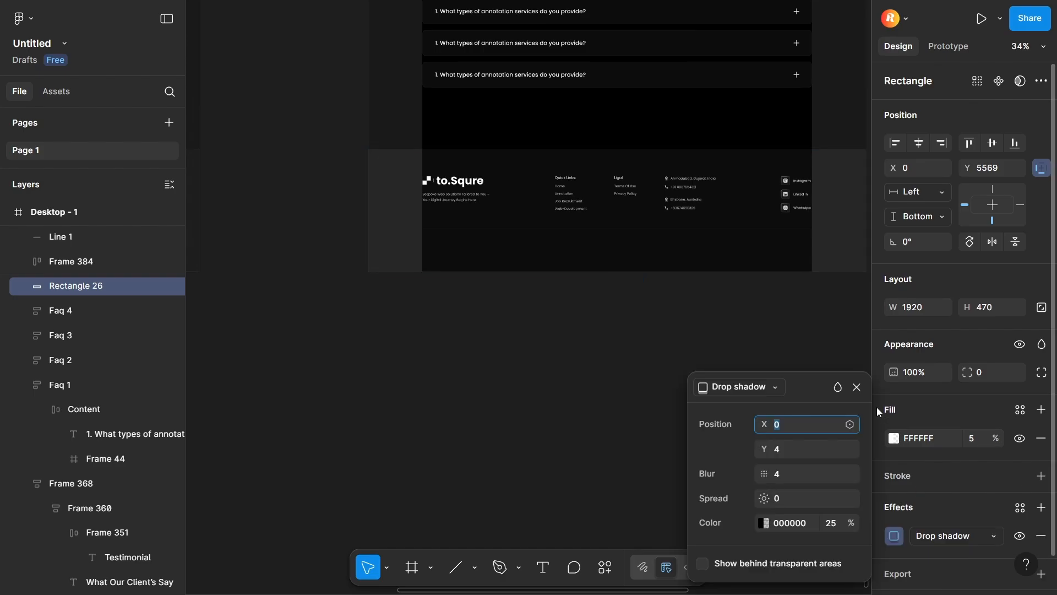
click(768, 387)
click(771, 423)
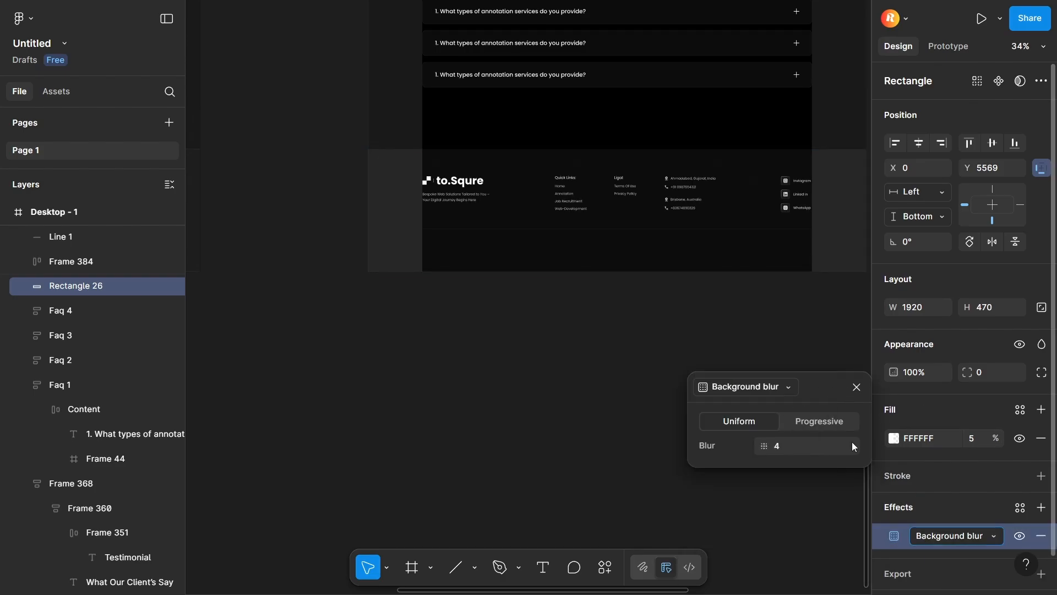
text(22)
key(Return)
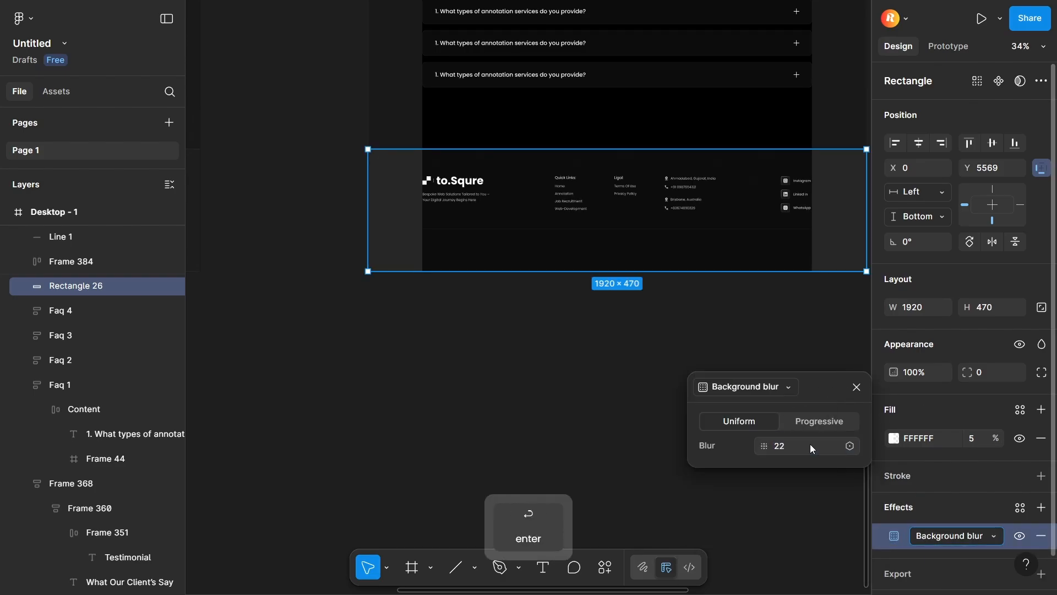
click(594, 372)
- Copy the "Copyright © 2025 tosqure.com" text from the Home footer into the Desktop - 1 footer, below the divider line
scroll(439, 385, down, 5)
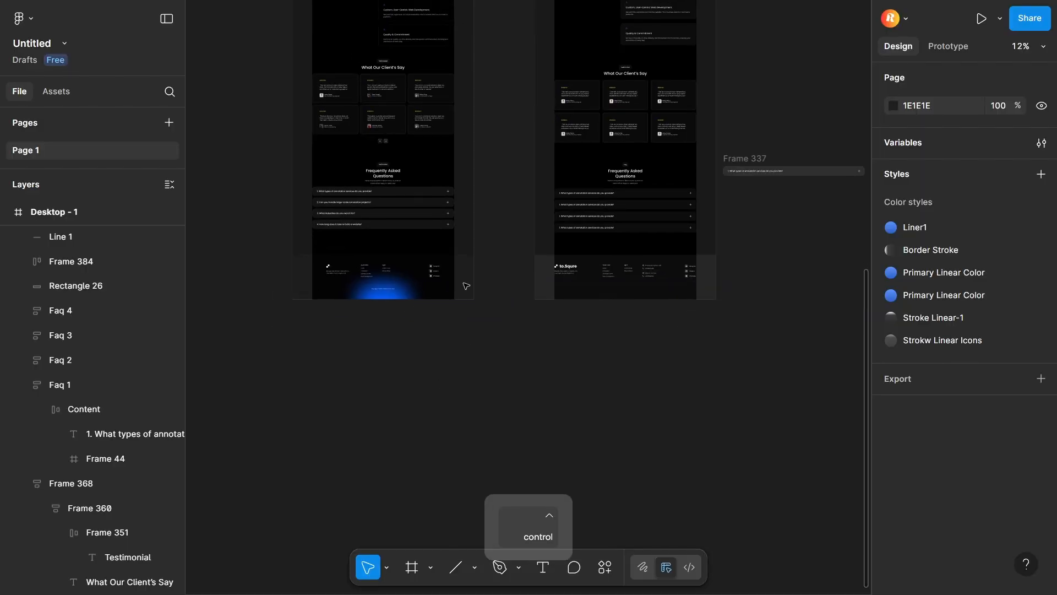
scroll(634, 289, up, 3)
scroll(634, 289, up, 5)
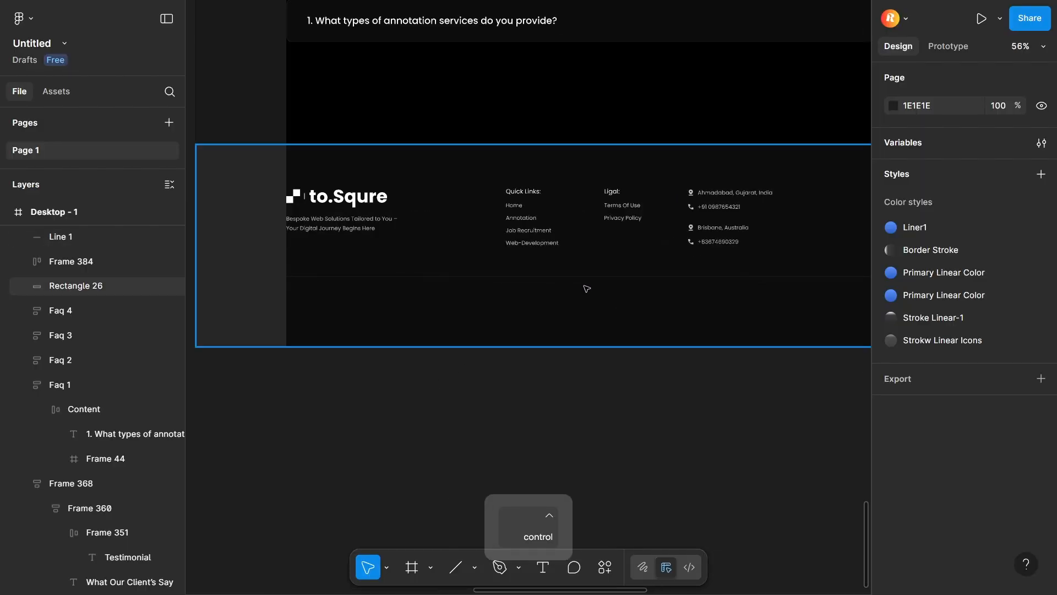
click(369, 209)
scroll(402, 308, down, 6)
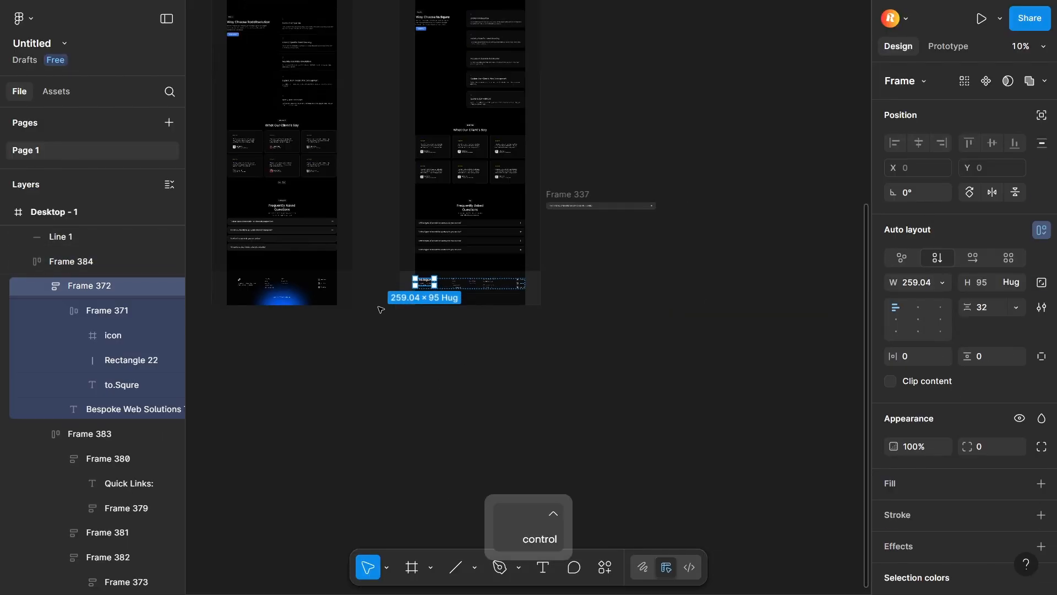
ctrl+click(280, 300)
drag(280, 300, 473, 297)
scroll(512, 277, up, 14)
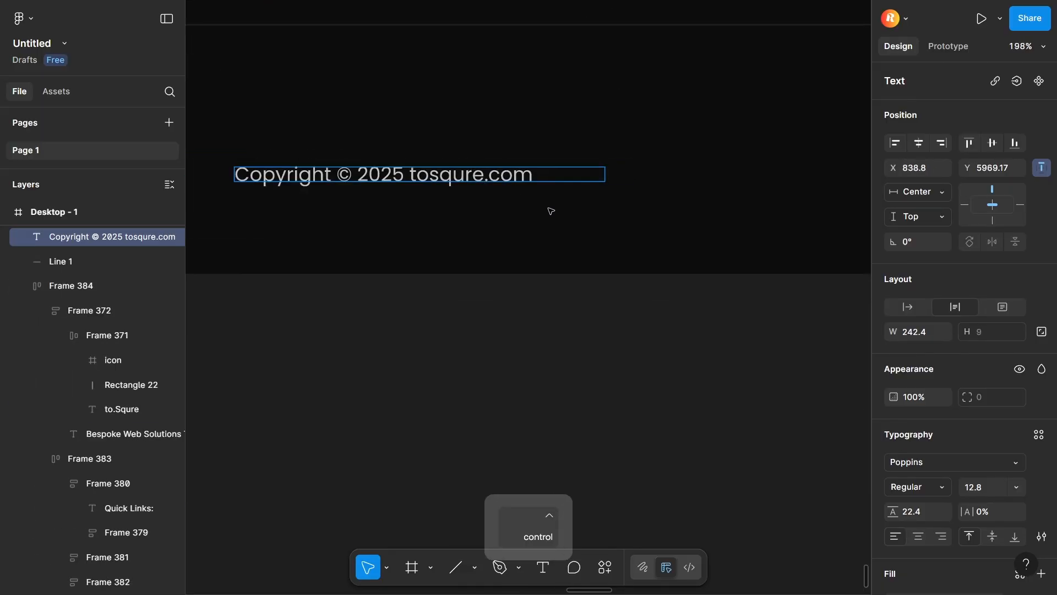
- Fit the copyright text box to its content width and centre it horizontally in Desktop - 1
double_click(604, 181)
scroll(606, 178, down, 5)
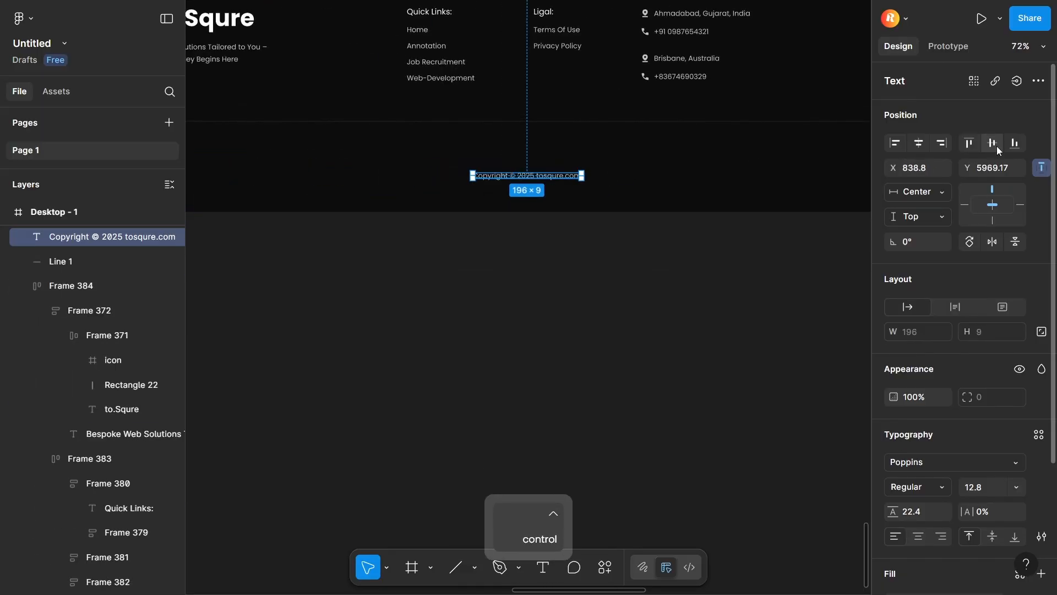
click(919, 143)
- Combine the footer columns, divider line and copyright text into one vertical auto layout frame
shift+click(567, 121)
shift+click(566, 55)
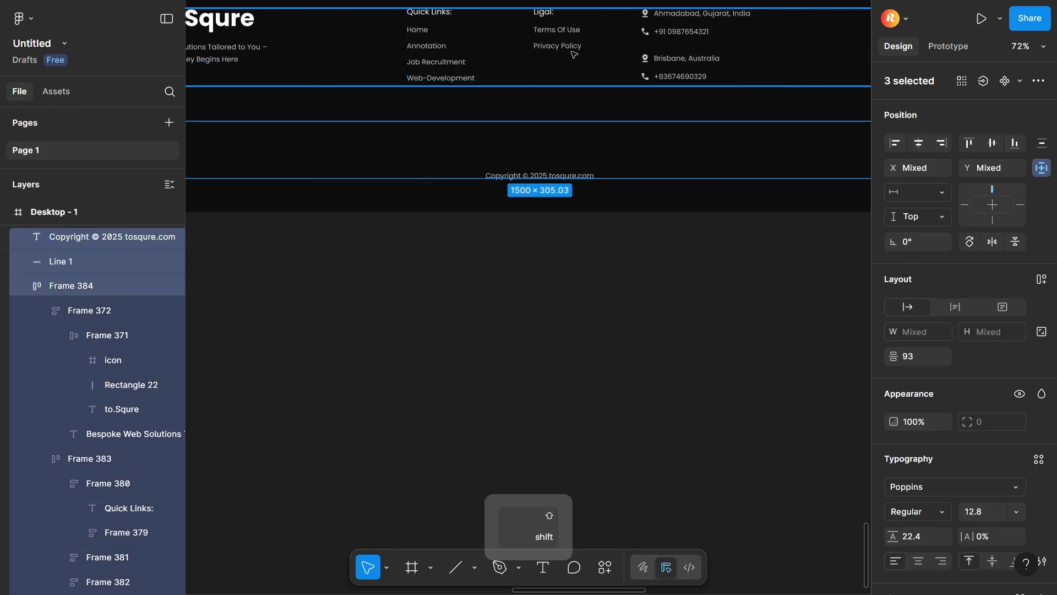
key(shift+a)
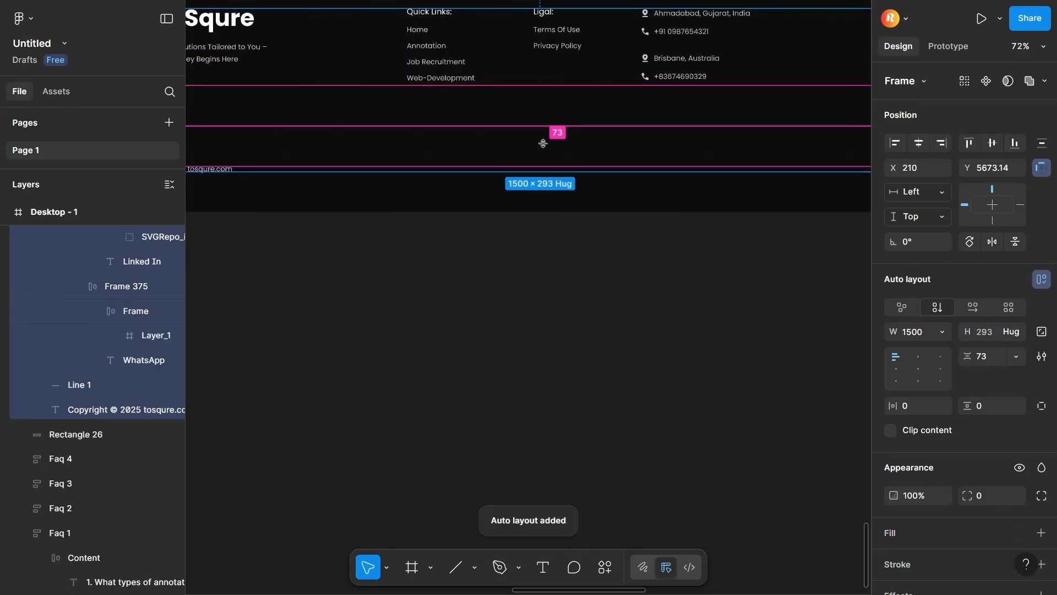
scroll(543, 133, down, 5)
- Wrap the footer content and its background rectangle in one 1920 × 470 auto layout frame
shift+click(558, 202)
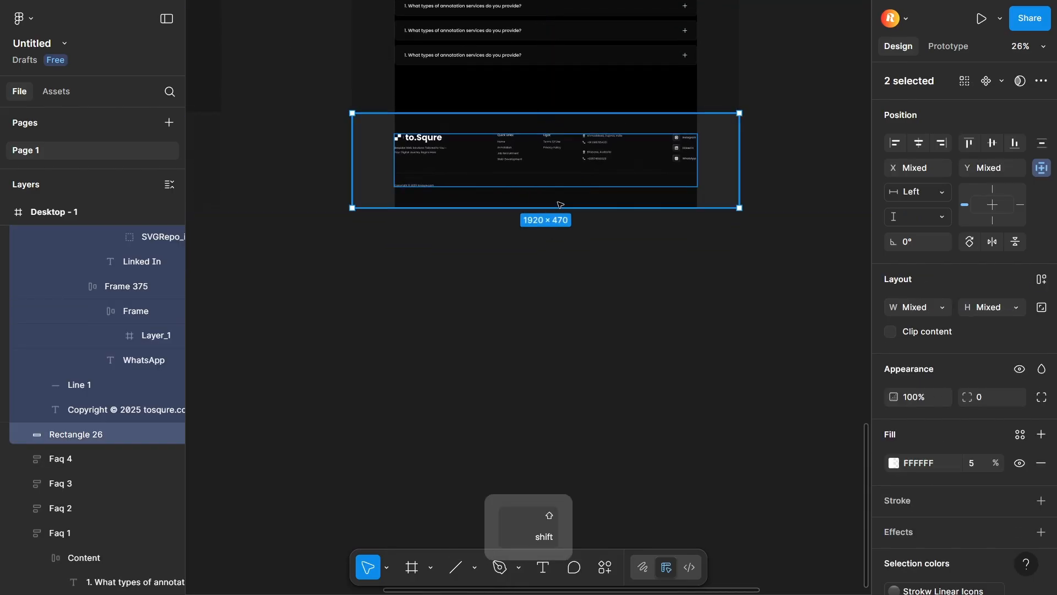
key(shift+a)
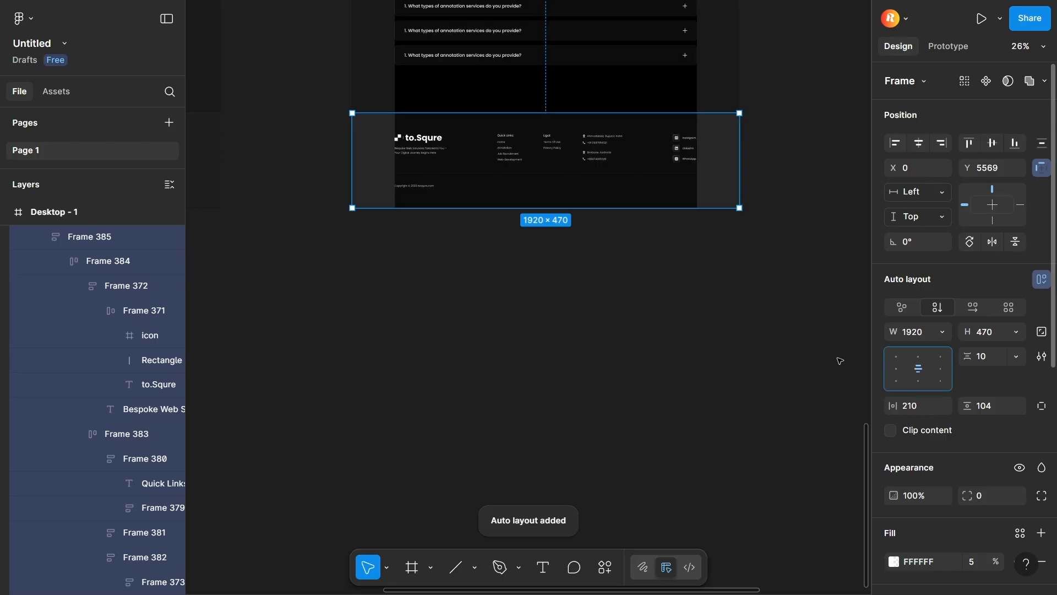
click(771, 347)
key(ctrl+z)
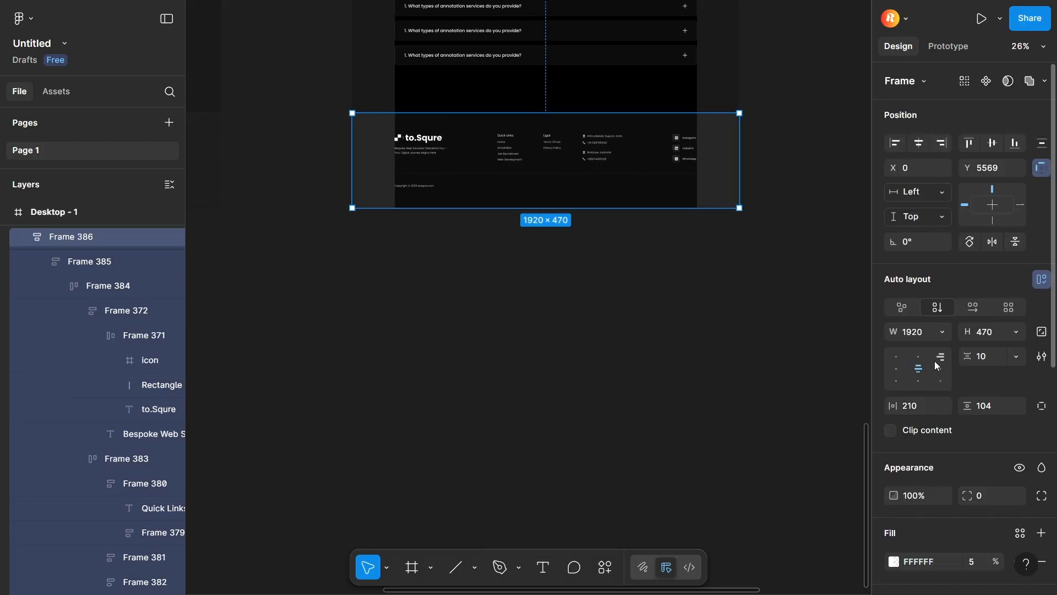
- Change the copyright text's width from Fill container to Hug contents
double_click(505, 168)
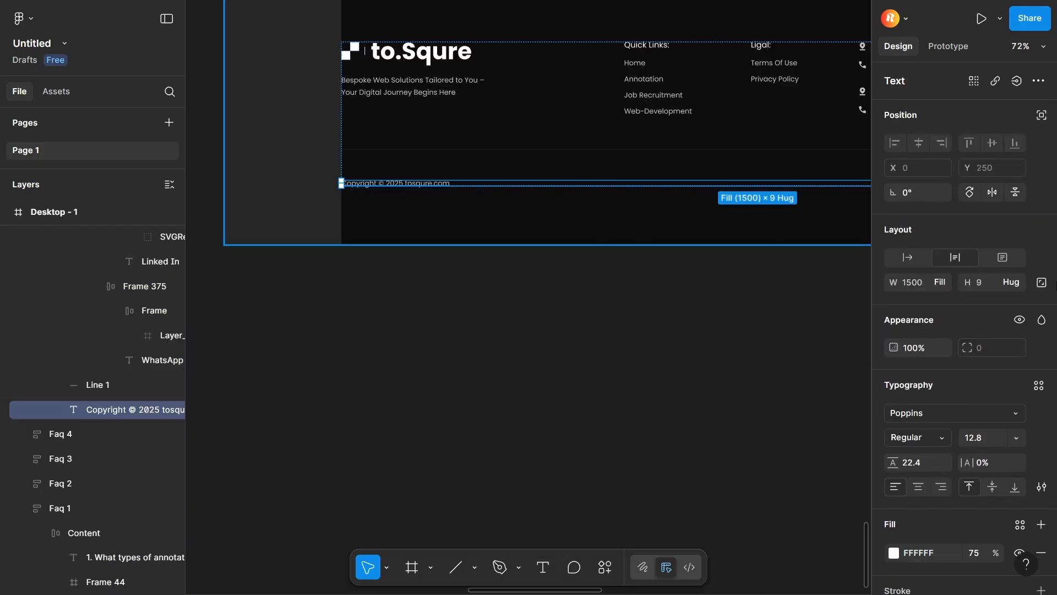
click(943, 283)
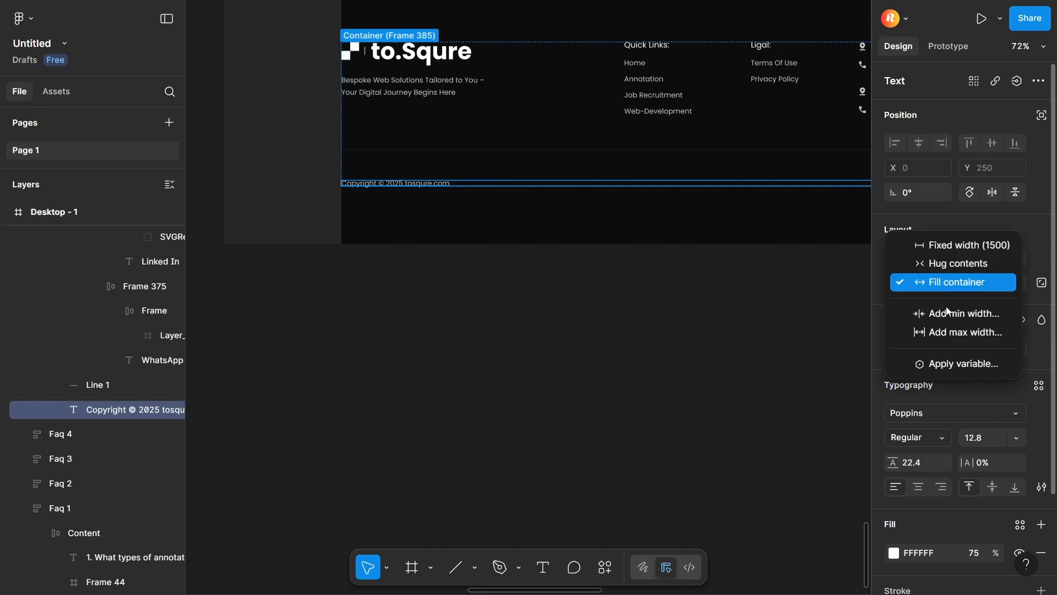
click(945, 264)
click(634, 310)
- Draw a circle about 311 px in diameter behind the copyright text, overlapping the frame's lower edge, and send it to the back
scroll(634, 309, down, 5)
scroll(634, 309, down, 3)
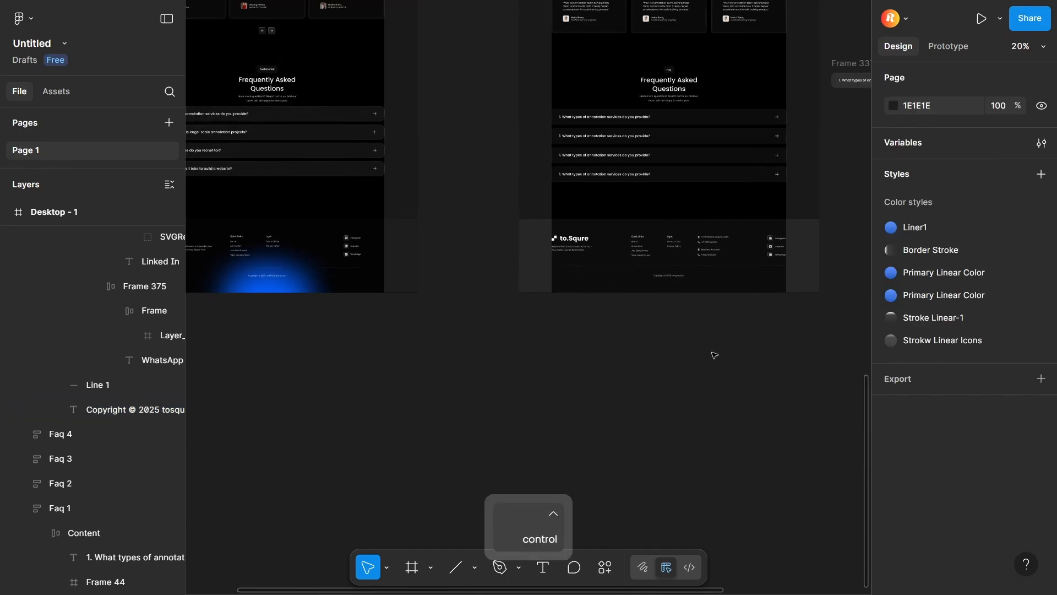
drag(716, 354, 646, 319)
key(r)
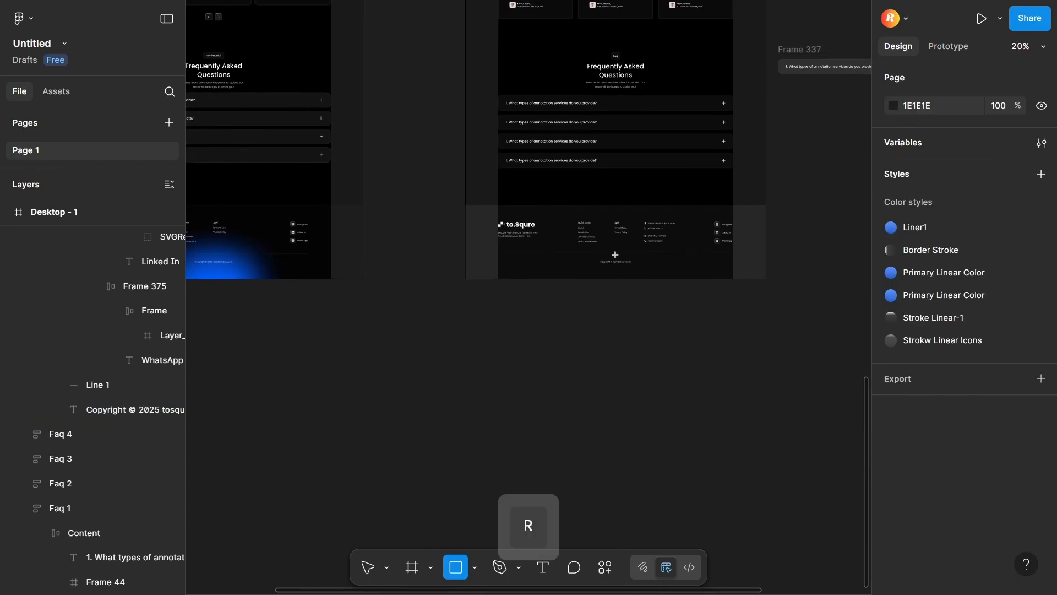
drag(589, 252, 638, 302)
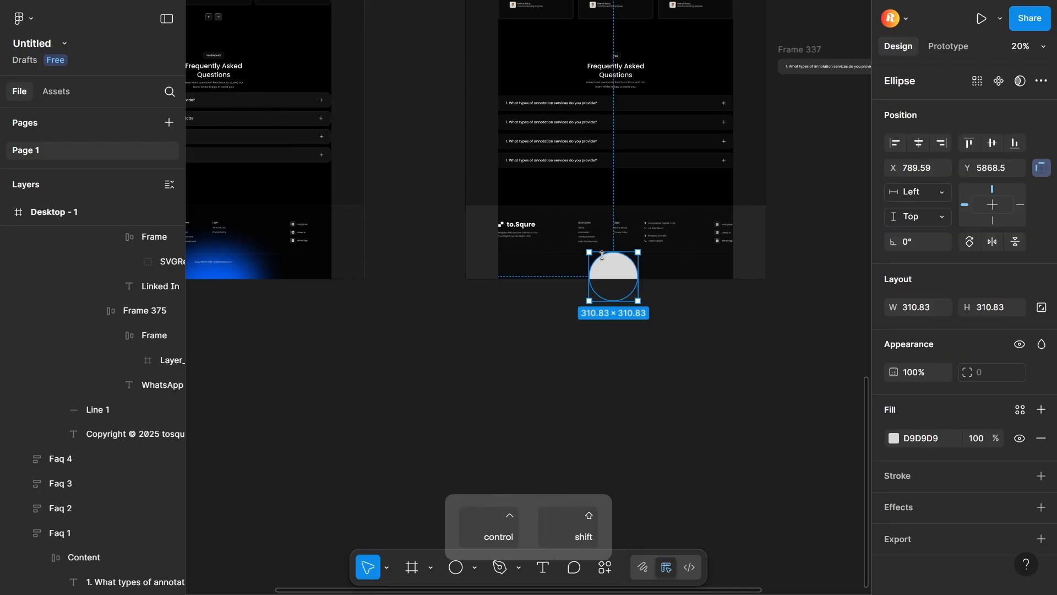
key(ctrl+shift+bracketleft)
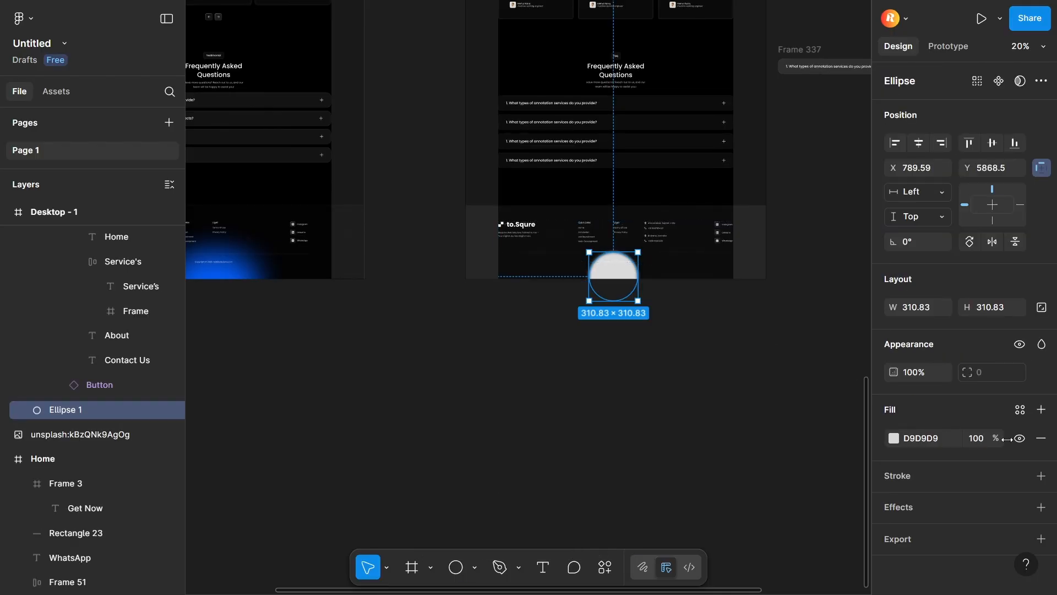
- Fill the footer circle with the page's blue, 005EFF
click(894, 439)
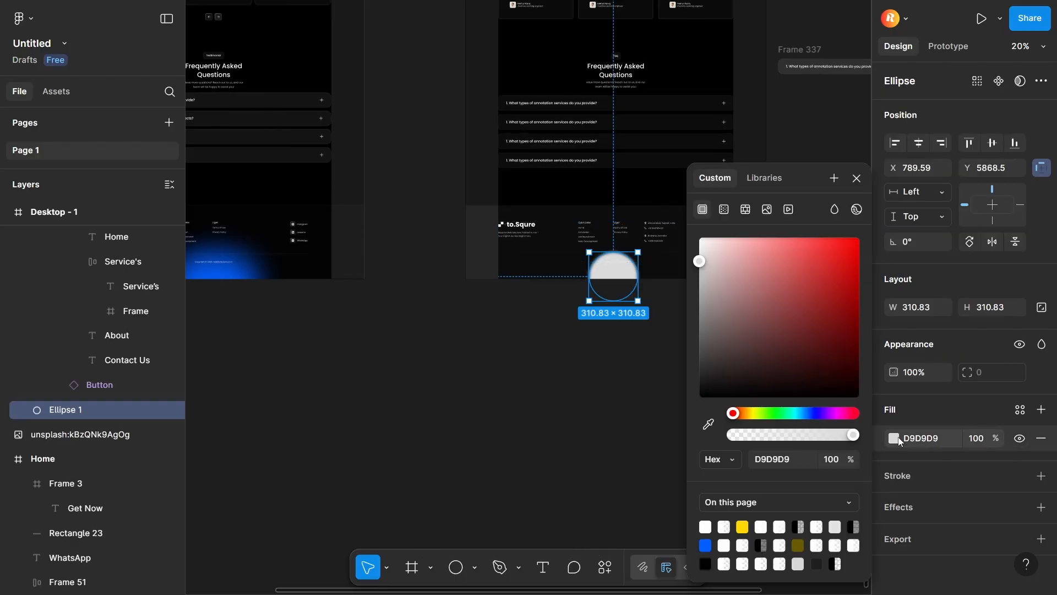
click(707, 545)
click(479, 400)
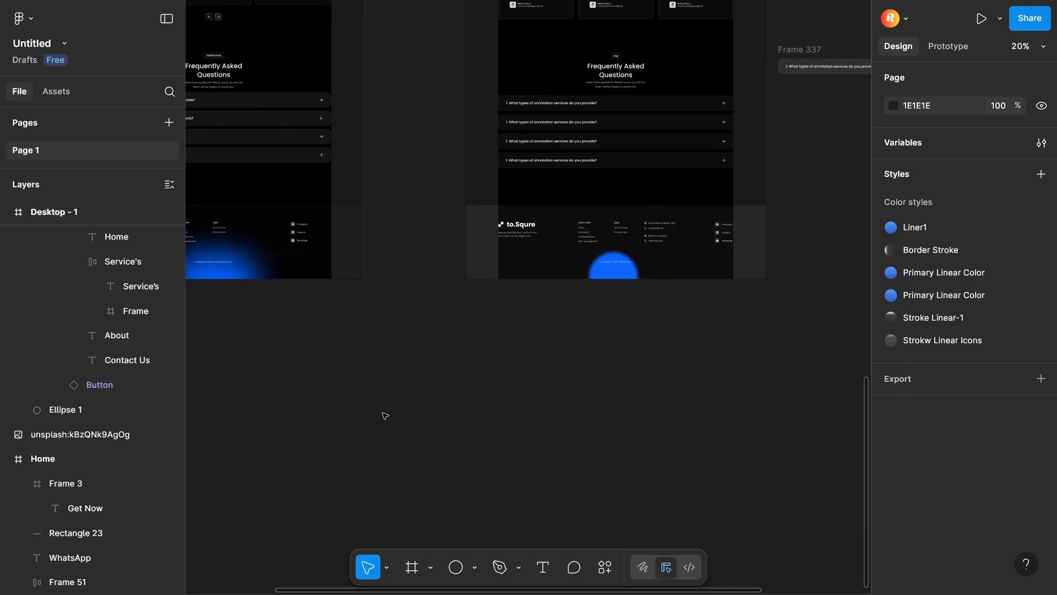
- Apply a uniform layer blur of 300 to the blue footer circle, Ellipse 1
click(72, 419)
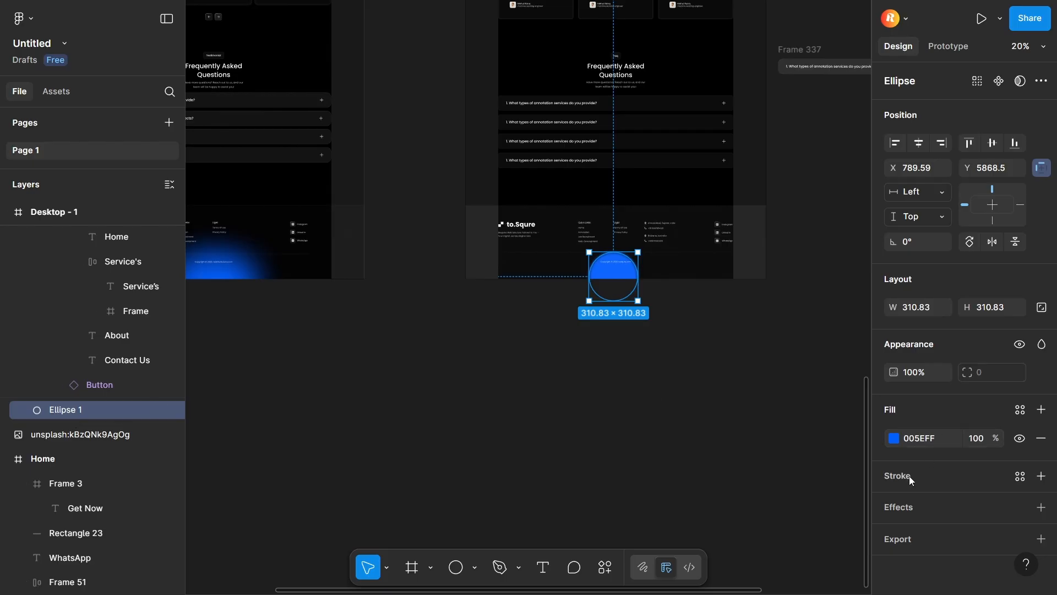
click(1041, 507)
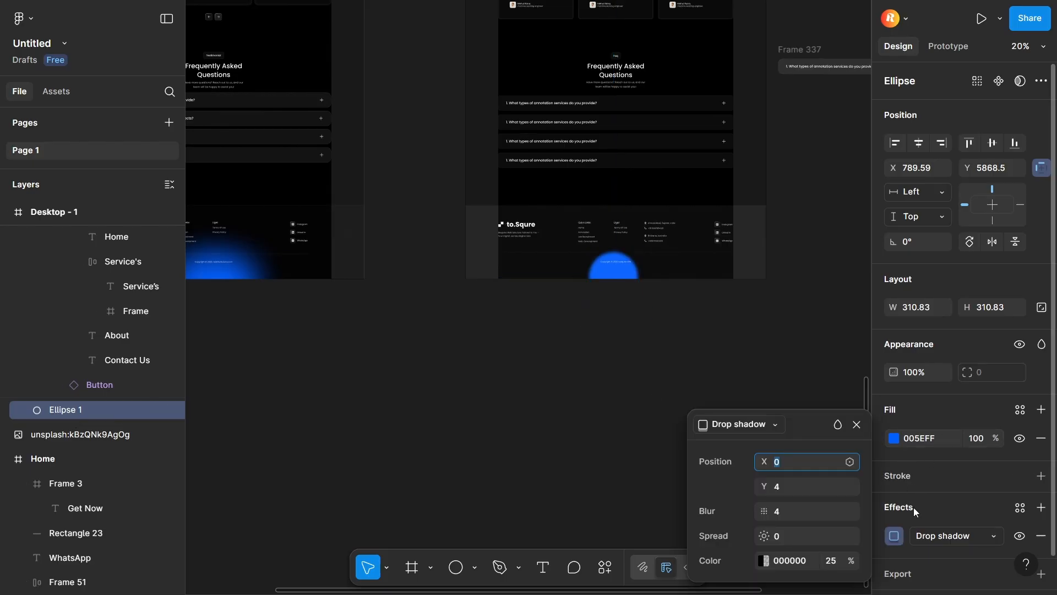
click(732, 424)
click(744, 442)
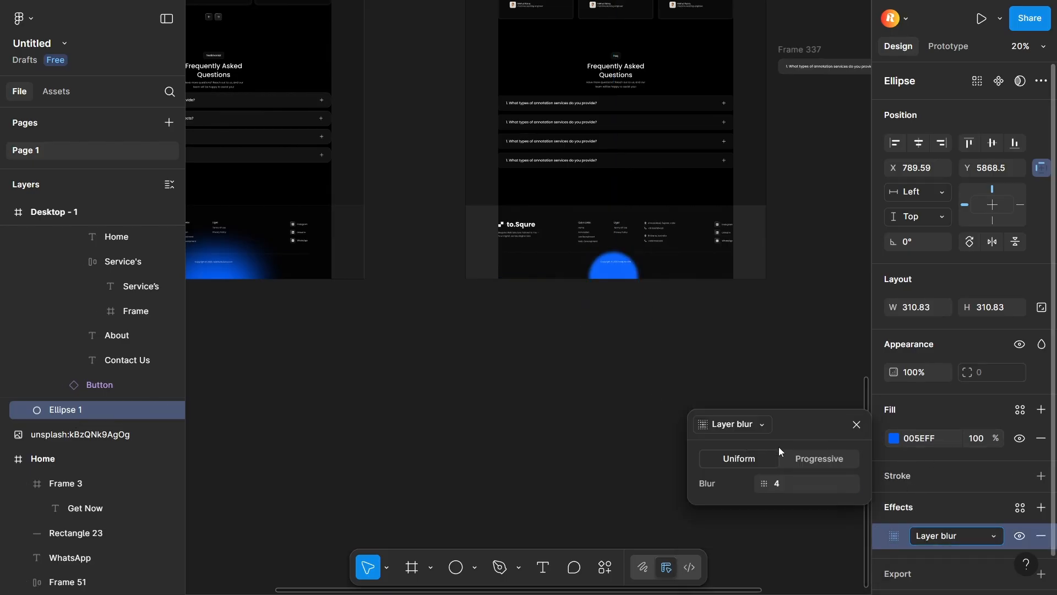
click(786, 485)
text(200)
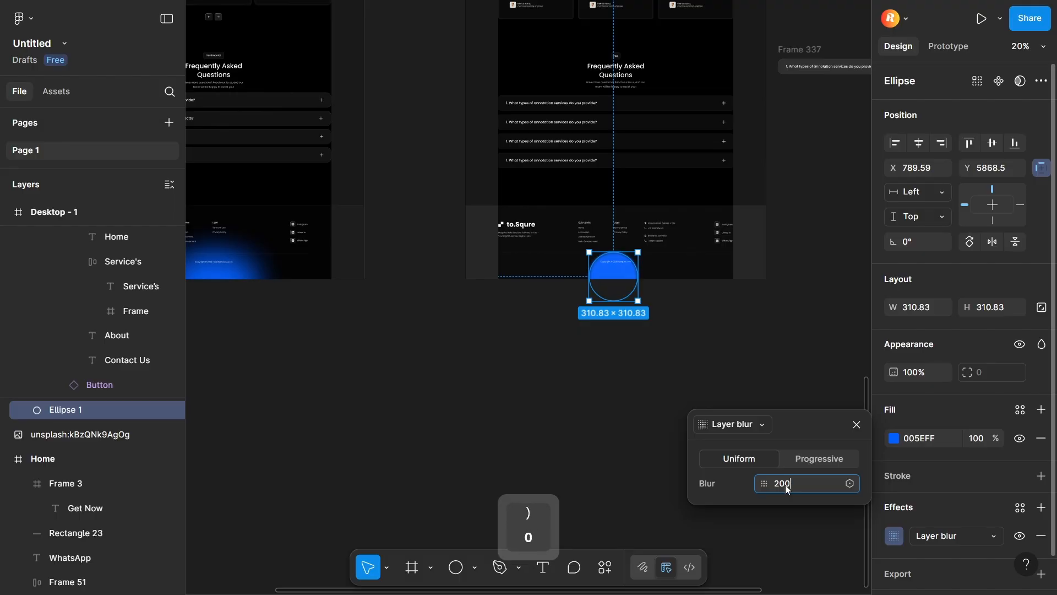
key(Return)
click(786, 484)
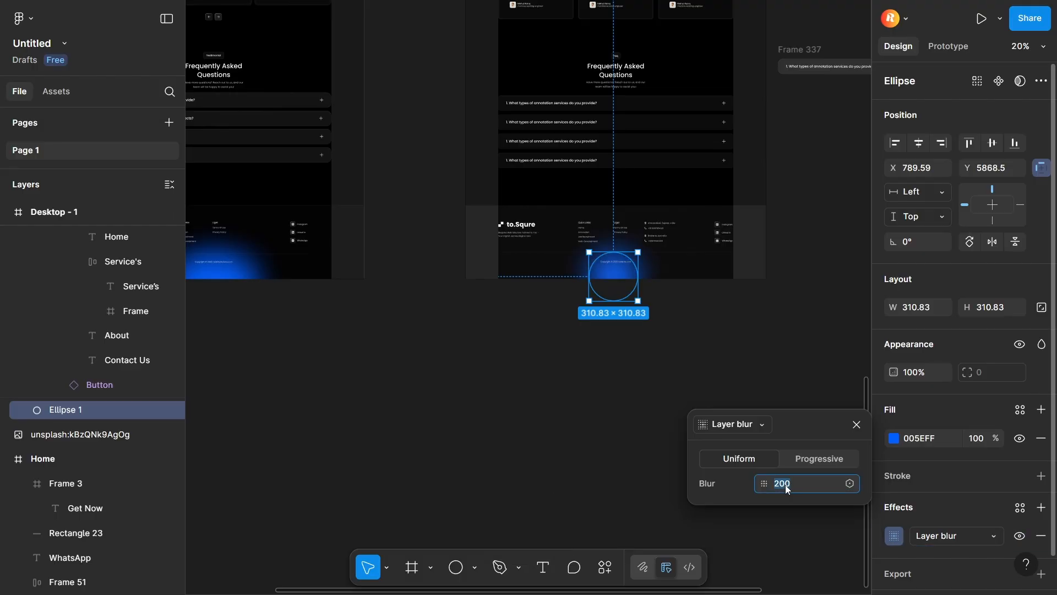
text(300)
key(Return)
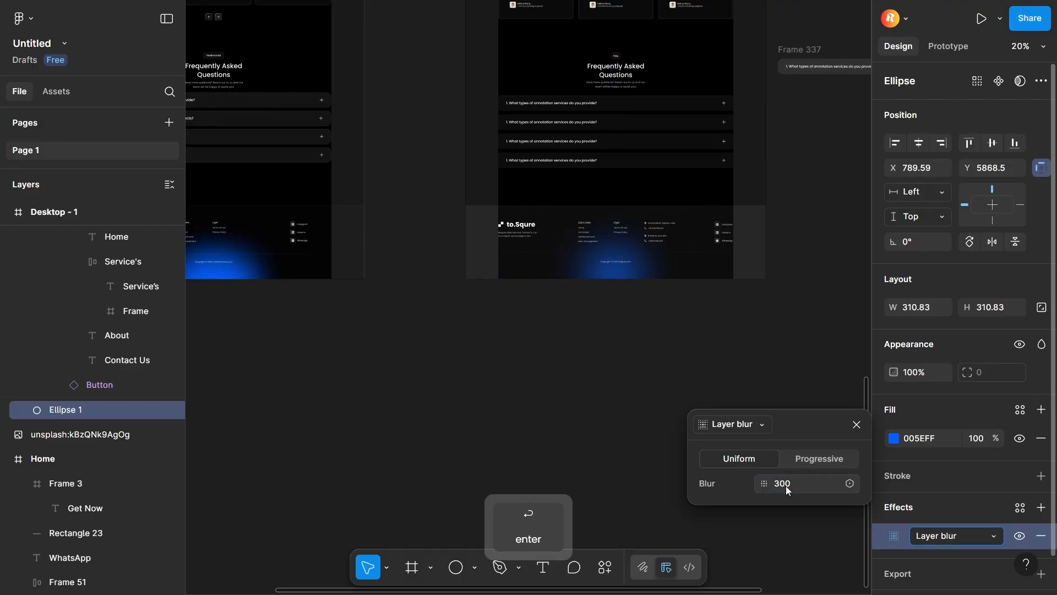
- Enlarge the blurred footer circle to about 433 px in diameter and centre it horizontally in the page frame
key(shift+alt)
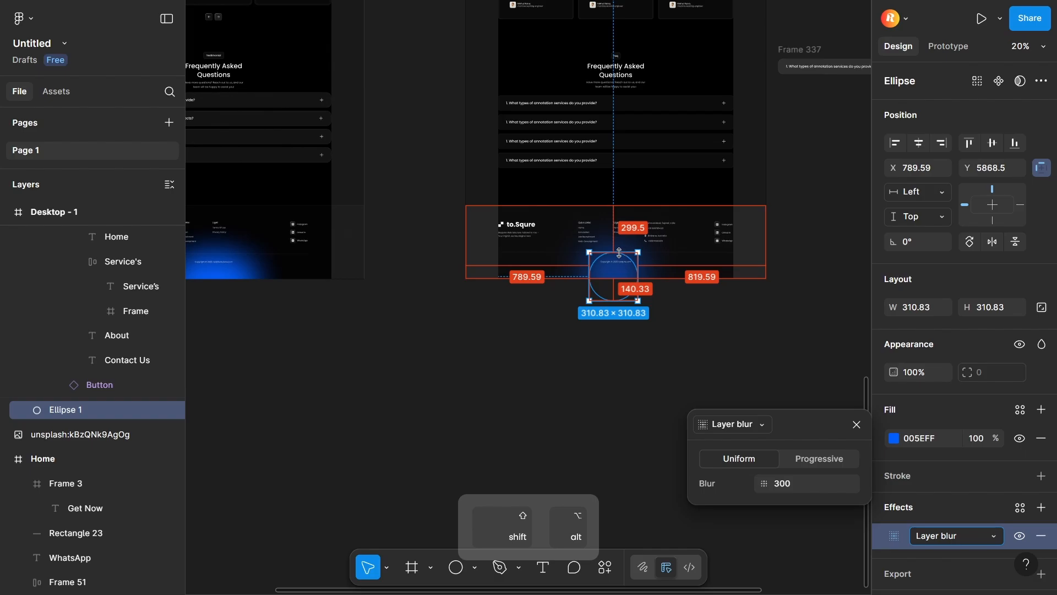
drag(615, 306, 614, 320)
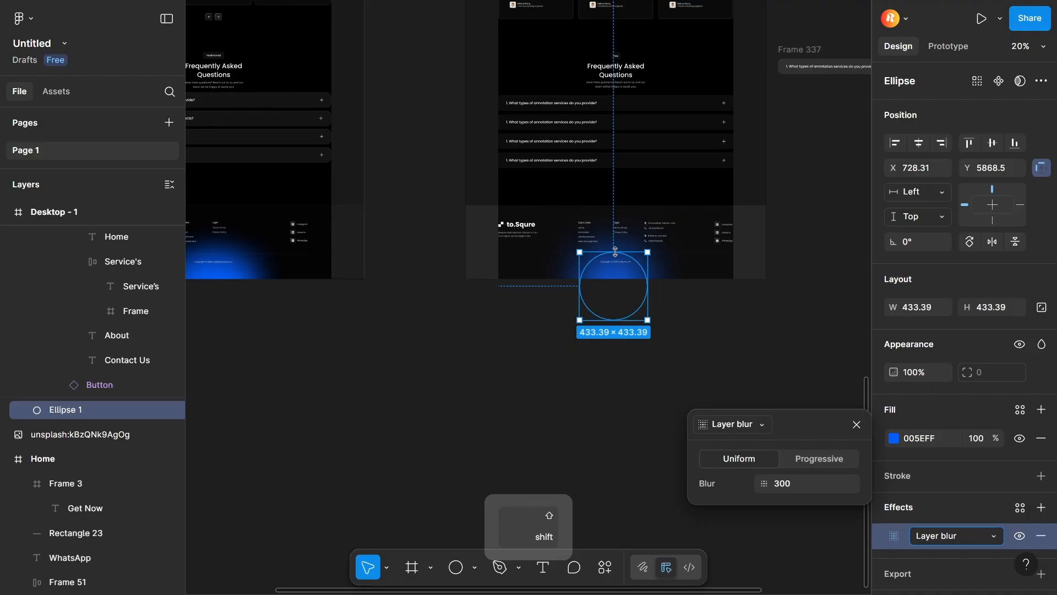
click(918, 144)
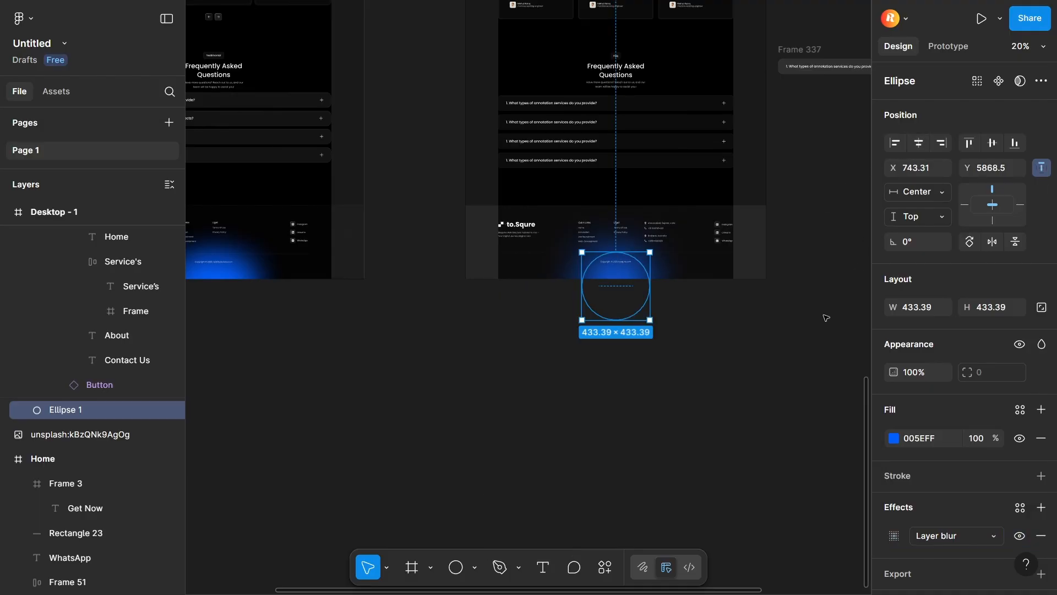
click(815, 321)
- Delete the stray Frame 337 beside the Desktop - 1 frame
scroll(572, 341, down, 2)
scroll(673, 437, up, 4)
scroll(673, 437, right, 2)
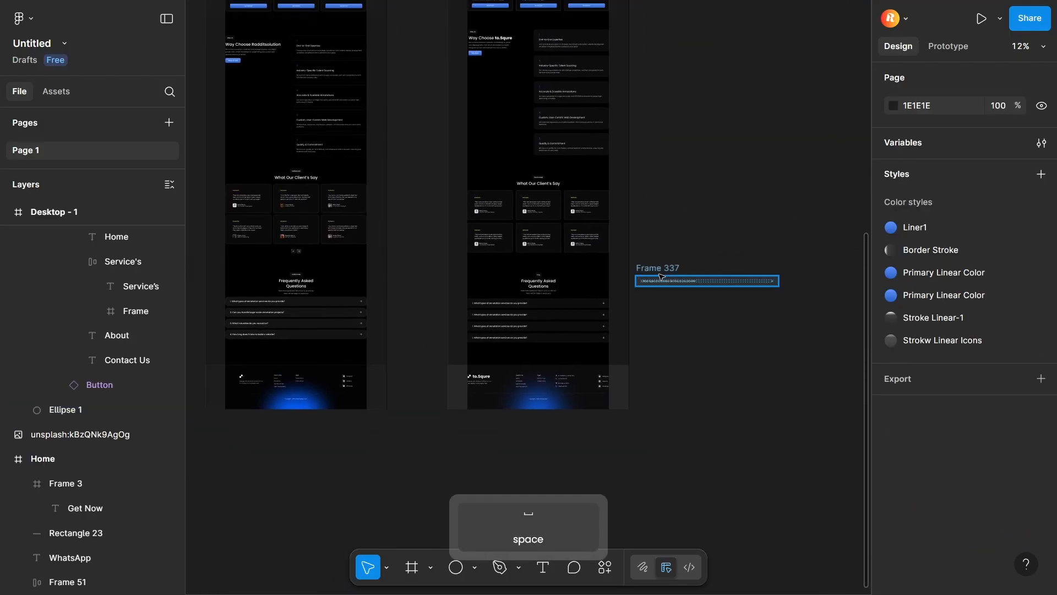
click(662, 278)
key(BackSpace)
- Move the marbled unsplash image into Desktop - 1, centre it horizontally and align it to the frame's upper edge
scroll(663, 278, up, 3)
drag(683, 191, 737, 223)
scroll(735, 221, down, 4)
drag(763, 122, 698, 443)
scroll(582, 136, up, 3)
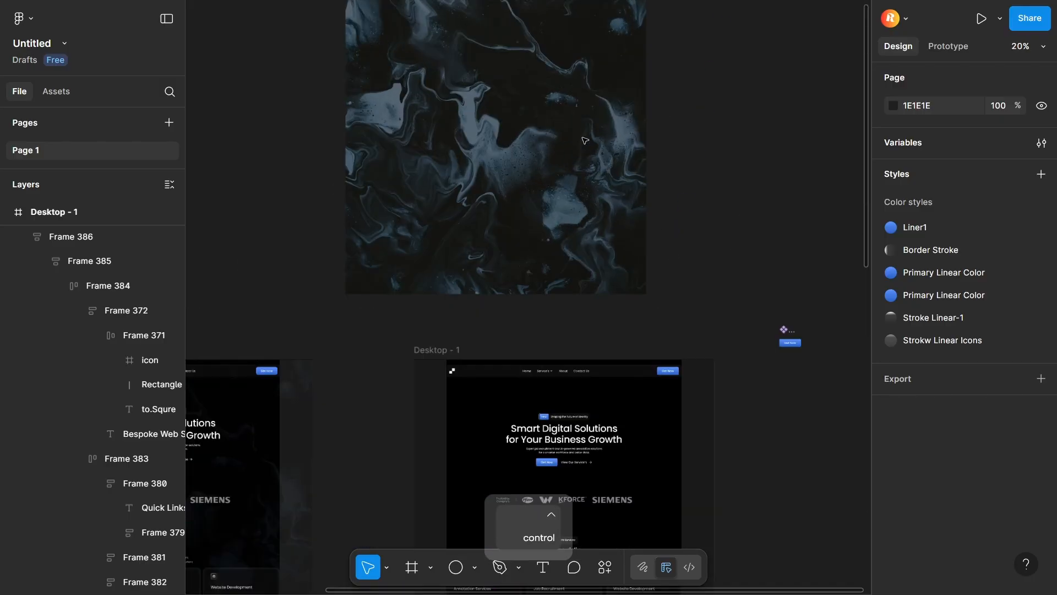
scroll(540, 300, down, 5)
scroll(494, 60, down, 3)
drag(751, 101, 712, 311)
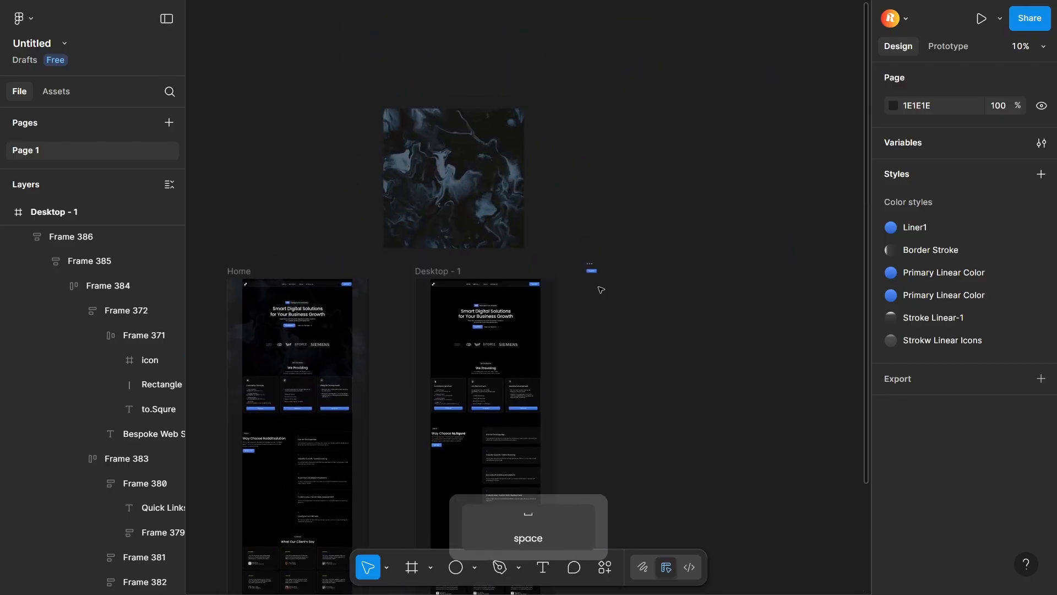
drag(427, 159, 459, 314)
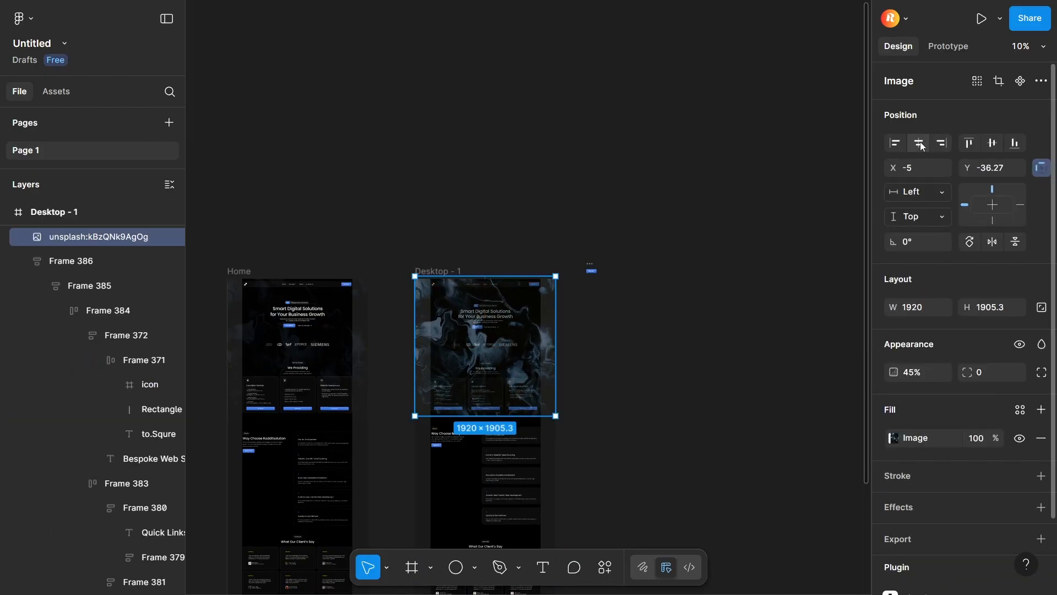
click(920, 142)
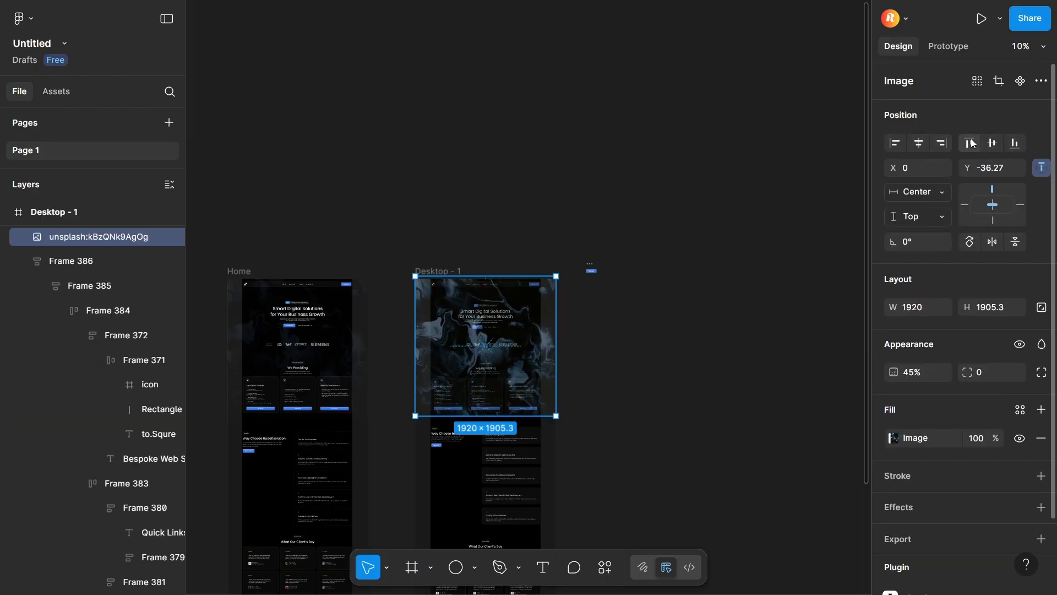
click(970, 142)
- Send the marbled image to the back of Desktop - 1, behind the hero and services content
scroll(430, 322, up, 2)
scroll(430, 322, up, 2)
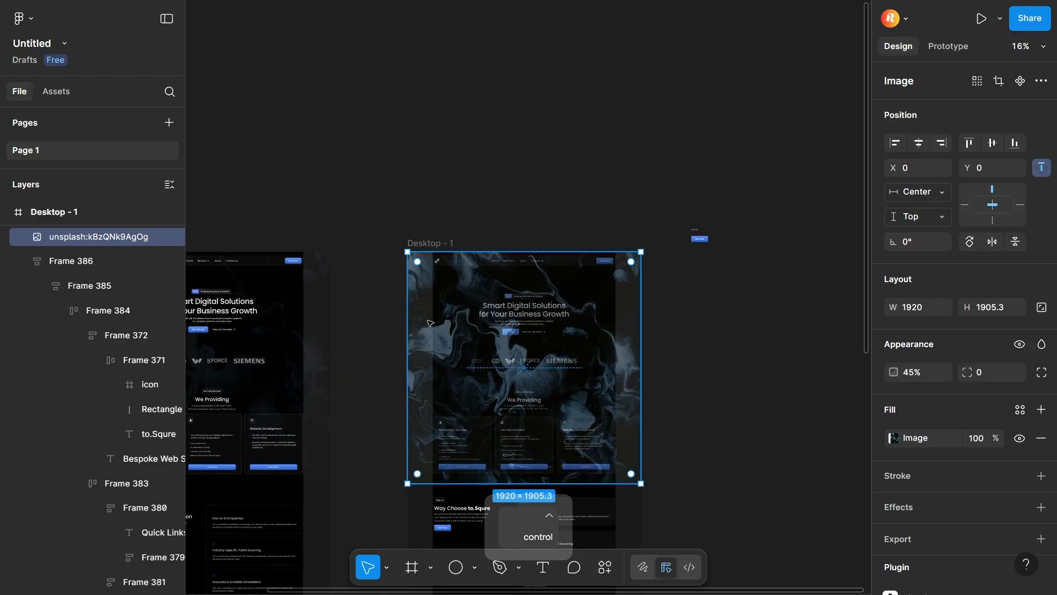
key(ctrl+shift+bracketleft)
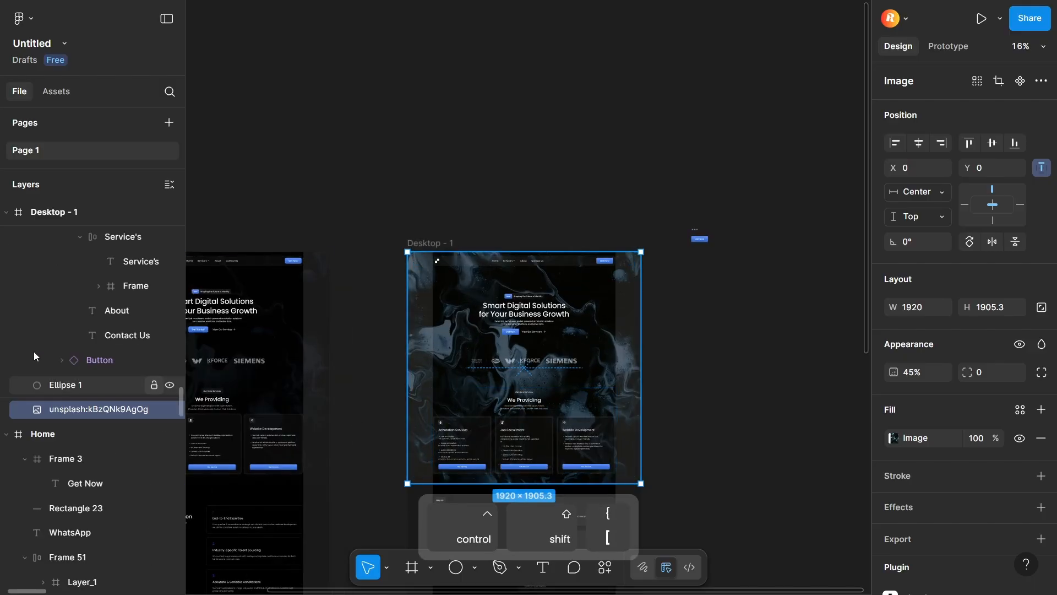
- Check the Home background image's fill and set the Desktop - 1 image's fill opacity to 20%
click(308, 309)
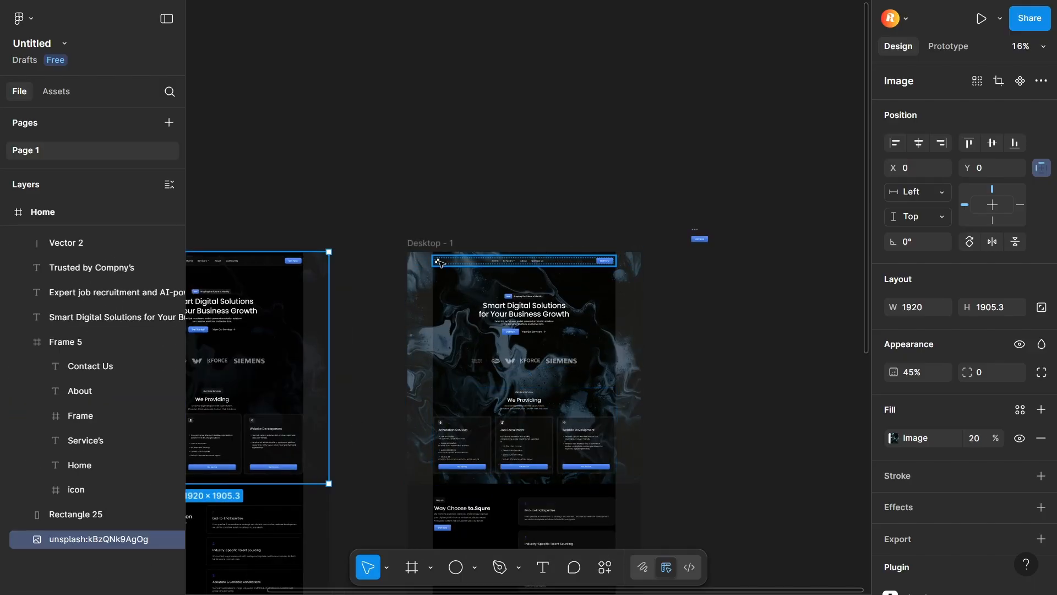
click(431, 286)
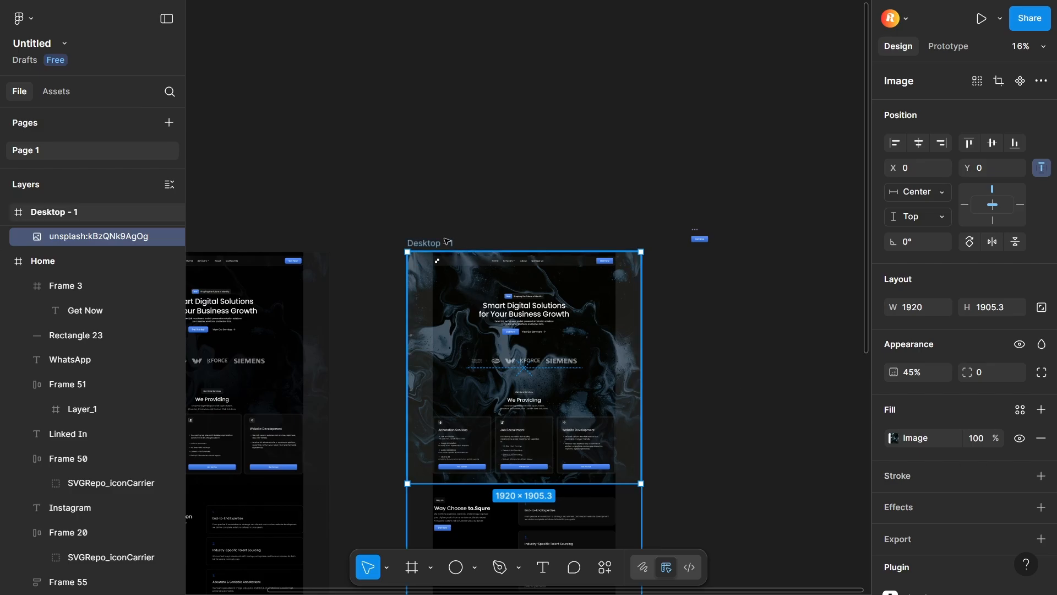
scroll(88, 244, up, 4)
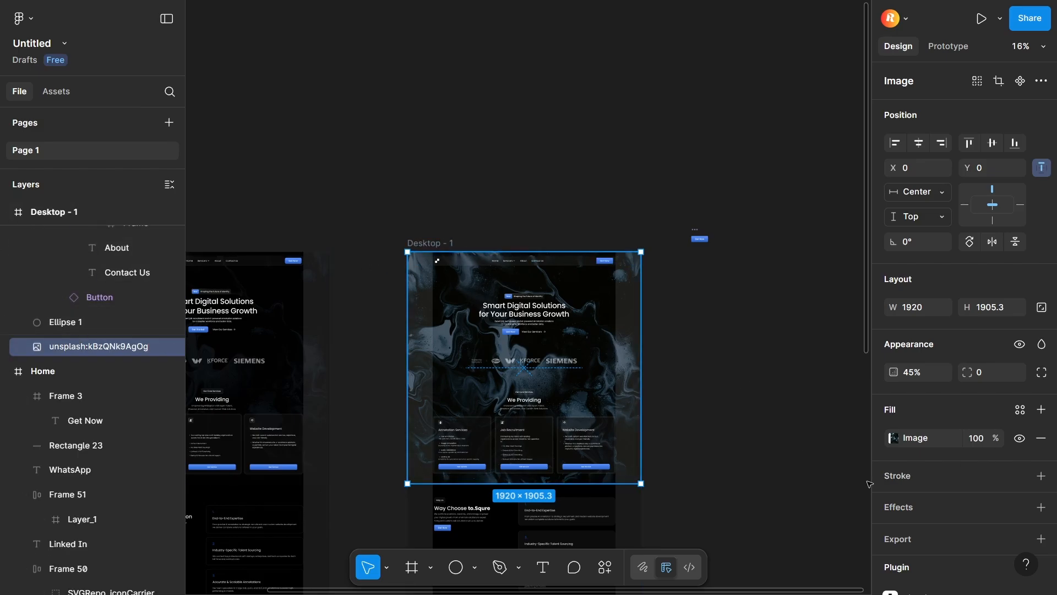
text(20)
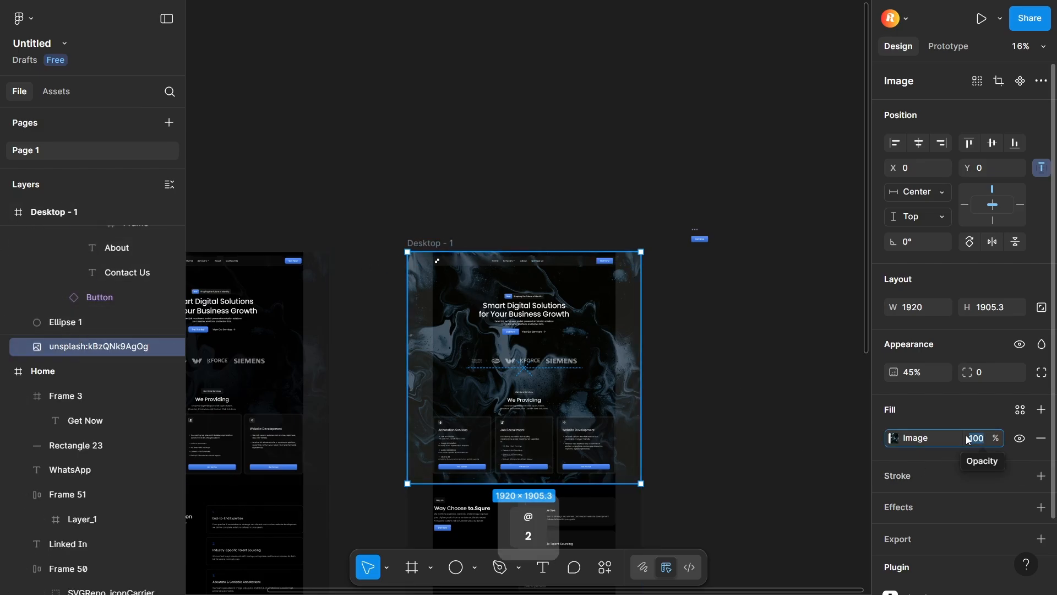
key(Return)
click(809, 408)
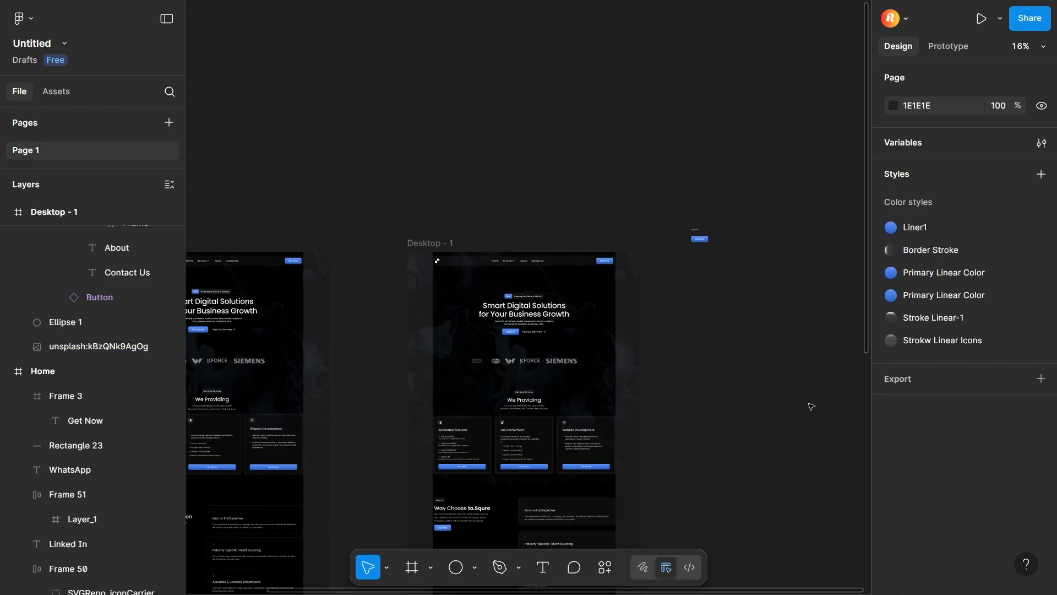
- Draw a 1920 px wide rectangle about 4359 px tall on Desktop - 1, from partway down the service cards to the frame's lower edge
scroll(810, 407, down, 5)
ctrl+scroll(663, 259, down, 3)
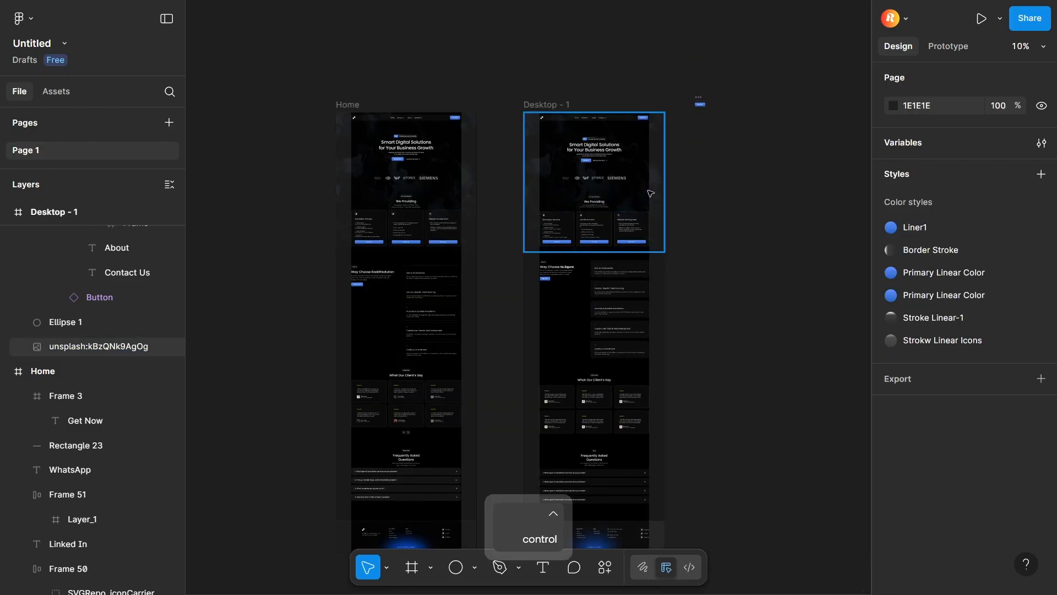
key(r)
scroll(649, 190, down, 5)
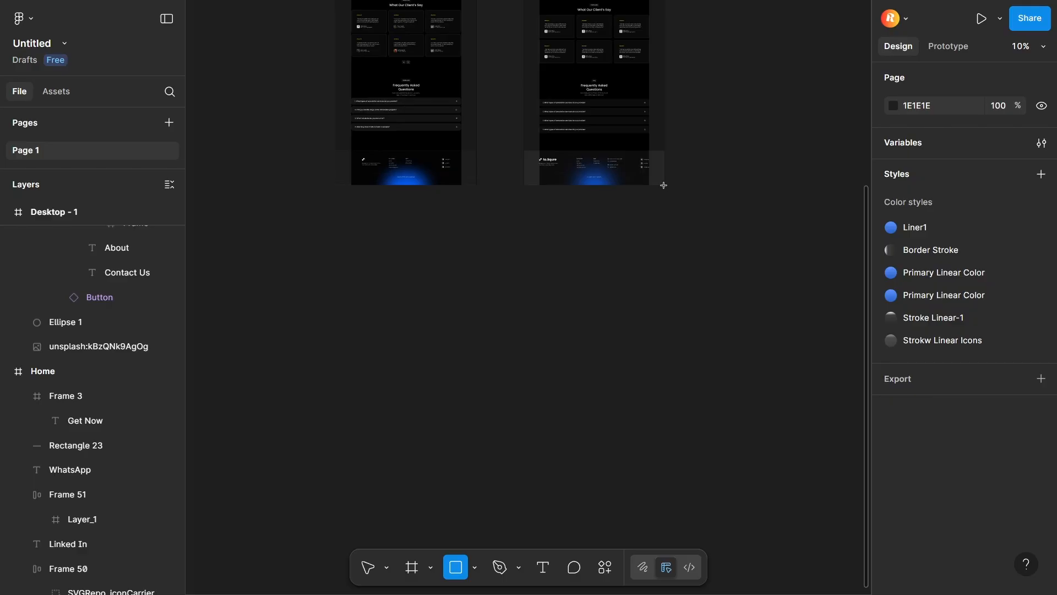
drag(561, 155, 602, 170)
key(ctrl+z)
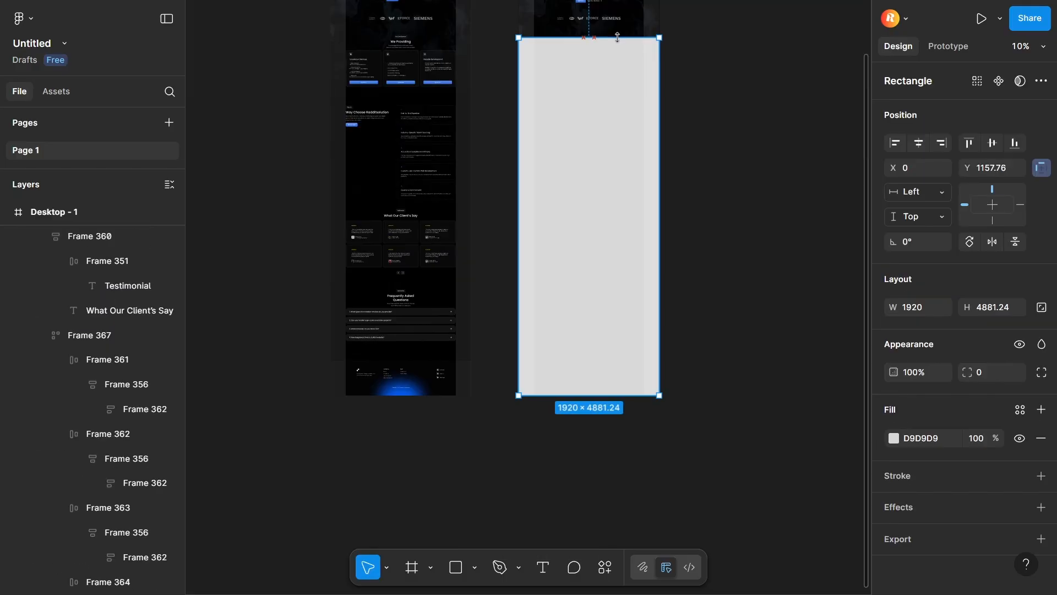
drag(618, 37, 619, 36)
scroll(629, 205, up, 5)
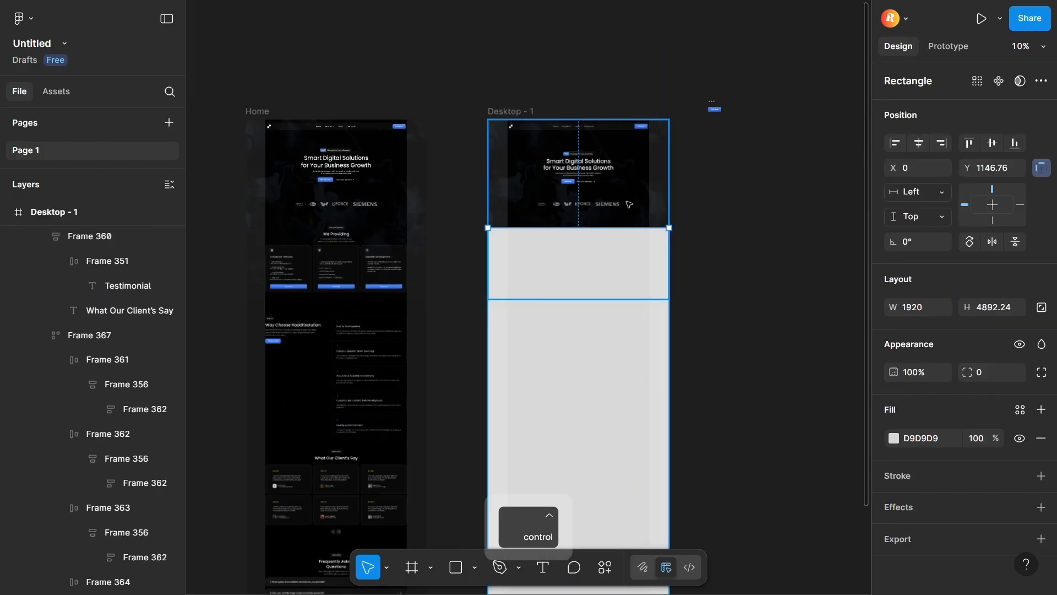
scroll(630, 204, up, 3)
drag(632, 248, 632, 330)
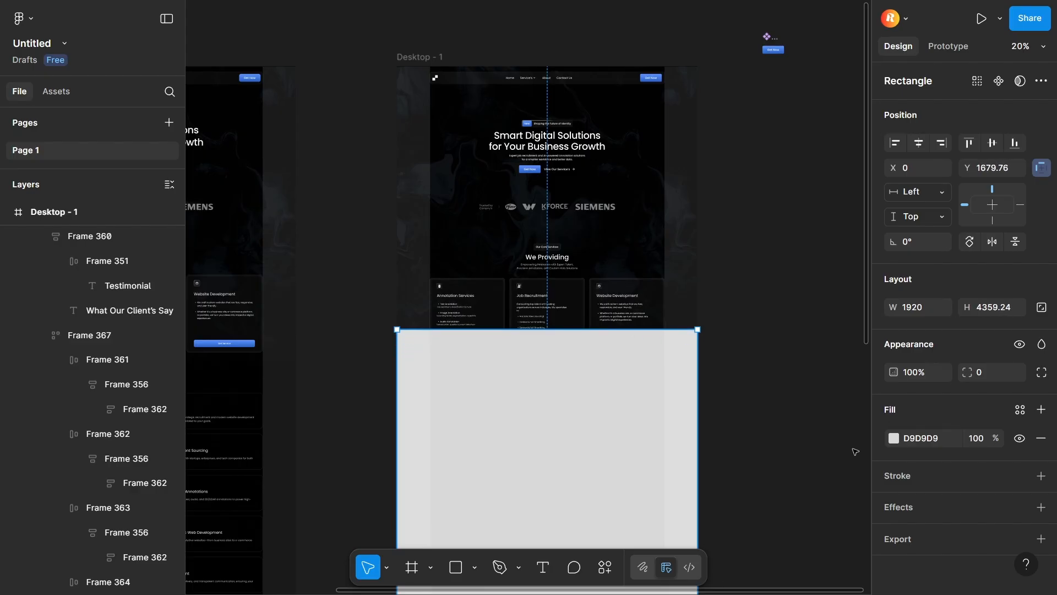
- Change the large rectangle's fill to a linear gradient with its stops set to black, 000000
click(894, 439)
click(724, 210)
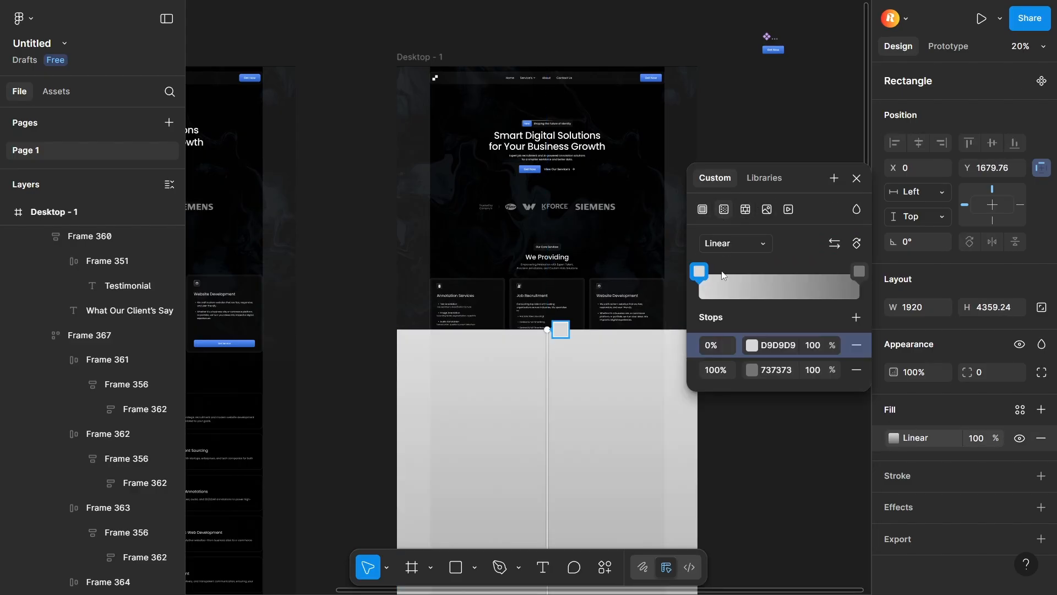
click(752, 346)
click(780, 270)
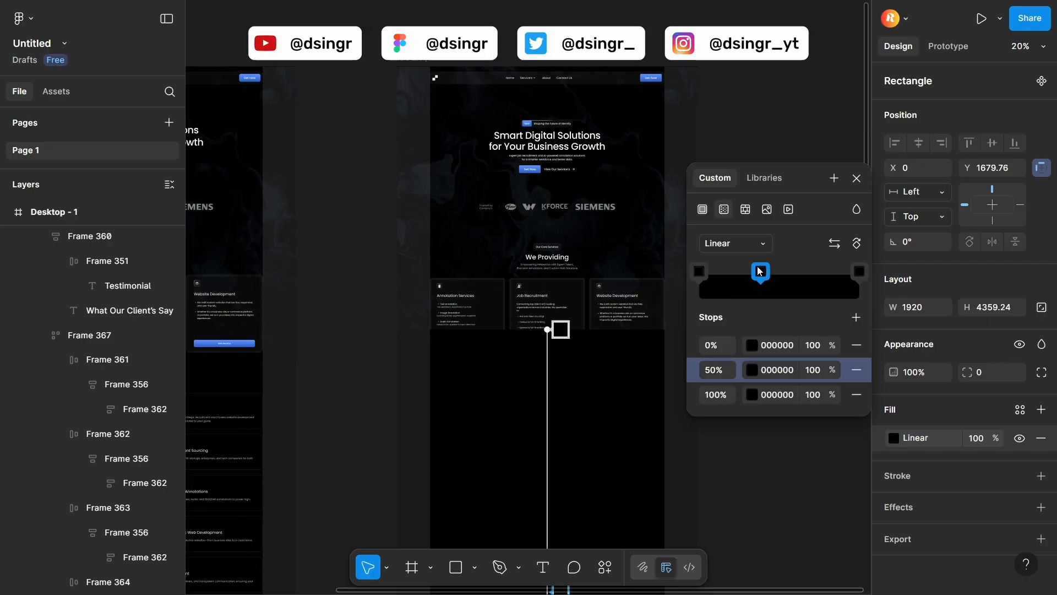
- Remove the gradient's middle stop, move its end stop to 3% and set the first stop's opacity to 0%
drag(761, 271, 721, 267)
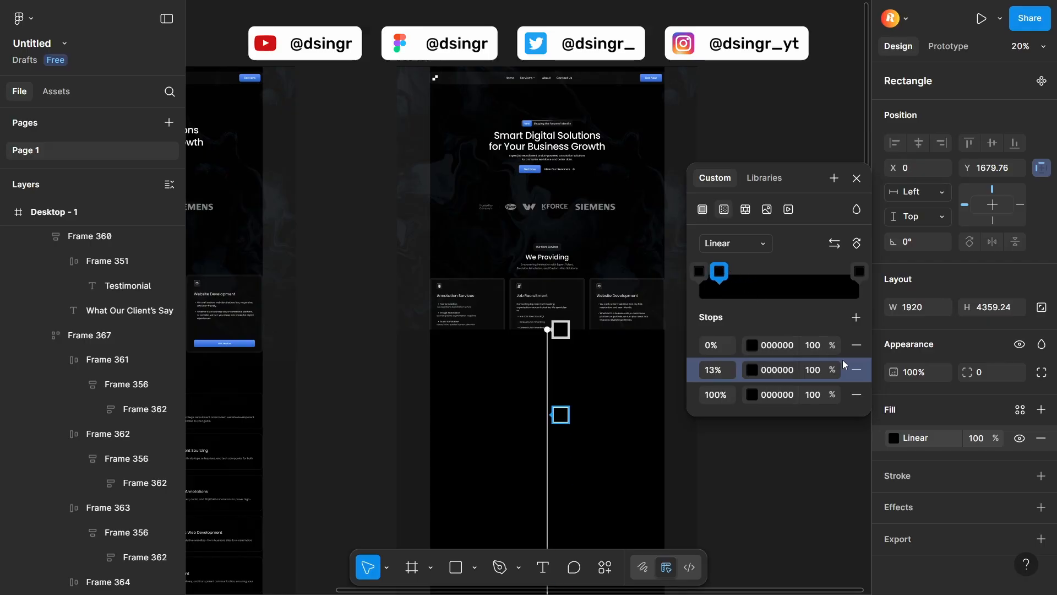
click(857, 369)
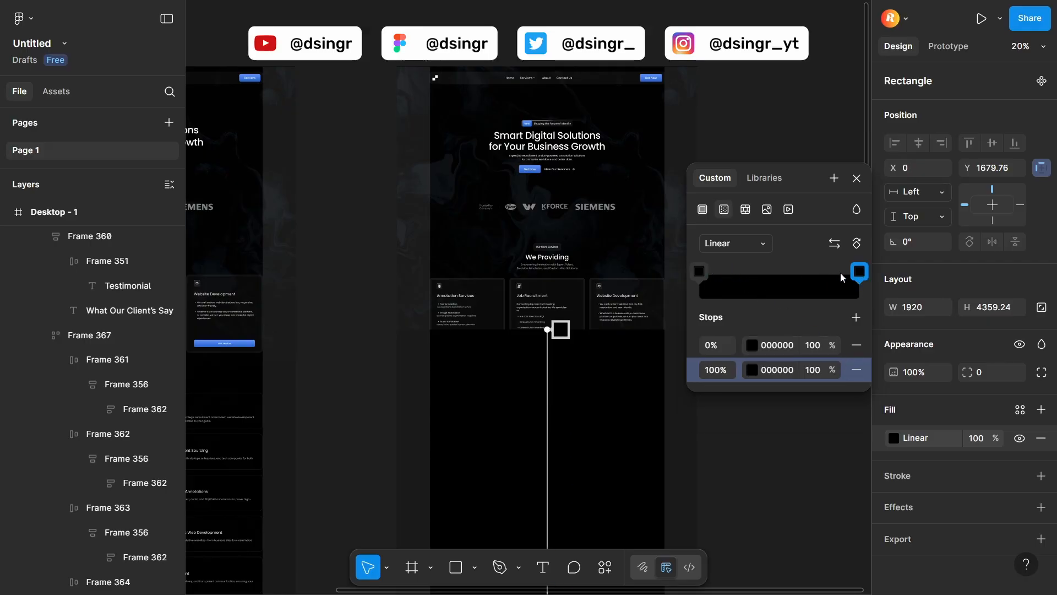
drag(858, 272, 712, 254)
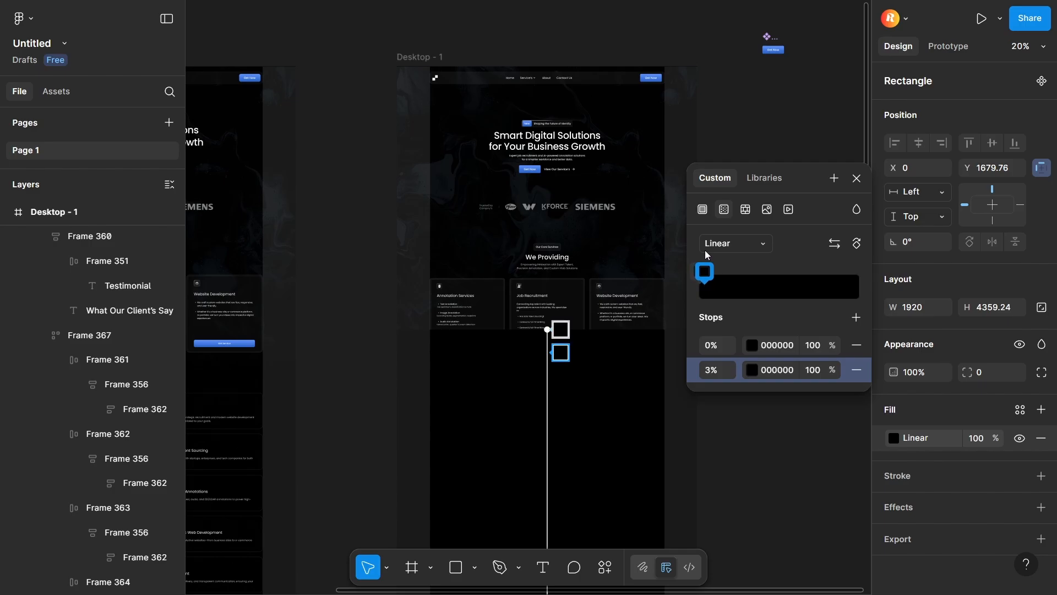
click(828, 351)
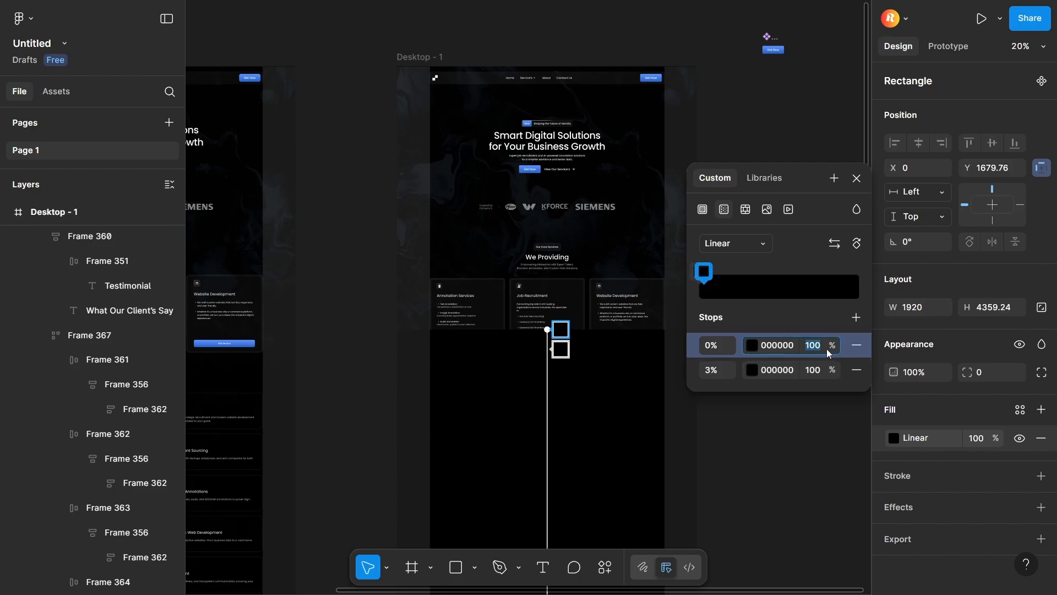
text(0)
key(Return)
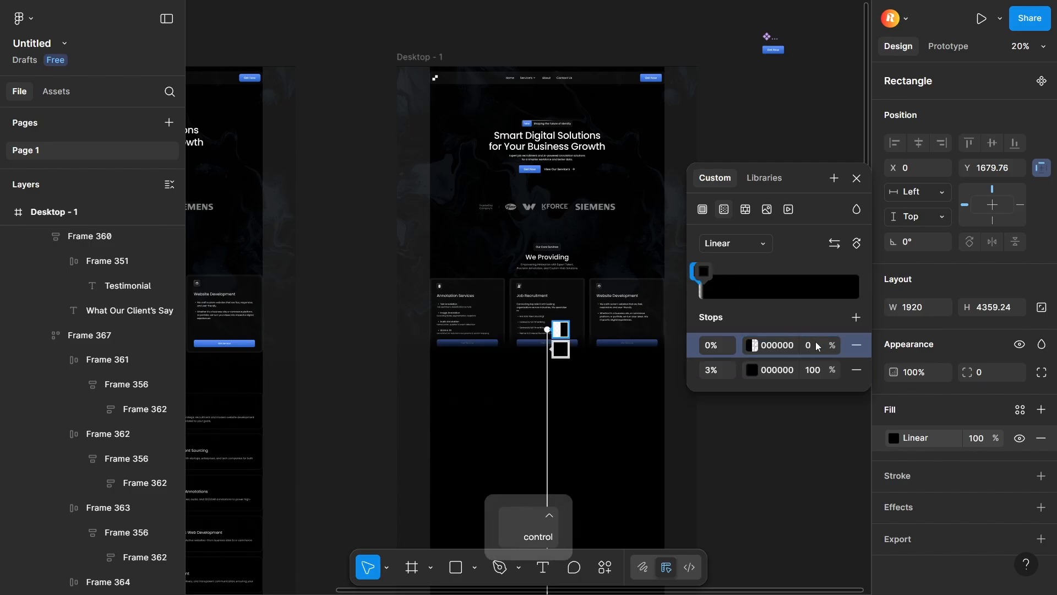
click(817, 141)
click(817, 140)
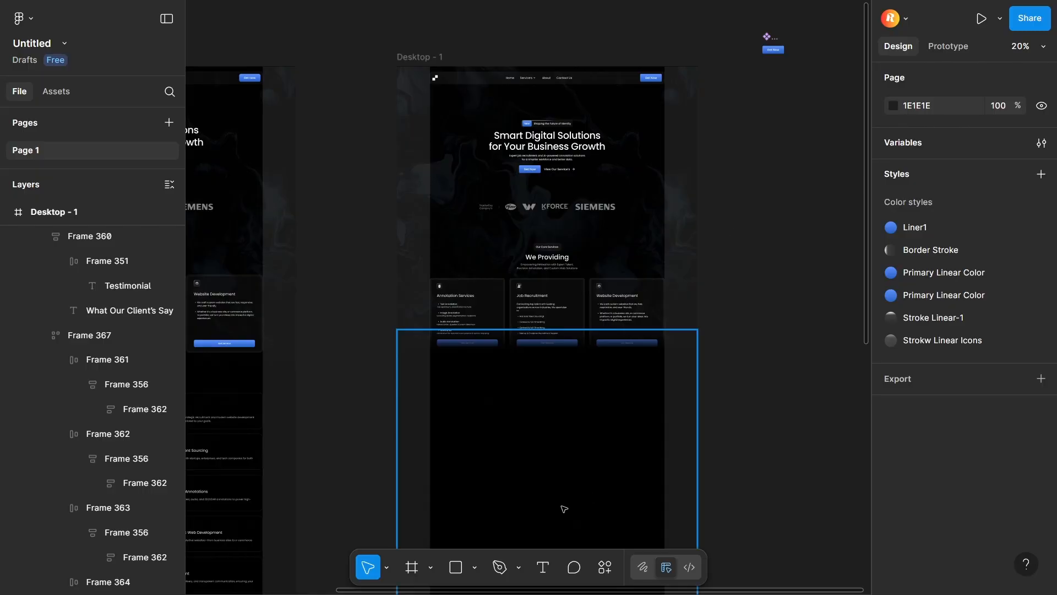
- Send the black gradient rectangle to the back of the Desktop - 1 frame
click(563, 509)
key(ctrl+shift+bracketleft)
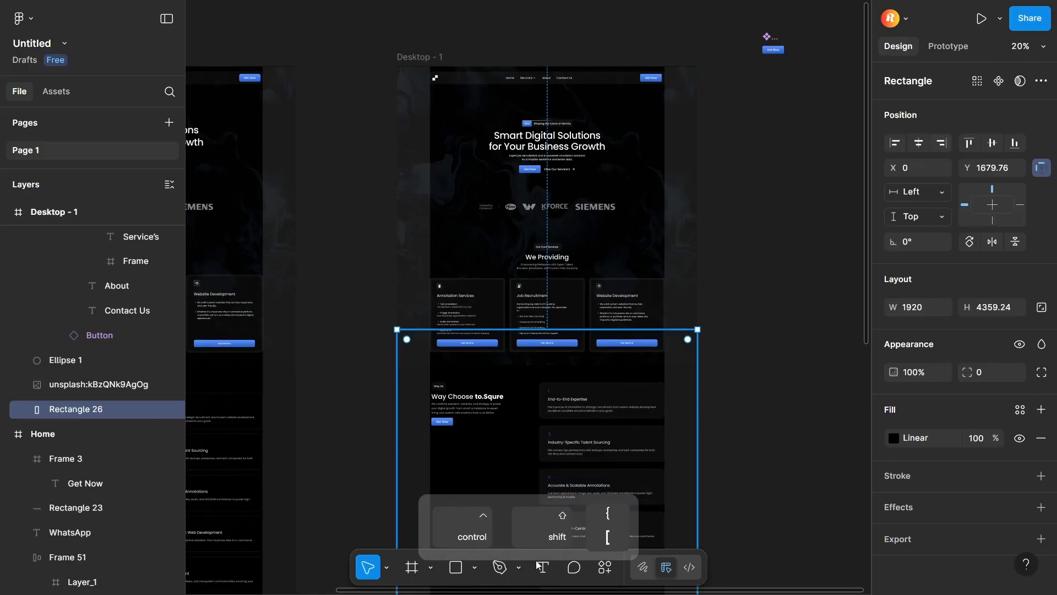
- Bring the black gradient rectangle forward one level, above the marbled background image, and flatten the two layers into one vector
key(ctrl+bracketright)
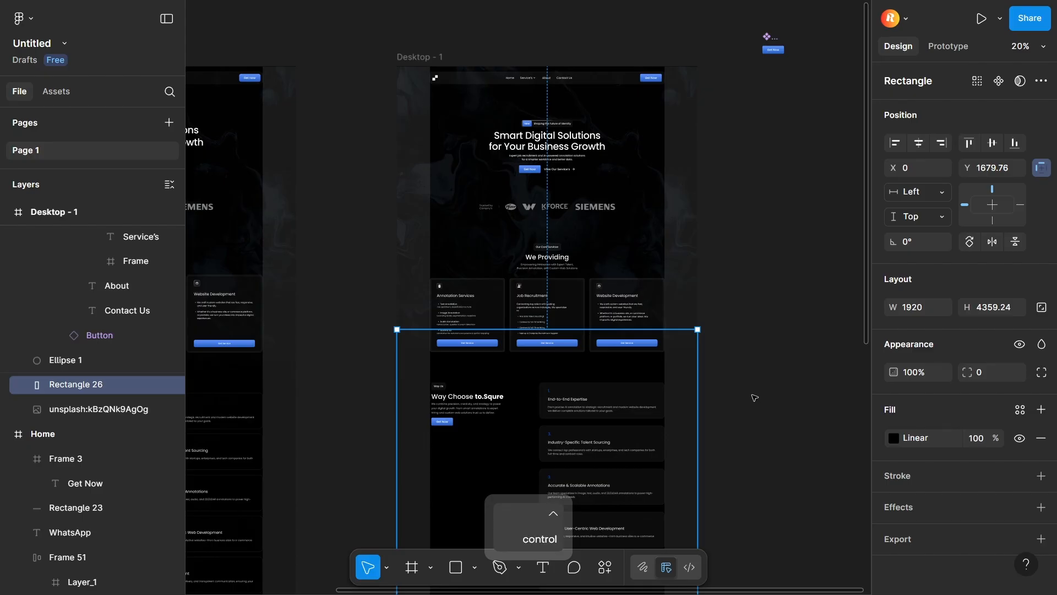
shift+click(126, 409)
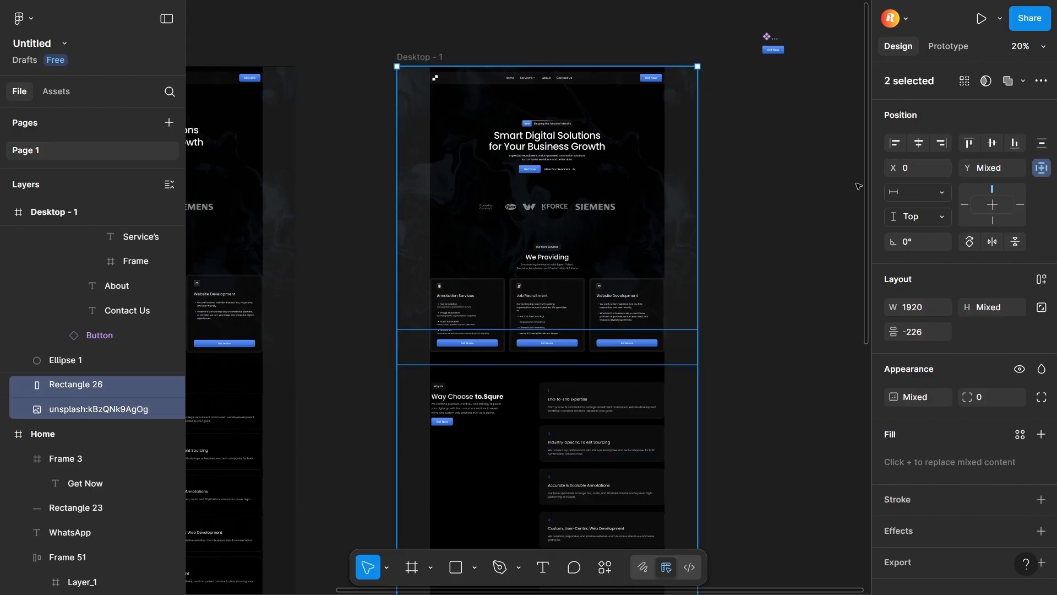
right_click(671, 372)
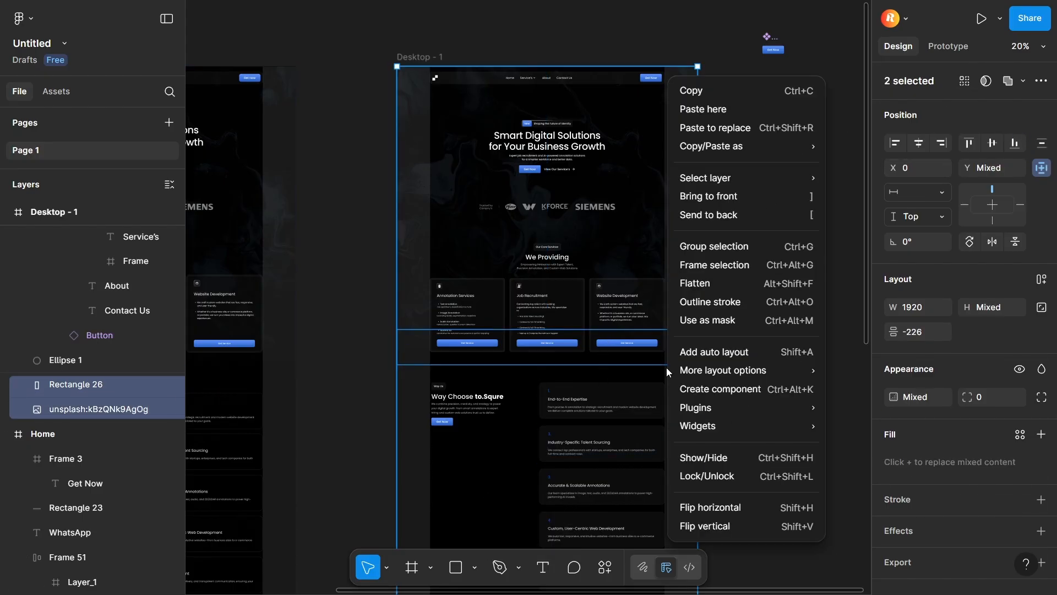
click(732, 281)
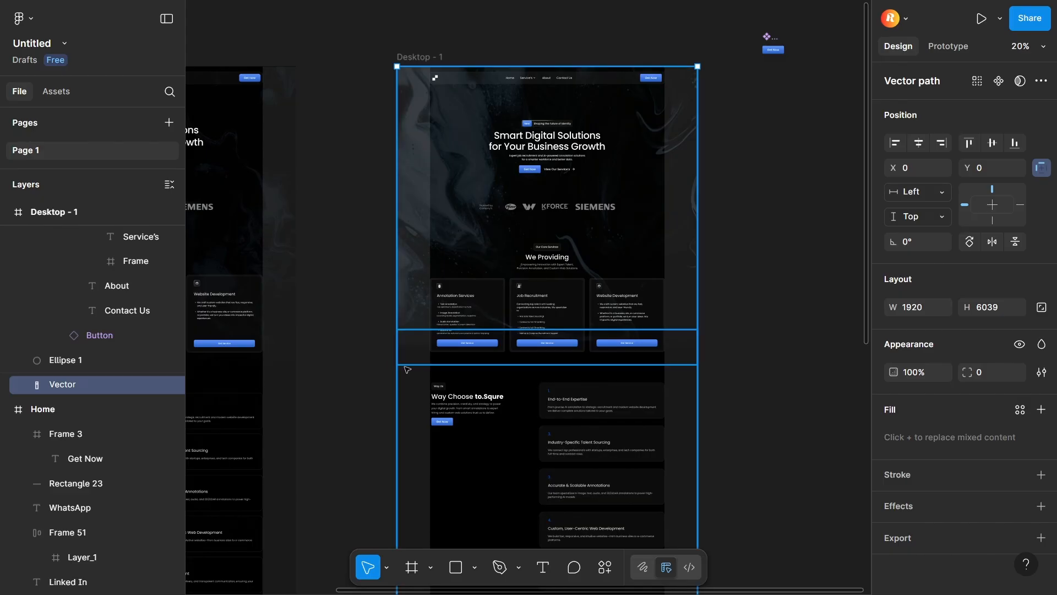
key(ctrl+z)
click(343, 322)
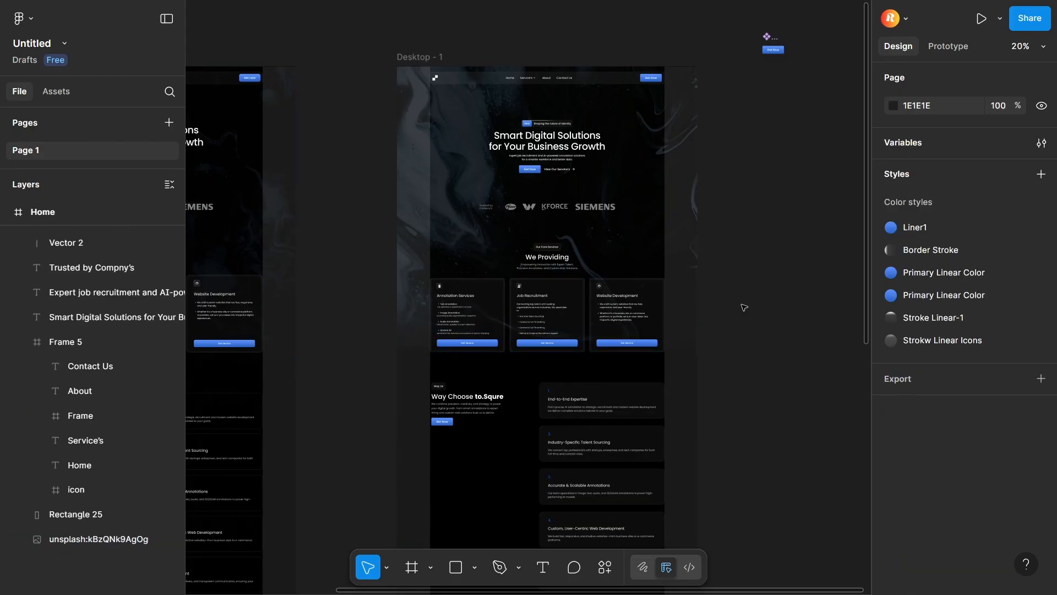
click(434, 58)
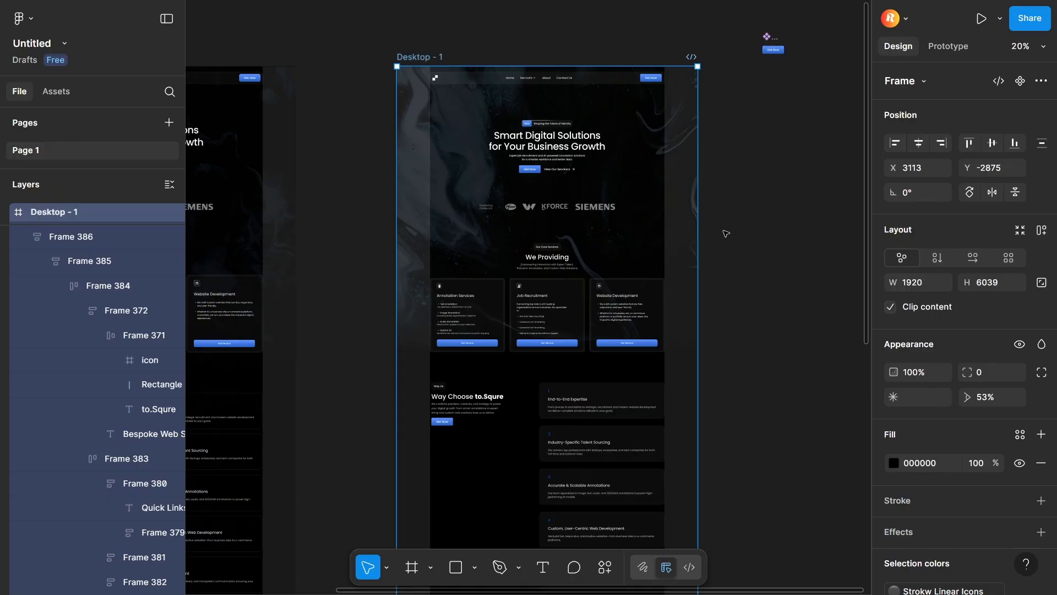
scroll(728, 236, down, 2)
key(Escape)
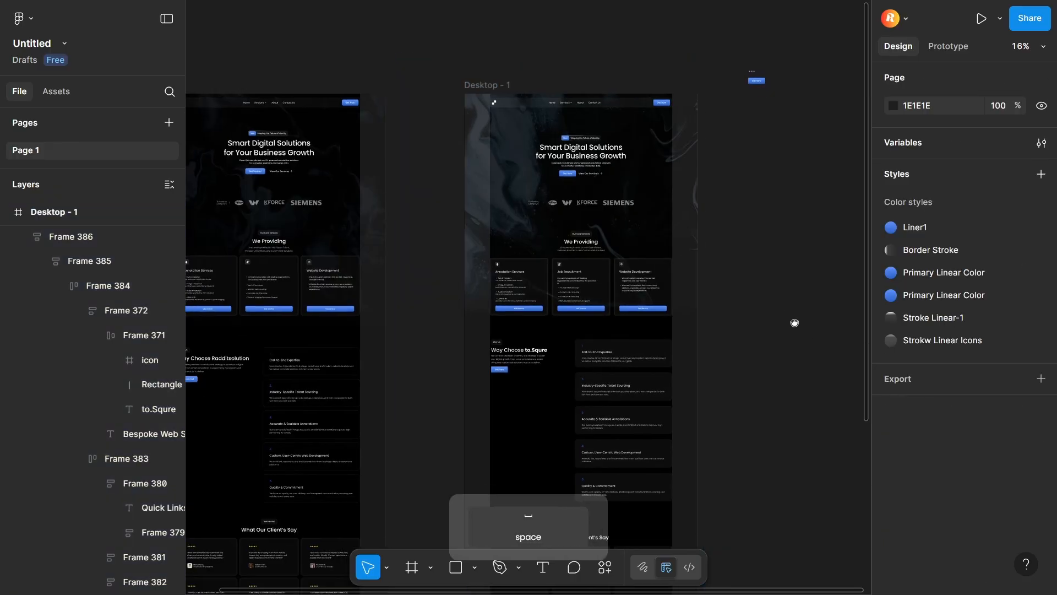
scroll(792, 317, down, 2)
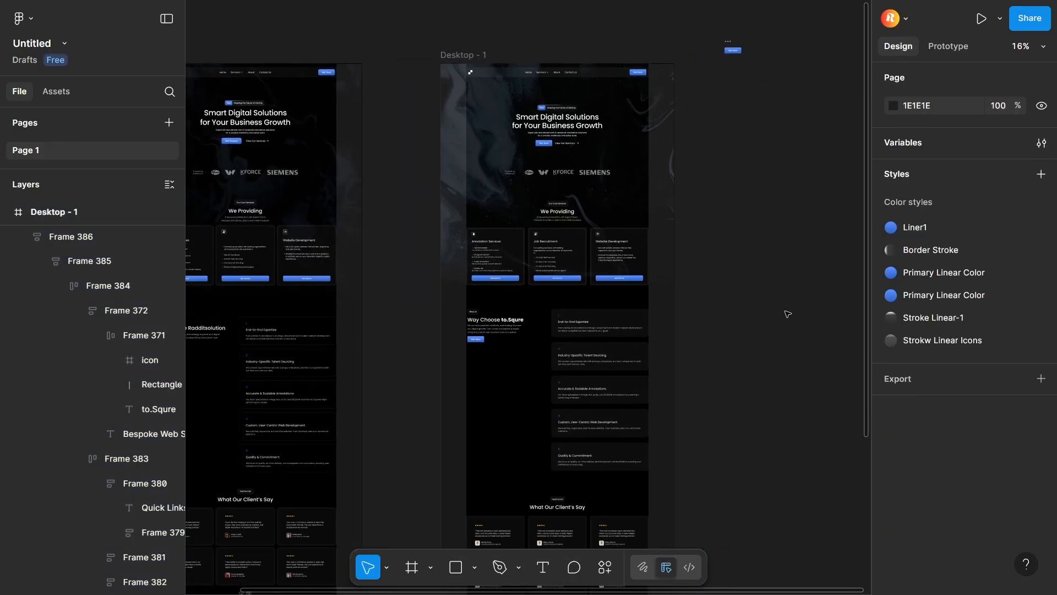